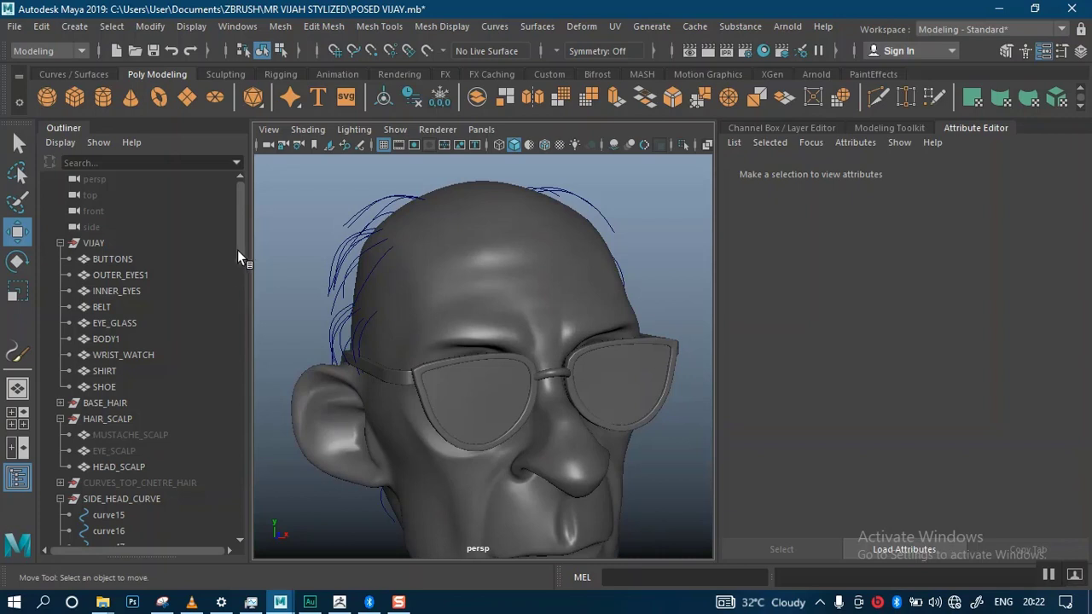
- Collapse the SIDE_HEAD_CURVE group in the Outliner and hide the VIJAY group so the head scalp mesh is exposed
drag(237, 250, 243, 294)
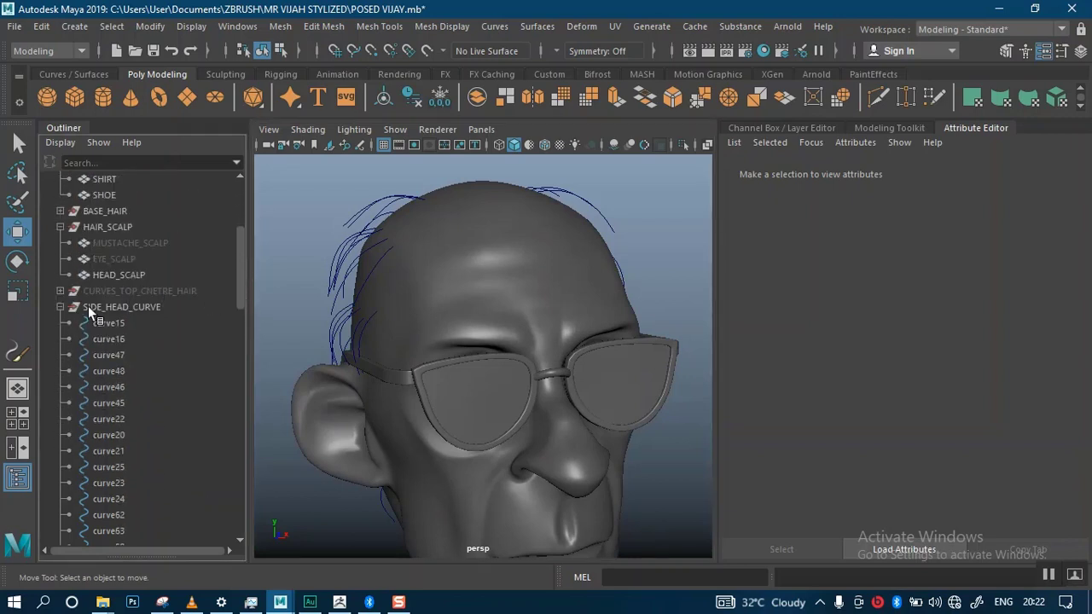
click(60, 307)
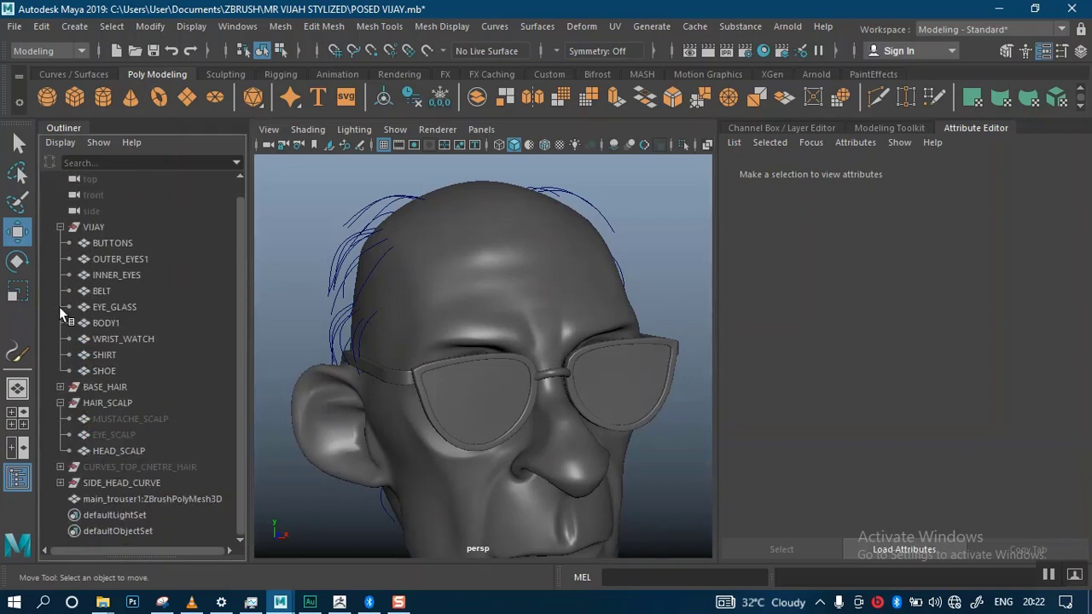
click(119, 483)
click(118, 466)
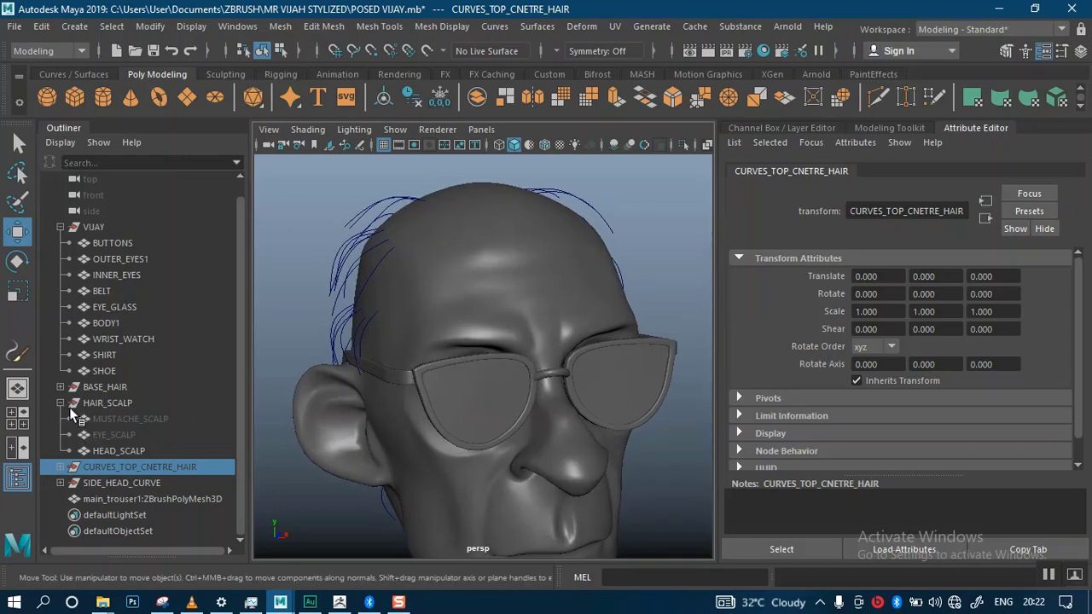
ctrl+click(93, 227)
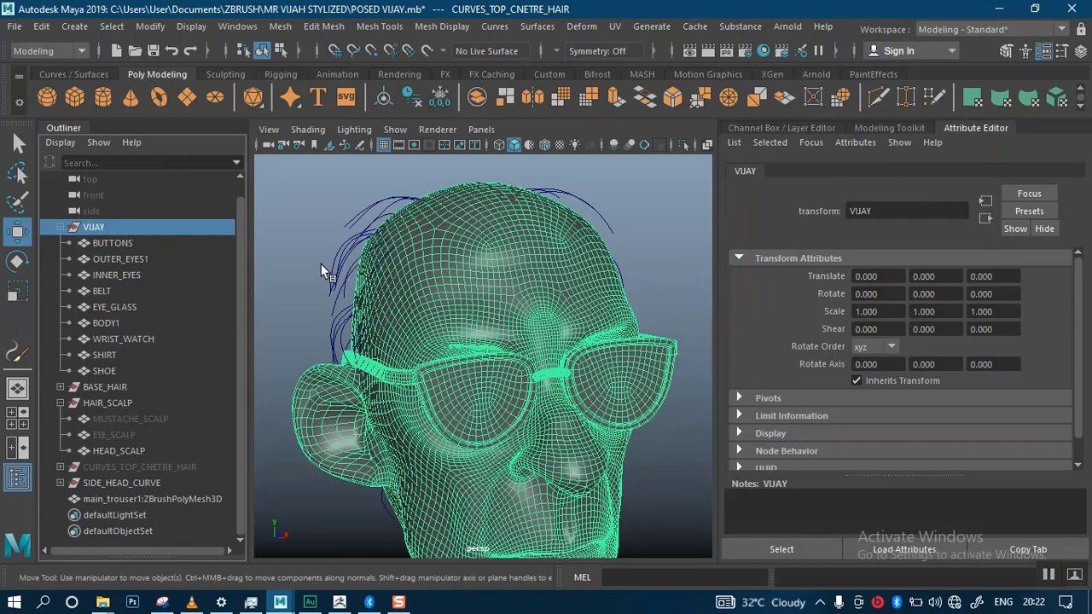
key(ctrl+h)
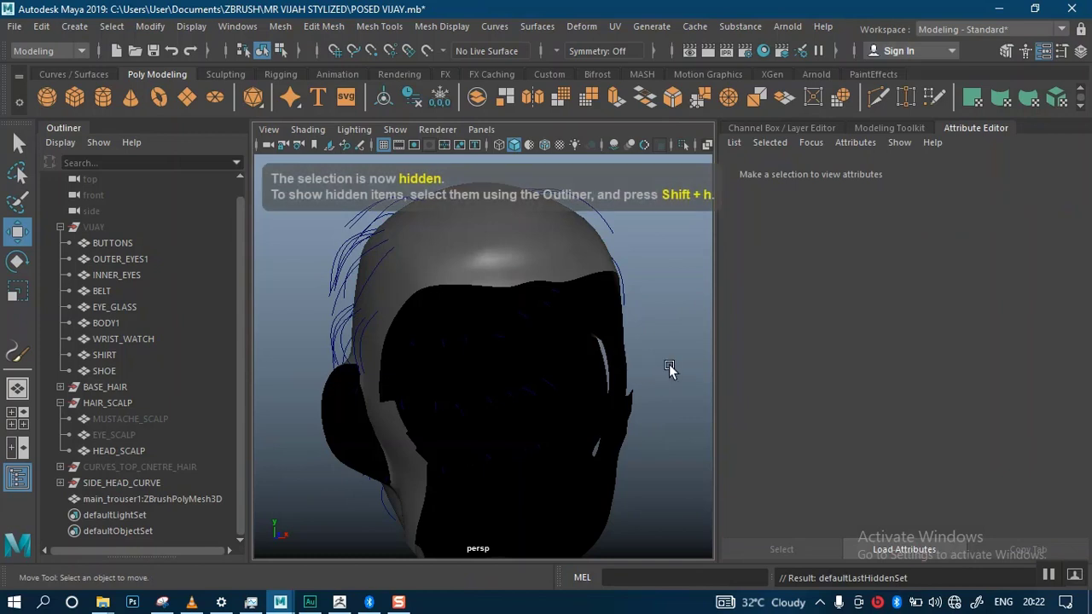
alt+drag(665, 370, 607, 418)
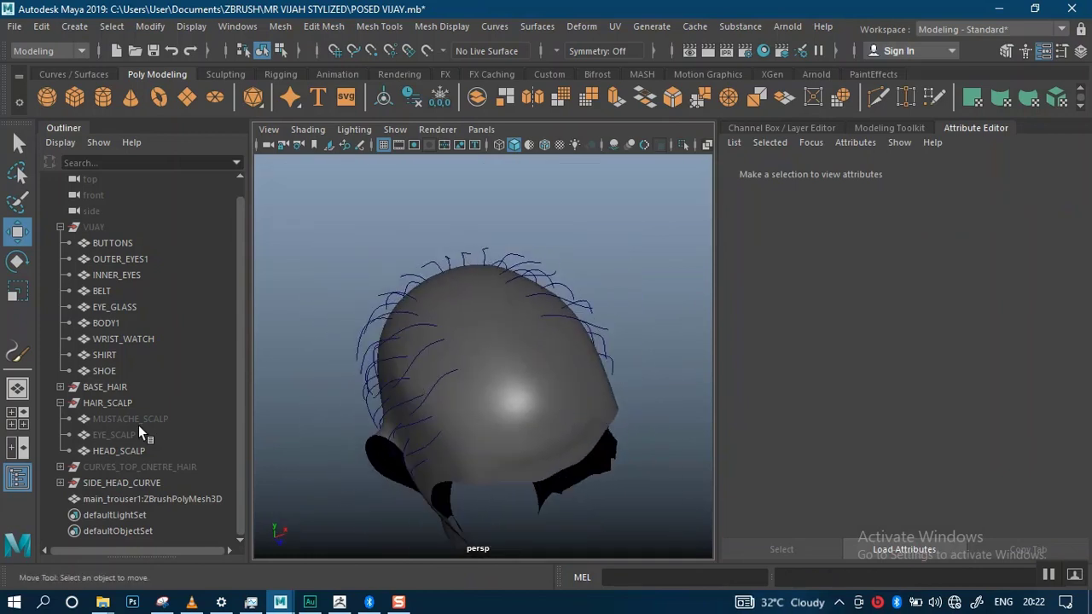
- Hide the SIDE_HEAD_CURVE group and unhide the CURVES_TOP_CNETRE_HAIR group
click(112, 482)
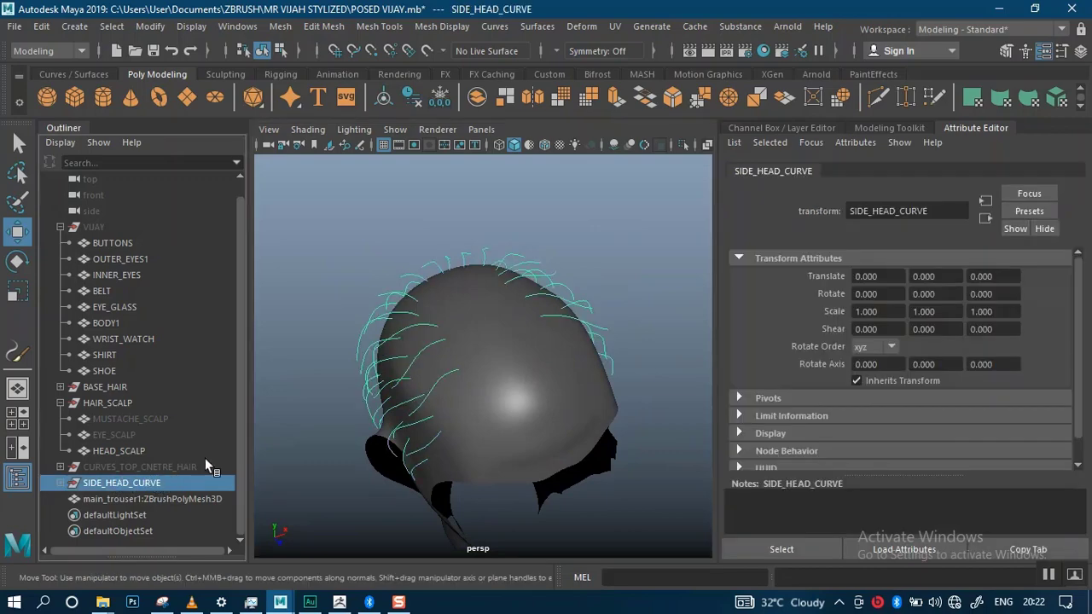
key(ctrl+h)
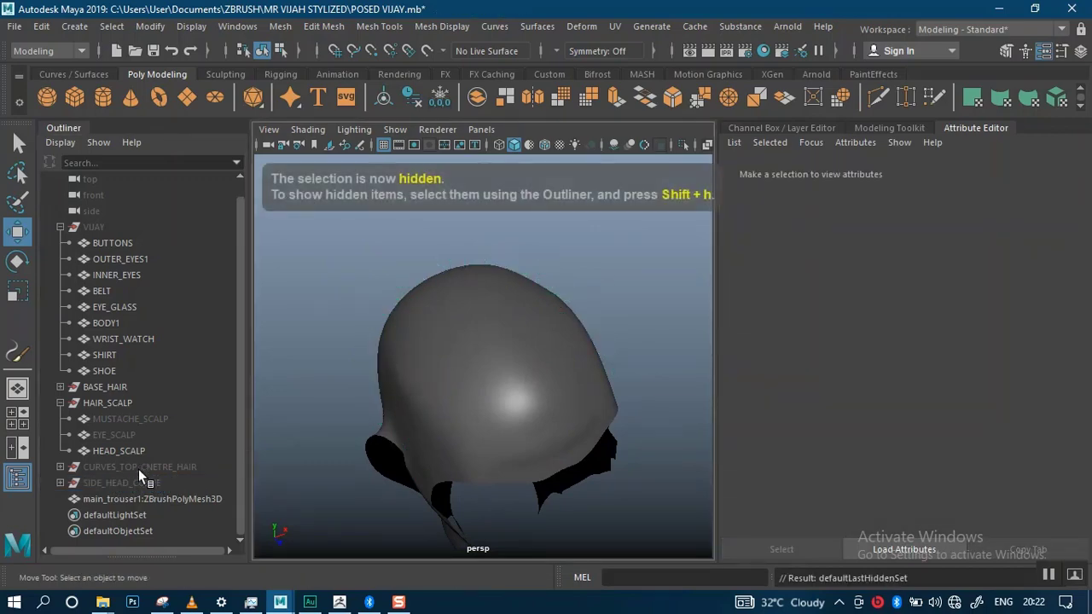
click(138, 467)
key(shift+h)
alt+drag(612, 347, 635, 309)
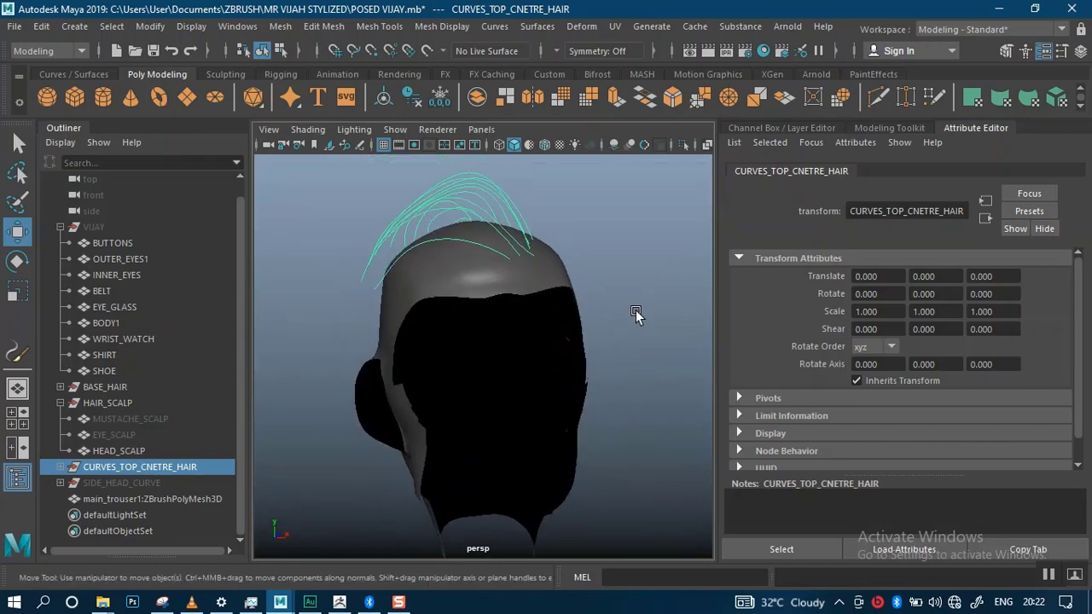
alt+drag(603, 373, 597, 261)
- Select the HEAD_SCALP mesh and switch to the UV Editing workspace to inspect its UV layout
click(556, 316)
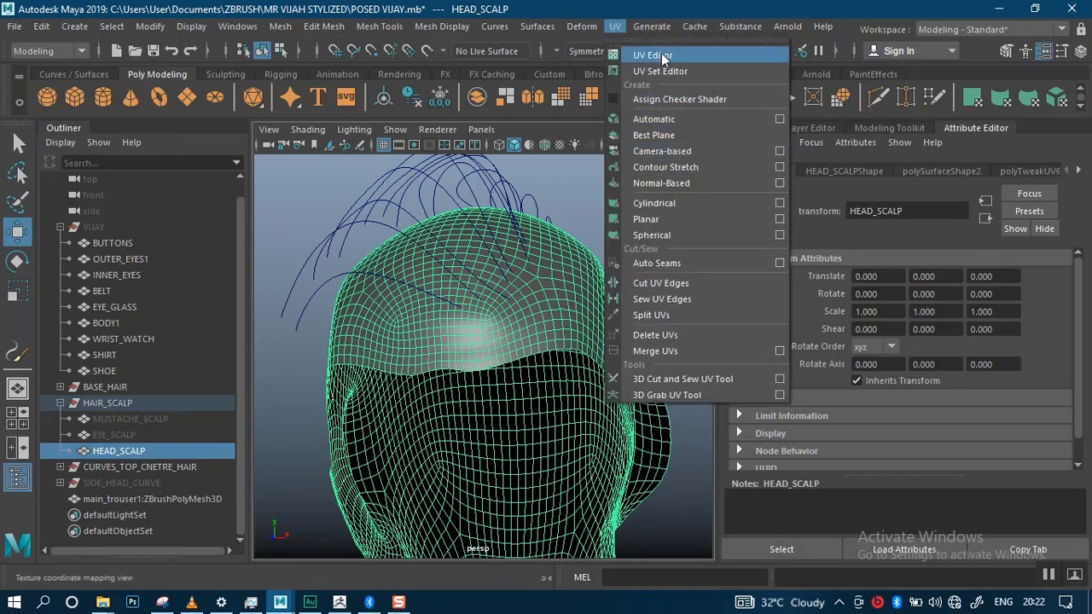
click(932, 14)
click(964, 29)
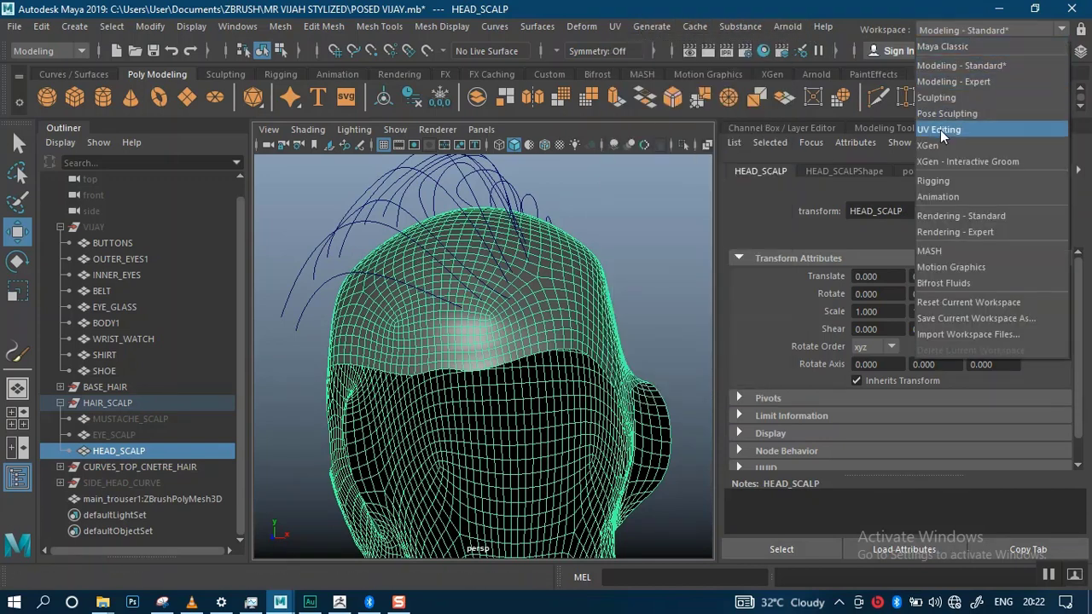
click(940, 129)
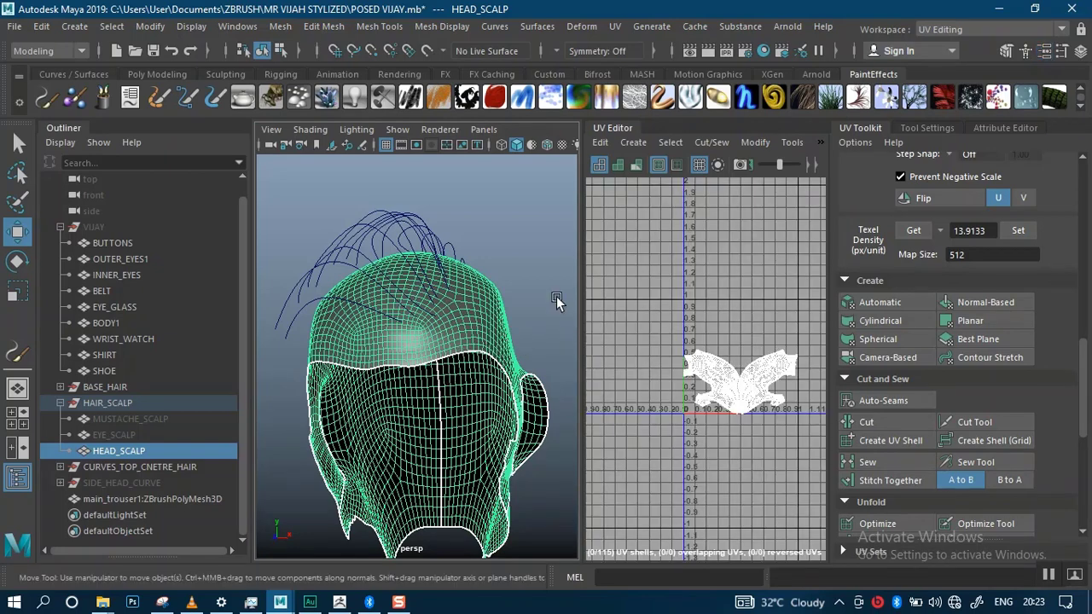
- Temporarily unhide MUSTACHE_SCALP and EYE_SCALP to examine each one's UV layout, and hide both meshes again
click(128, 436)
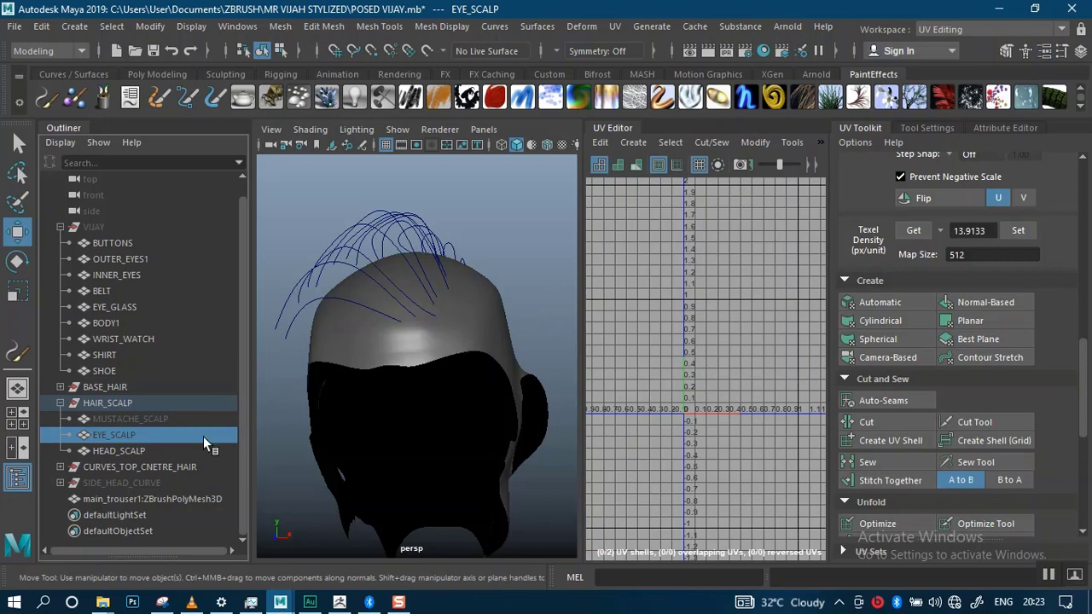
ctrl+click(132, 420)
key(shift+h)
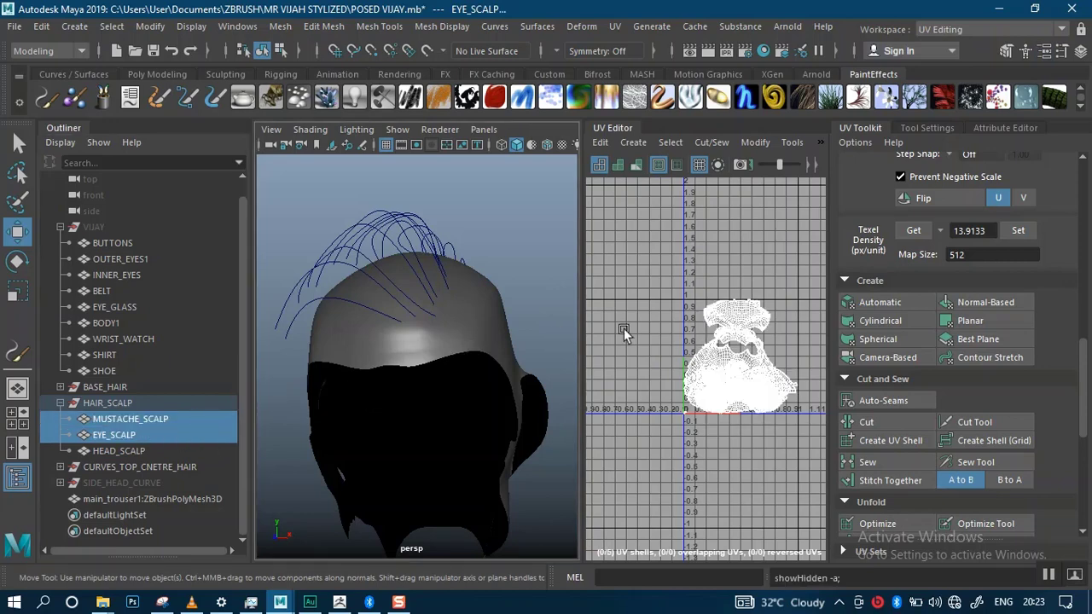
click(142, 418)
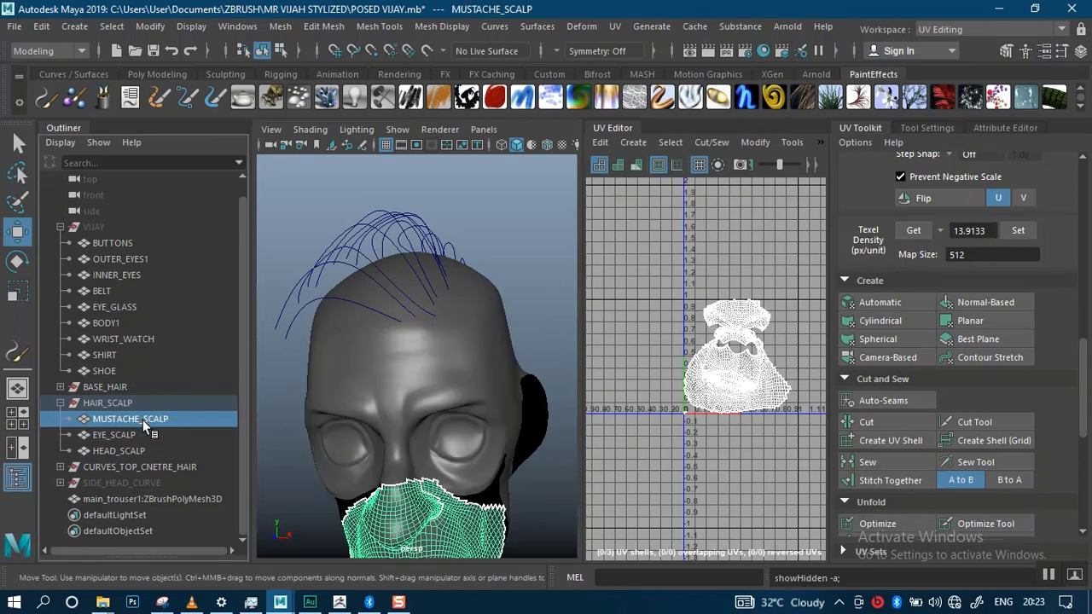
scroll(749, 329, up, 4)
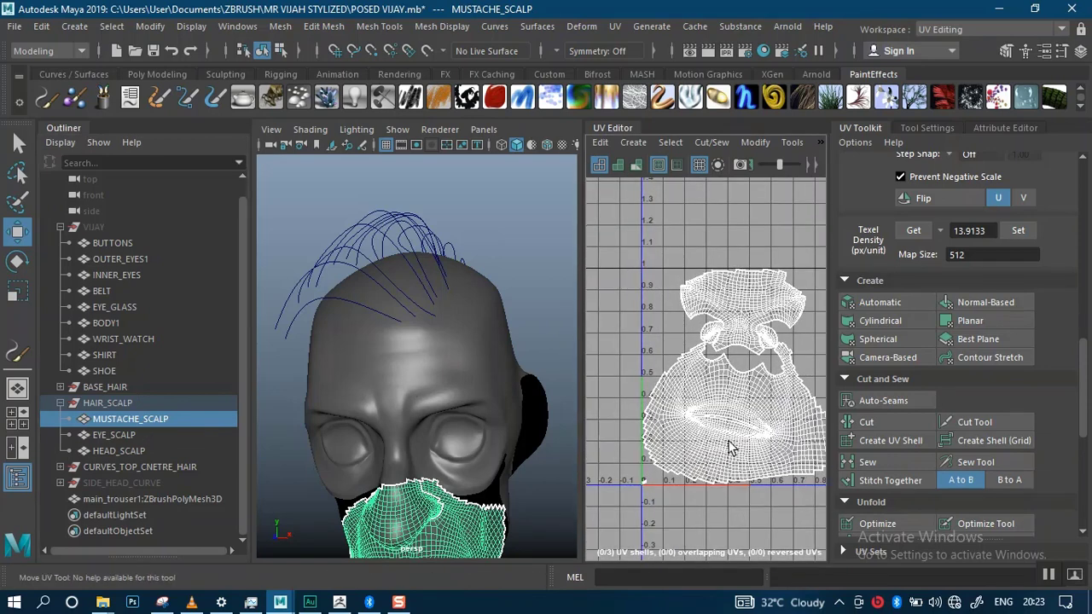
alt+middle_drag(712, 356, 708, 338)
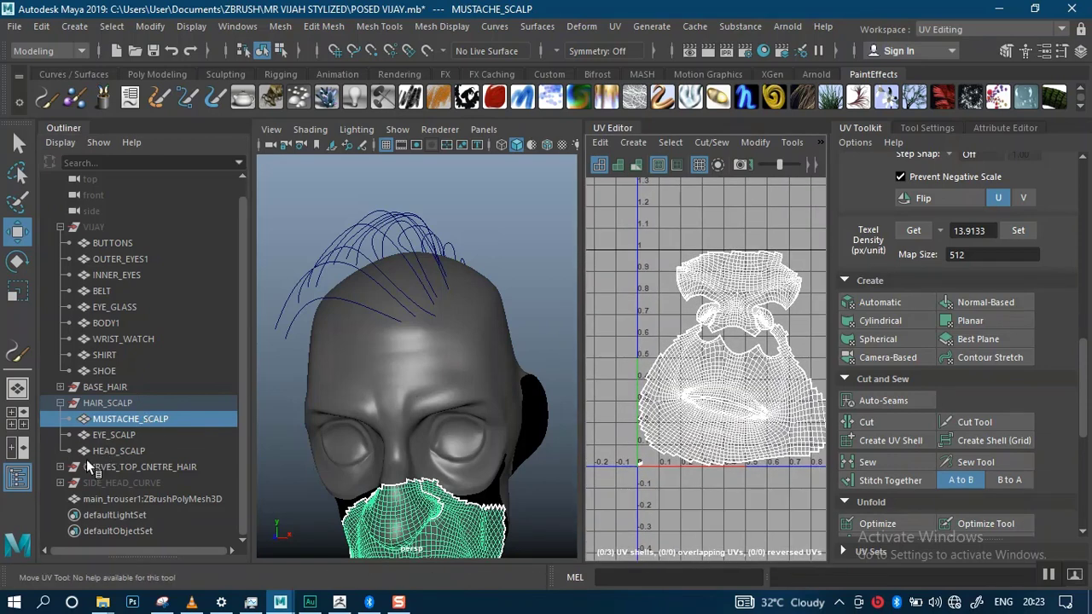
click(117, 436)
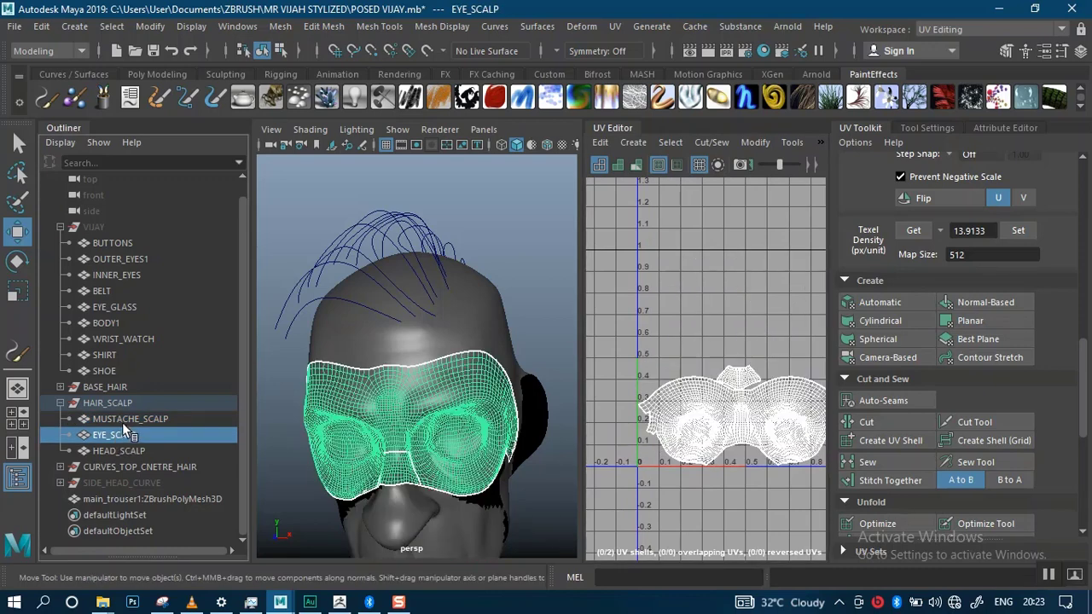
ctrl+click(142, 418)
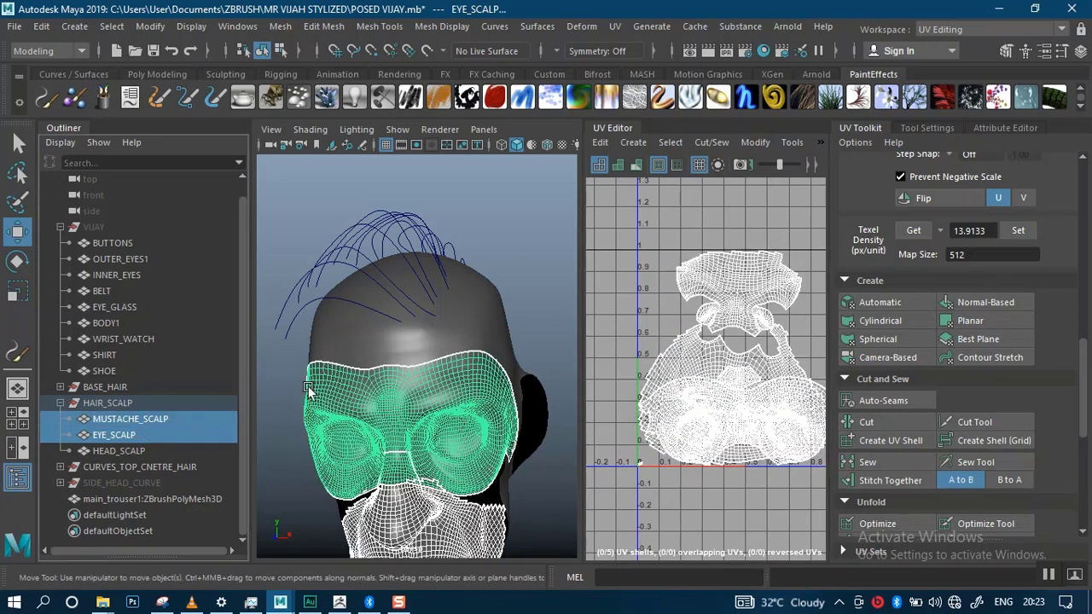
key(ctrl+h)
- Select HEAD_SCALP, switch to the XGen workspace and display the XGen panel
click(153, 450)
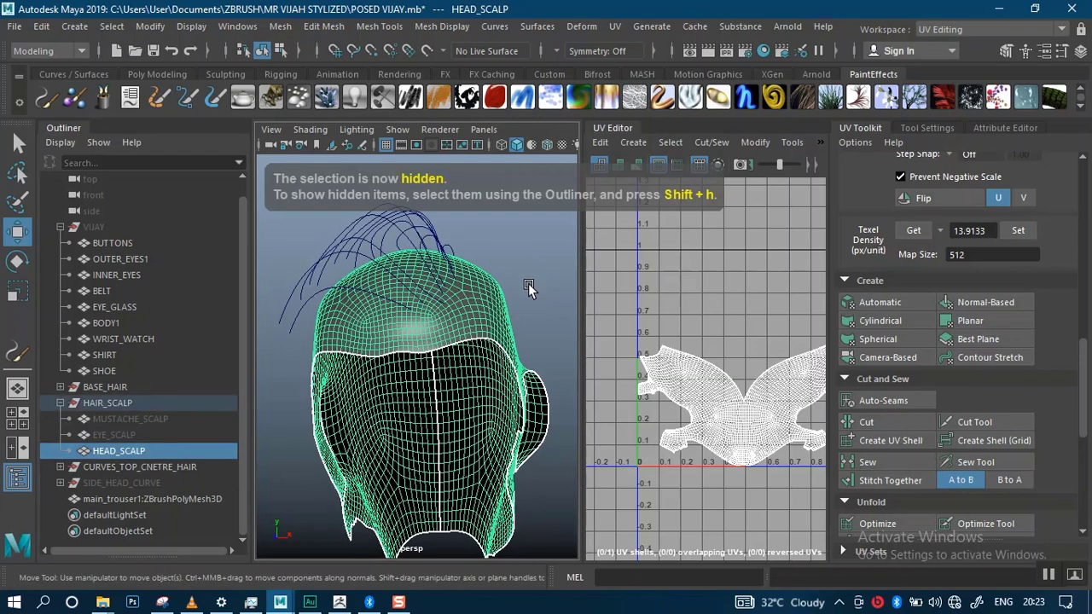
scroll(529, 289, down, 2)
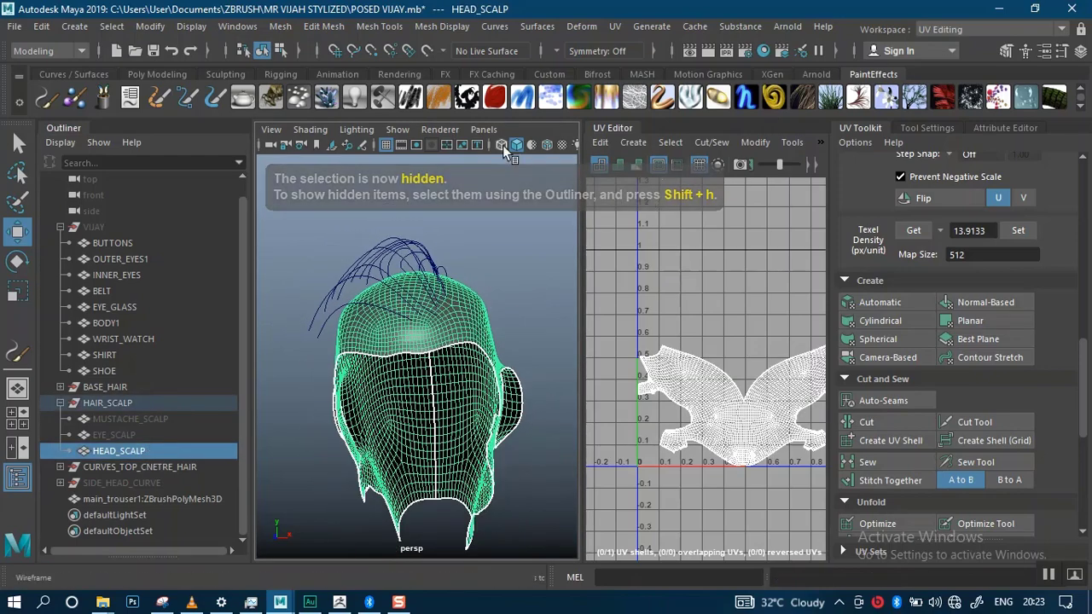
click(772, 74)
click(957, 39)
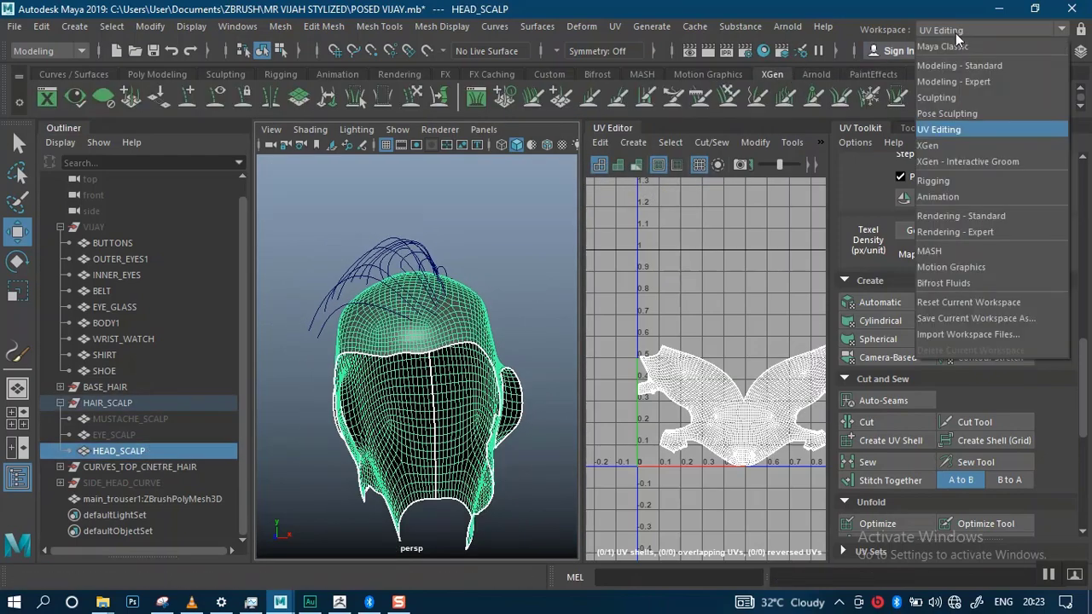
click(942, 143)
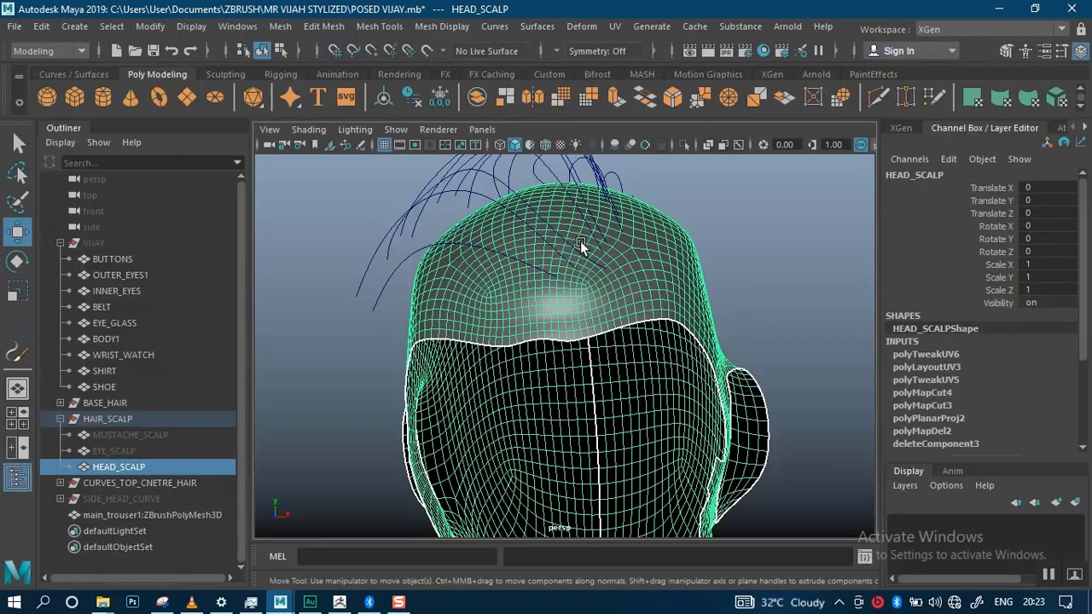
click(902, 128)
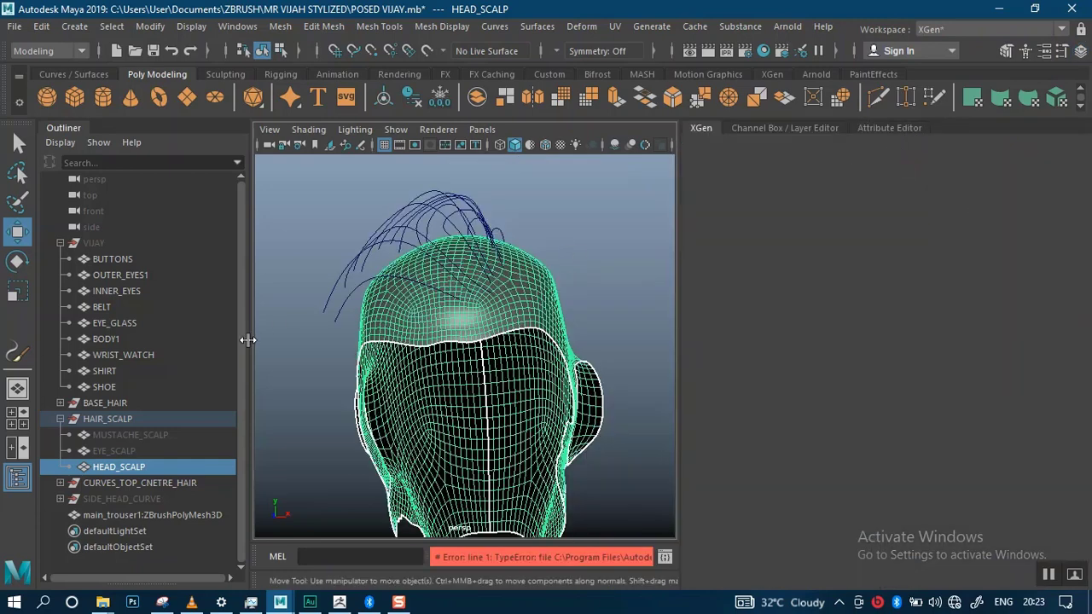
- Narrow the XGen panel to enlarge the viewport, and reselect the HEAD_SCALP mesh
drag(243, 356, 182, 359)
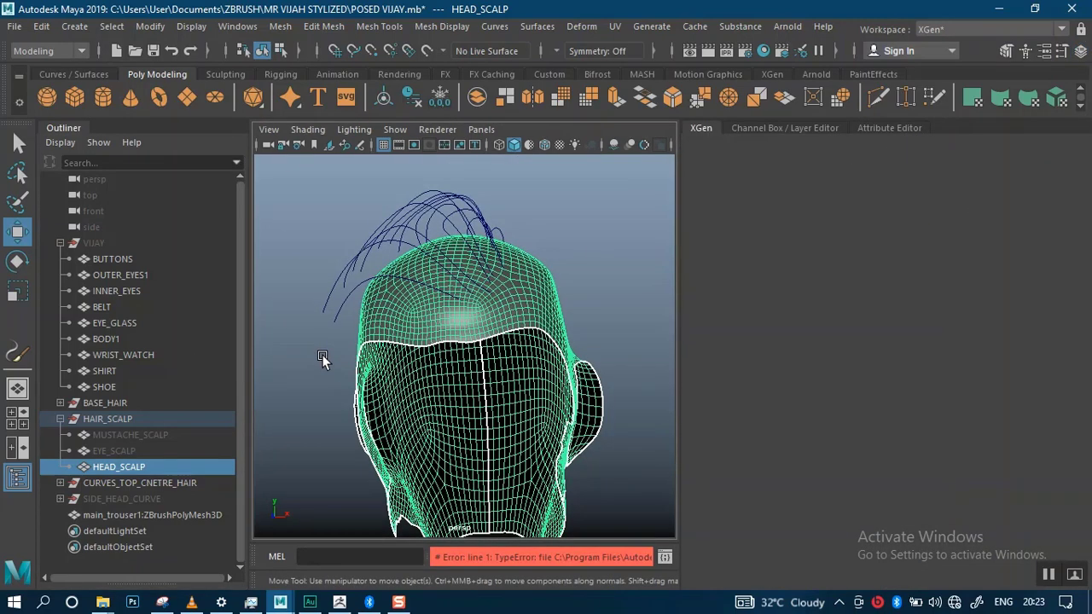
drag(677, 307, 872, 305)
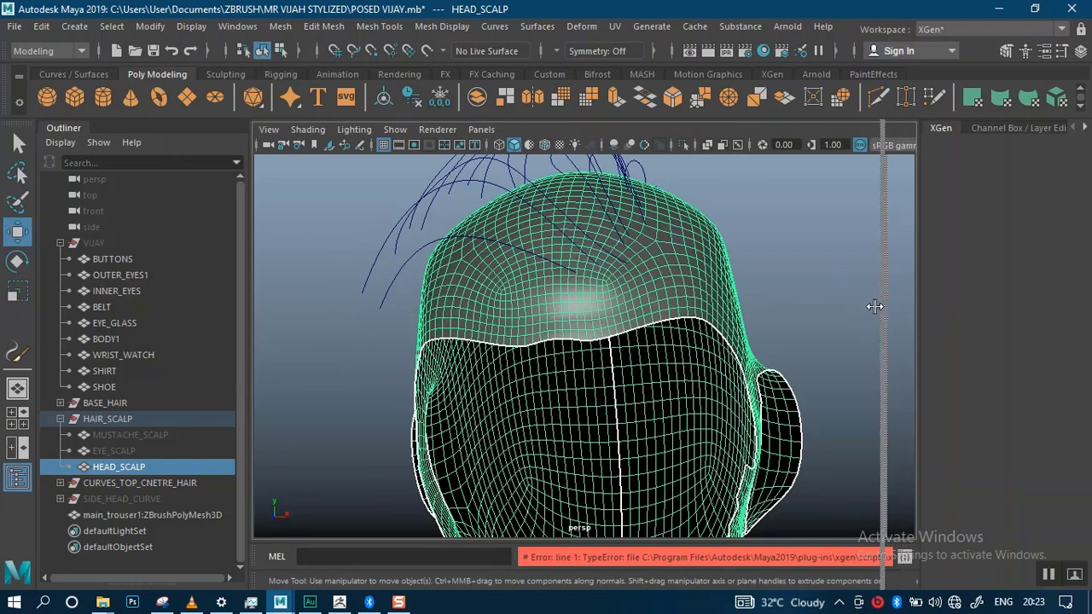
click(746, 316)
click(649, 294)
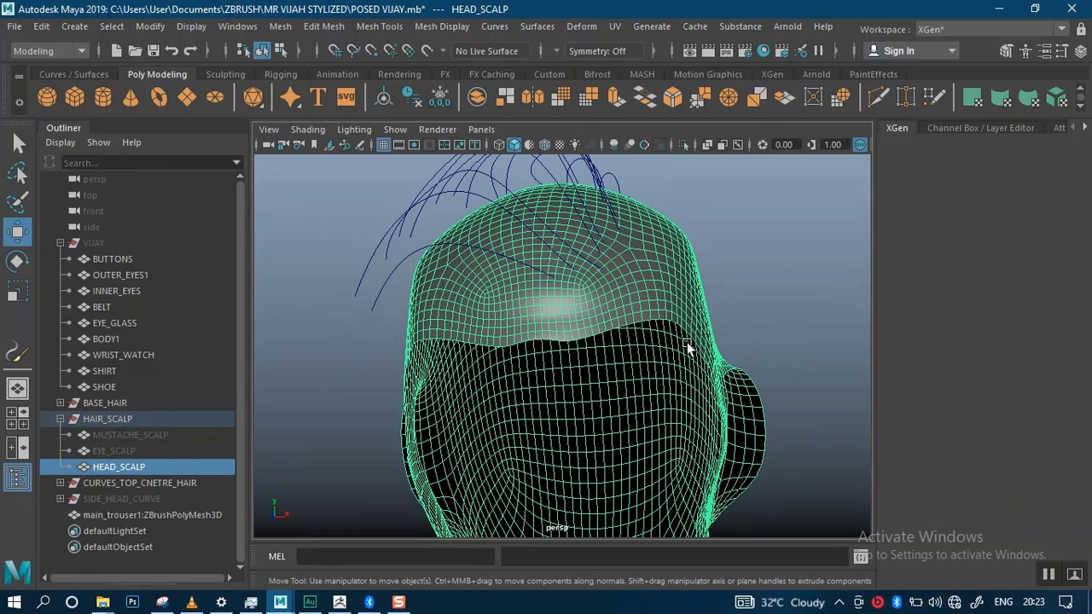
alt+drag(725, 382, 690, 316)
click(786, 287)
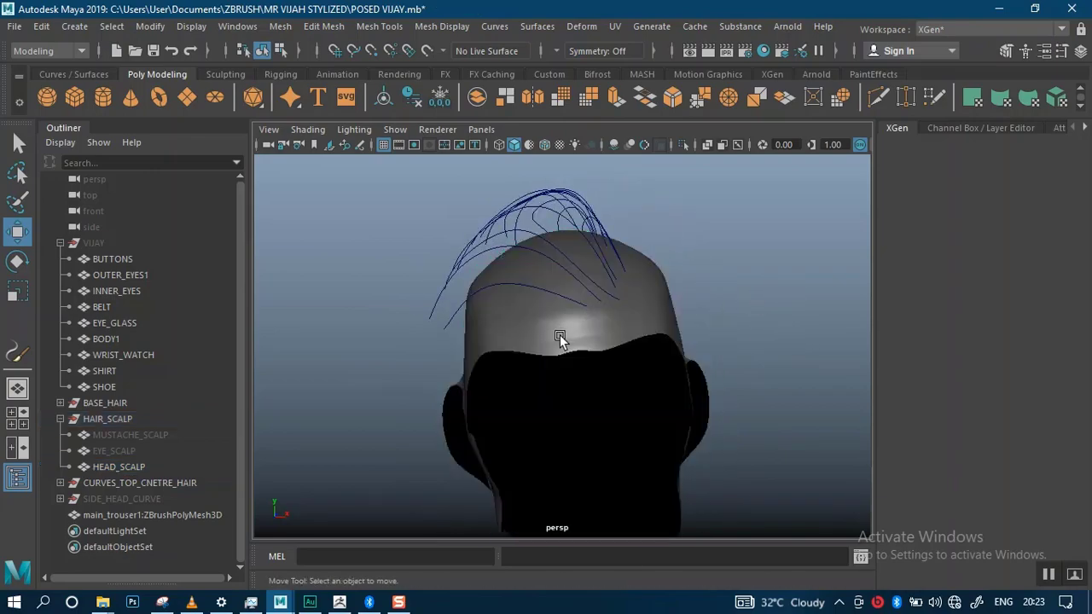
click(563, 340)
alt+drag(677, 309, 632, 323)
alt+right_drag(555, 275, 768, 256)
click(832, 203)
click(569, 337)
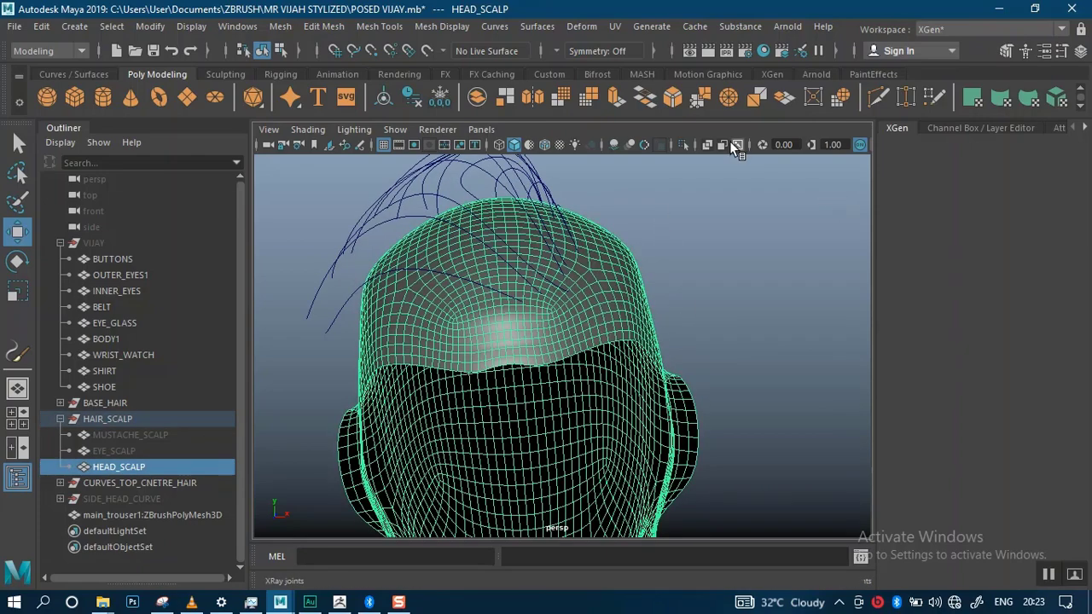
- Bring up the XGen tools, redisplay the XGen panel with HEAD_SCALP selected, and save the scene
click(770, 74)
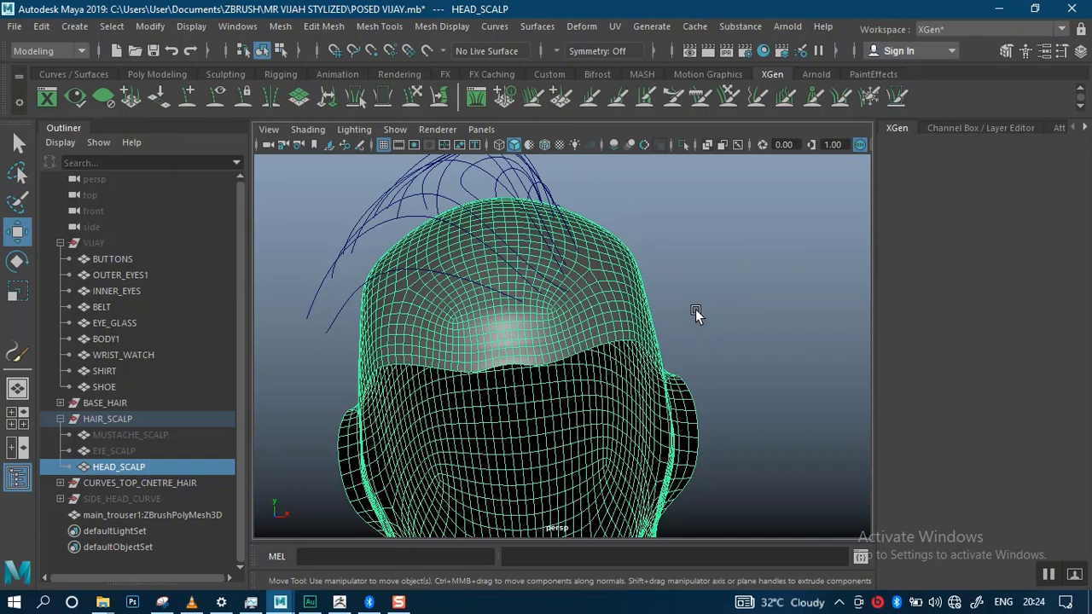
alt+drag(695, 314, 709, 337)
click(962, 130)
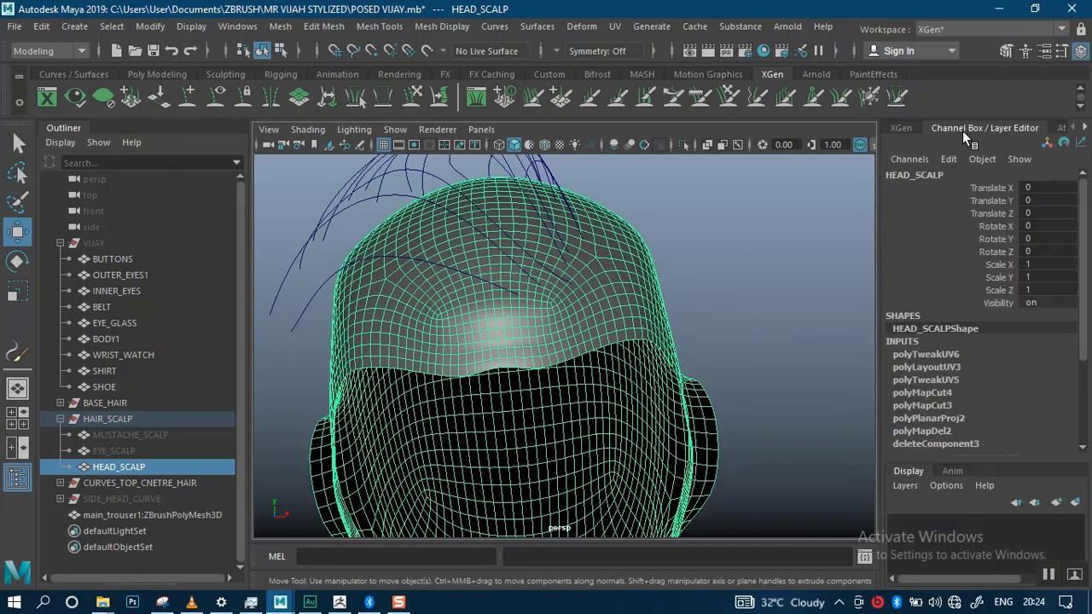
click(902, 128)
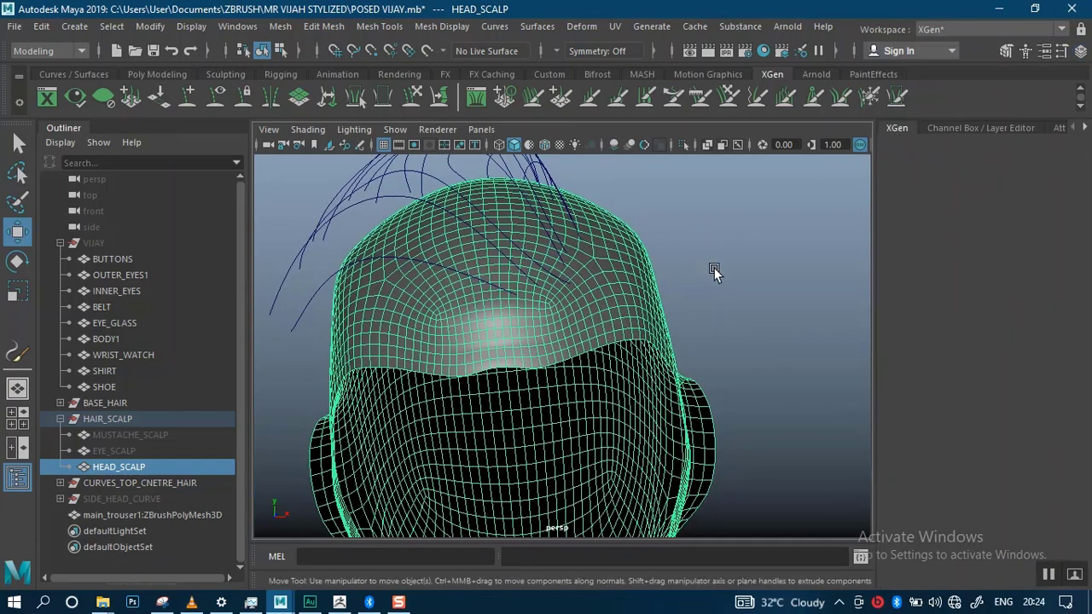
click(767, 252)
alt+drag(683, 293, 575, 324)
click(580, 336)
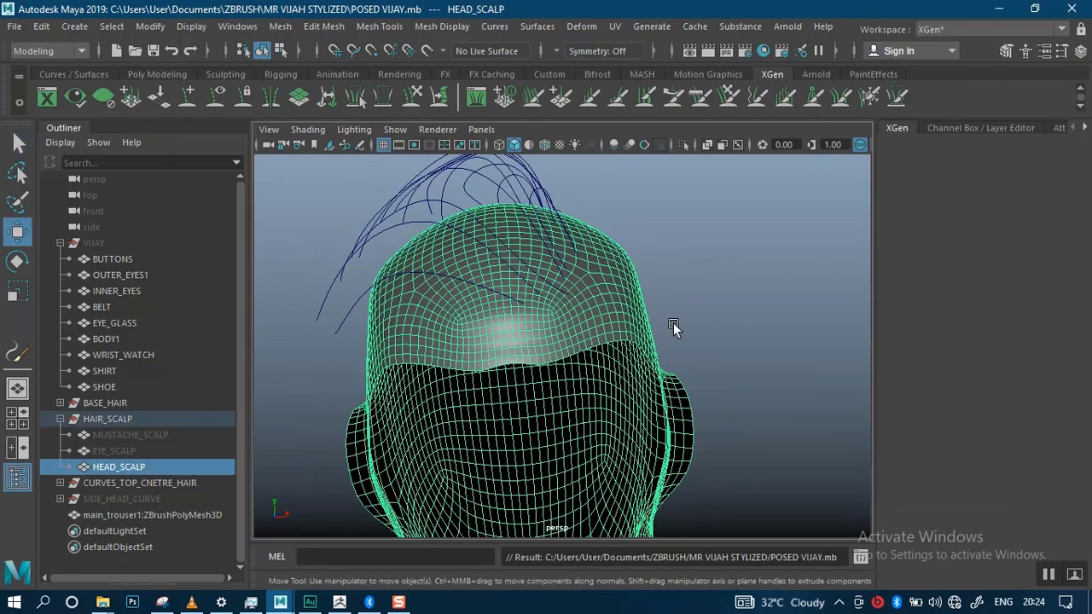
- Try to reload the blank XGen panel by switching to the Maya Classic workspace and back to the XGen workspace
click(46, 99)
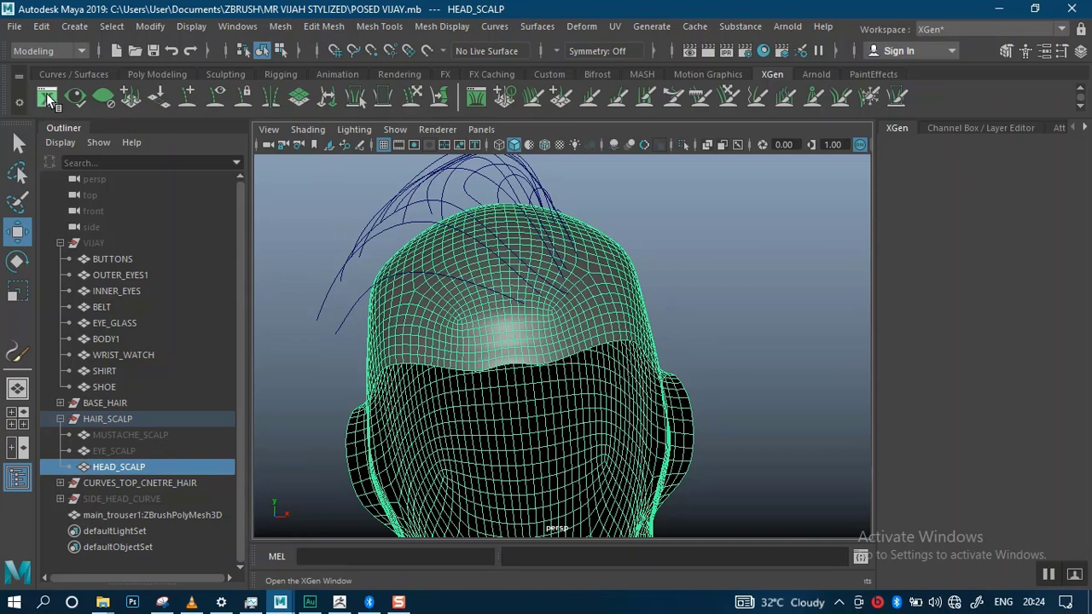
click(938, 30)
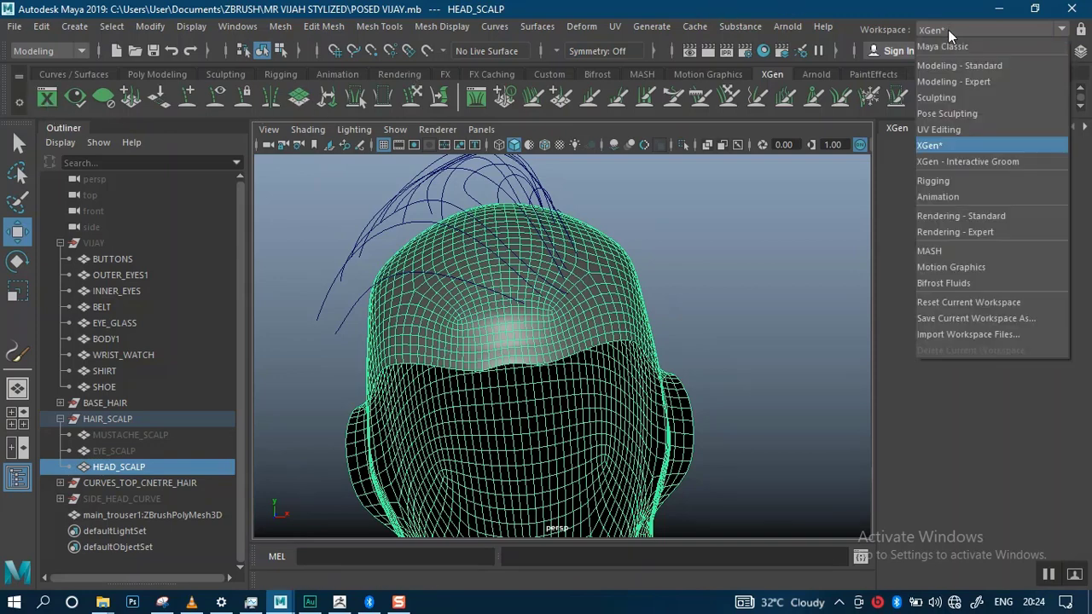
click(954, 48)
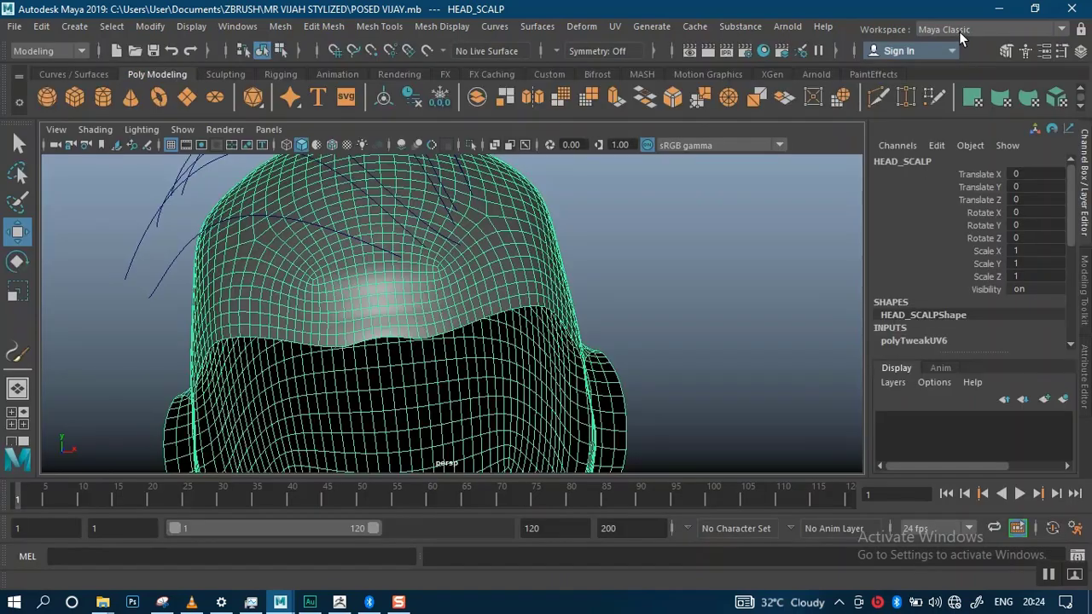
click(959, 34)
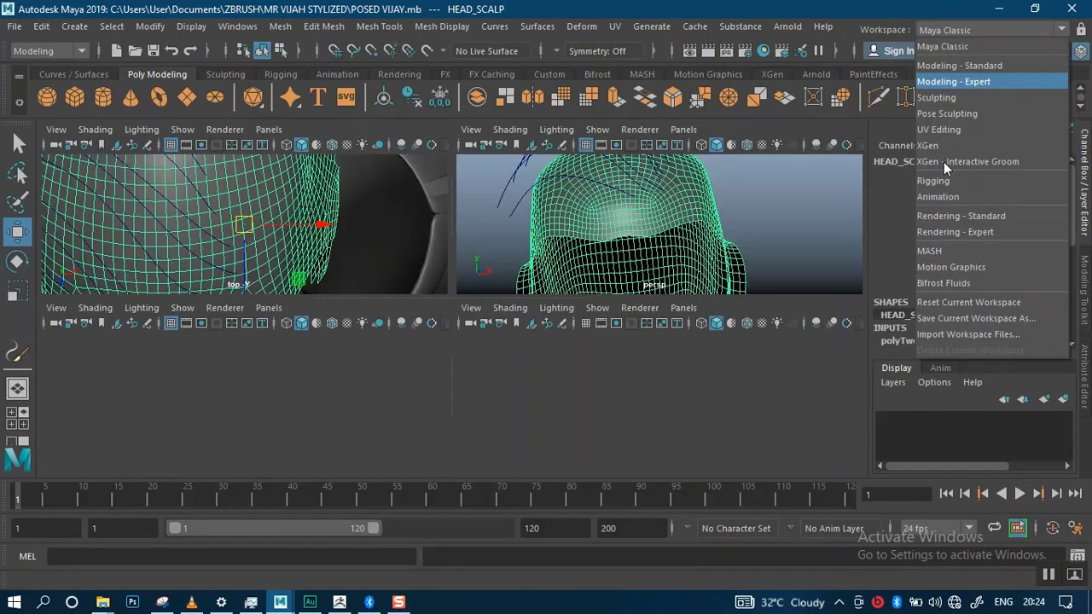
click(938, 146)
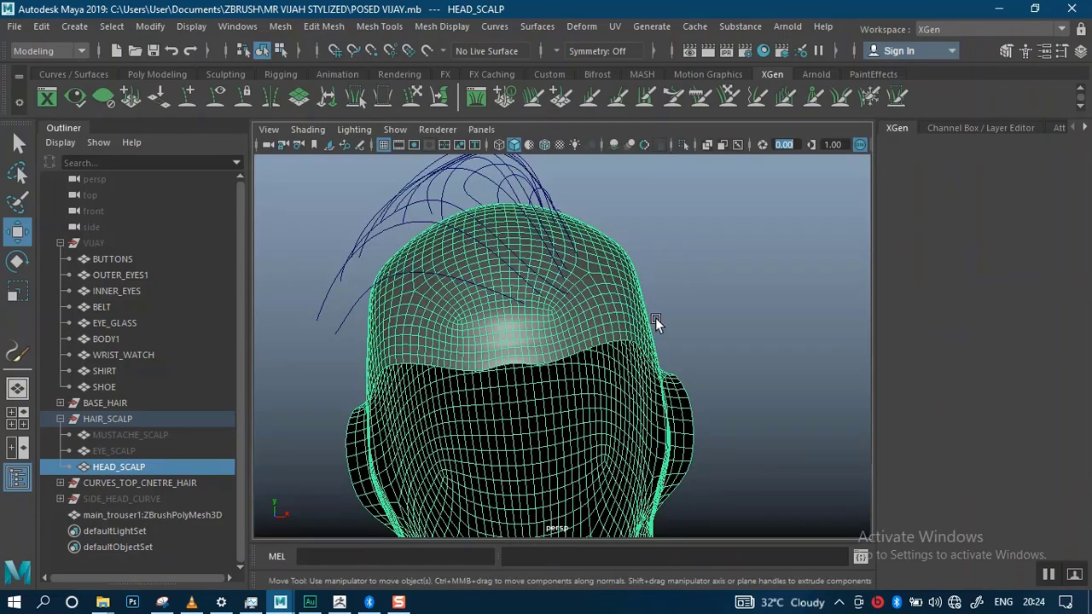
- Show the Channel Box, deselect and reselect HEAD_SCALP, and try opening the XGen window again
click(951, 131)
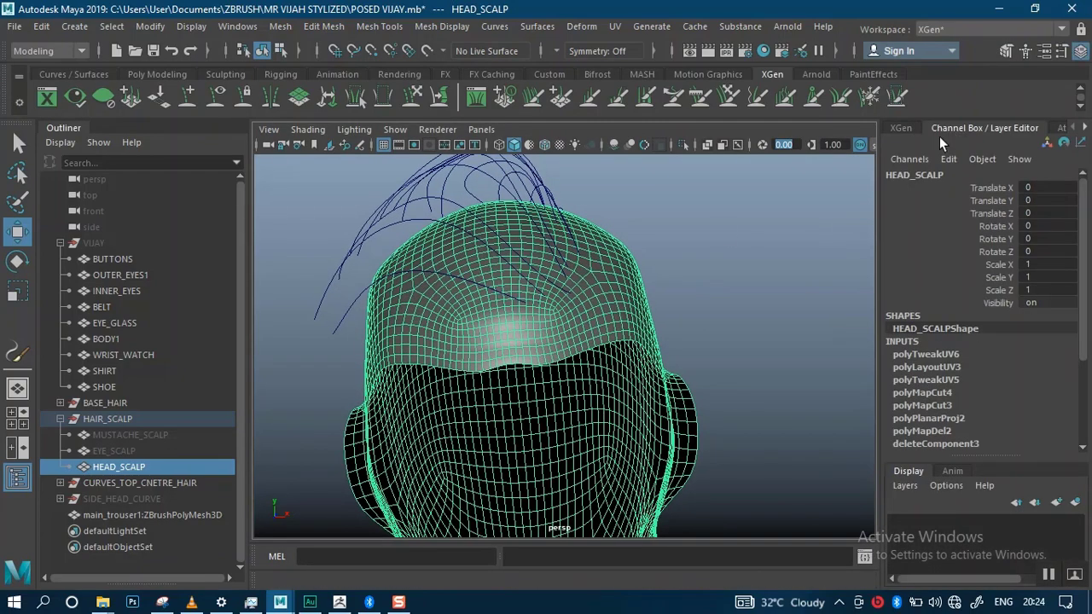
click(756, 266)
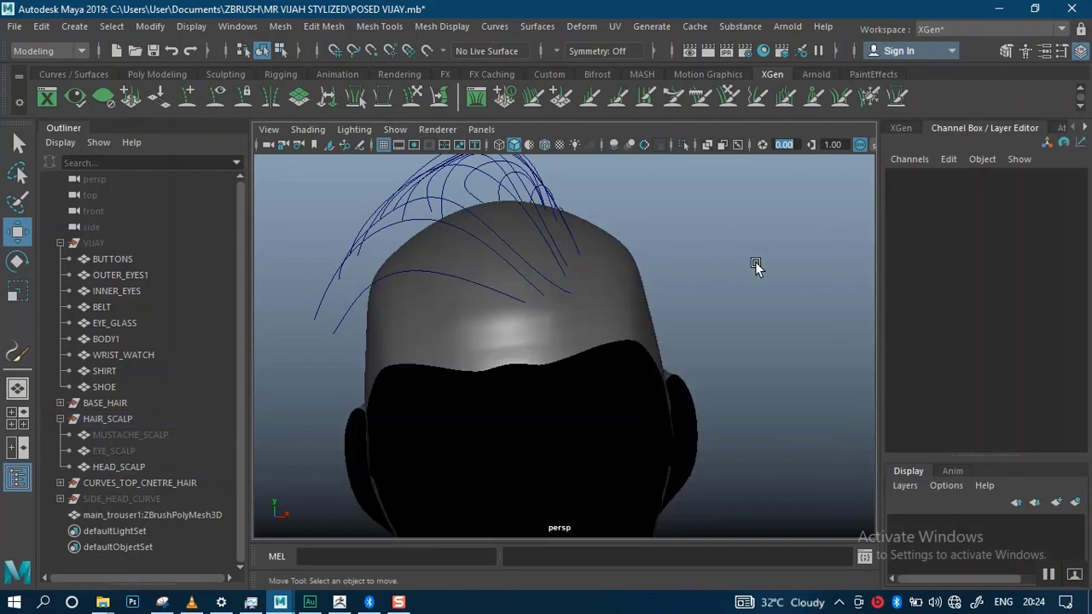
click(459, 390)
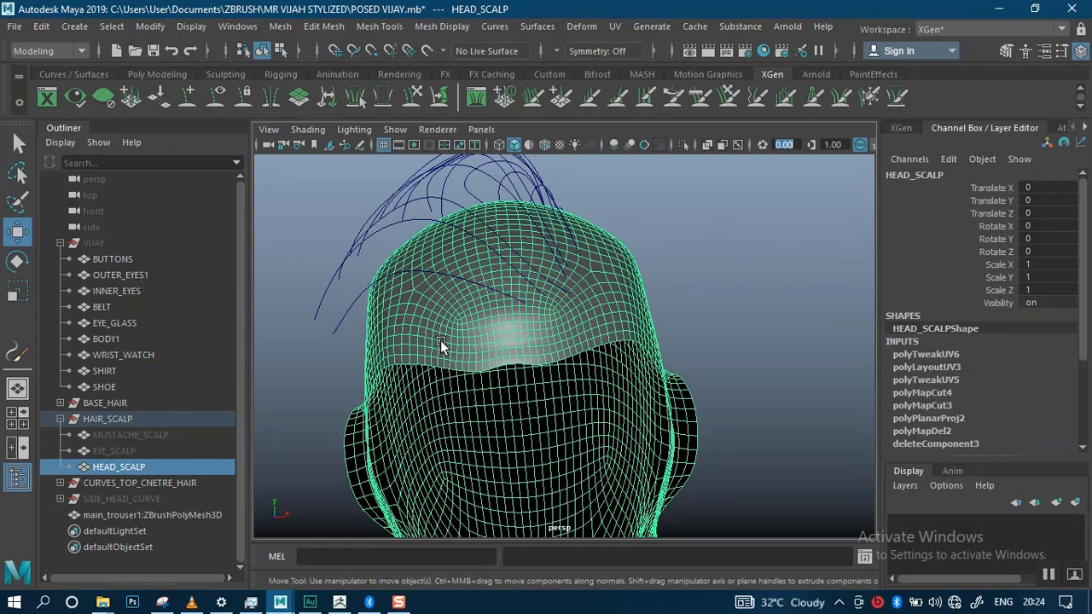
click(46, 100)
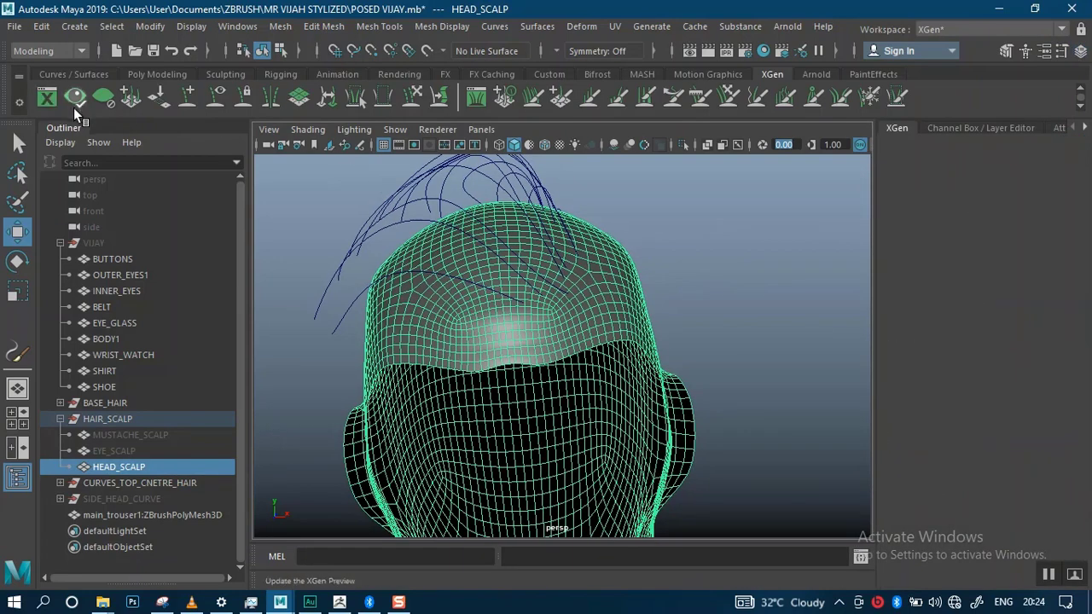
- Deselect everything and change the perspective viewport's background from plain grey to the blue gradient
scroll(695, 371, down, 2)
click(695, 371)
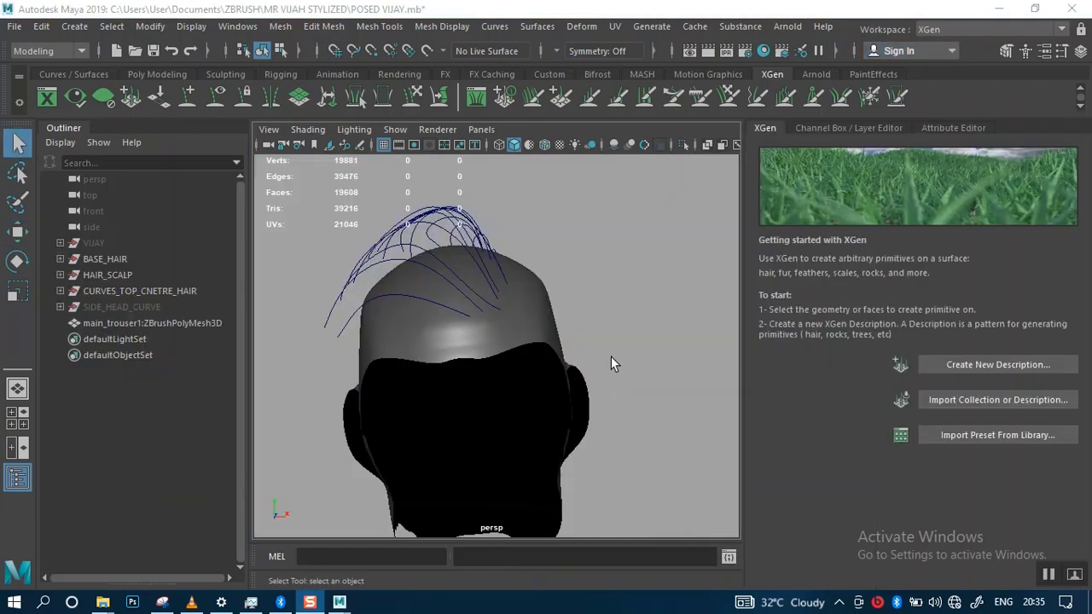
mouse_move(612, 362)
alt+mouse_down()
mouse_move(606, 380)
mouse_move(653, 358)
mouse_move(567, 380)
mouse_move(618, 364)
alt+mouse_up()
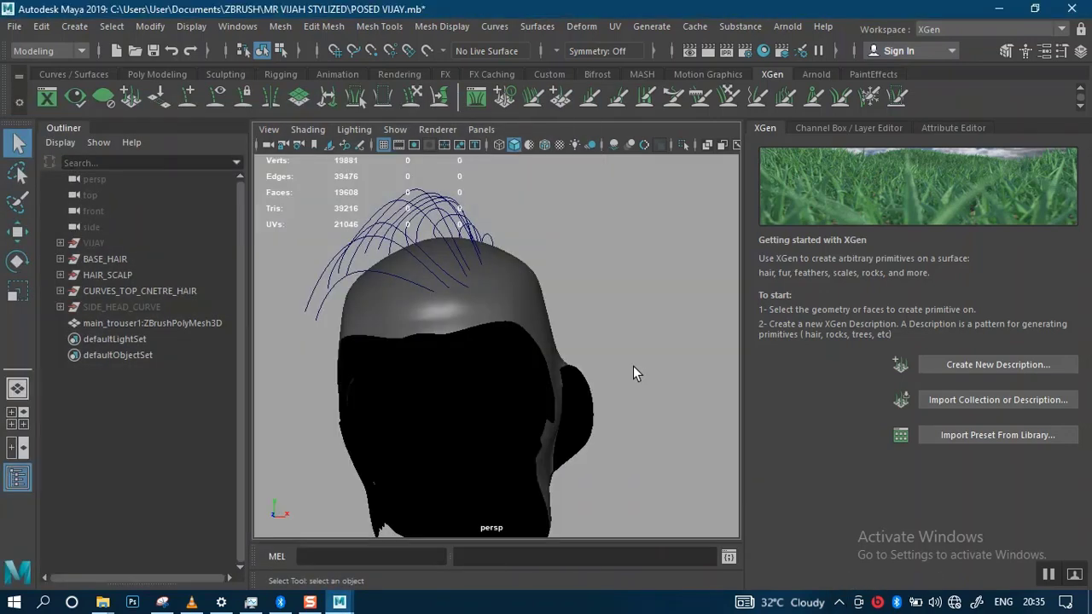
key(alt+b)
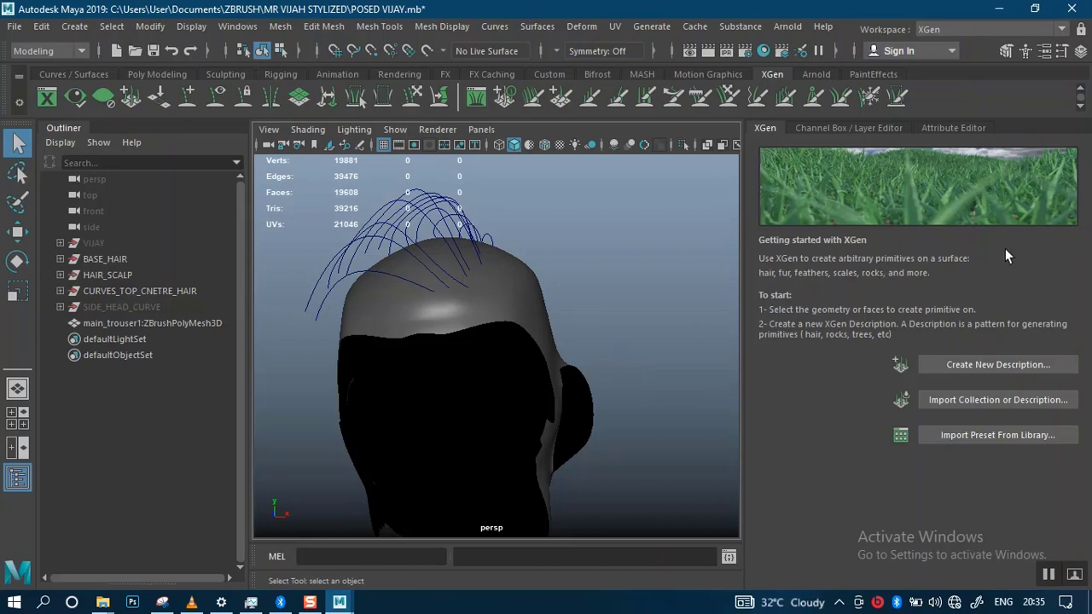
alt+drag(675, 302, 571, 297)
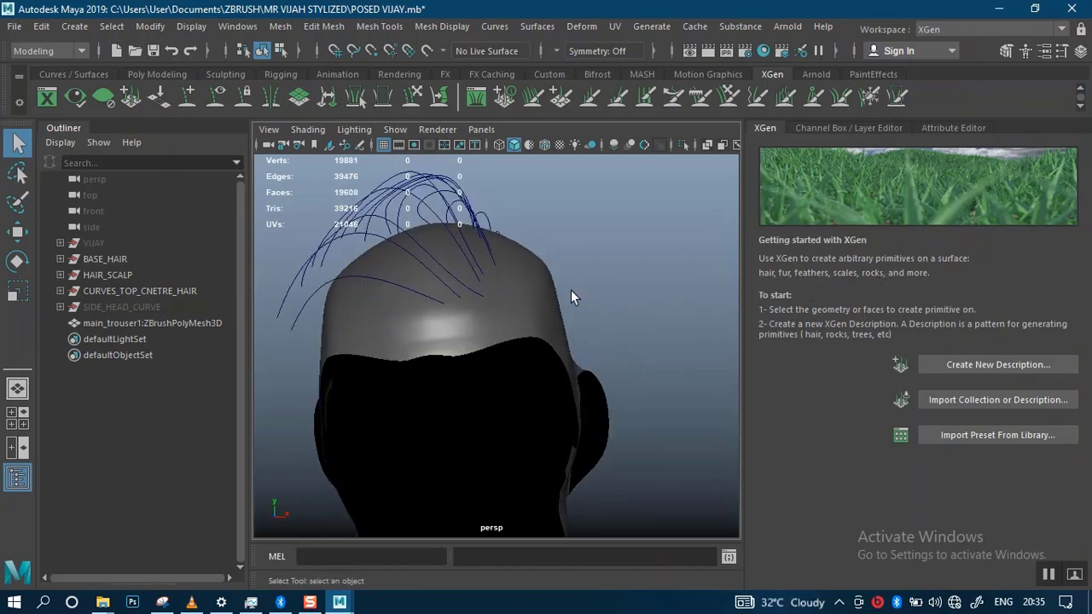
- Set the Maya project to the New_Project folder inside MR VIJAH STYLIZED\VIJAY MAYA PROJECT
click(15, 26)
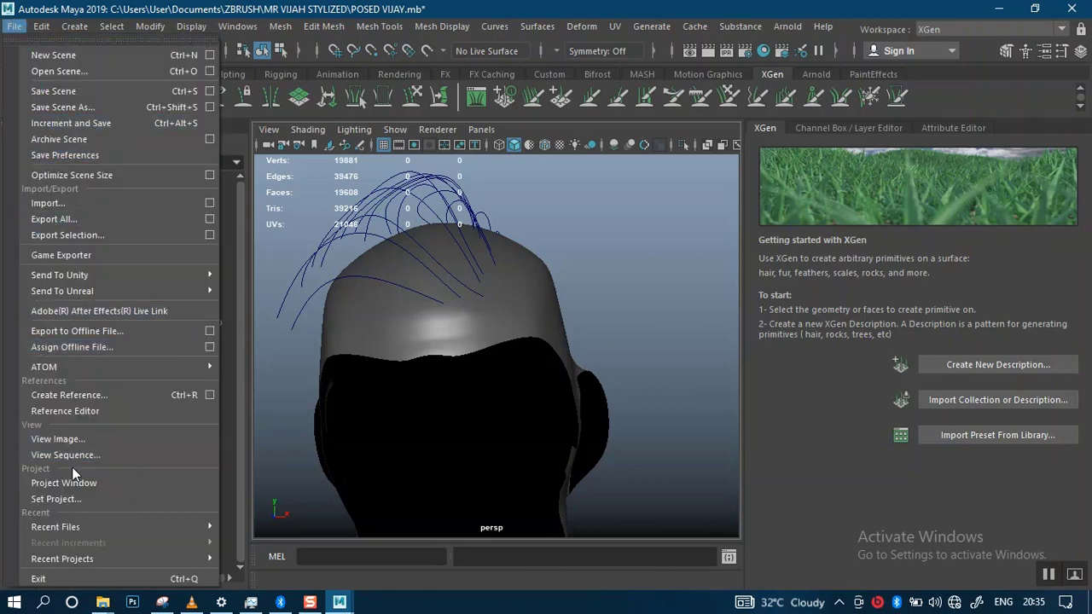
click(75, 499)
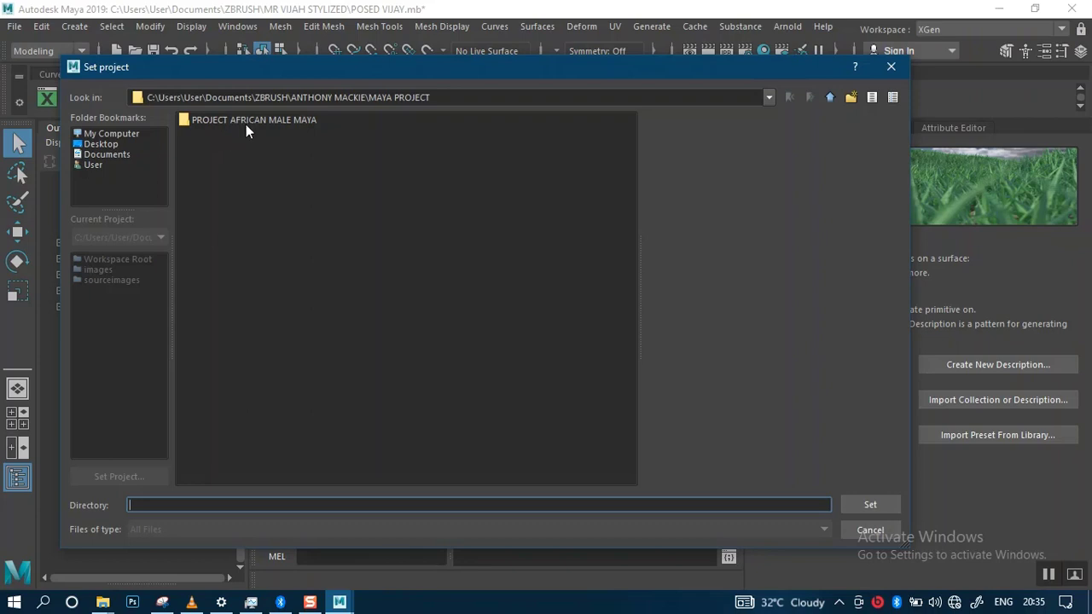
double_click(291, 120)
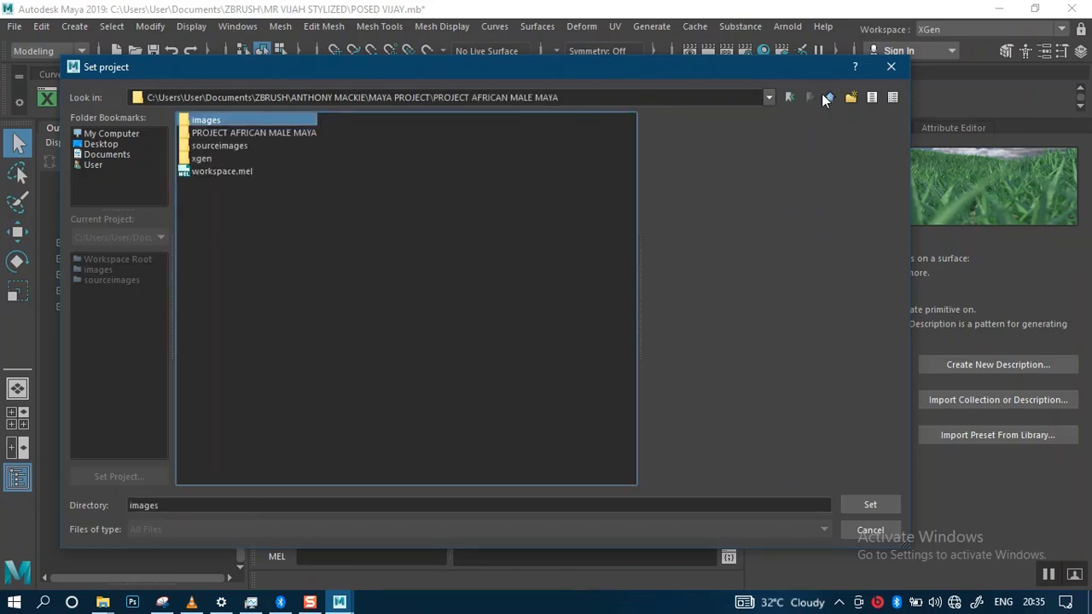
click(826, 99)
click(285, 120)
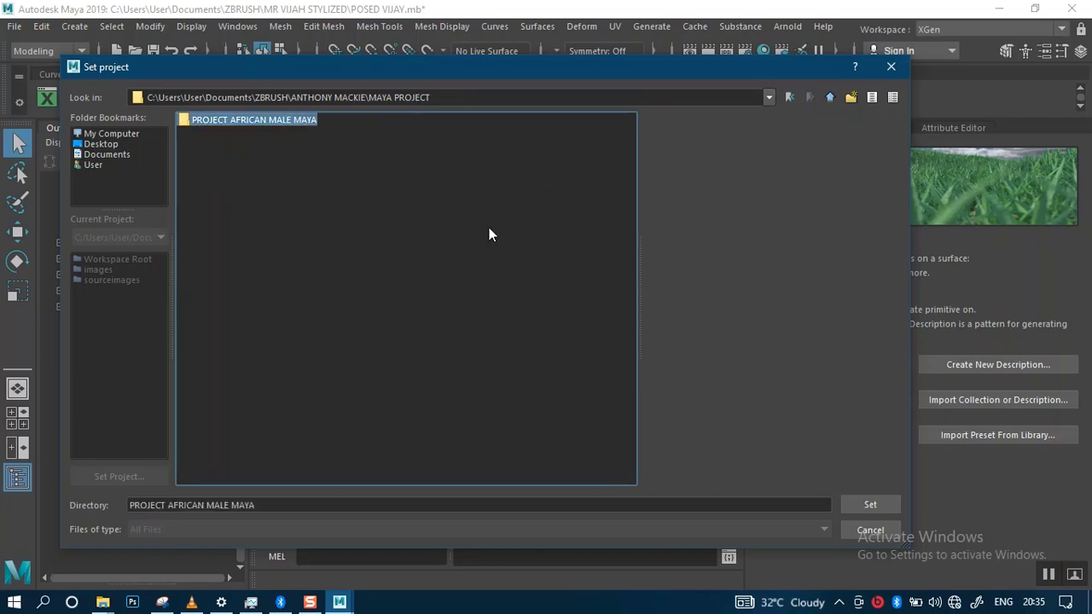
click(828, 99)
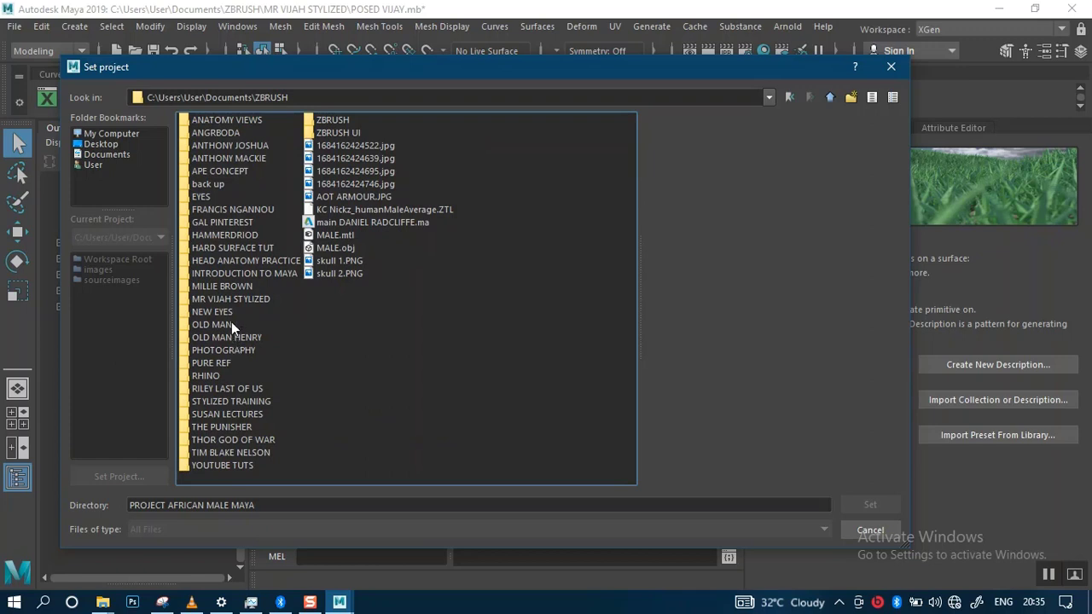
double_click(228, 299)
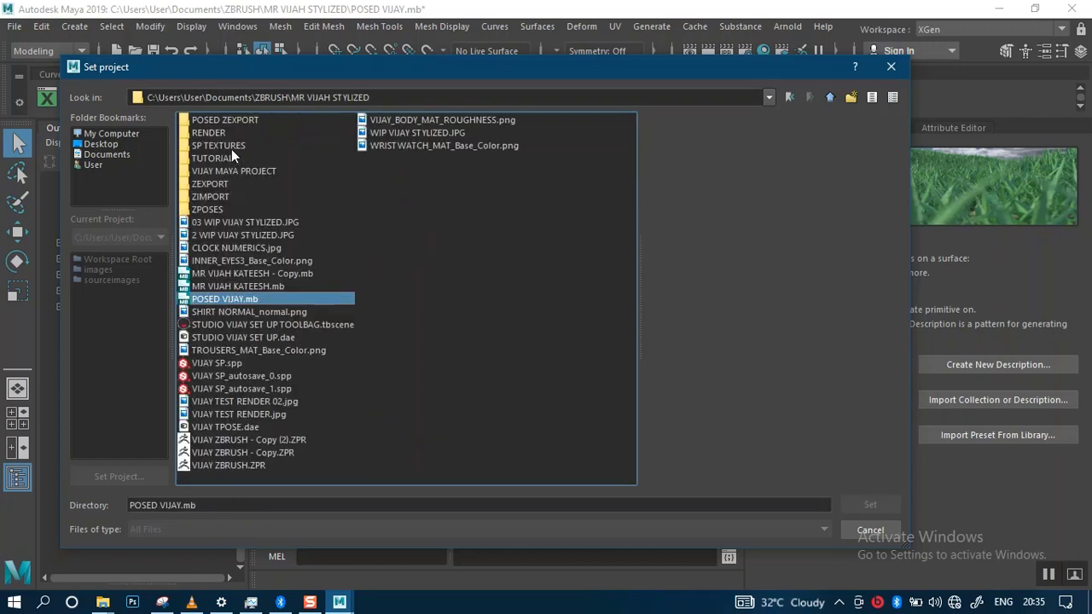
double_click(236, 172)
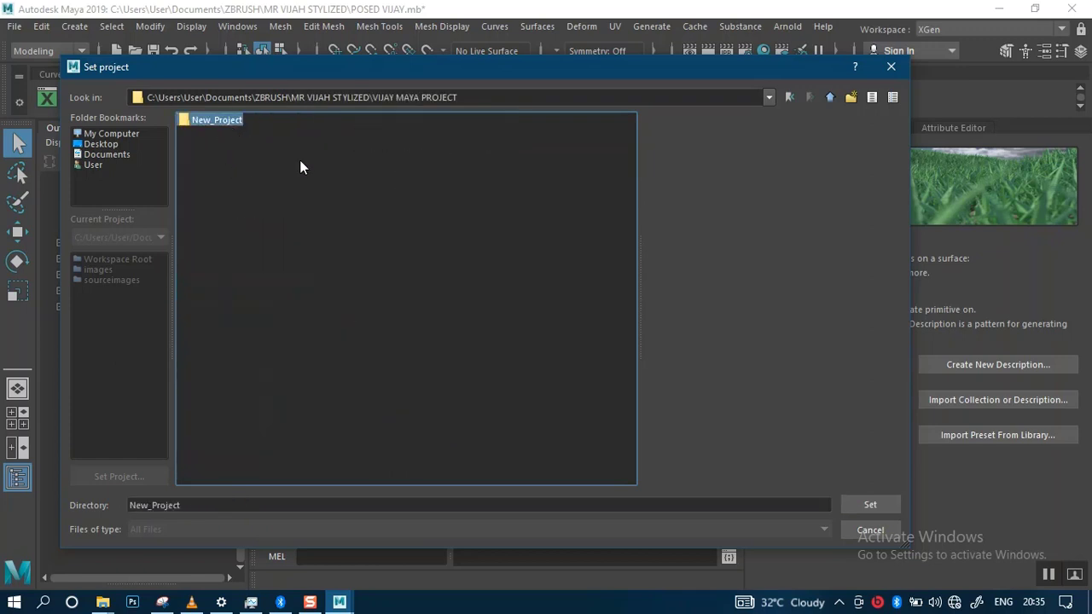
click(866, 505)
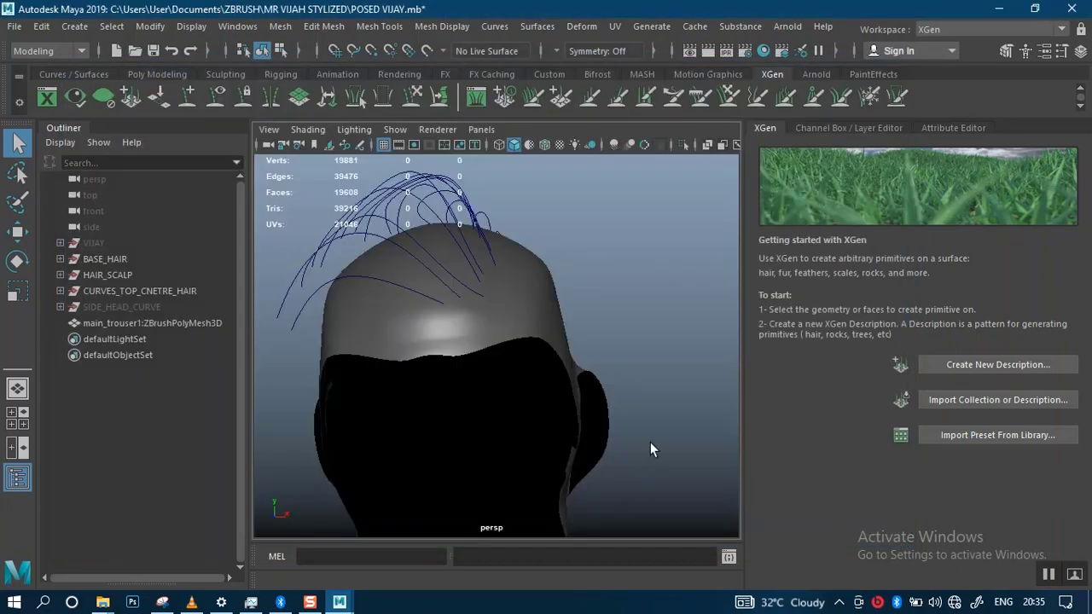
- Save the scene and select the HEAD_SCALP mesh in the viewport
scroll(556, 360, up, 3)
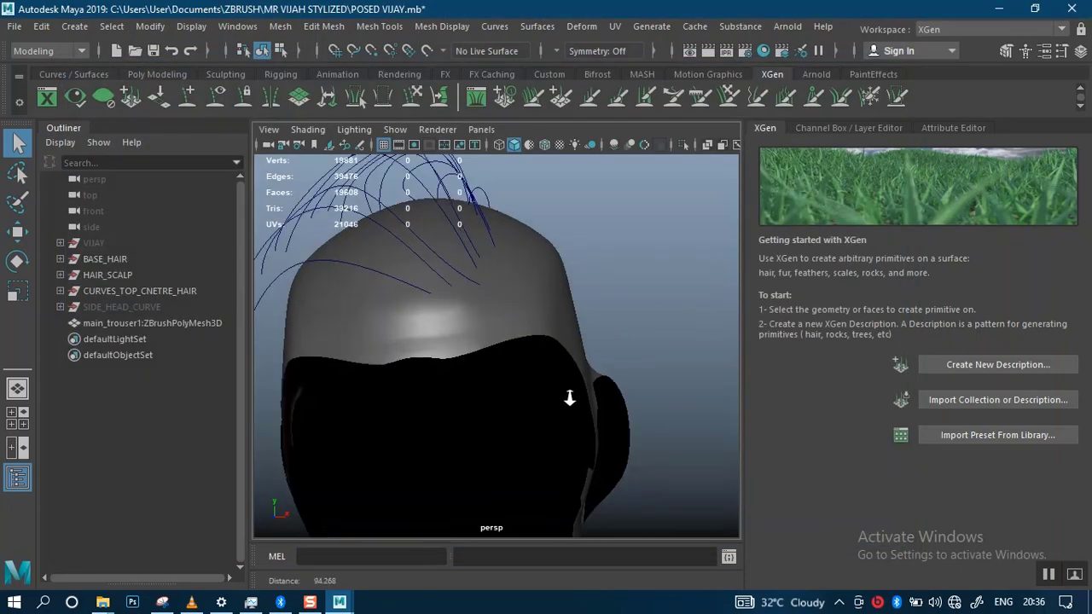
key(ctrl+s)
alt+drag(641, 373, 625, 344)
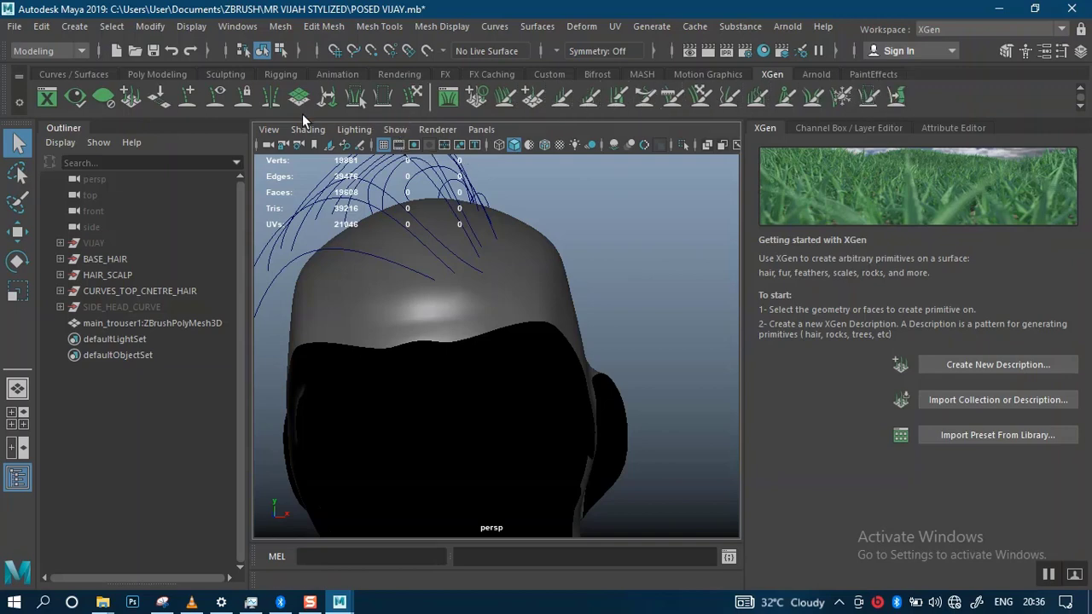
click(485, 296)
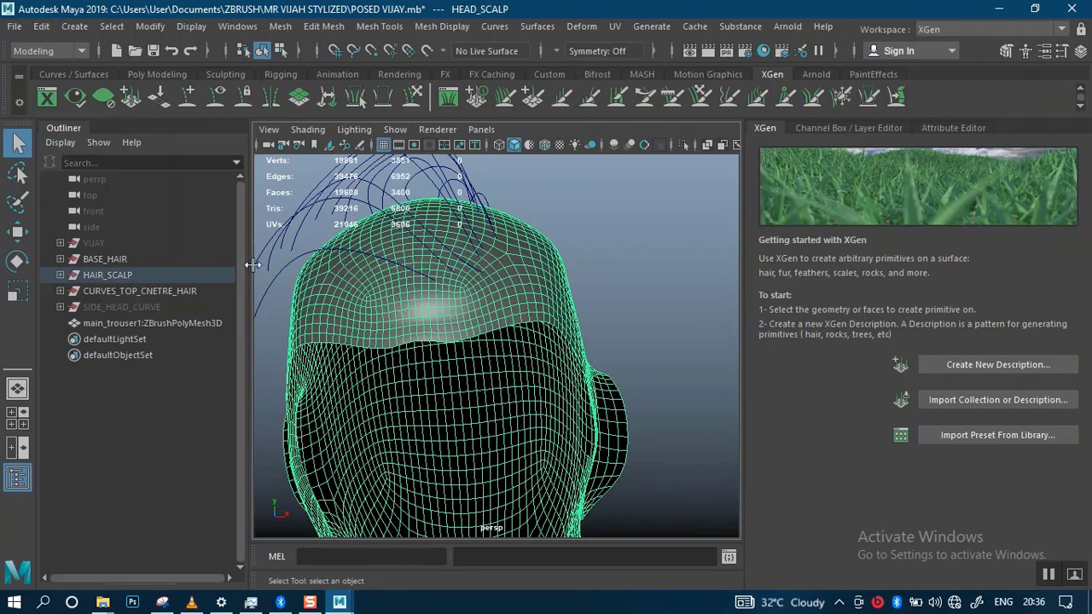
click(60, 275)
click(60, 275)
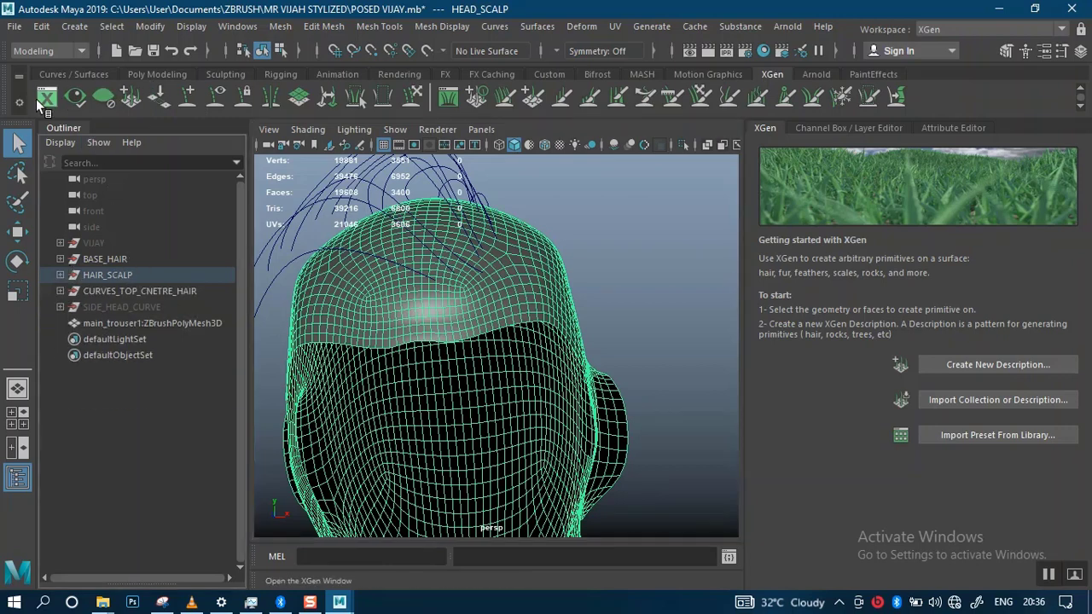
- Start a new XGen description on the selected scalp and name it CENTER_HEAD_HAIR_DESC
click(985, 364)
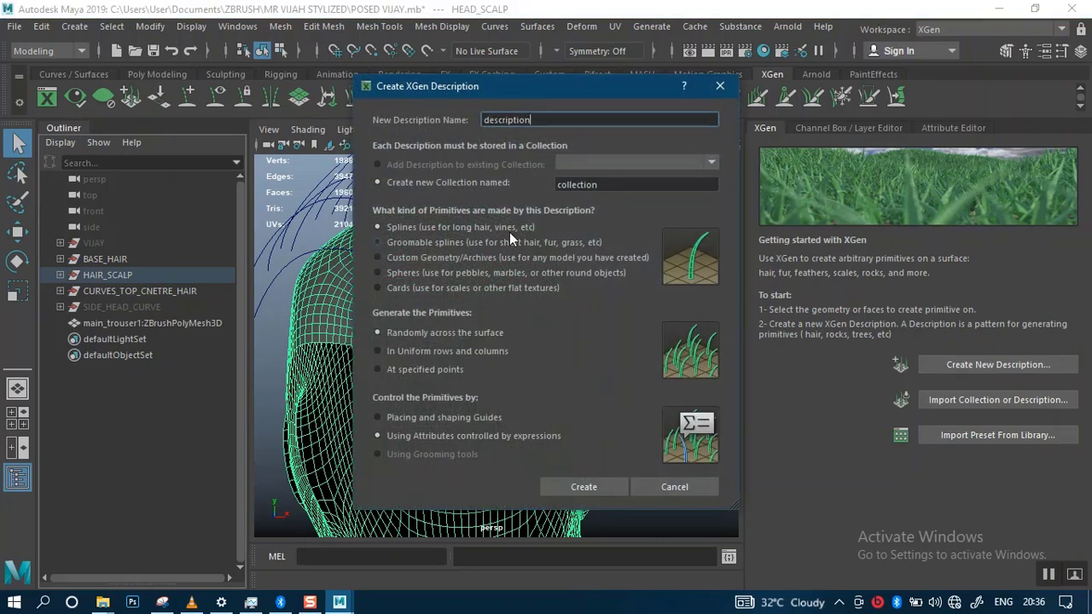
double_click(539, 120)
text(curv)
key(BackSpace)
key(BackSpace)
key(BackSpace)
key(BackSpace)
text(CNETER)
key(BackSpace)
key(BackSpace)
key(BackSpace)
key(BackSpace)
key(BackSpace)
text(ENTER)
text(HEAD)
key(BackSpace)
key(BackSpace)
key(BackSpace)
key(BackSpace)
text(_HEAD_HAIR_DES)
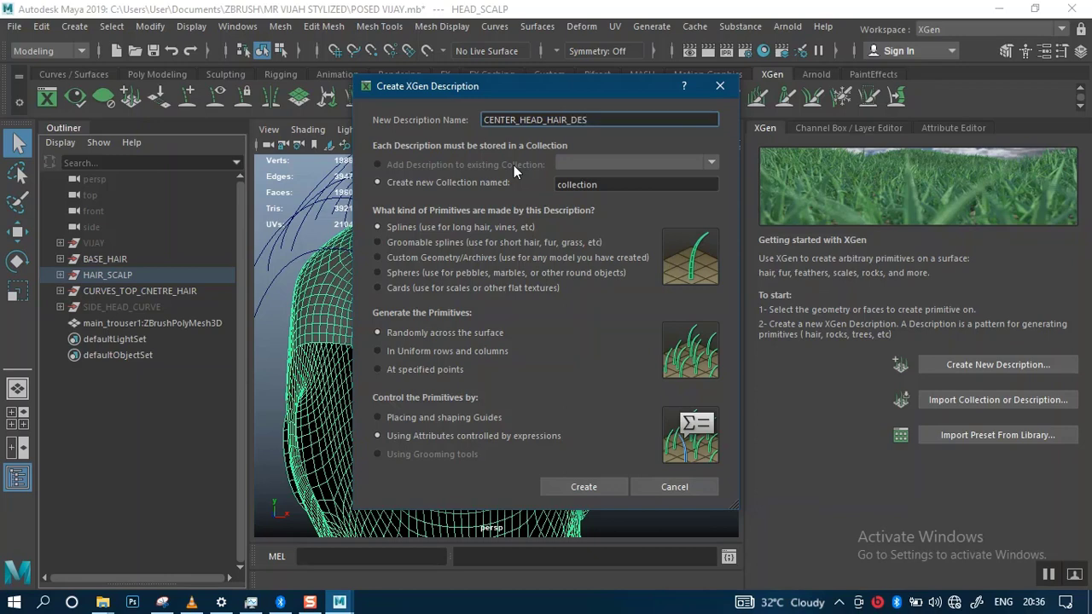
text(C)
- Name the new collection HEAD_HAIR_COLL and create the spline description, controlled by placing and shaping guides
double_click(626, 184)
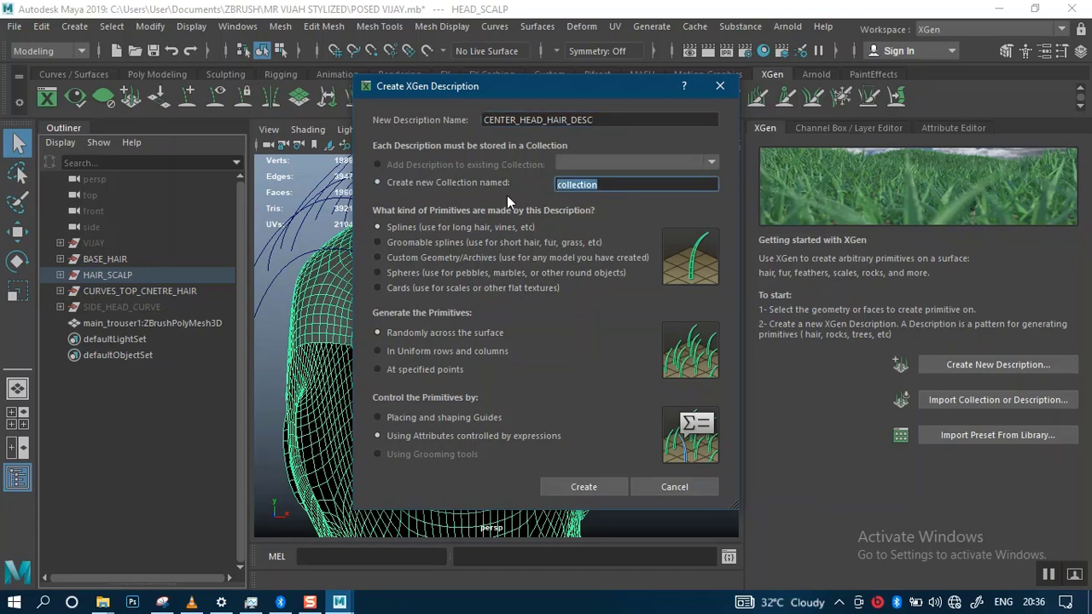
text(HEAD)
text(_HIAR)
key(BackSpace)
key(BackSpace)
key(BackSpace)
text(AIR_COLL)
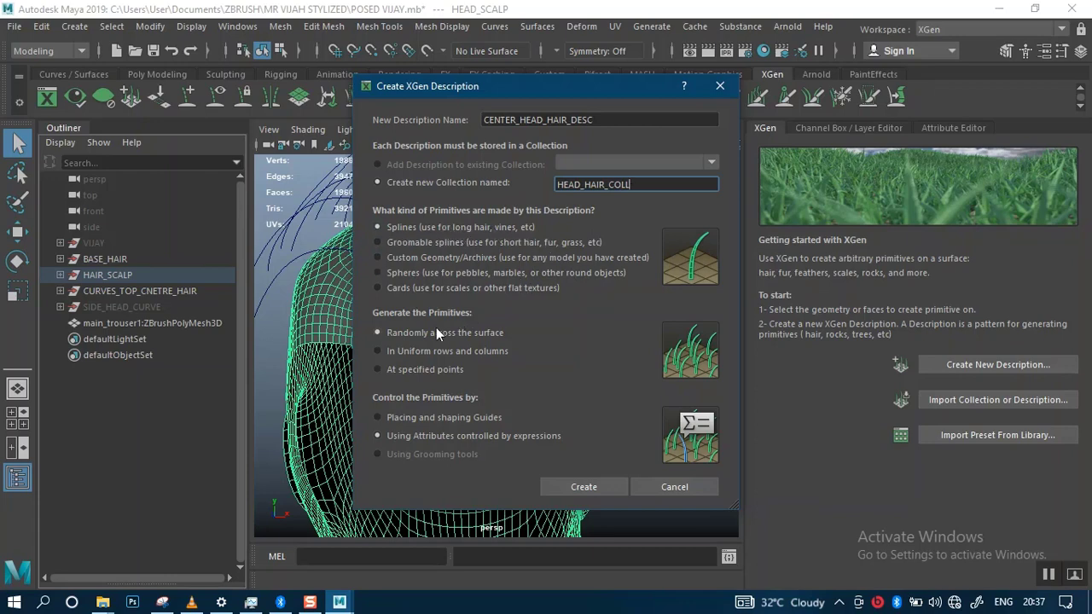
click(404, 421)
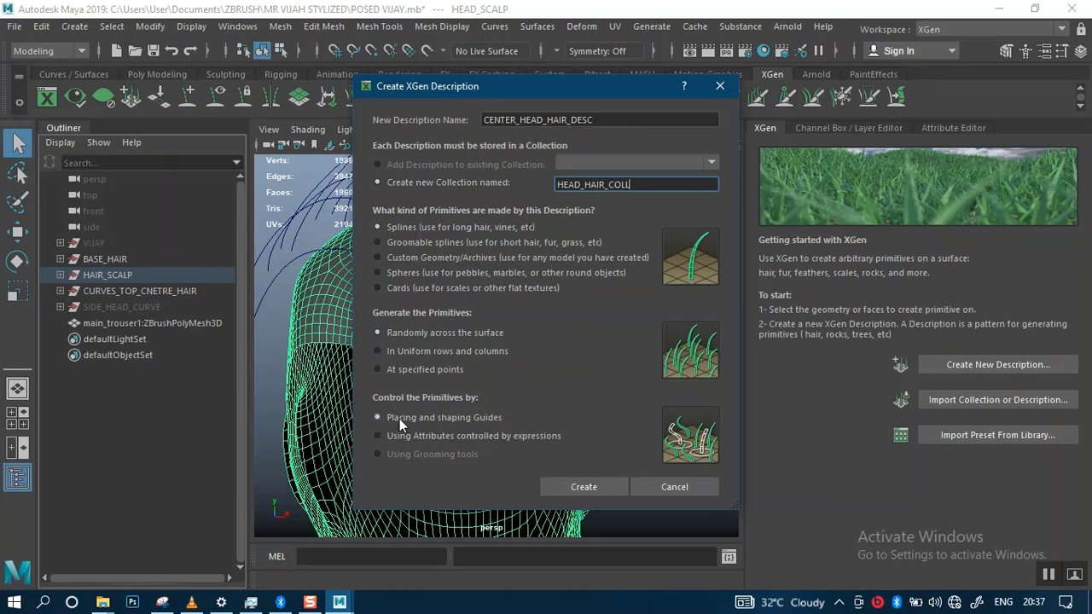
click(601, 488)
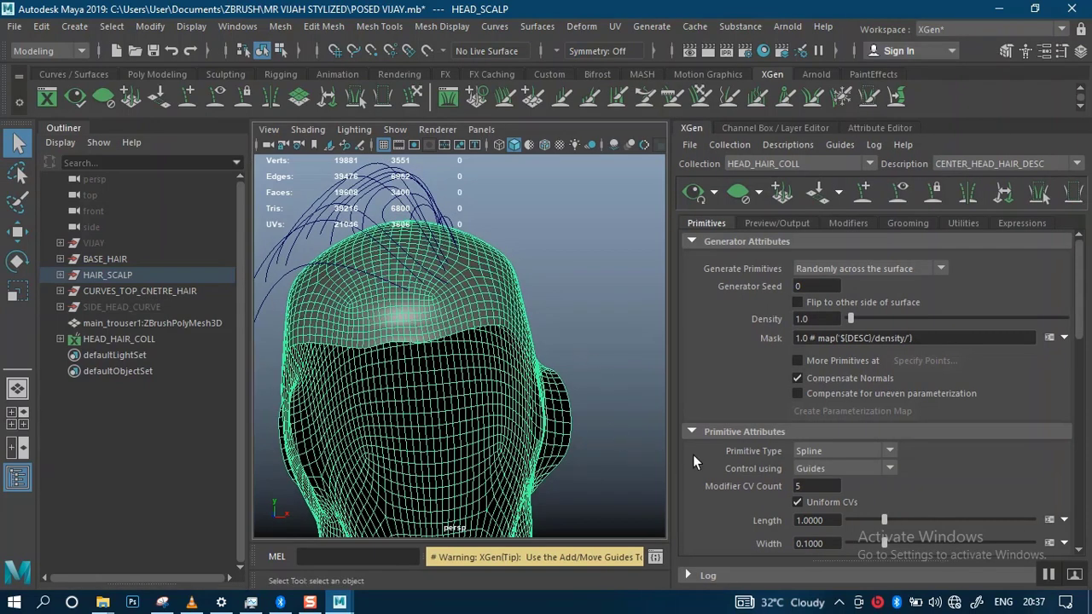
- Briefly show the Attribute Editor, return to the XGen settings, and collapse the Outliner to enlarge the viewport
click(881, 125)
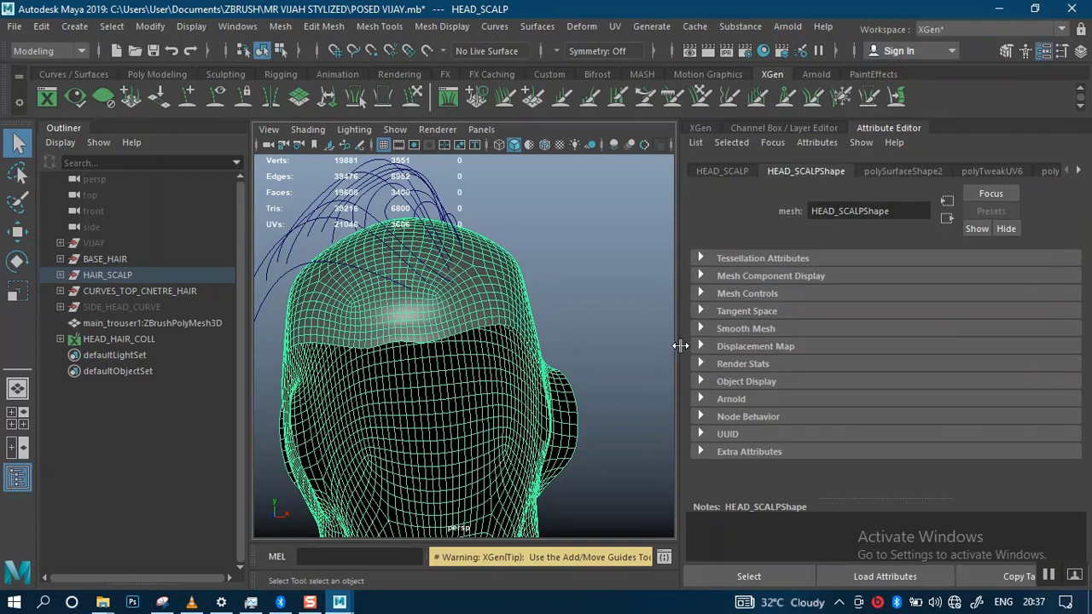
drag(681, 344, 721, 343)
click(740, 127)
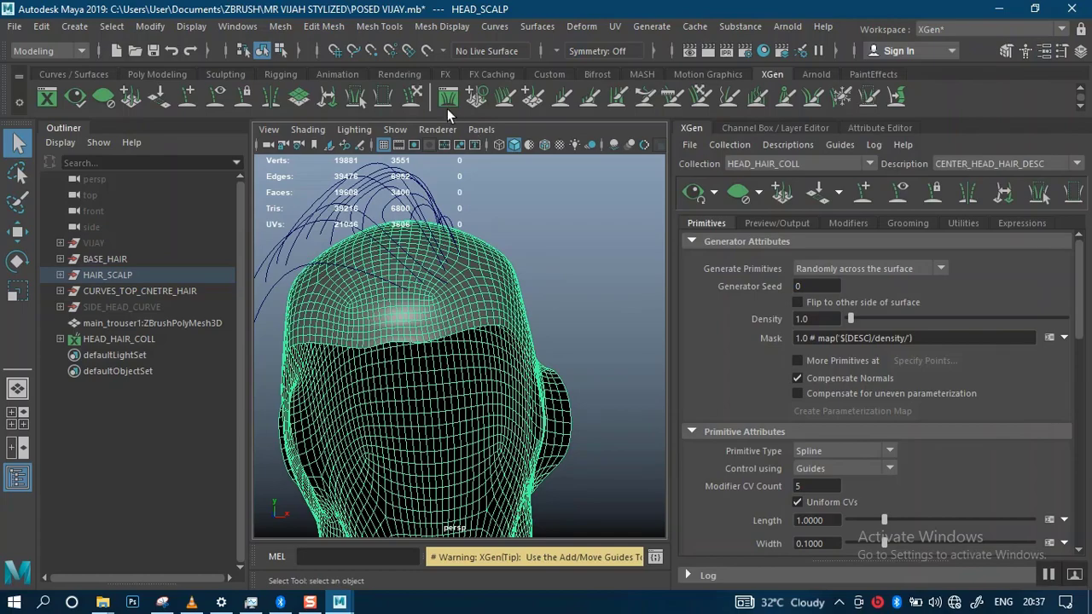
click(72, 128)
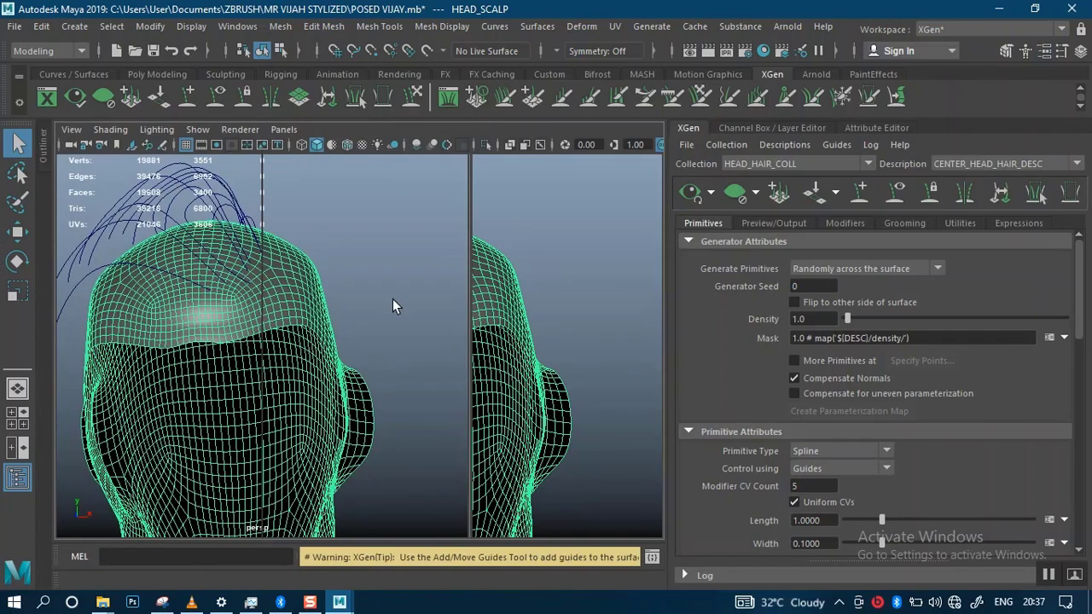
alt+drag(392, 305, 509, 401)
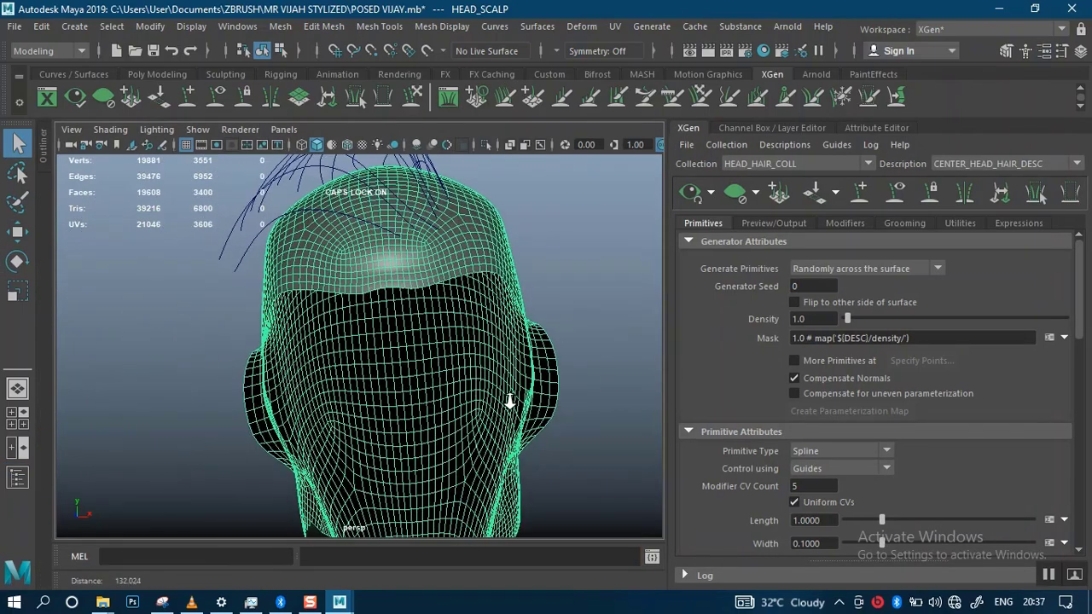
- Duplicate the CURVES_TOP_CNETRE_HAIR group of hair curves and hide the duplicate
alt+right_drag(509, 401, 512, 416)
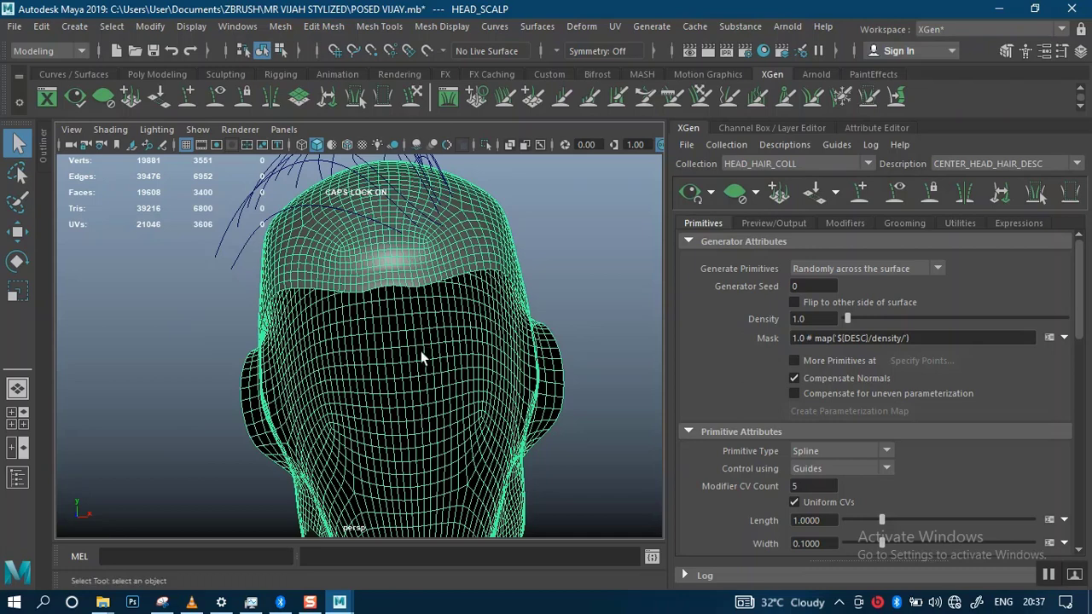
alt+drag(421, 359, 386, 307)
click(537, 327)
mouse_move(282, 299)
alt+mouse_down()
mouse_move(428, 261)
mouse_move(465, 305)
mouse_move(426, 341)
mouse_move(399, 326)
mouse_move(280, 319)
mouse_move(307, 292)
mouse_move(341, 305)
mouse_move(280, 291)
alt+mouse_up()
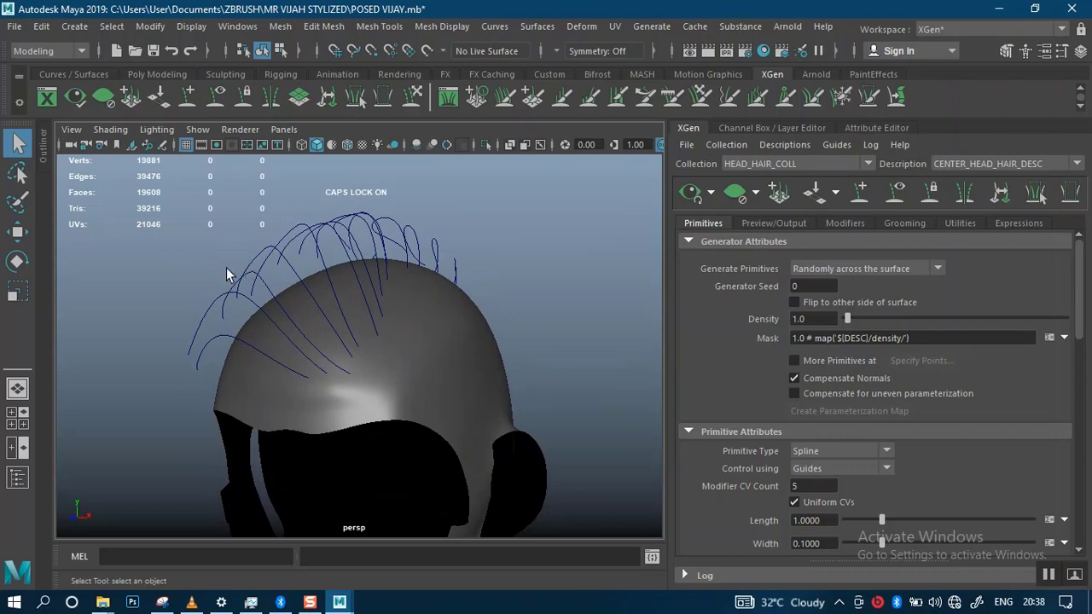
alt+drag(274, 315, 293, 305)
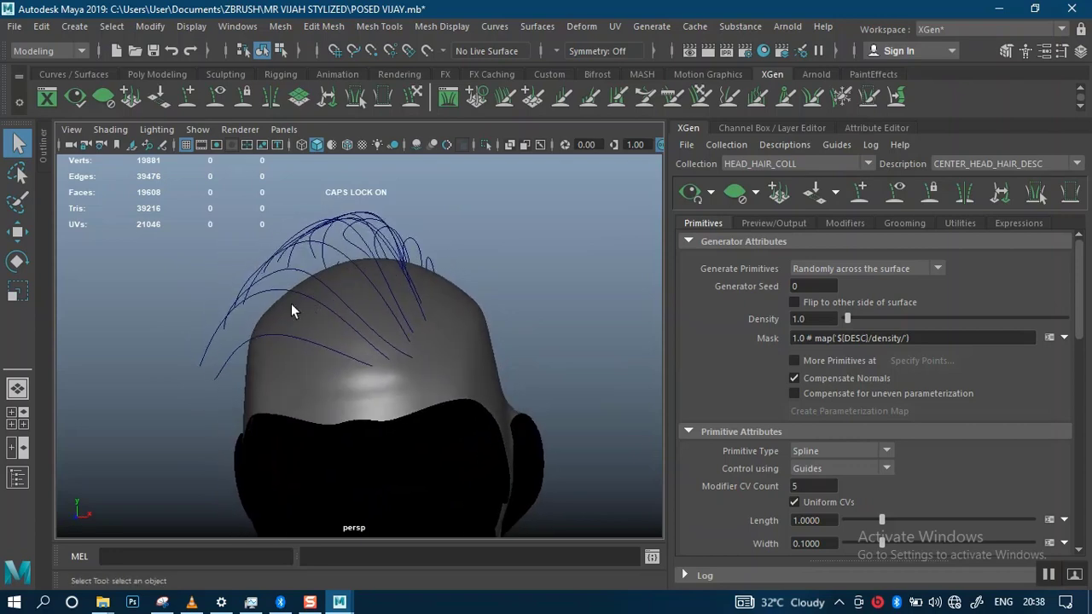
click(42, 152)
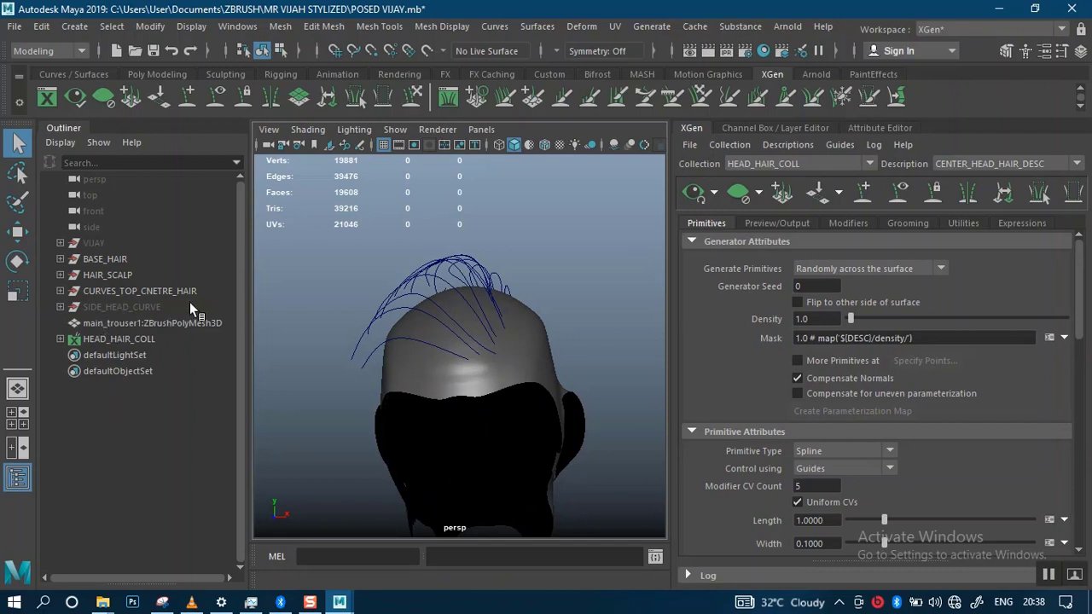
click(118, 293)
key(ctrl+d)
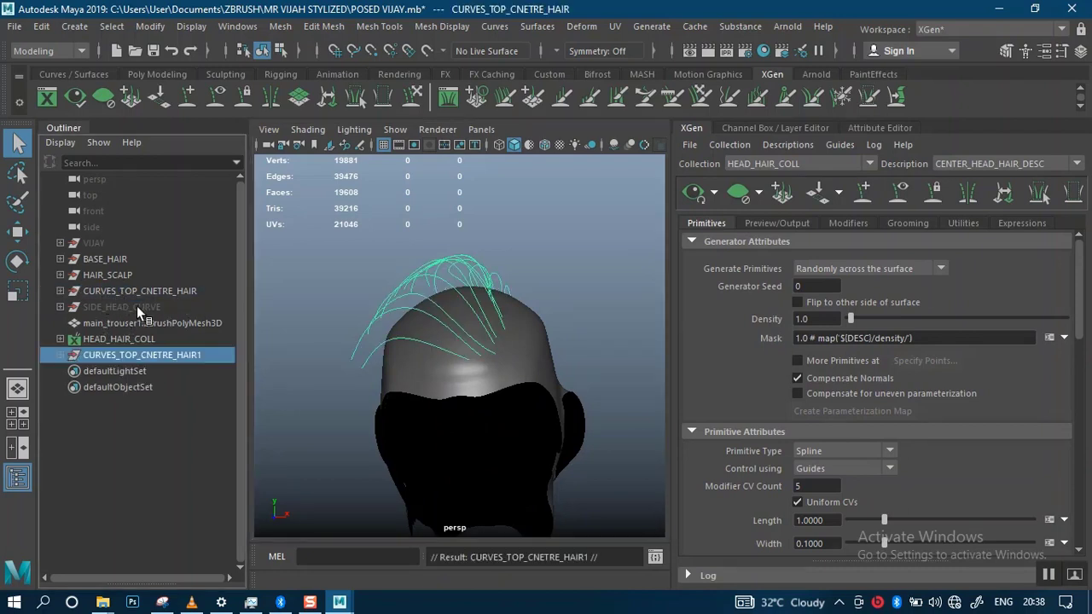
key(ctrl+h)
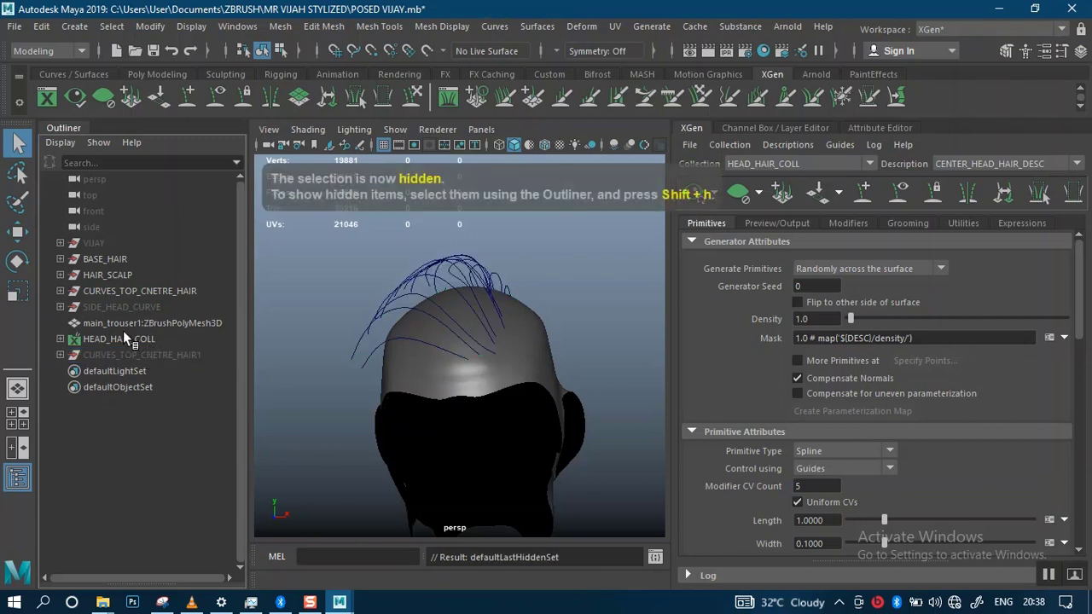
- Select the individual curves of the CURVES_TOP_CNETRE_HAIR group, keeping the scalp mesh out of the selection
click(113, 291)
scroll(474, 345, up, 3)
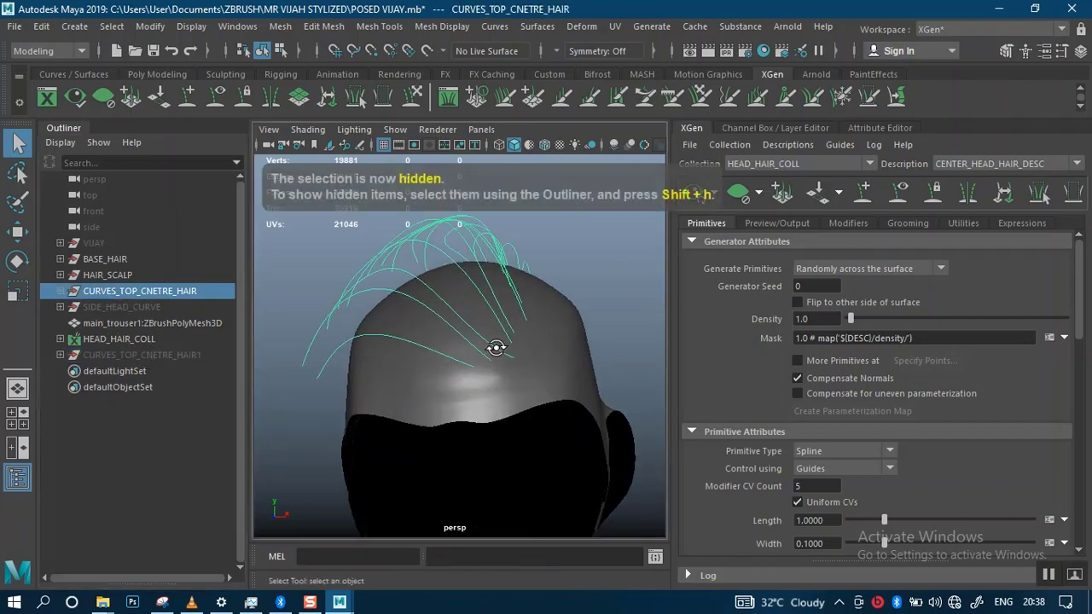
scroll(490, 248, down, 2)
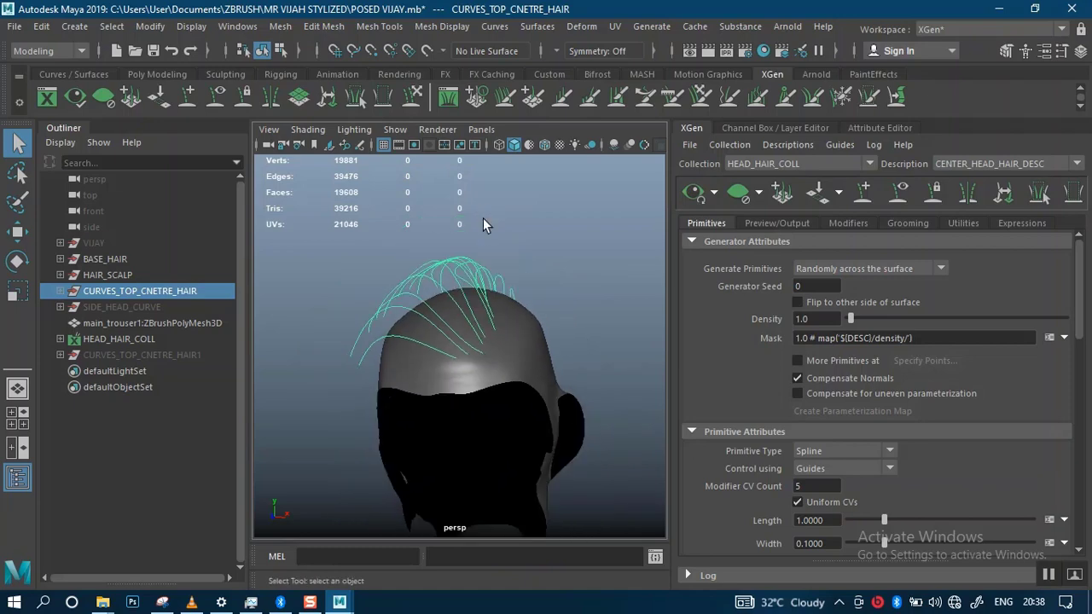
click(400, 375)
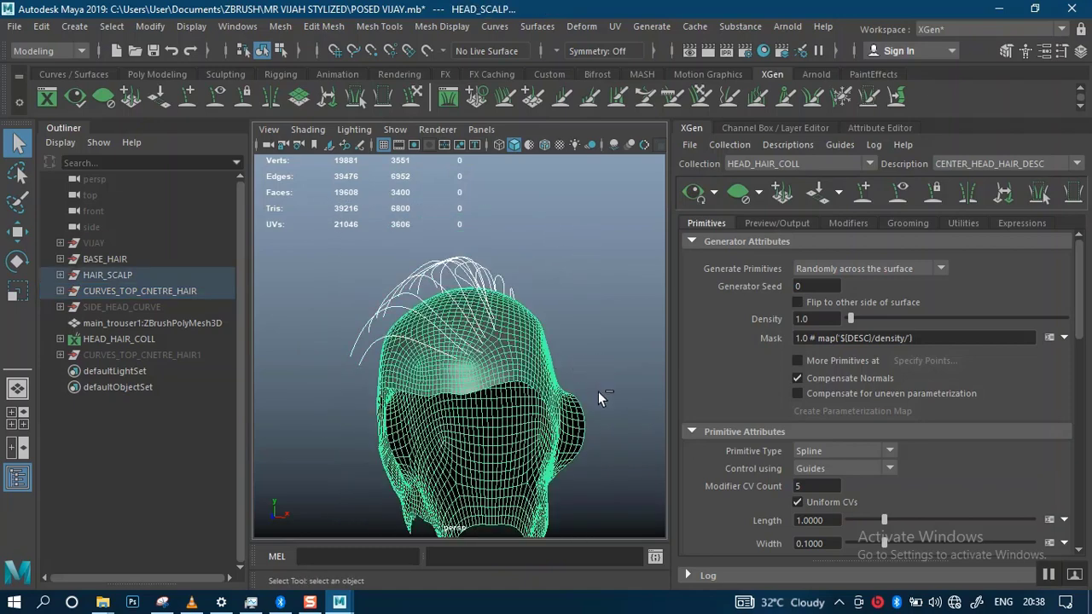
drag(603, 388, 490, 499)
alt+drag(545, 335, 530, 309)
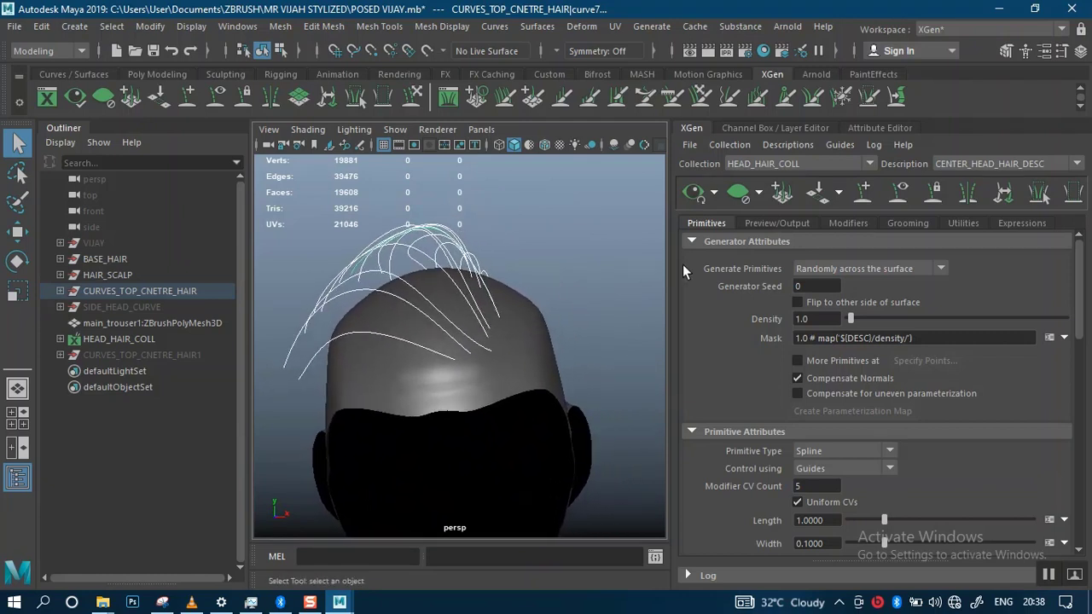
- Convert the selected curves to guides for CENTER_HEAD_HAIR_DESC, using Base Proximity search and deleting the original curves
click(963, 223)
click(839, 260)
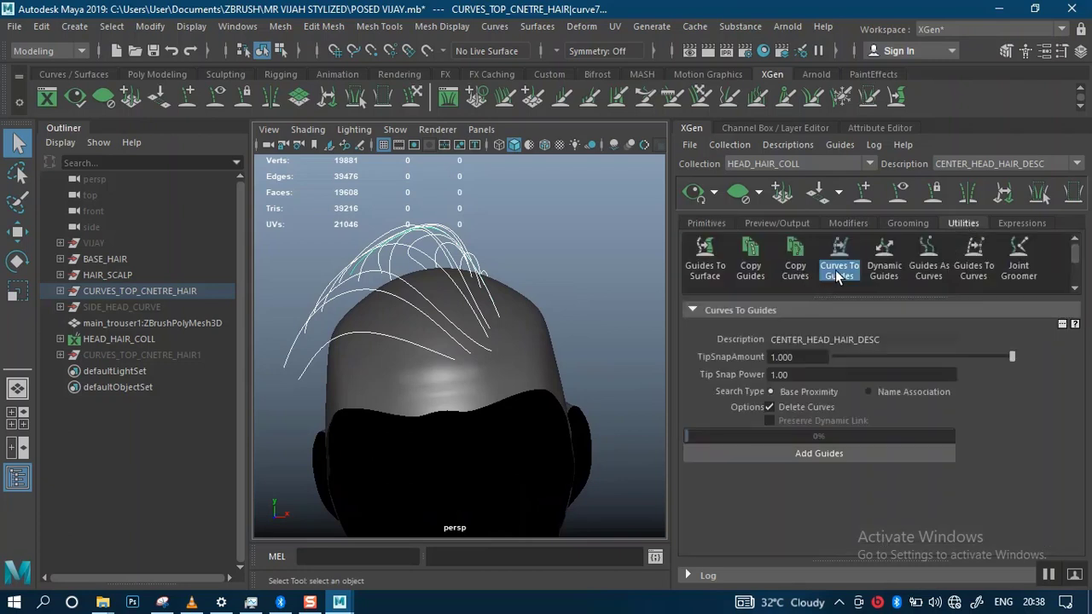
click(884, 269)
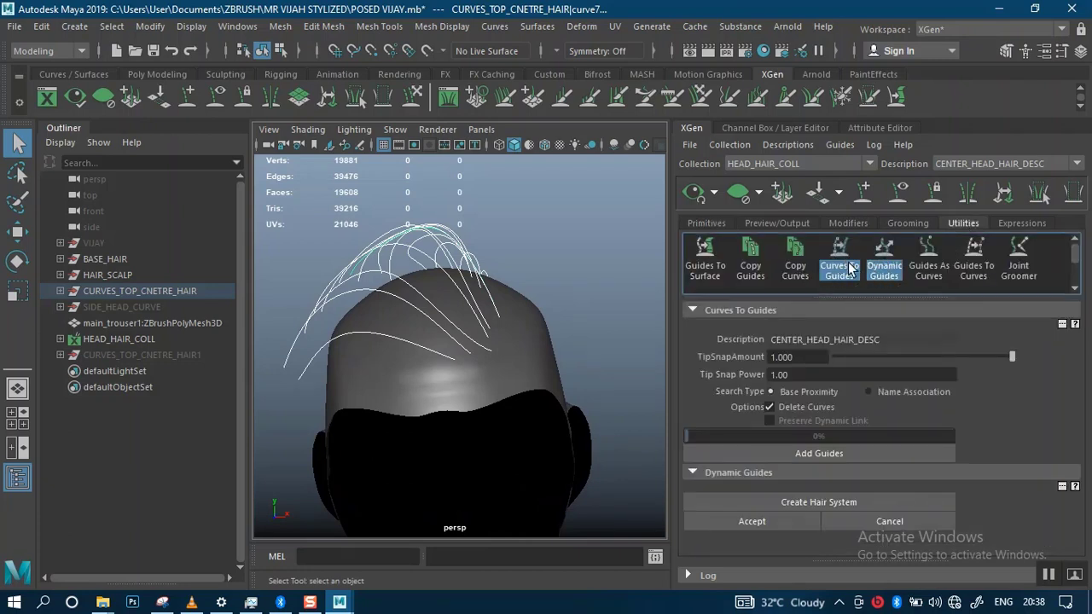
click(883, 269)
click(835, 271)
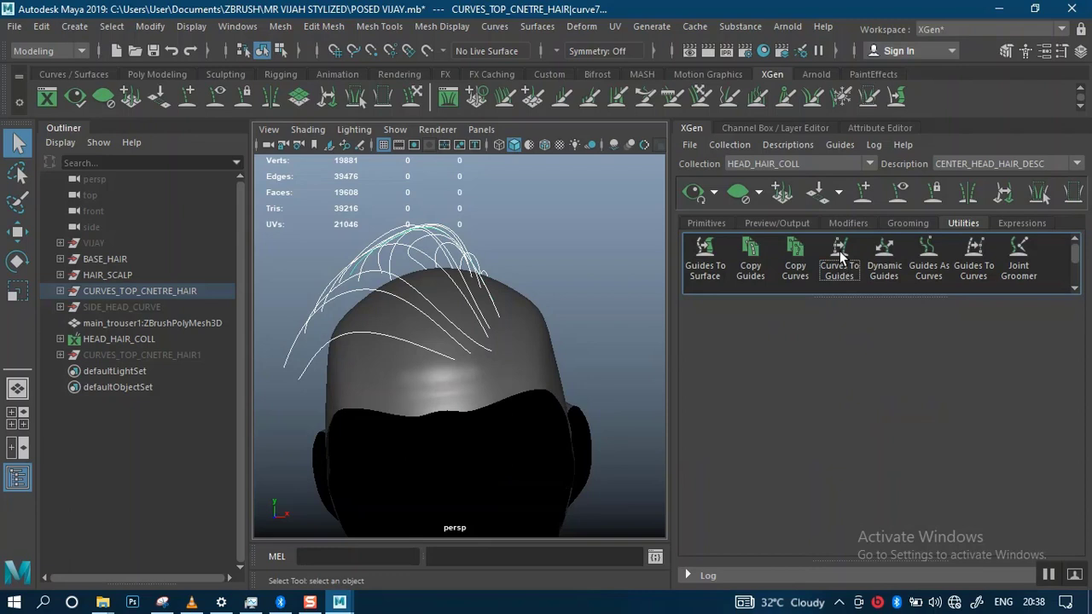
click(840, 256)
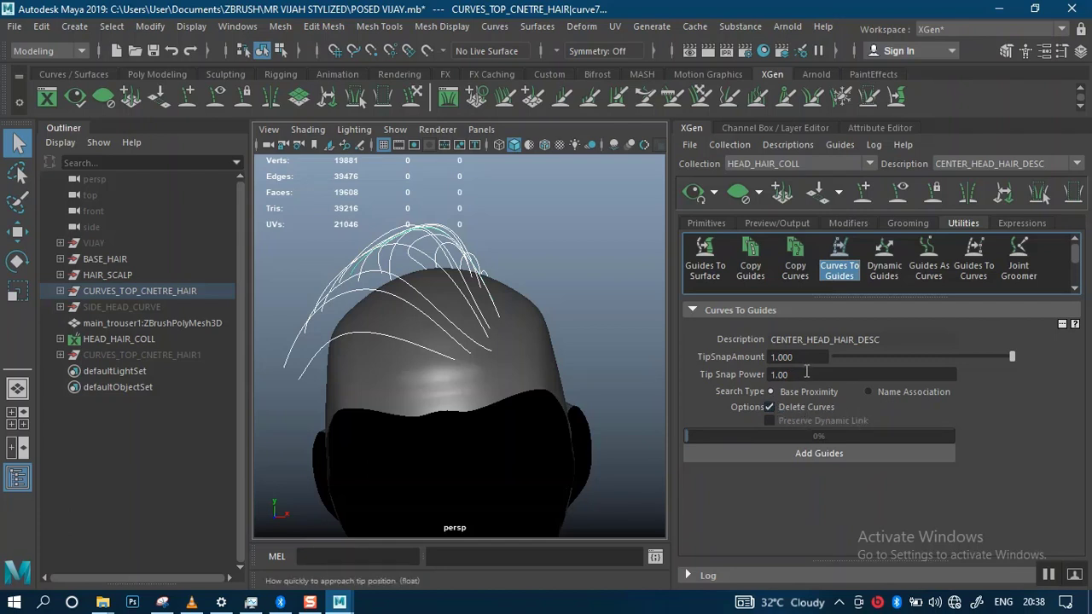
click(802, 456)
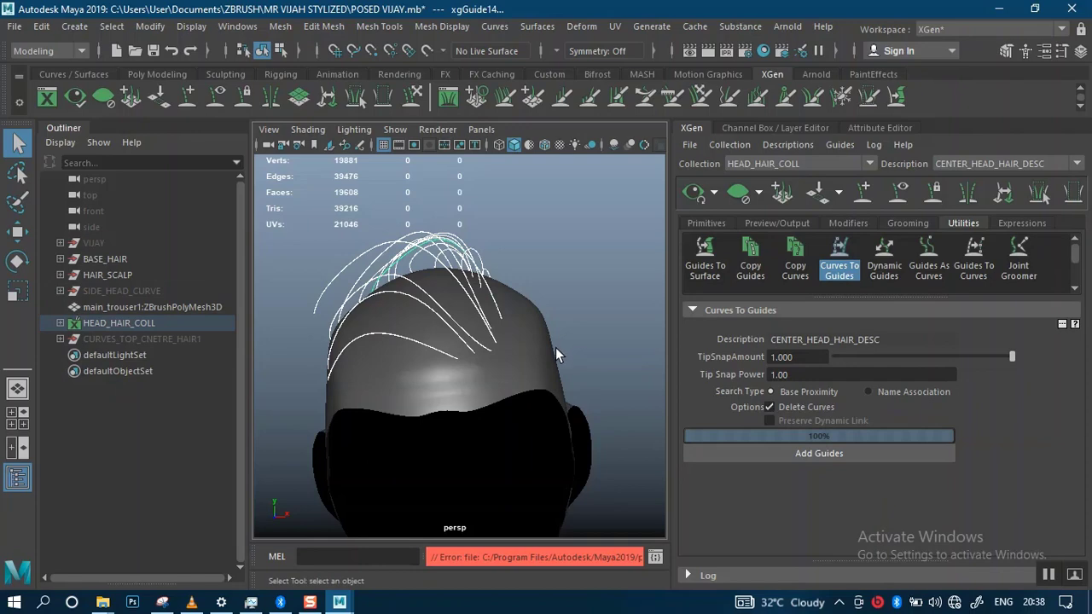
alt+drag(552, 351, 725, 228)
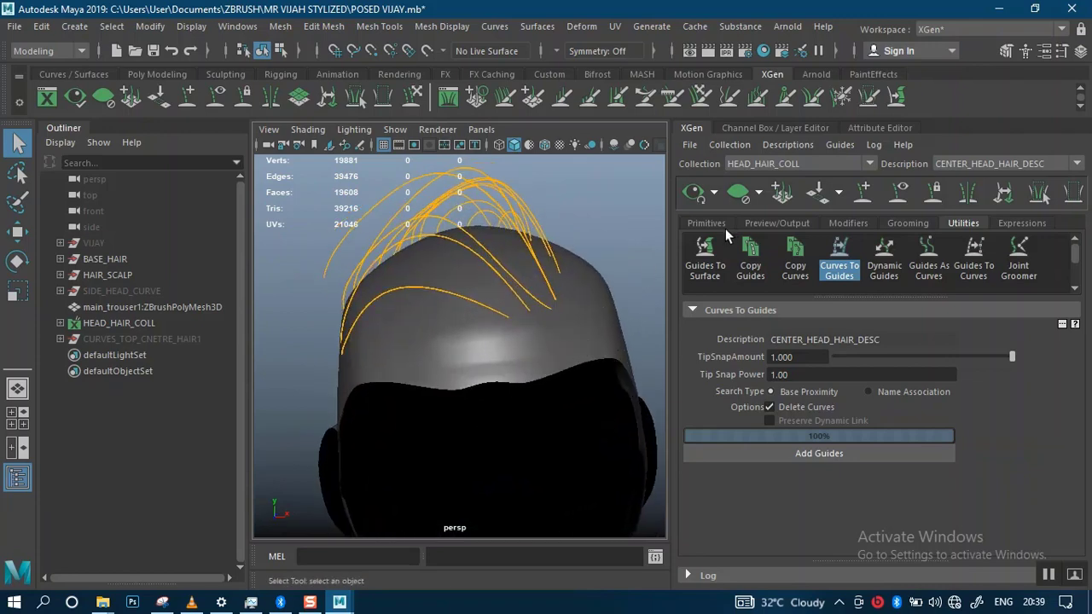
- Turn off the limit to only primitives in the view and generate the hair preview
click(707, 222)
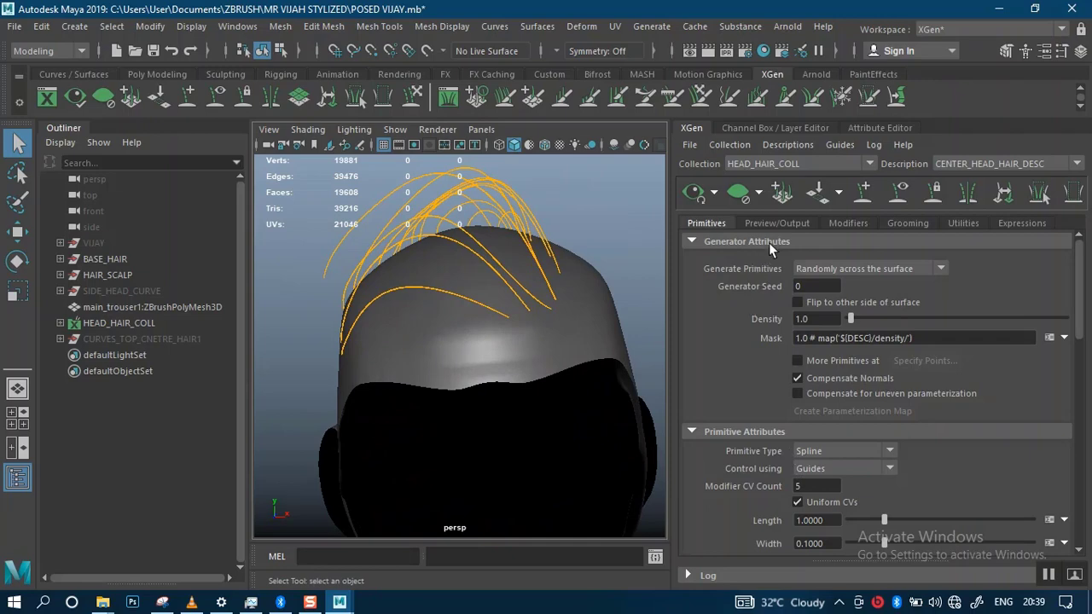
click(777, 222)
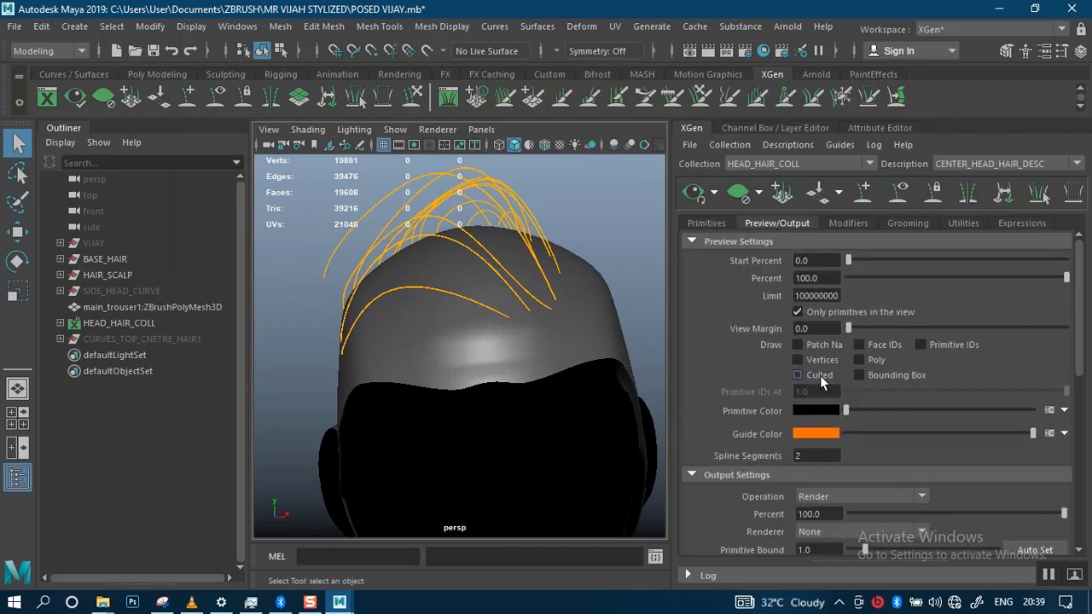
click(794, 313)
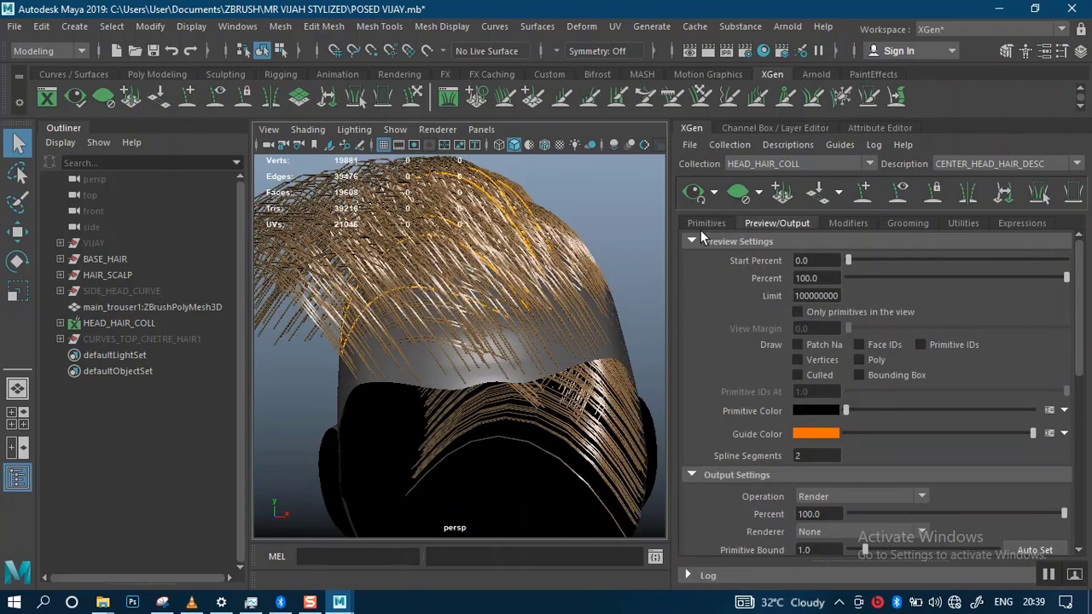
- Set the description's Modifier CV Count to 10 and update the hair preview
click(705, 222)
alt+drag(504, 366, 722, 393)
alt+middle_drag(722, 393, 543, 341)
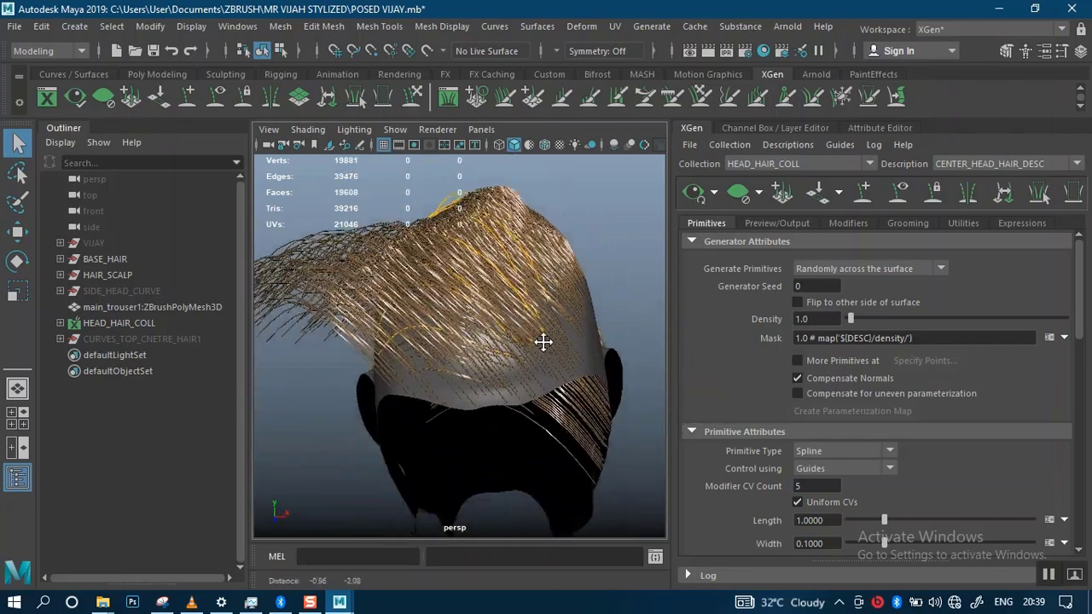
mouse_move(543, 341)
alt+mouse_down()
mouse_move(500, 312)
mouse_move(535, 335)
alt+mouse_up()
alt+drag(534, 346, 689, 369)
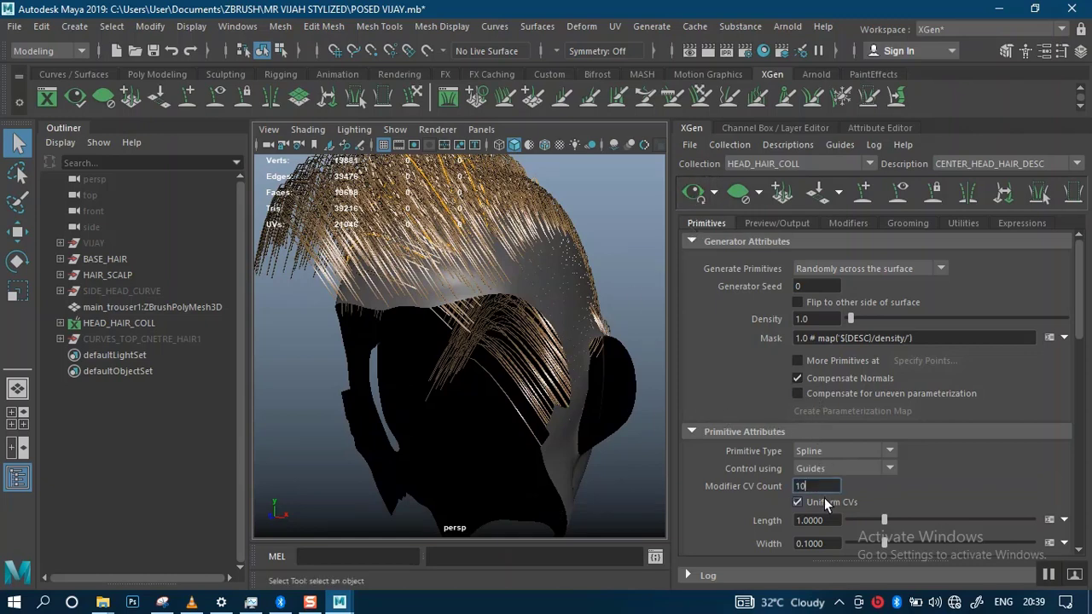
key(Return)
scroll(604, 278, down, 3)
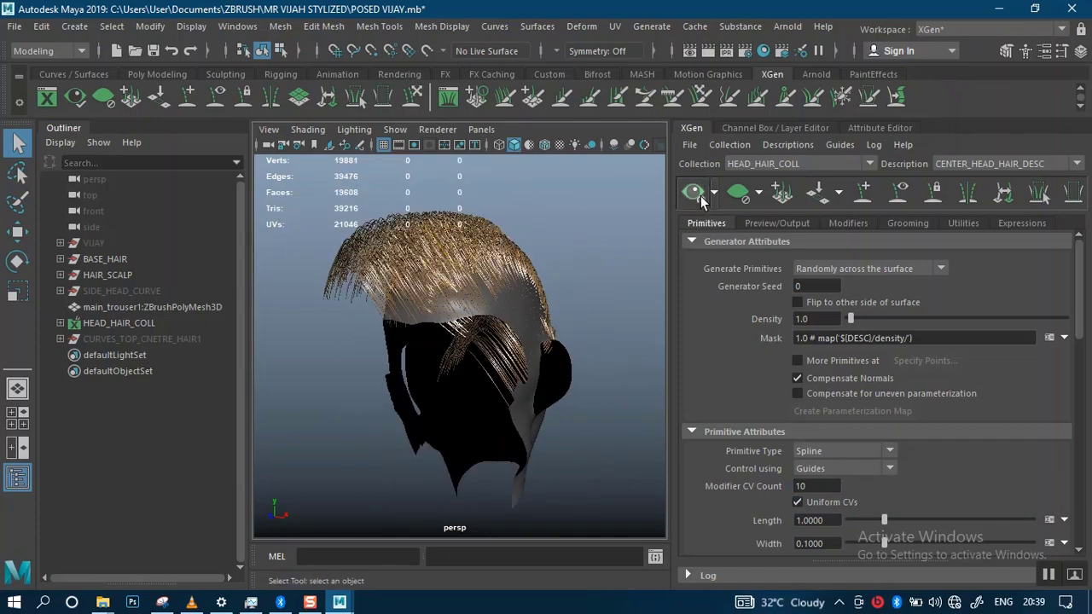
- Examine the generated hair around the head and clear the hair preview
alt+drag(516, 394, 478, 366)
scroll(507, 365, up, 5)
scroll(591, 282, down, 4)
scroll(522, 384, up, 4)
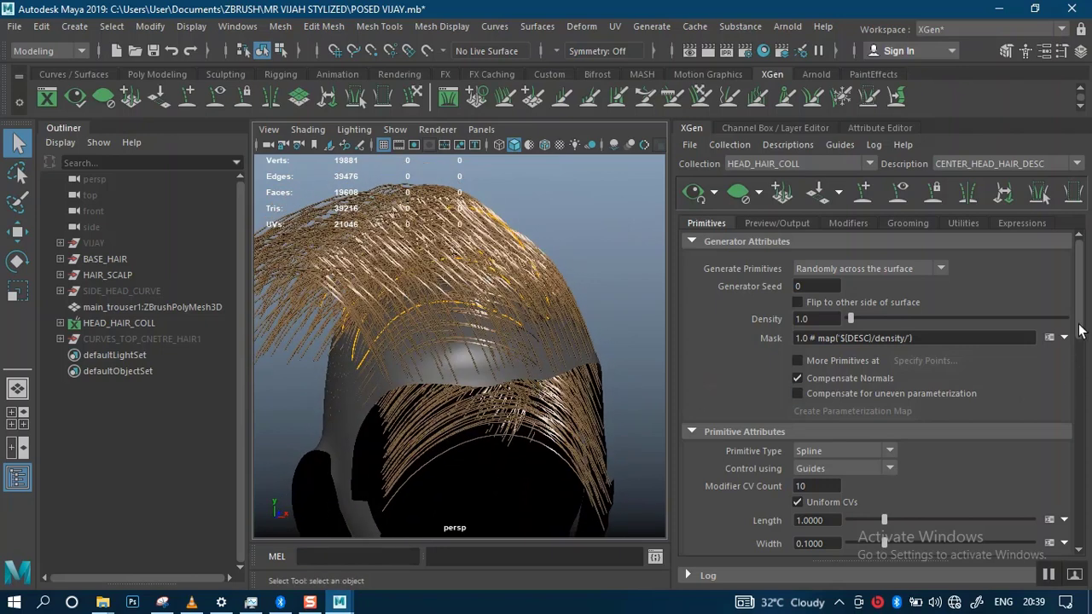
drag(1072, 332, 1077, 409)
click(737, 192)
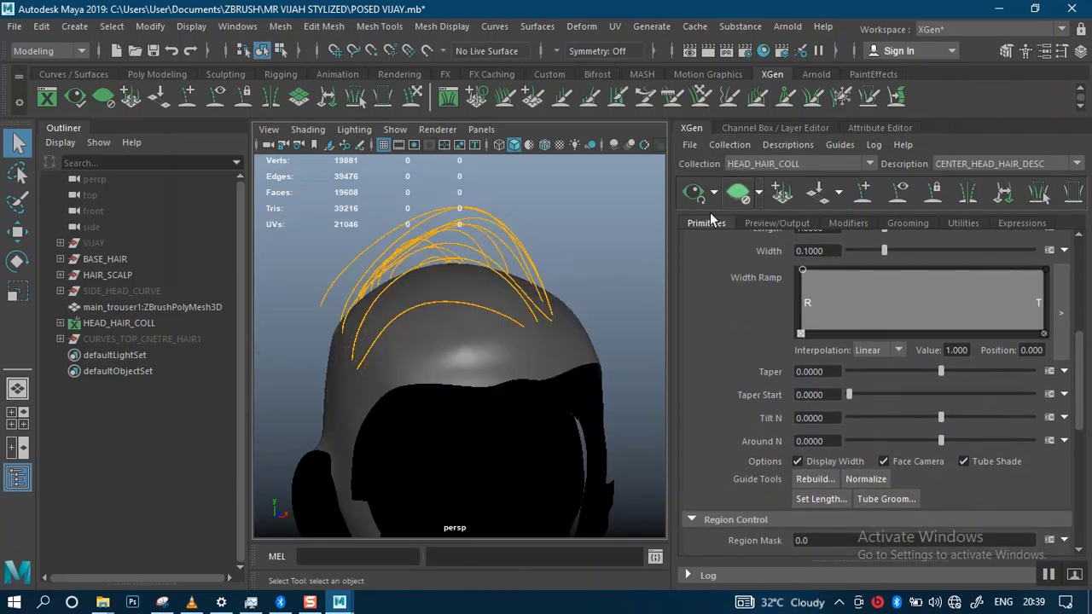
- Rebuild all guides on top of the head with a CV count of 8 and save the scene
alt+drag(440, 310, 438, 267)
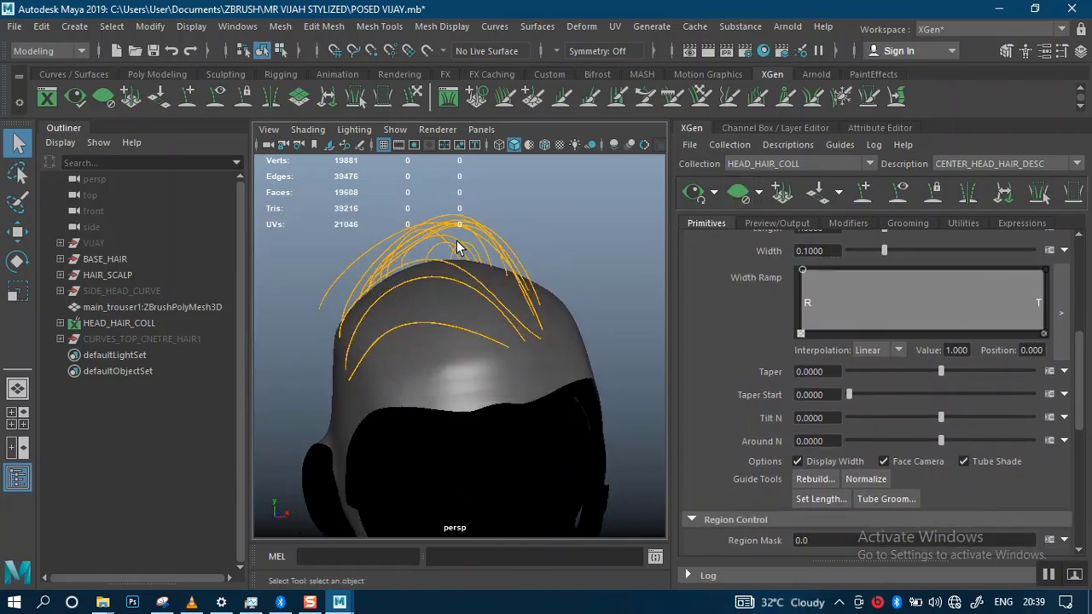
alt+right_drag(456, 241, 446, 184)
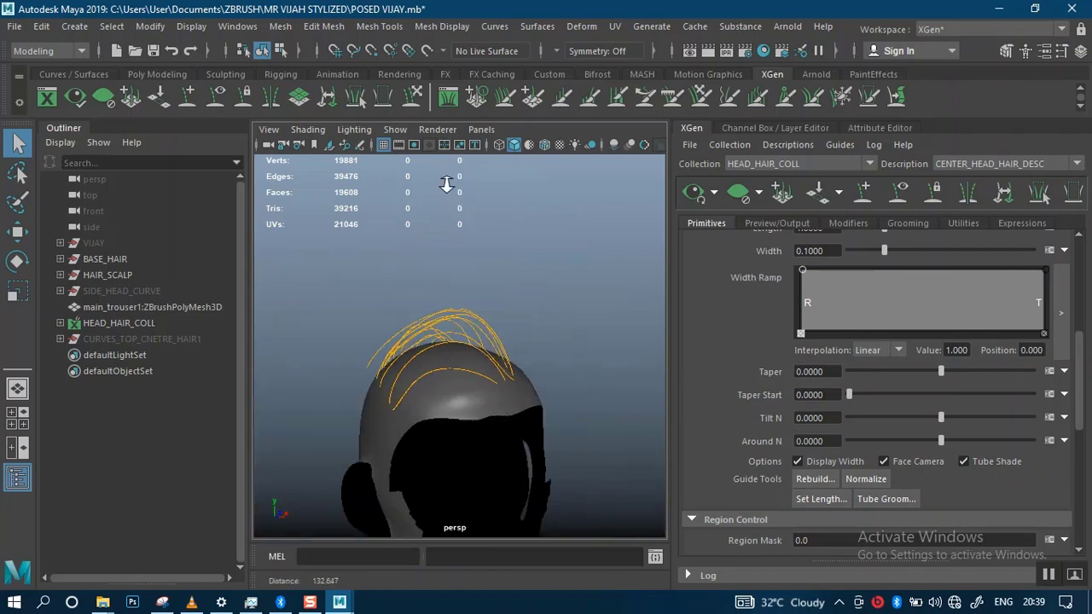
drag(341, 214, 531, 424)
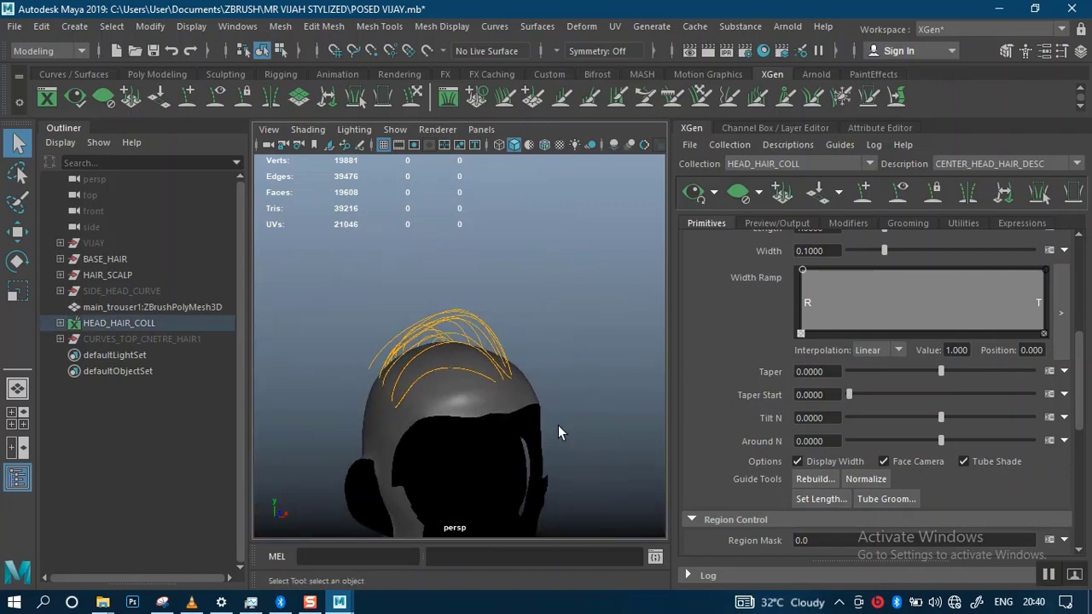
click(821, 479)
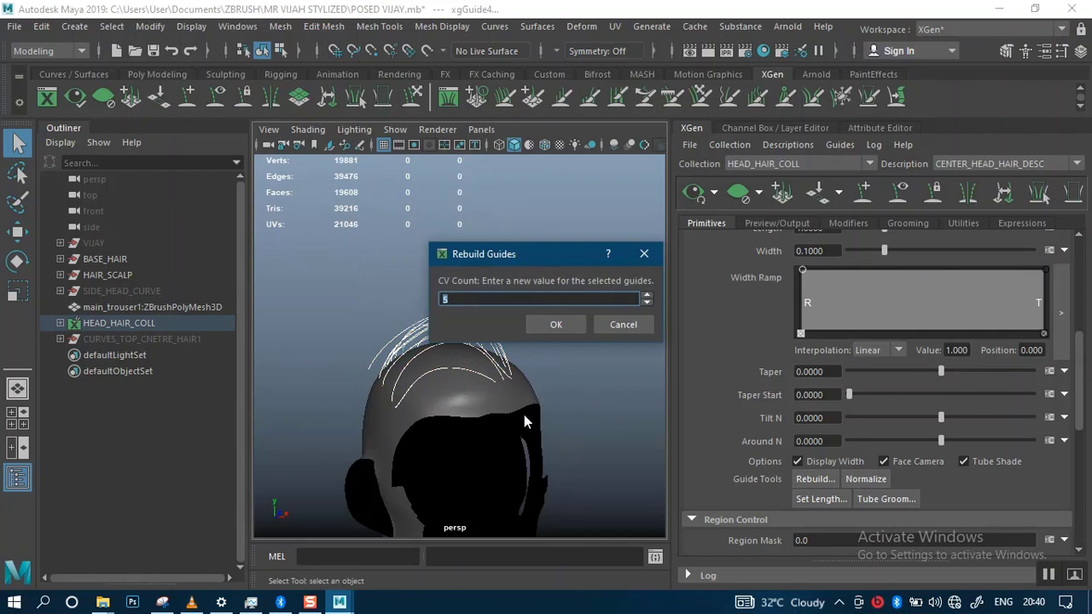
text(8)
click(550, 326)
click(472, 364)
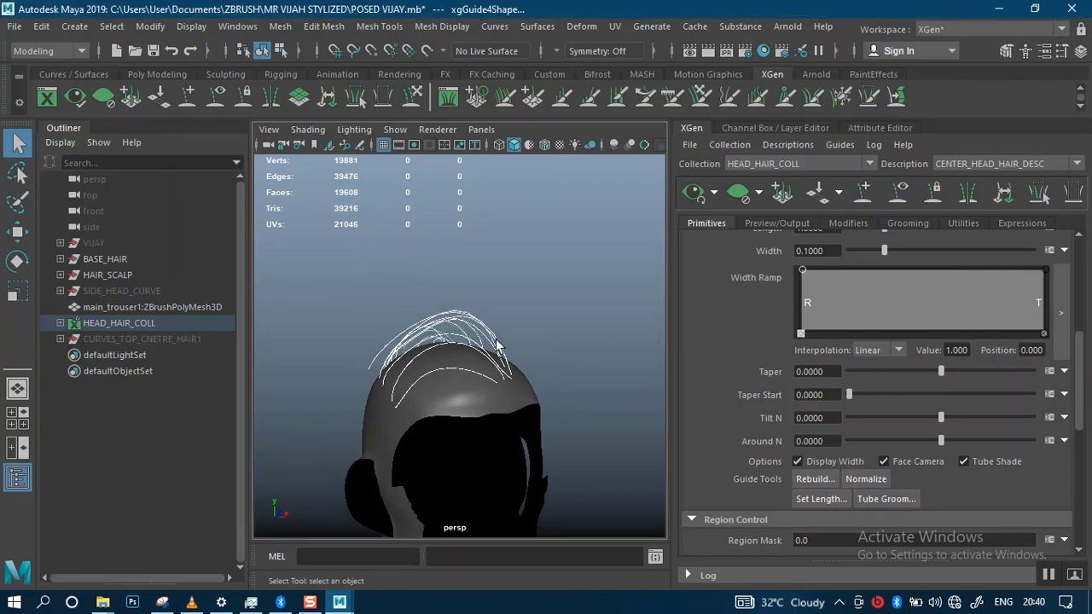
alt+right_drag(504, 333, 529, 412)
key(ctrl+s)
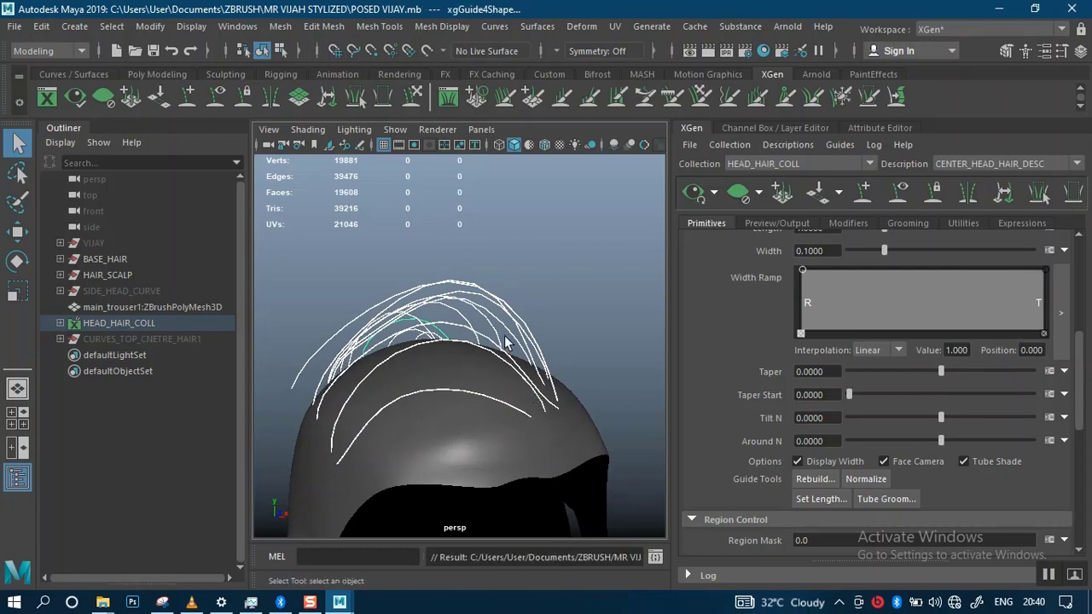
- Display the control points of a single guide near the scalp's edge, and return to object mode
alt+drag(505, 344, 560, 273)
alt+middle_drag(561, 273, 500, 286)
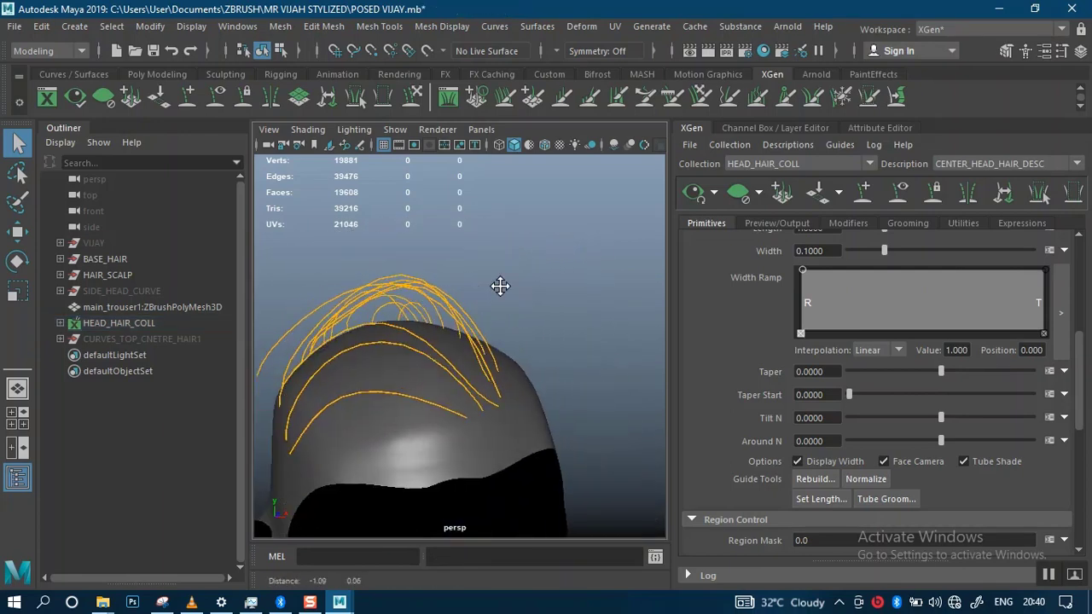
alt+drag(500, 286, 539, 320)
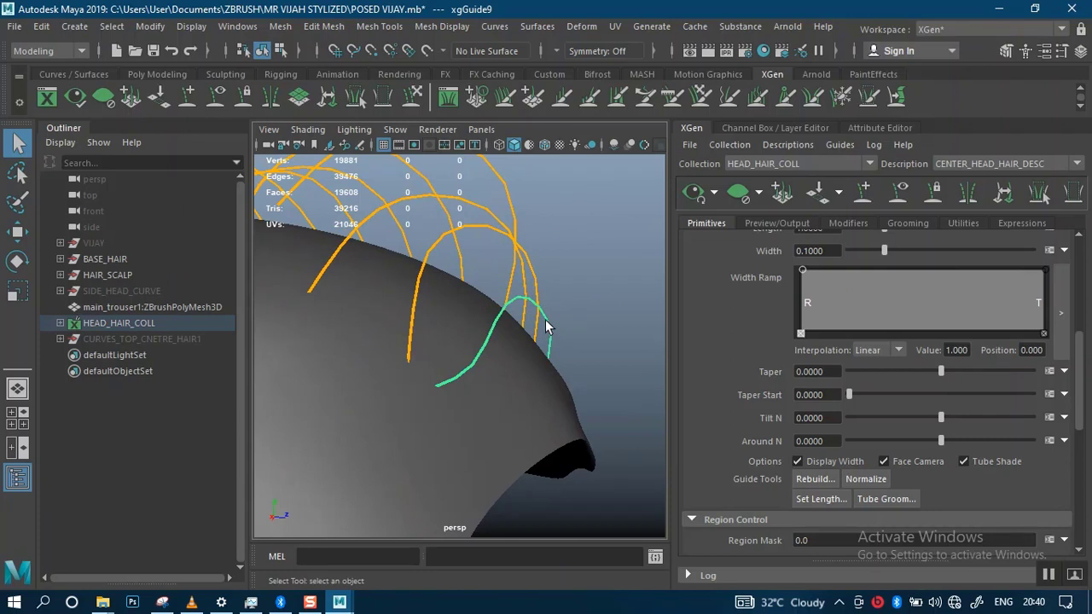
right_click(546, 205)
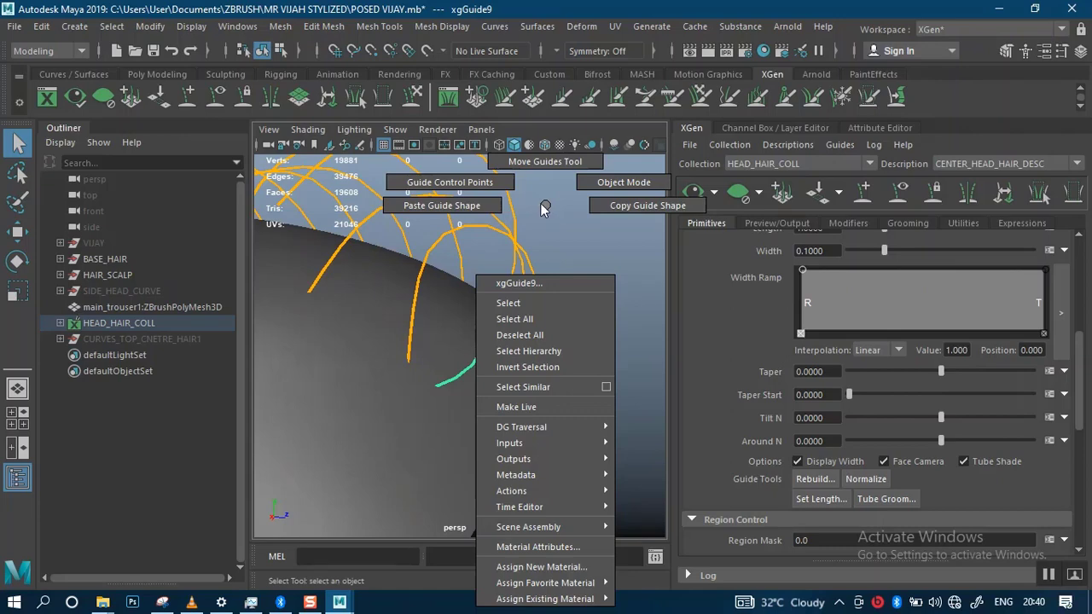
alt+drag(453, 183, 535, 334)
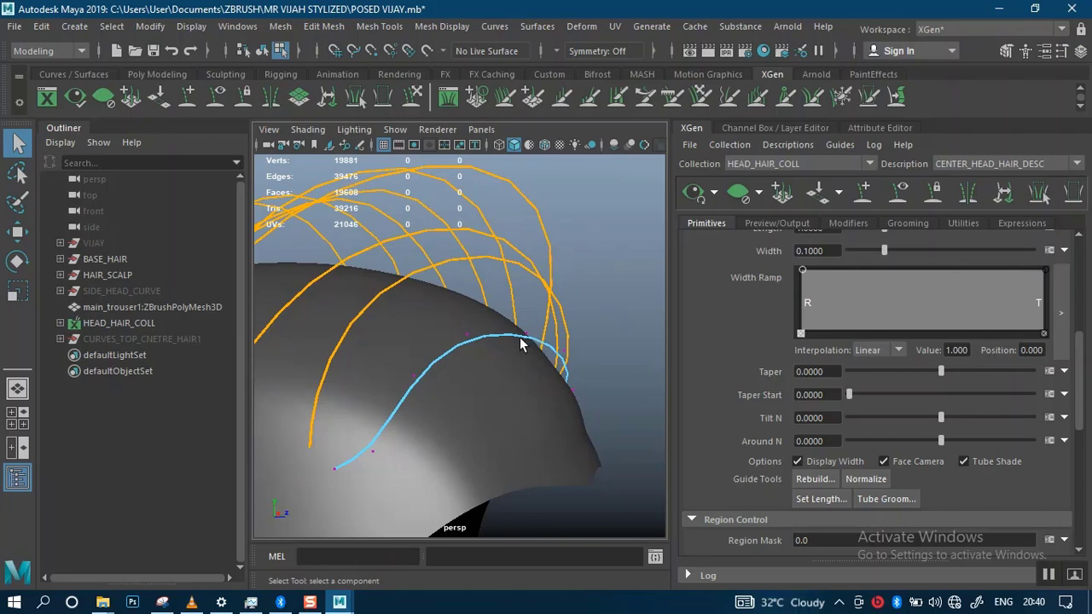
right_drag(520, 337, 599, 132)
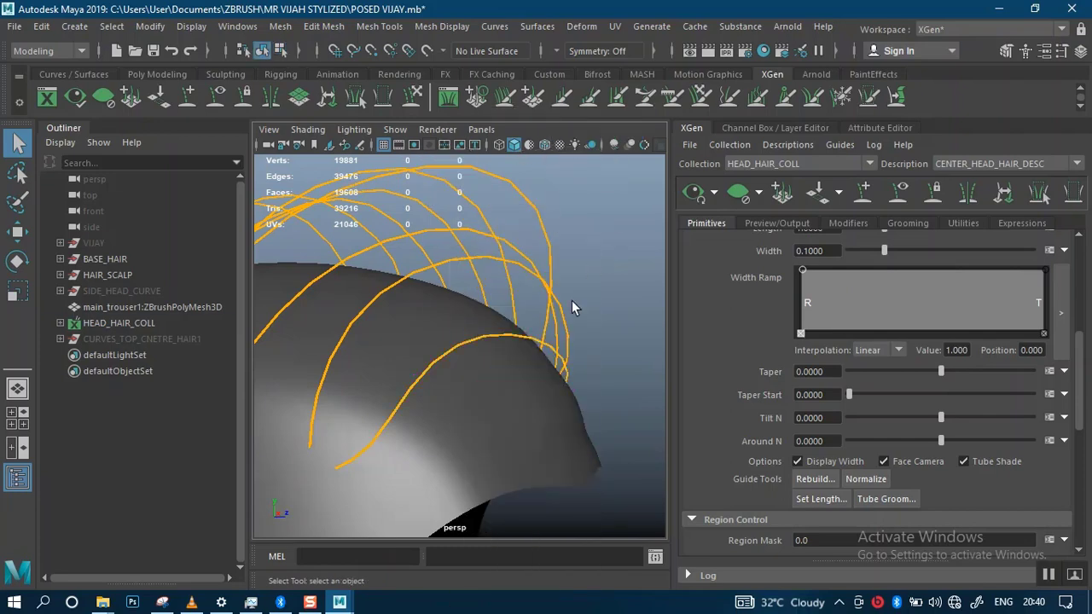
- Try to sculpt the frontmost guide into a smoother arch over the scalp with the guide sculpting tool
click(537, 346)
click(617, 209)
alt+drag(617, 210, 570, 339)
click(568, 294)
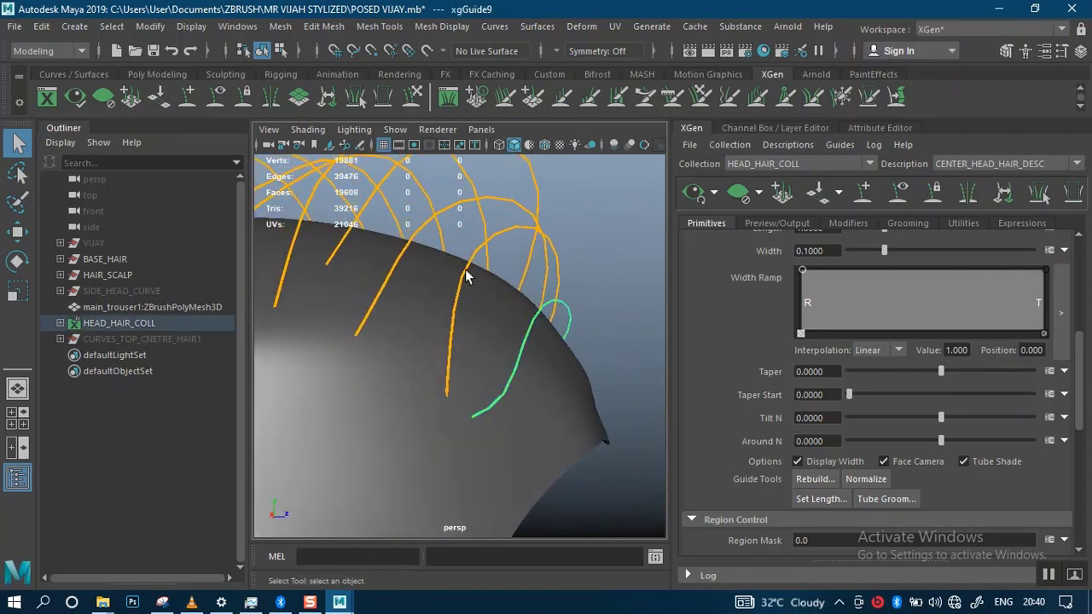
click(415, 98)
mouse_move(521, 359)
alt+mouse_down()
mouse_move(540, 343)
mouse_move(494, 341)
mouse_move(493, 353)
mouse_move(503, 336)
mouse_move(451, 344)
mouse_move(512, 351)
mouse_move(453, 344)
mouse_move(319, 370)
mouse_move(290, 400)
mouse_move(475, 334)
mouse_move(563, 278)
mouse_move(509, 329)
mouse_move(519, 309)
mouse_move(531, 312)
alt+mouse_up()
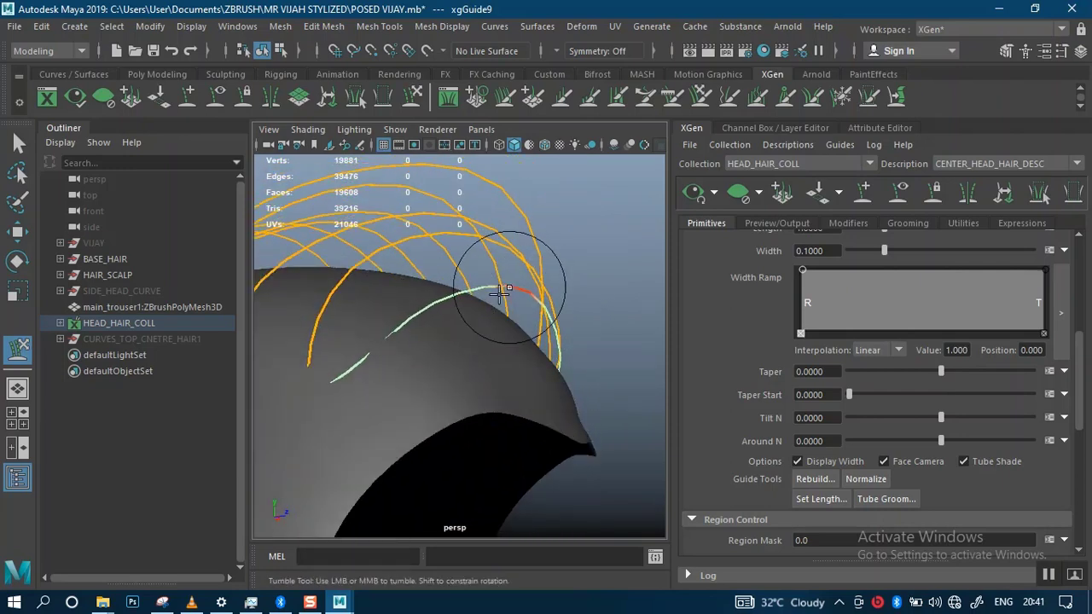
alt+drag(474, 273, 308, 325)
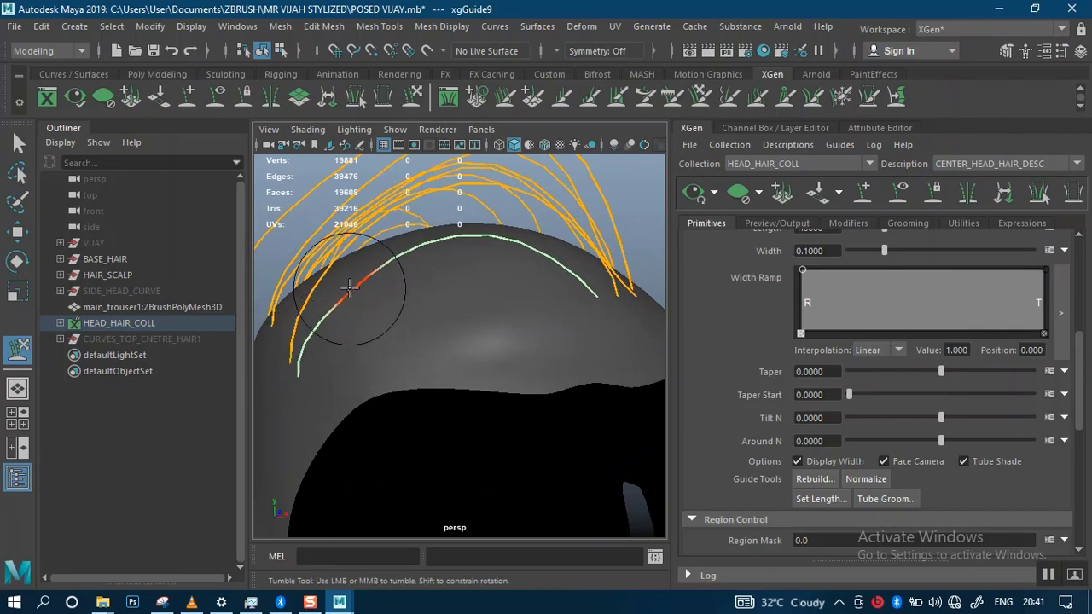
alt+drag(459, 272, 600, 308)
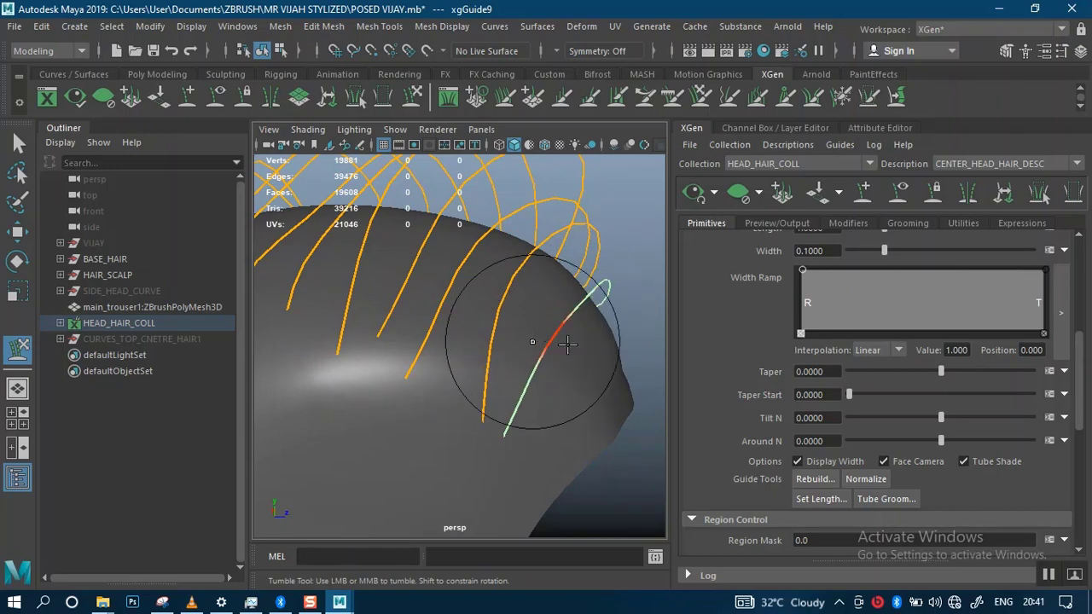
alt+drag(576, 339, 417, 328)
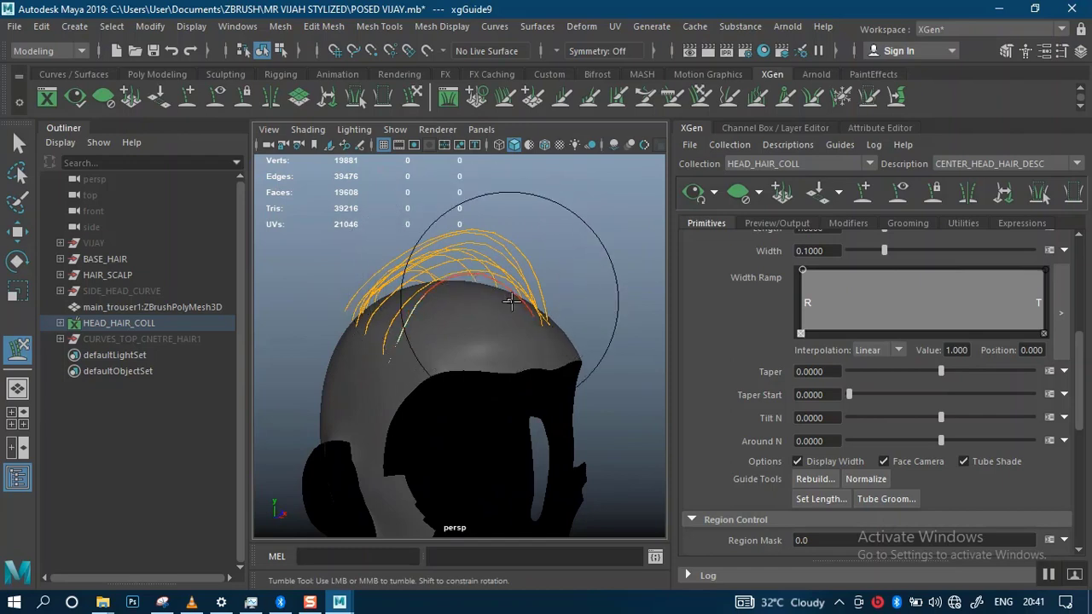
alt+drag(511, 301, 543, 324)
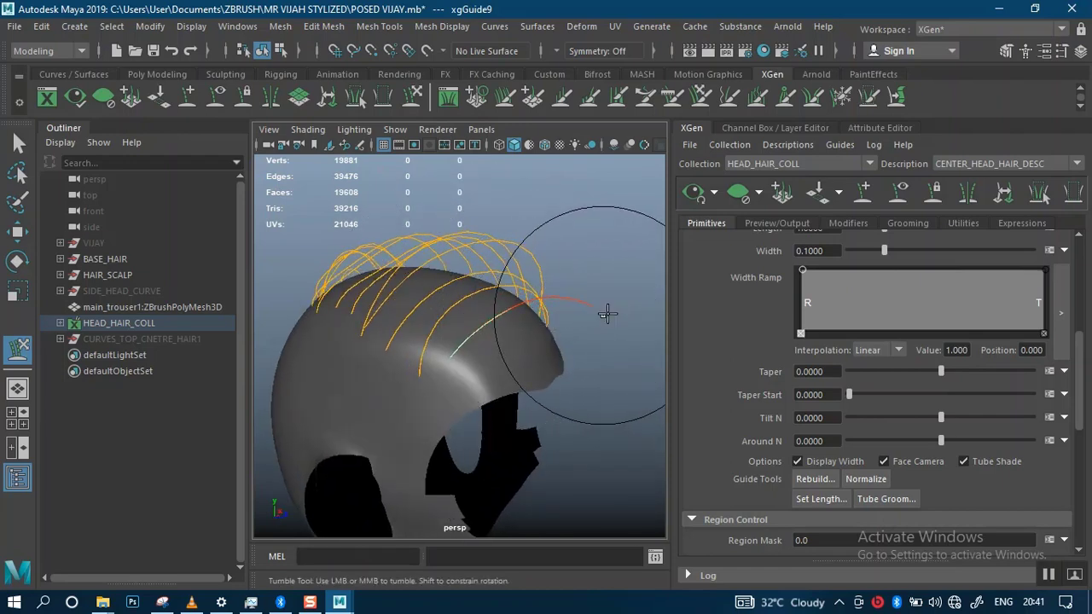
alt+drag(604, 289, 427, 292)
alt+right_drag(426, 293, 518, 388)
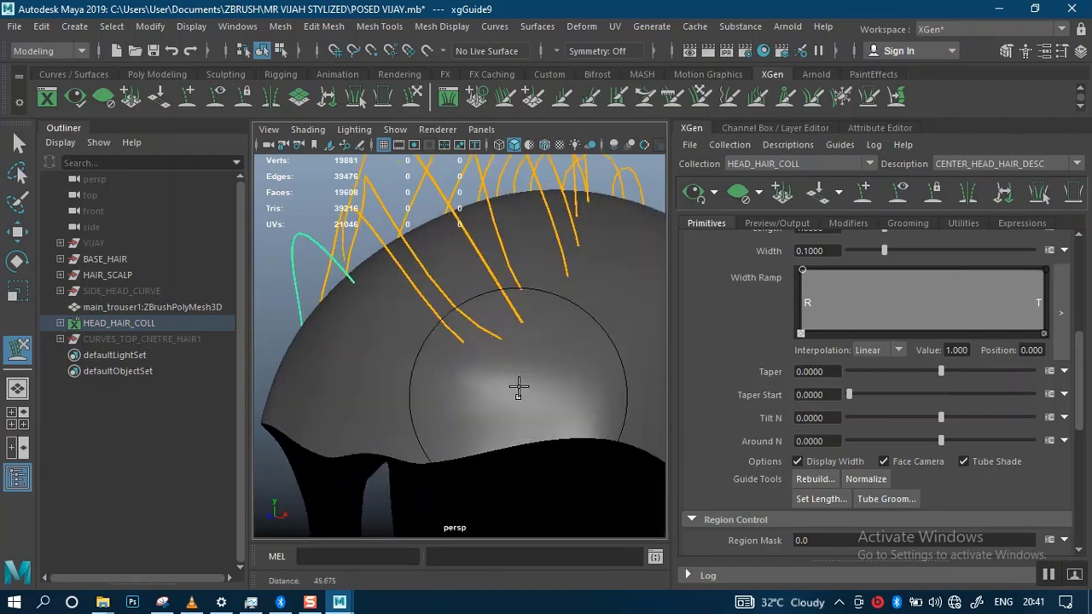
mouse_move(518, 388)
alt+mouse_down()
mouse_move(533, 214)
mouse_move(566, 204)
mouse_move(580, 258)
mouse_move(573, 315)
mouse_move(559, 317)
alt+mouse_up()
- Undo the sculpting of the frontmost guide and leave the sculpting tool
key(ctrl+z)
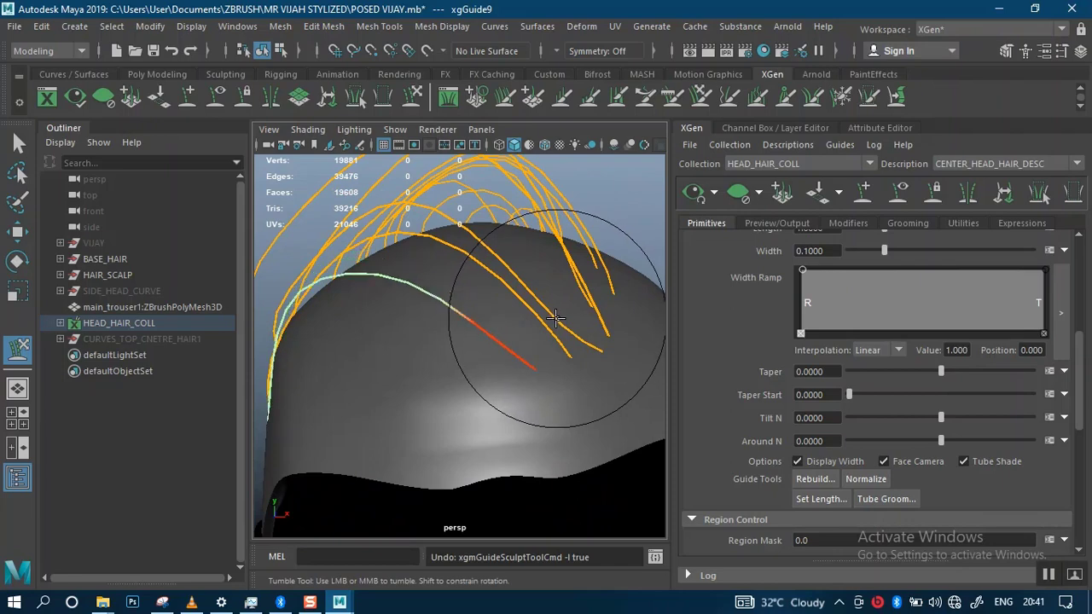
key(ctrl+z)
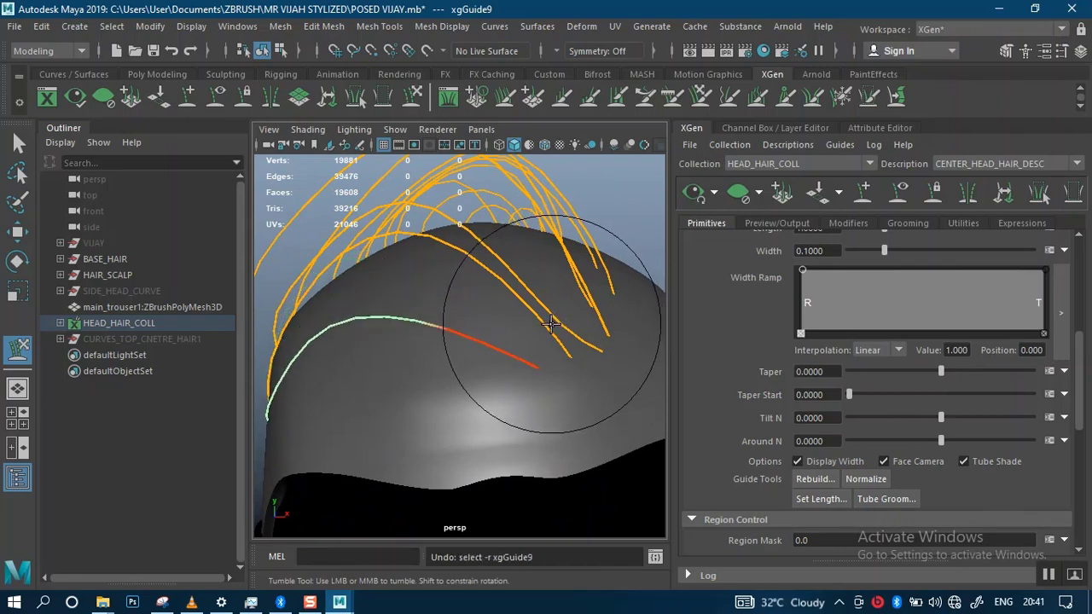
alt+right_drag(548, 341, 555, 264)
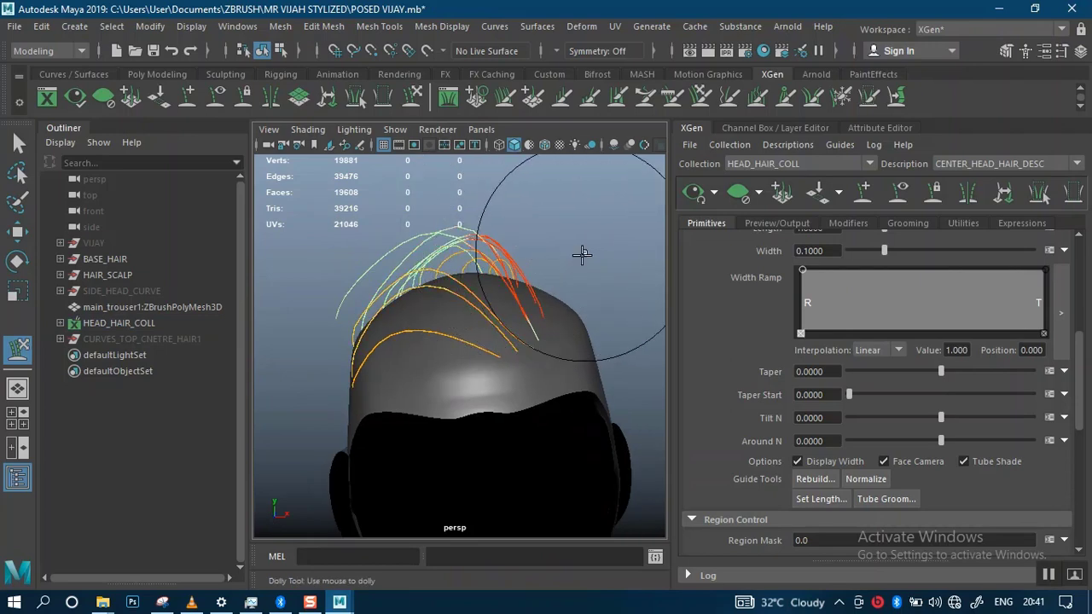
drag(582, 253, 323, 247)
click(18, 145)
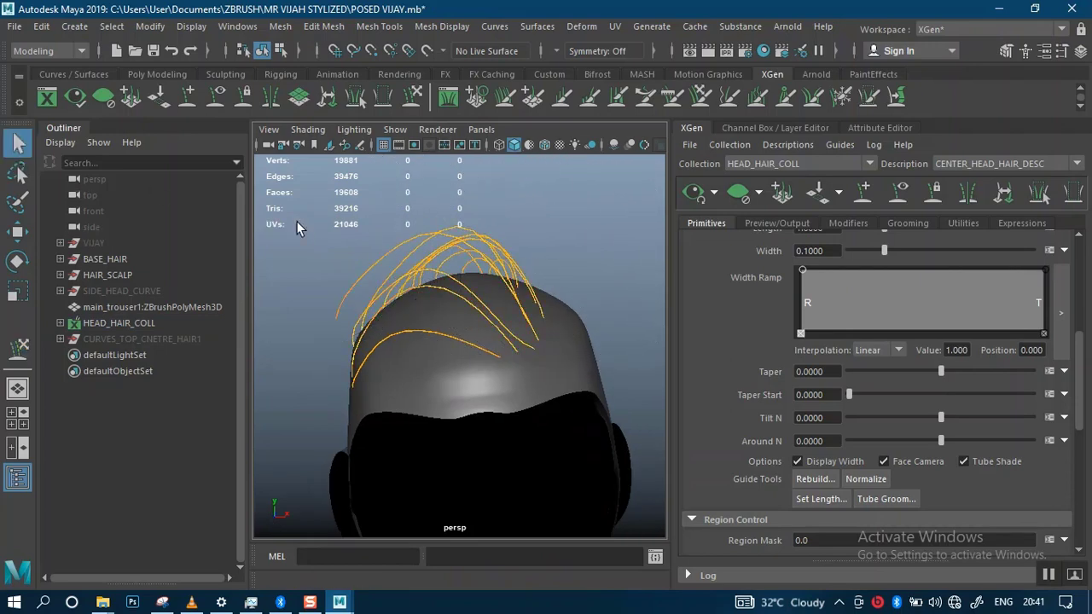
- Update the hair preview and examine the hair along the front of the scalp
alt+drag(513, 226, 546, 271)
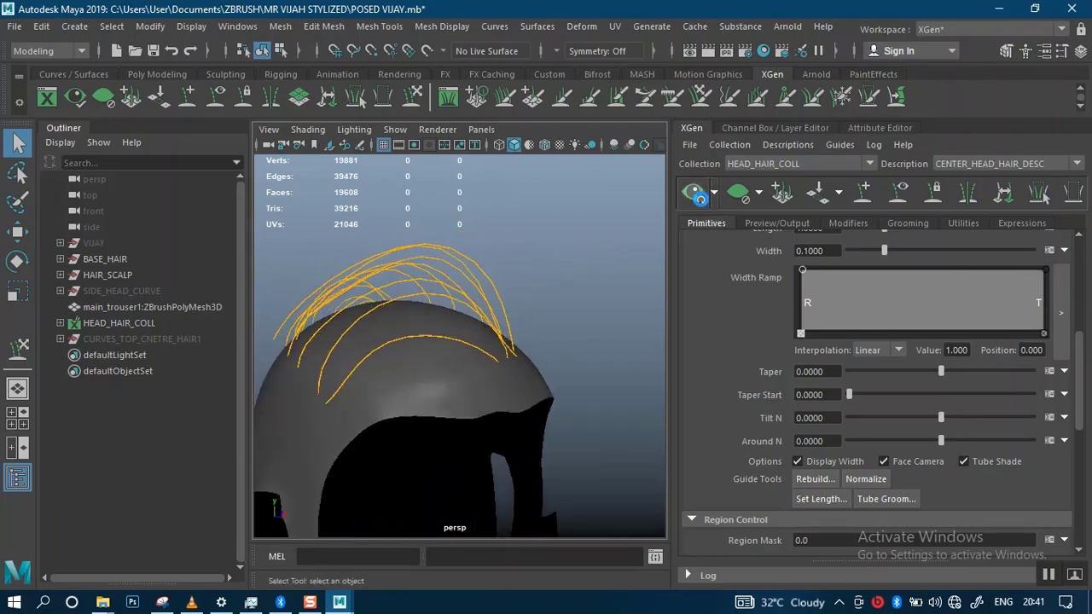
alt+drag(525, 324, 584, 253)
mouse_move(578, 340)
alt+mouse_down()
mouse_move(556, 227)
mouse_move(549, 315)
mouse_move(522, 284)
mouse_move(561, 337)
mouse_move(546, 354)
mouse_move(518, 348)
mouse_move(586, 376)
mouse_move(580, 346)
alt+mouse_up()
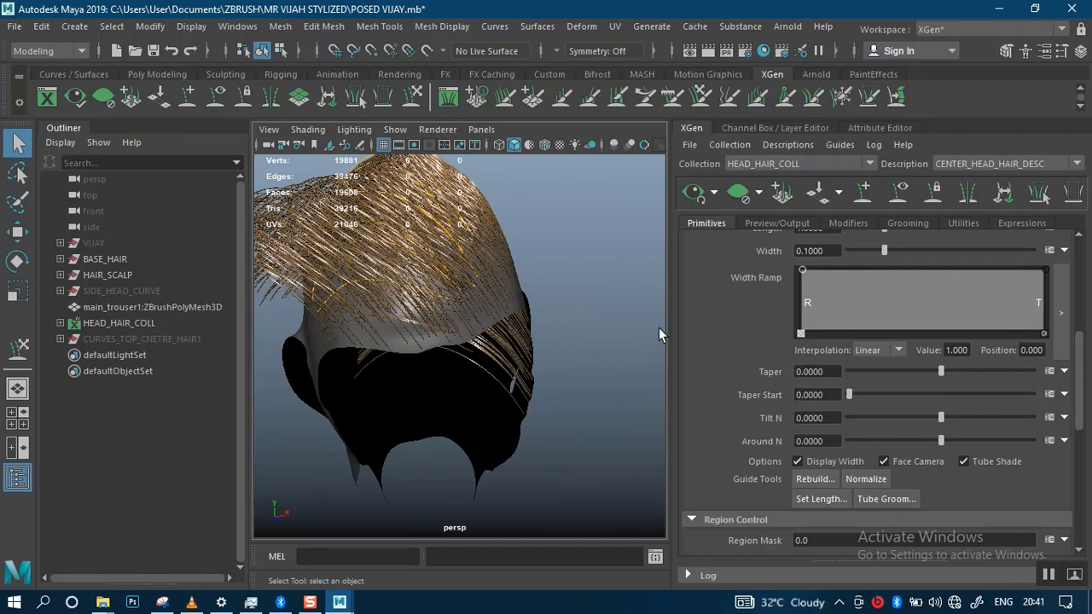
alt+right_drag(624, 408, 788, 413)
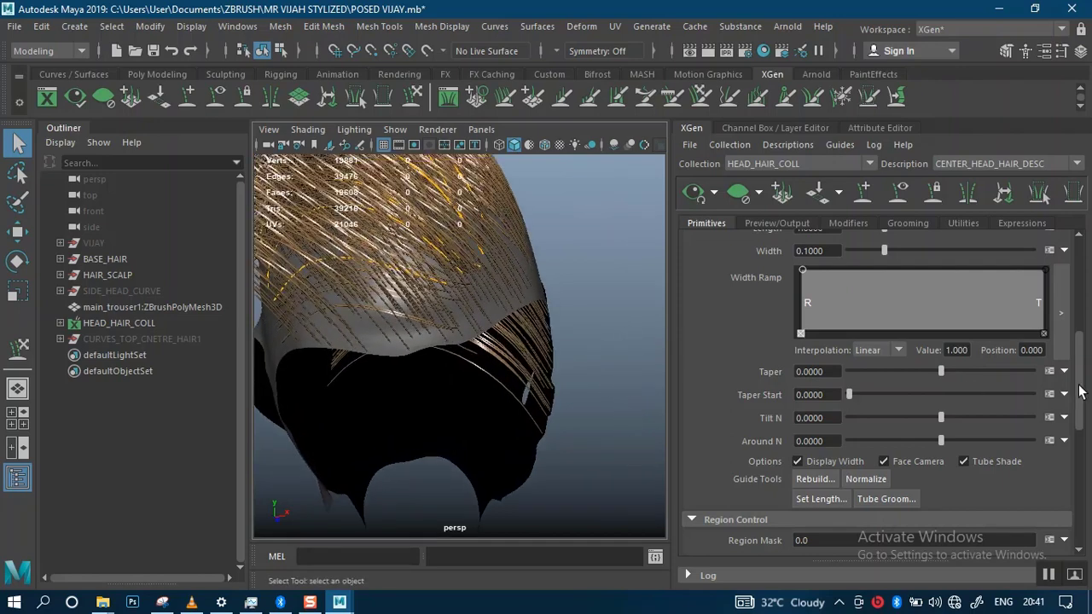
- Enlarge the list of XGen utilities and reopen the Curves To Guides settings for the center hair description
drag(1078, 397, 1072, 286)
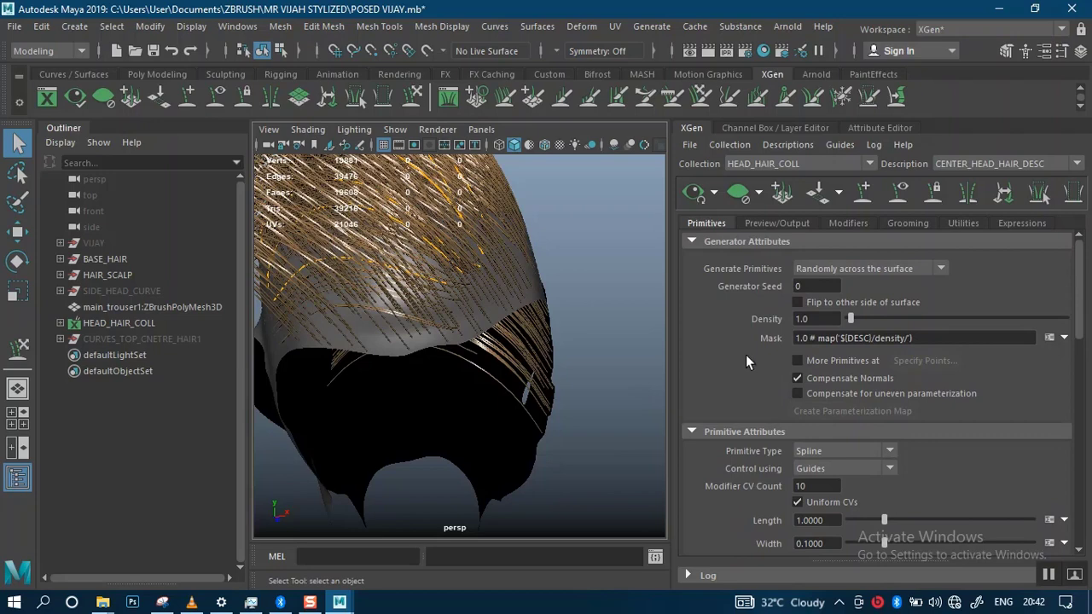
click(958, 223)
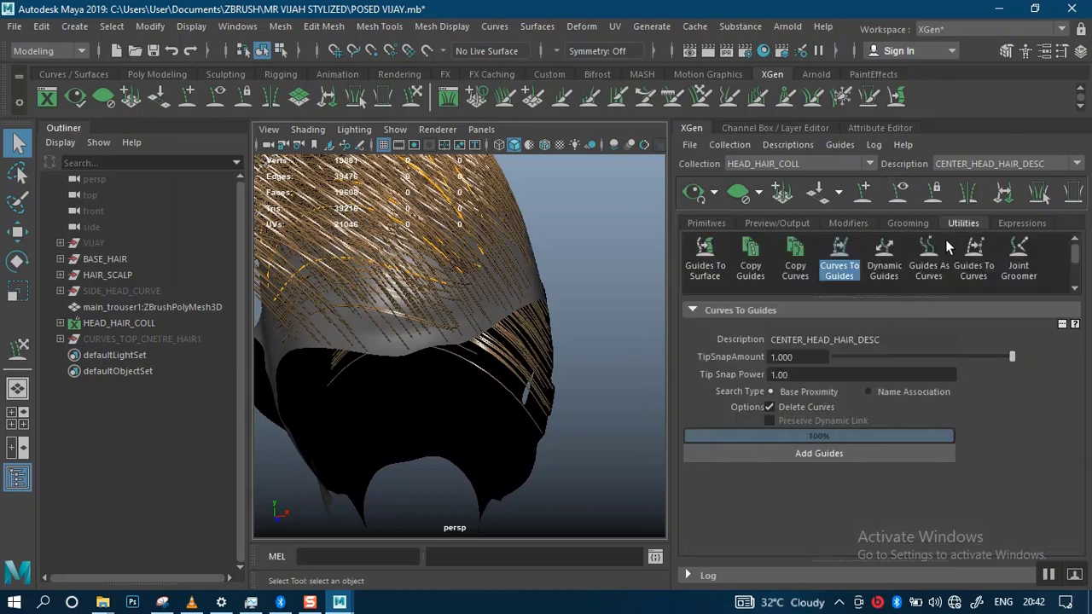
drag(911, 297, 912, 359)
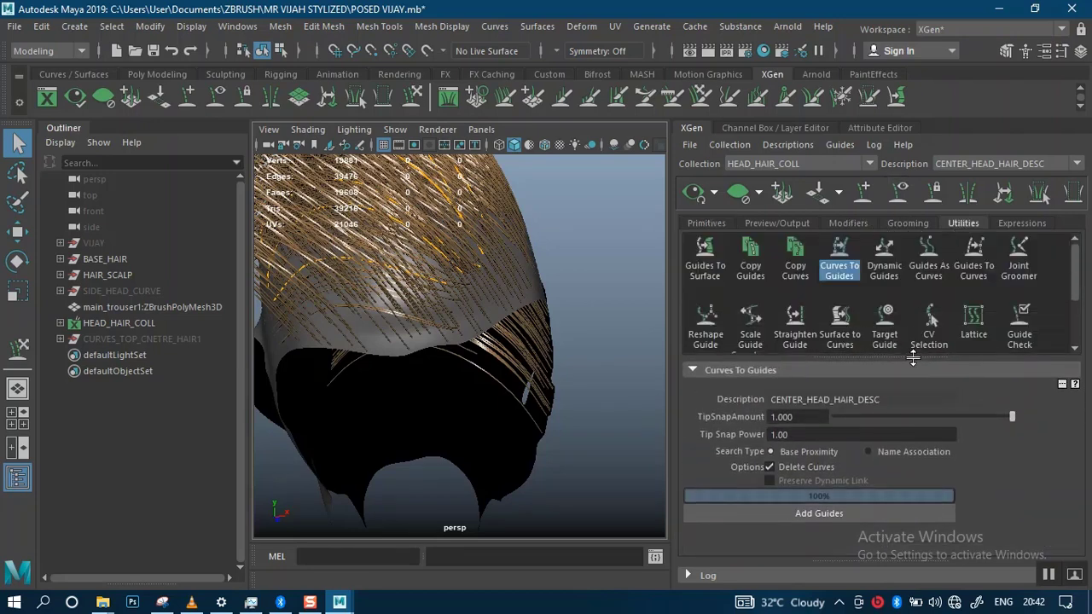
click(847, 272)
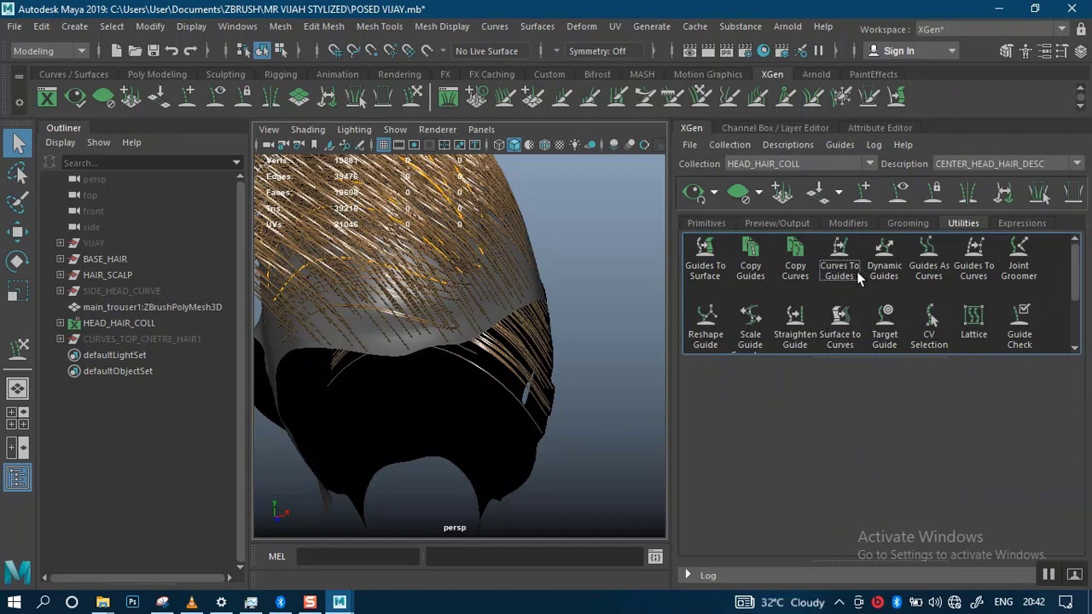
click(831, 266)
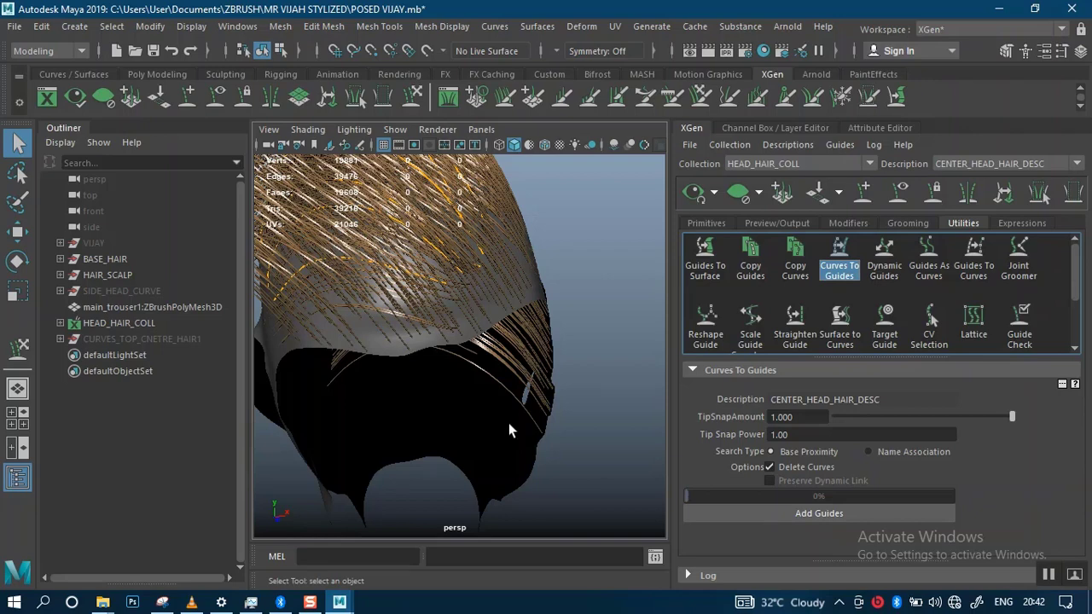
- Examine the hair growing below the front hairline from several angles and clear the hair preview
mouse_move(561, 411)
alt+mouse_down()
mouse_move(579, 399)
mouse_move(463, 390)
mouse_move(434, 470)
mouse_move(520, 431)
mouse_move(557, 396)
alt+mouse_up()
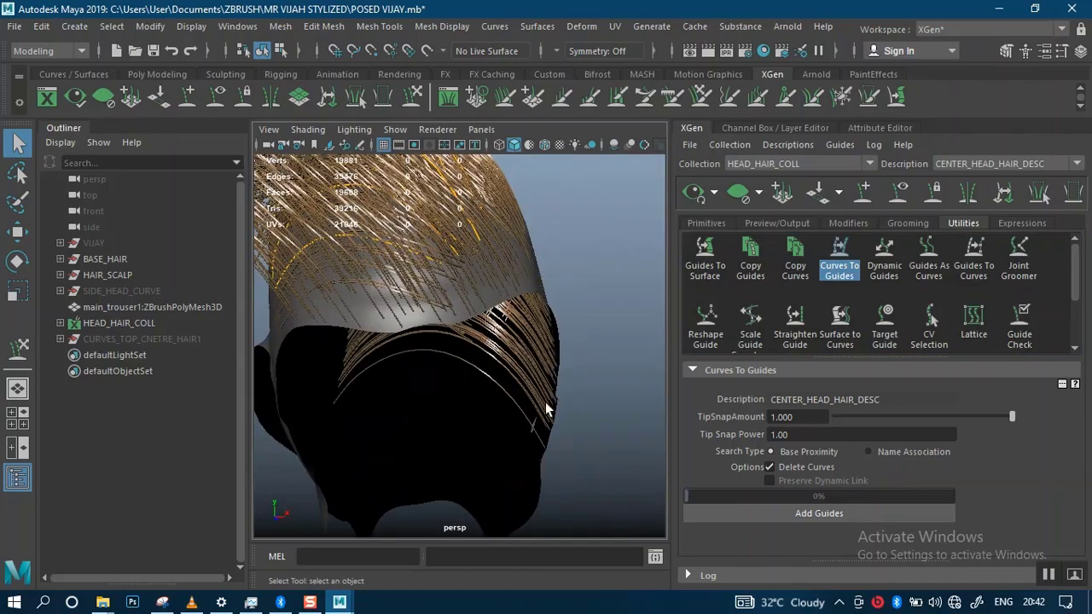
alt+drag(502, 438, 534, 431)
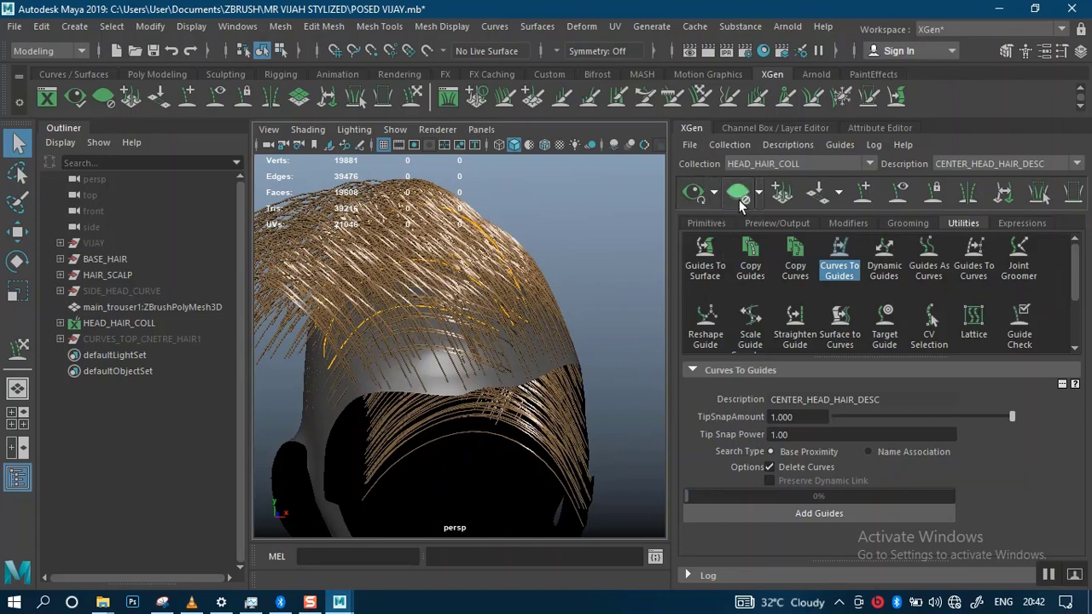
click(720, 221)
alt+drag(554, 386, 596, 447)
alt+drag(573, 372, 636, 314)
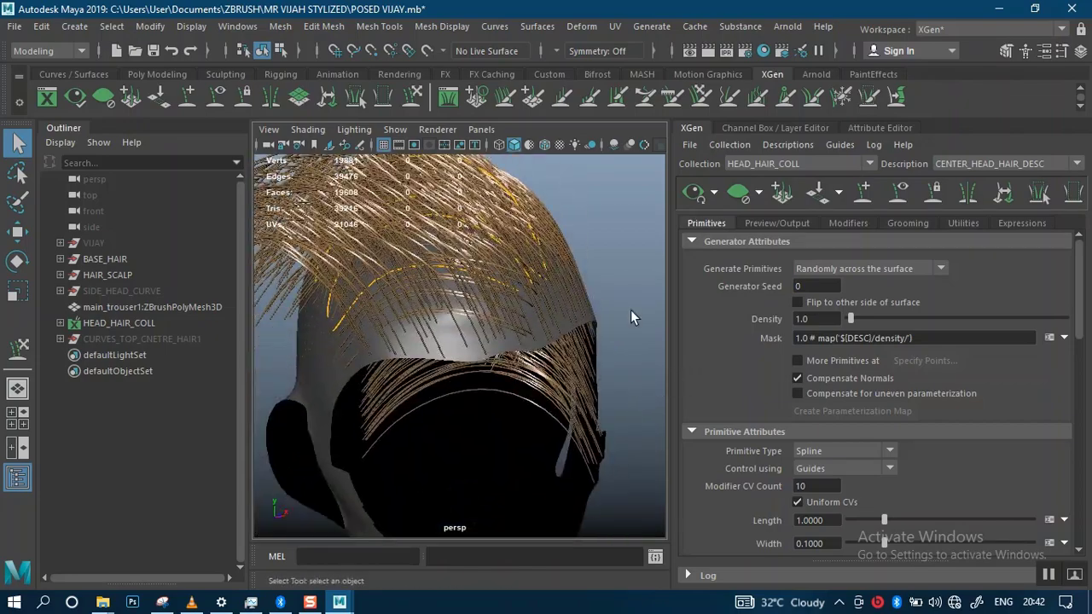
click(737, 192)
- Try rotating the frontmost guide on the scalp and undo the rotation
alt+drag(540, 359, 623, 298)
alt+middle_drag(623, 298, 548, 333)
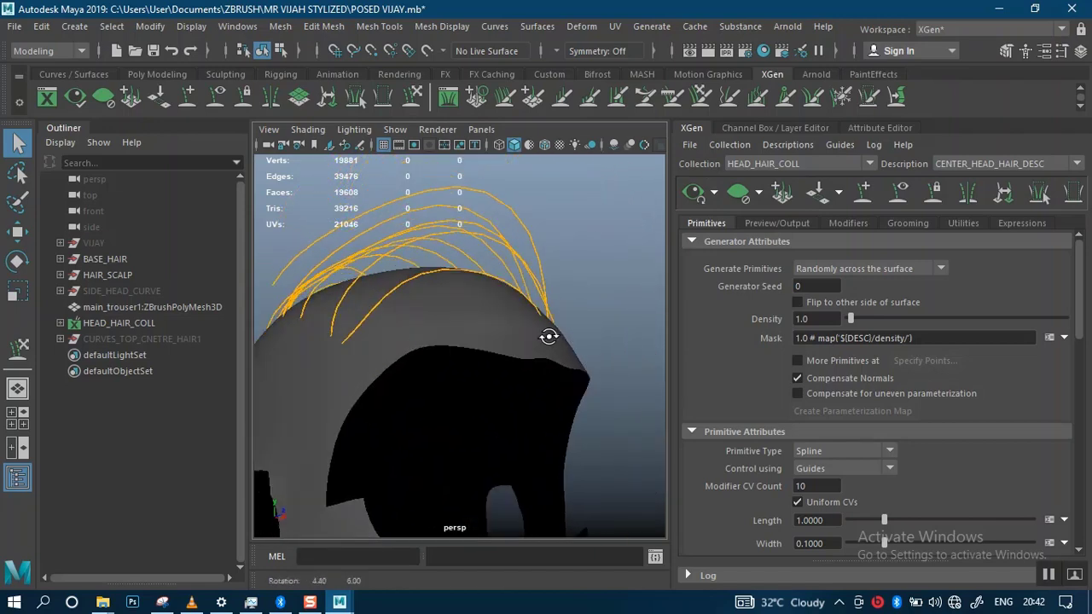
alt+drag(548, 333, 457, 289)
click(459, 288)
key(e)
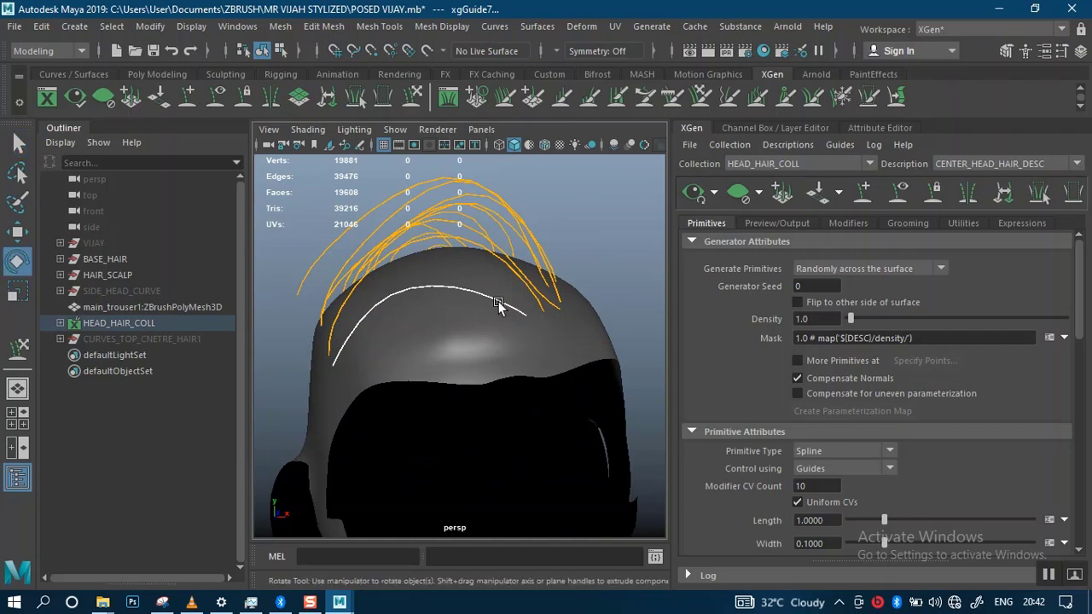
drag(567, 286, 567, 295)
key(ctrl+z)
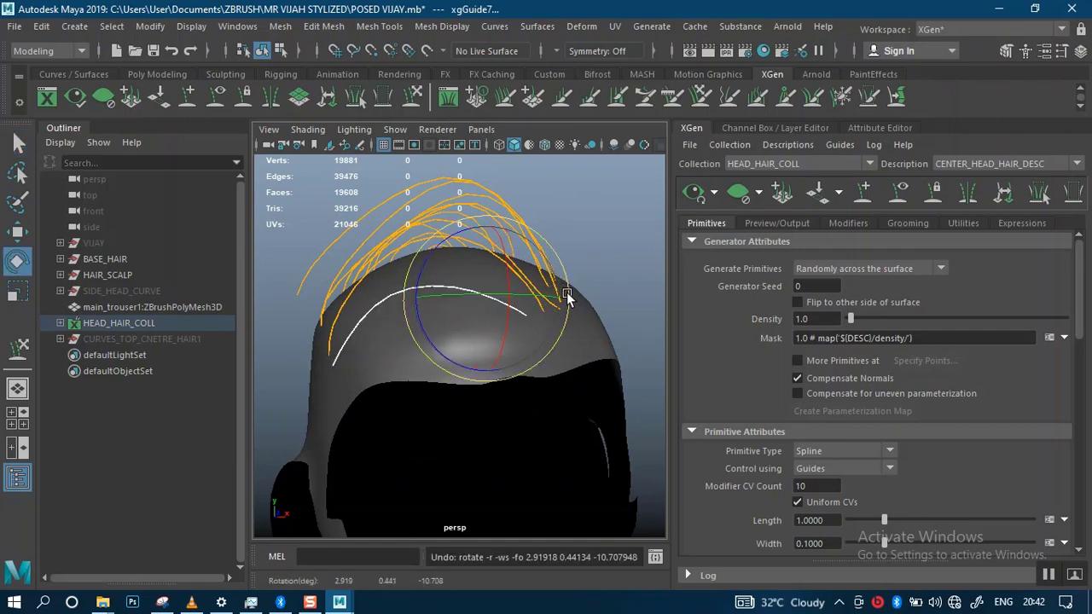
key(ctrl+z)
key(ctrl+z)
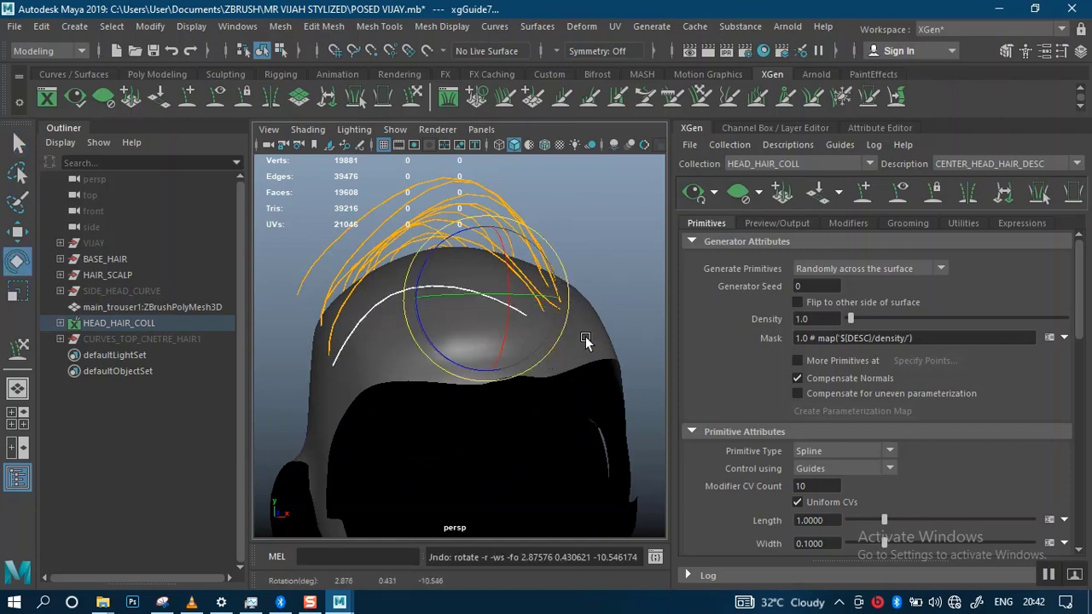
- Center the pivot of the frontmost guide and adjust the guide's rotation slightly
alt+drag(586, 340, 659, 335)
click(620, 327)
drag(483, 304, 504, 325)
alt+right_drag(543, 293, 586, 300)
click(587, 300)
alt+drag(587, 299, 554, 322)
alt+drag(600, 352, 386, 307)
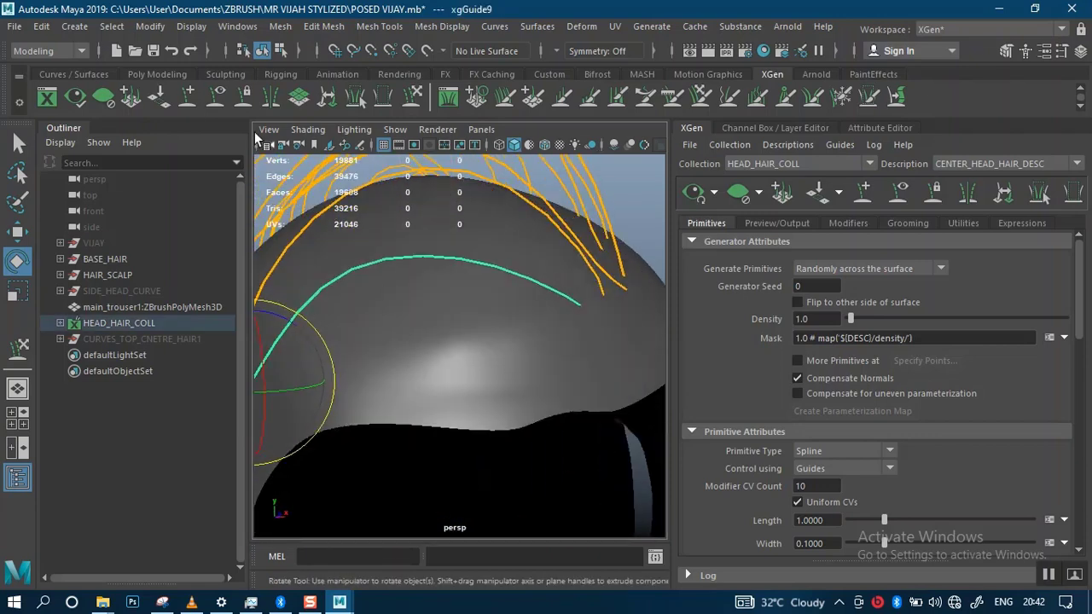
click(158, 75)
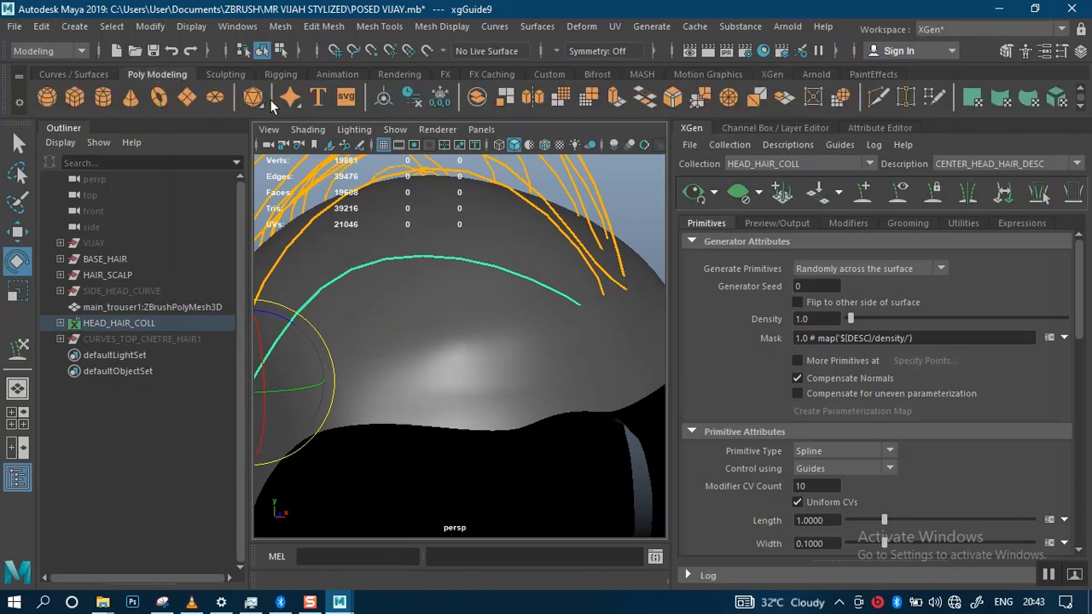
click(385, 99)
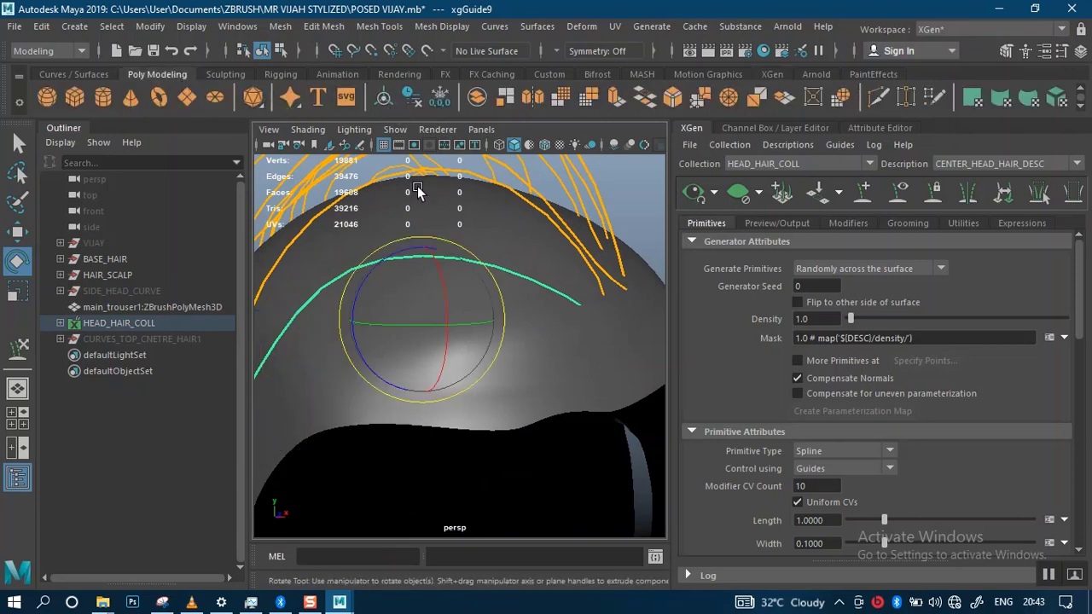
drag(502, 324, 516, 293)
click(581, 252)
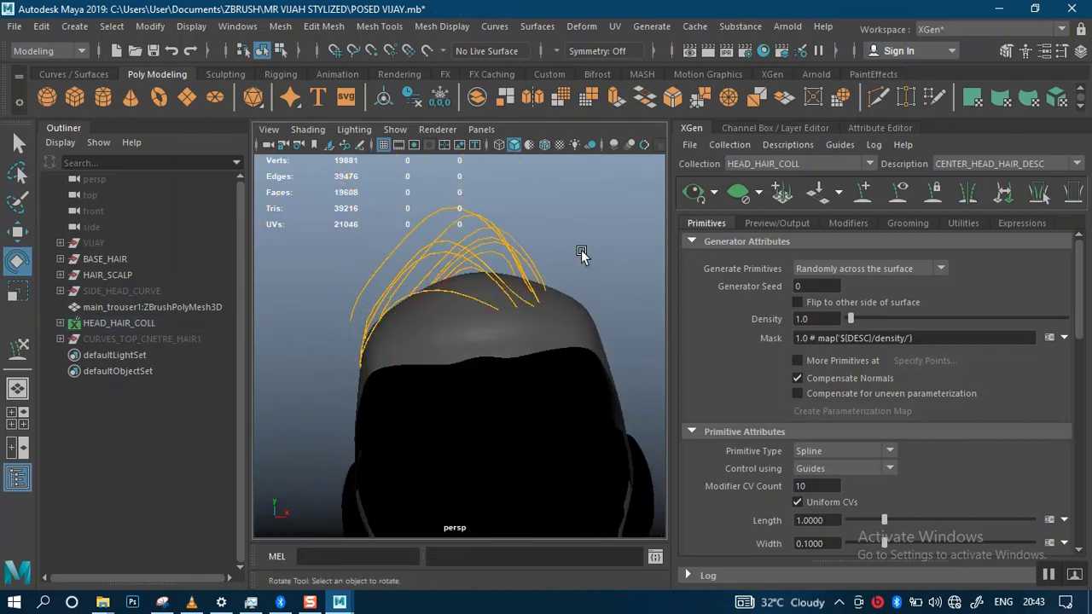
- Try rotating the frontmost guide by about -47.6 degrees around its Z axis
alt+drag(582, 251, 479, 308)
click(437, 336)
click(493, 343)
key(w)
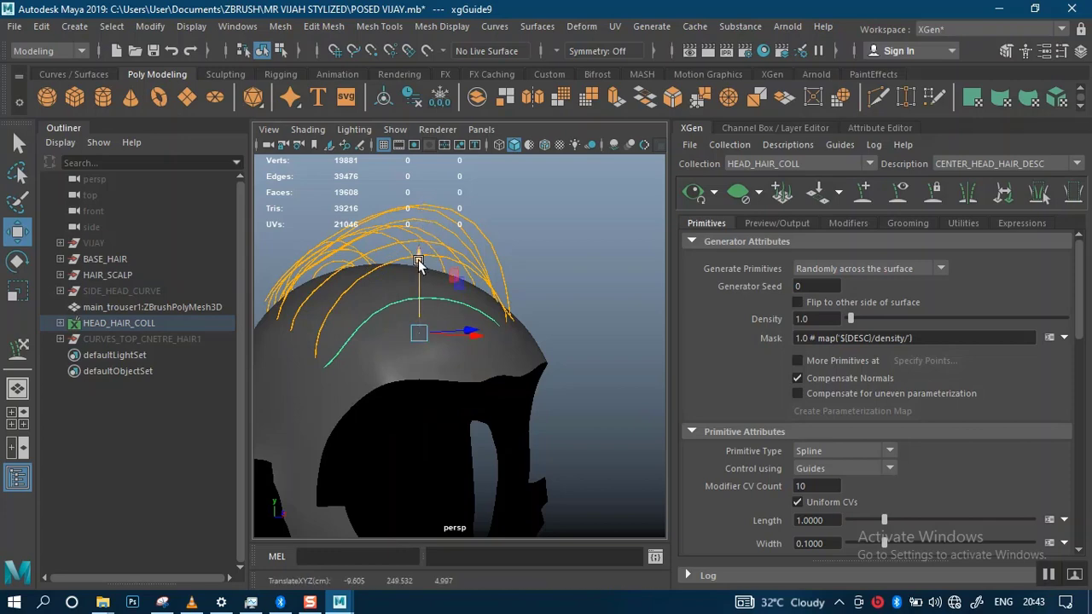
alt+drag(417, 208, 389, 280)
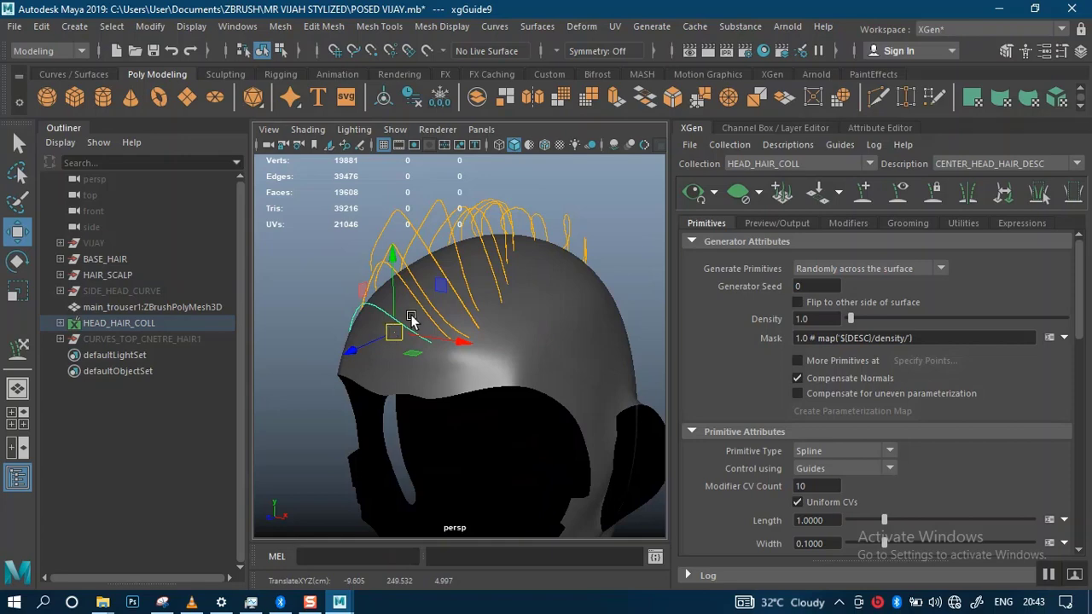
drag(393, 324, 334, 294)
click(352, 354)
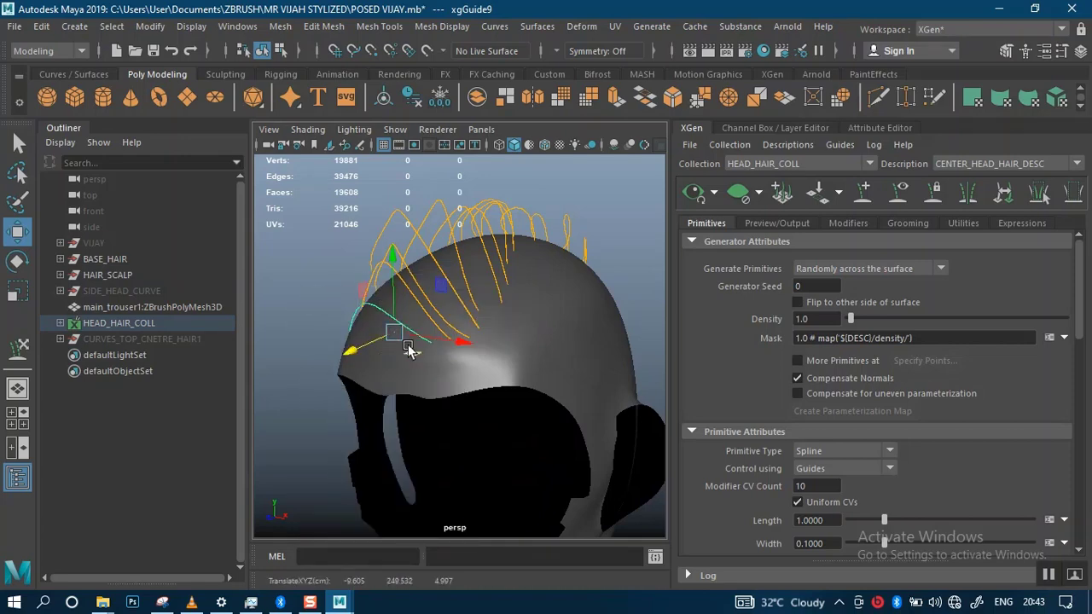
key(e)
drag(423, 335, 465, 362)
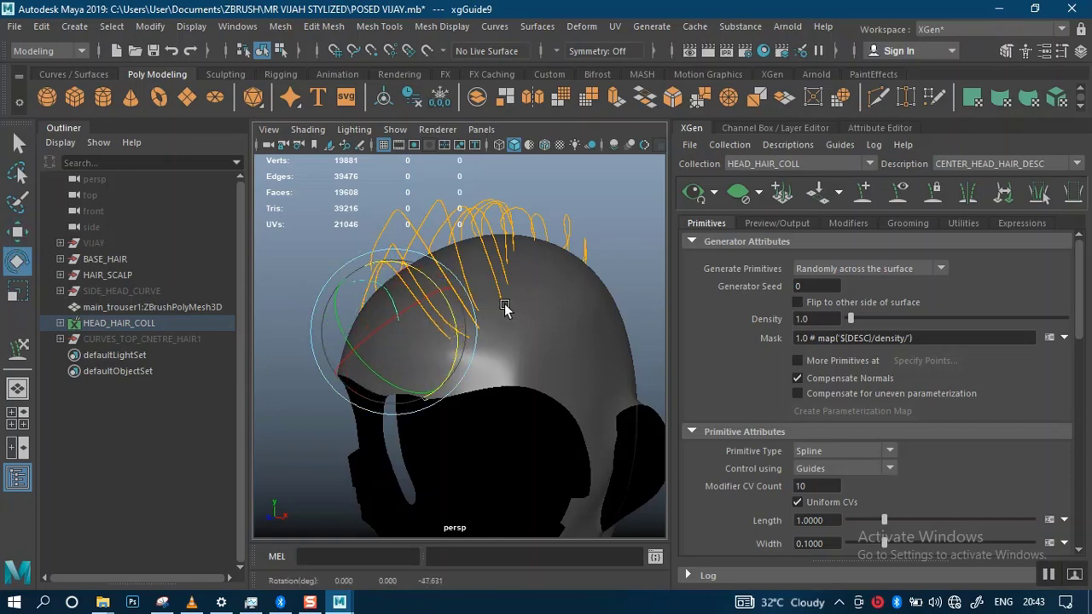
- Update the hair preview to check the front hair and undo the last rotation of the frontmost guide
click(704, 195)
alt+drag(522, 316, 617, 261)
key(ctrl+z)
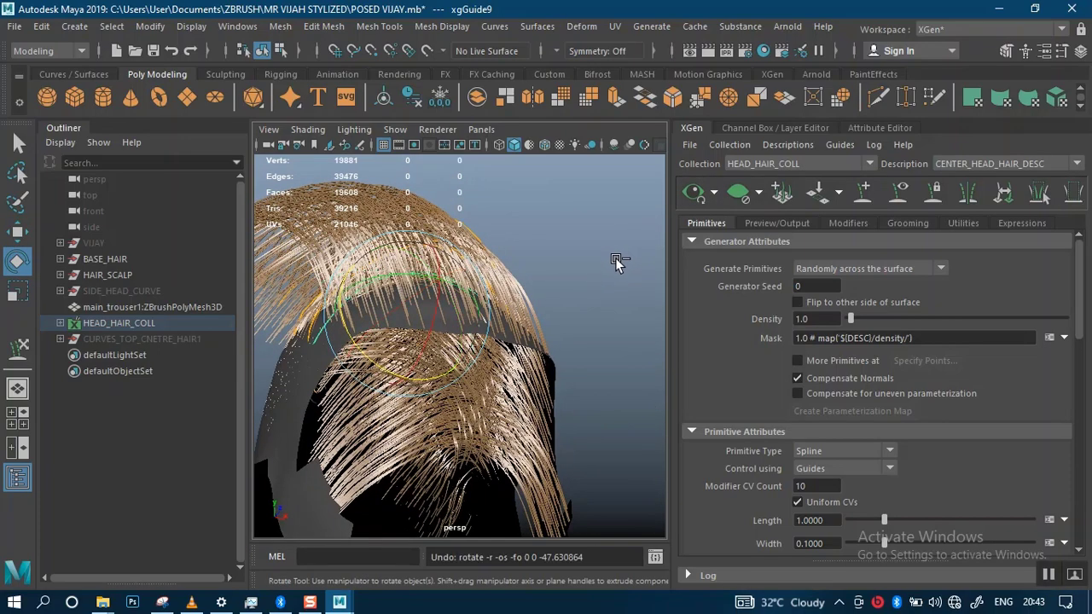
- Deselect the frontmost guide and clear the hair preview, leaving only the guides on the scalp
key(q)
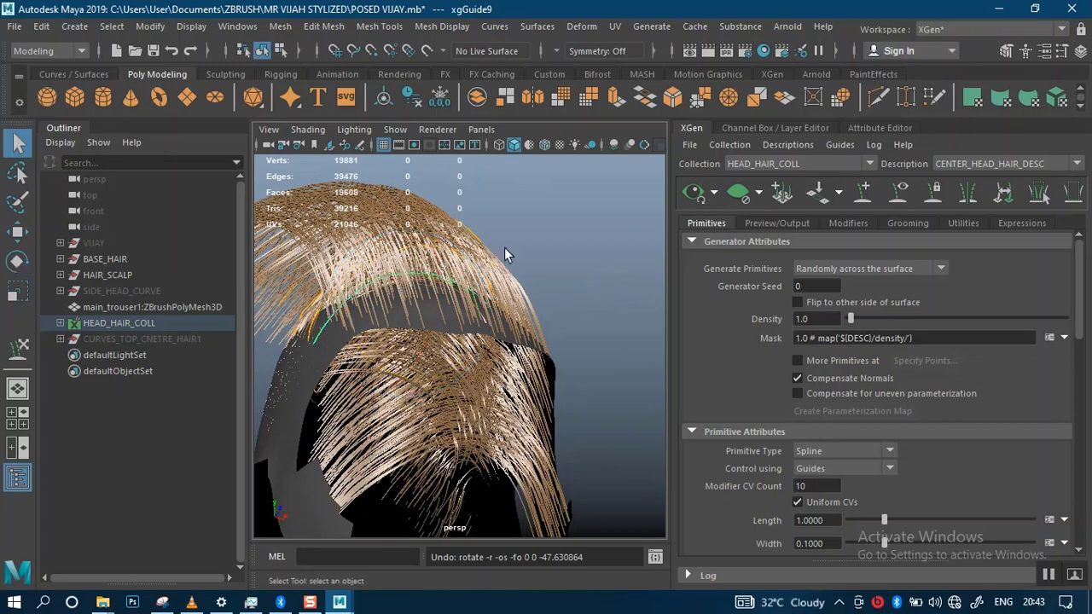
click(531, 231)
alt+drag(579, 259, 574, 281)
click(738, 195)
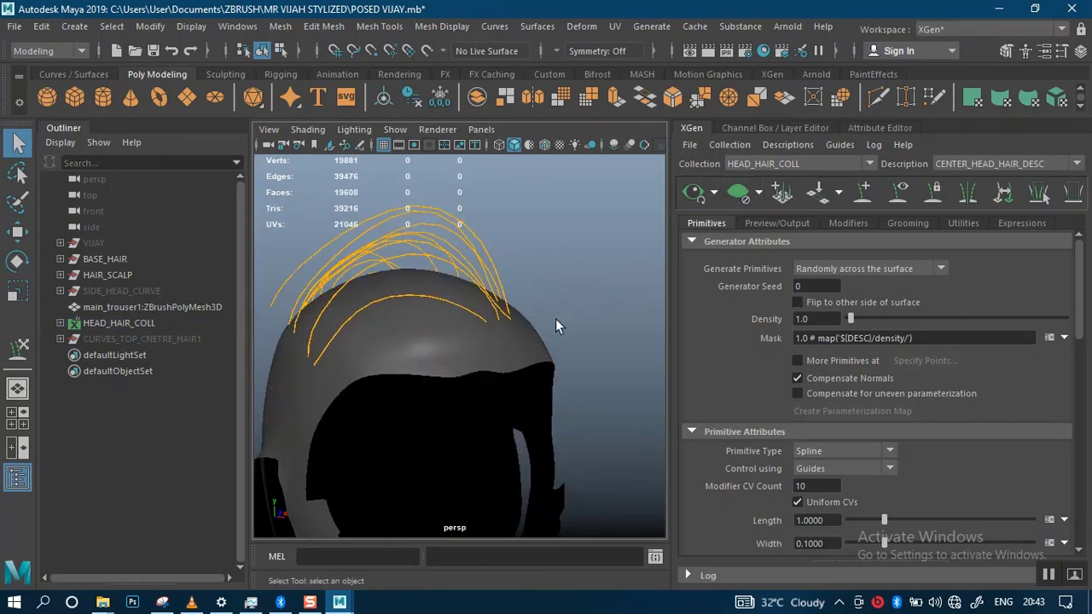
alt+drag(478, 341, 410, 256)
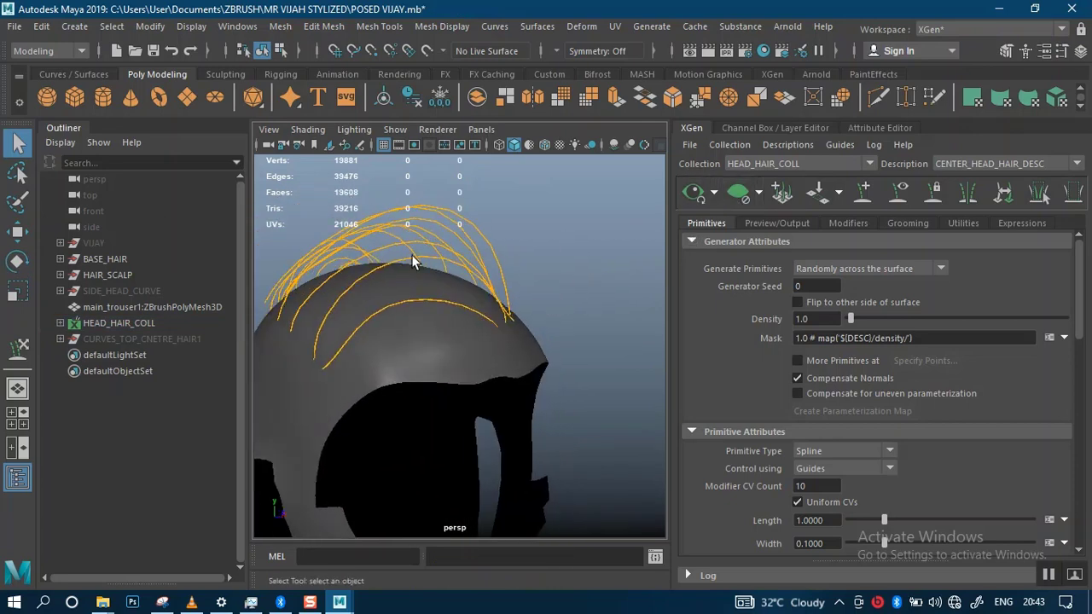
- Select the frontmost guide near the hairline and try bending it with the Sculpt Guides tool
click(84, 75)
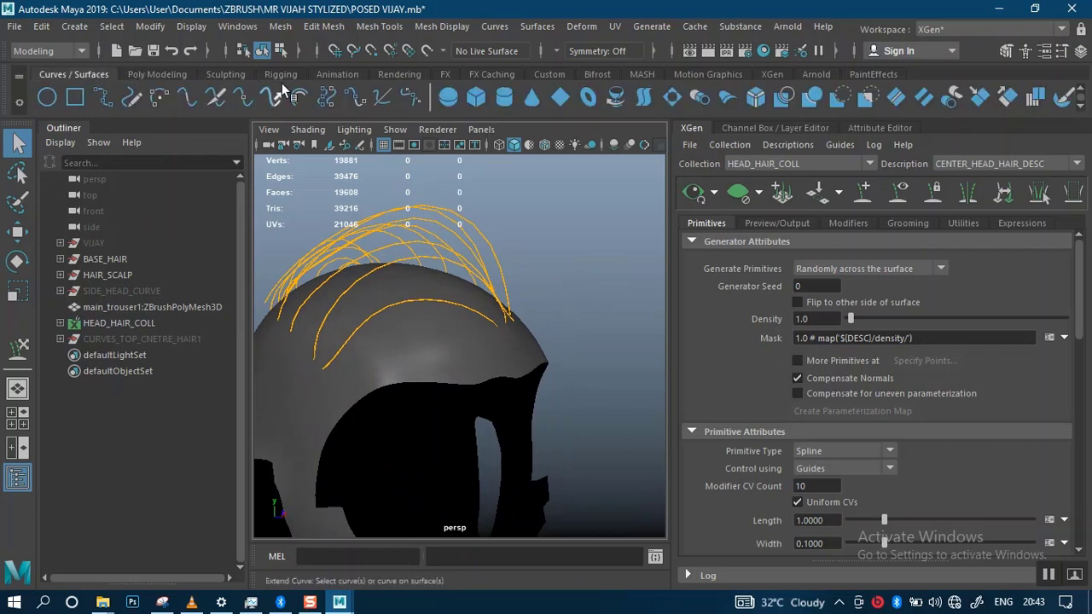
click(770, 75)
click(412, 95)
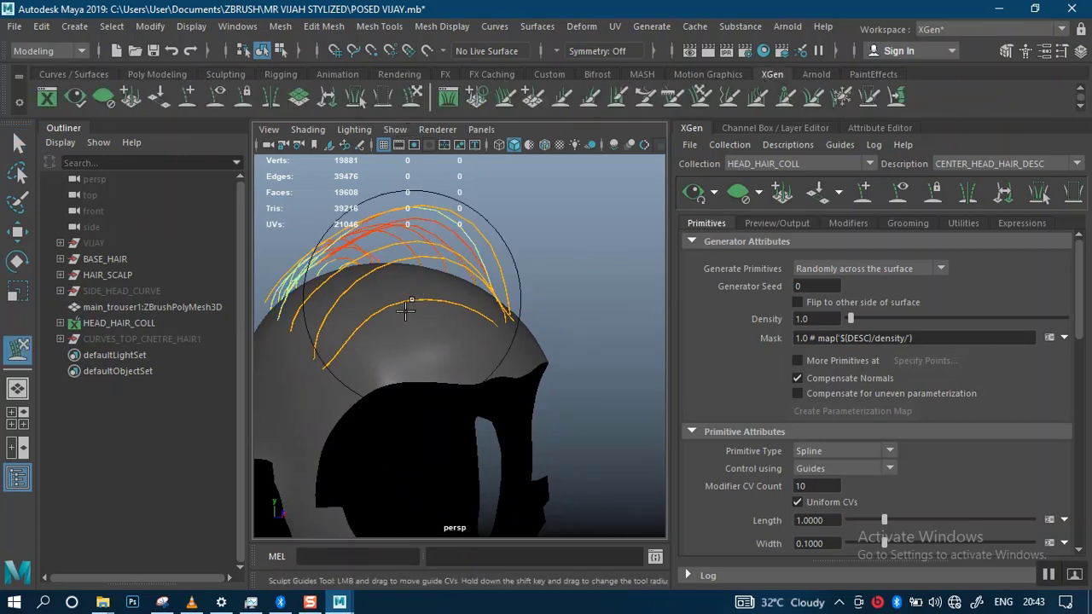
mouse_move(426, 282)
alt+mouse_down()
mouse_move(369, 338)
mouse_move(409, 328)
alt+mouse_up()
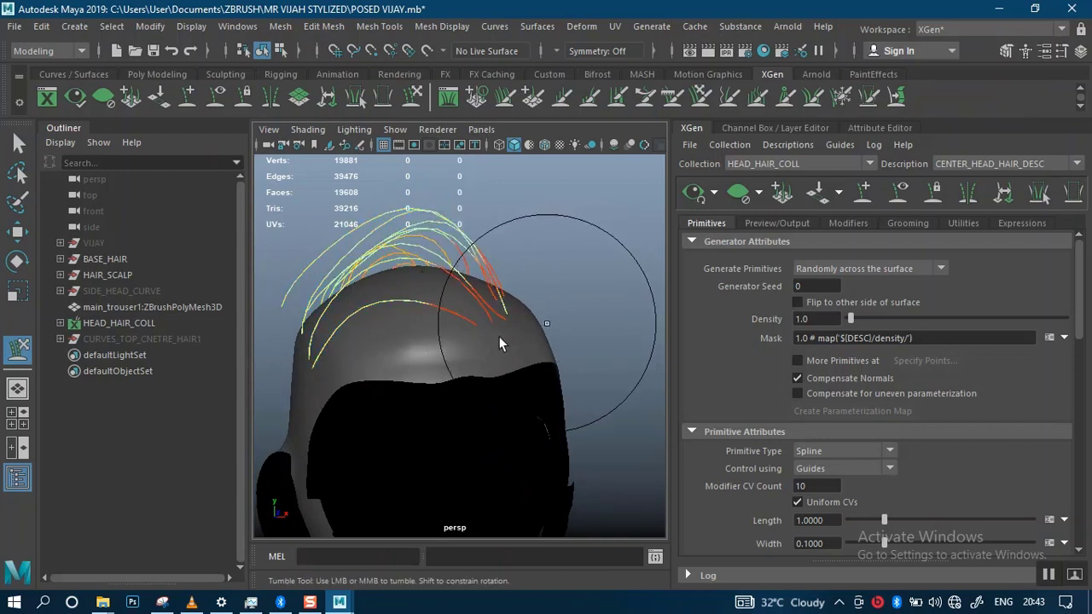
key(q)
click(401, 302)
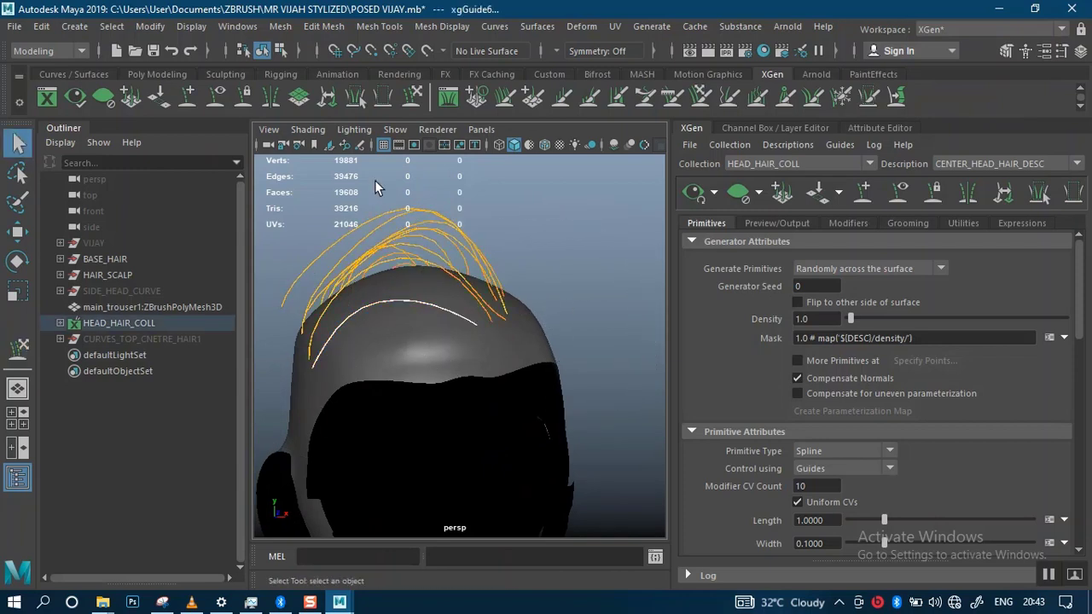
click(410, 99)
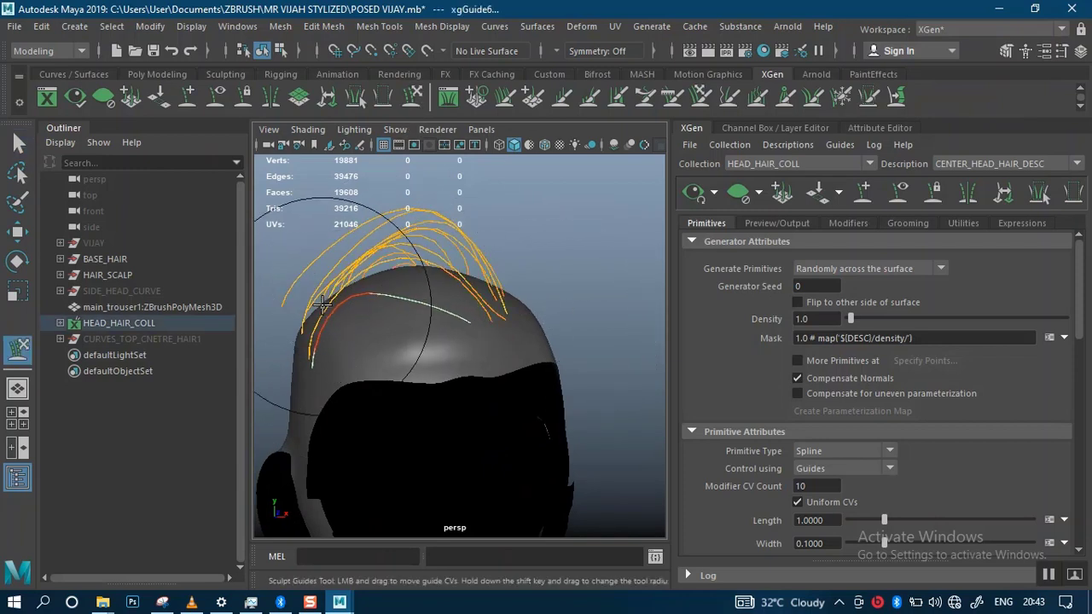
mouse_move(336, 320)
mouse_down()
mouse_move(343, 247)
mouse_move(363, 214)
mouse_move(611, 278)
mouse_move(546, 287)
mouse_move(521, 436)
mouse_up()
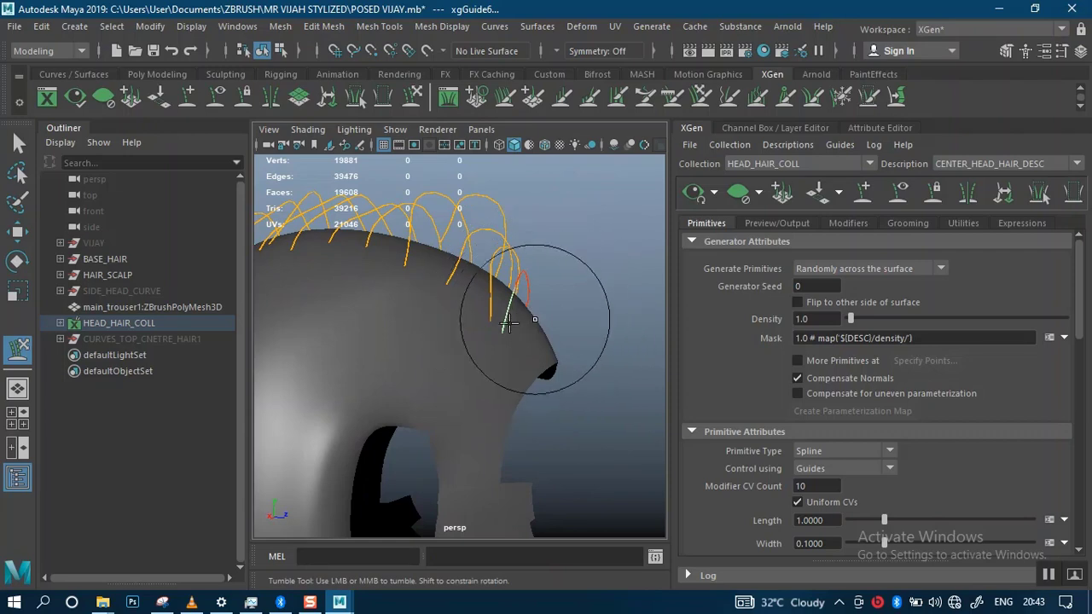
- Try sculpting the middle and end of the front guide closer to the scalp surface
alt+drag(578, 298, 438, 266)
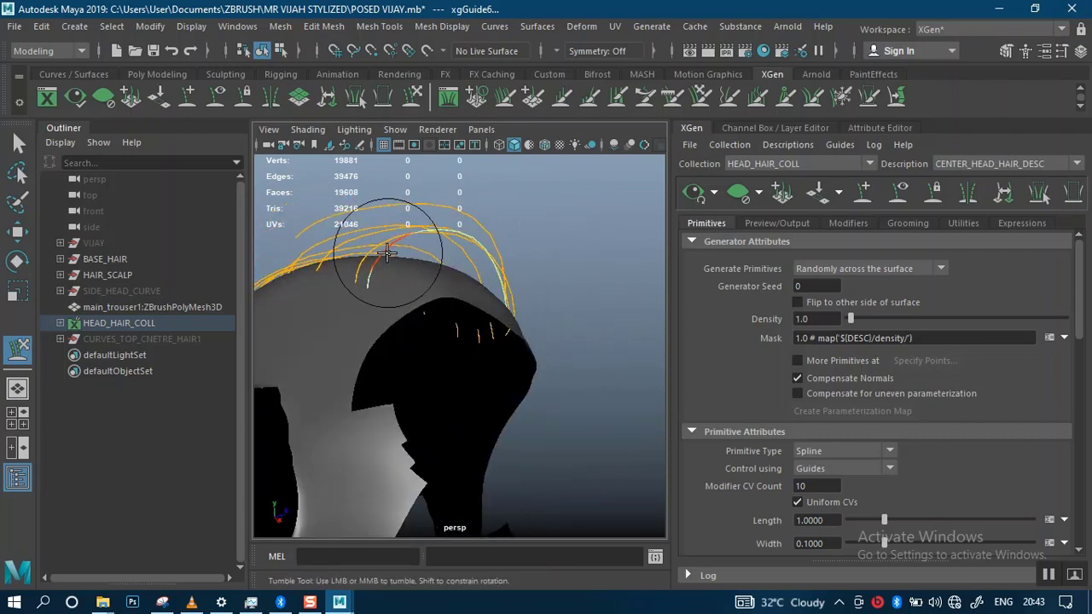
alt+drag(365, 273, 320, 336)
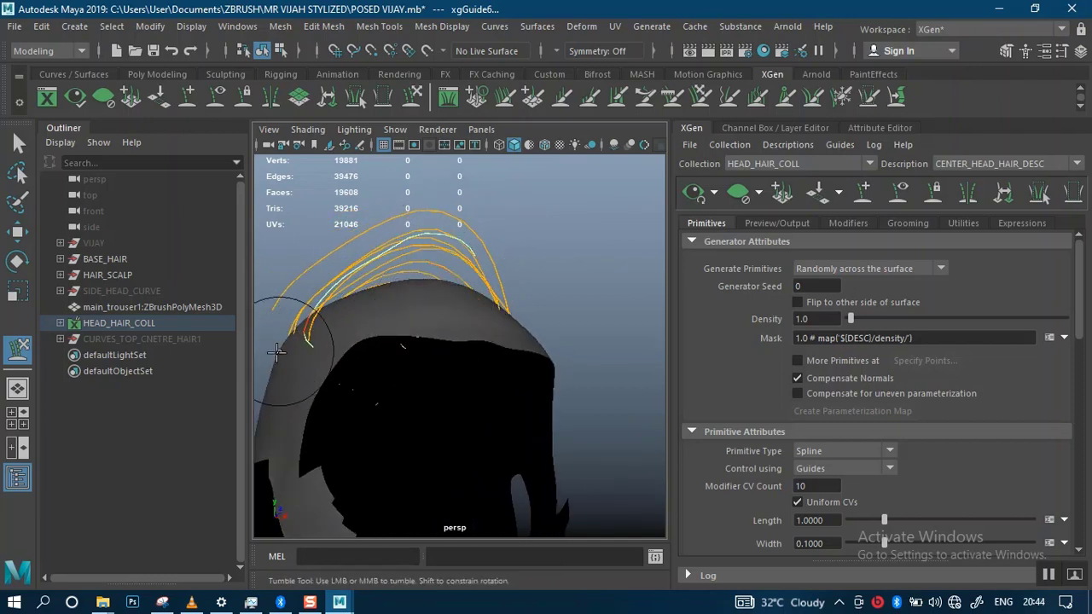
alt+drag(260, 355, 397, 292)
alt+right_drag(398, 293, 512, 333)
mouse_move(511, 333)
alt+middle_down()
mouse_move(575, 338)
mouse_move(509, 319)
alt+middle_up()
mouse_move(509, 318)
alt+mouse_down()
mouse_move(583, 322)
mouse_move(553, 322)
mouse_move(526, 211)
mouse_move(554, 205)
mouse_move(542, 217)
mouse_move(531, 298)
mouse_move(389, 275)
mouse_move(461, 307)
alt+mouse_up()
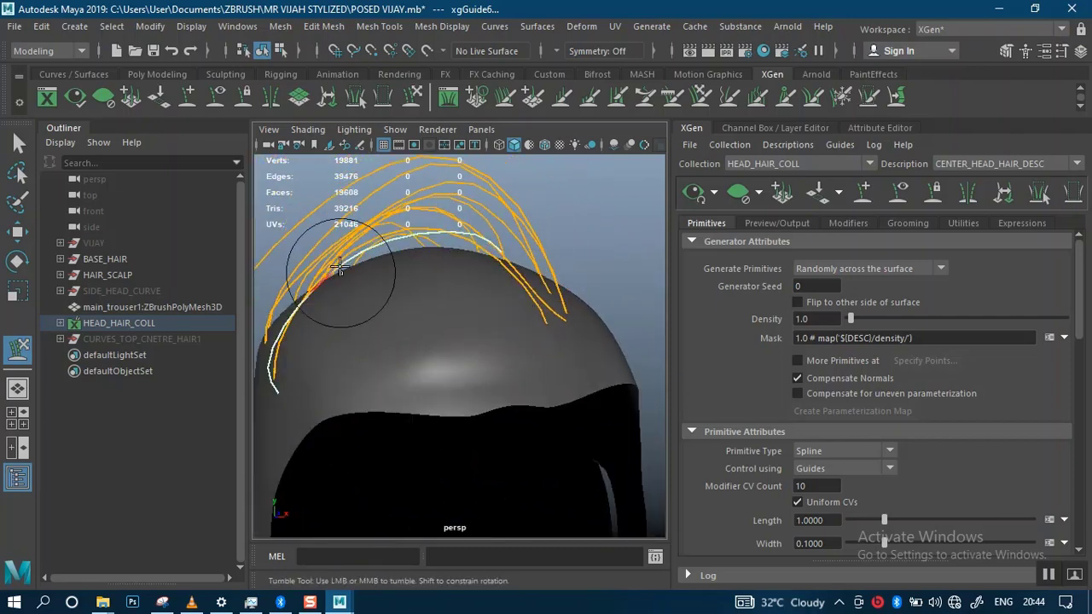
- Leave the Sculpt Guides tool and undo the sculpting of the front guide
key(q)
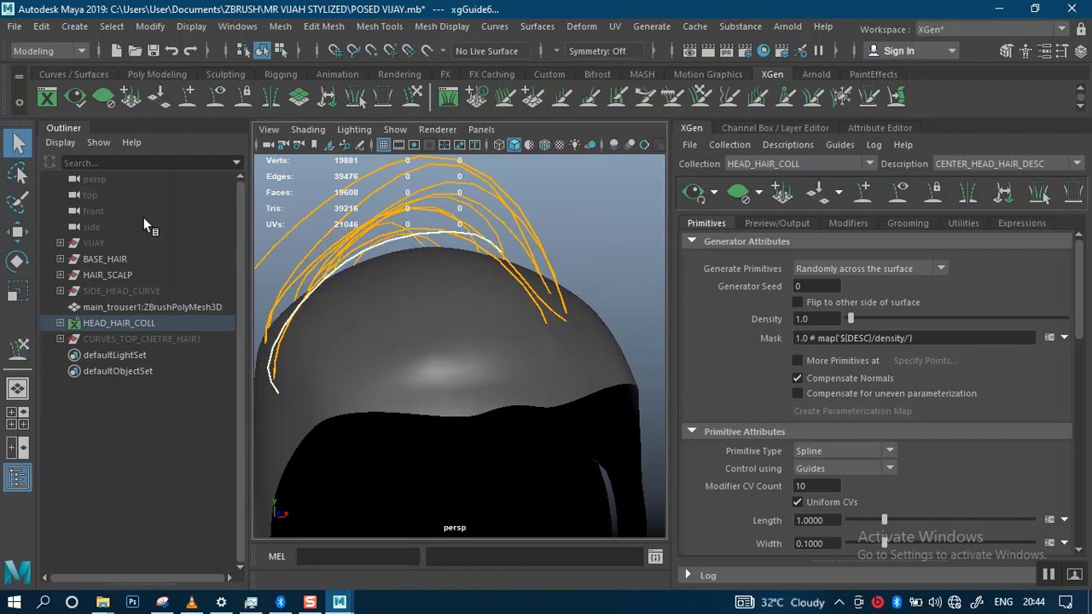
alt+drag(269, 307, 368, 275)
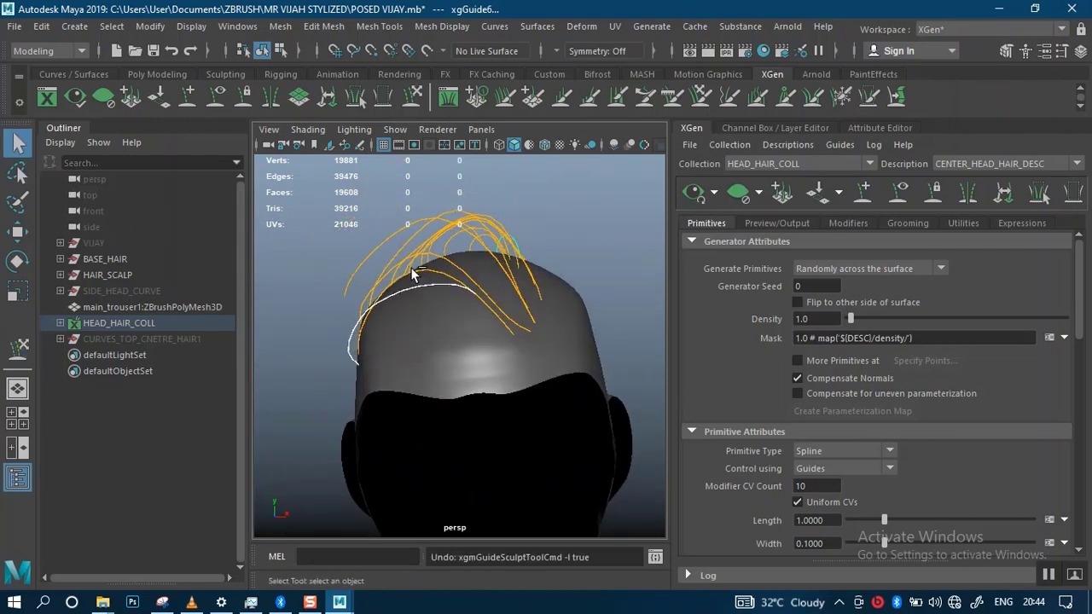
click(467, 254)
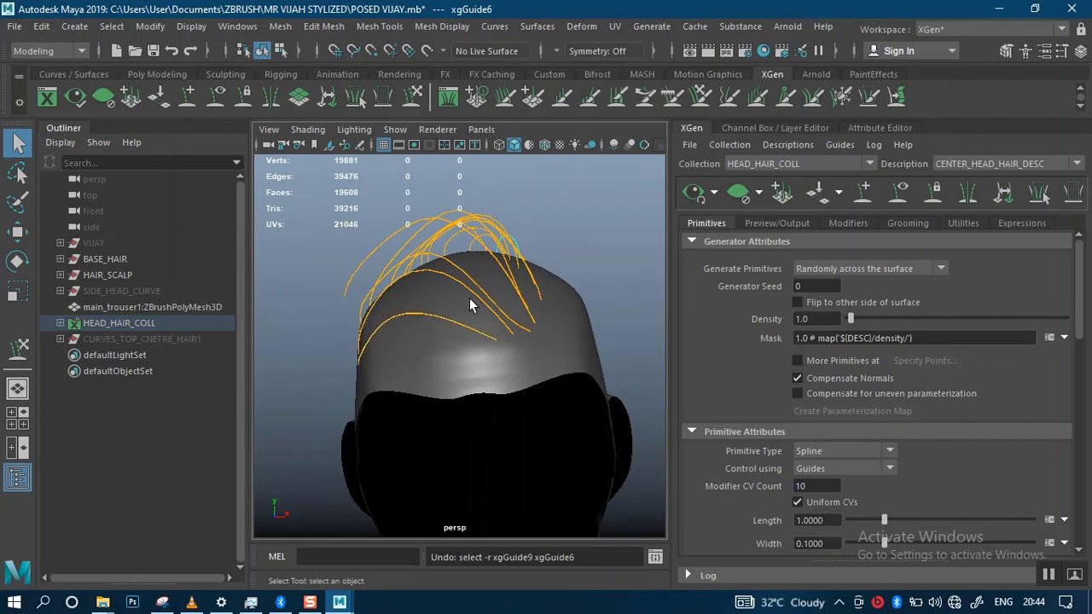
- Delete all the guides of the center hair description from the scalp
alt+drag(469, 298, 370, 203)
drag(498, 360, 514, 372)
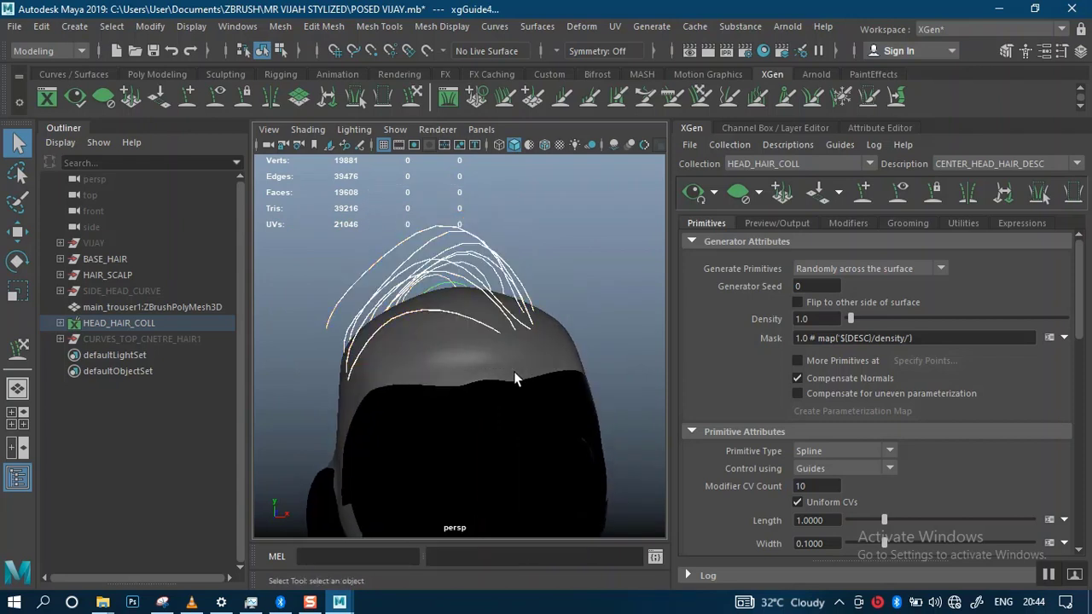
key(Delete)
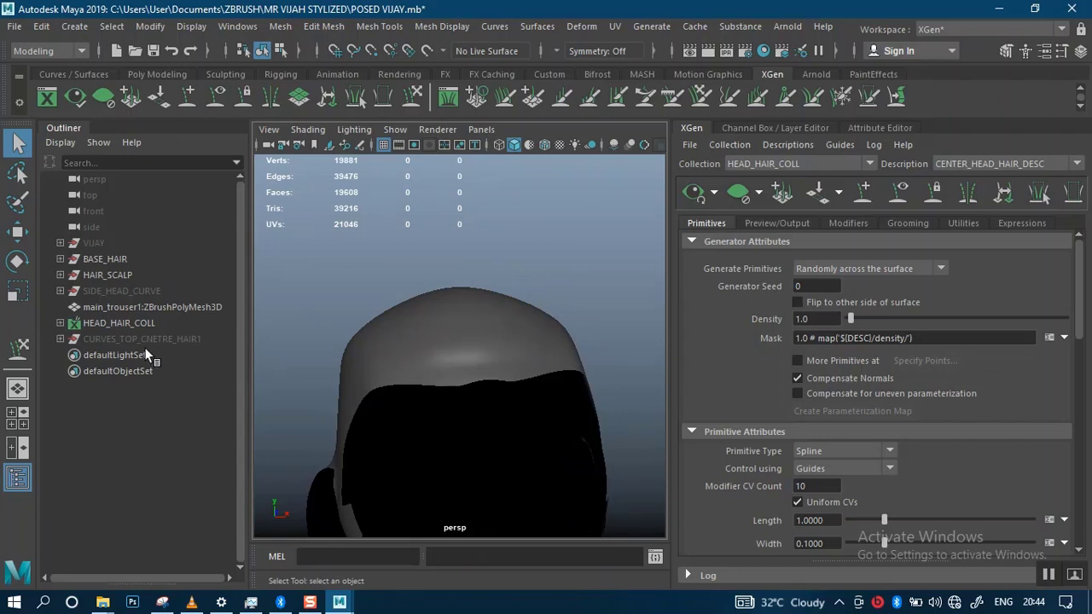
- Duplicate the CURVES_TOP_CNETRE_HAIR1 group, keep the copy hidden as a backup and show the original curves
click(121, 338)
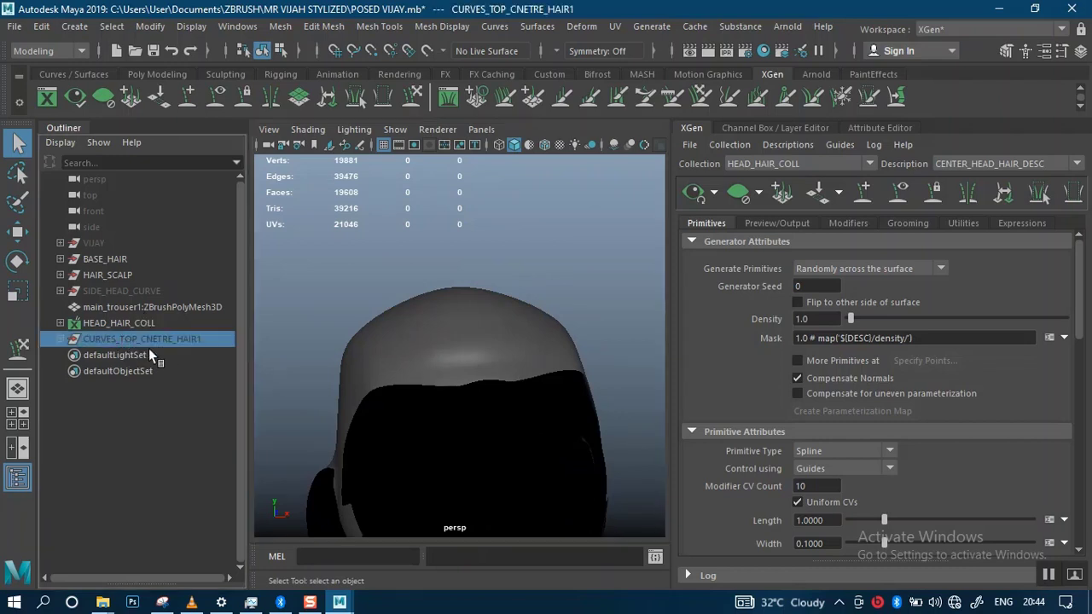
key(ctrl+d)
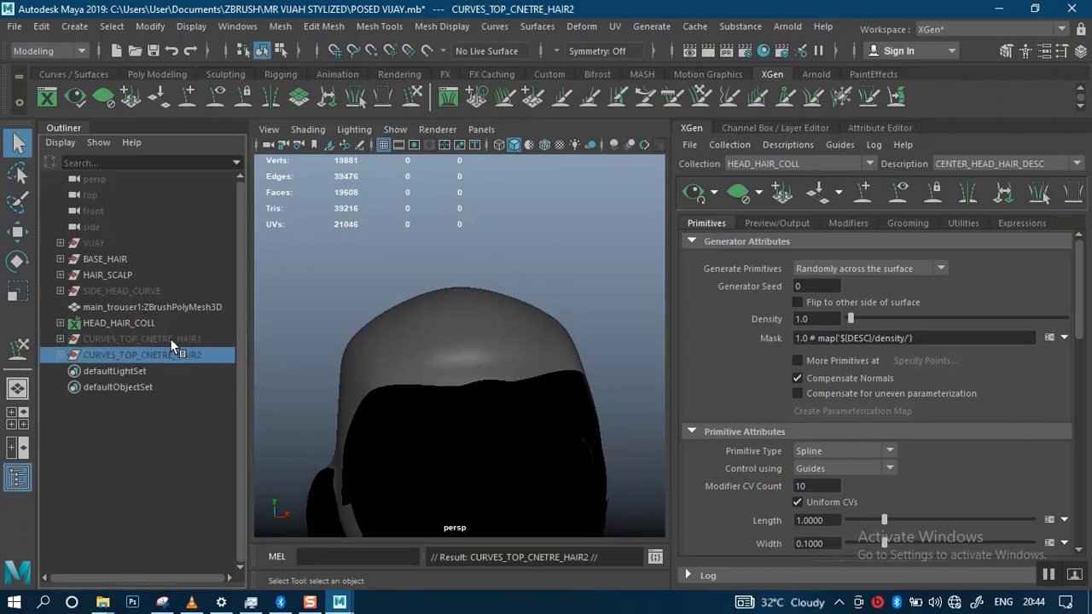
key(ctrl+h)
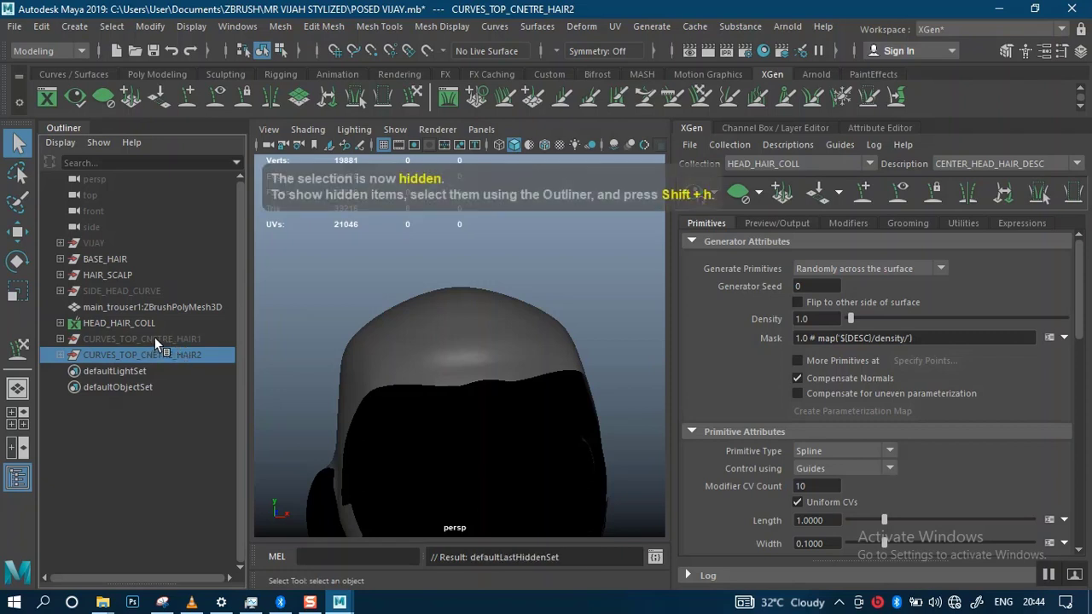
click(154, 339)
key(shift+h)
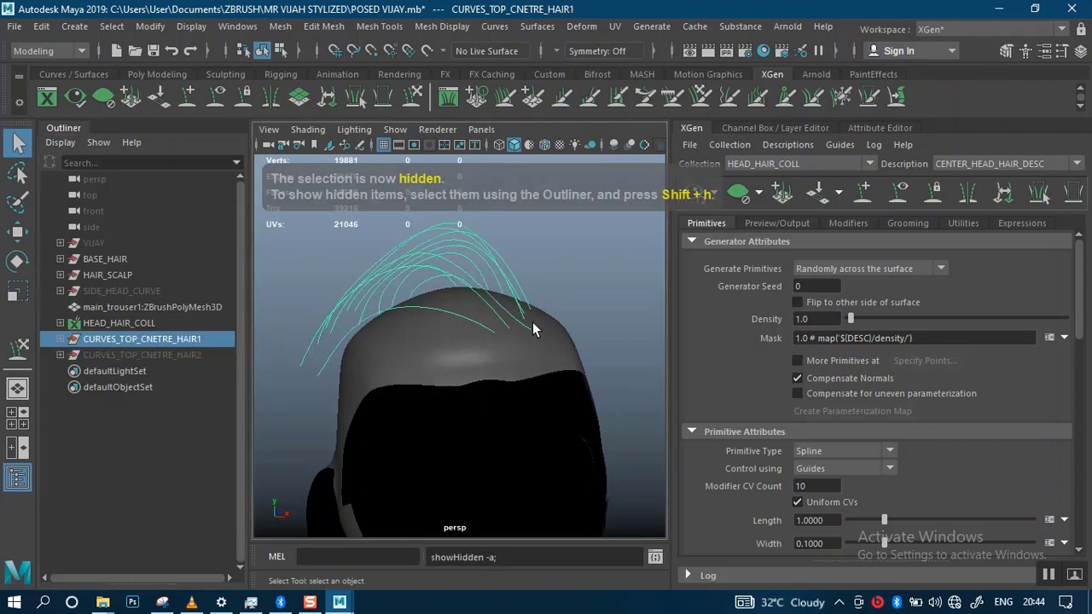
- Select only the CURVES_TOP_CNETRE_HAIR1 curves and convert them to guides with a TipSnapAmount of 0
click(560, 278)
alt+drag(560, 278, 392, 224)
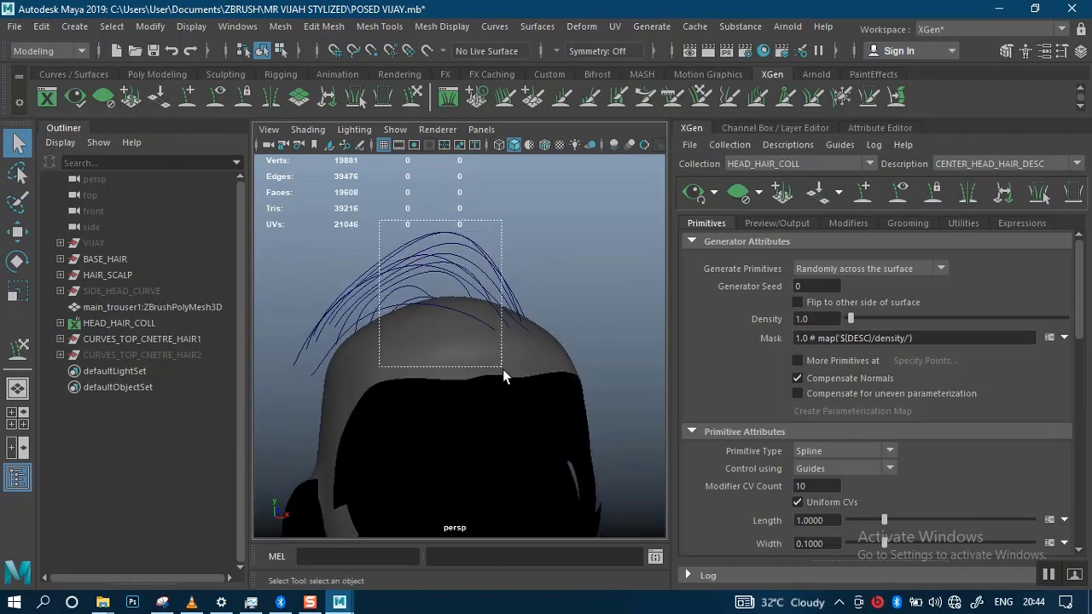
drag(503, 376, 371, 223)
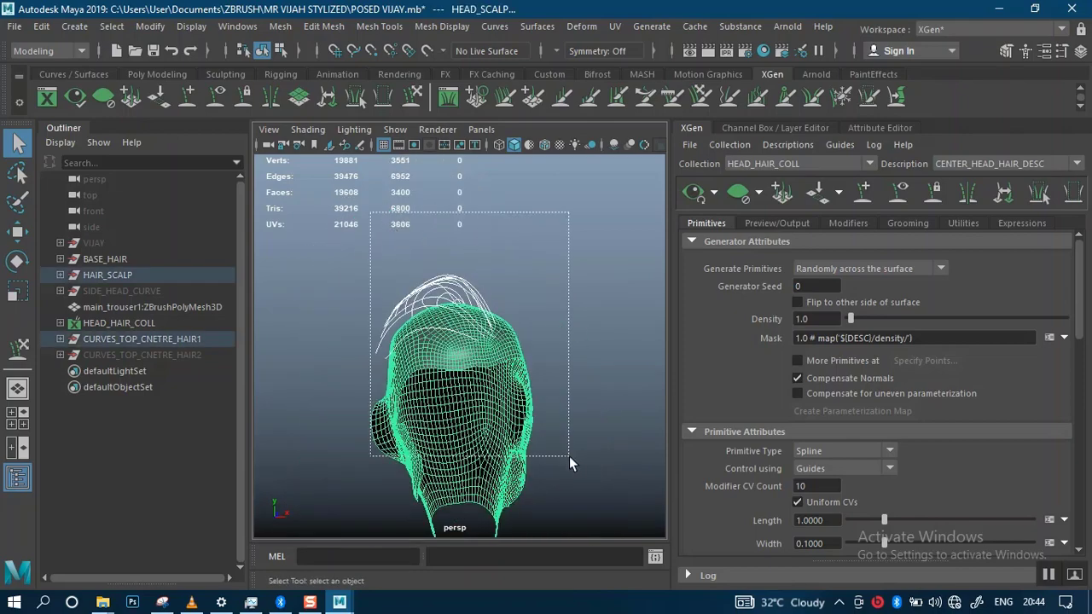
ctrl+alt+drag(570, 463, 570, 463)
ctrl+click(503, 418)
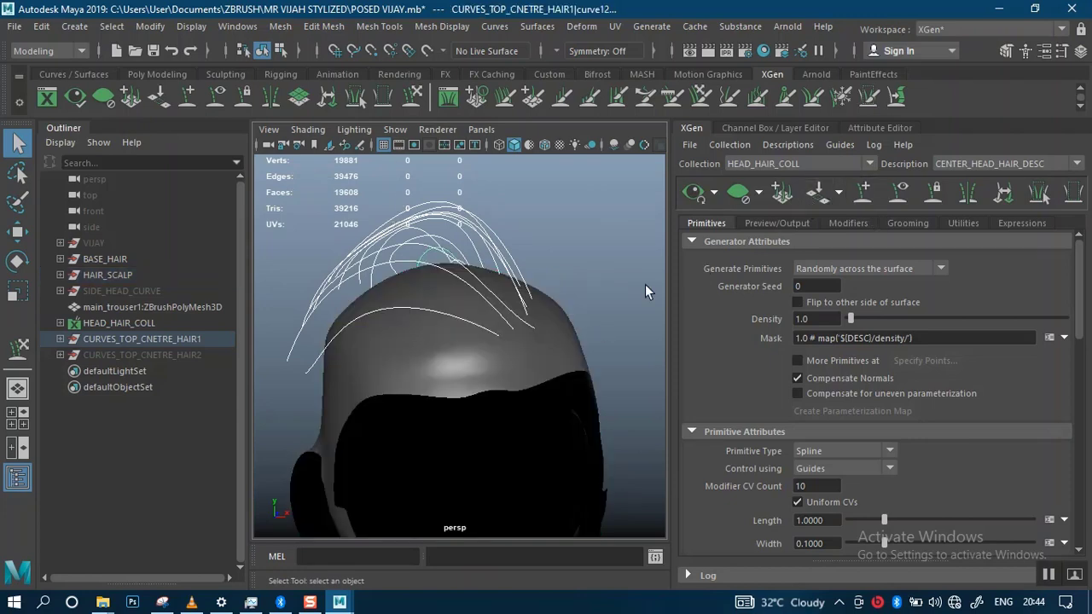
alt+drag(646, 285, 635, 264)
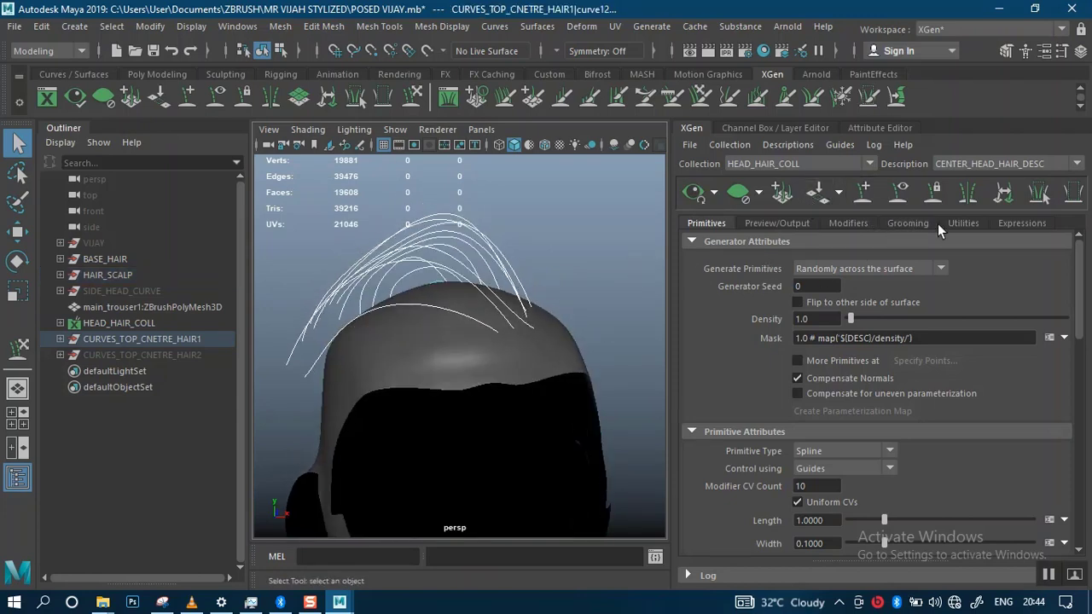
click(961, 224)
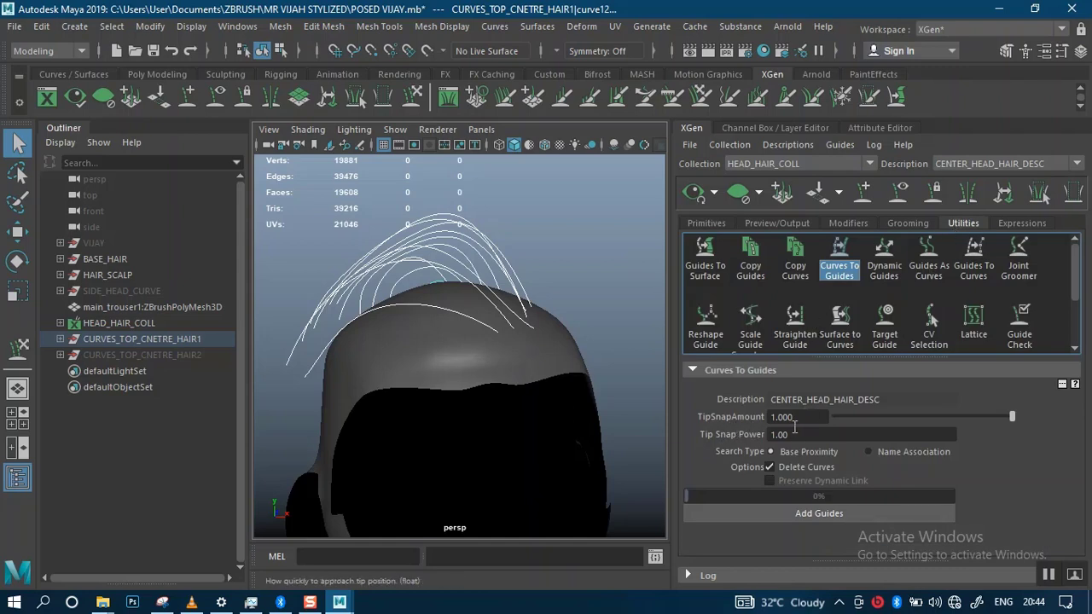
drag(905, 416, 890, 416)
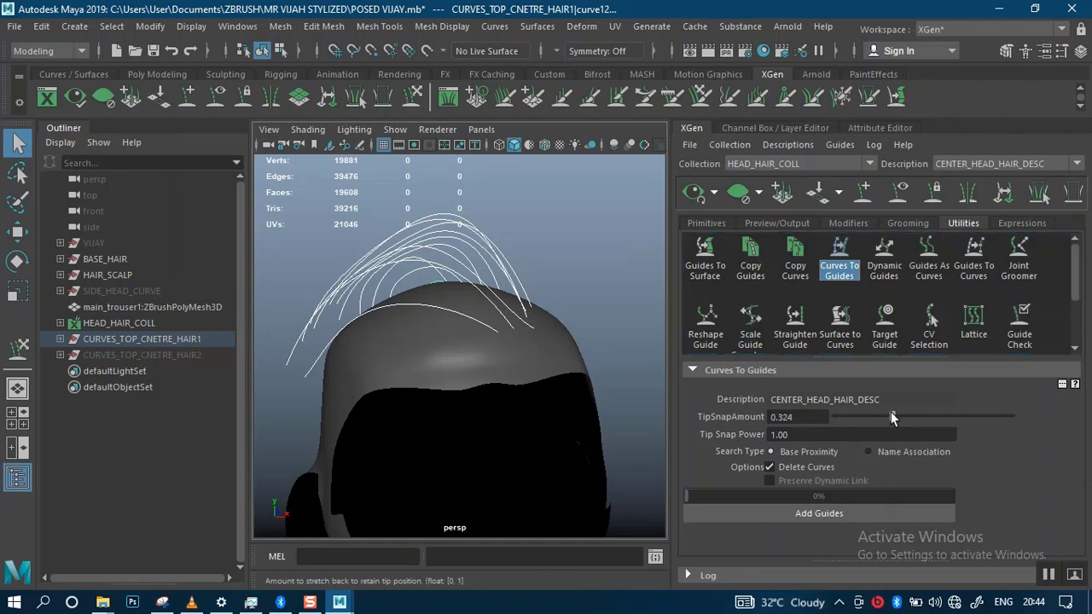
click(738, 512)
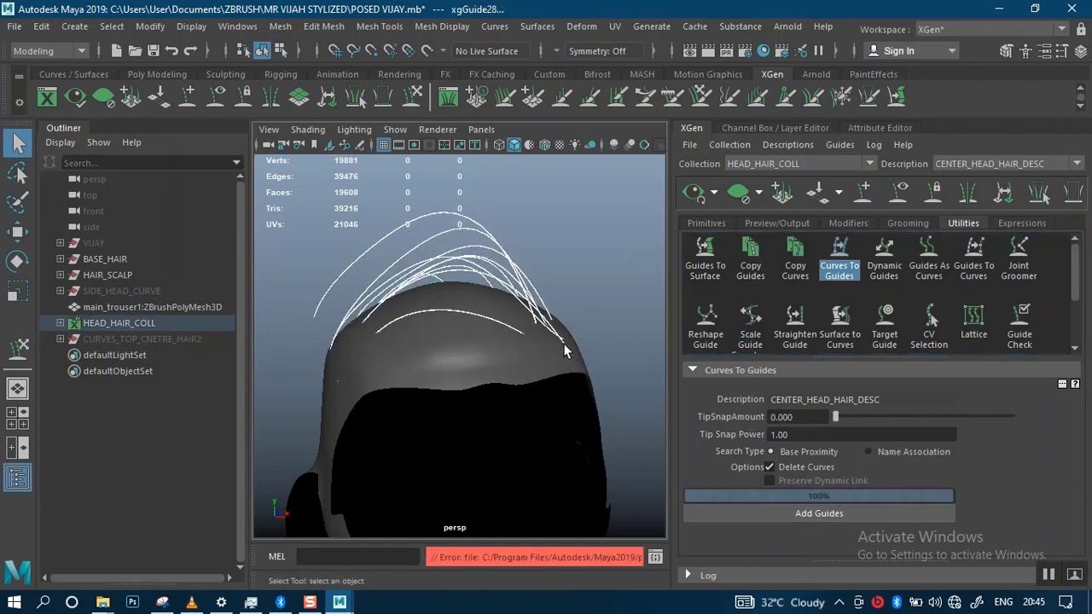
- Undo the last Curves To Guides action and delete all the newly converted guides
mouse_move(512, 357)
alt+mouse_down()
mouse_move(591, 383)
mouse_move(675, 355)
mouse_move(517, 377)
alt+mouse_up()
key(ctrl+z)
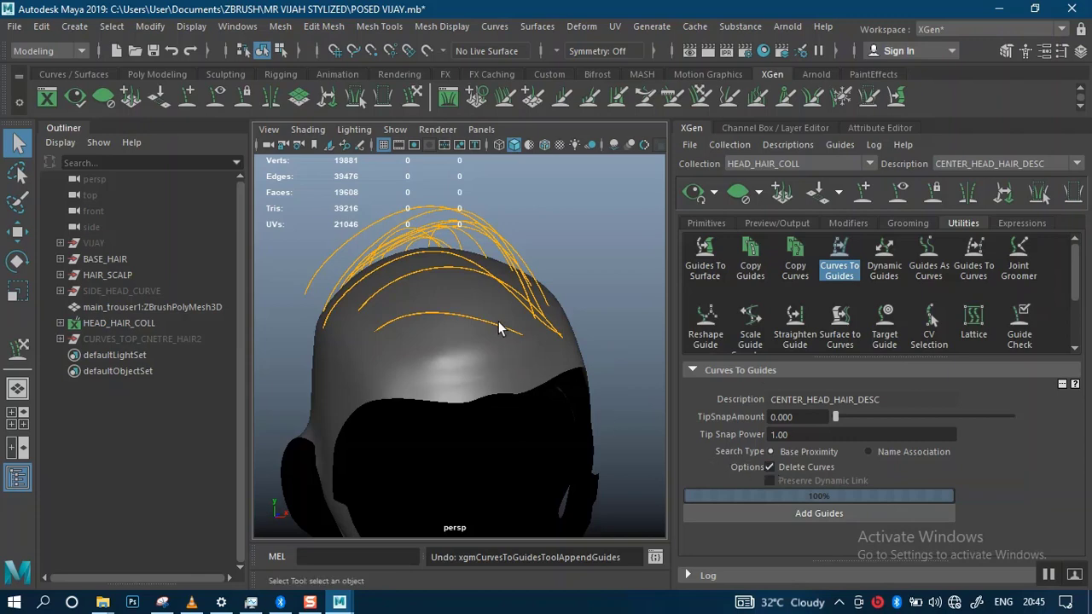
alt+drag(498, 328, 383, 269)
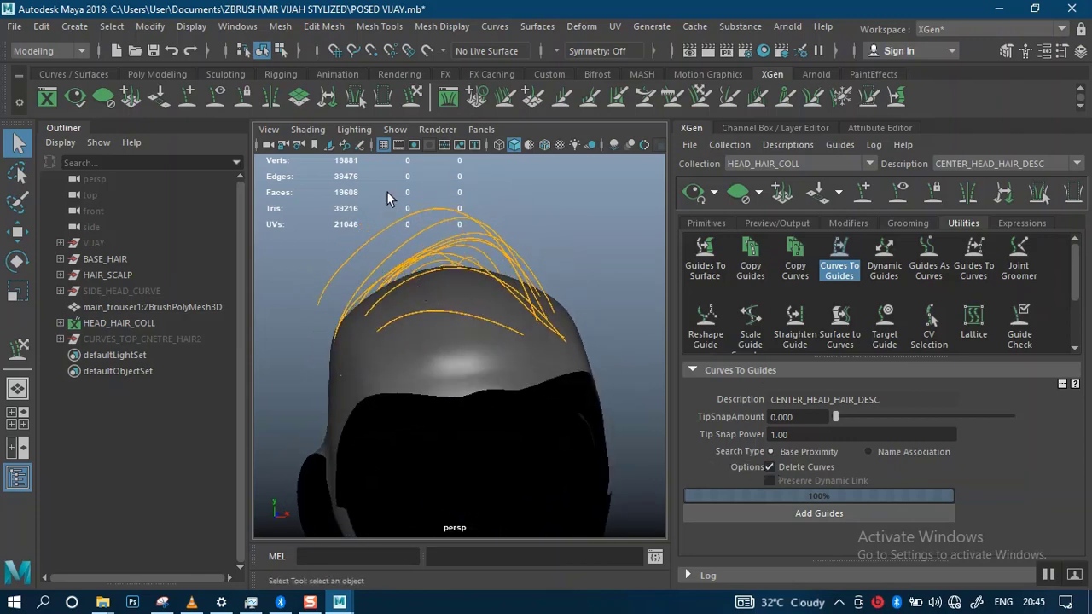
alt+drag(521, 316, 505, 270)
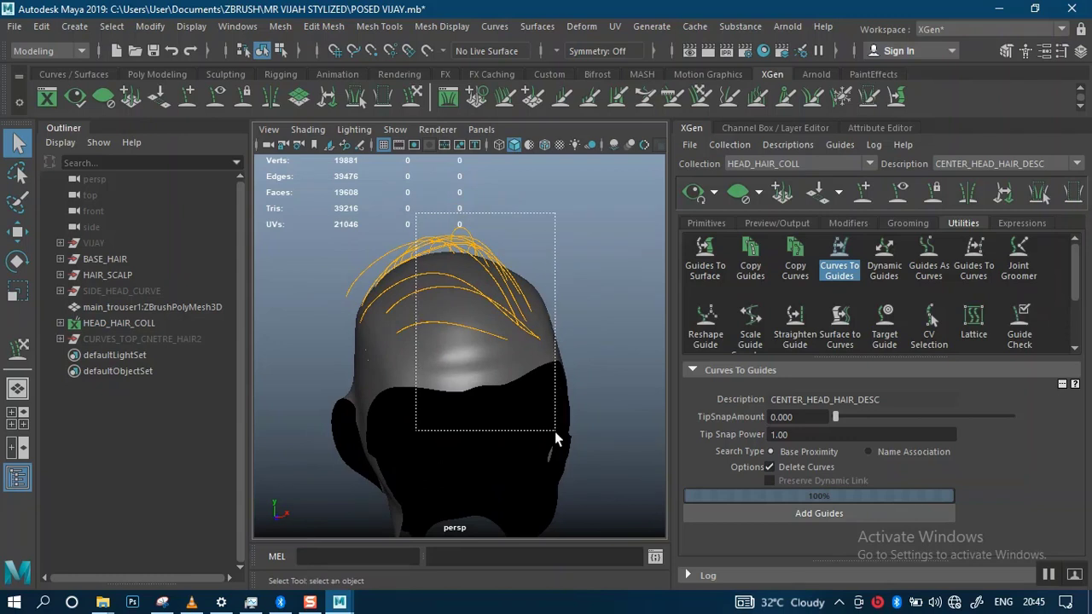
drag(554, 431, 537, 418)
key(Delete)
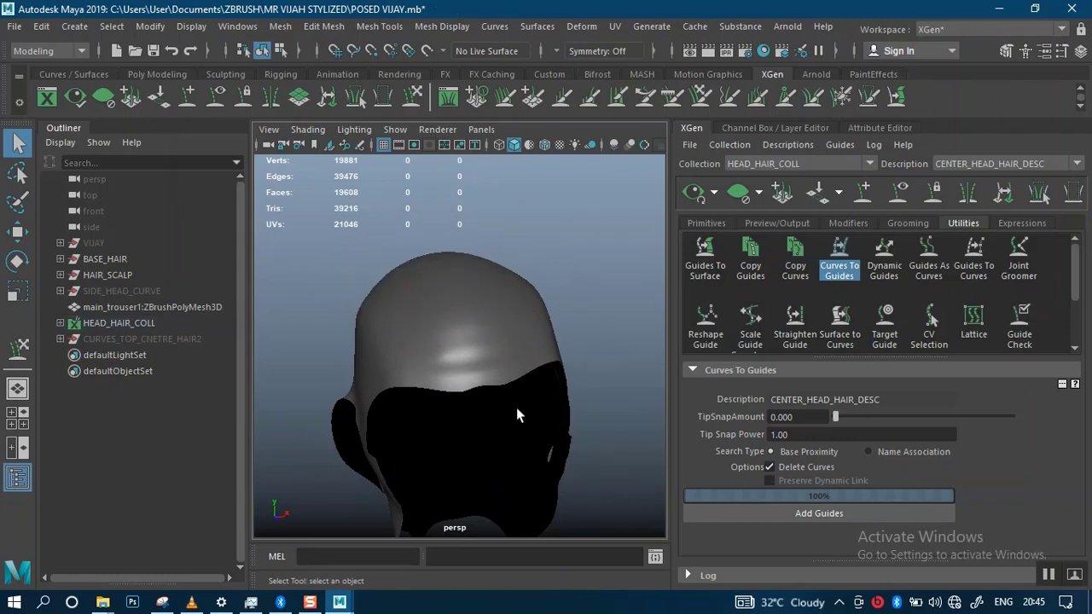
- Duplicate the hidden CURVES_TOP_CNETRE_HAIR2 group, show the copy and select its curves without the scalp
click(176, 337)
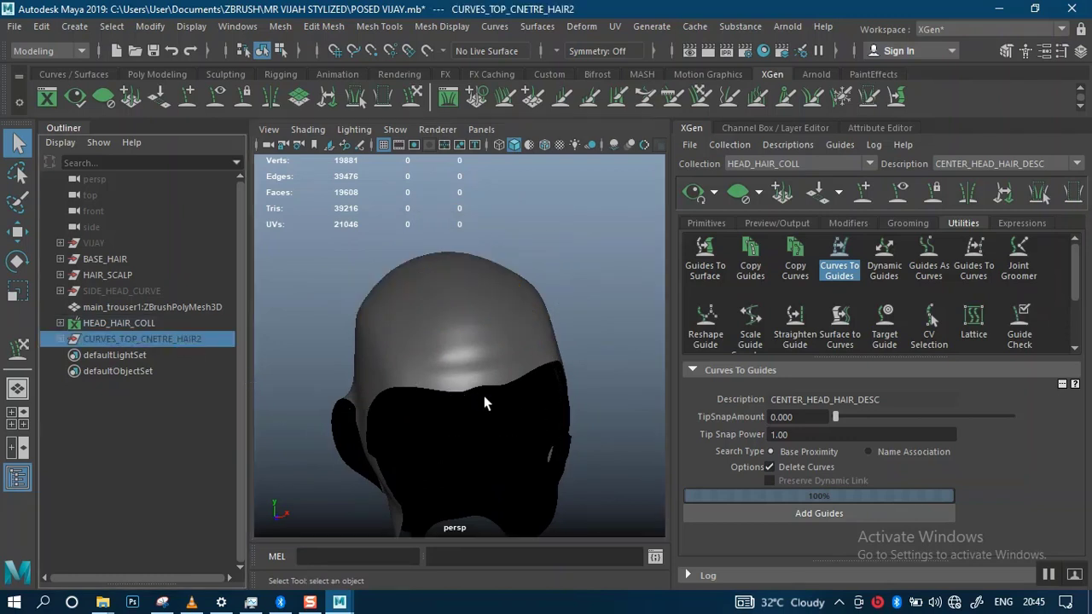
key(ctrl+d)
alt+drag(500, 365, 445, 264)
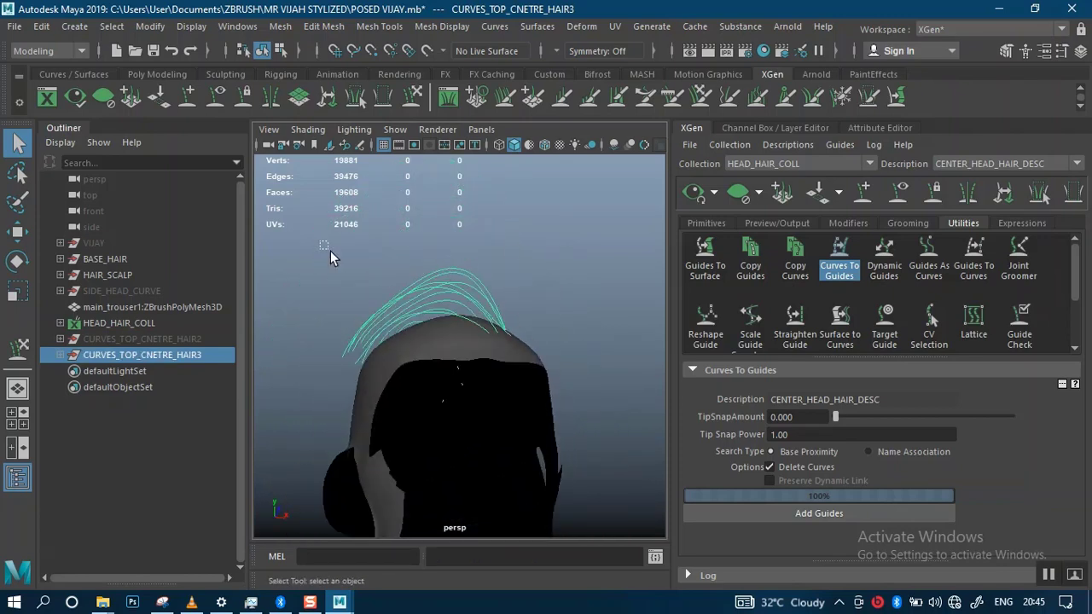
drag(427, 392, 428, 392)
key(ctrl+z)
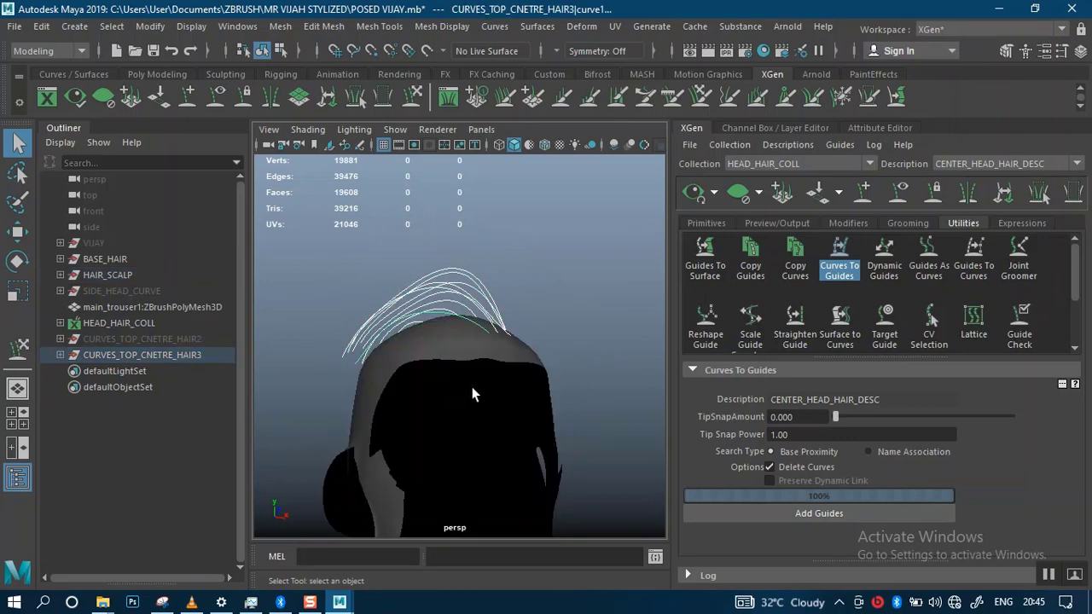
- Center the pivots of the selected CURVES_TOP_CNETRE_HAIR3 curves and adjust their rotation and position over the front of the scalp
key(e)
alt+drag(505, 332, 486, 349)
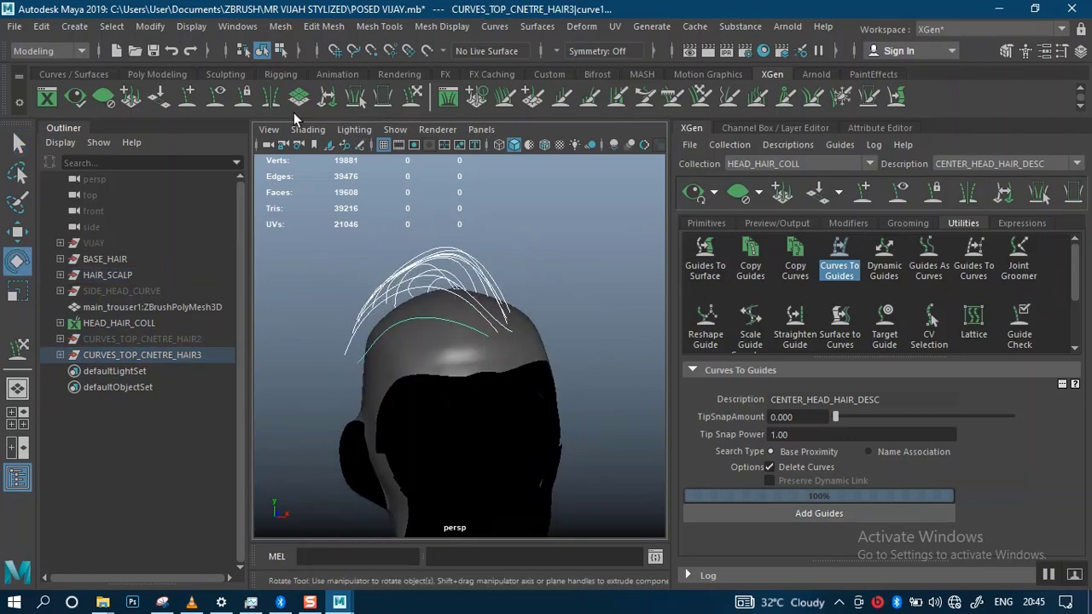
click(159, 74)
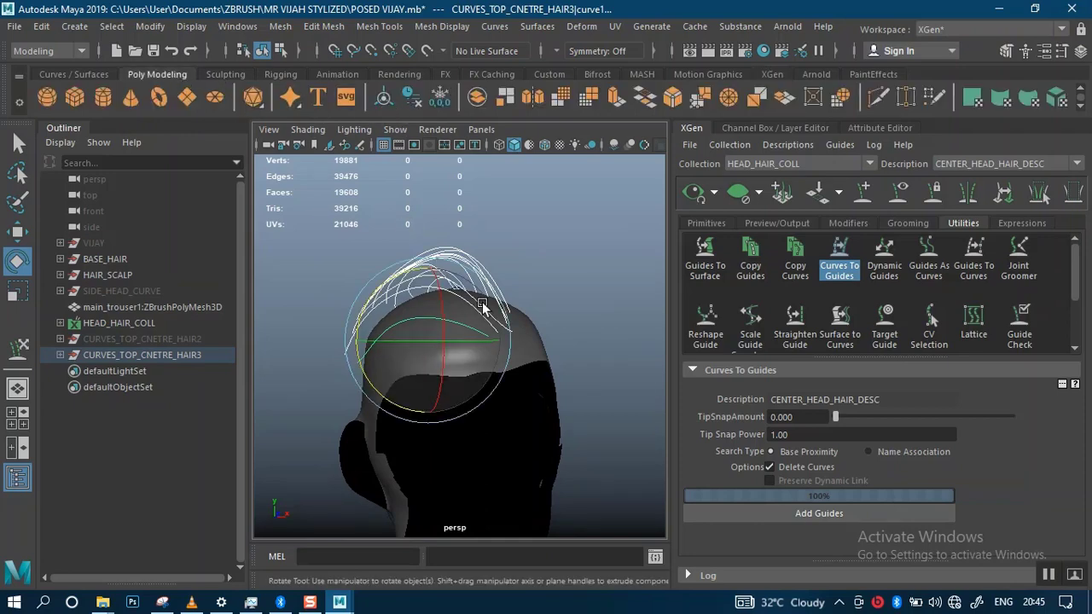
alt+drag(482, 305, 569, 329)
alt+drag(395, 244, 604, 456)
scroll(561, 382, up, 4)
ctrl+drag(484, 450, 620, 413)
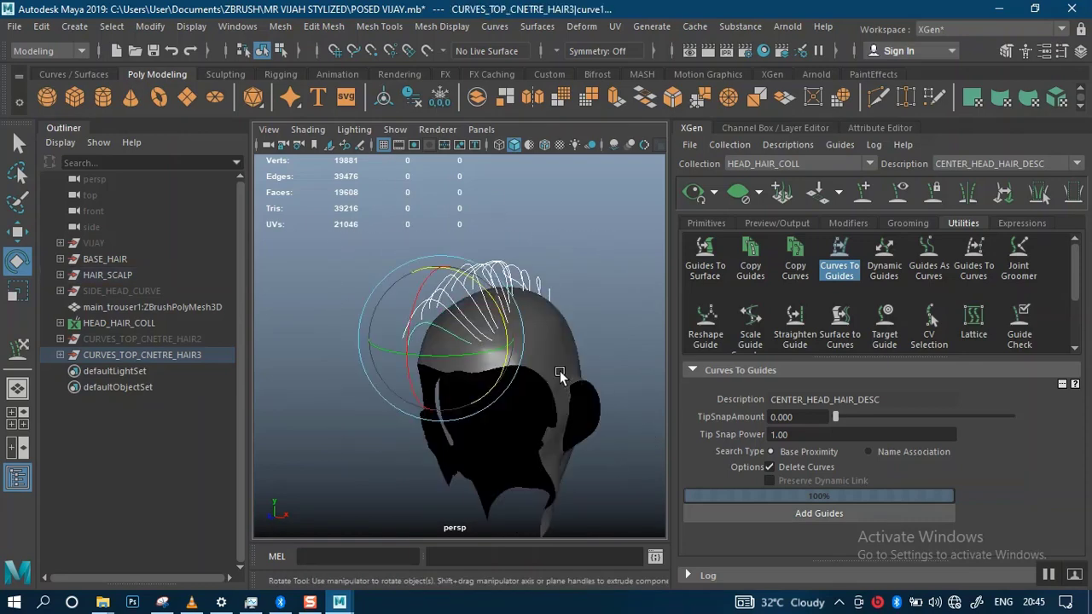
alt+drag(560, 370, 478, 366)
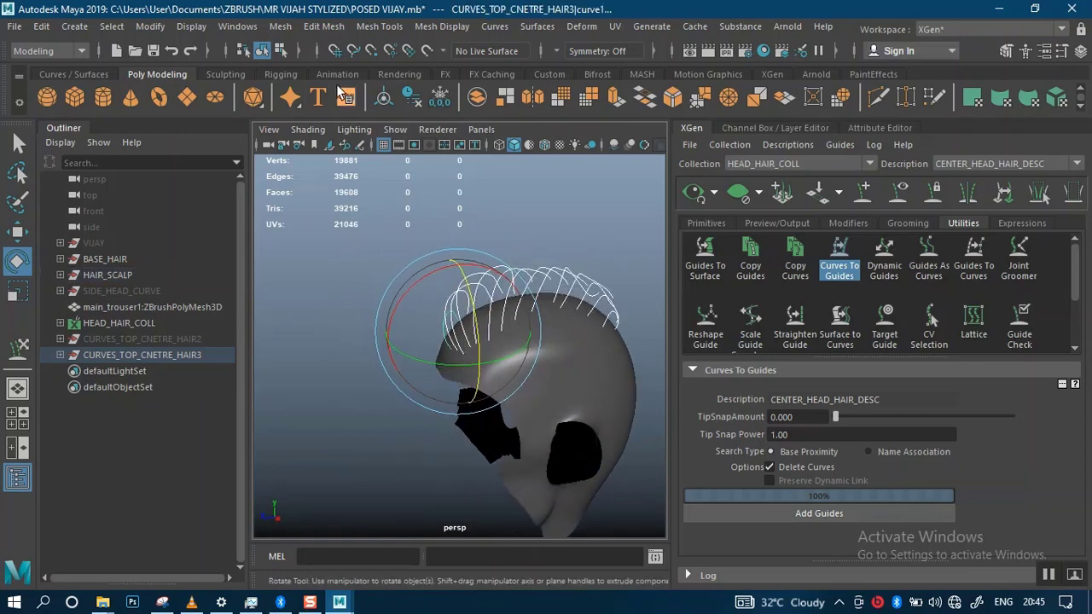
click(384, 96)
mouse_move(563, 307)
alt+mouse_down()
mouse_move(616, 305)
mouse_move(555, 321)
alt+mouse_up()
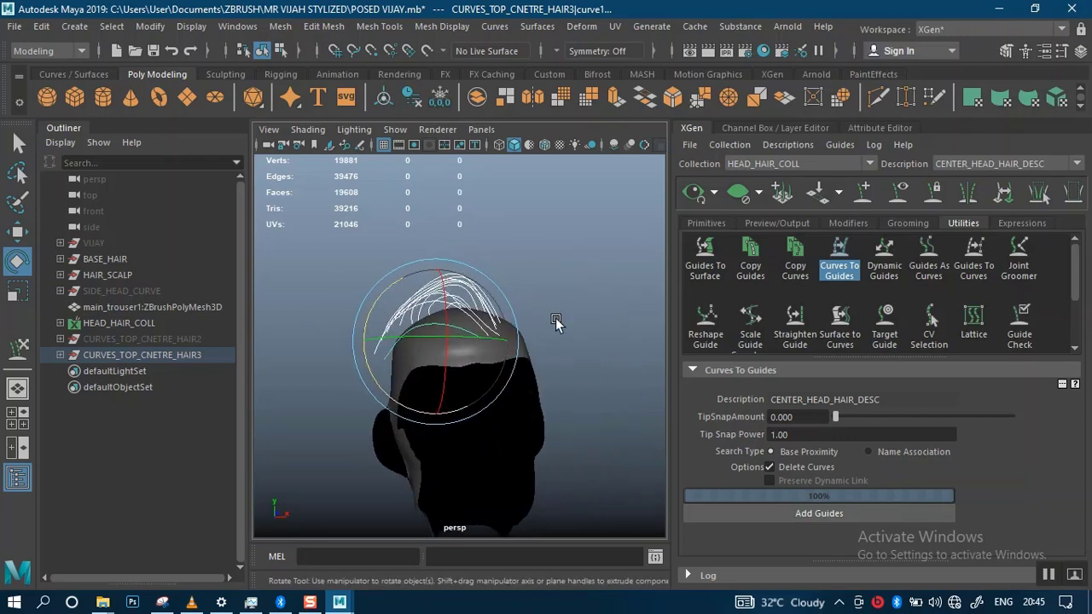
drag(513, 378, 477, 307)
key(w)
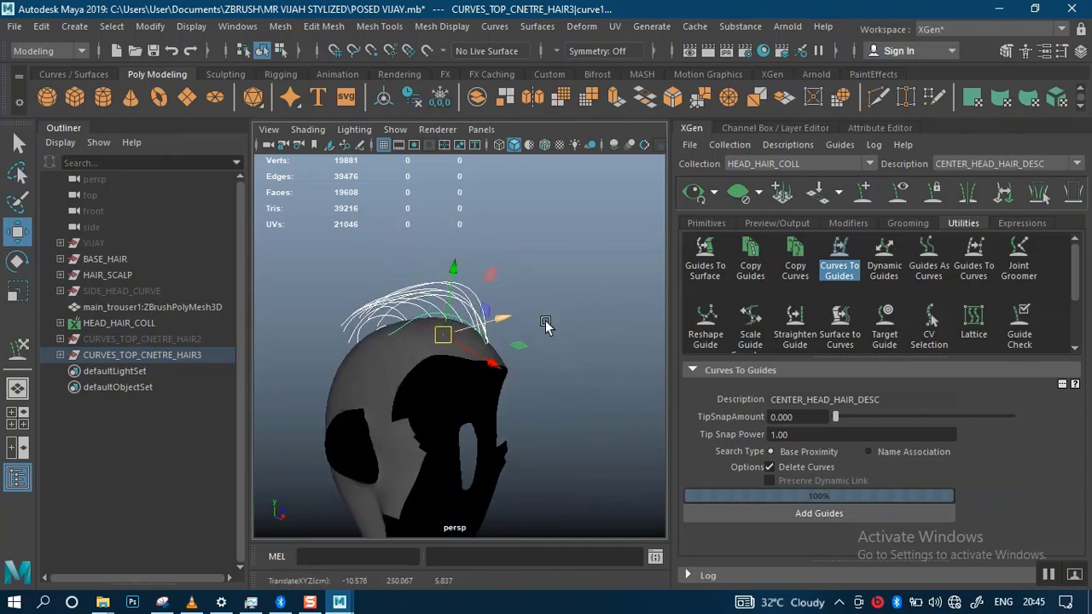
alt+drag(546, 327, 636, 290)
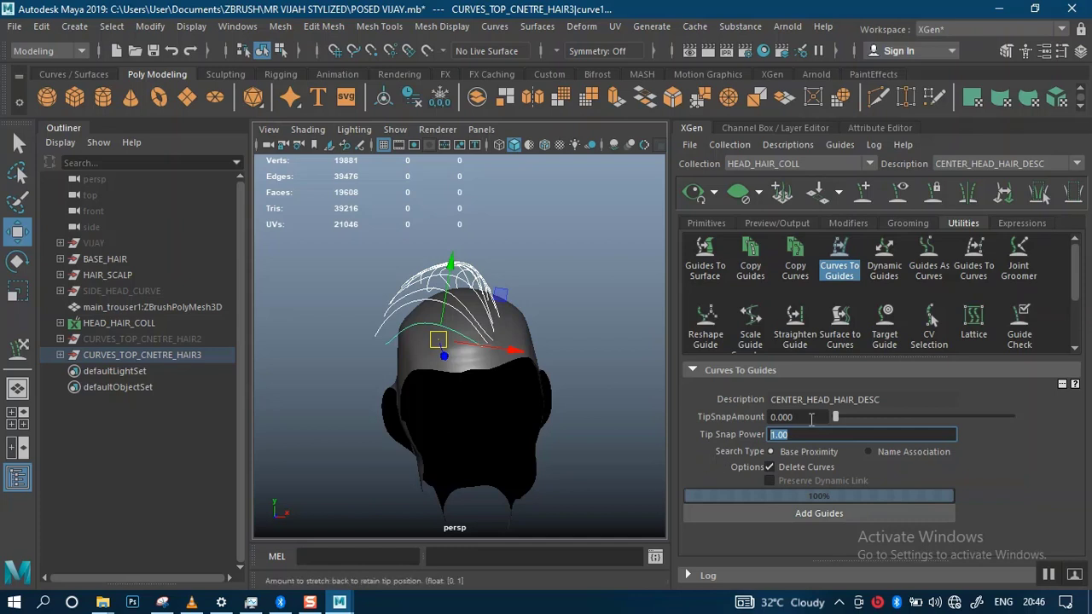
- Convert the selected curves to guides with a TipSnapAmount of 1 and a Tip Snap Power of 0
drag(839, 415, 957, 418)
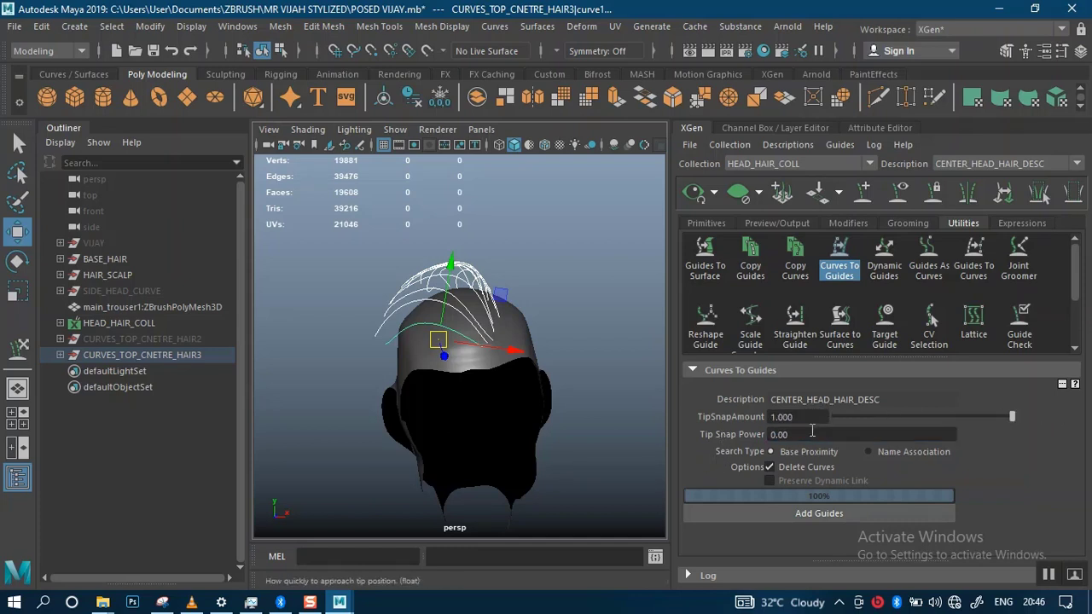
click(760, 511)
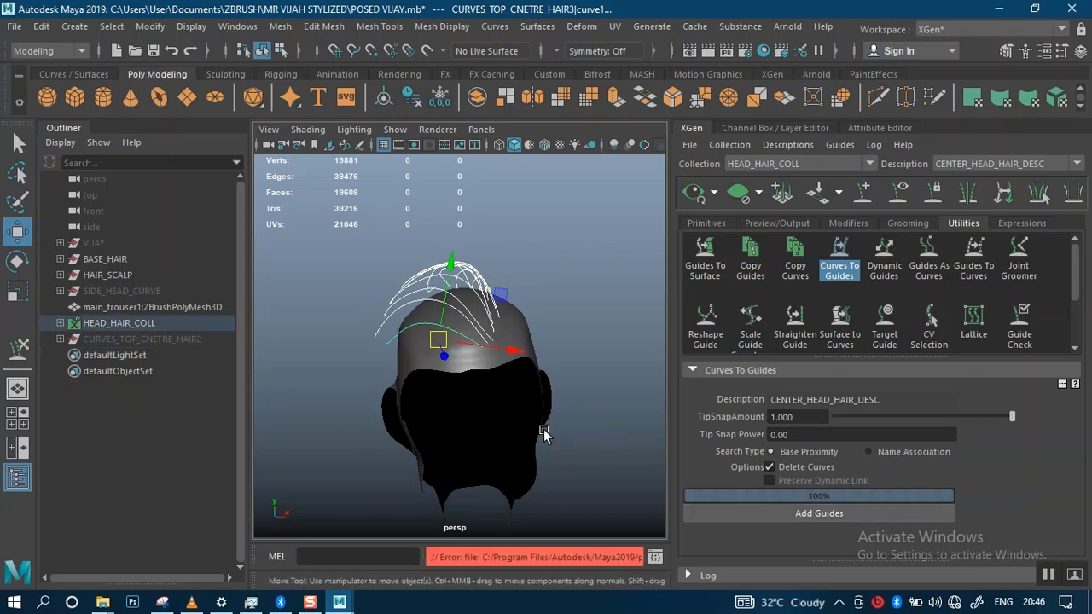
alt+right_drag(543, 416, 563, 388)
alt+drag(563, 388, 505, 335)
click(588, 354)
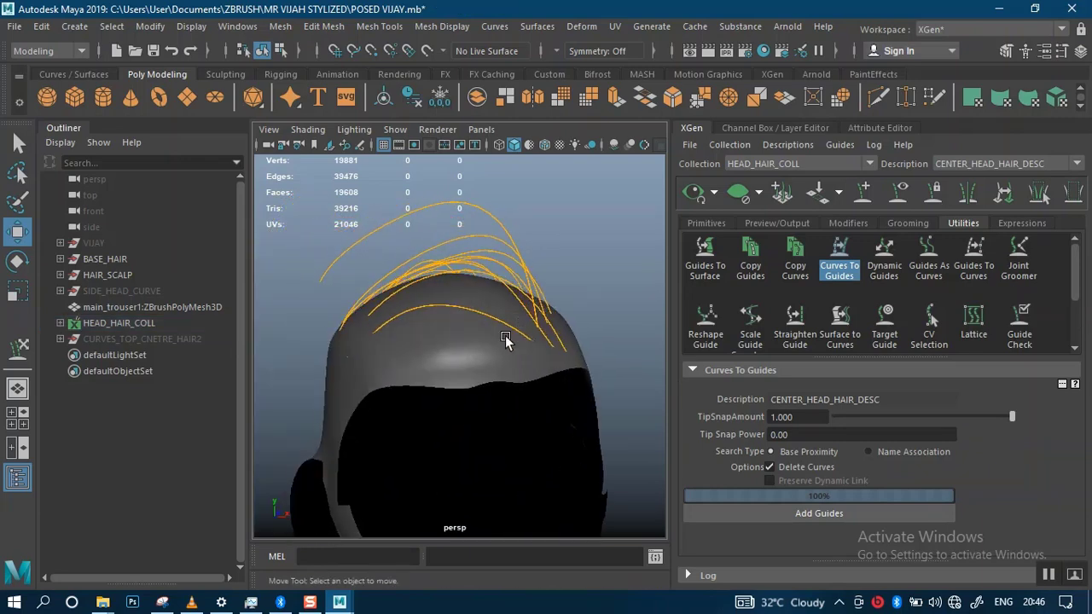
- Try to rotate a single converted guide on the side of the head, and undo the rotation and selection changes
click(468, 316)
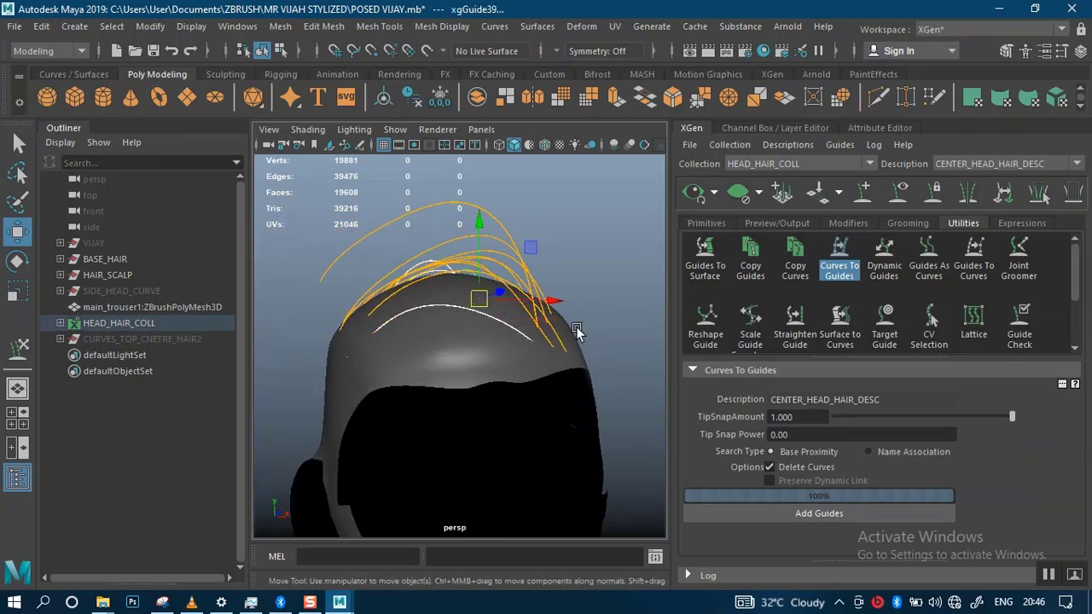
alt+drag(577, 331, 486, 331)
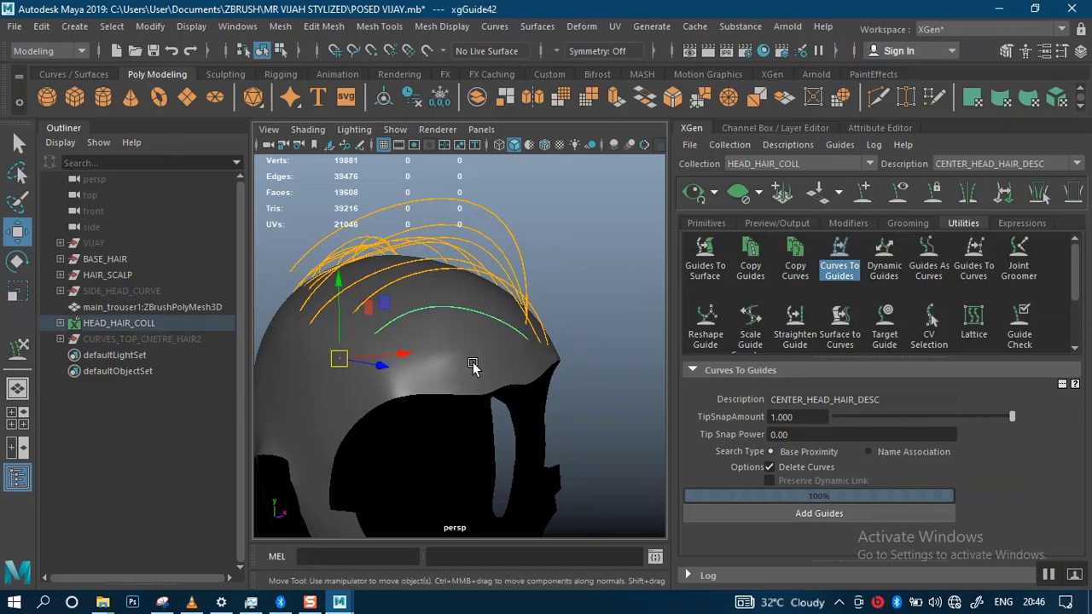
key(e)
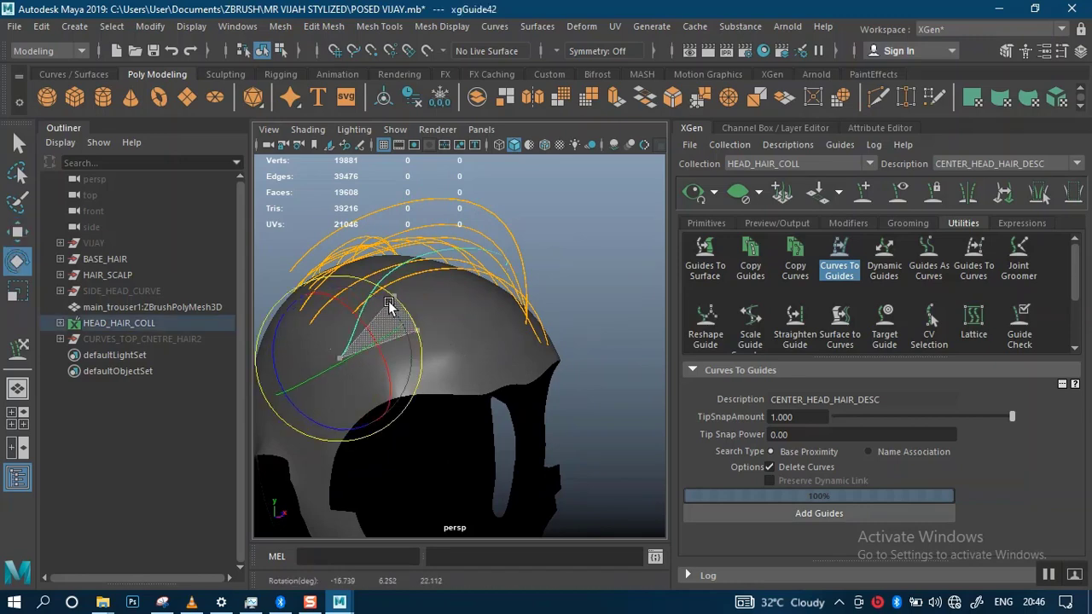
key(ctrl+z)
key(ctrl+z)
key(ctrl+z)
key(ctrl+z)
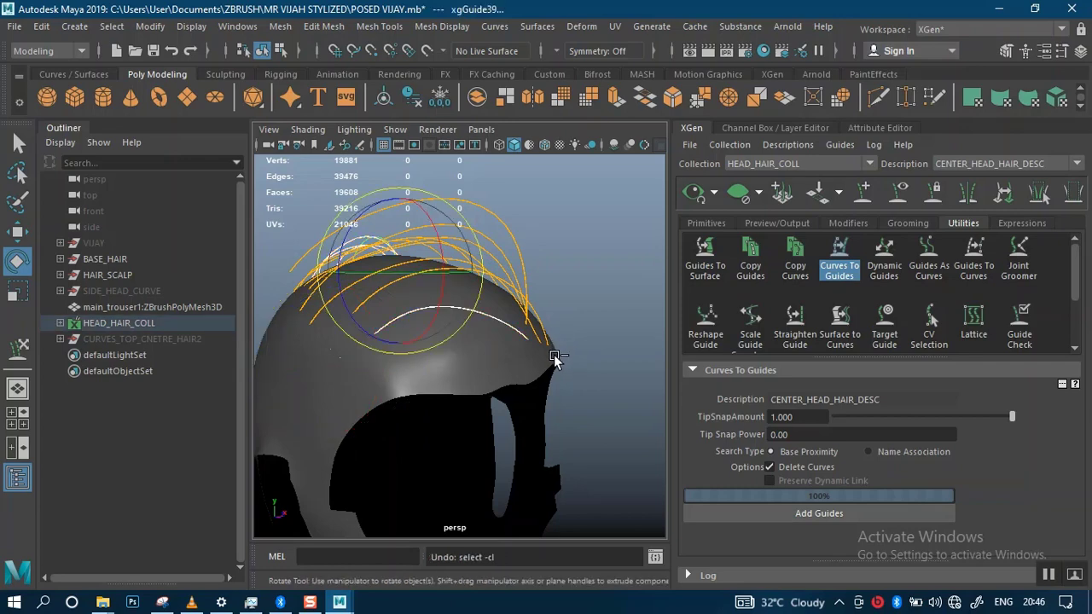
key(ctrl+z)
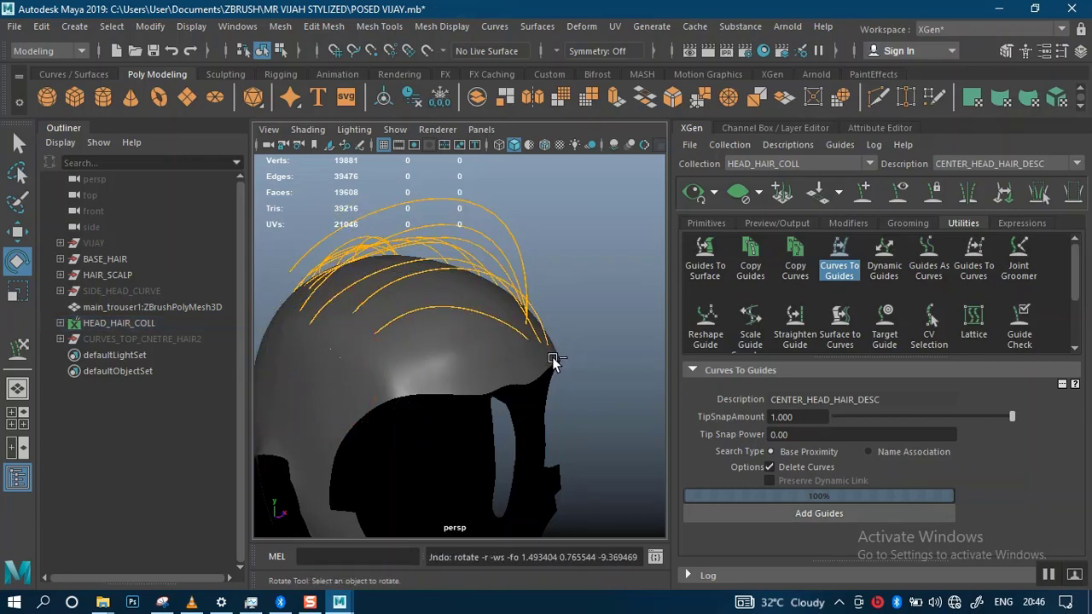
- Select all the newly converted center hair guides on top of the scalp
scroll(402, 256, down, 5)
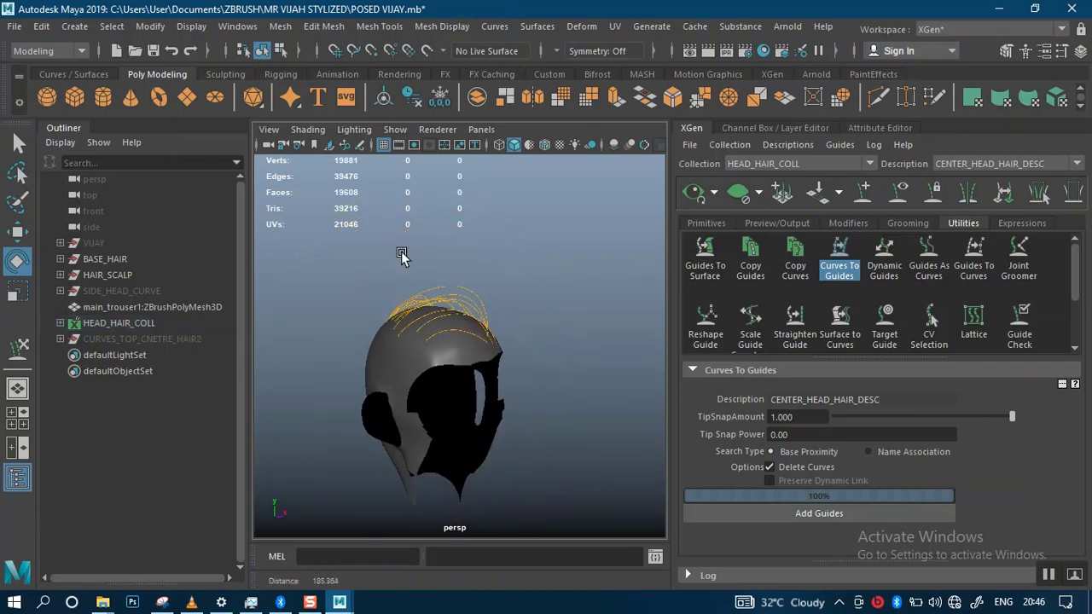
alt+drag(402, 256, 433, 385)
drag(498, 378, 529, 426)
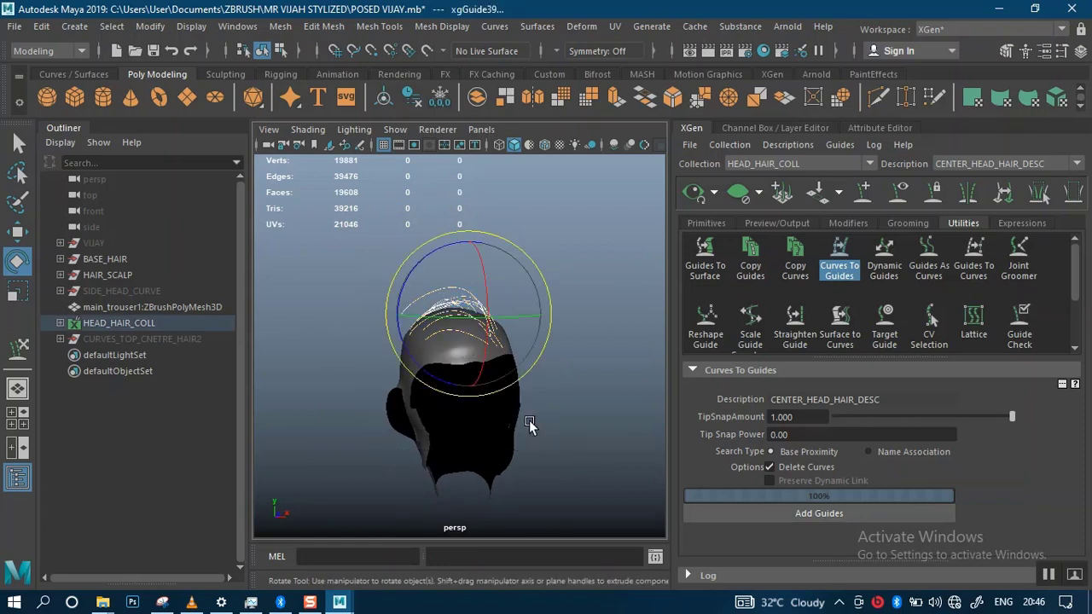
click(530, 419)
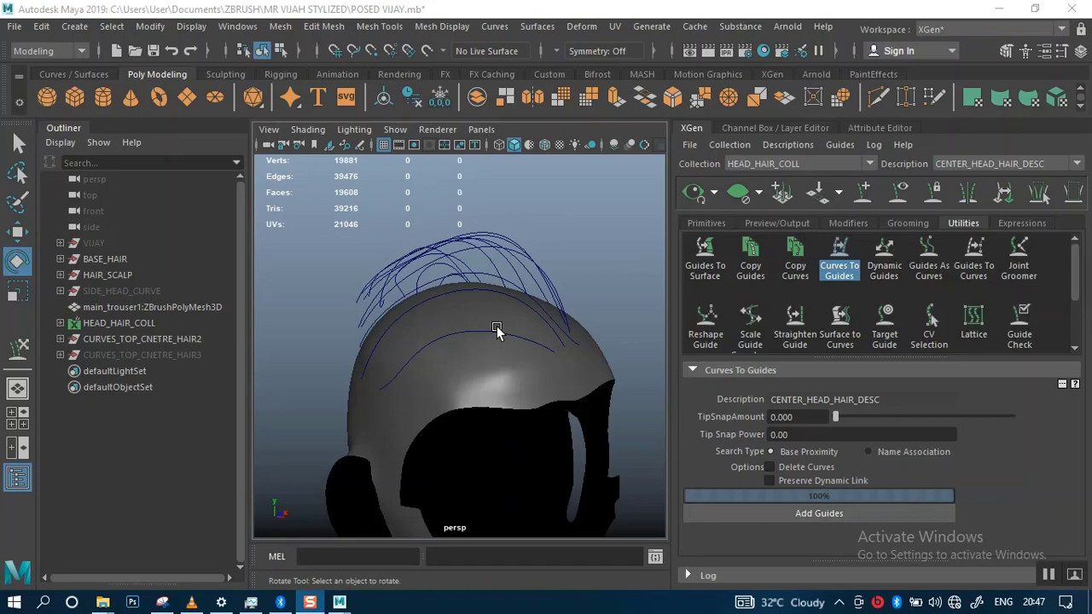
- Select all the CURVES_TOP_CNETRE_HAIR2 curves on top of the head, leaving the scalp out of the selection
alt+drag(496, 326, 434, 245)
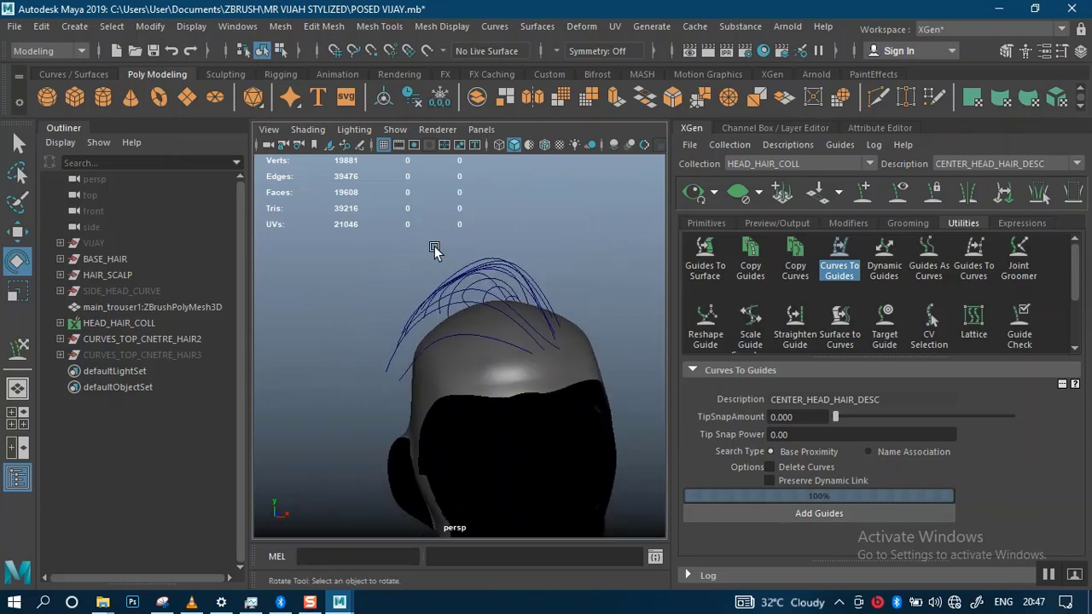
alt+drag(431, 313, 403, 243)
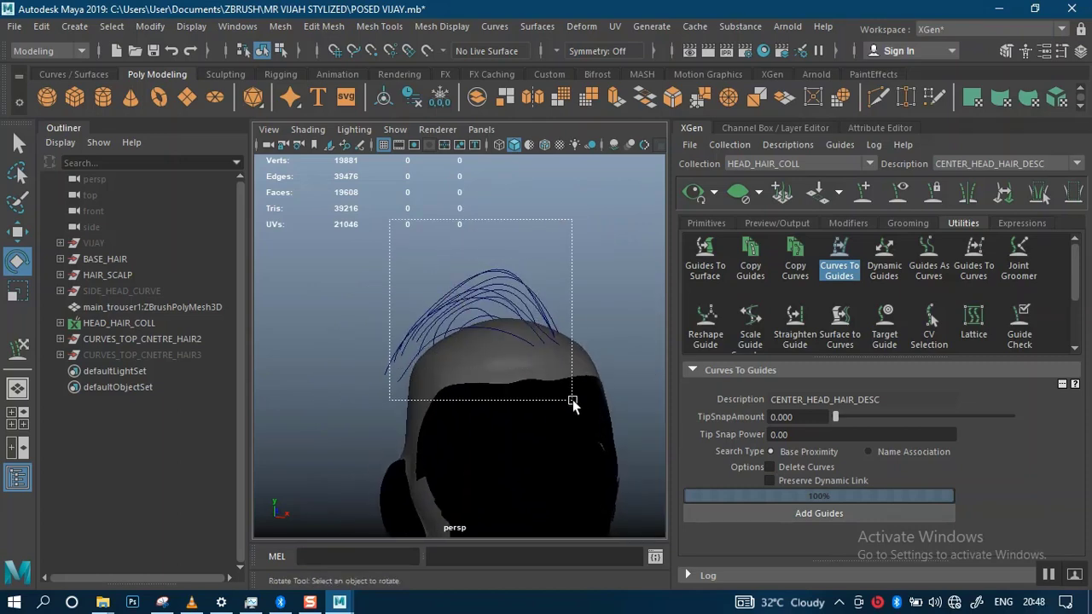
drag(572, 401, 582, 396)
ctrl+click(533, 442)
alt+right_drag(533, 442, 508, 265)
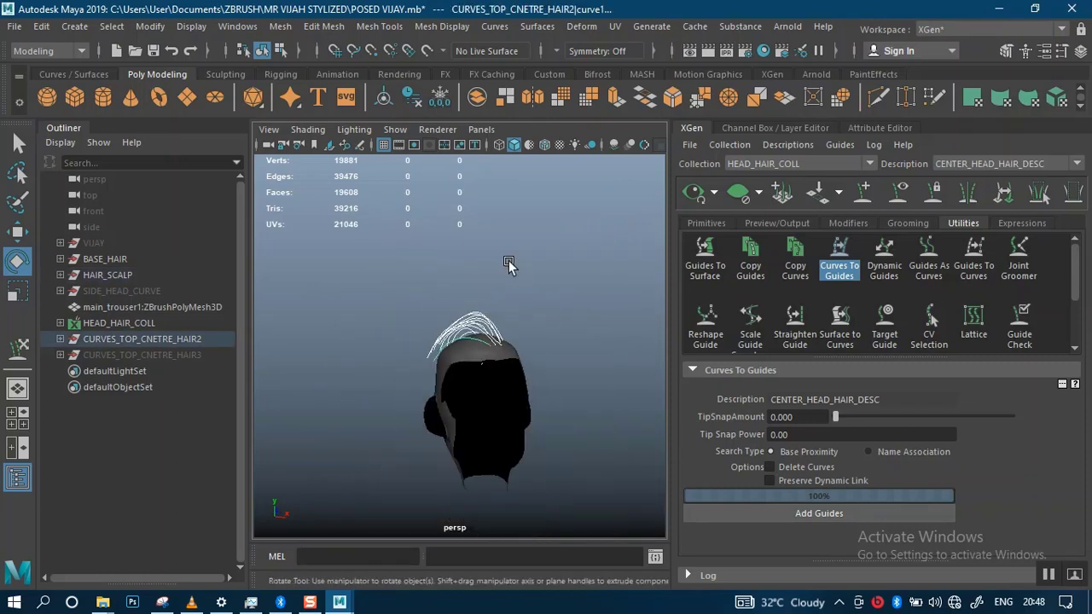
drag(525, 429, 584, 480)
ctrl+click(528, 414)
alt+right_drag(527, 414, 591, 499)
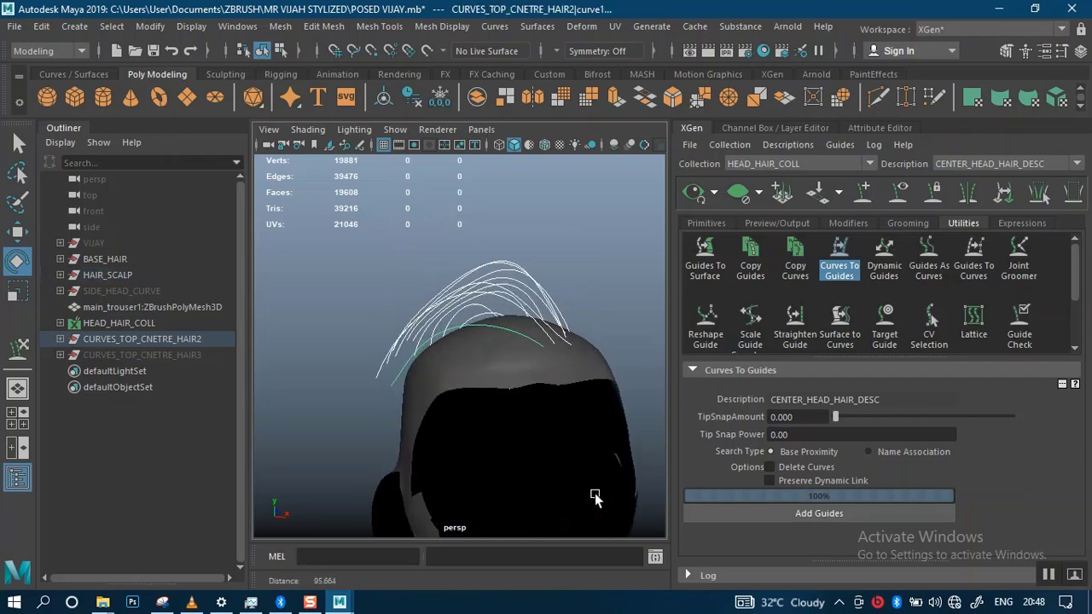
- Try to stretch the selected curves vertically by about 1.33, and undo the scaling
alt+drag(592, 499, 407, 233)
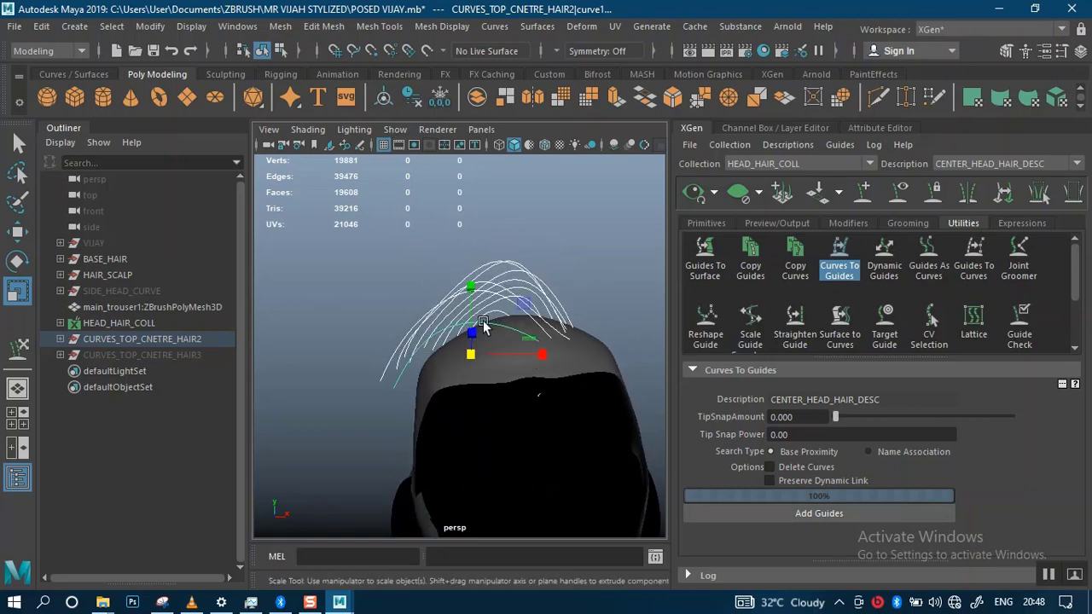
alt+drag(483, 326, 474, 271)
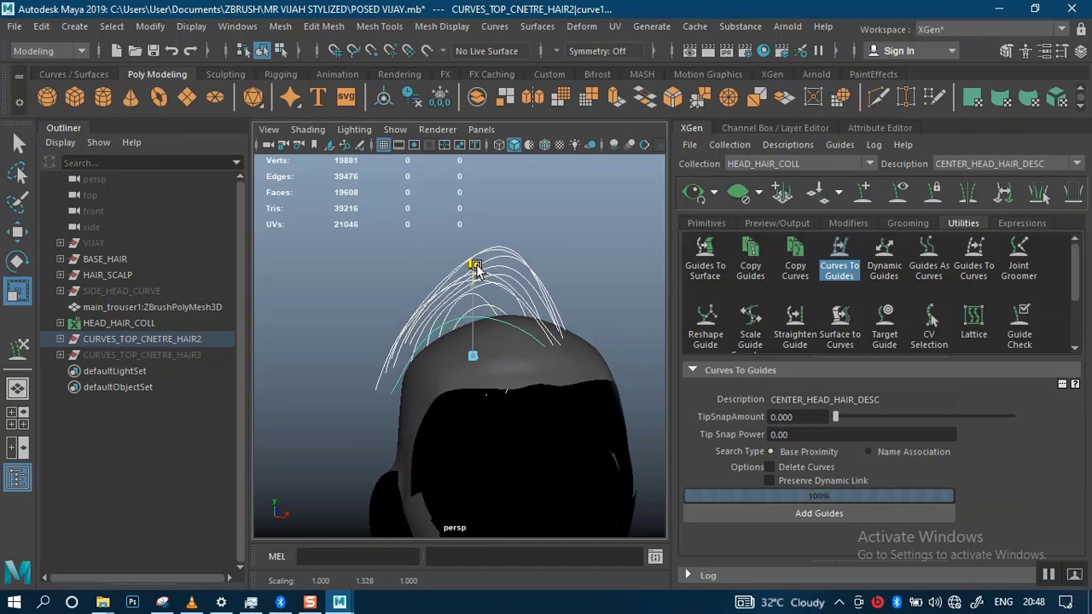
key(ctrl+z)
- Rotate and reposition the selected center hair curves so they arch toward the front of the scalp with their back ends raised
alt+drag(522, 358, 438, 299)
alt+right_drag(438, 298, 432, 290)
alt+drag(432, 290, 431, 324)
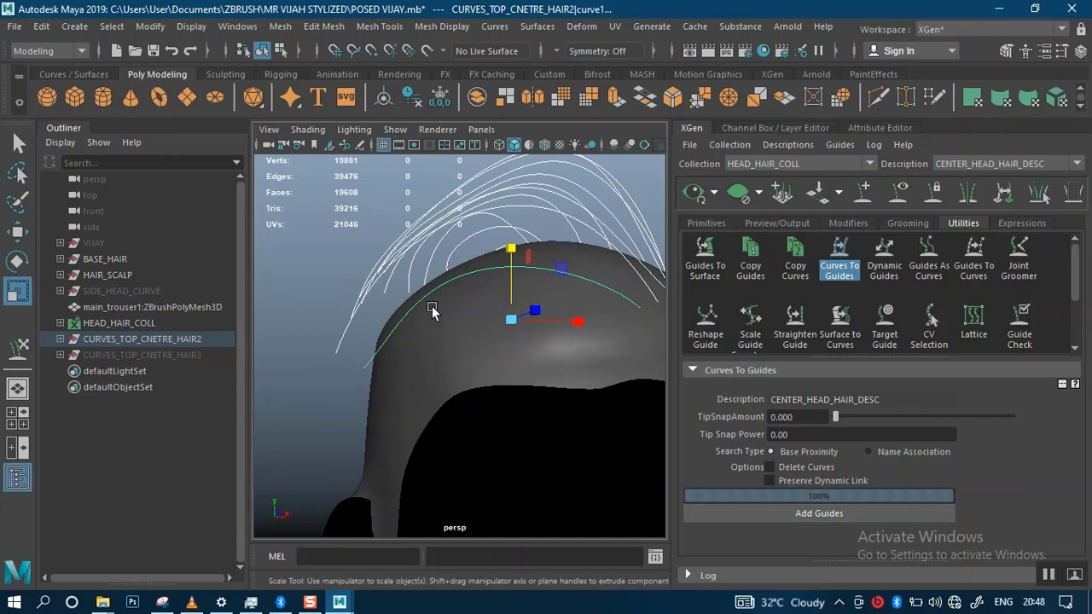
key(e)
drag(587, 293, 586, 335)
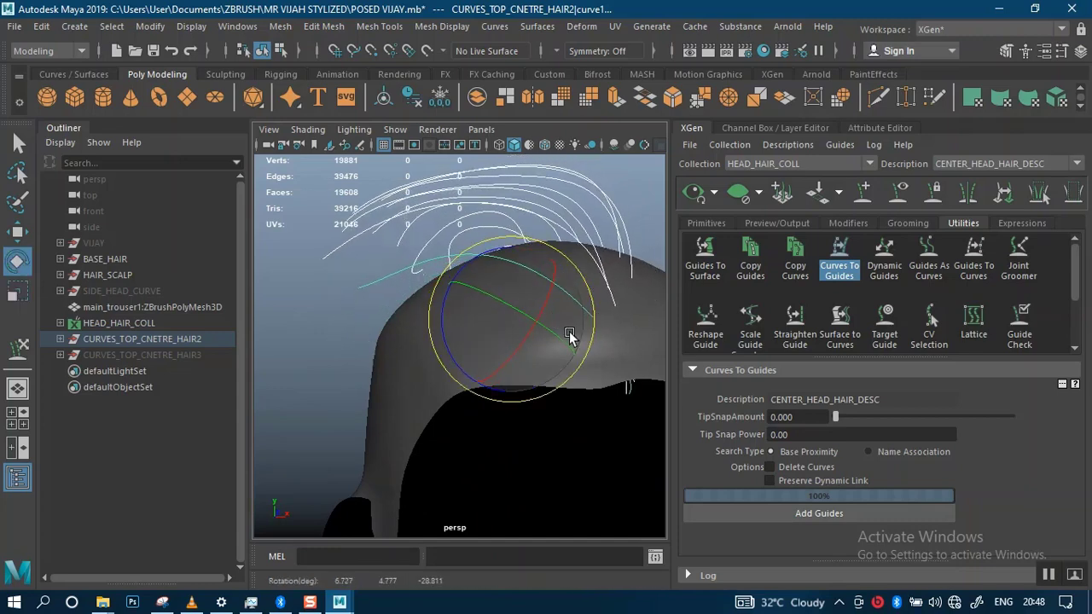
key(r)
drag(546, 255, 553, 255)
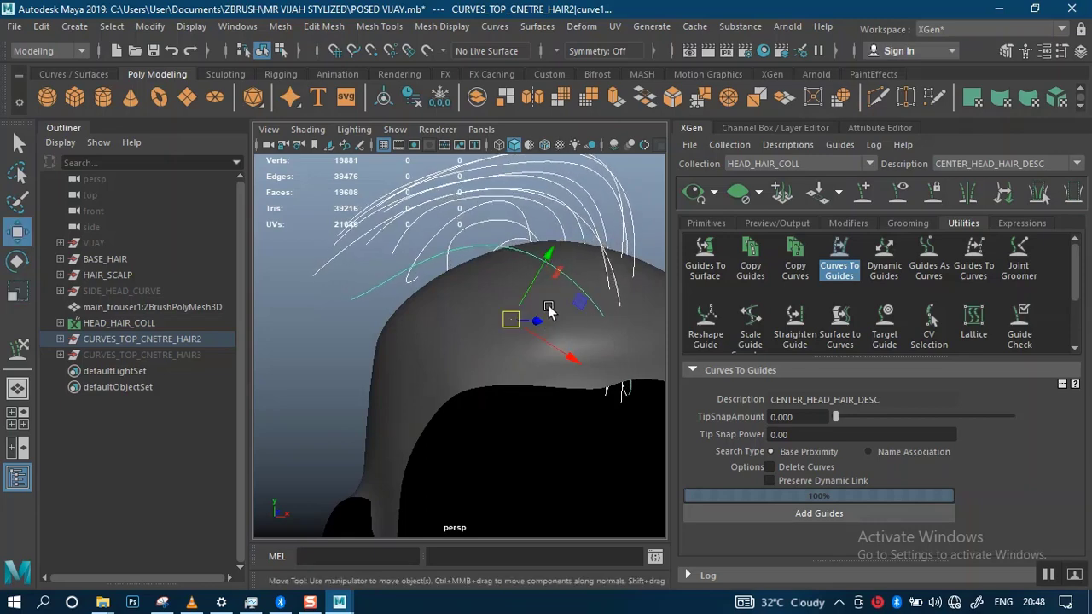
drag(538, 271, 395, 300)
key(e)
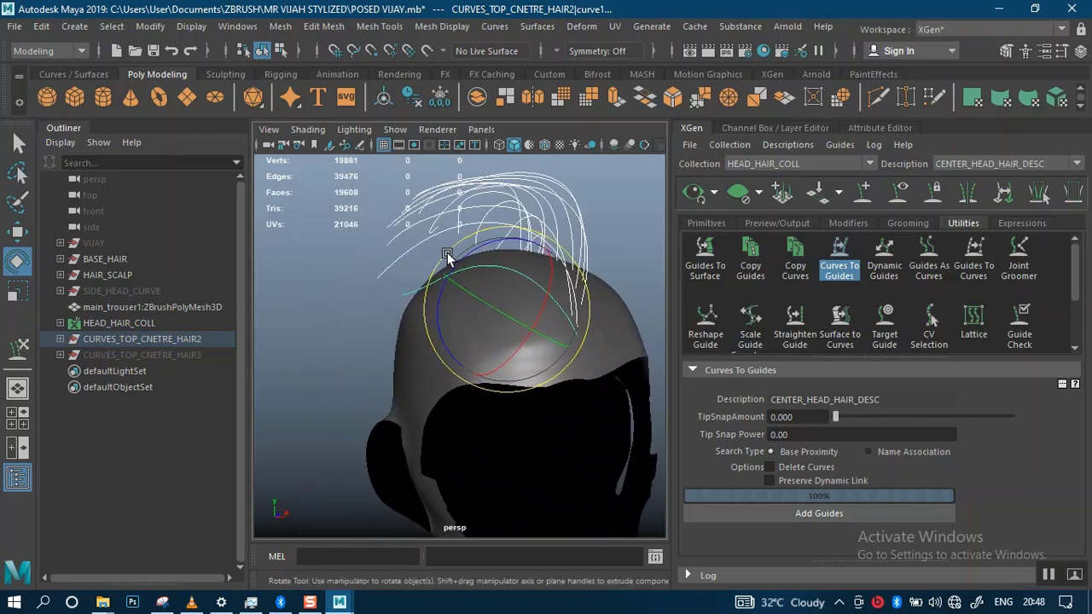
drag(447, 255, 518, 208)
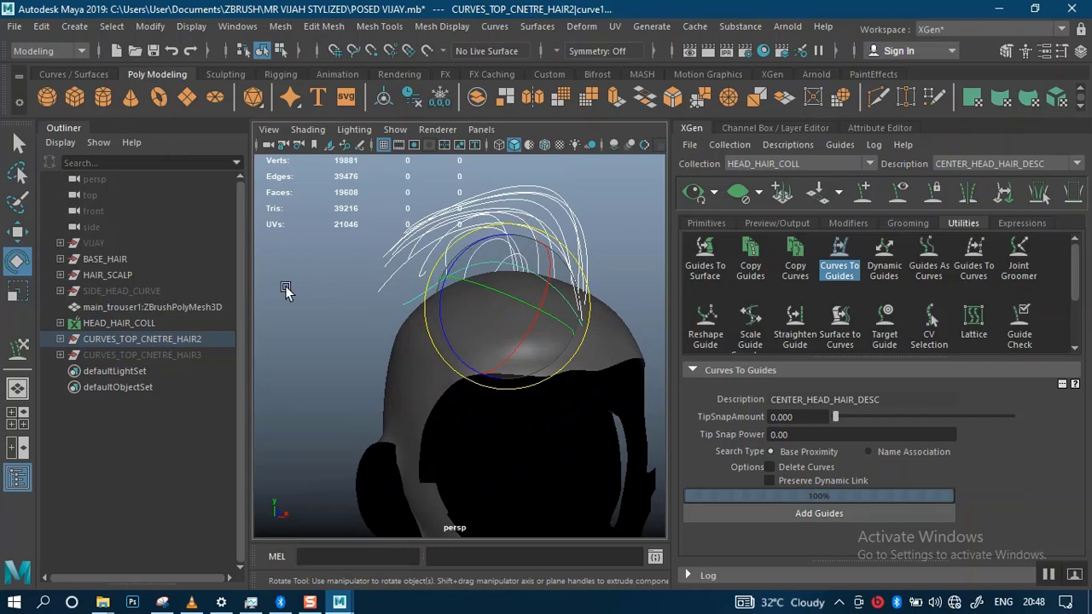
- Duplicate the CURVES_TOP_CNETRE_HAIR2 group, hide the copy as a backup and select the original group
click(158, 341)
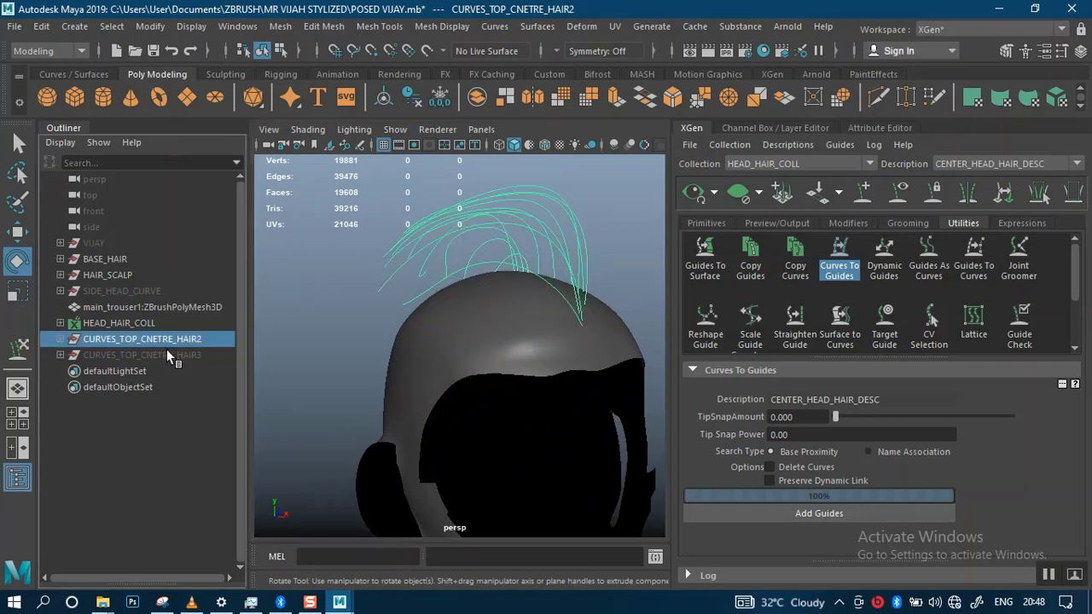
key(ctrl+d)
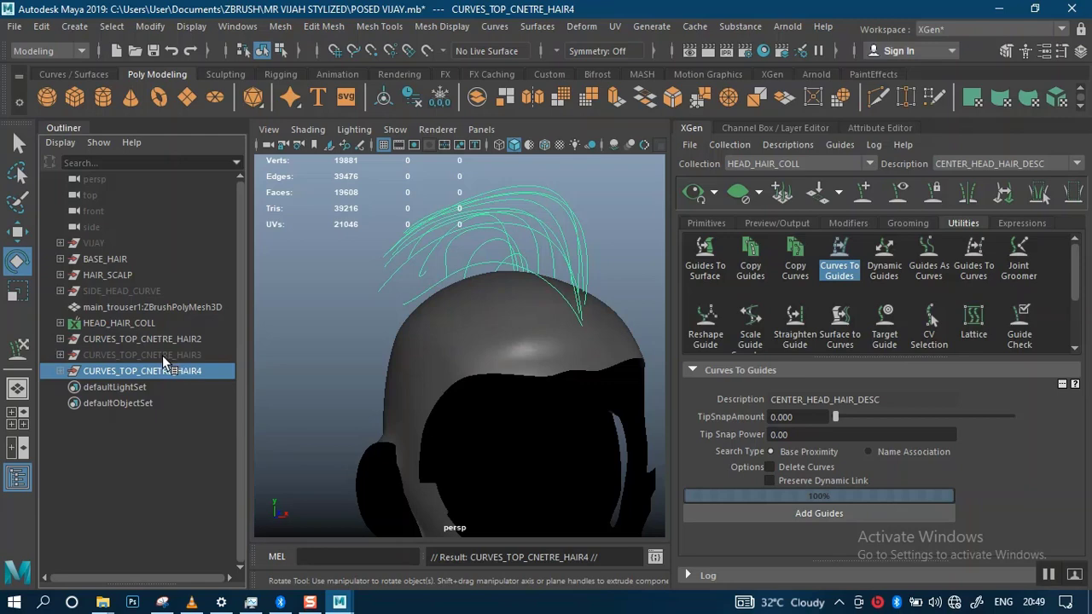
key(ctrl+h)
click(158, 339)
scroll(401, 264, down, 3)
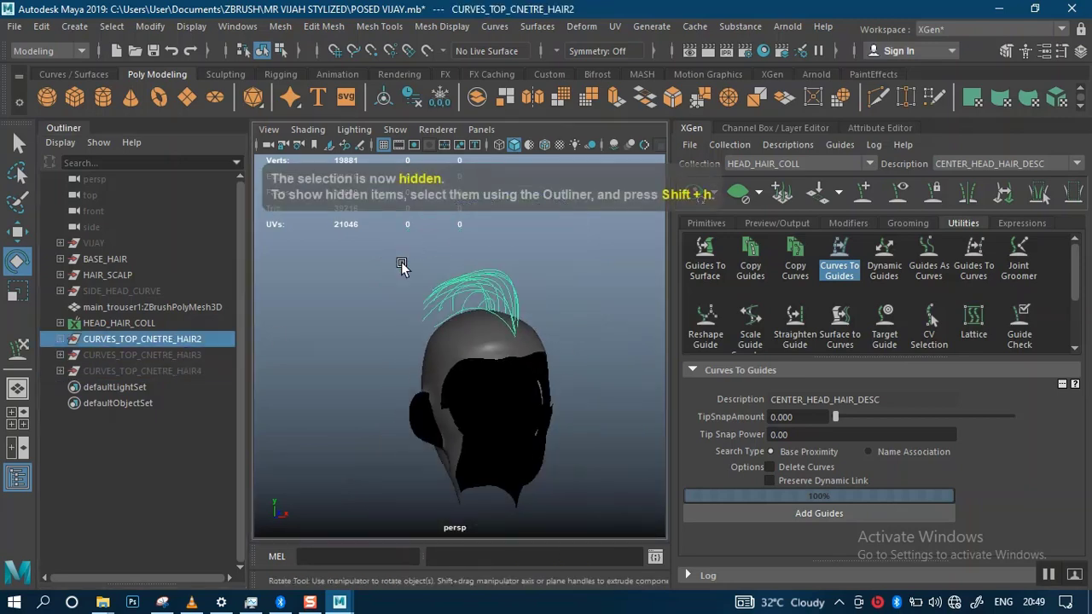
- Select only the CURVES_TOP_CNETRE_HAIR2 curves and convert them to guides with TipSnapAmount 0, Tip Snap Power 0 and Delete Curves off
drag(551, 384, 549, 386)
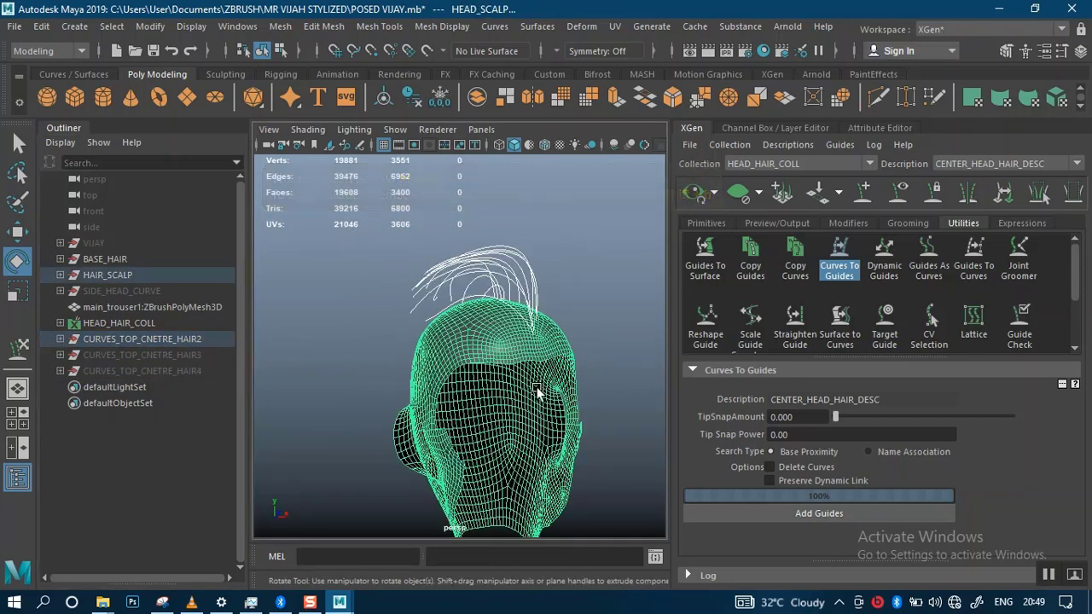
key(ctrl+z)
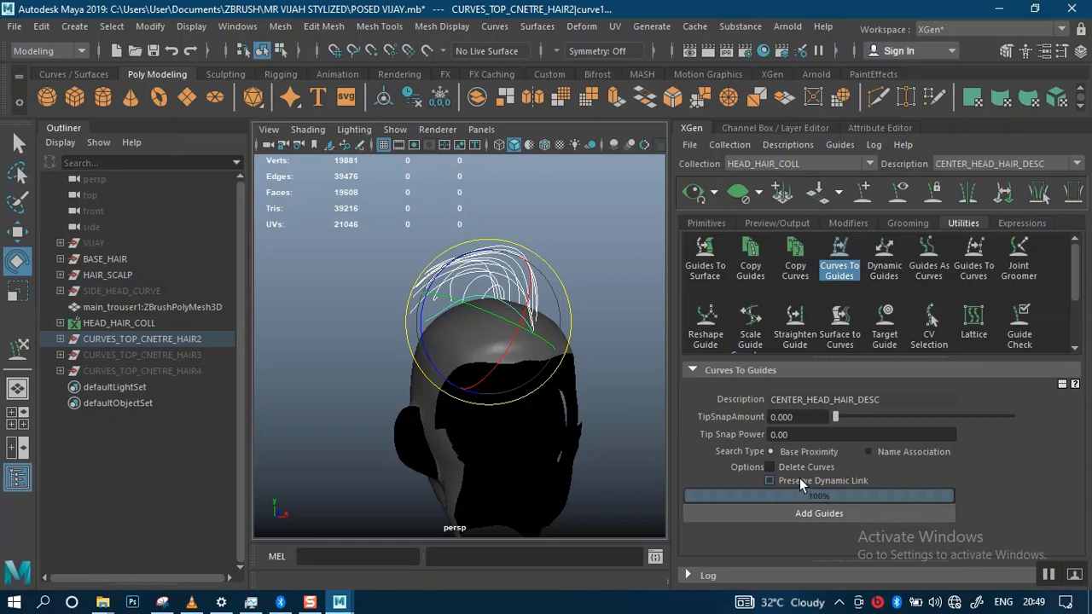
click(796, 512)
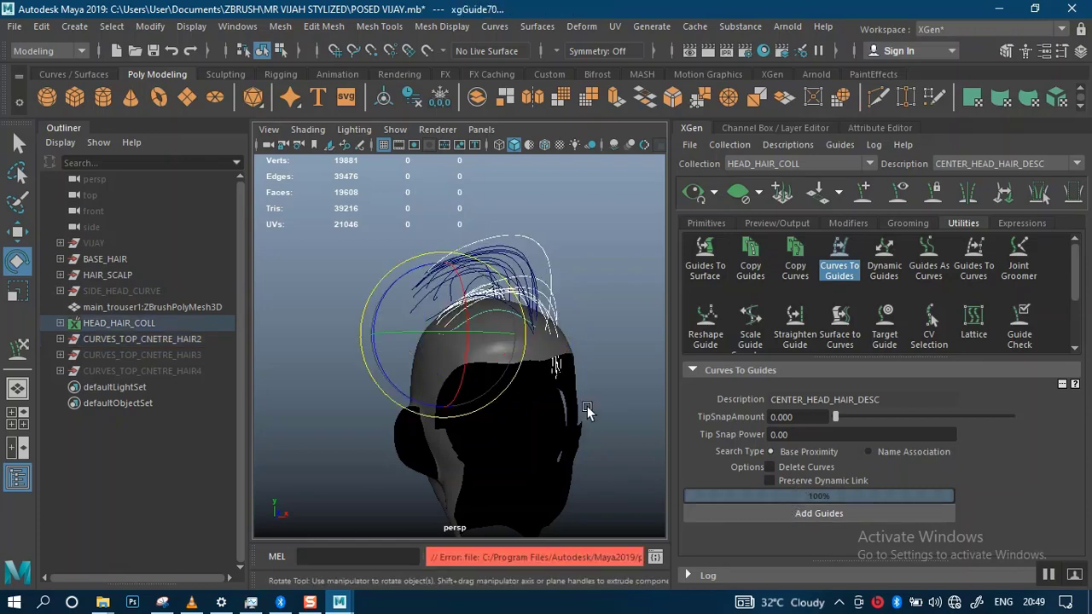
- Examine the newly converted center guides from several angles and remove them from the scalp
alt+drag(587, 406, 488, 263)
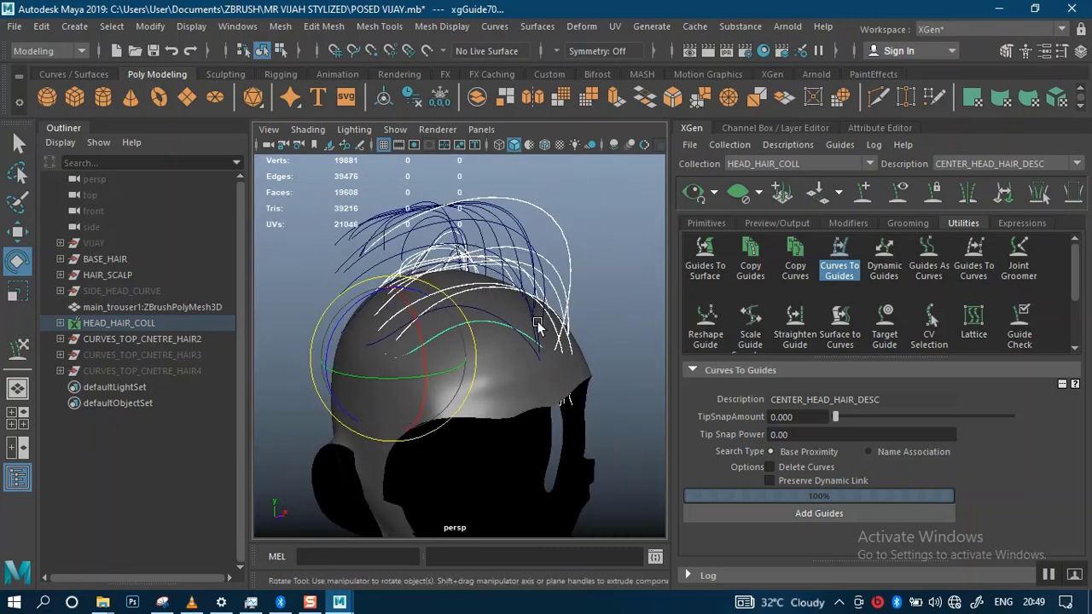
alt+drag(538, 325, 413, 319)
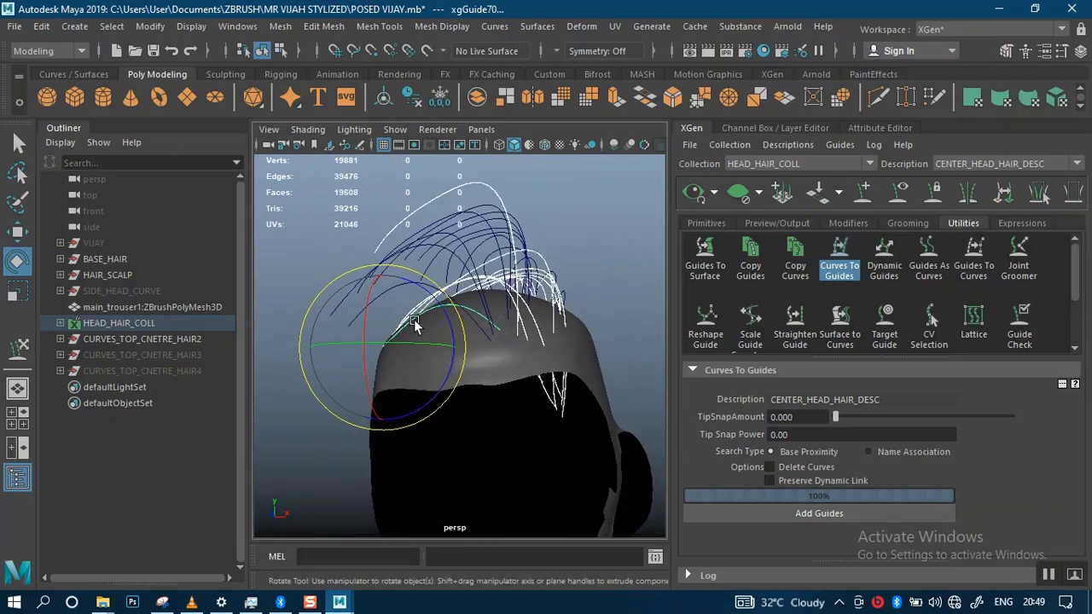
click(300, 314)
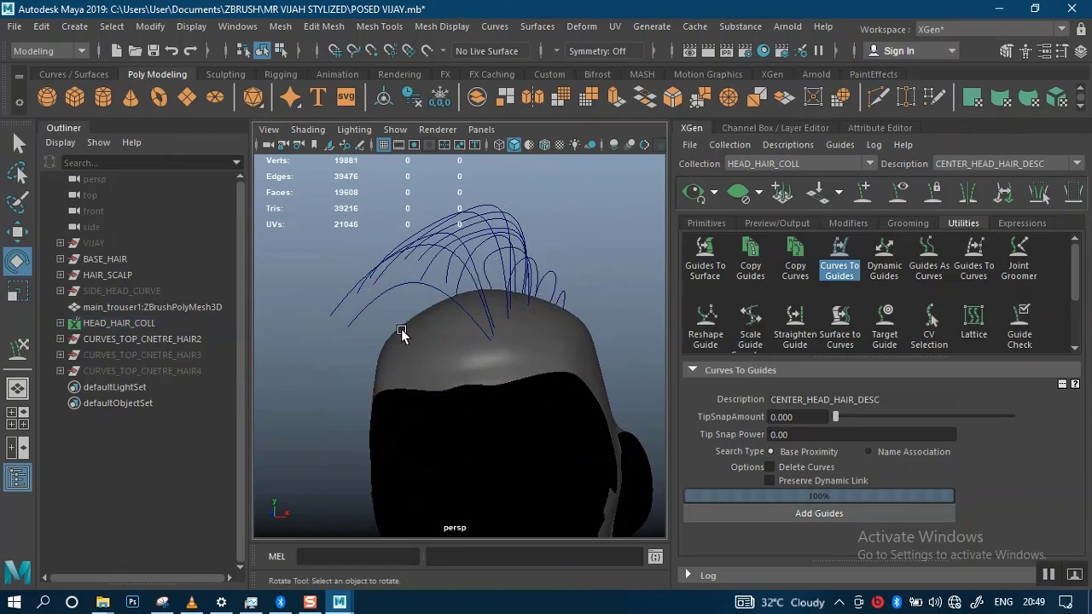
- Select all CURVES_TOP_CNETRE_HAIR2 curves without the scalp mesh and freeze their transformations
mouse_move(401, 328)
alt+mouse_down()
mouse_move(457, 317)
mouse_move(424, 337)
mouse_move(418, 315)
alt+mouse_up()
click(516, 368)
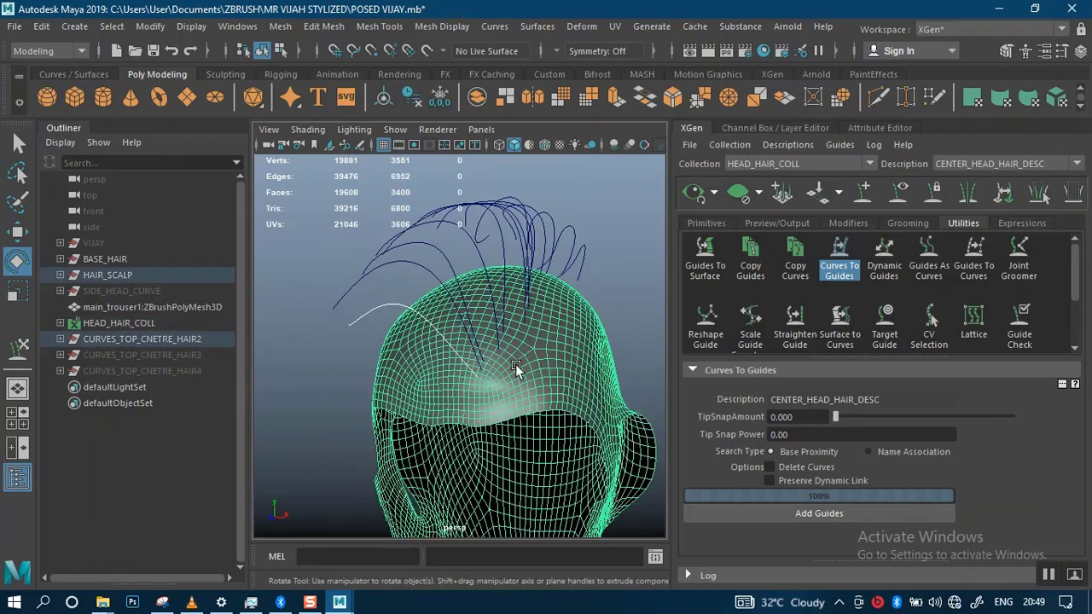
alt+drag(545, 334, 621, 447)
ctrl+click(563, 485)
key(q)
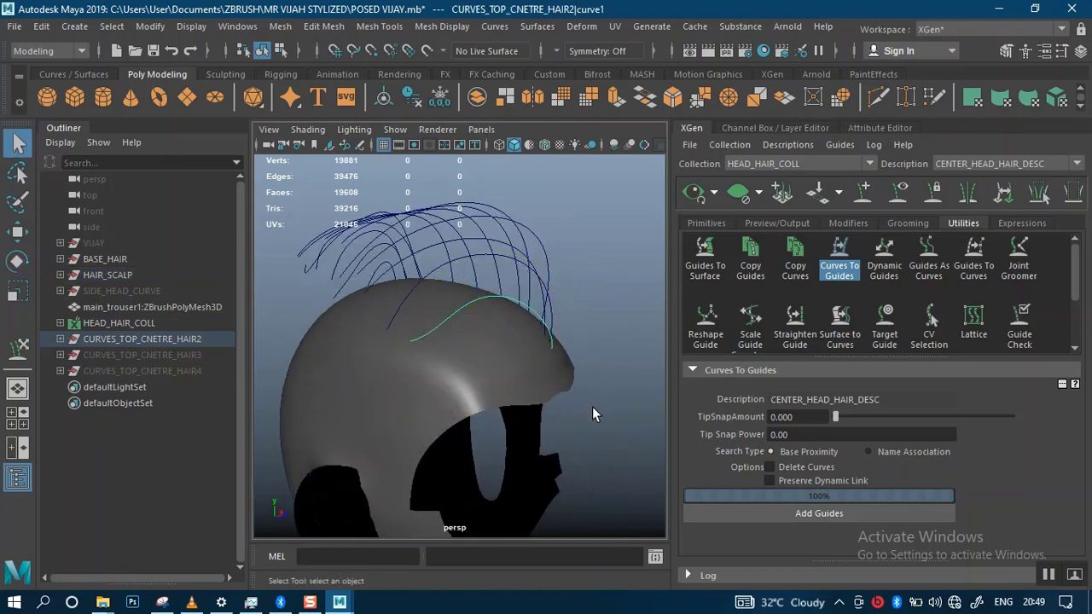
alt+right_drag(580, 398, 487, 249)
alt+drag(488, 248, 428, 269)
shift+click(525, 464)
click(417, 331)
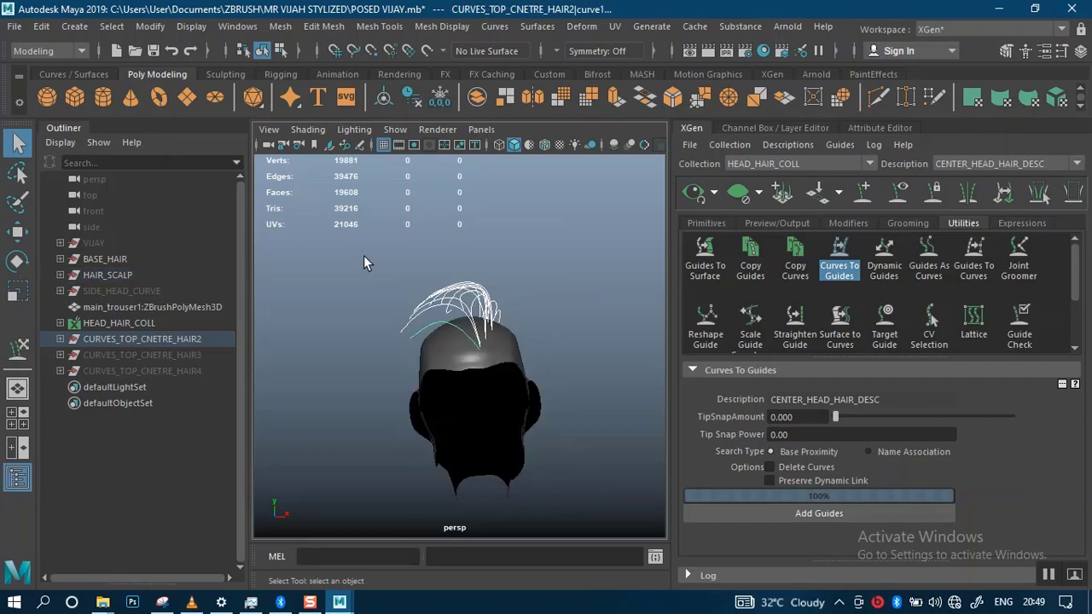
click(149, 26)
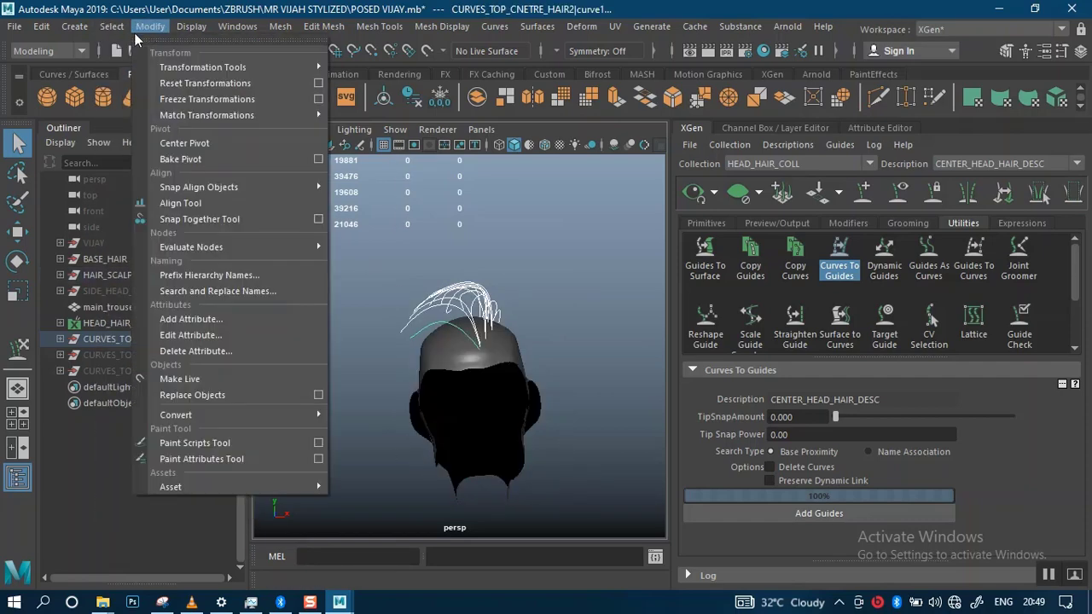
click(193, 98)
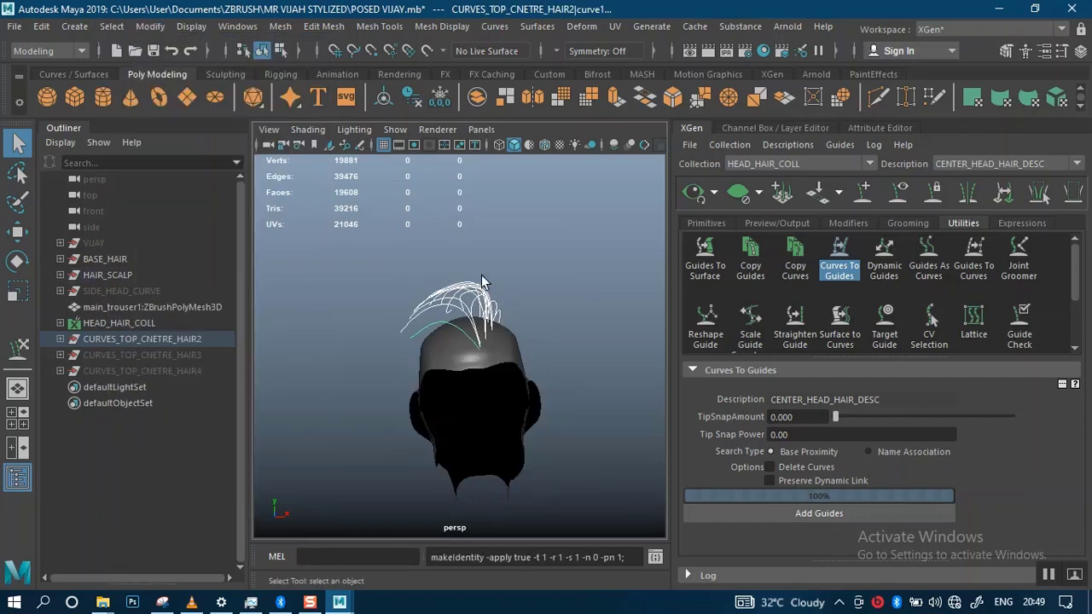
click(570, 288)
scroll(532, 236, up, 8)
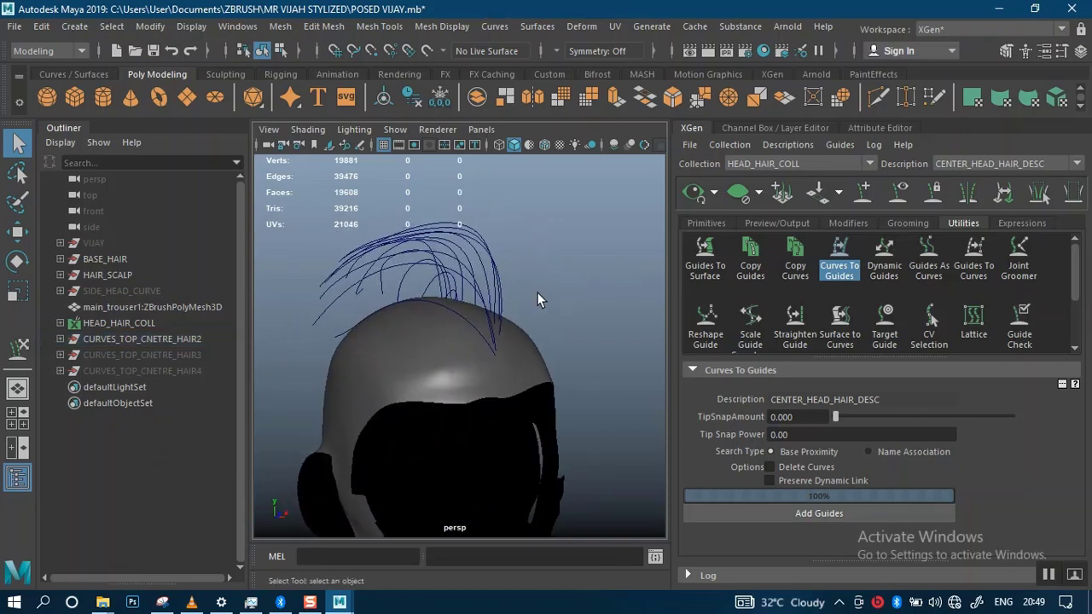
- Try converting only the frontmost center curve to a guide with TipSnapAmount 0, and remove the resulting guide
alt+drag(537, 293, 336, 307)
click(337, 310)
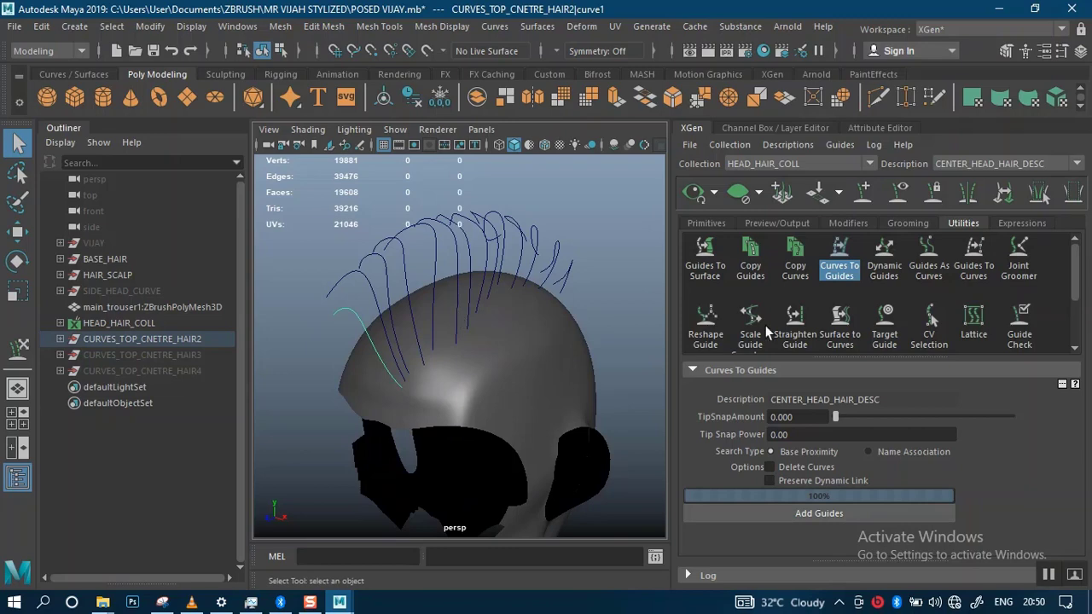
click(817, 515)
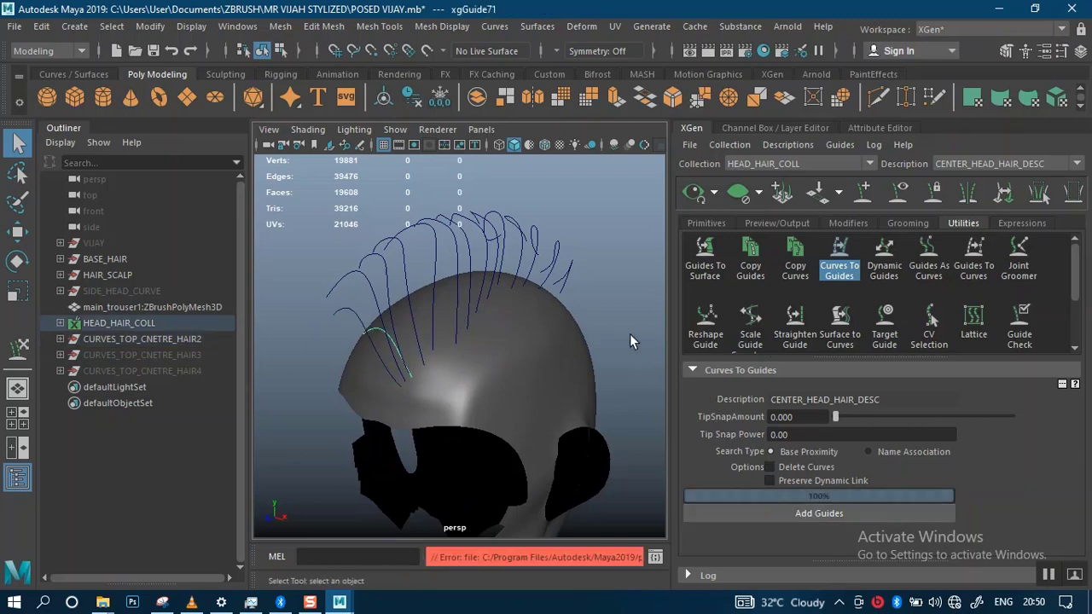
alt+drag(629, 341, 539, 320)
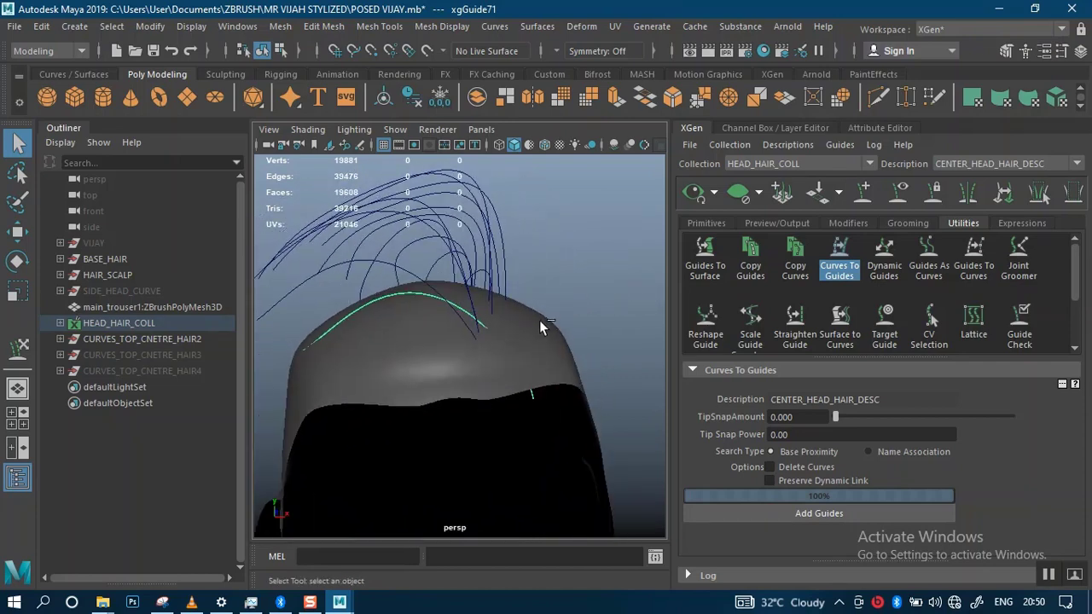
click(540, 321)
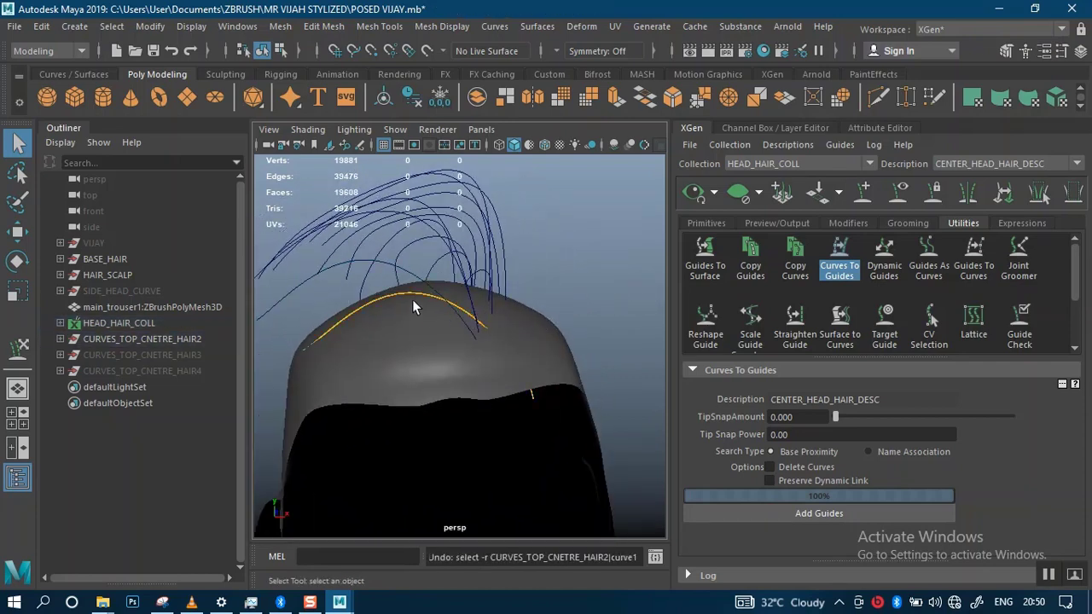
click(555, 291)
alt+drag(577, 295, 493, 300)
- Try converting the frontmost center curve to a guide with TipSnapAmount 1, and delete the resulting guide
click(408, 352)
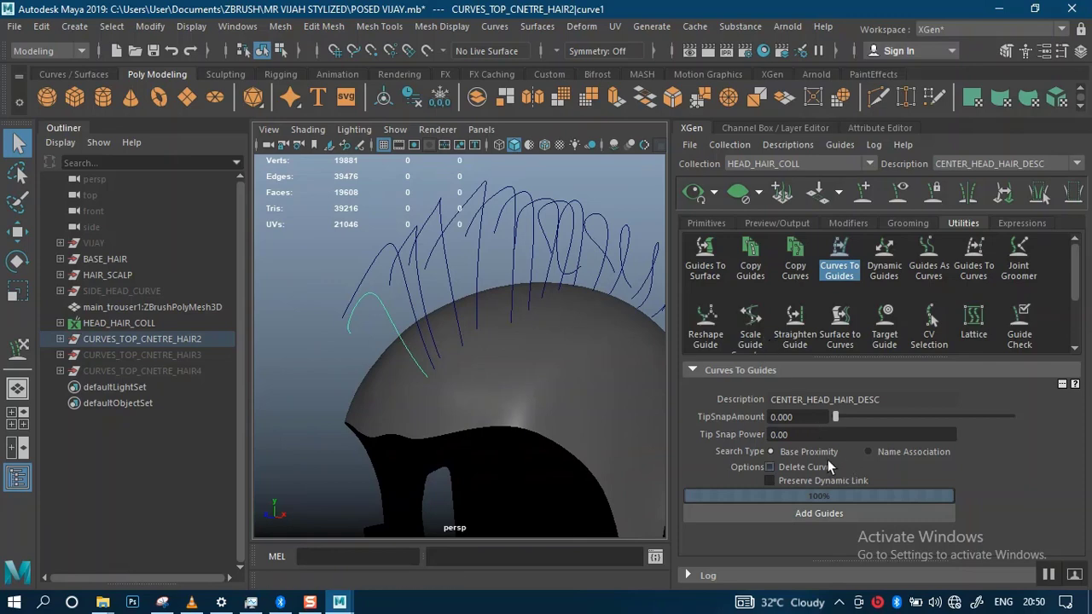
drag(836, 412, 999, 411)
click(819, 512)
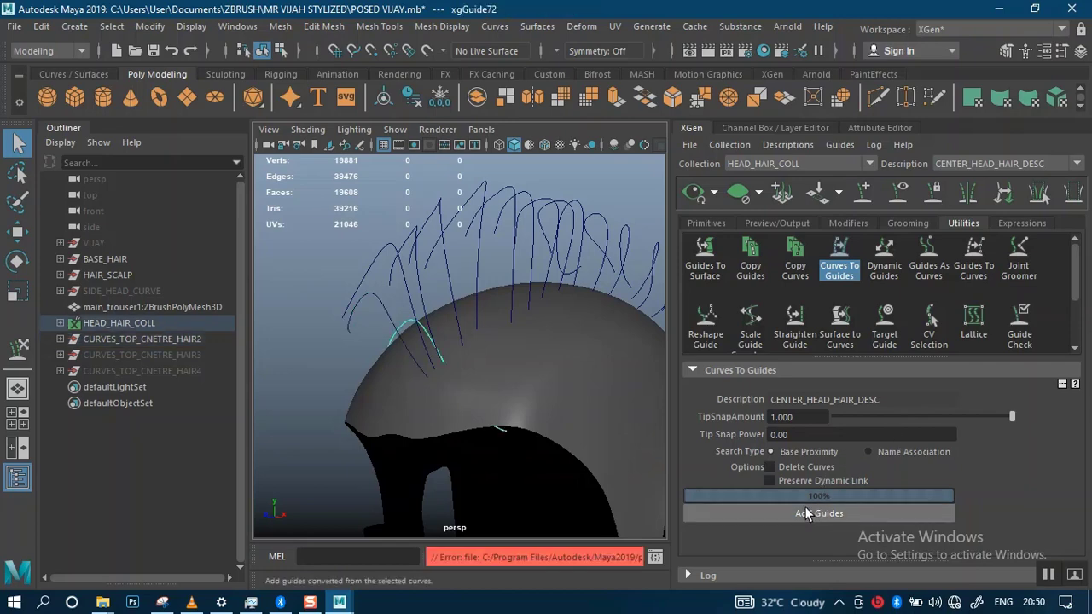
alt+drag(423, 378, 521, 373)
click(519, 371)
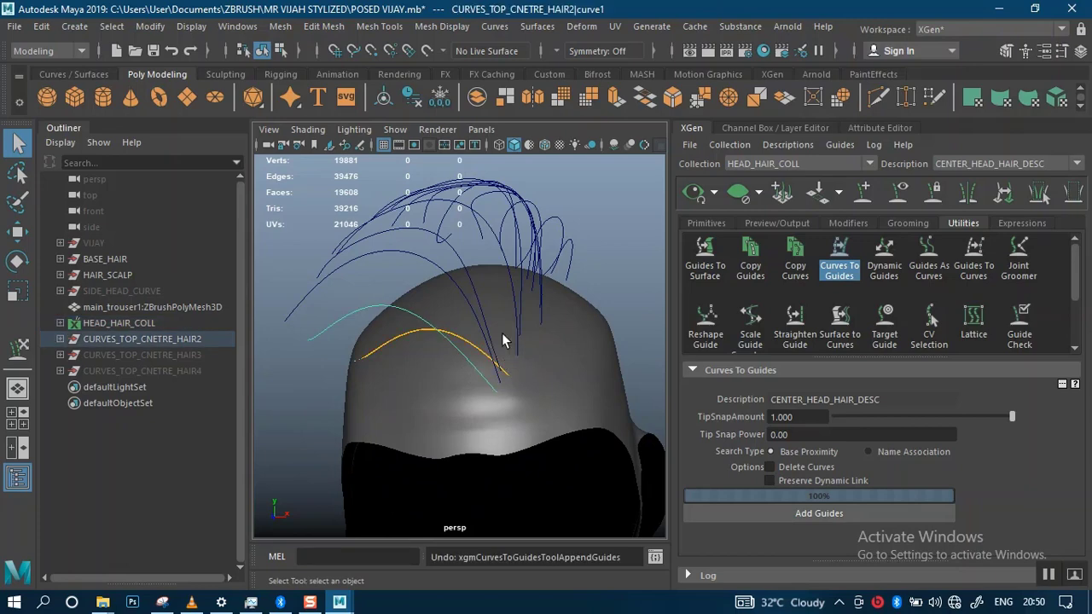
click(461, 412)
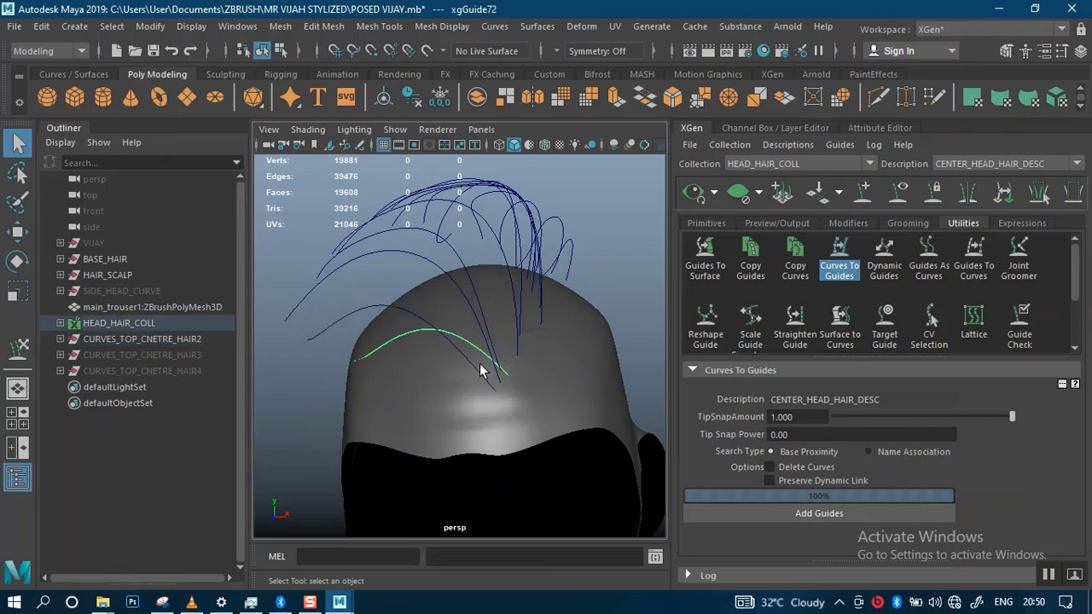
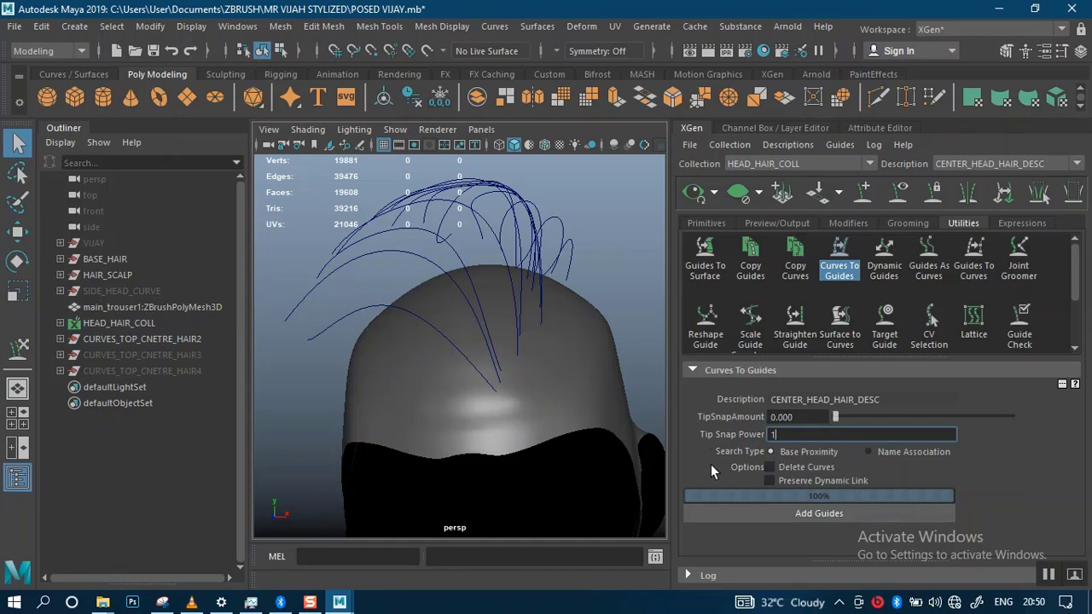
- Set the Curves To Guides options to TipSnapAmount 0 and Tip Snap Power 1, and check the curves around the scalp
key(Return)
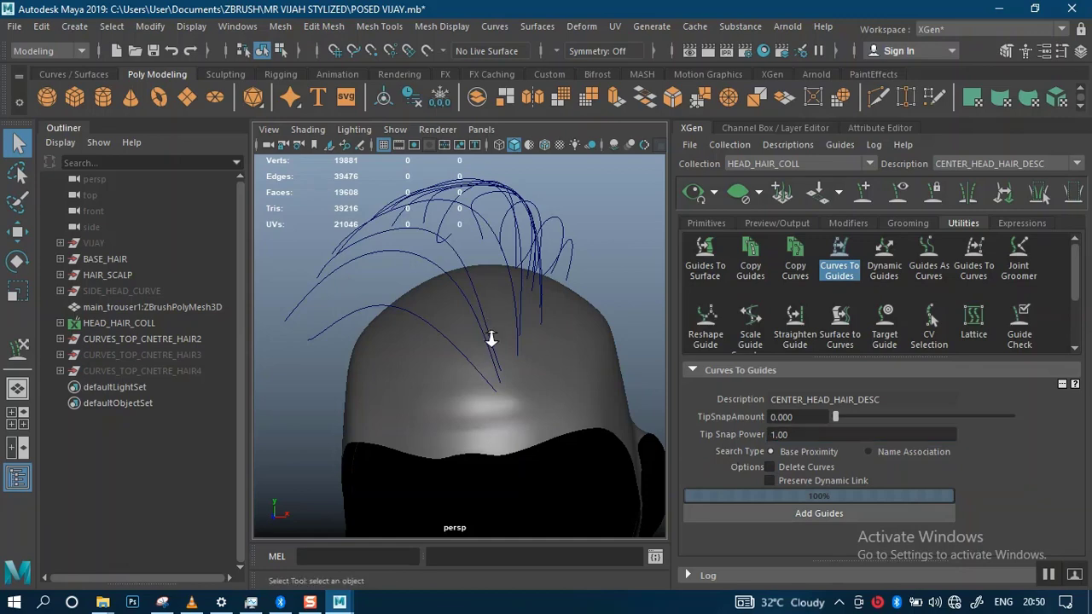
alt+right_drag(491, 338, 494, 407)
alt+drag(494, 380, 560, 278)
alt+right_drag(560, 278, 554, 314)
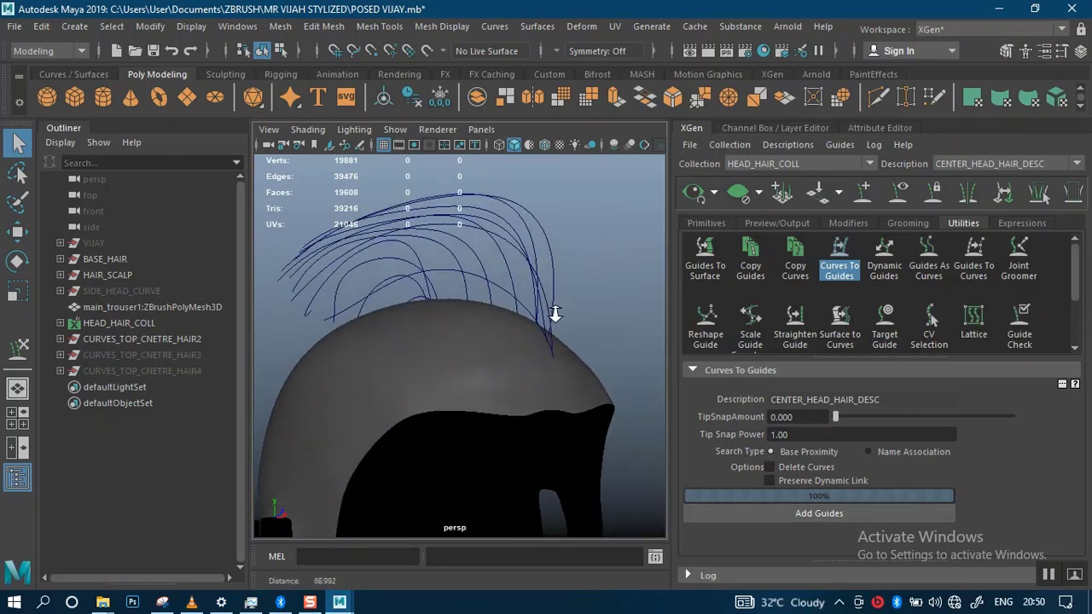
alt+drag(555, 314, 527, 284)
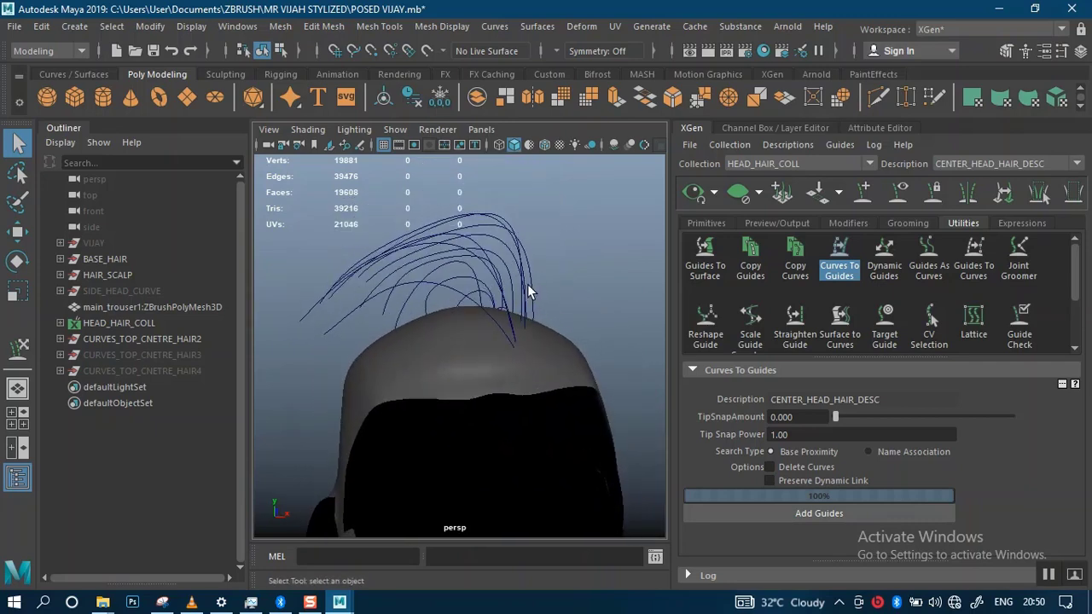
- Select all the center curves without the scalp and rebuild them uniformly with 20 spans, degree 3 Cubic, keeping ends but not the originals
mouse_move(437, 300)
alt+mouse_down()
mouse_move(641, 305)
mouse_move(597, 298)
mouse_move(661, 314)
mouse_move(480, 317)
mouse_move(418, 286)
mouse_move(418, 305)
alt+mouse_up()
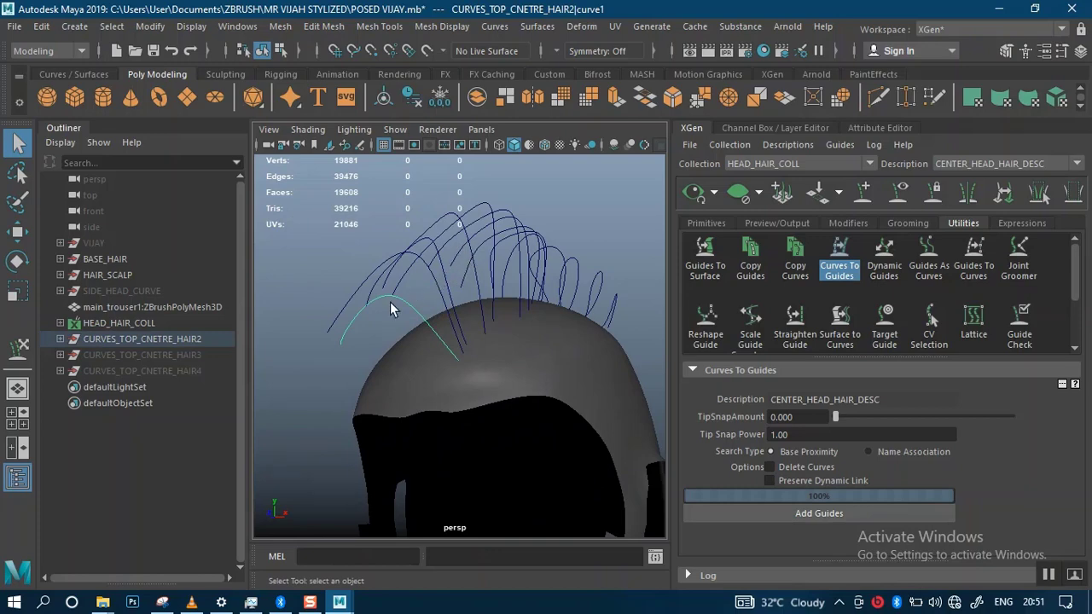
scroll(390, 302, down, 5)
shift+click(531, 401)
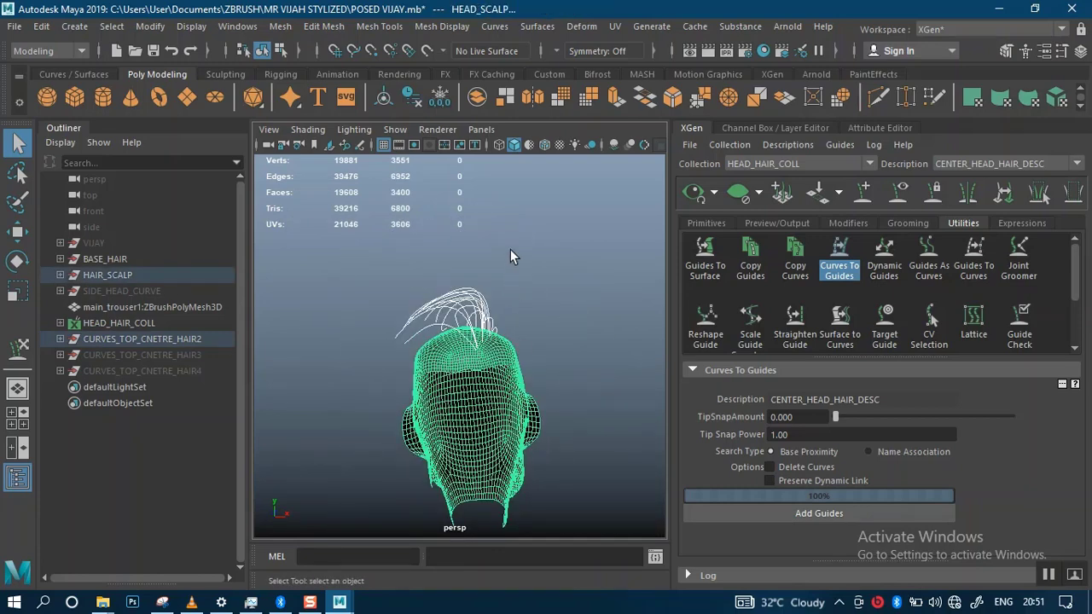
click(537, 310)
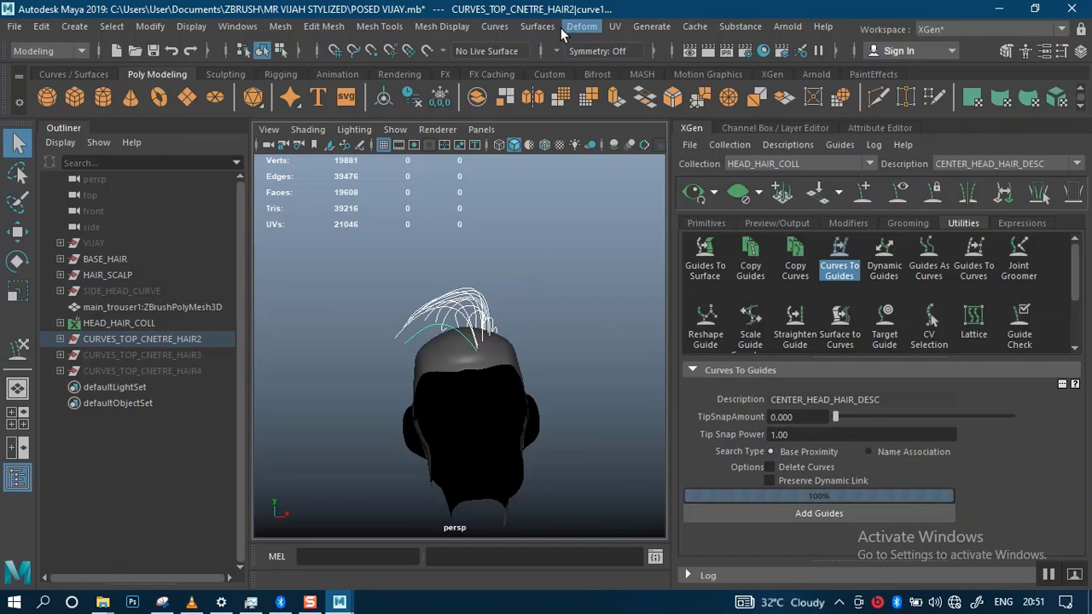
click(491, 27)
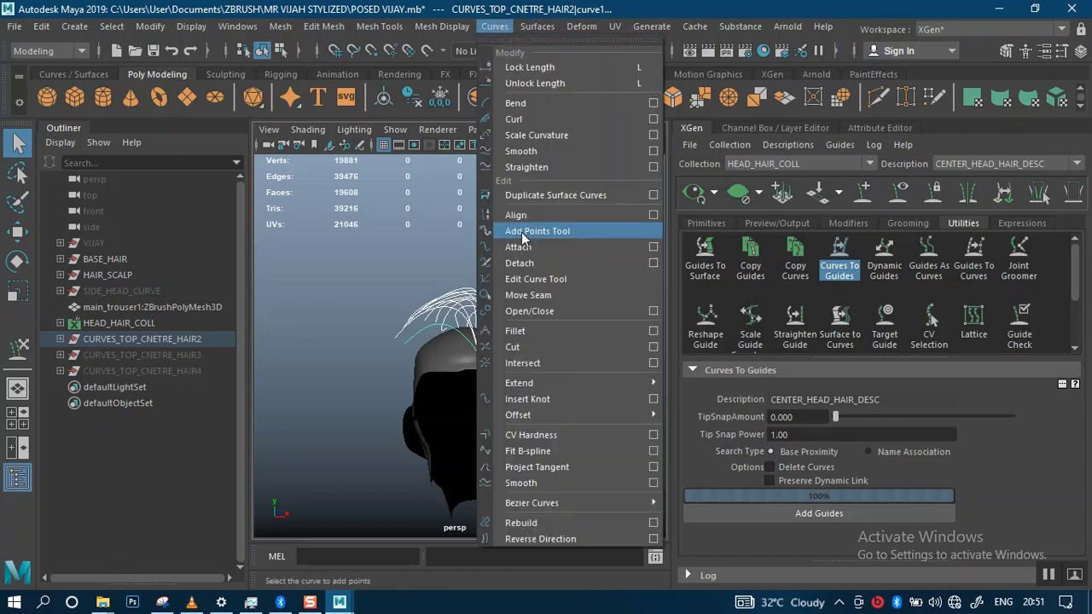
click(653, 522)
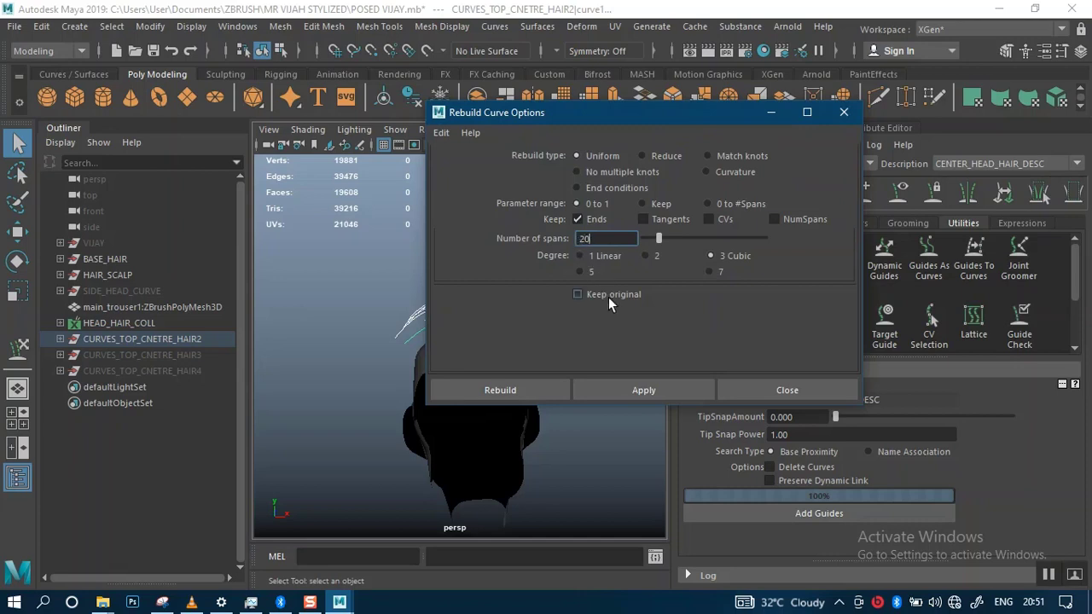
click(535, 390)
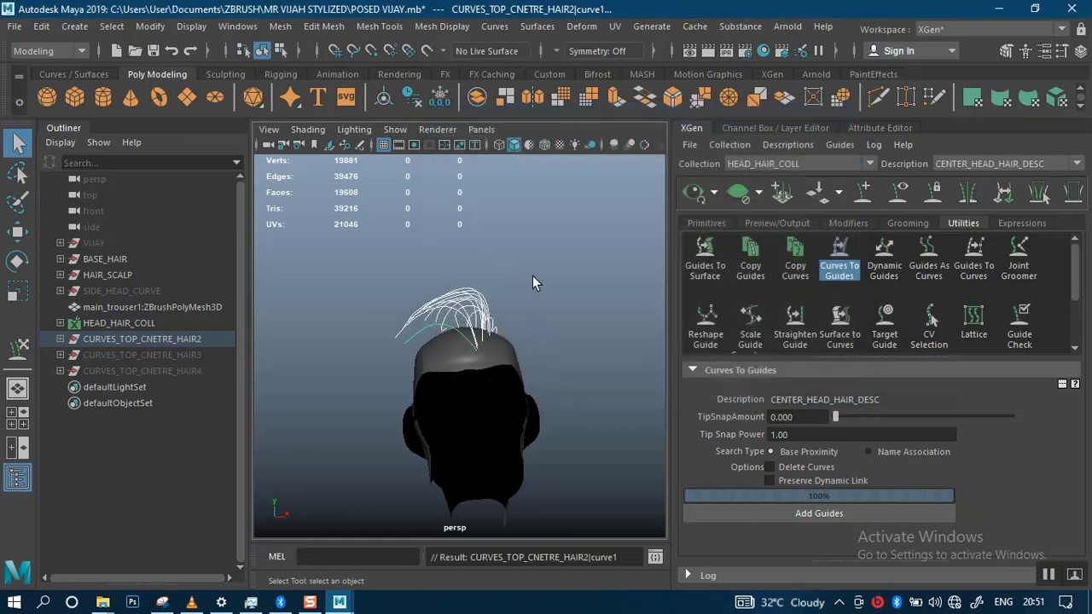
- Convert the rebuilt center curves to guides with TipSnapAmount 1, Tip Snap Power 1 and Delete Curves on
scroll(561, 439, up, 3)
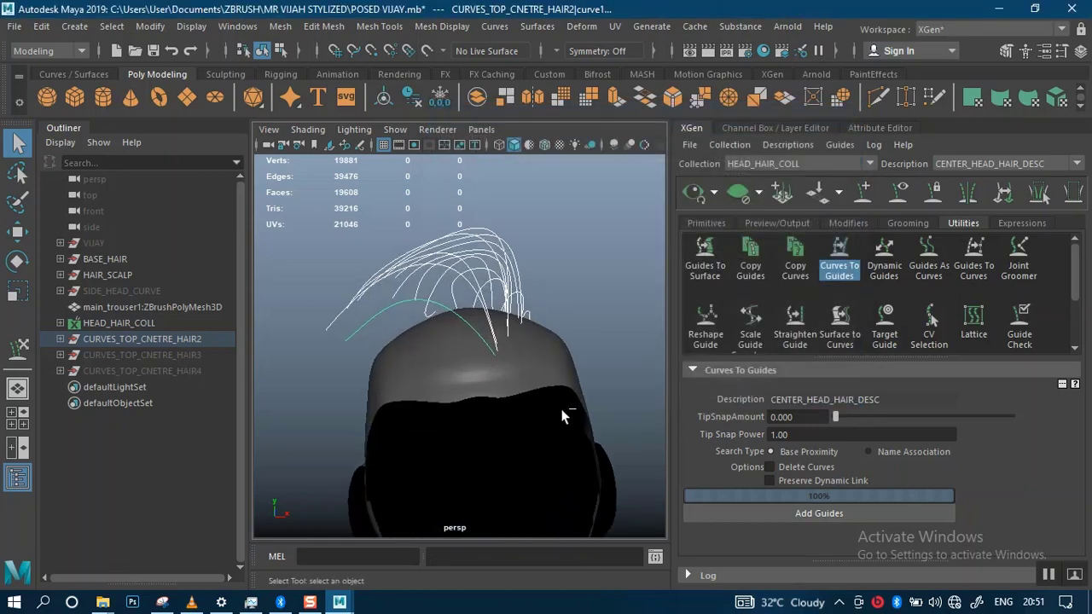
key(ctrl+s)
scroll(521, 334, up, 3)
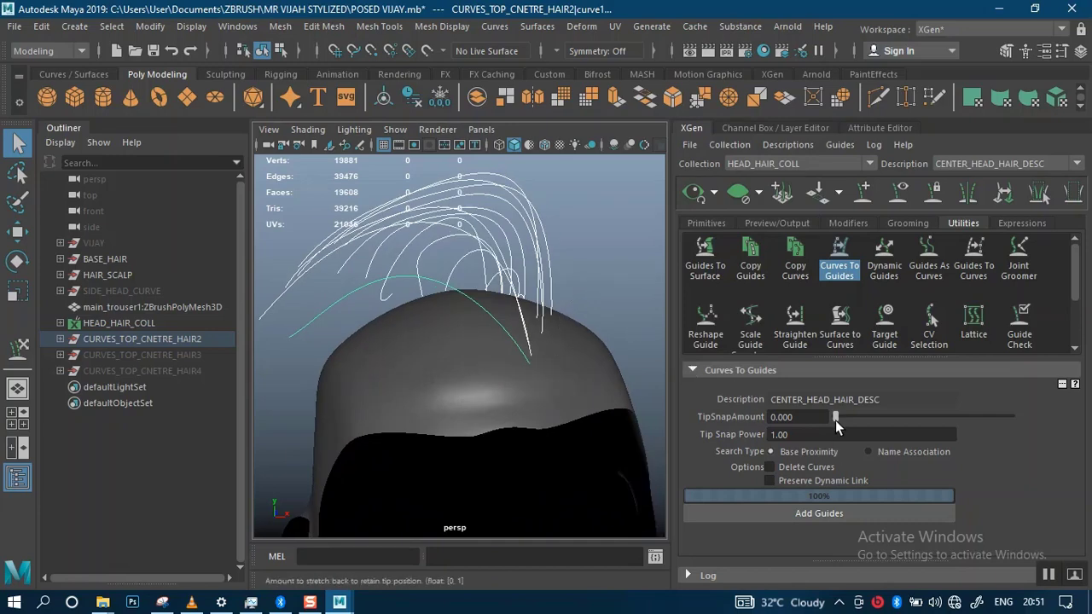
drag(838, 416, 1006, 416)
click(769, 466)
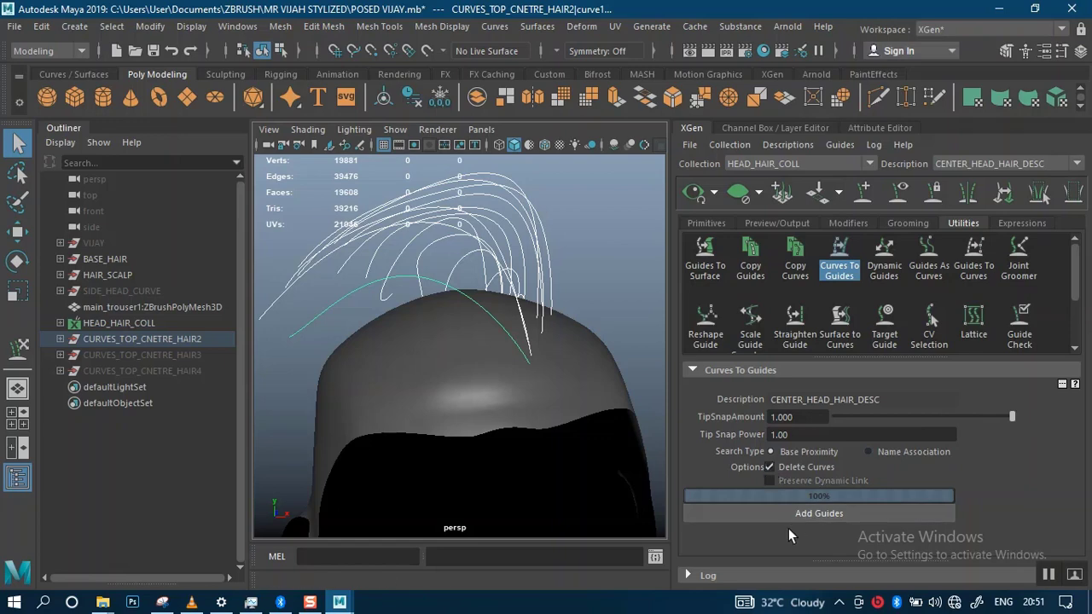
click(776, 513)
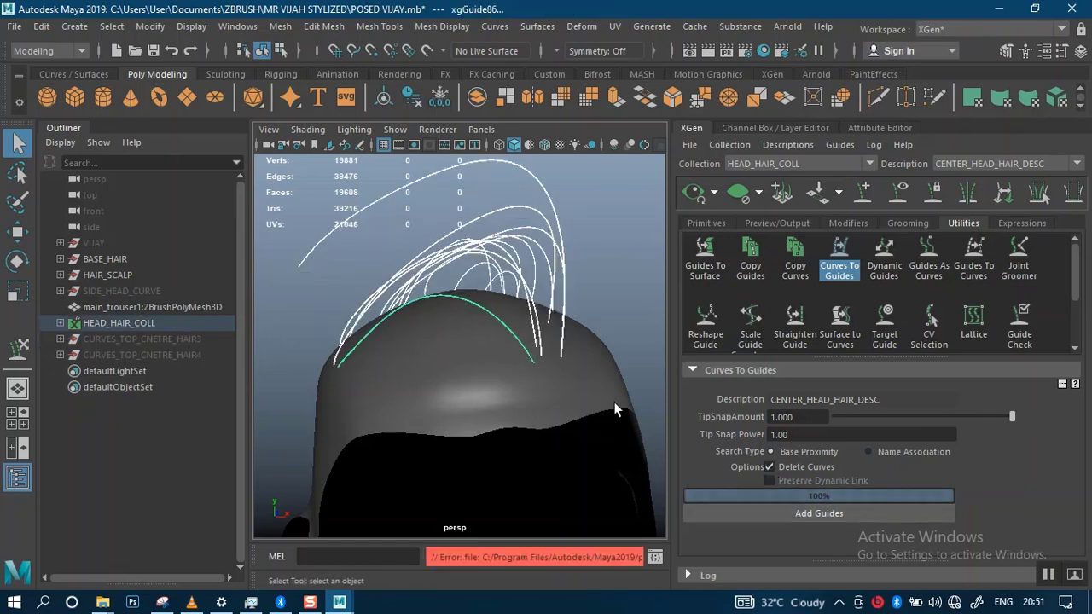
- Try rotating the frontmost center guide upward away from the scalp
alt+drag(509, 304, 555, 324)
click(551, 308)
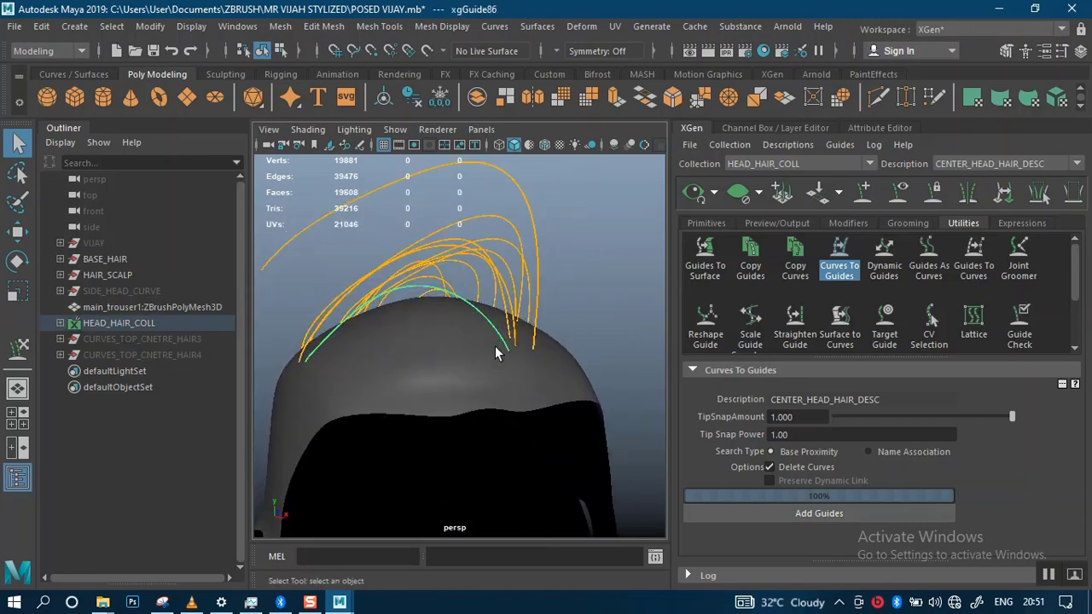
key(e)
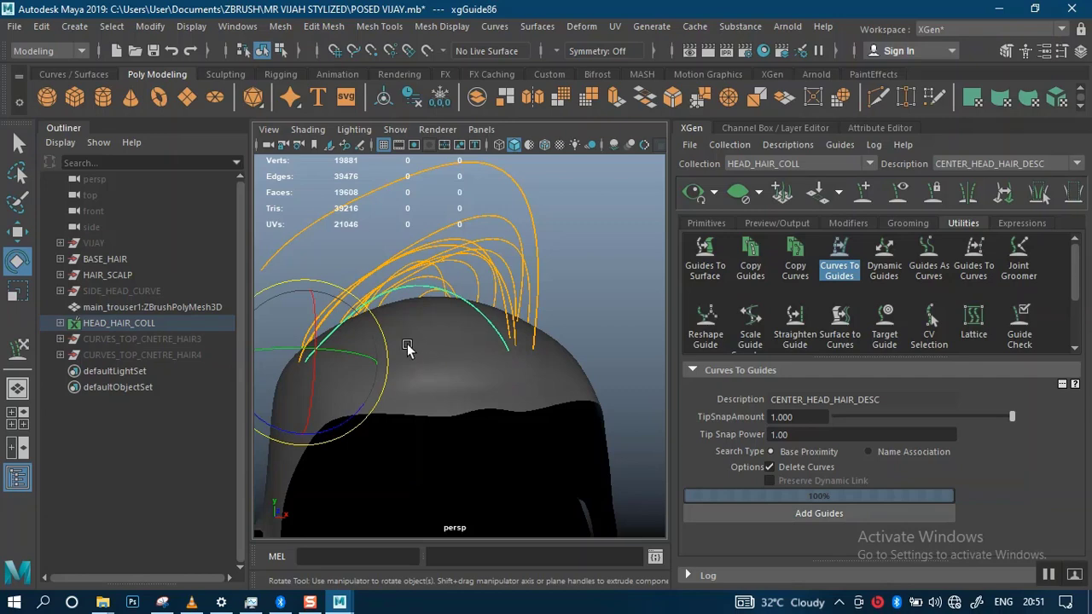
drag(382, 342, 386, 359)
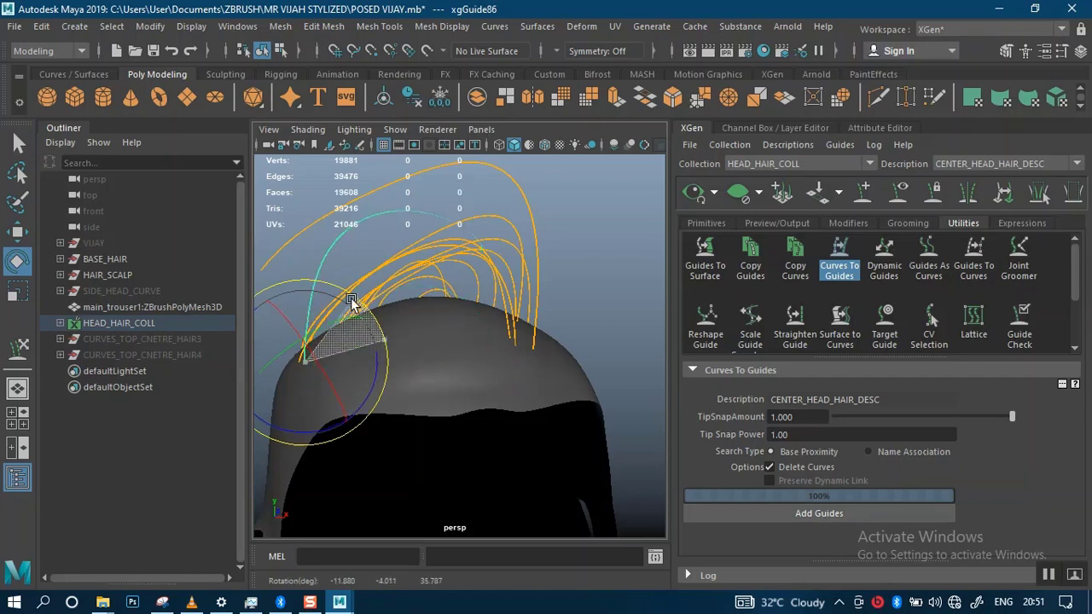
- Try rotating the second guide from the front hairline about its root
alt+drag(345, 302, 543, 351)
click(404, 282)
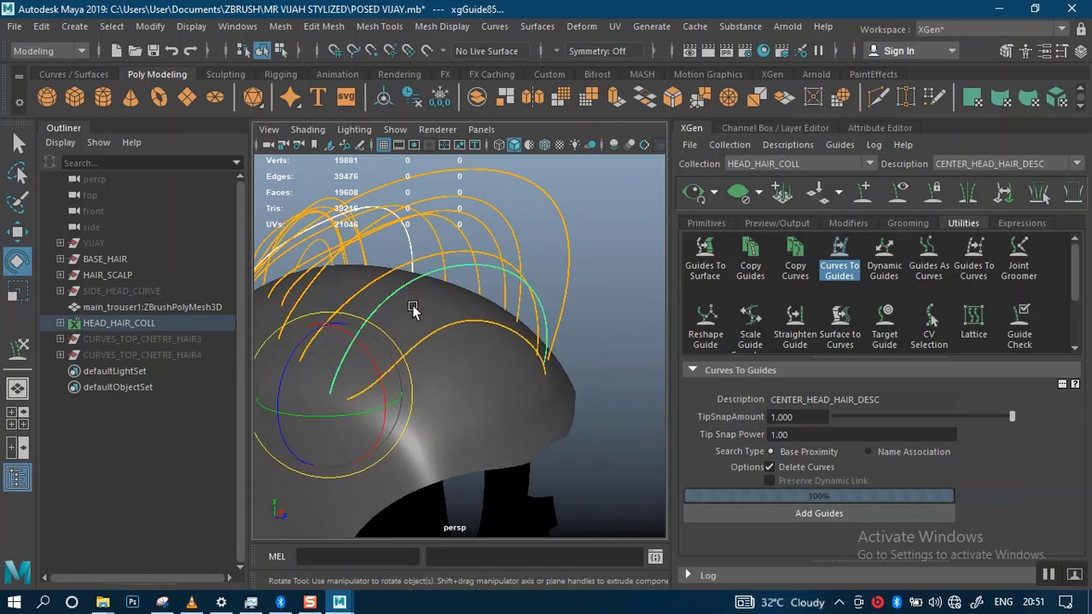
alt+drag(419, 333, 407, 333)
mouse_move(524, 312)
alt+mouse_down()
mouse_move(579, 349)
mouse_move(548, 324)
mouse_move(524, 322)
alt+mouse_up()
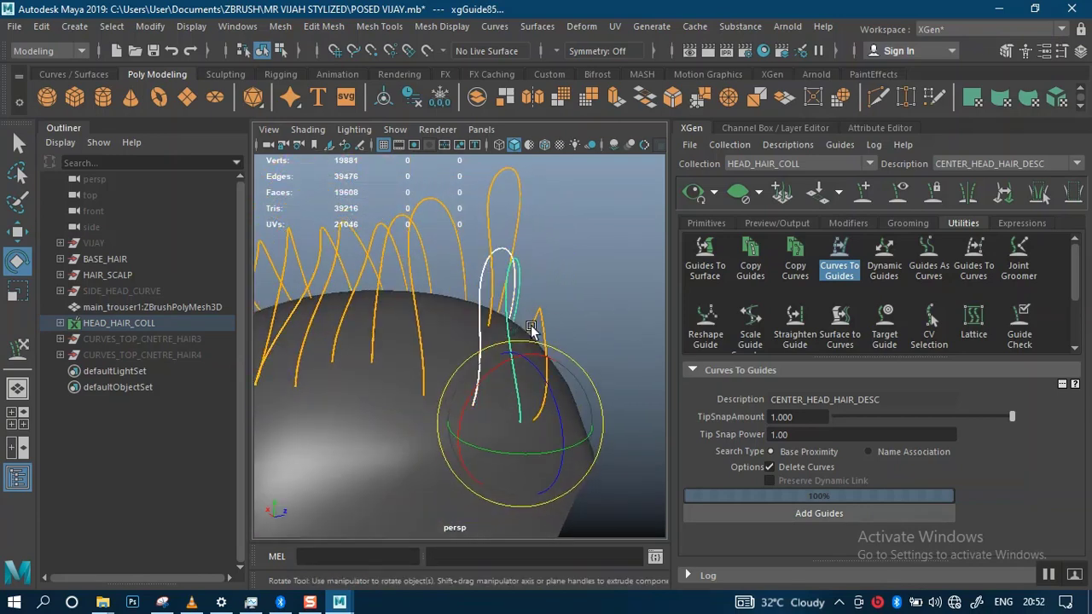
mouse_move(612, 307)
alt+mouse_down()
mouse_move(540, 250)
mouse_move(593, 301)
alt+mouse_up()
alt+right_drag(593, 301, 577, 417)
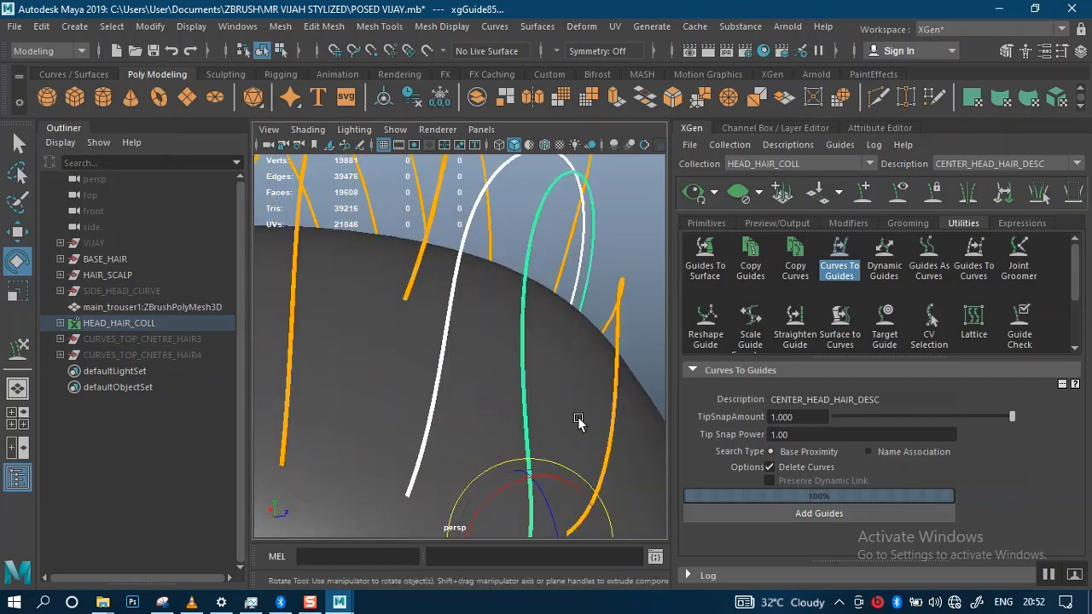
alt+drag(577, 417, 465, 391)
click(550, 345)
click(538, 358)
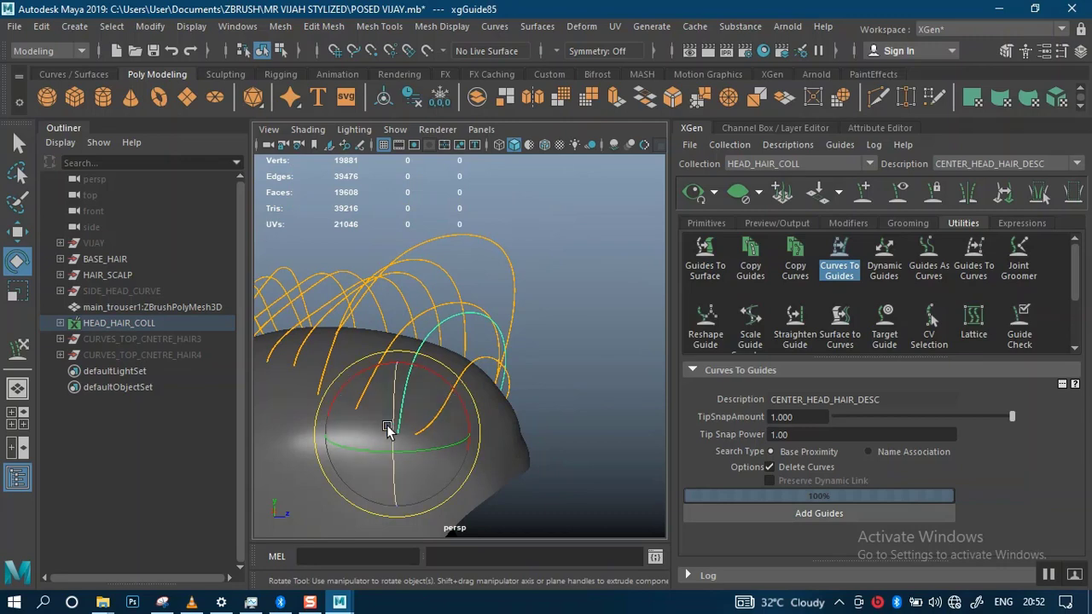
drag(394, 427, 390, 407)
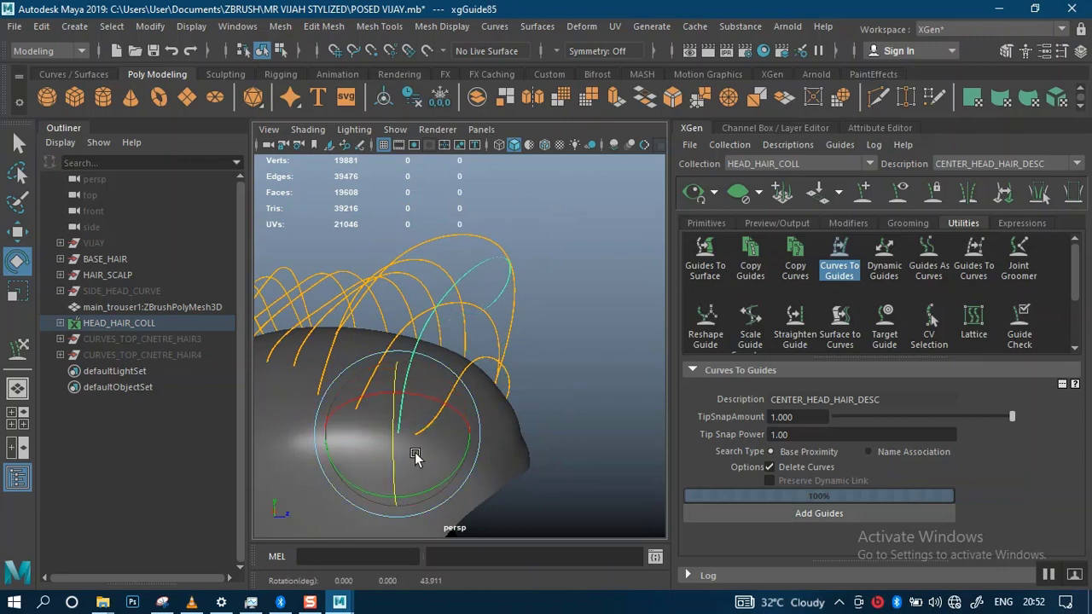
- Try rotating several individual guides farther back along the center row
alt+drag(561, 382, 458, 321)
click(535, 372)
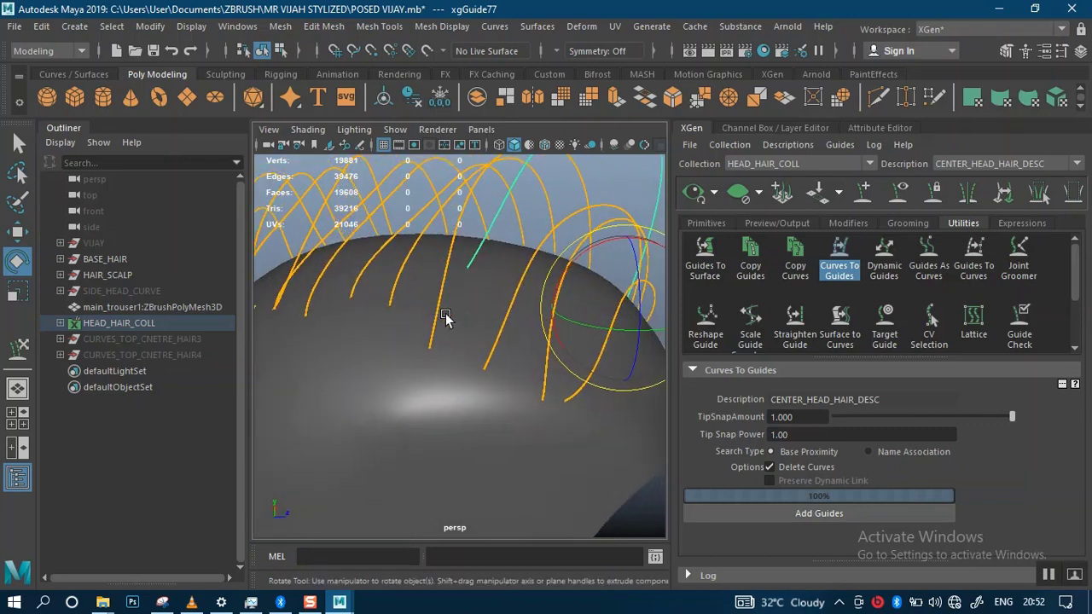
click(443, 318)
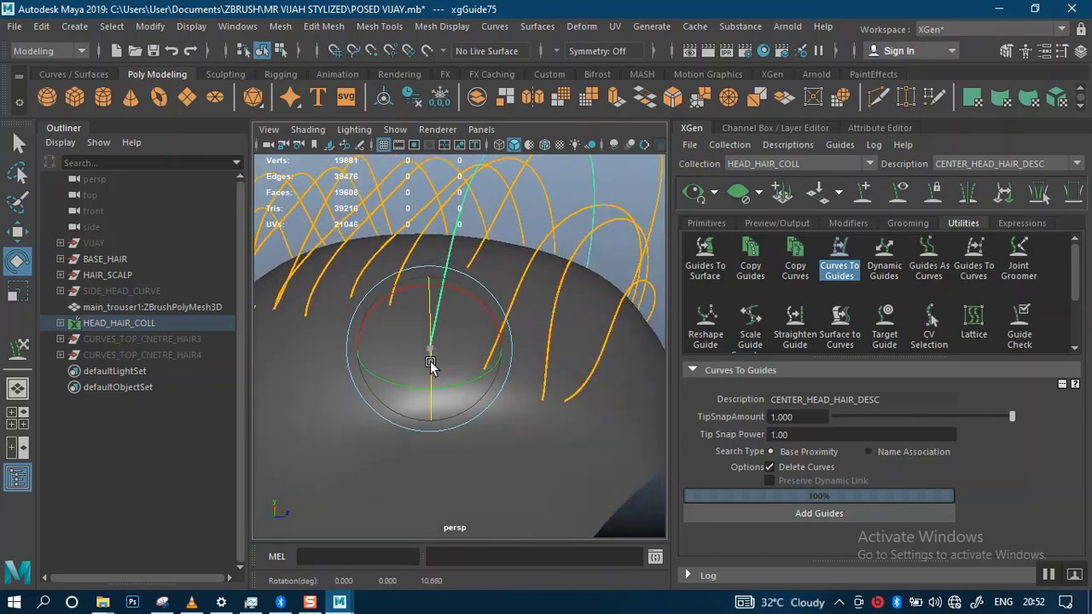
drag(417, 385, 510, 347)
click(438, 338)
click(423, 314)
click(490, 410)
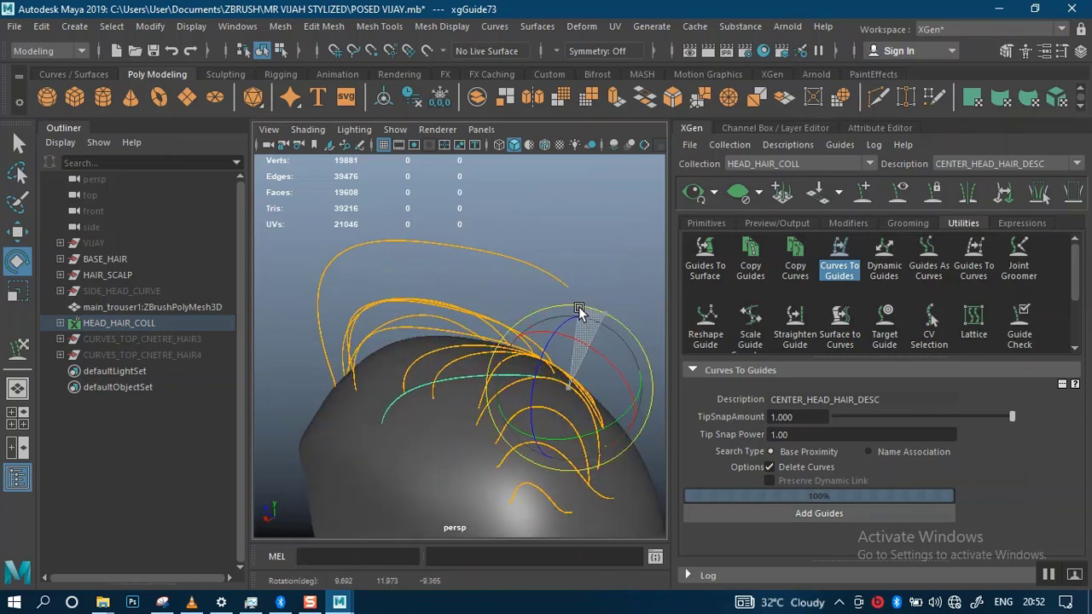
- Try moving and rotating a guide in the middle of the center row
alt+drag(605, 338, 529, 336)
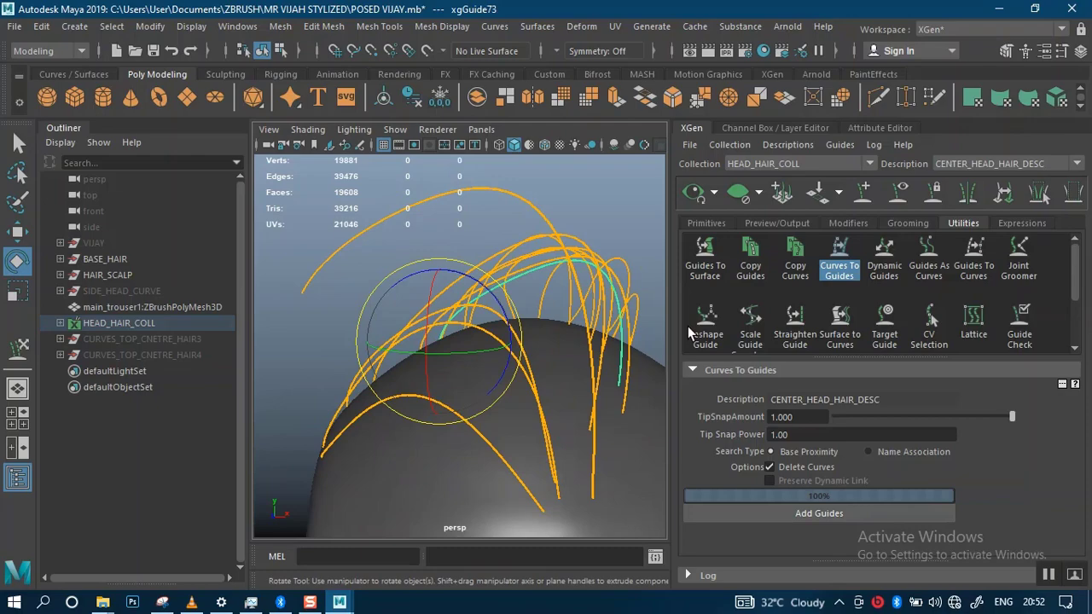
alt+drag(489, 338, 490, 294)
key(w)
click(516, 352)
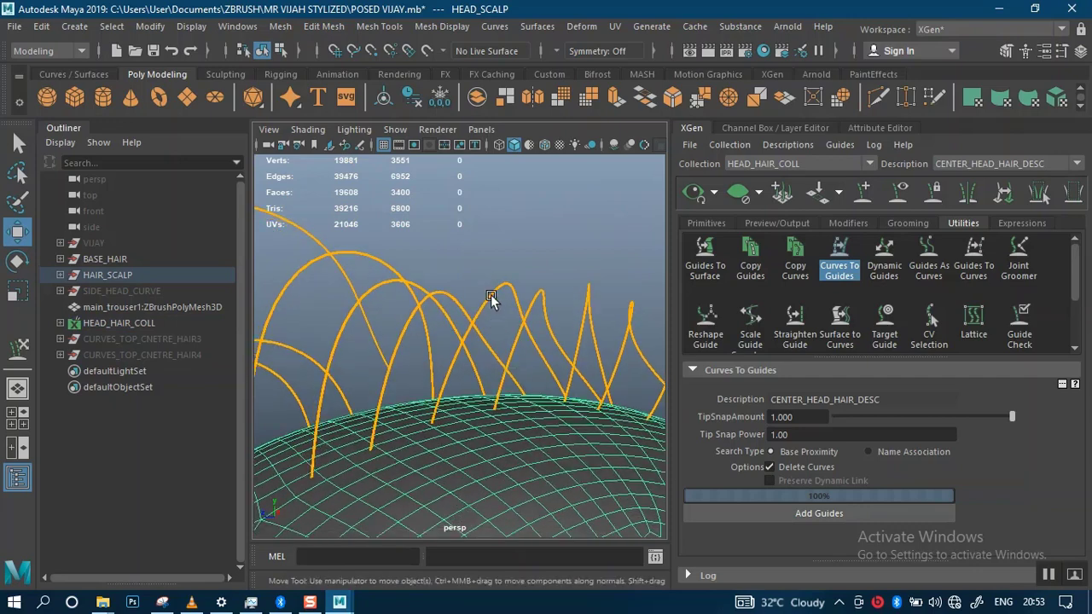
click(514, 312)
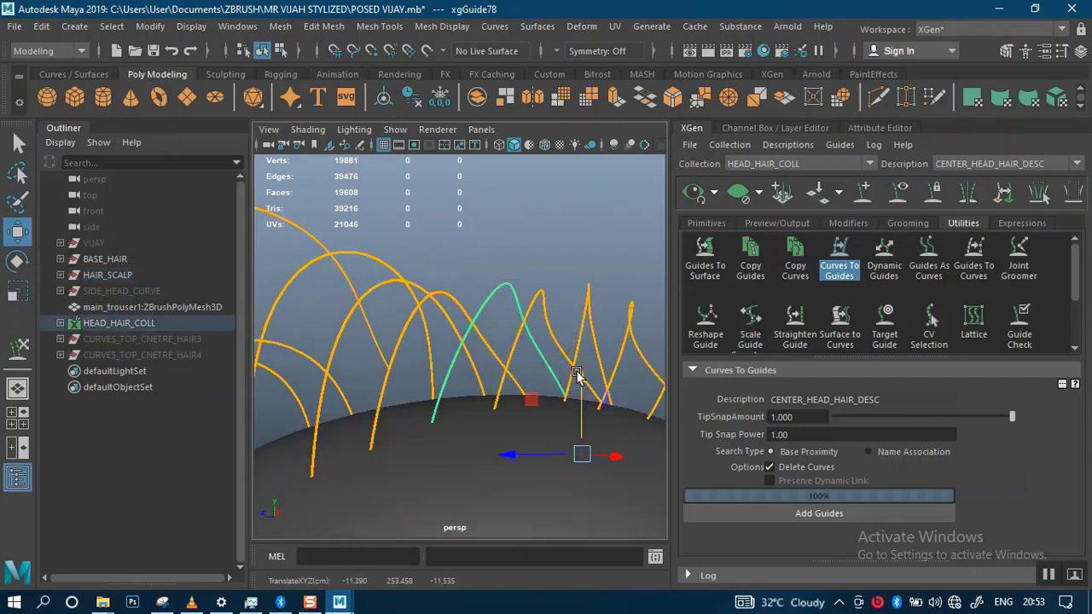
alt+drag(575, 373, 476, 406)
key(e)
drag(429, 472, 439, 458)
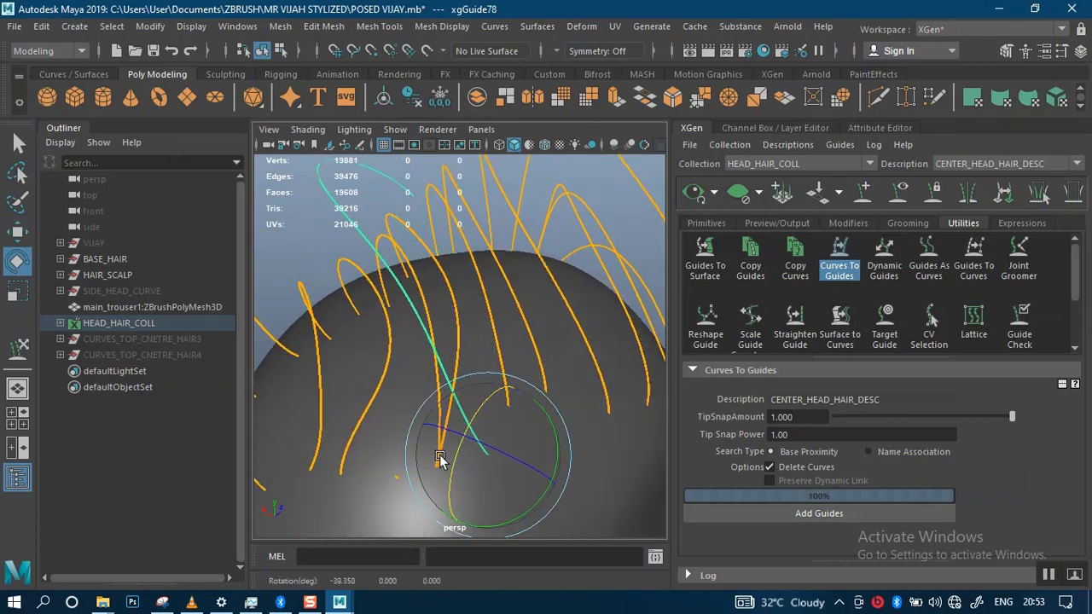
- Examine the spacing and curvature of the guides at the front hairline, selecting the frontmost guide
alt+drag(498, 406, 585, 290)
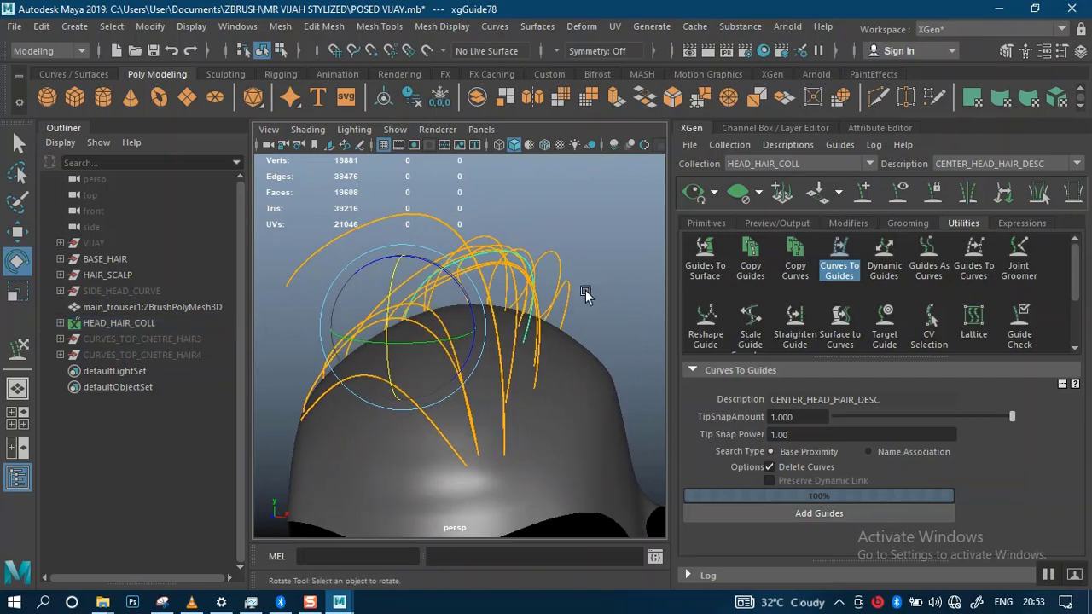
alt+drag(559, 334, 500, 302)
click(503, 305)
alt+right_drag(511, 313, 604, 387)
click(576, 342)
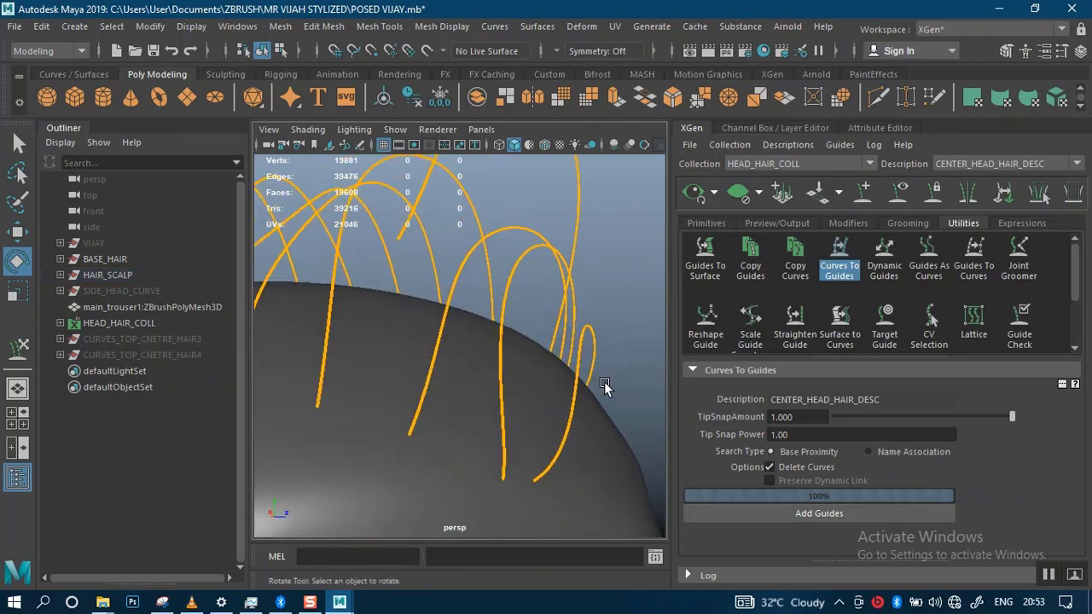
click(592, 360)
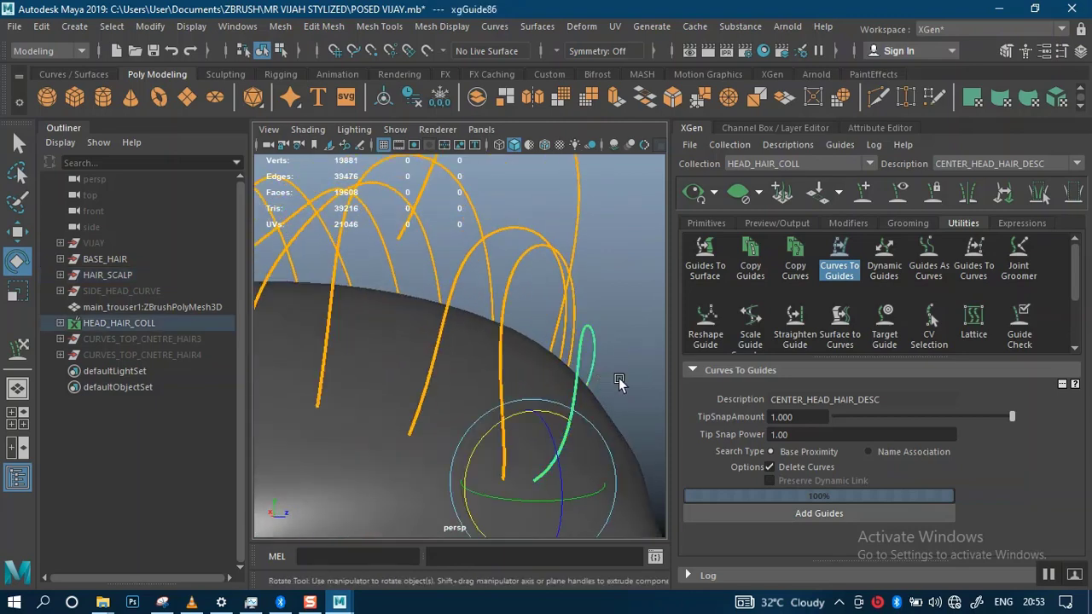
mouse_move(593, 359)
alt+mouse_down()
mouse_move(513, 373)
mouse_move(595, 350)
mouse_move(574, 355)
alt+mouse_up()
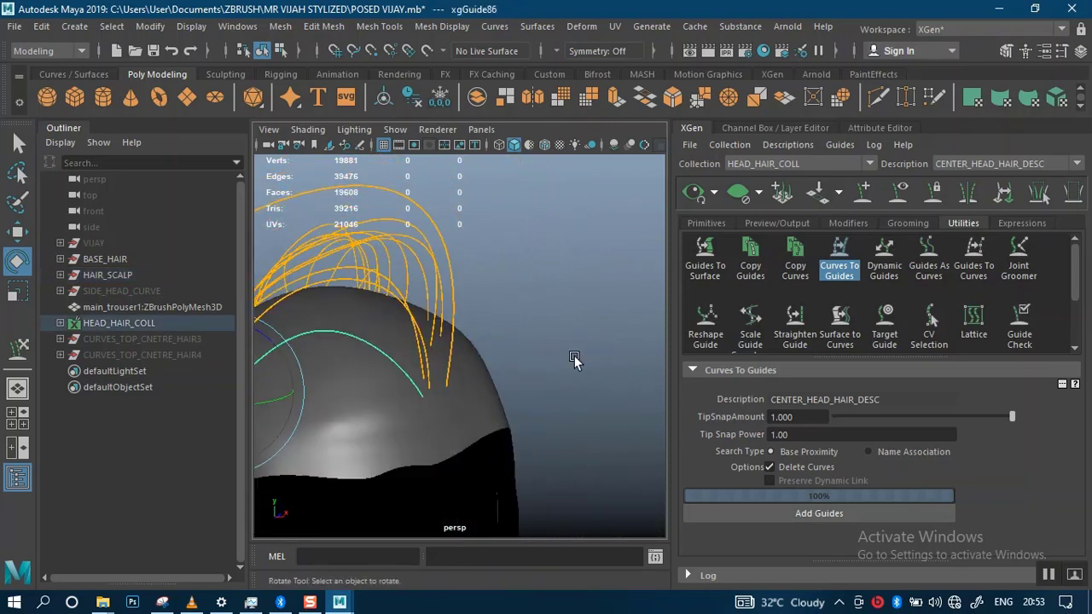
- Add a new guide on the scalp at the front hairline, beside the root of the frontmost guide
click(574, 355)
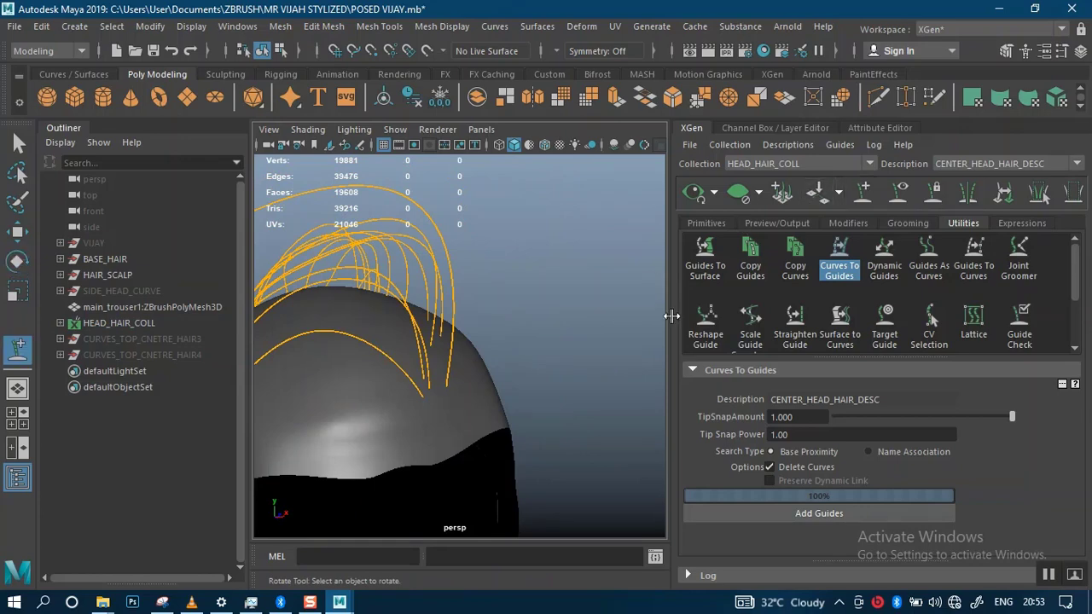
alt+right_drag(493, 397, 523, 420)
alt+drag(523, 419, 487, 414)
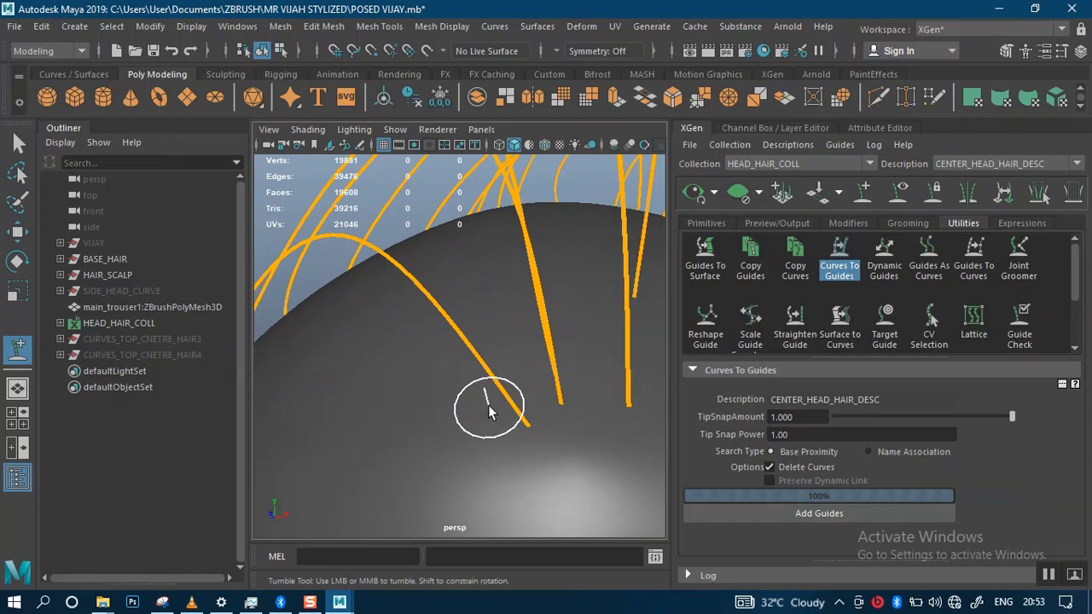
click(512, 440)
mouse_move(551, 392)
alt+mouse_down()
mouse_move(562, 360)
mouse_move(639, 370)
mouse_move(585, 402)
mouse_move(533, 386)
alt+mouse_up()
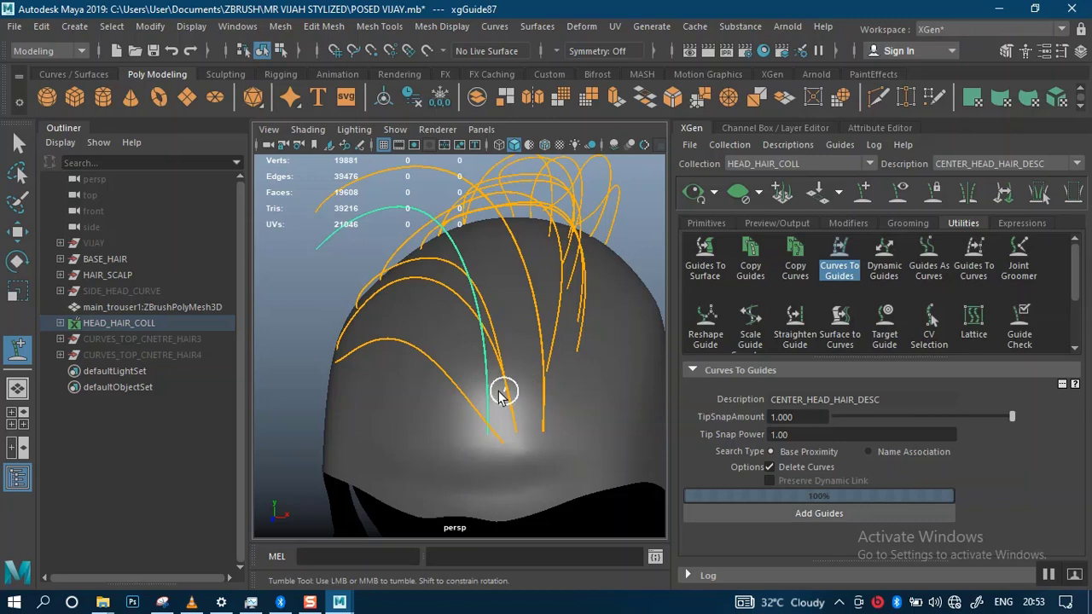
- Add another guide to the front of the scalp, ahead of the existing hairline guide roots
alt+drag(495, 438, 504, 370)
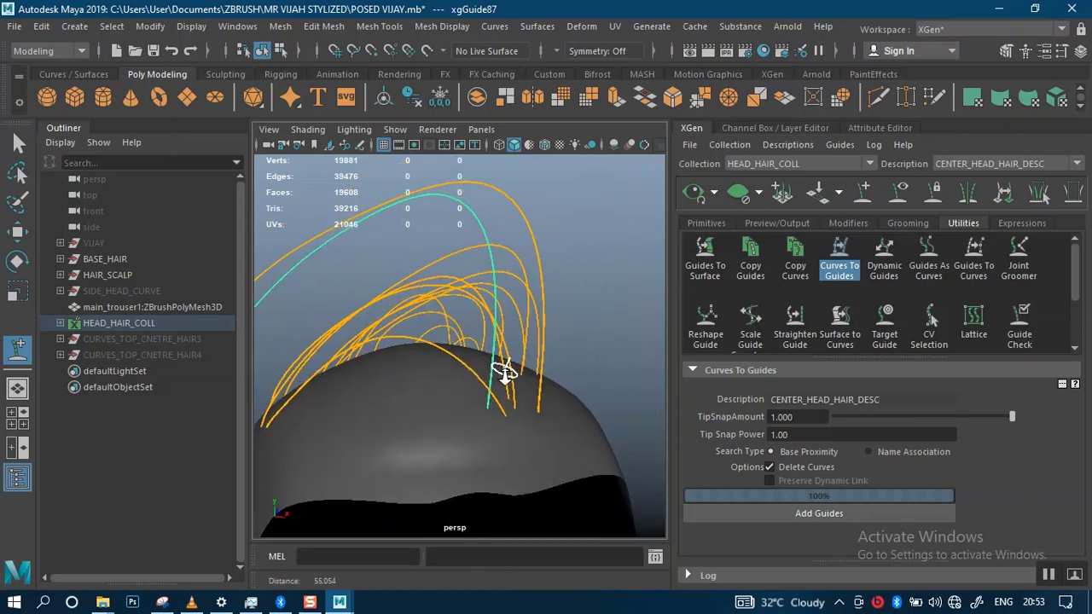
alt+right_drag(504, 370, 511, 322)
alt+drag(512, 321, 543, 332)
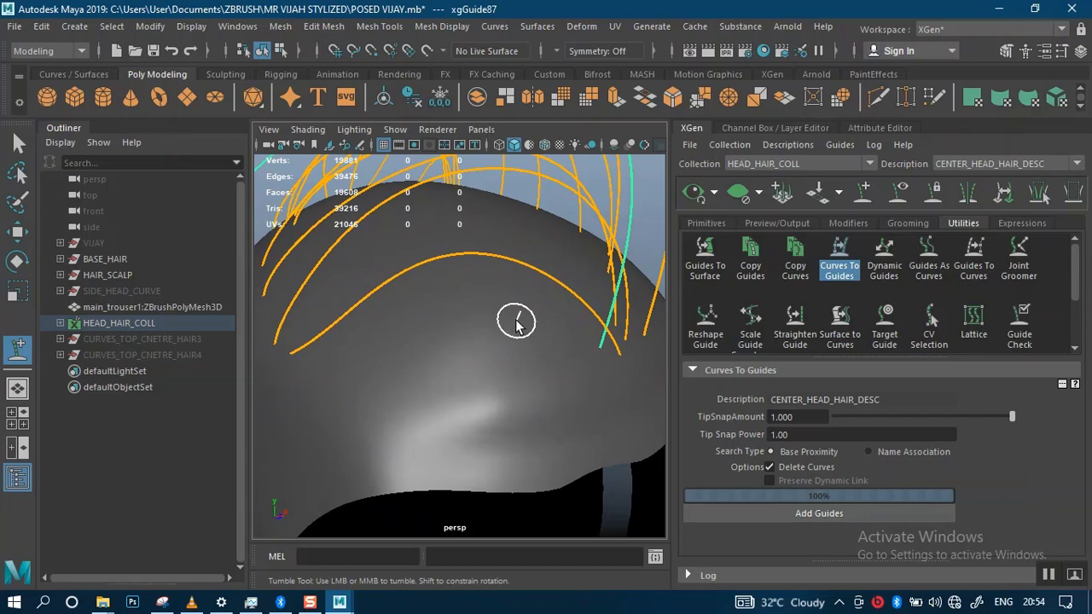
drag(536, 391, 458, 352)
scroll(565, 329, down, 5)
scroll(536, 316, up, 3)
scroll(509, 335, up, 2)
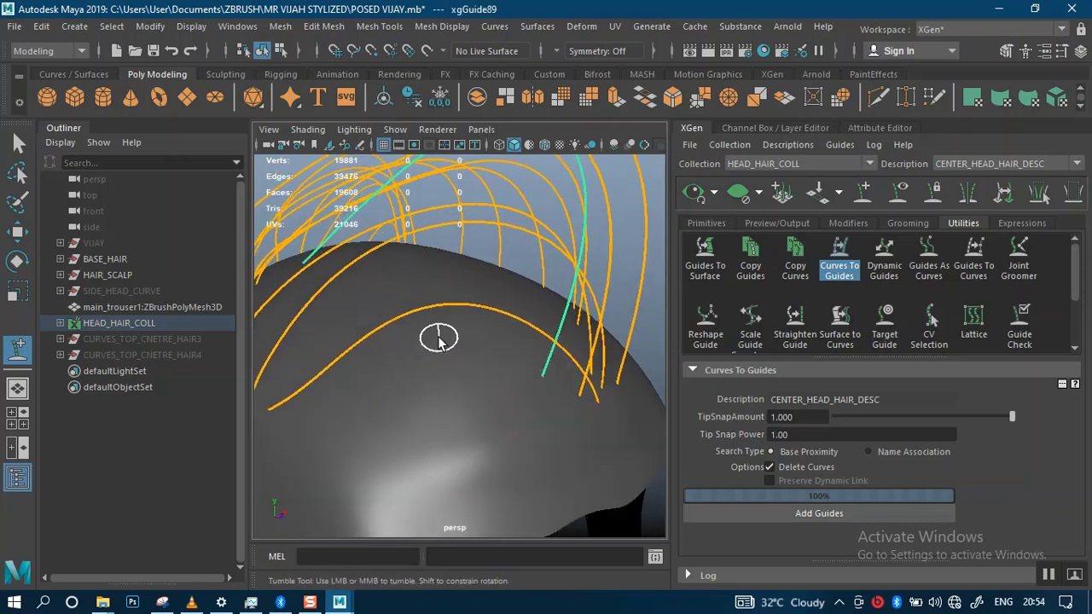
- Sculpt the newest front guide downward so its tip meets the scalp like its neighbours, and undo the last sculpt action
key(q)
alt+drag(456, 297, 550, 351)
click(483, 376)
scroll(477, 316, up, 5)
click(510, 446)
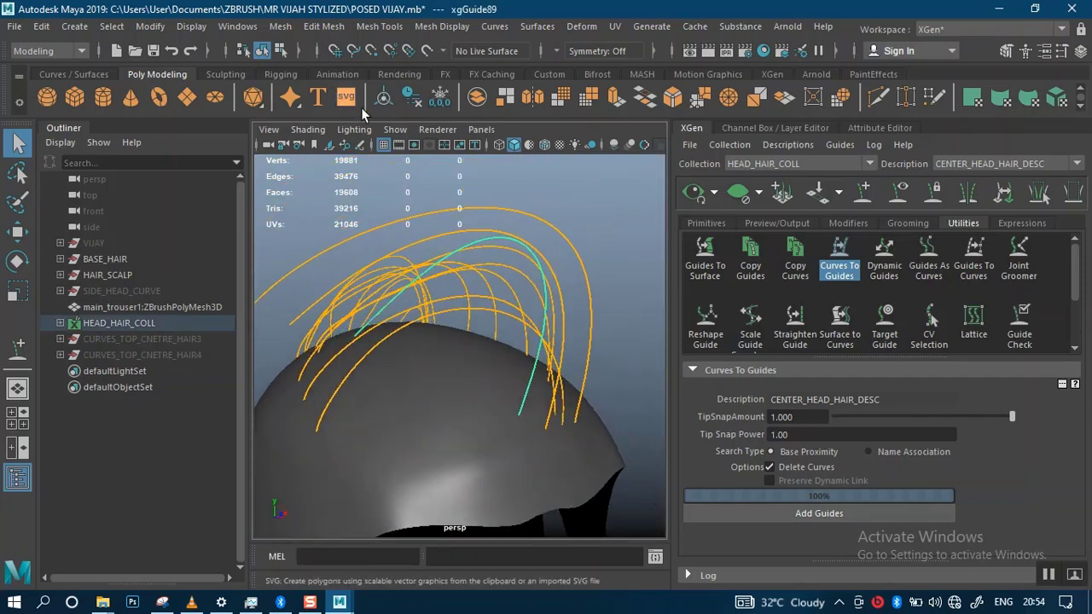
click(771, 75)
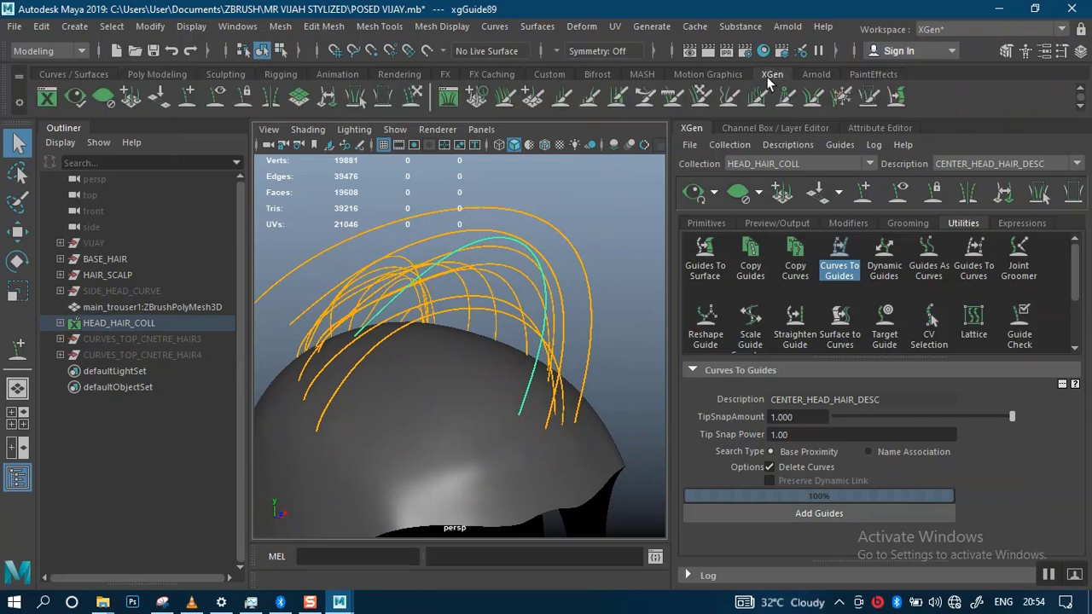
click(412, 96)
alt+drag(452, 388, 423, 304)
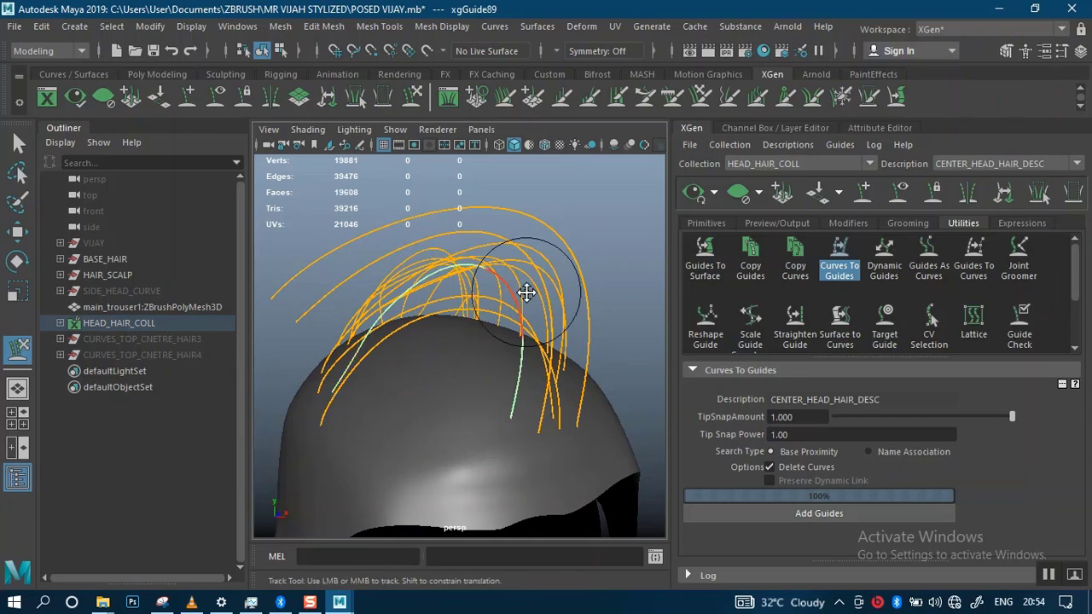
alt+right_drag(523, 292, 478, 303)
alt+drag(479, 302, 357, 400)
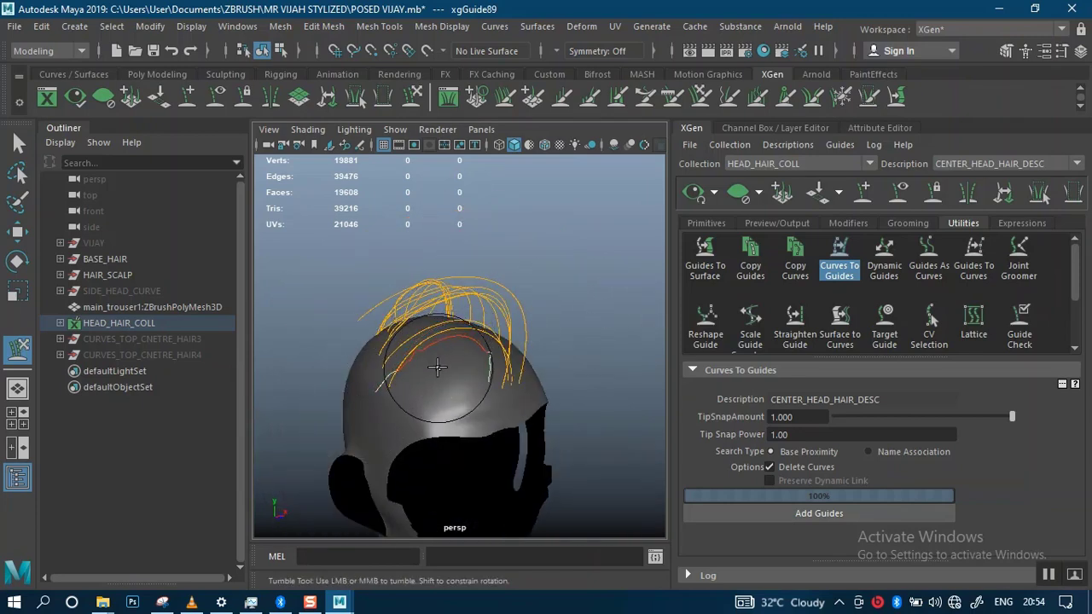
alt+drag(437, 367, 555, 268)
key(ctrl+z)
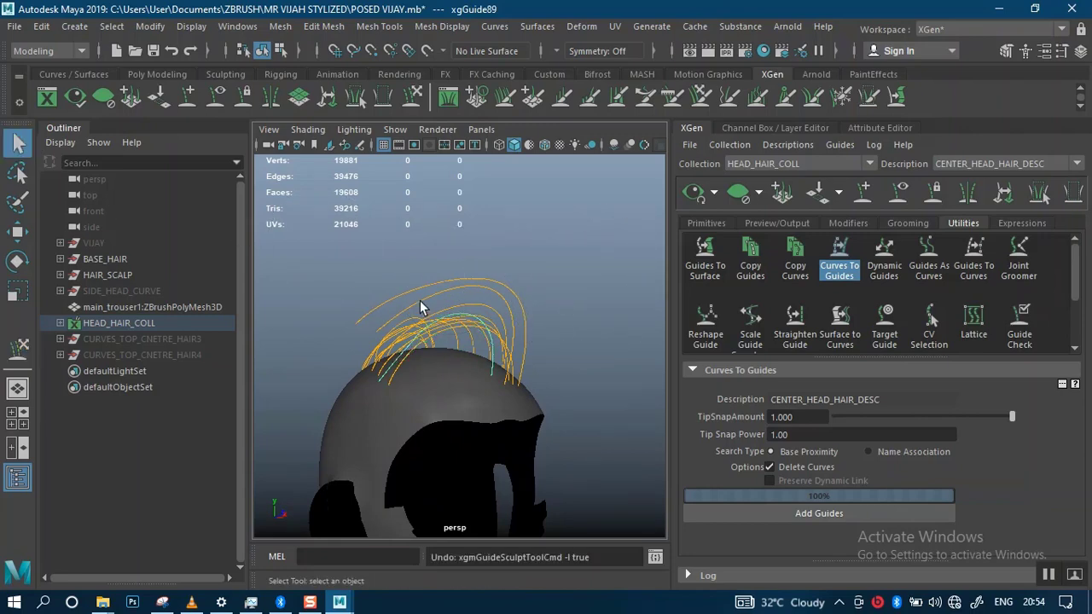
- Select all the center guides and rebuild them with a new CV count
scroll(420, 300, down, 1)
drag(394, 401, 575, 366)
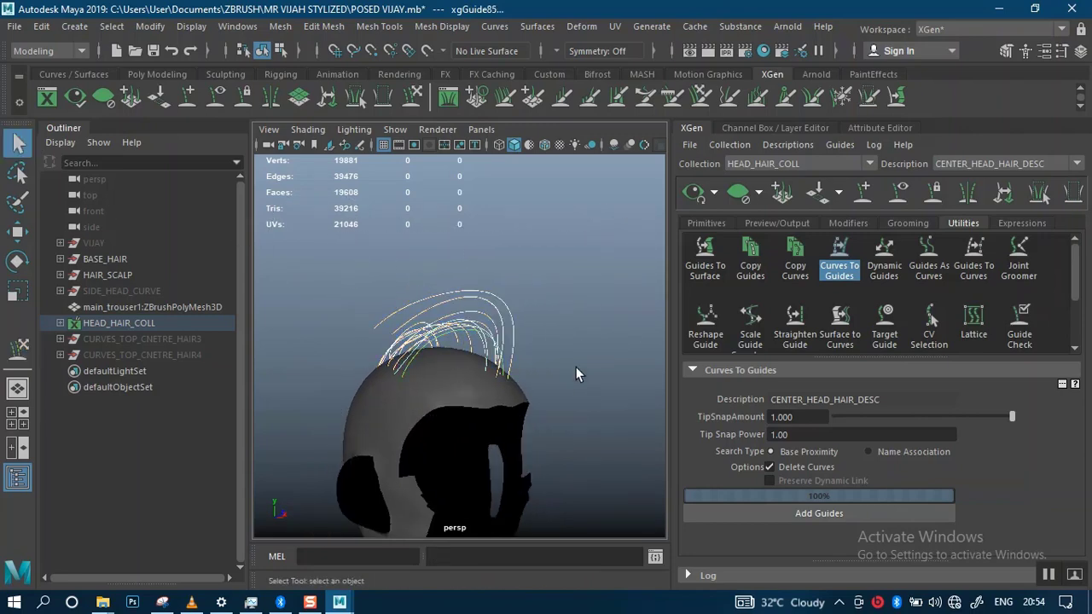
click(707, 223)
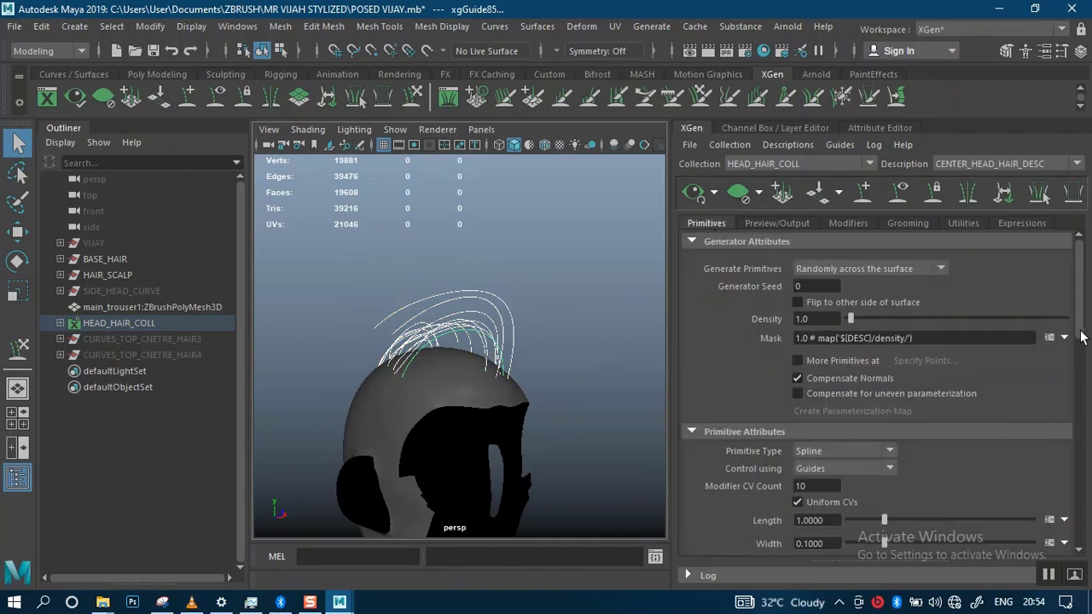
scroll(1081, 337, down, 10)
click(813, 336)
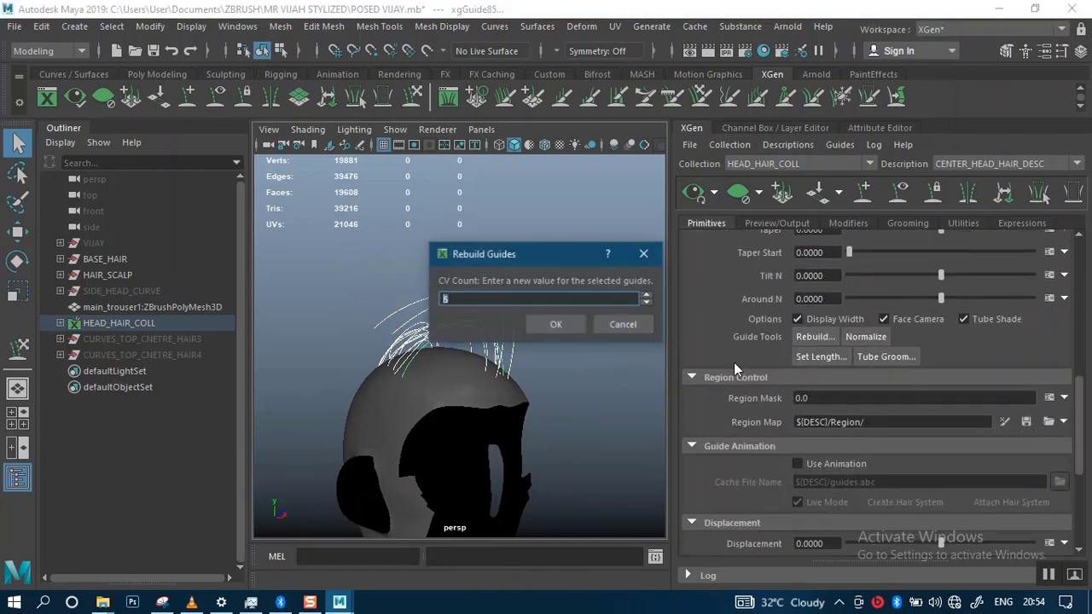
click(553, 325)
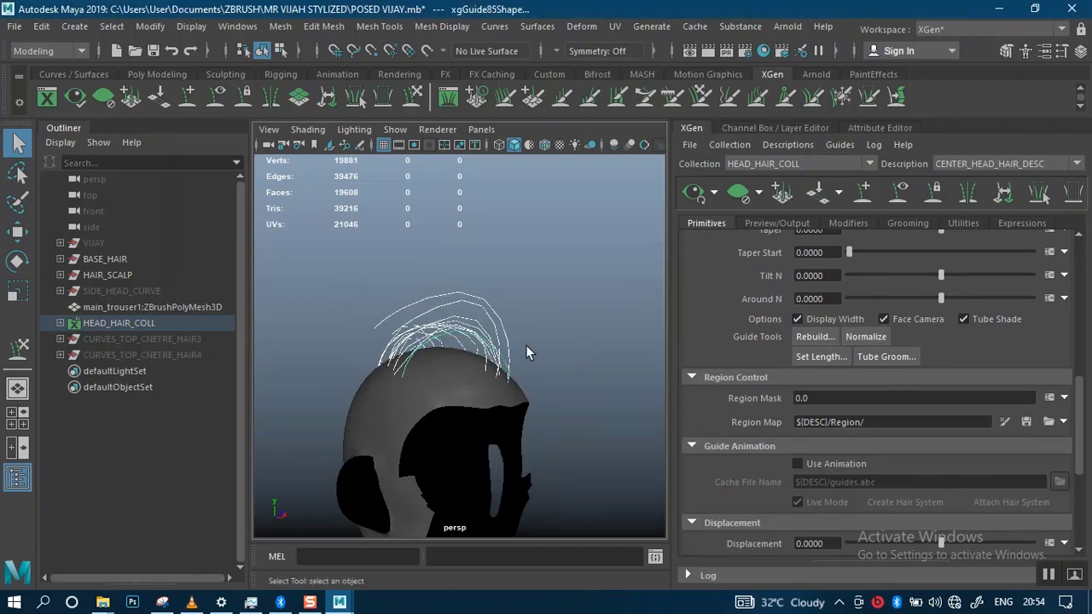
scroll(501, 314, up, 5)
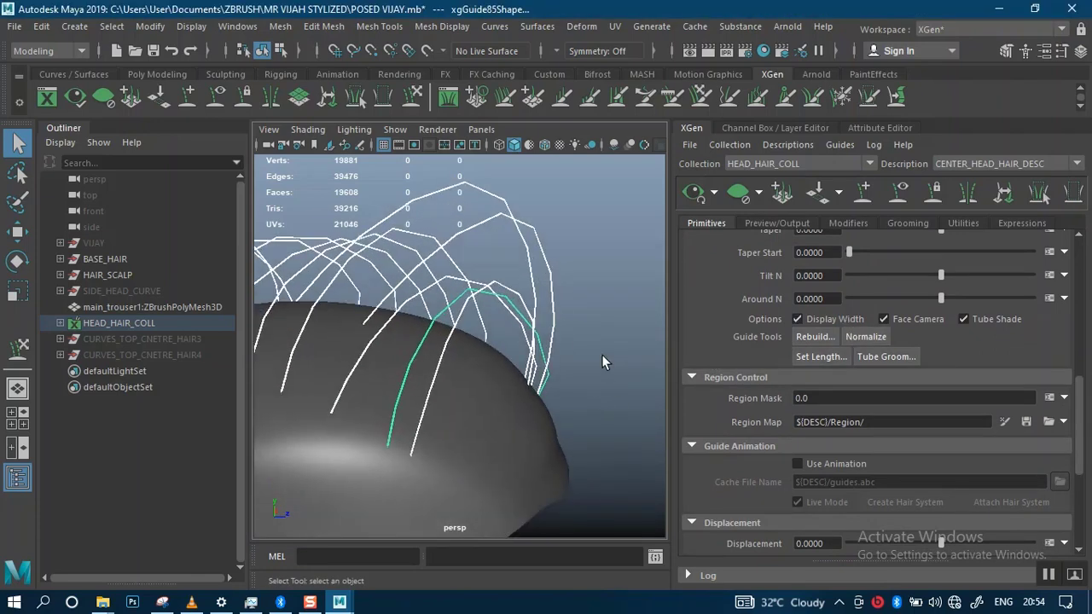
- Unhide the CENTER_HAIR_BASE mesh in the BASE_HAIR group and compare its shape with the center guides
scroll(497, 357, down, 2)
alt+drag(497, 357, 447, 331)
click(597, 316)
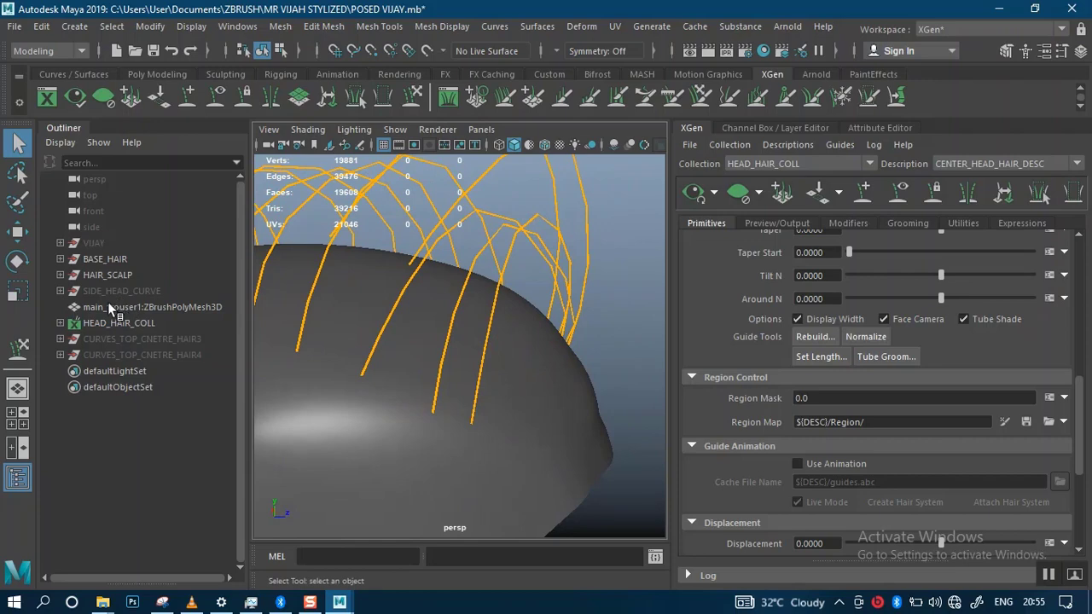
click(61, 259)
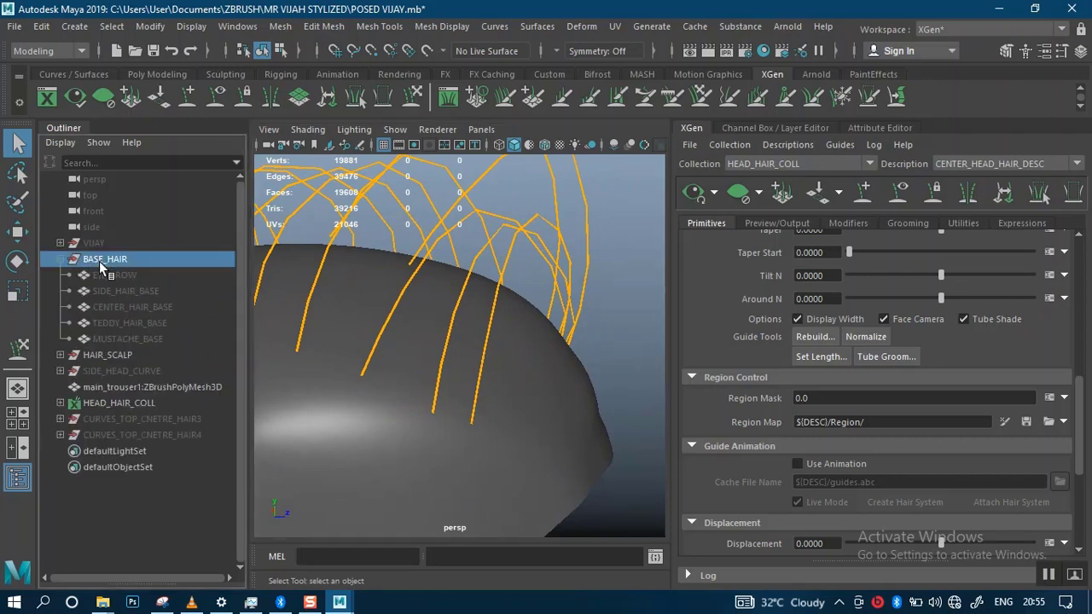
click(141, 308)
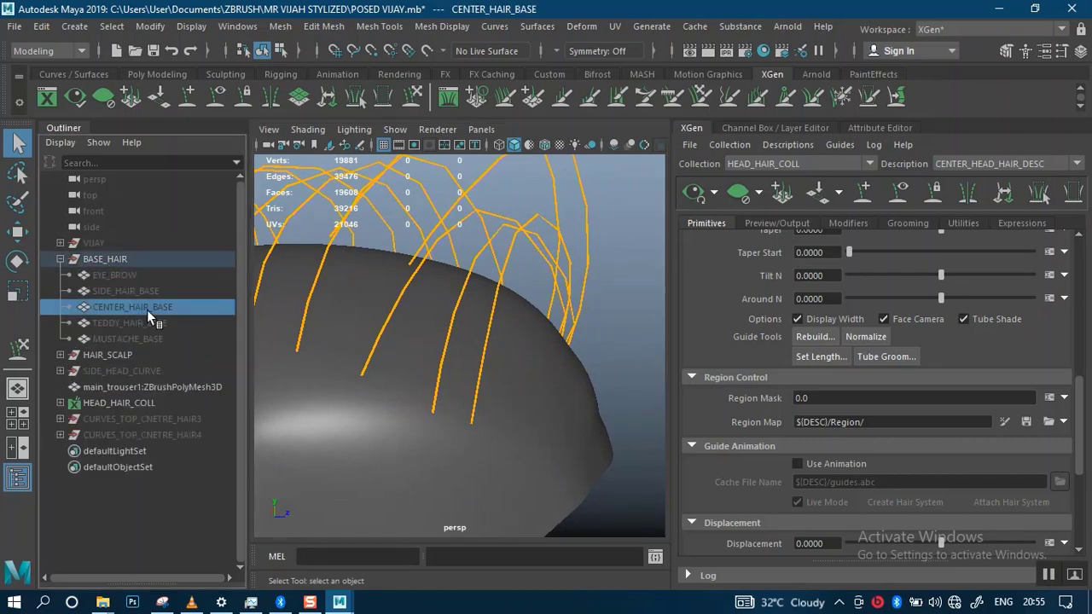
key(shift+h)
alt+drag(546, 381, 441, 364)
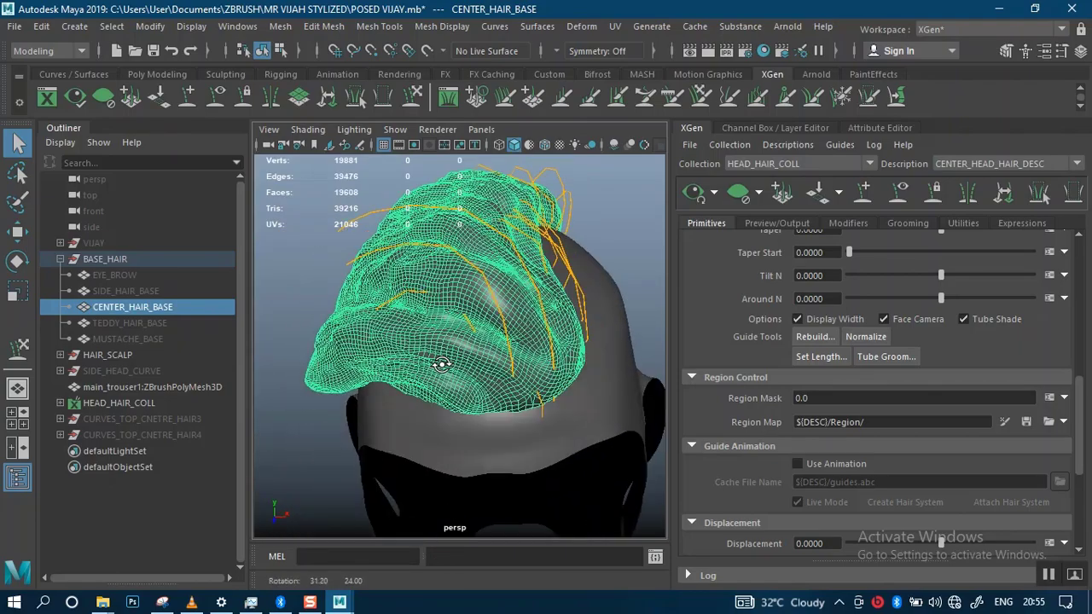
mouse_move(449, 321)
alt+mouse_down()
mouse_move(452, 344)
mouse_move(384, 358)
mouse_move(505, 338)
mouse_move(469, 322)
mouse_move(419, 348)
mouse_move(353, 314)
alt+mouse_up()
- Inspect the guides against the CENTER_HAIR_BASE mesh up close, and hide that mesh again
click(467, 320)
click(412, 106)
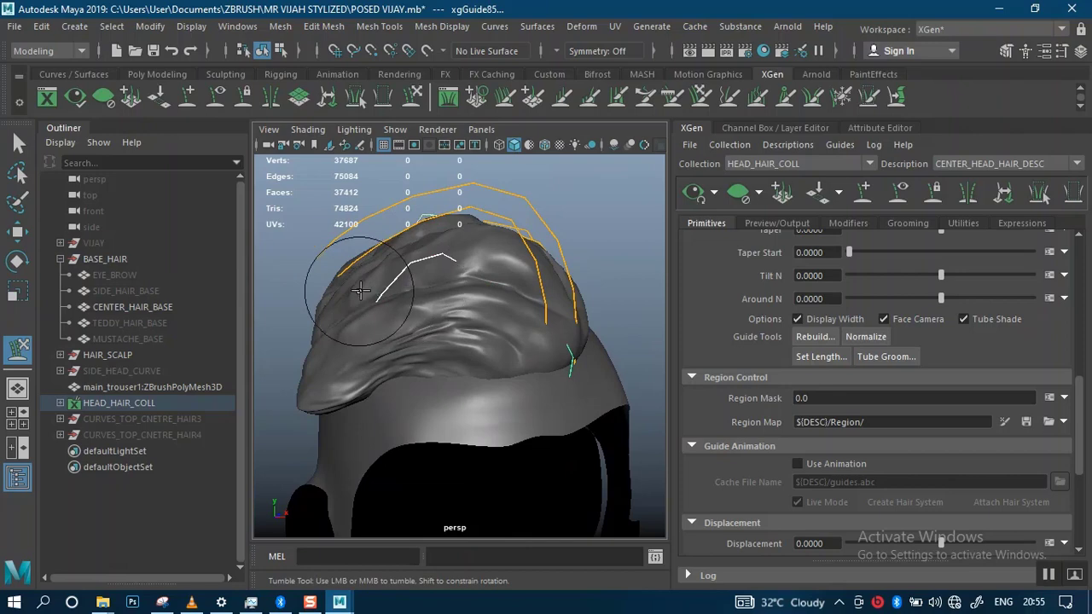
scroll(406, 325, up, 3)
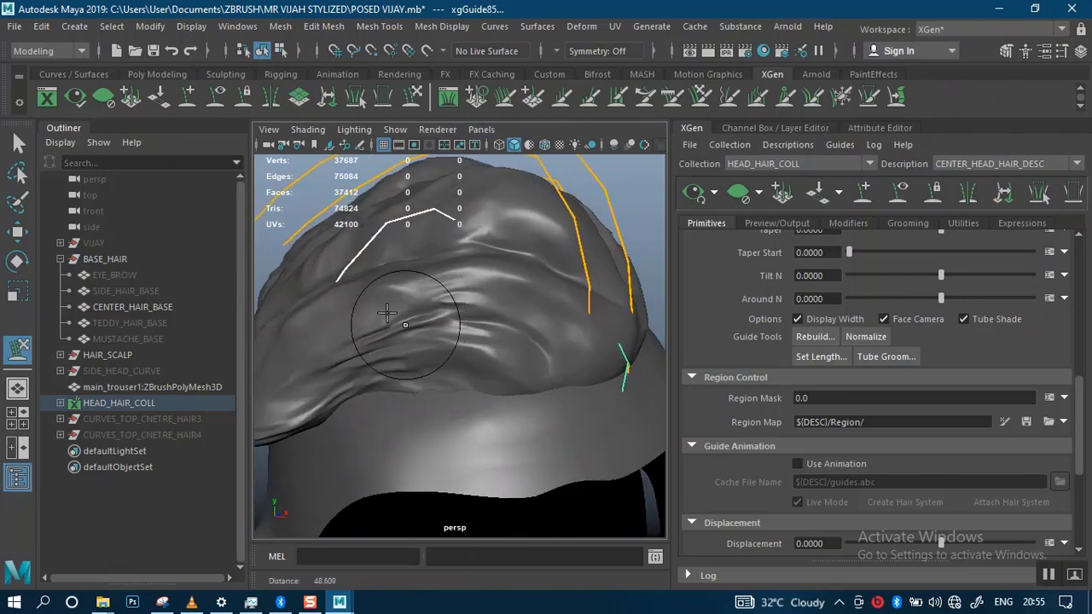
click(18, 144)
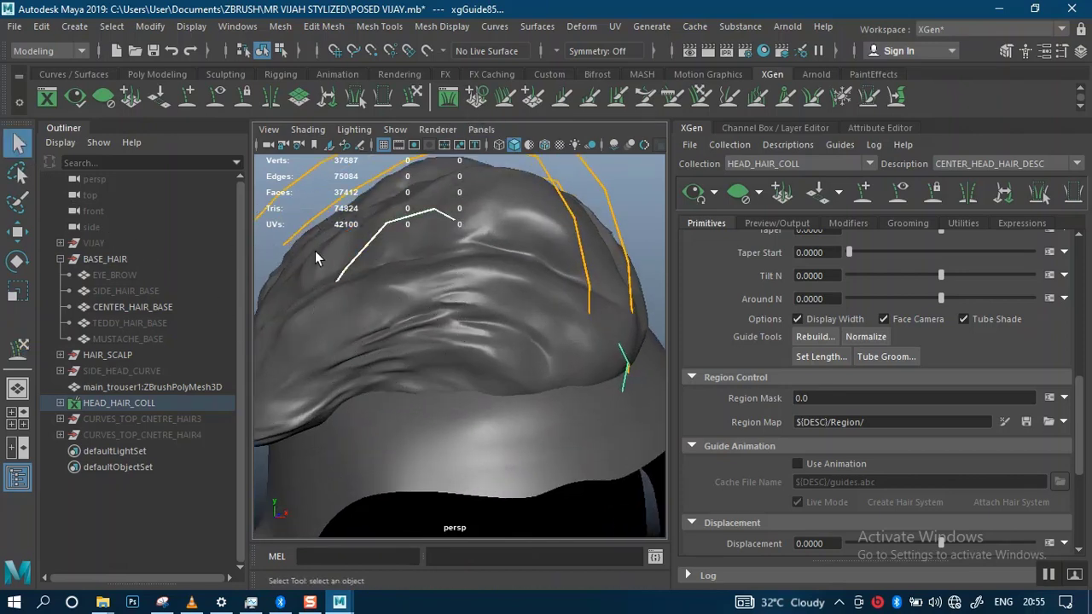
click(474, 330)
alt+drag(477, 340, 514, 322)
key(ctrl+h)
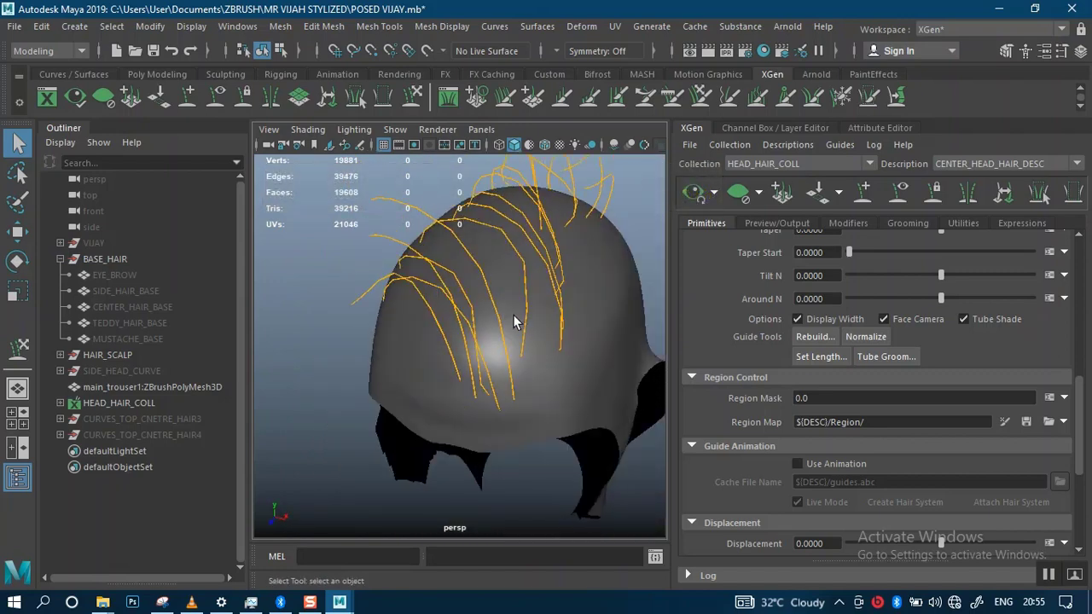
- Select the outermost front guide and sculpt the part near its root into a rounder arch around the scalp
alt+right_drag(493, 300, 512, 358)
mouse_move(512, 358)
alt+mouse_down()
mouse_move(475, 293)
mouse_move(588, 284)
mouse_move(558, 324)
mouse_move(500, 349)
alt+mouse_up()
click(503, 360)
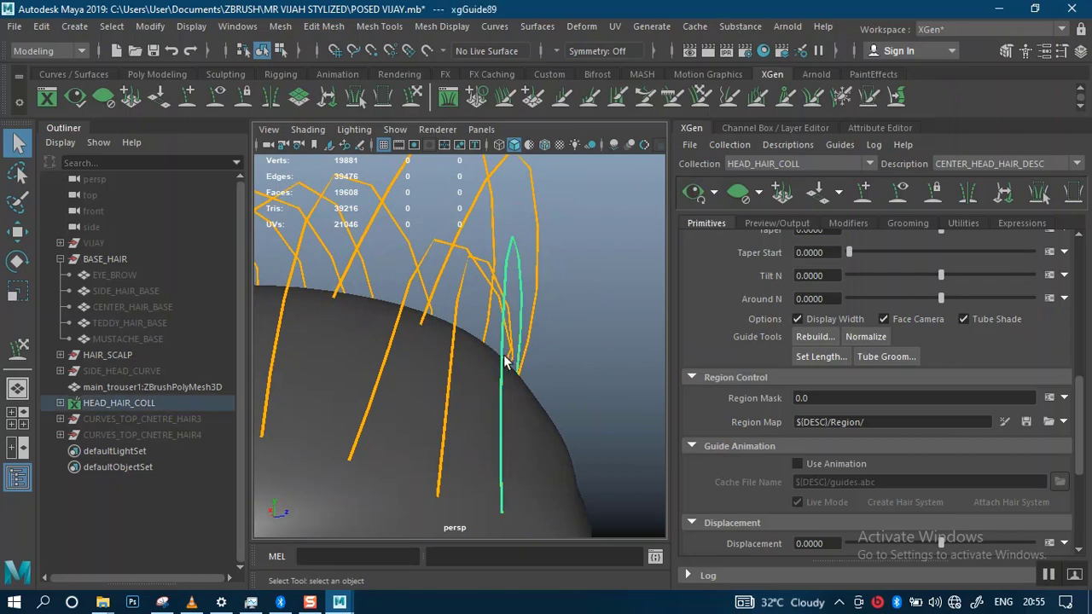
alt+drag(594, 351, 620, 332)
click(620, 333)
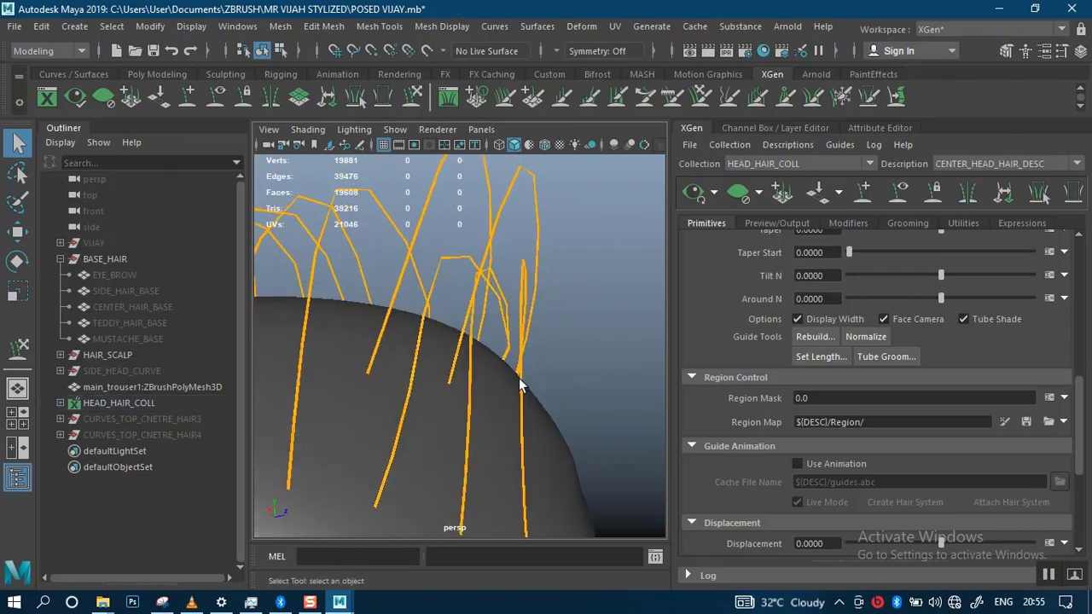
click(521, 381)
alt+drag(608, 375, 503, 298)
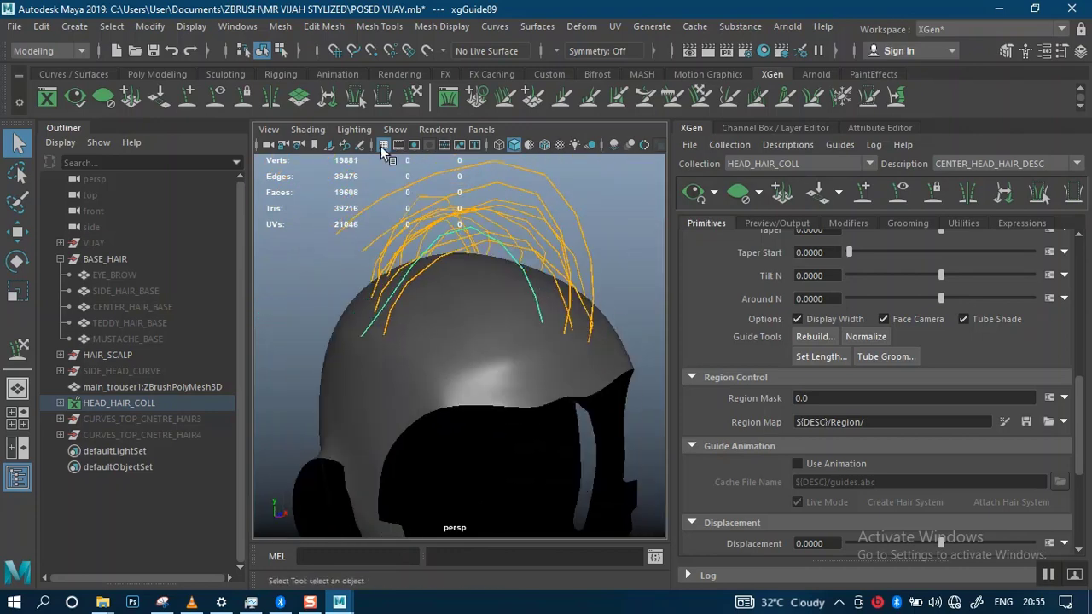
click(414, 107)
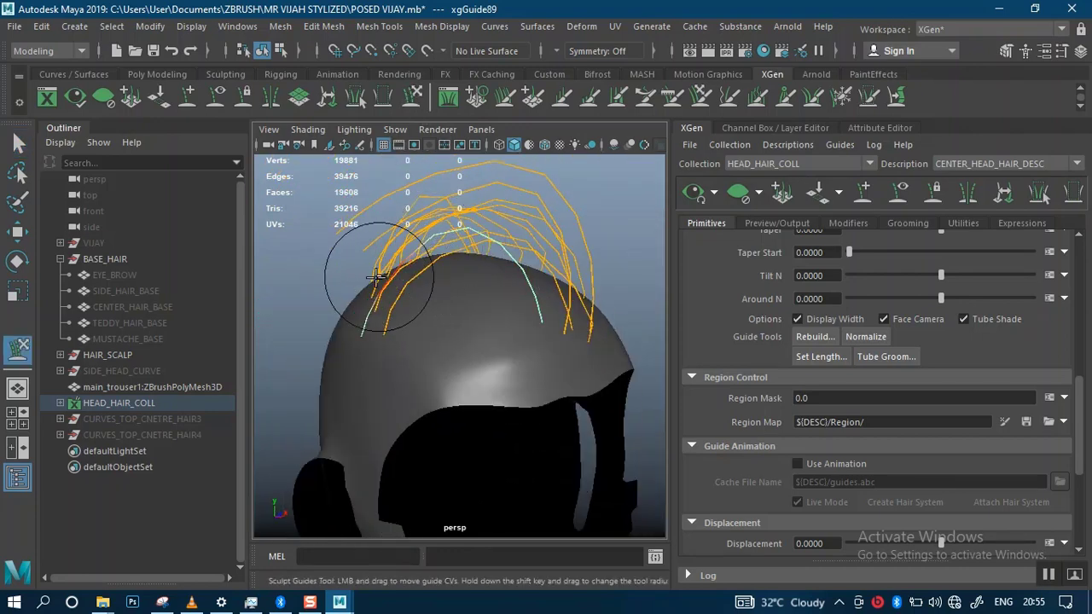
mouse_move(361, 251)
alt+mouse_down()
mouse_move(434, 288)
mouse_move(414, 261)
mouse_move(355, 300)
mouse_move(407, 314)
alt+mouse_up()
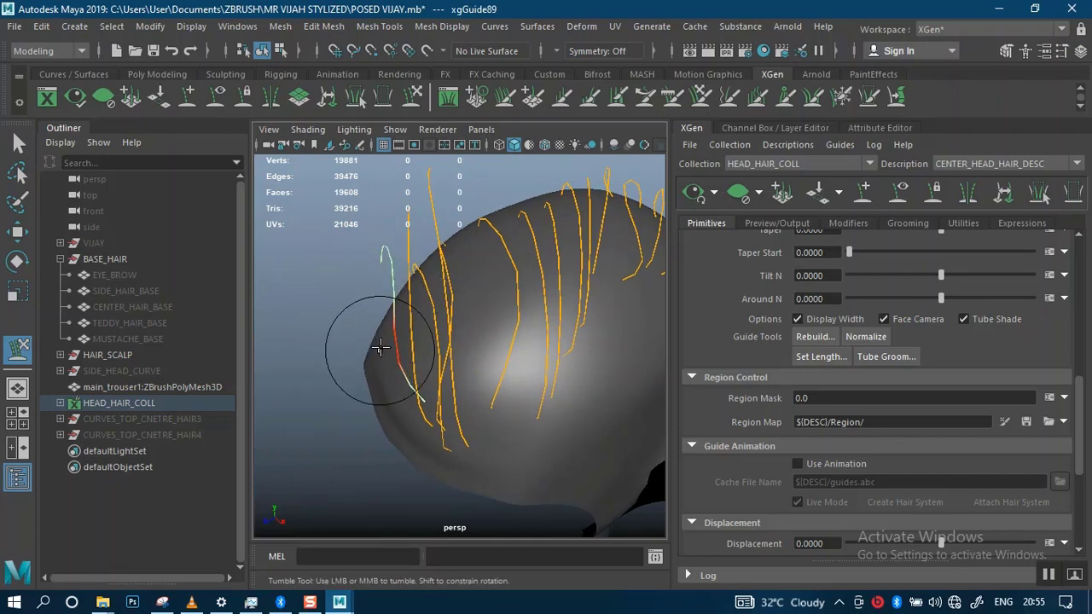
mouse_move(373, 331)
alt+mouse_down()
mouse_move(414, 261)
mouse_move(475, 219)
mouse_move(400, 256)
alt+mouse_up()
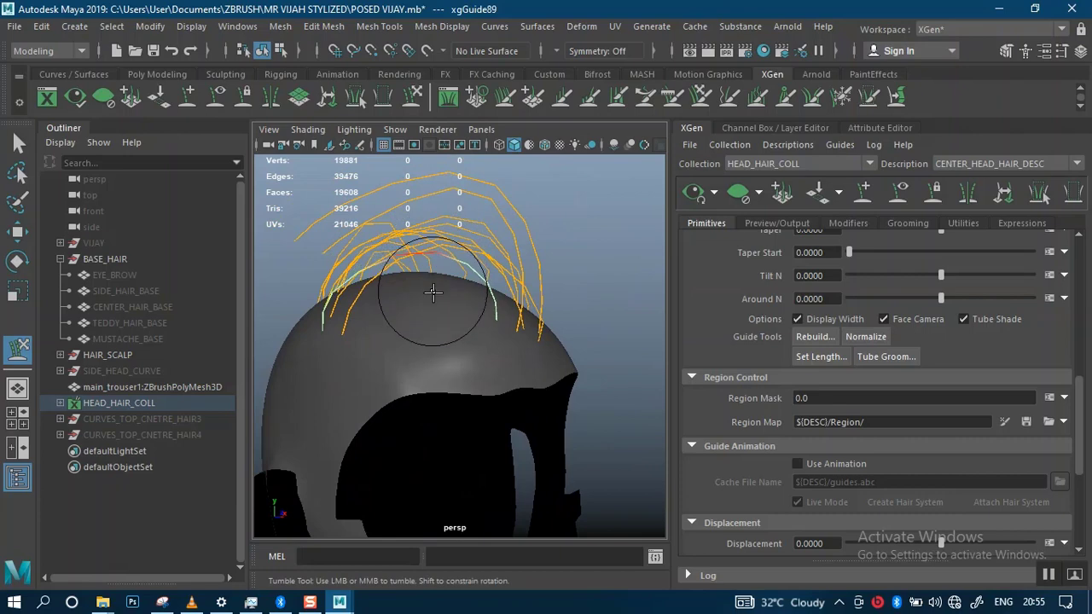
- Sculpt the tip half of the outermost front guide so it curves down closer to the scalp
mouse_move(469, 277)
alt+mouse_down()
mouse_move(570, 278)
mouse_move(438, 230)
mouse_move(347, 226)
alt+mouse_up()
alt+right_drag(393, 284, 416, 375)
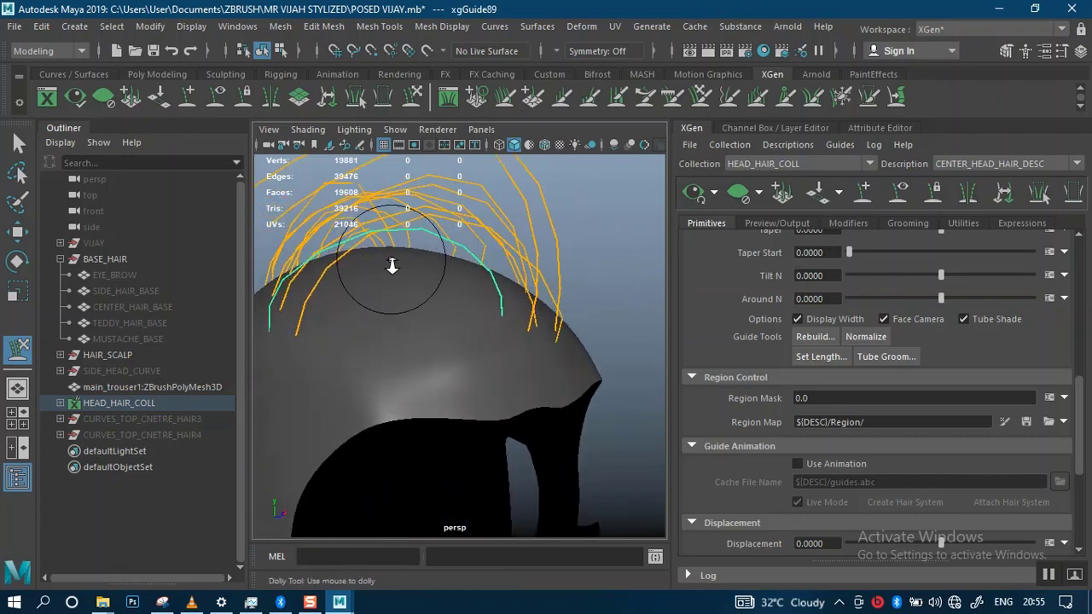
alt+right_drag(393, 266, 458, 312)
alt+drag(458, 312, 558, 319)
alt+middle_drag(557, 319, 484, 323)
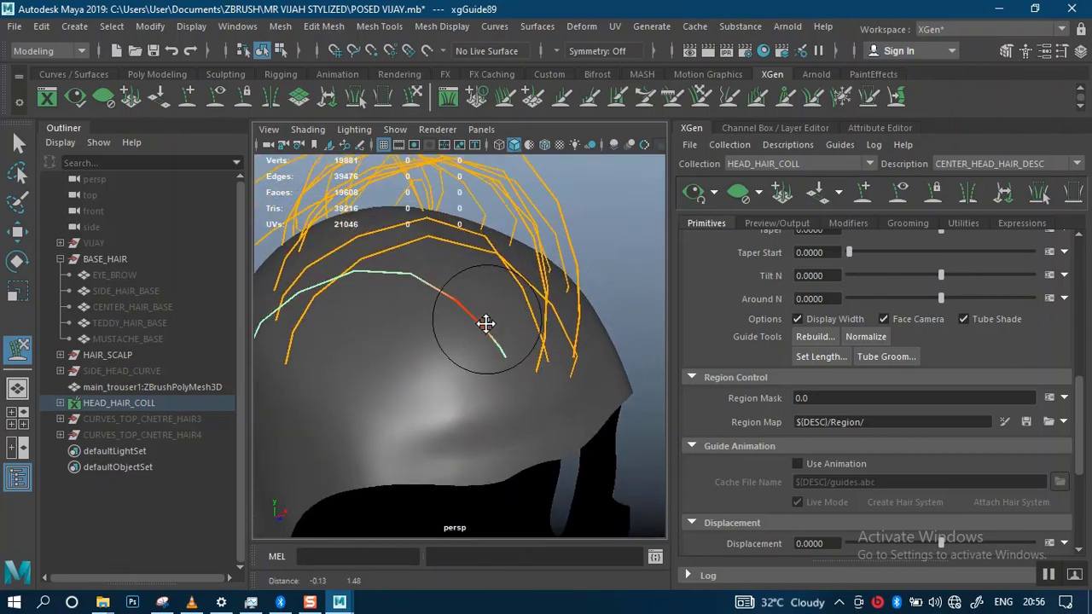
- Try rotating the guide next to the outermost front one to align it with its neighbours, and delete that guide
alt+drag(485, 323, 516, 229)
click(516, 229)
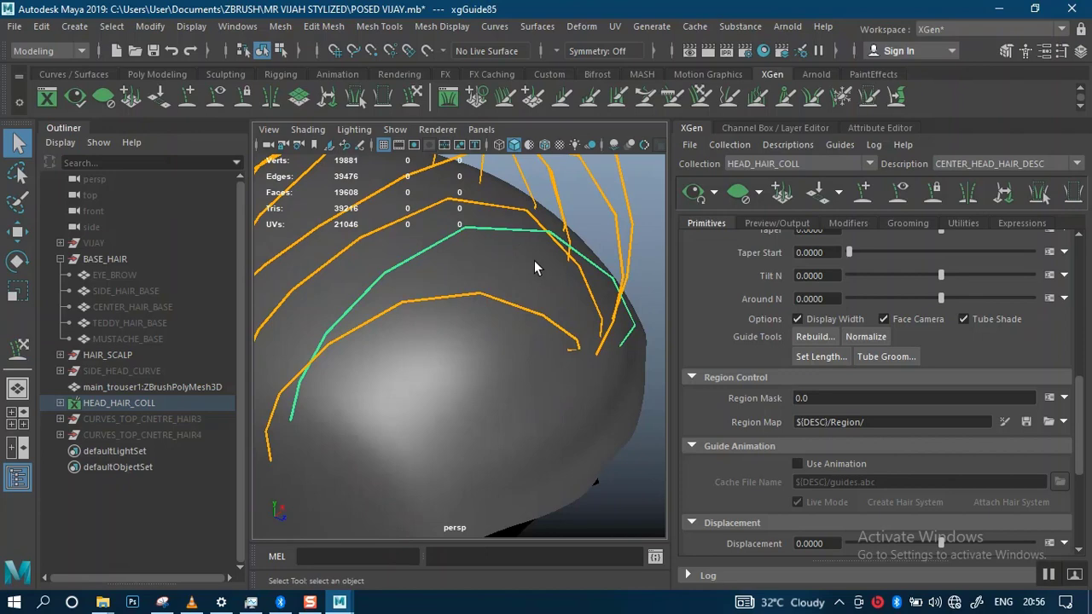
alt+drag(534, 267, 409, 327)
key(e)
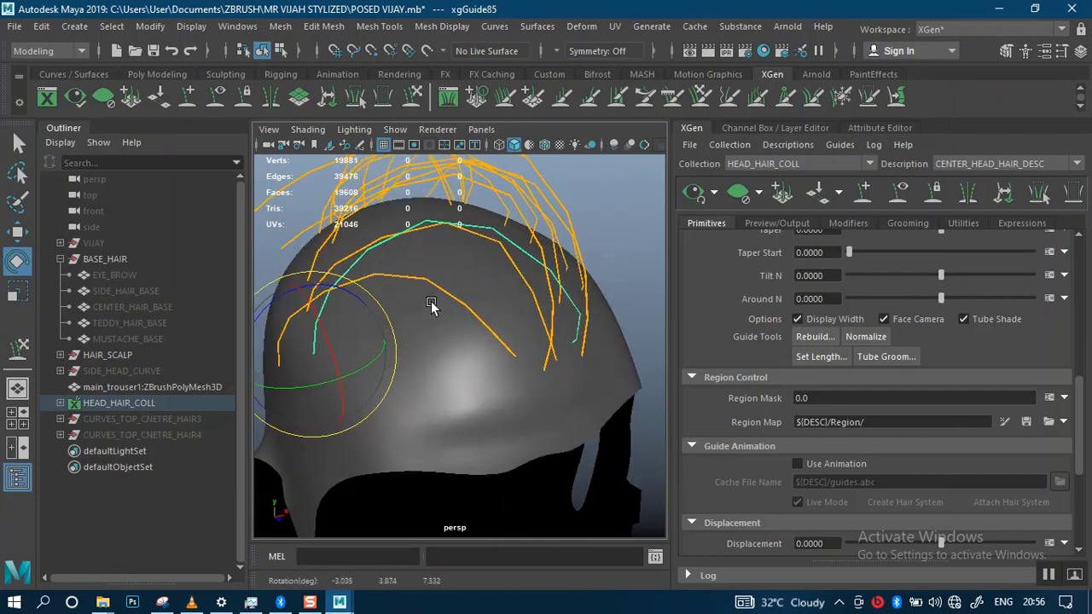
click(431, 301)
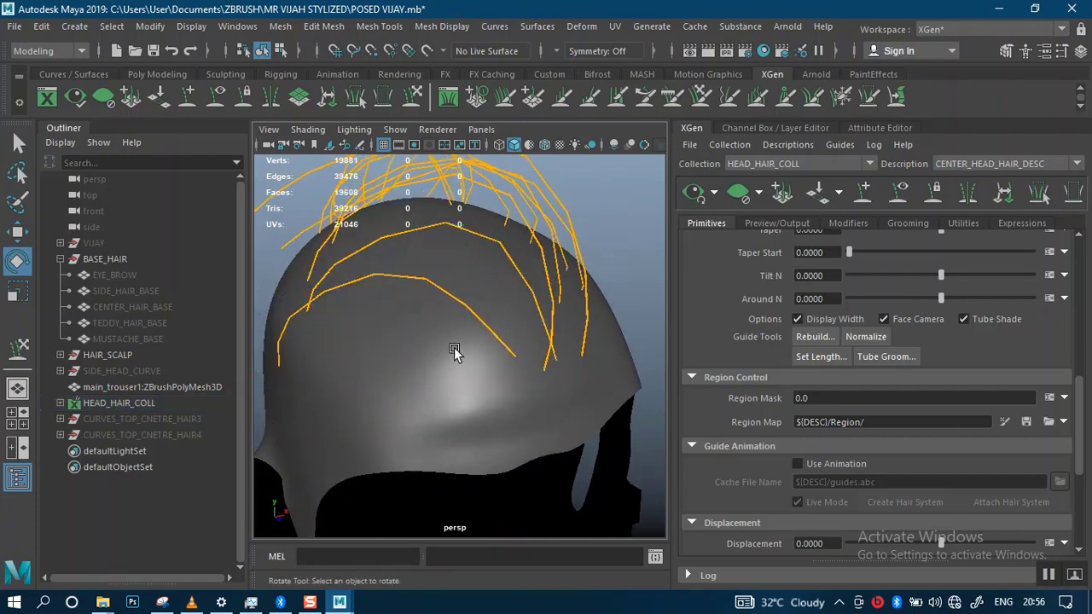
- Select the next guide inward from the outermost front one and rotate it about its root to follow the scalp
alt+drag(456, 353, 551, 241)
click(571, 286)
alt+drag(570, 286, 478, 273)
alt+right_drag(478, 272, 438, 269)
alt+drag(438, 269, 369, 291)
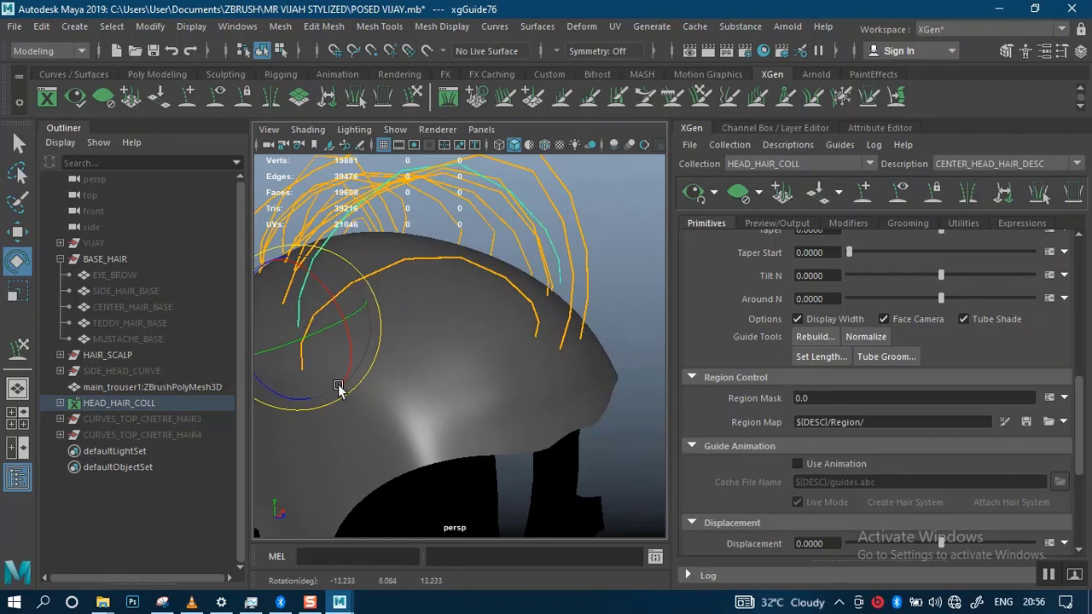
alt+right_drag(341, 390, 474, 421)
alt+drag(474, 421, 386, 374)
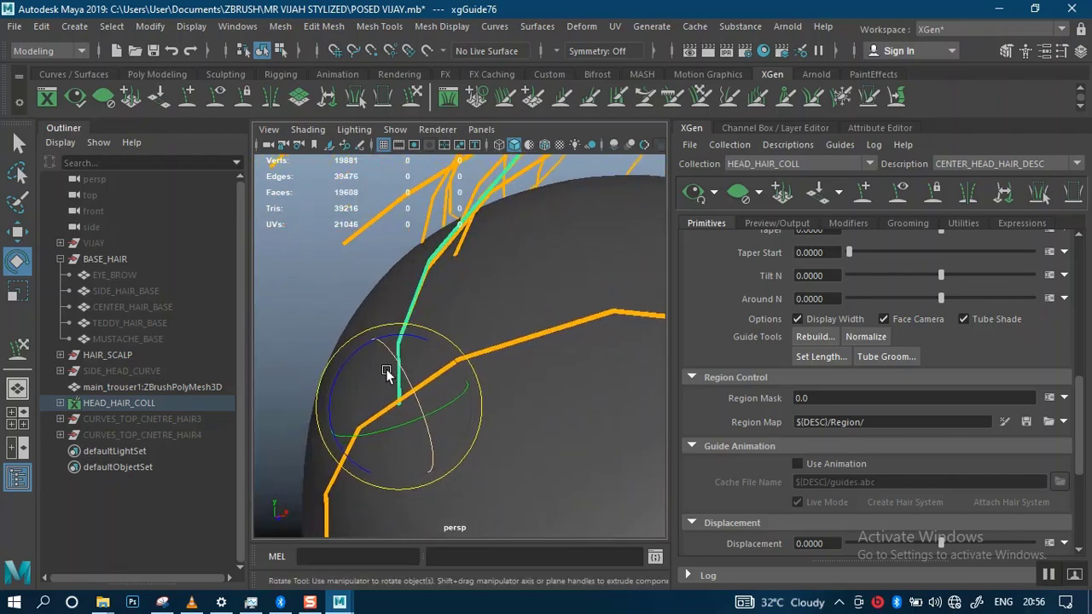
- Try to shift the root end of the rotated guide across the scalp with the Sculpt Guides tool
key(q)
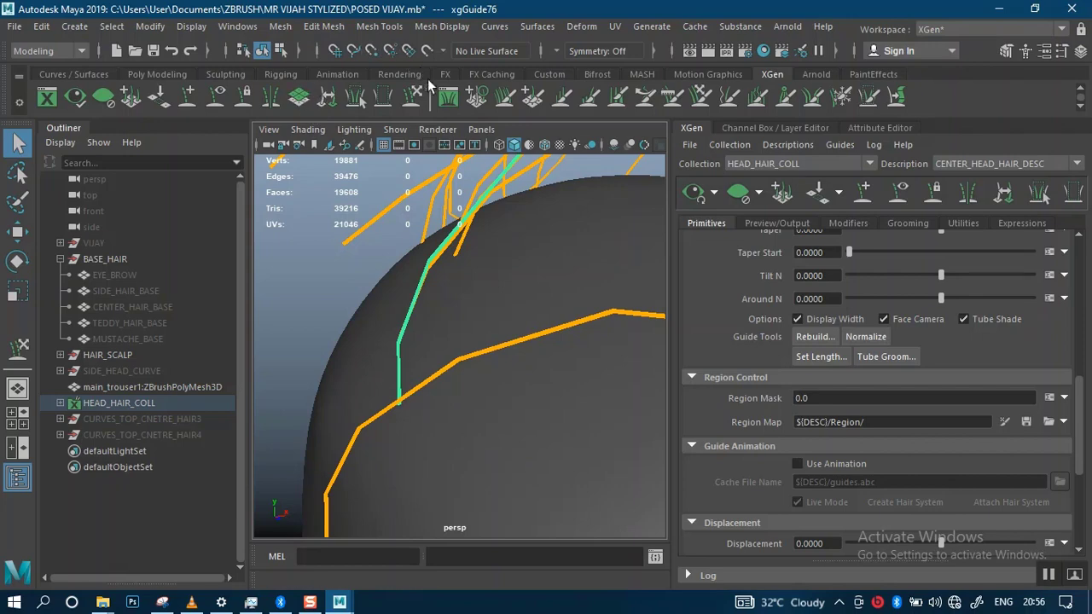
click(409, 104)
alt+drag(398, 443, 365, 371)
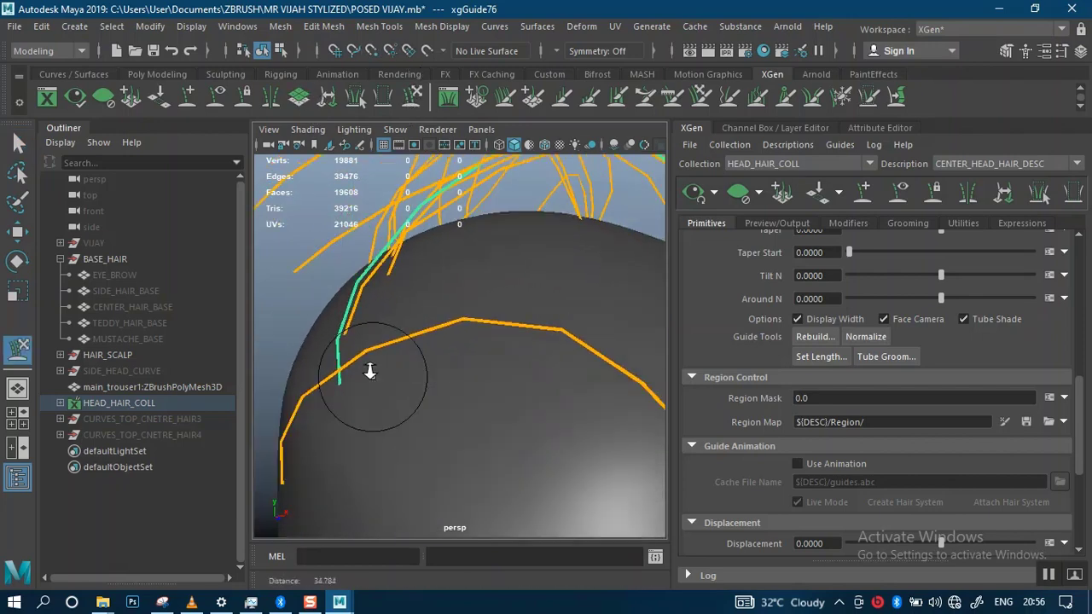
alt+right_drag(365, 370, 513, 368)
alt+drag(512, 369, 434, 346)
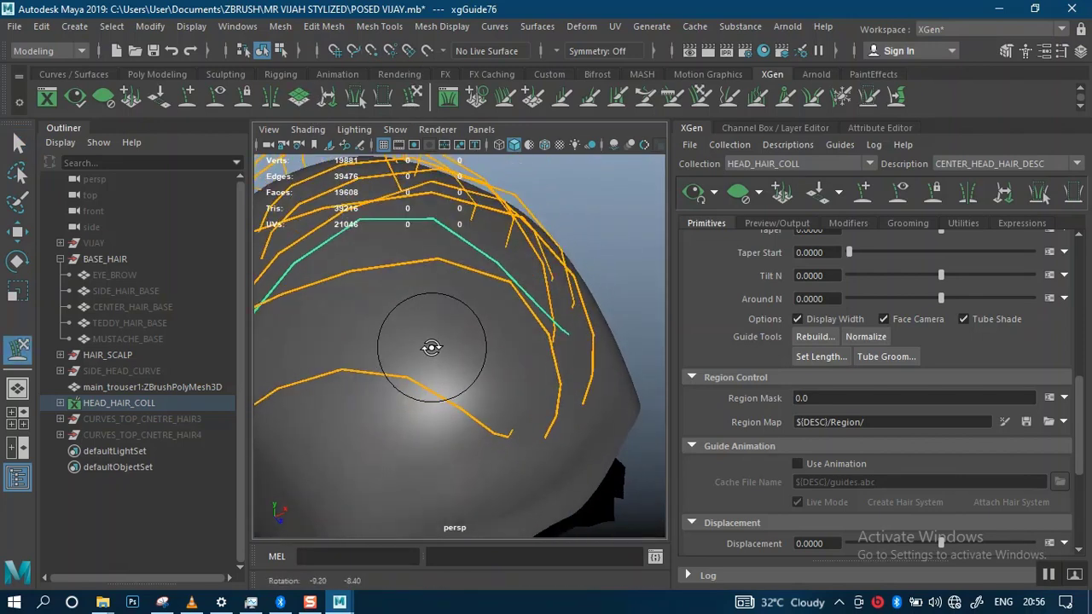
alt+middle_drag(434, 347, 275, 368)
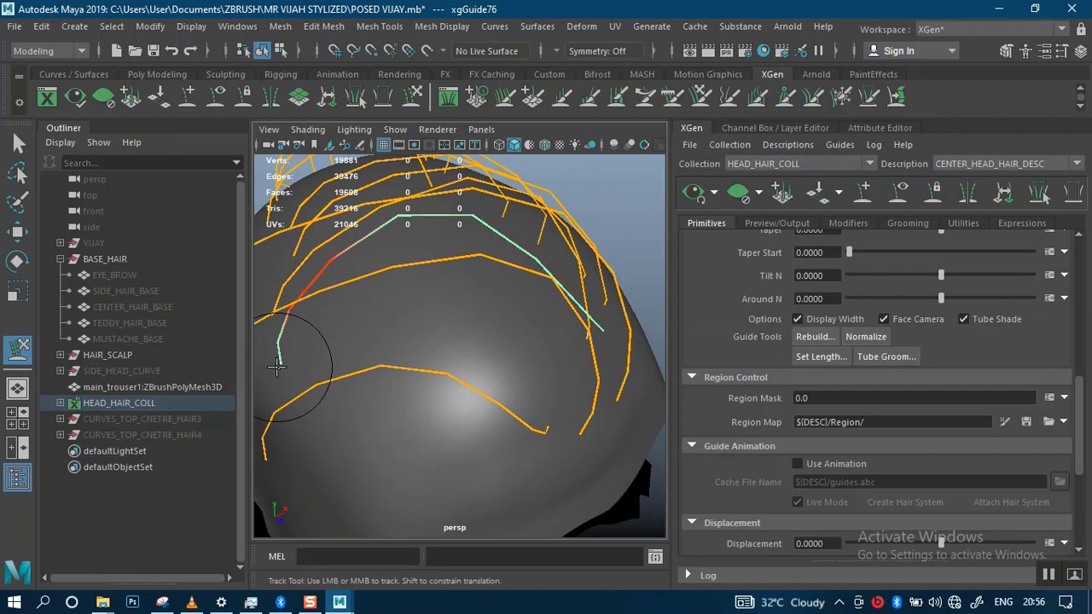
mouse_move(281, 365)
mouse_down()
mouse_move(329, 342)
mouse_move(312, 361)
mouse_move(328, 368)
mouse_up()
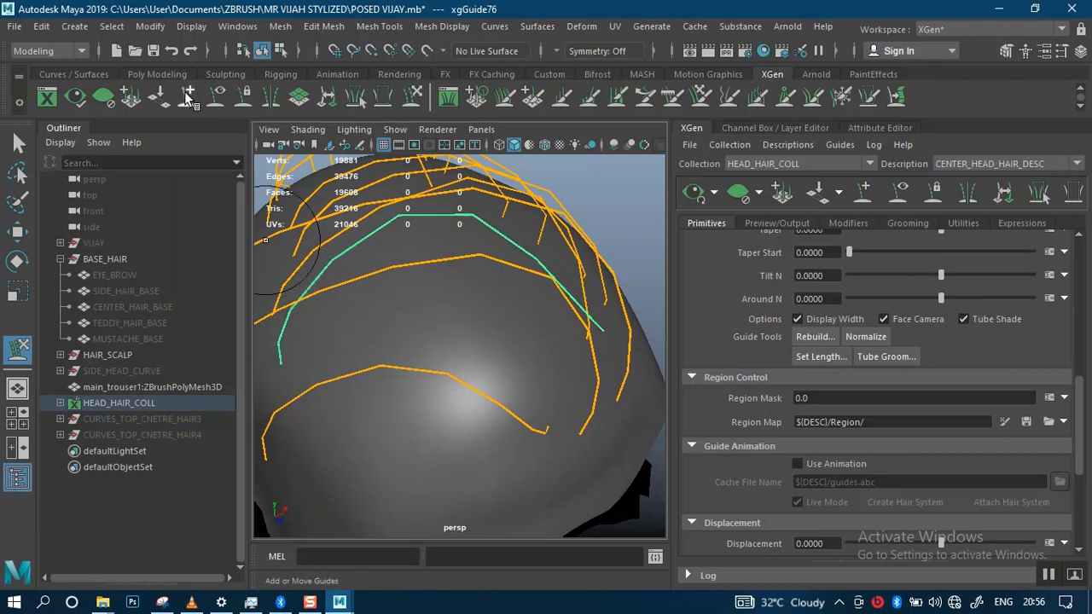
- Move the rotated guide's root to a new spot on the scalp with the Add/Move Guides tool
alt+middle_drag(419, 402, 449, 398)
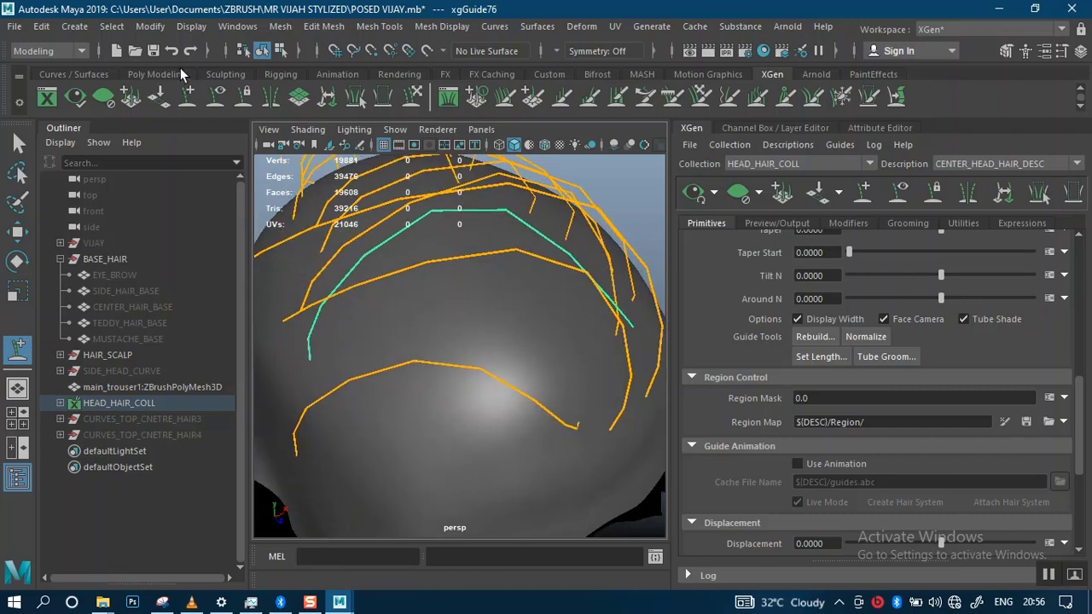
click(188, 98)
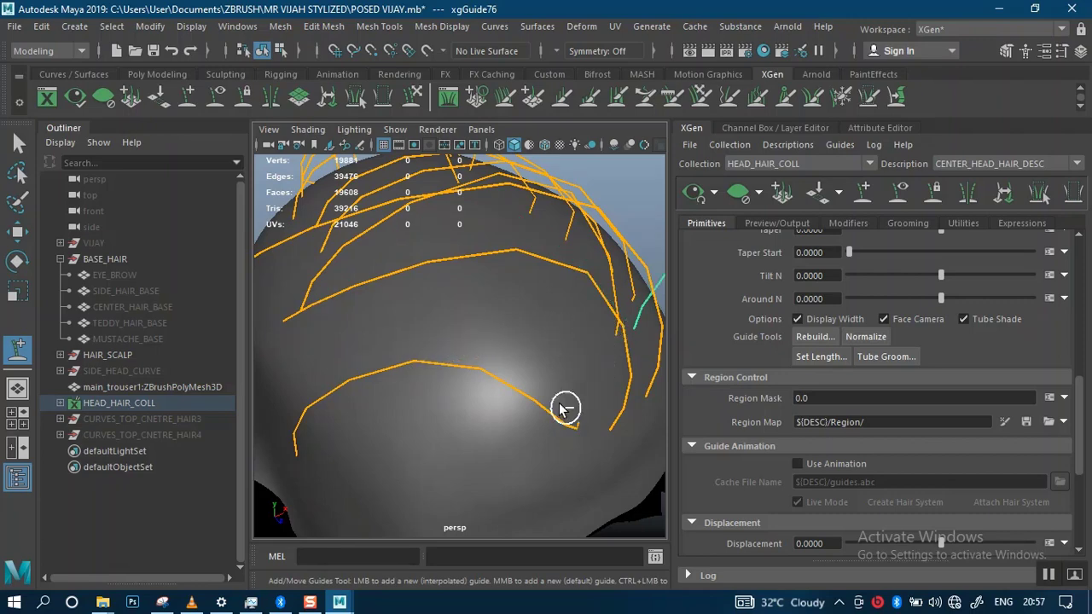
alt+drag(563, 408, 477, 367)
alt+right_drag(477, 367, 513, 401)
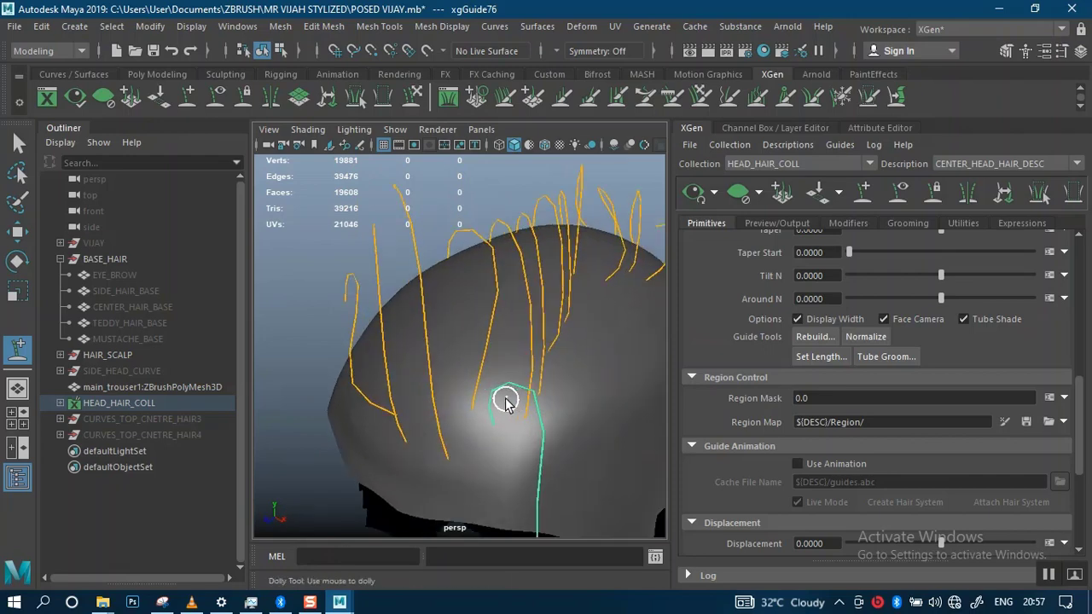
- Rotate the selected hair guide so it arches over the crown alongside the neighbouring guides
key(e)
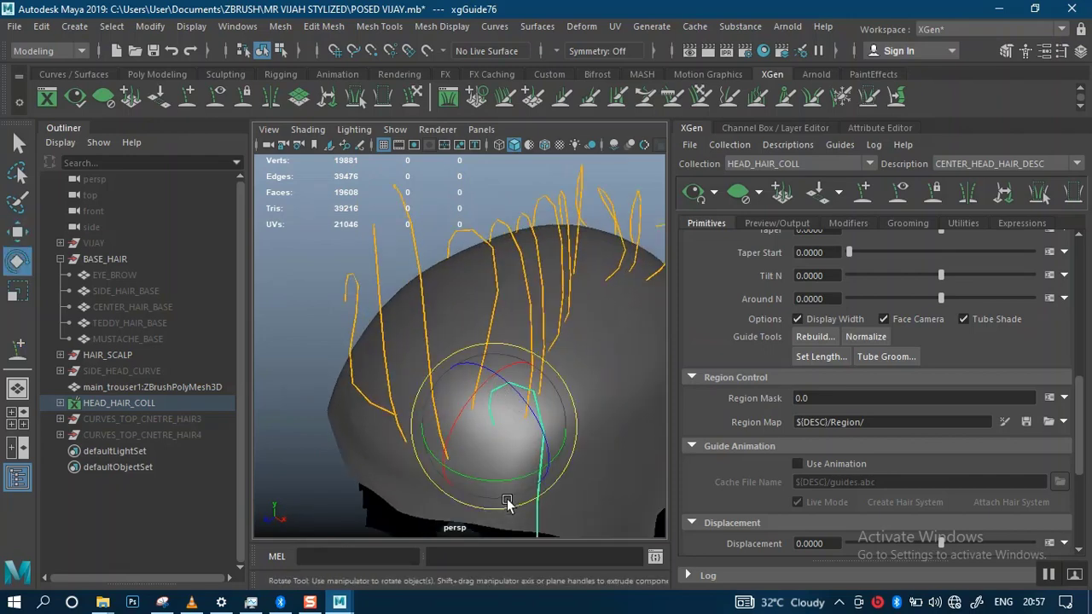
alt+drag(489, 450, 650, 261)
click(633, 260)
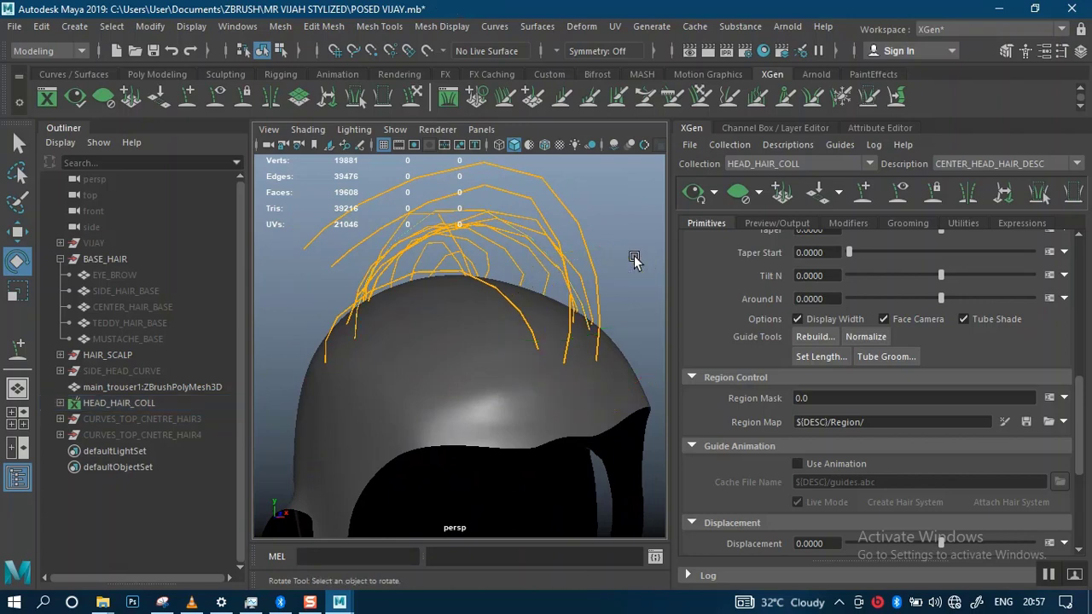
click(631, 280)
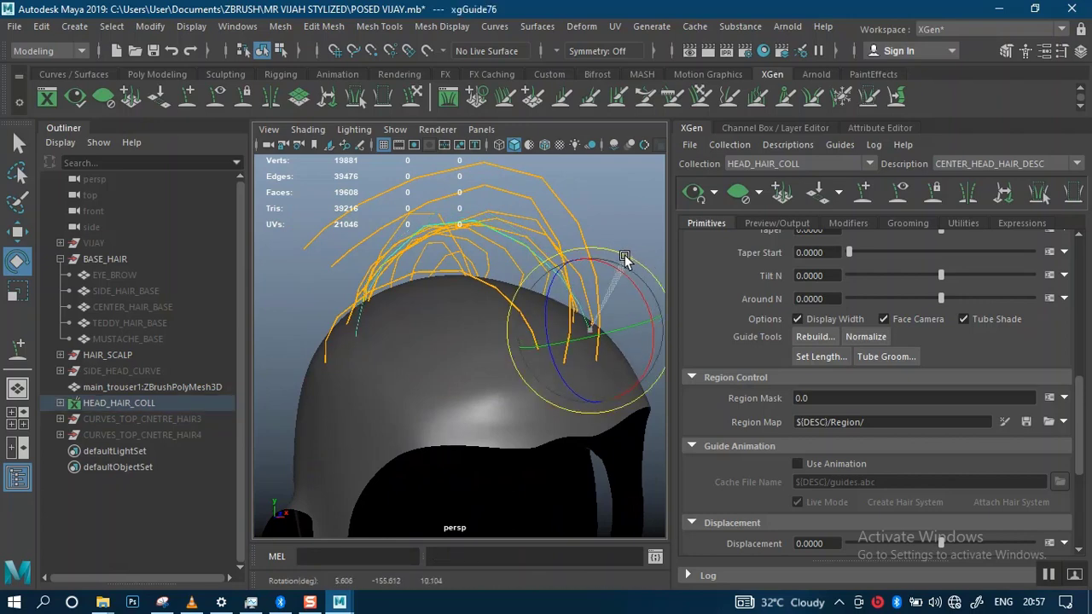
scroll(409, 450, up, 5)
alt+drag(484, 462, 475, 397)
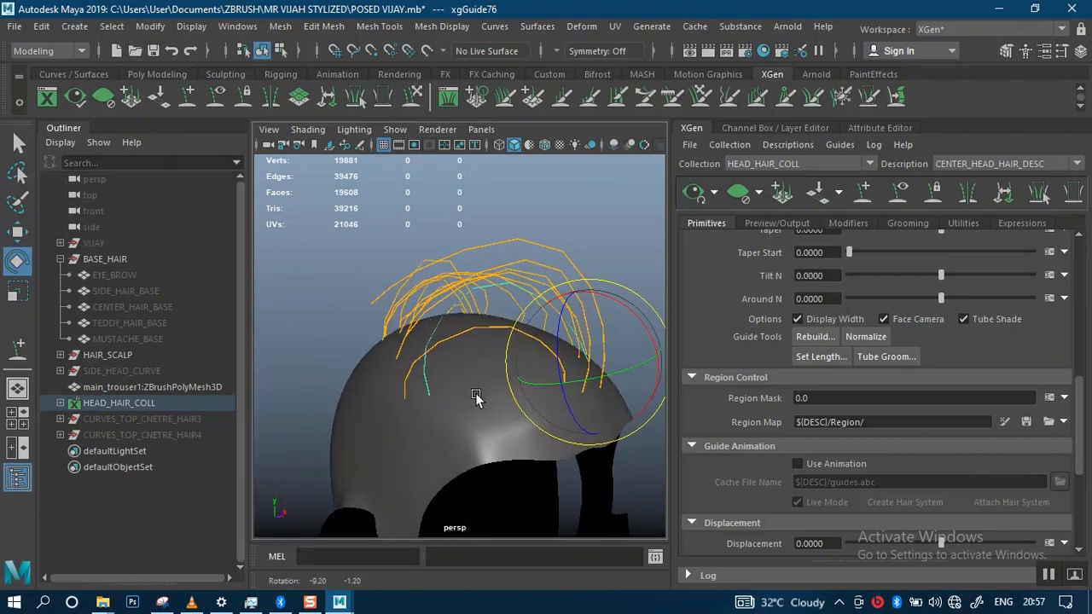
- Scale the guide's height to about 0.73 and rotate it to lie closer to the scalp and its neighbours
key(r)
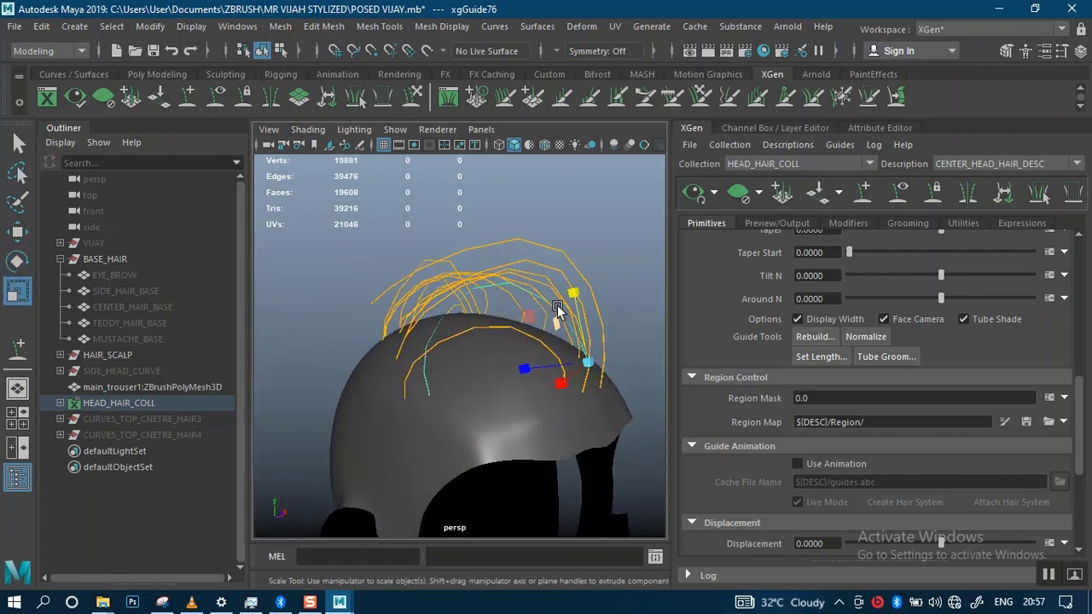
drag(573, 290, 579, 294)
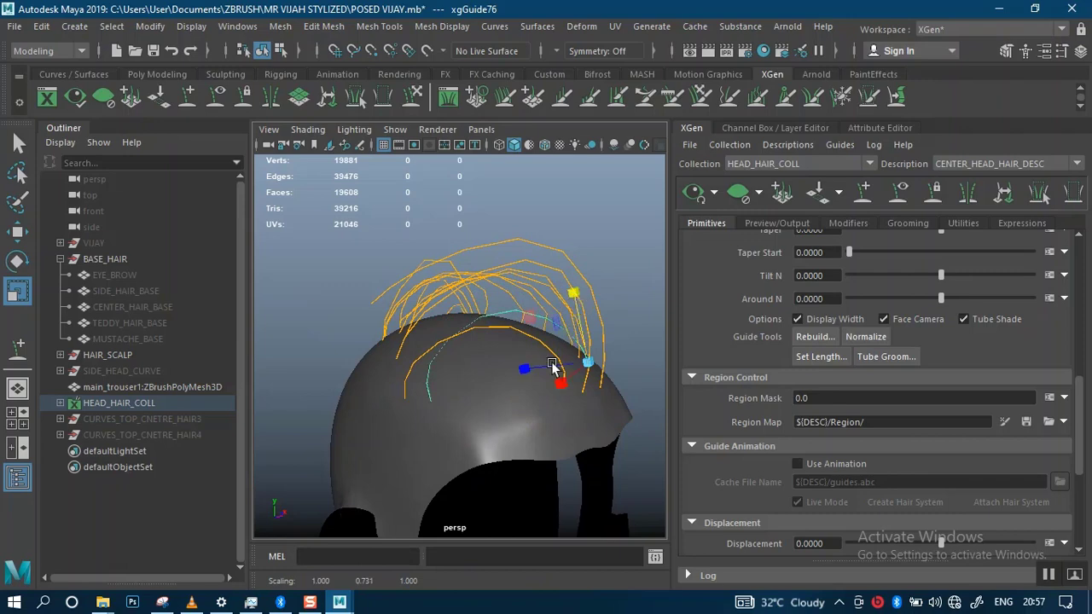
key(w)
key(e)
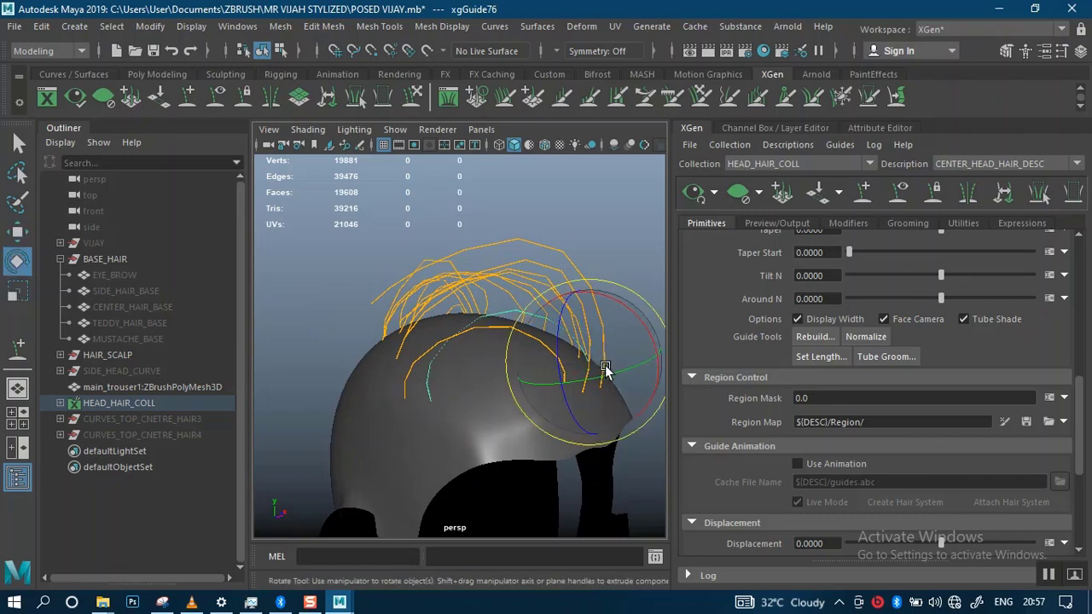
drag(649, 297, 565, 361)
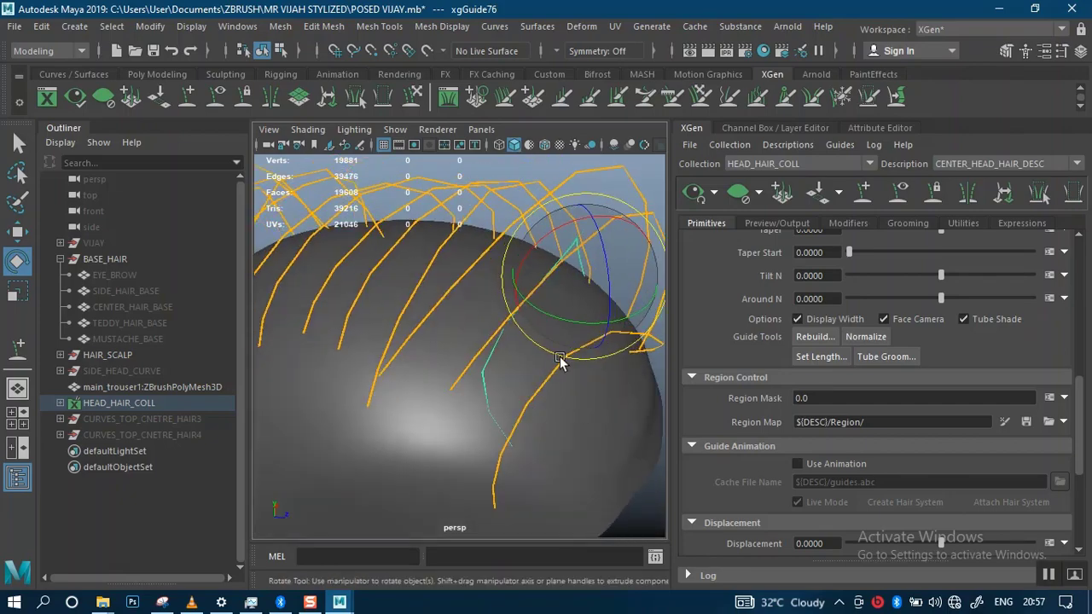
alt+right_drag(555, 316, 549, 409)
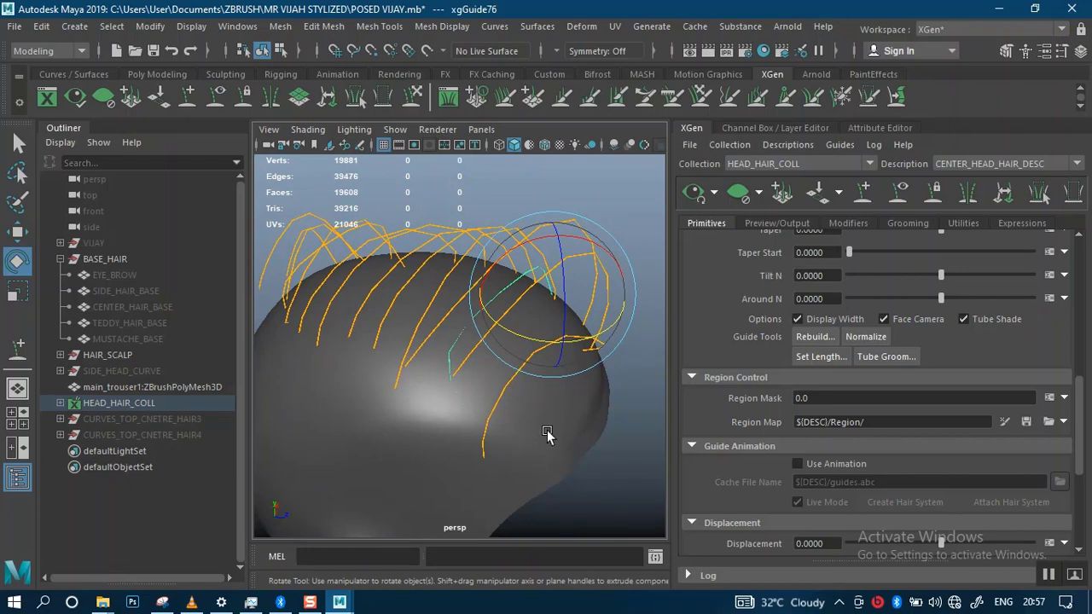
- Examine the rotated guide's spacing and direction against the neighbouring guides from several angles around the scalp
alt+drag(546, 433, 452, 412)
alt+right_drag(511, 385, 535, 371)
alt+drag(517, 431, 378, 370)
alt+right_drag(377, 370, 509, 380)
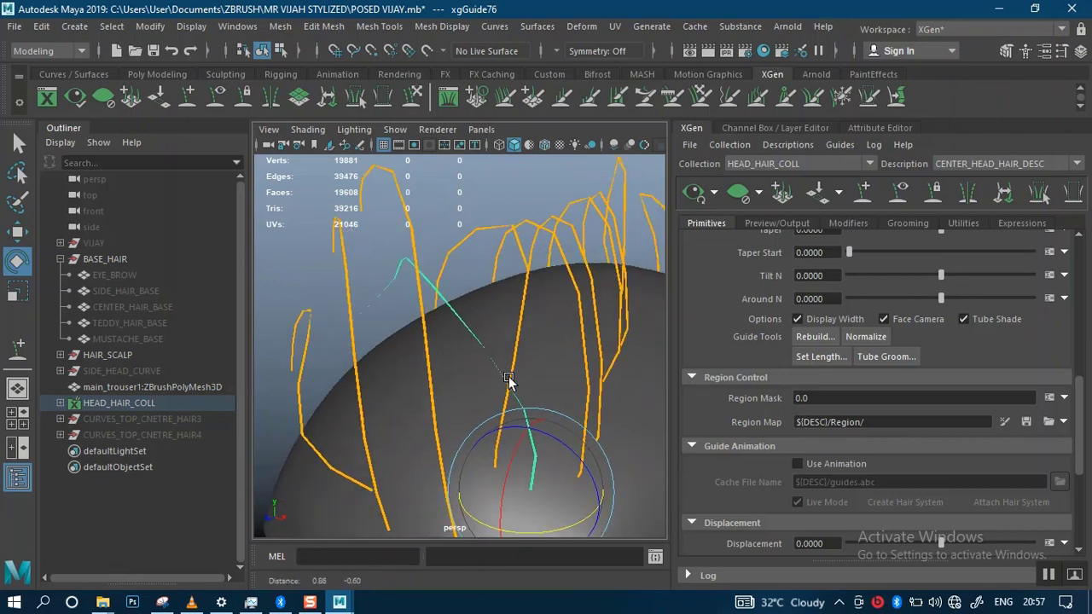
alt+drag(508, 380, 539, 343)
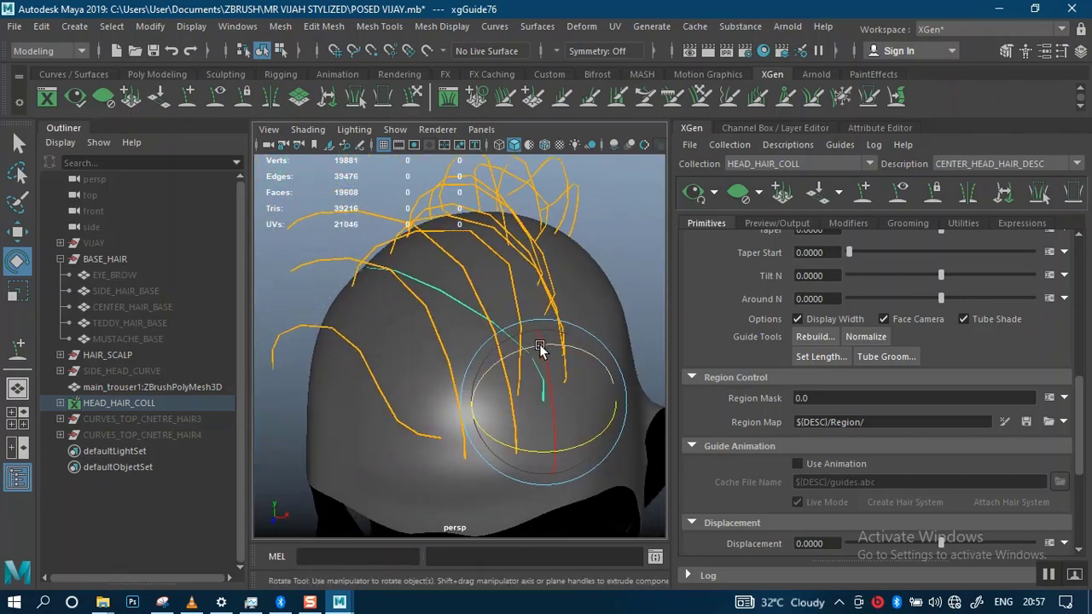
alt+drag(515, 385, 541, 328)
alt+drag(586, 216, 410, 227)
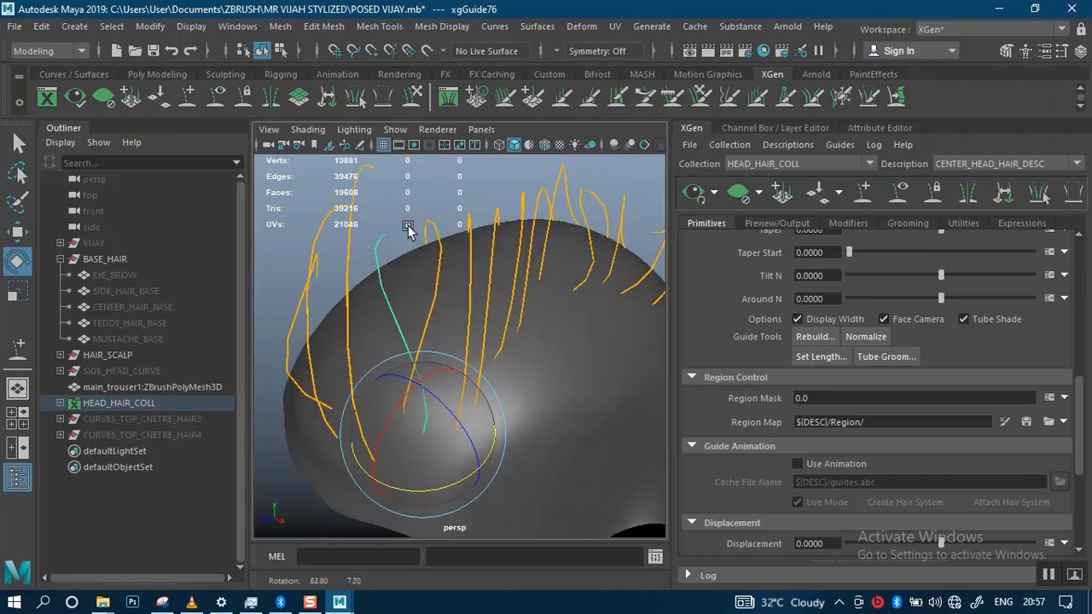
- Select the neighbouring guide and adjust its rotation to follow the surrounding arches over the crown
alt+right_drag(409, 227, 406, 319)
drag(392, 307, 544, 362)
drag(394, 317, 388, 300)
alt+right_drag(519, 377, 484, 365)
alt+drag(485, 365, 420, 356)
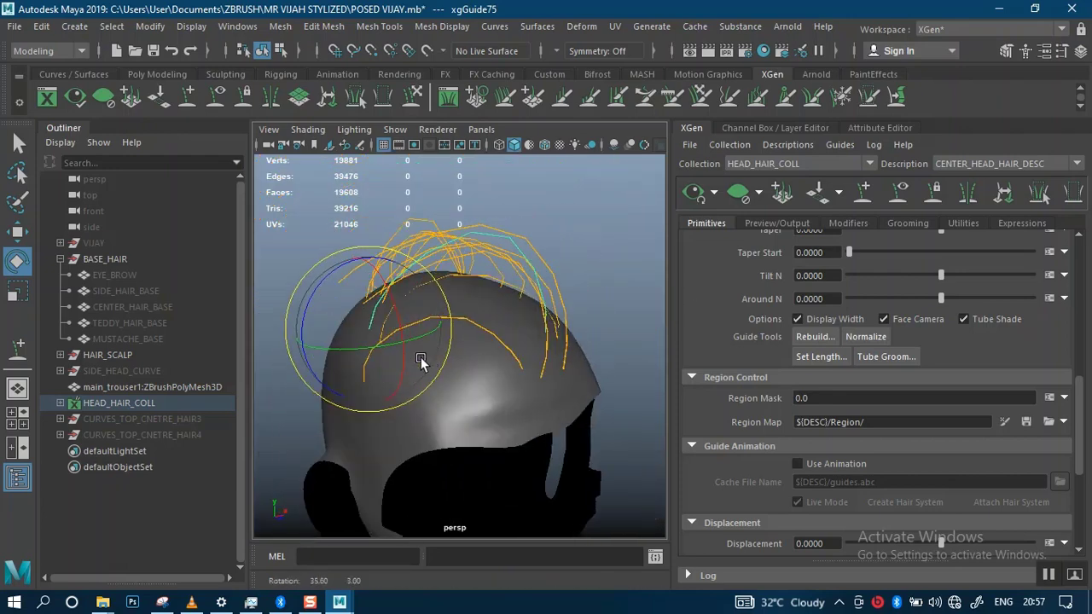
- Add a guide on the side of the scalp, in the gap between the existing guide rows
key(q)
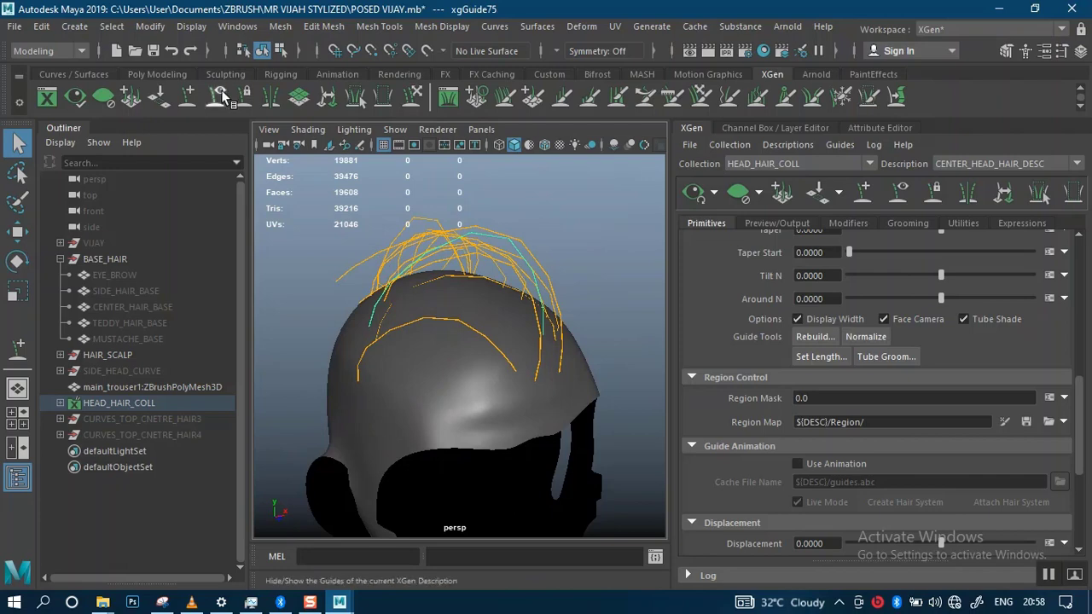
click(188, 96)
alt+drag(397, 329, 373, 343)
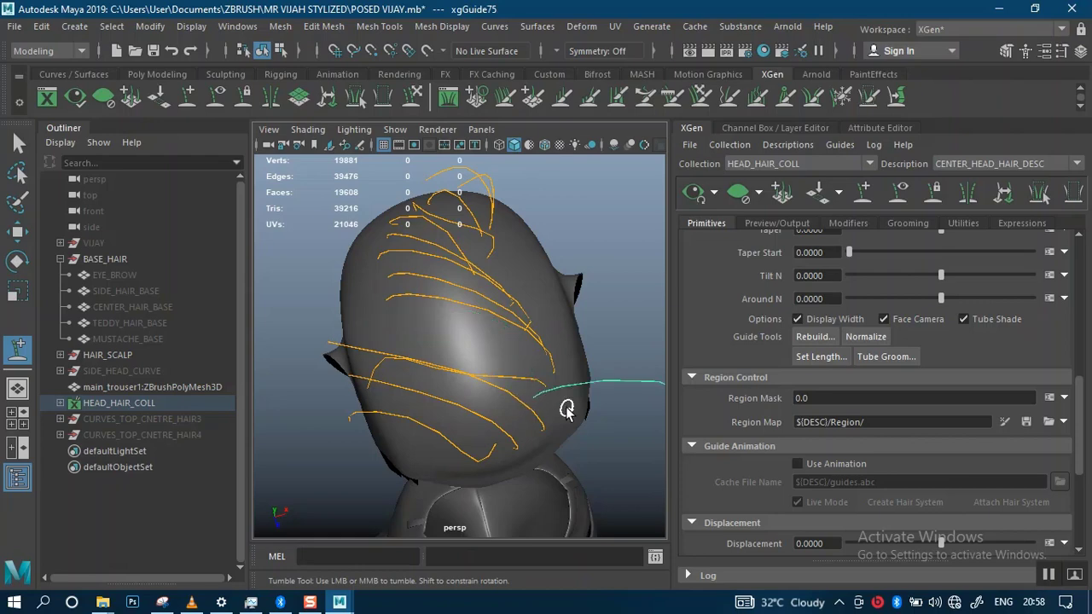
- Rotate the added guide so it bends across the crown instead of sticking out from the head
key(w)
key(e)
drag(578, 476, 476, 274)
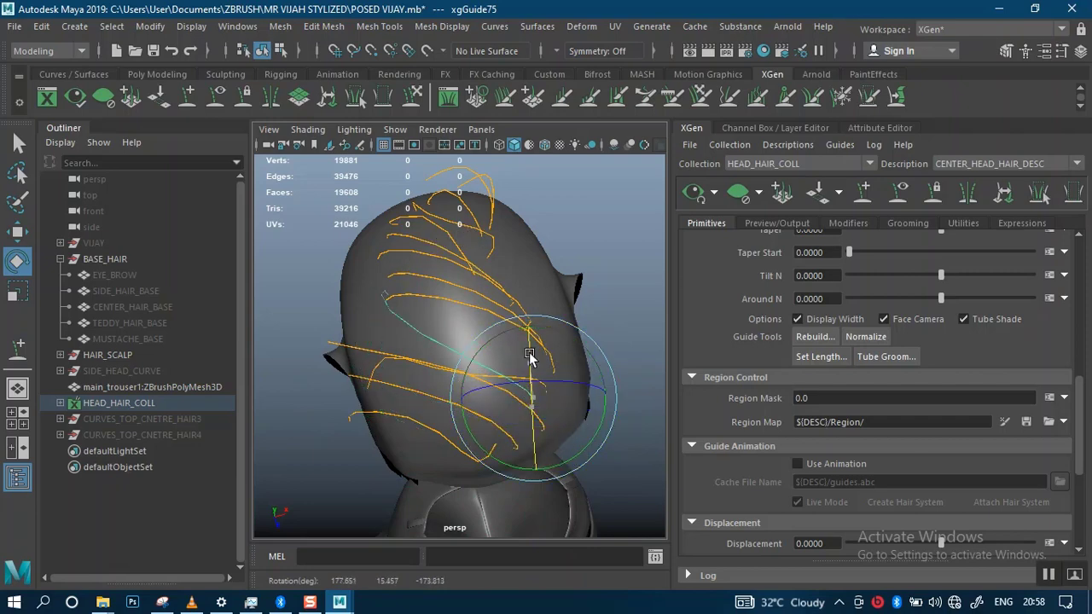
drag(529, 355, 545, 324)
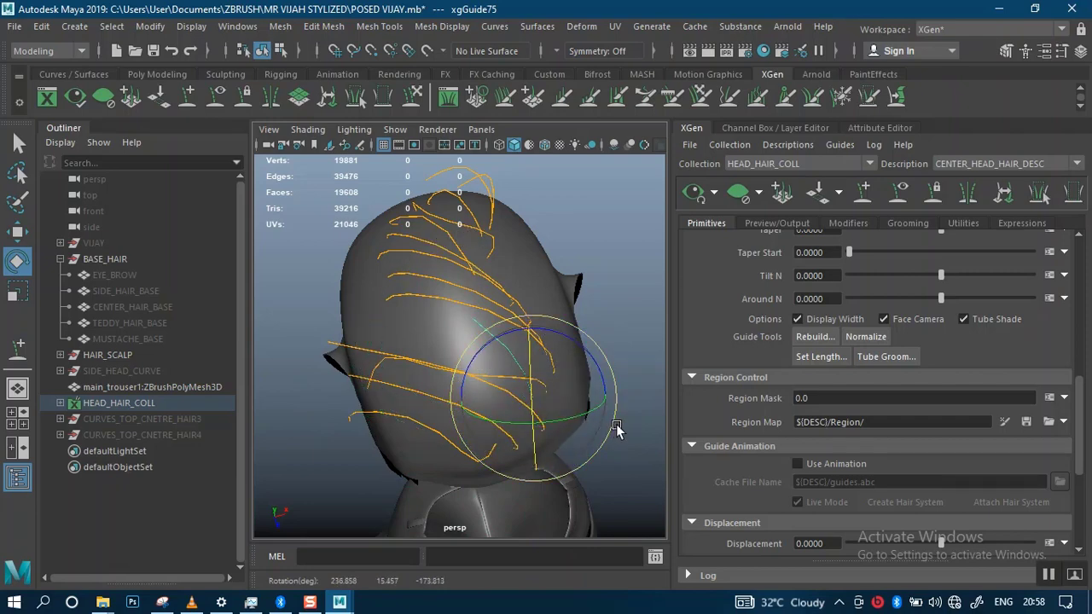
mouse_move(617, 429)
mouse_down()
mouse_move(605, 404)
mouse_move(560, 410)
mouse_move(554, 309)
mouse_move(590, 317)
mouse_up()
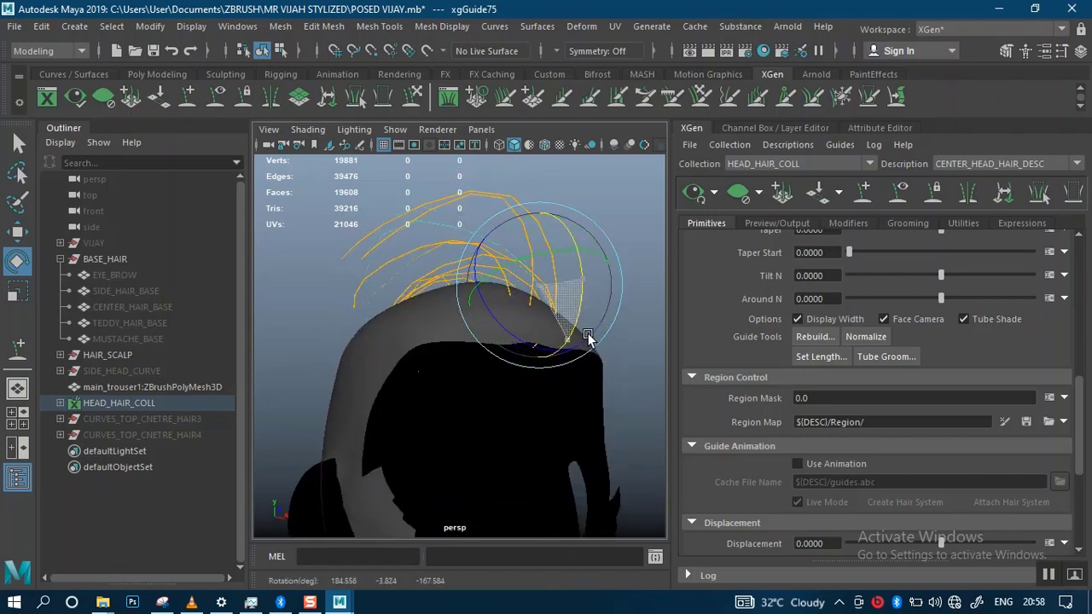
- Scale the added guide to match the size of the arches beside it
alt+drag(452, 344, 506, 354)
key(r)
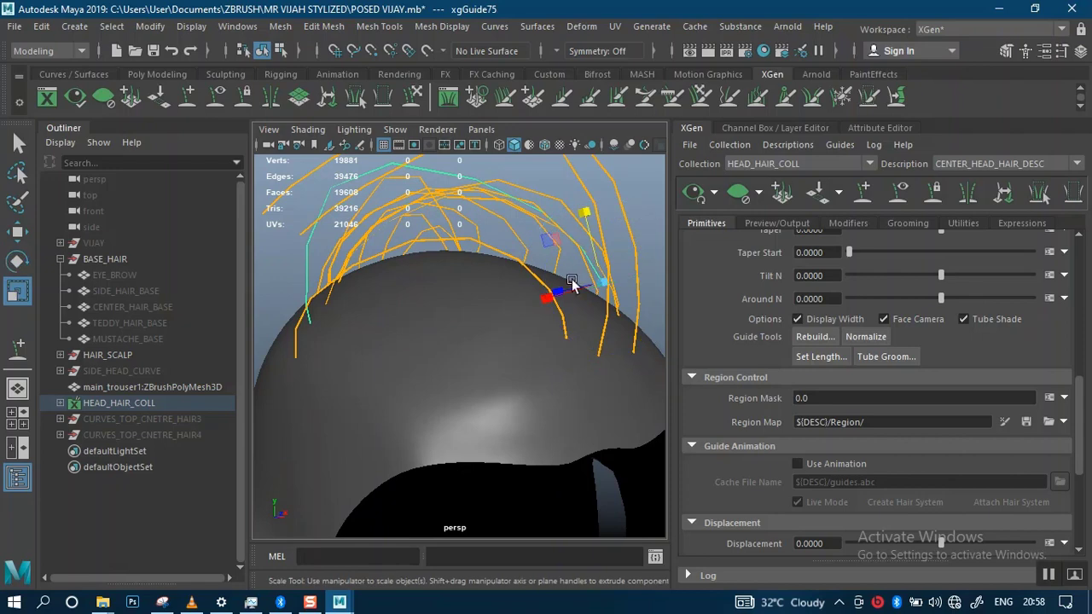
mouse_move(561, 316)
alt+mouse_down()
mouse_move(554, 294)
mouse_move(570, 309)
alt+mouse_up()
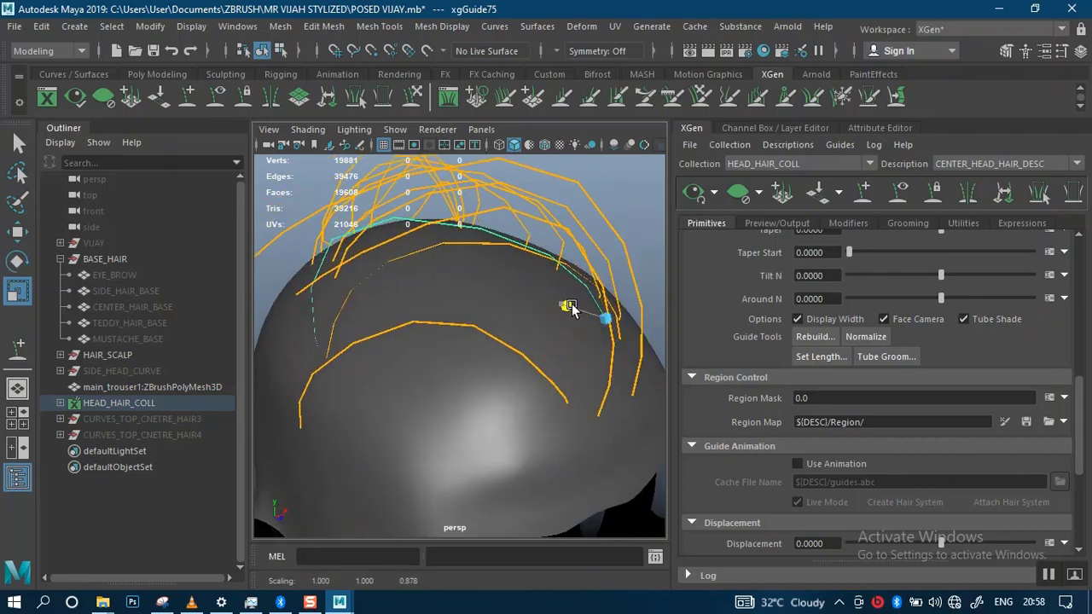
- Sculpt the added guide's tip section to shape its arch over the far side of the scalp
click(413, 93)
alt+middle_drag(450, 256, 450, 370)
drag(339, 342, 312, 304)
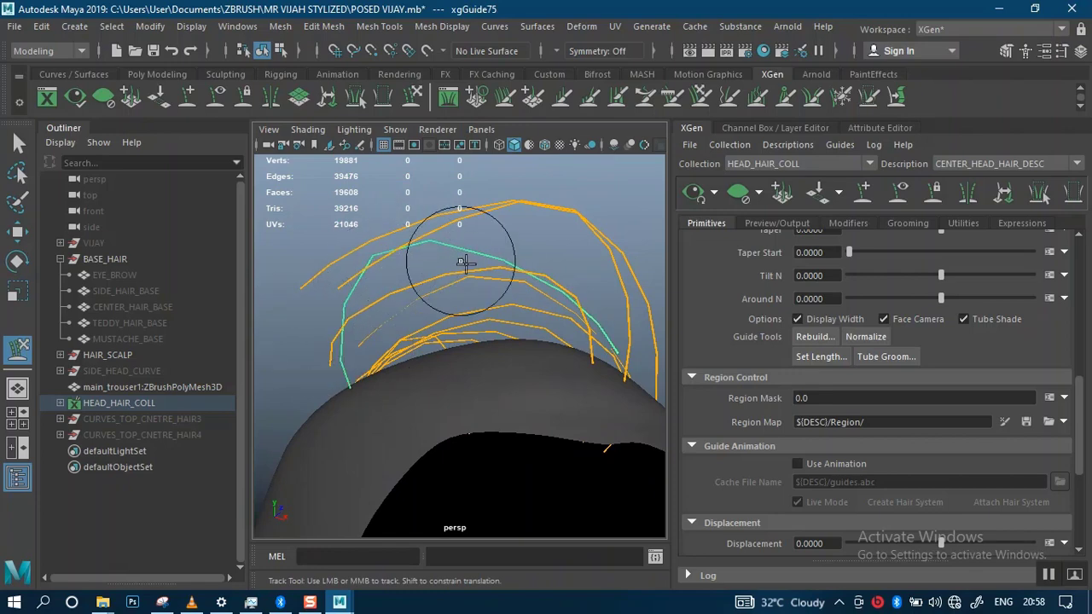
alt+drag(394, 249, 504, 452)
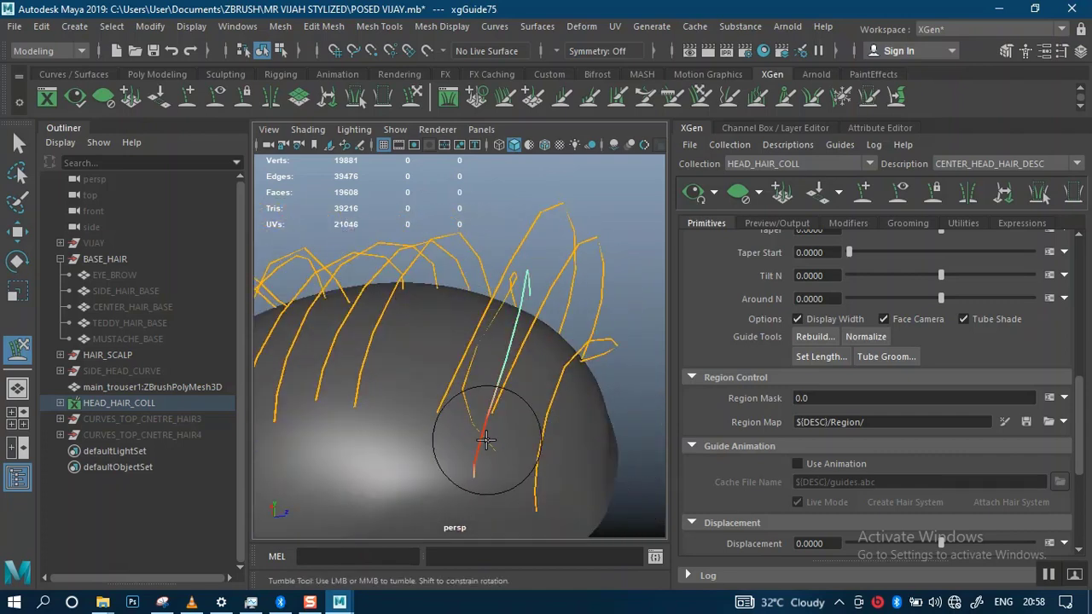
- Rotate the added guide around its root to align its direction with the adjacent guides
key(e)
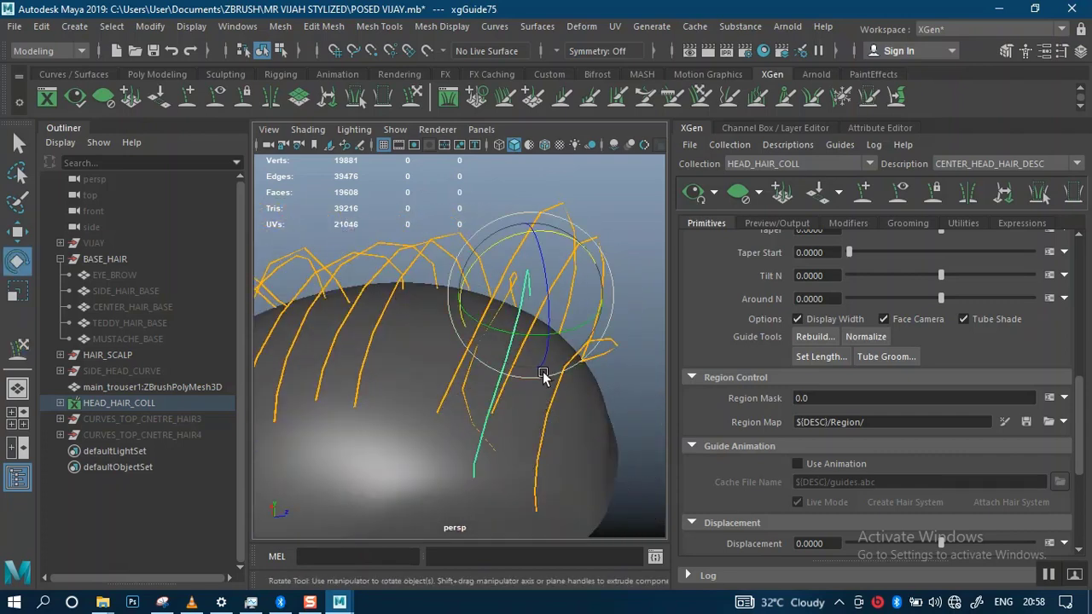
mouse_move(516, 377)
mouse_down()
mouse_move(474, 360)
mouse_move(640, 415)
mouse_move(605, 450)
mouse_move(519, 363)
mouse_up()
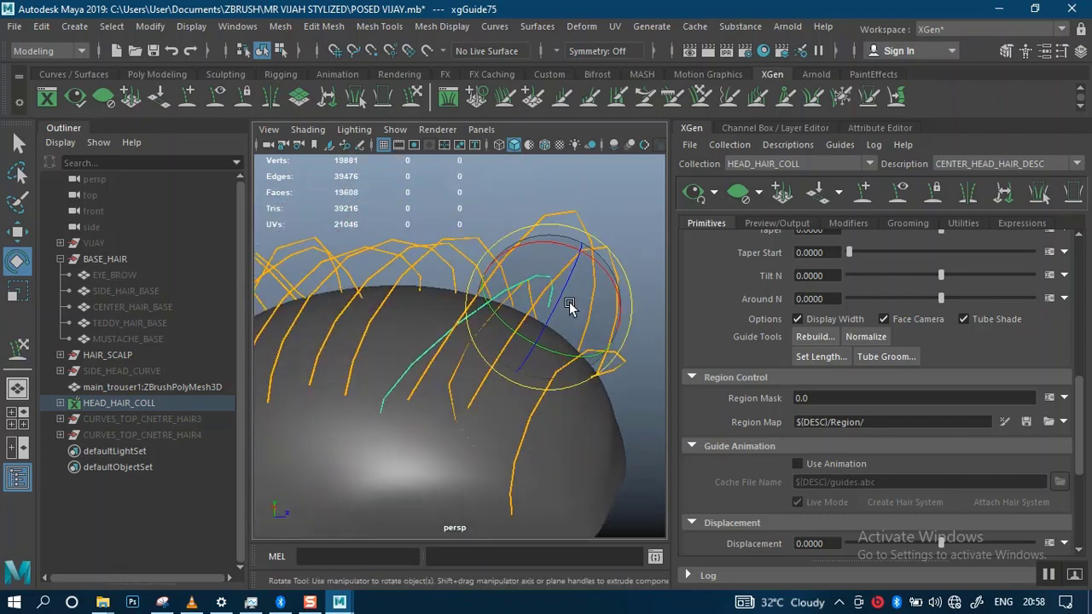
drag(605, 278, 623, 382)
drag(572, 353, 530, 357)
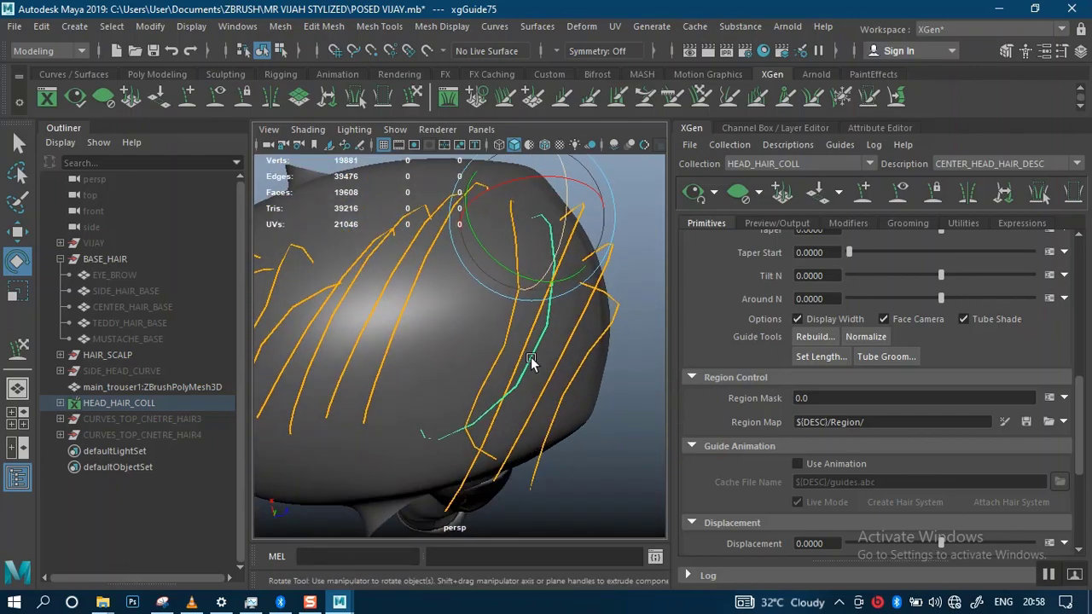
- Select the kinked guide next to it and rotate it away to even out the spacing
click(506, 349)
click(525, 340)
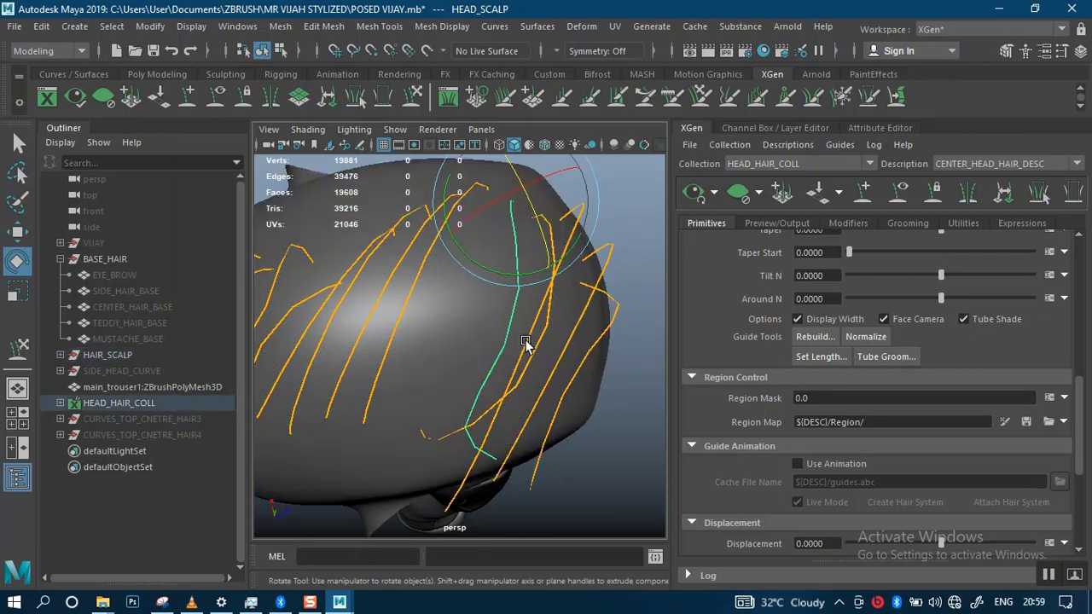
drag(521, 285, 465, 415)
- Reselect the added guide and rotate it to run between its neighbours across the scalp
click(556, 321)
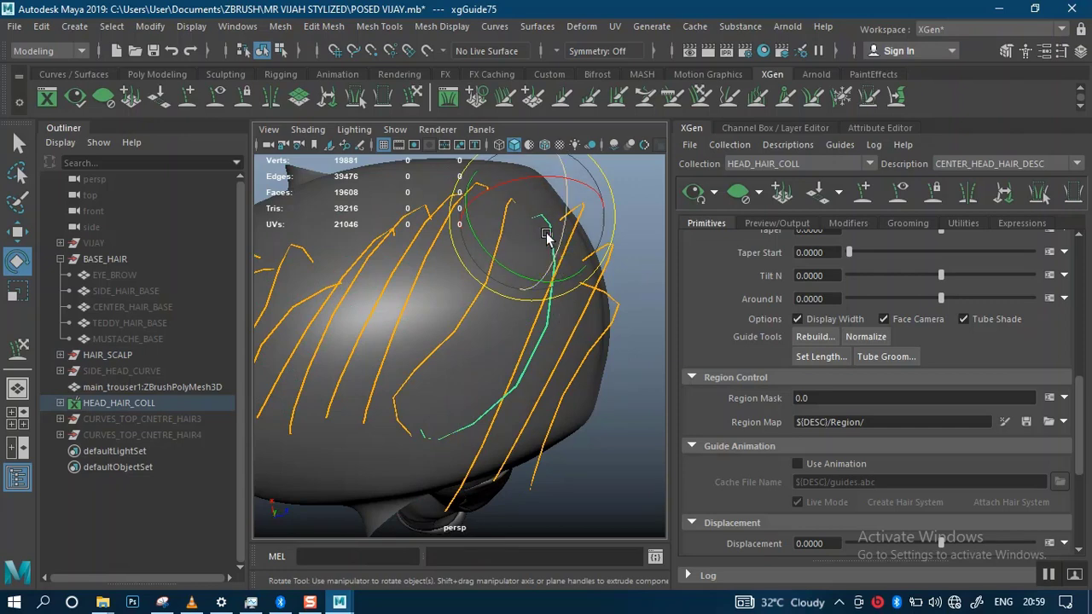
drag(546, 236, 499, 181)
alt+drag(550, 418, 556, 324)
- Sculpt the guide's raised top down to the neighbouring arches and spread its tip outward
click(415, 97)
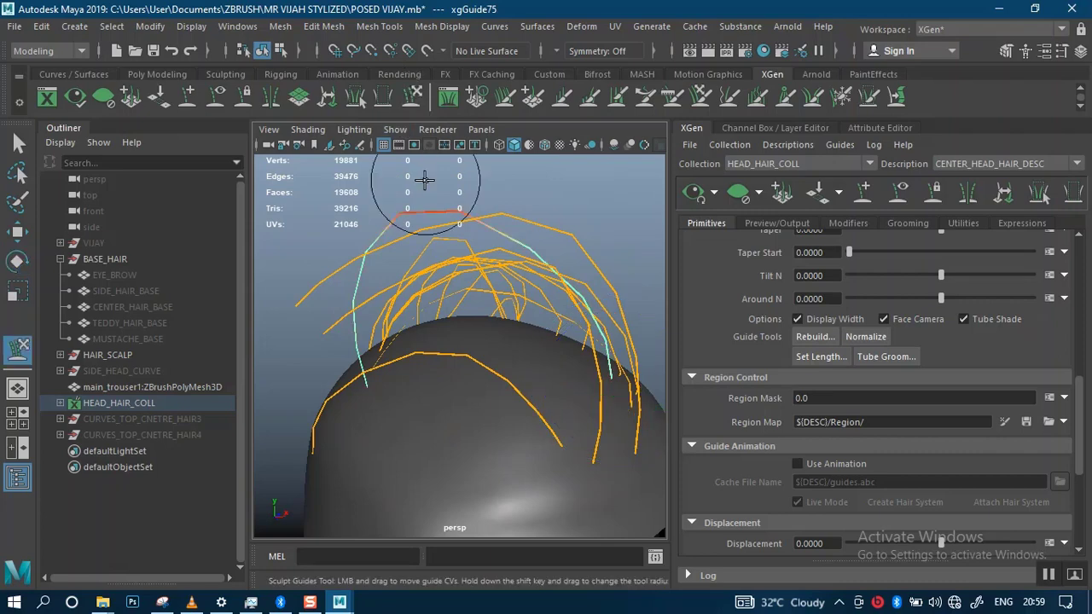
drag(410, 209, 426, 255)
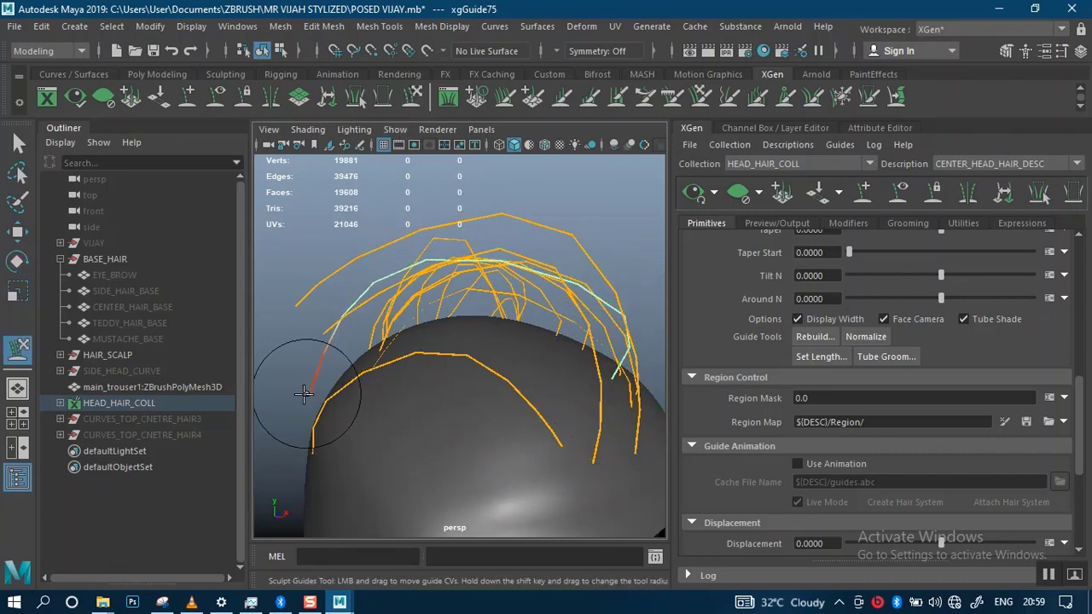
mouse_move(304, 389)
alt+mouse_down()
mouse_move(591, 304)
mouse_move(557, 295)
mouse_move(460, 362)
mouse_move(414, 266)
mouse_move(468, 274)
alt+mouse_up()
- Scale the guide slightly and pull its tip outward with the Sculpt Guides tool to smooth the arch
key(r)
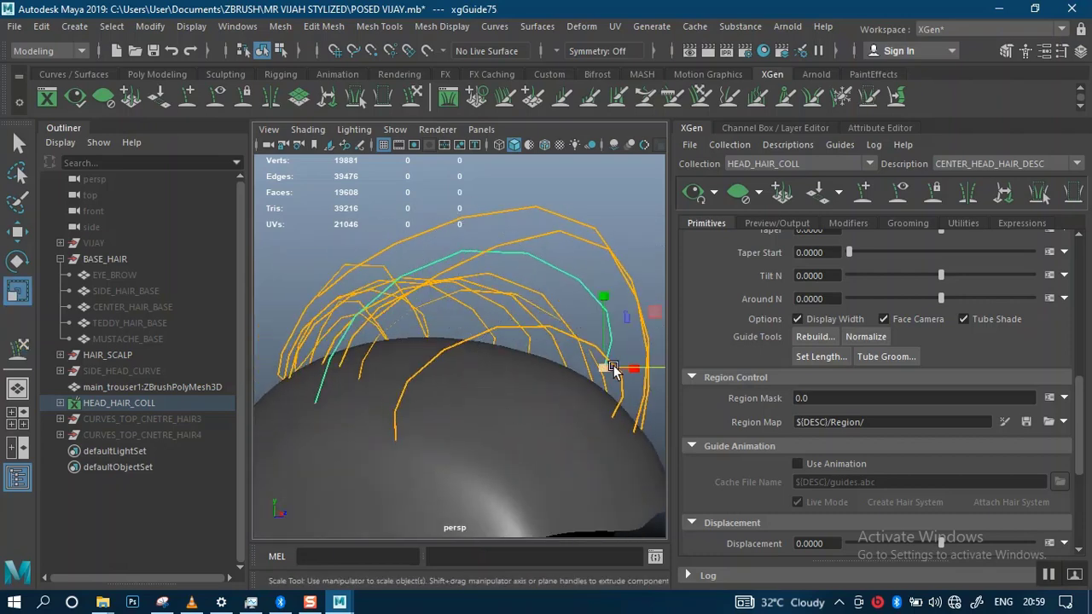
drag(612, 368, 606, 362)
alt+drag(535, 349, 518, 378)
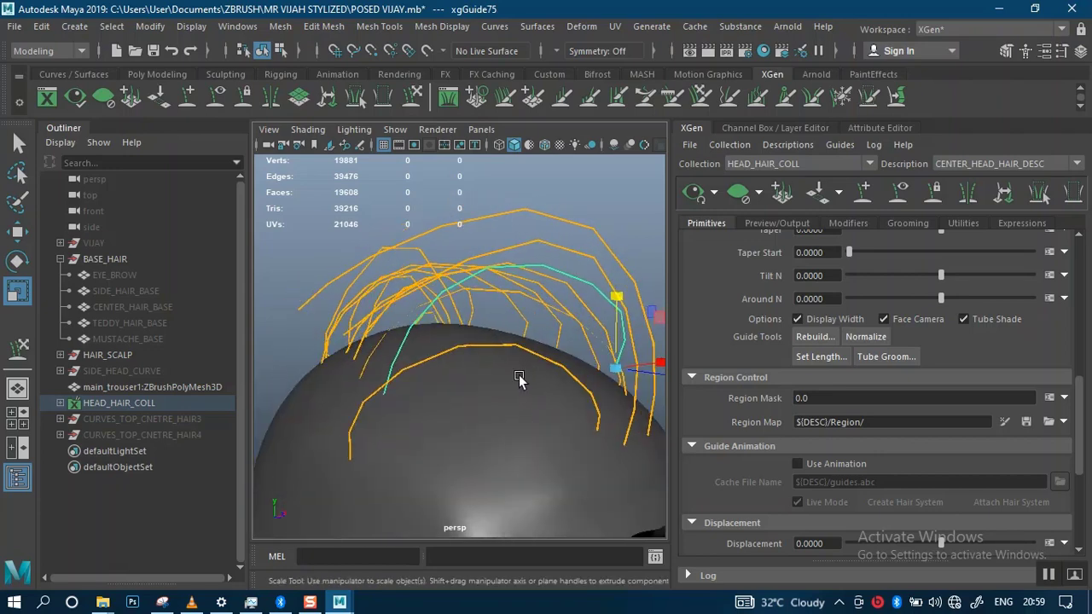
click(413, 96)
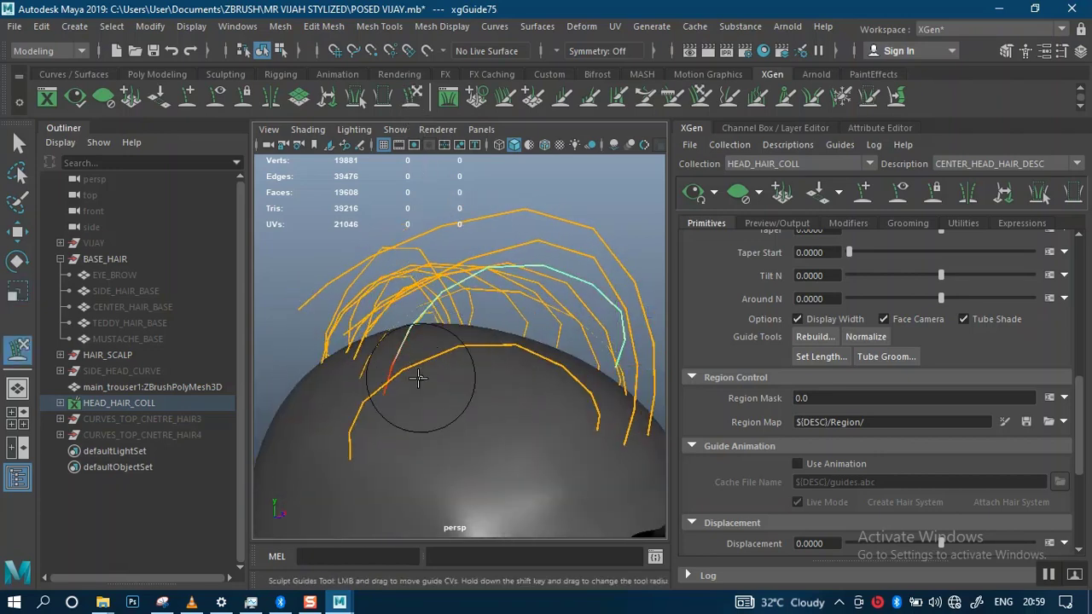
drag(392, 372, 320, 355)
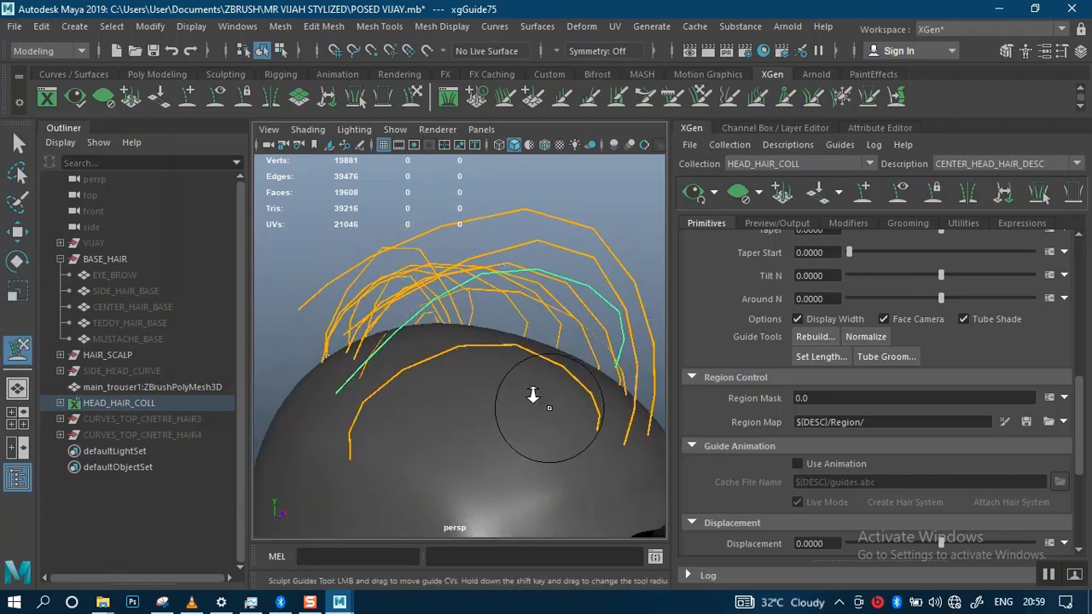
- Move the guide vertically so its root sits on the scalp surface
alt+drag(529, 389, 455, 404)
alt+drag(536, 387, 556, 291)
key(w)
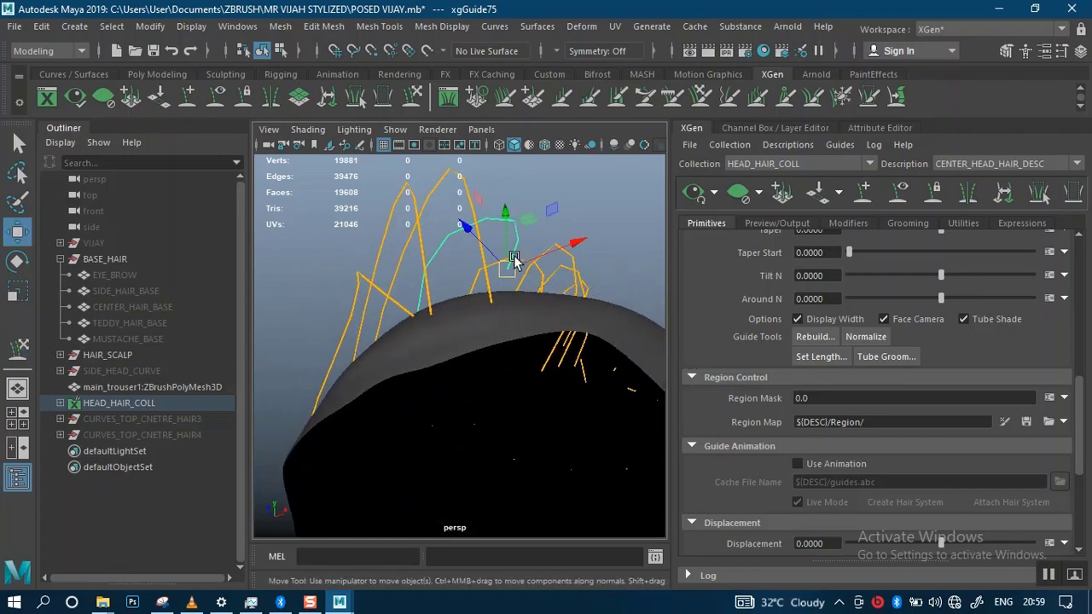
alt+drag(512, 321, 448, 317)
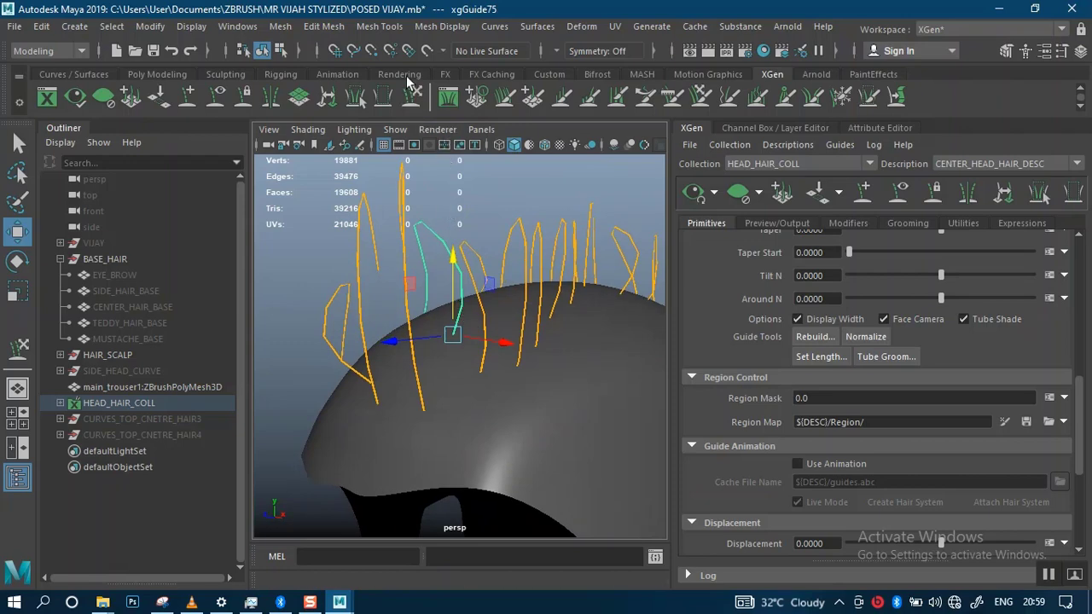
- Delete the selected misaligned guide and add an interpolated guide on the scalp between its former neighbours
click(191, 101)
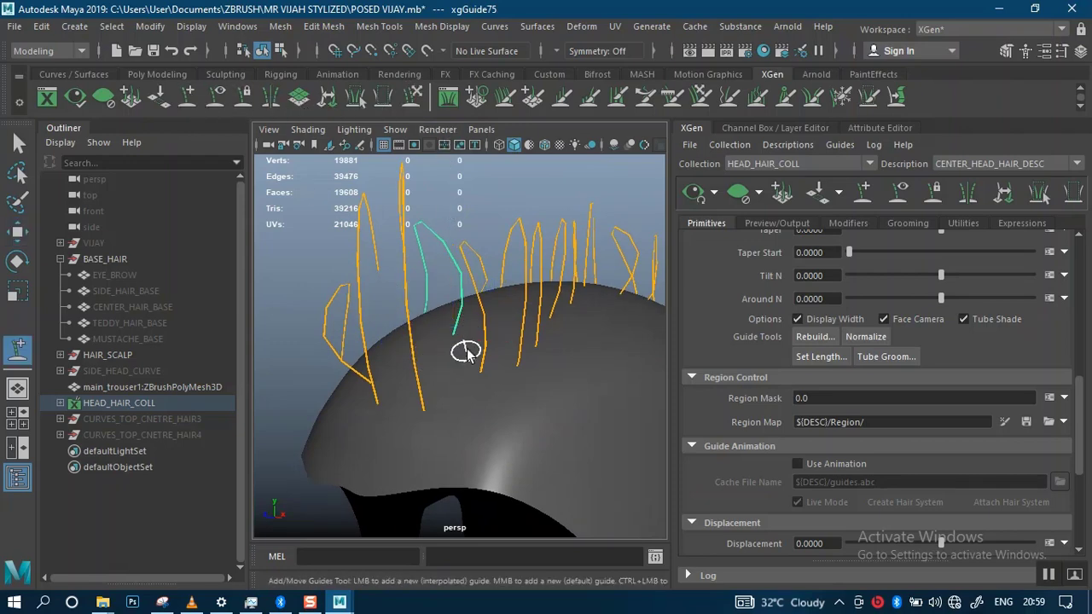
alt+drag(455, 367, 508, 393)
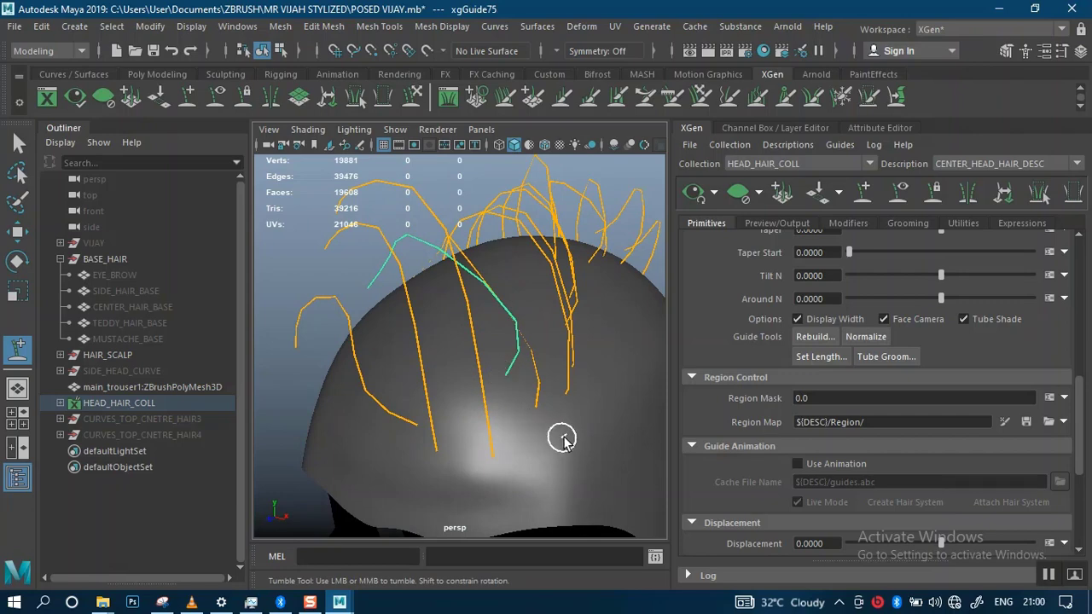
alt+drag(534, 395, 532, 421)
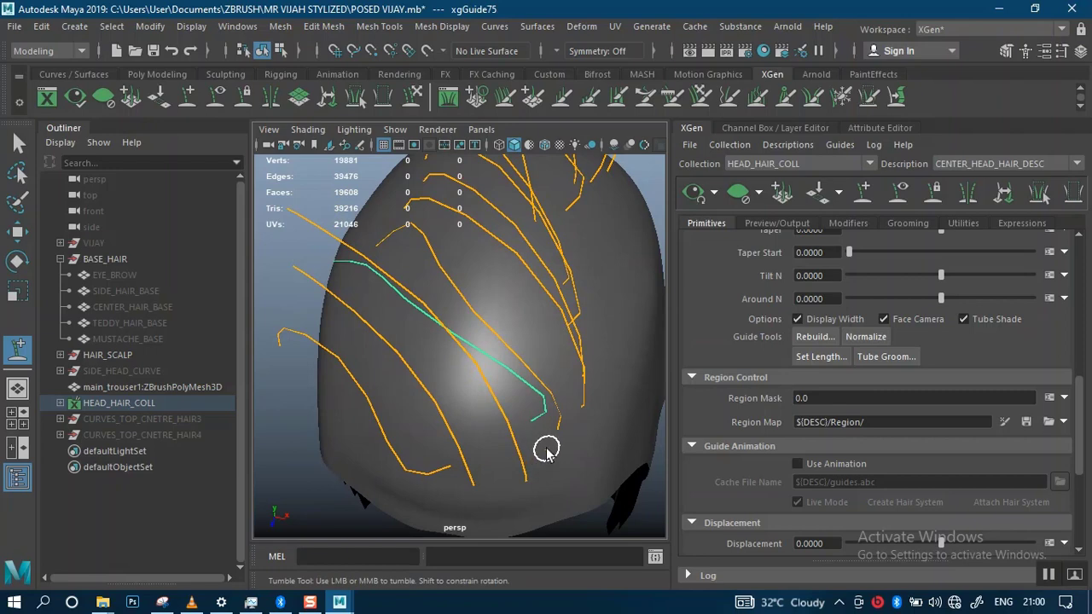
alt+drag(587, 452, 631, 336)
alt+right_drag(631, 336, 578, 368)
alt+drag(578, 368, 537, 405)
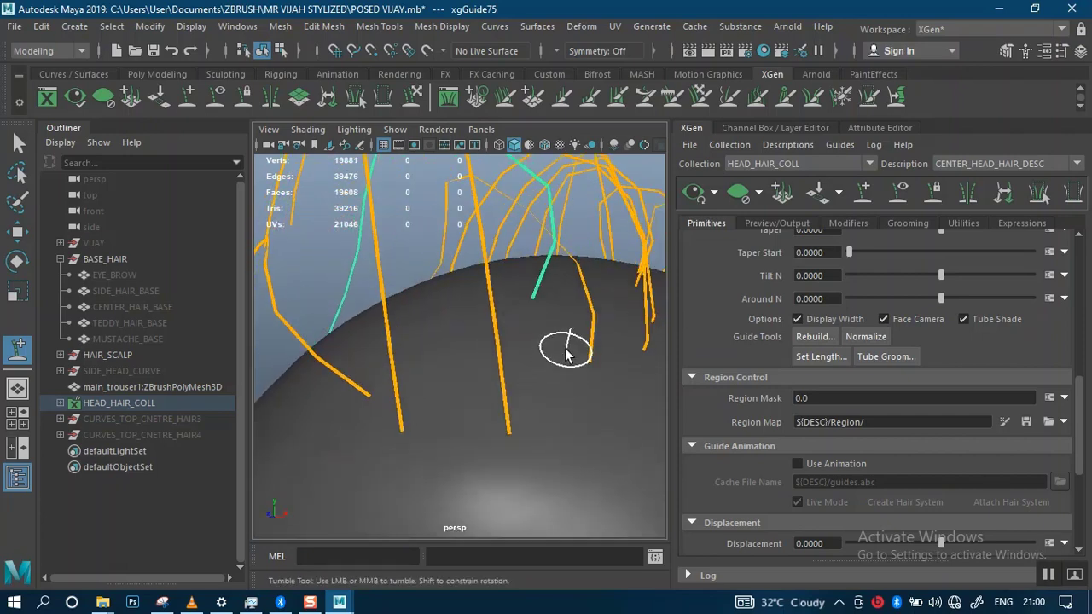
alt+middle_drag(566, 352, 550, 424)
click(550, 424)
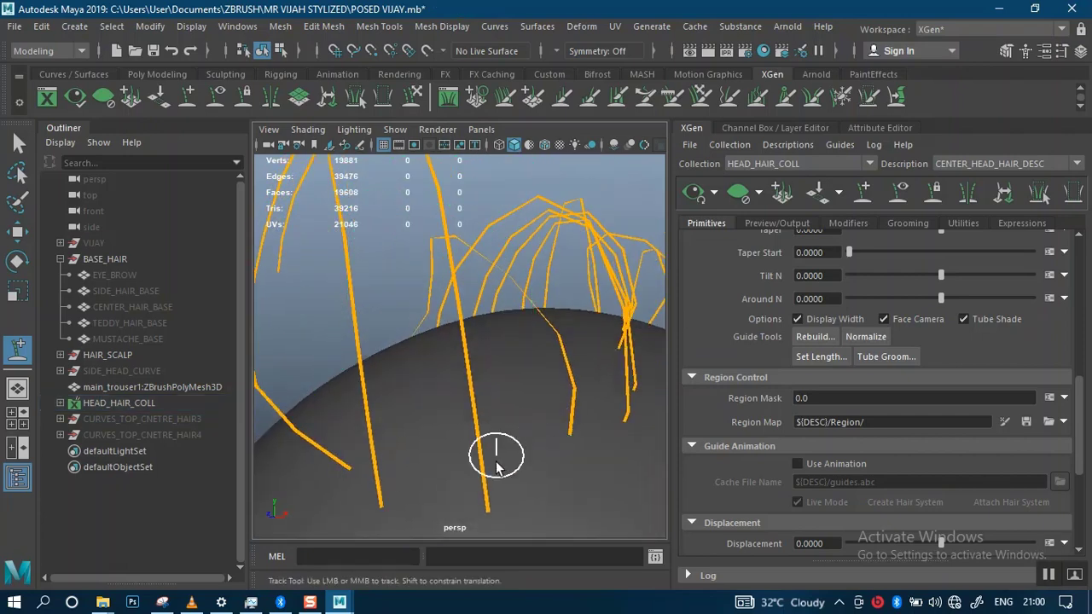
click(527, 458)
- Select the next guide along the top of the scalp and rotate it toward the direction of its neighbours
alt+drag(556, 521, 446, 378)
alt+right_drag(446, 378, 539, 492)
alt+drag(539, 492, 389, 282)
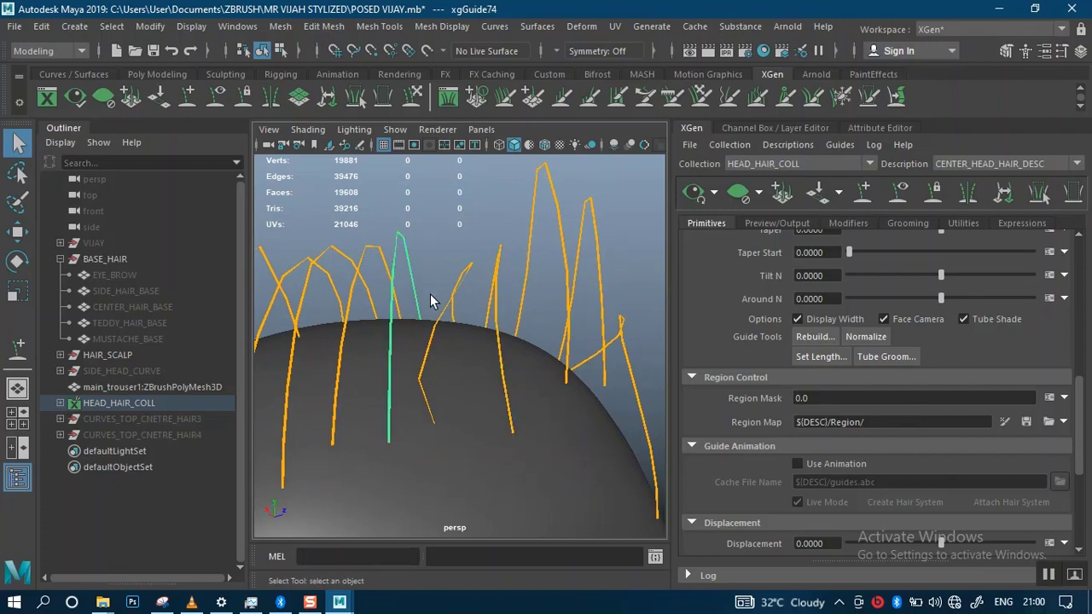
key(e)
alt+drag(401, 482, 305, 375)
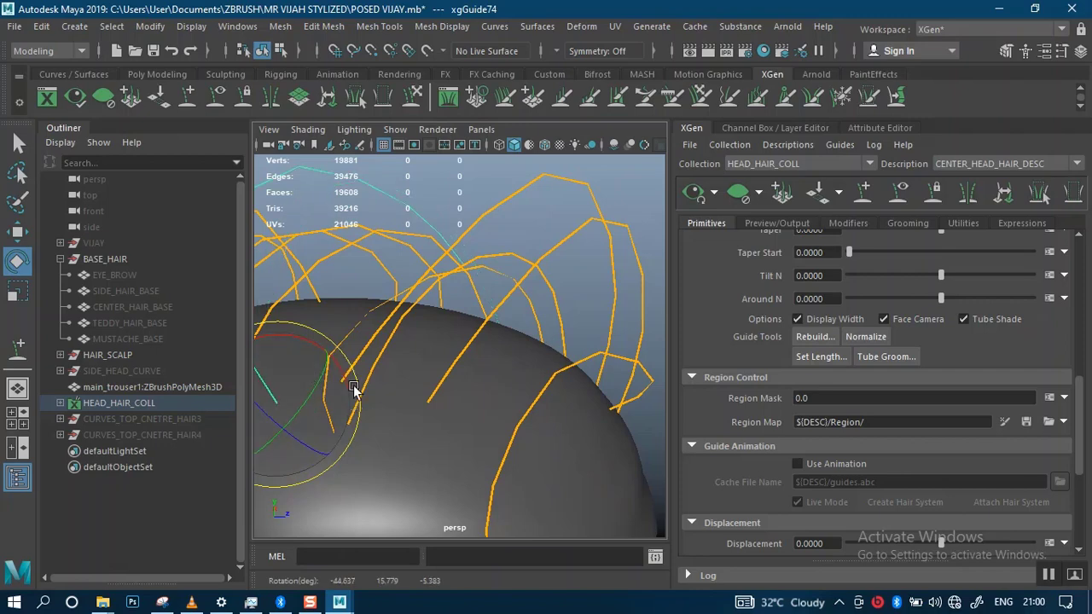
alt+drag(487, 429, 409, 366)
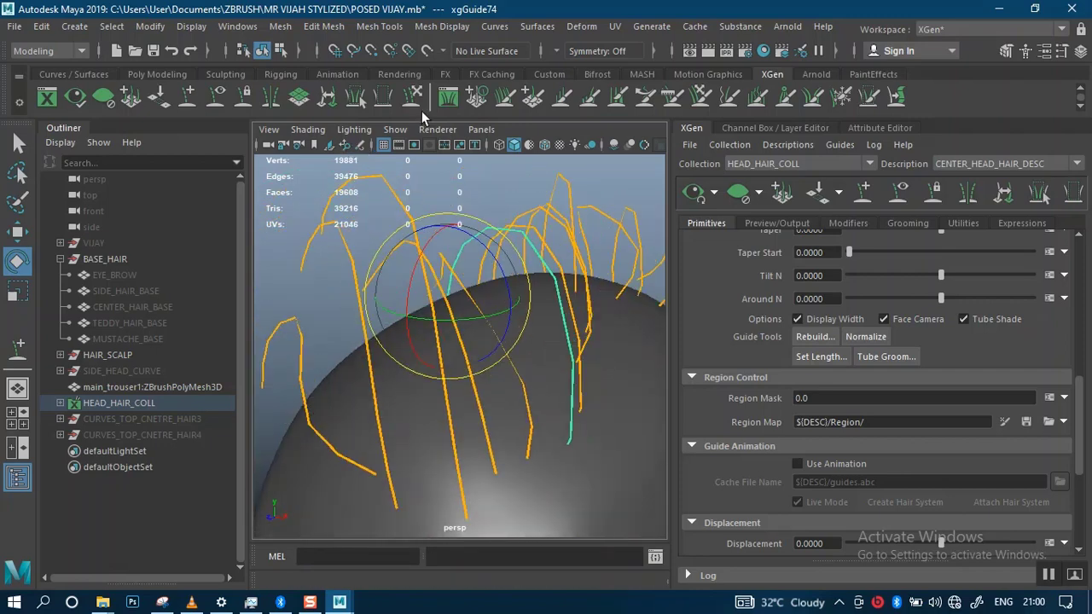
- Add an interpolated guide to the scalp beside the rotated guide
click(189, 97)
alt+drag(585, 341, 463, 407)
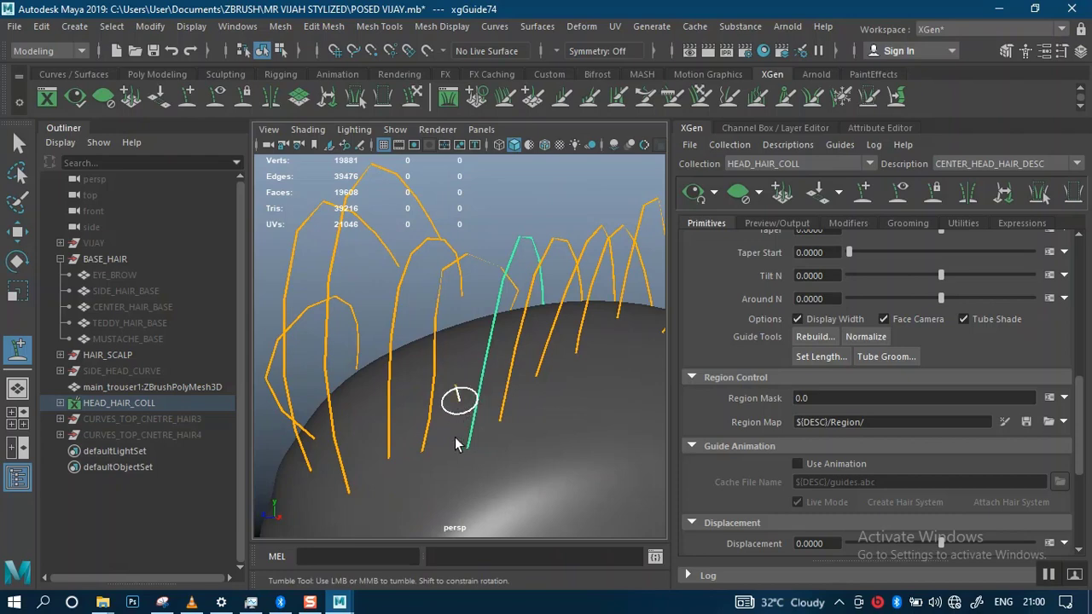
alt+drag(434, 460, 407, 340)
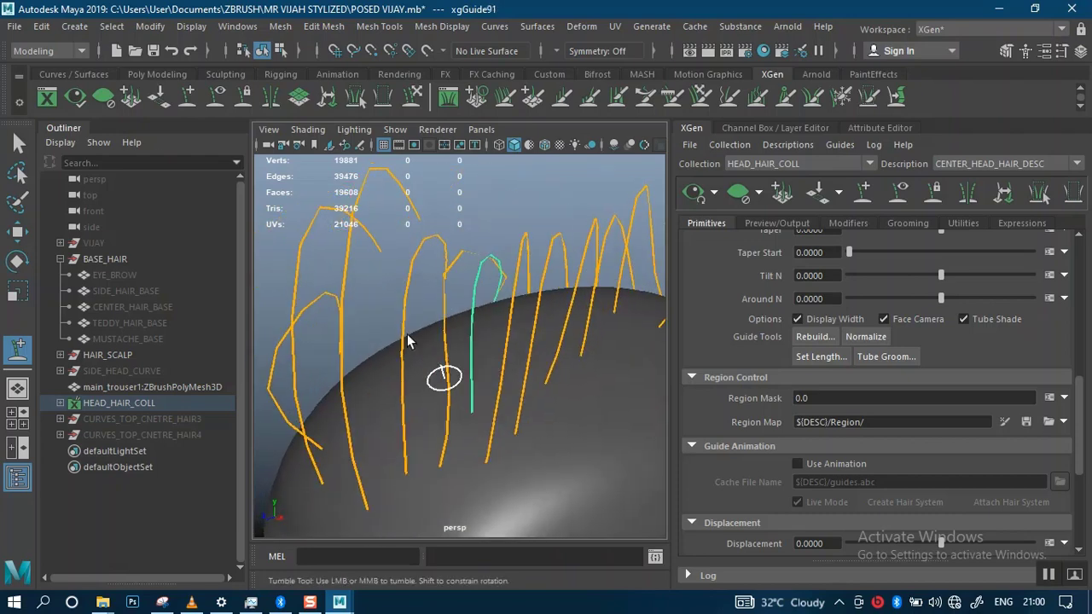
- Delete the rotated guide and add a new interpolated guide in the gap it leaves
click(494, 449)
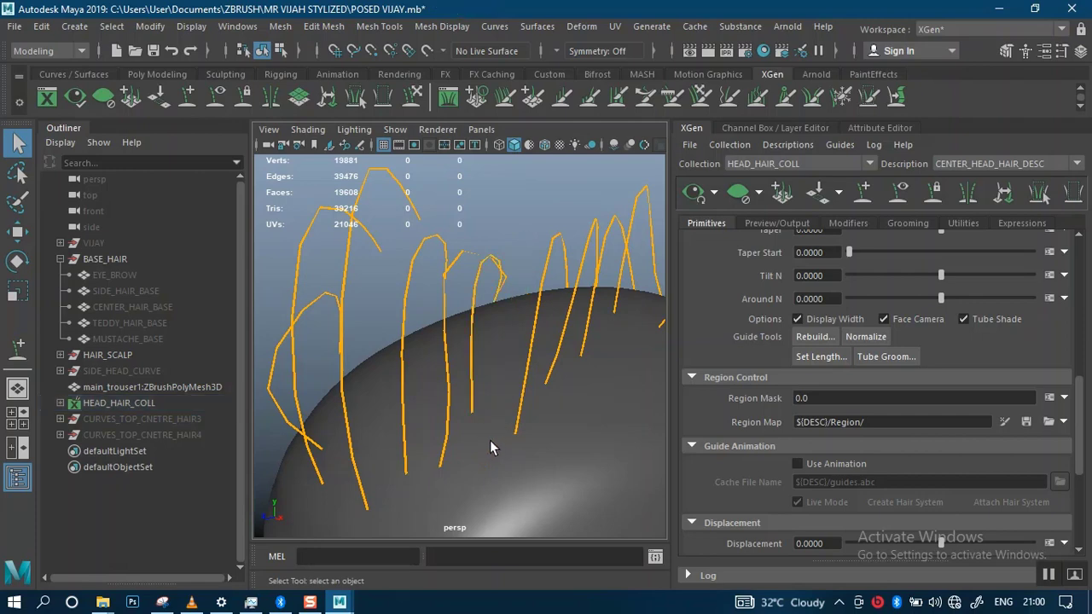
mouse_move(489, 440)
alt+mouse_down()
mouse_move(503, 434)
mouse_move(494, 445)
alt+mouse_up()
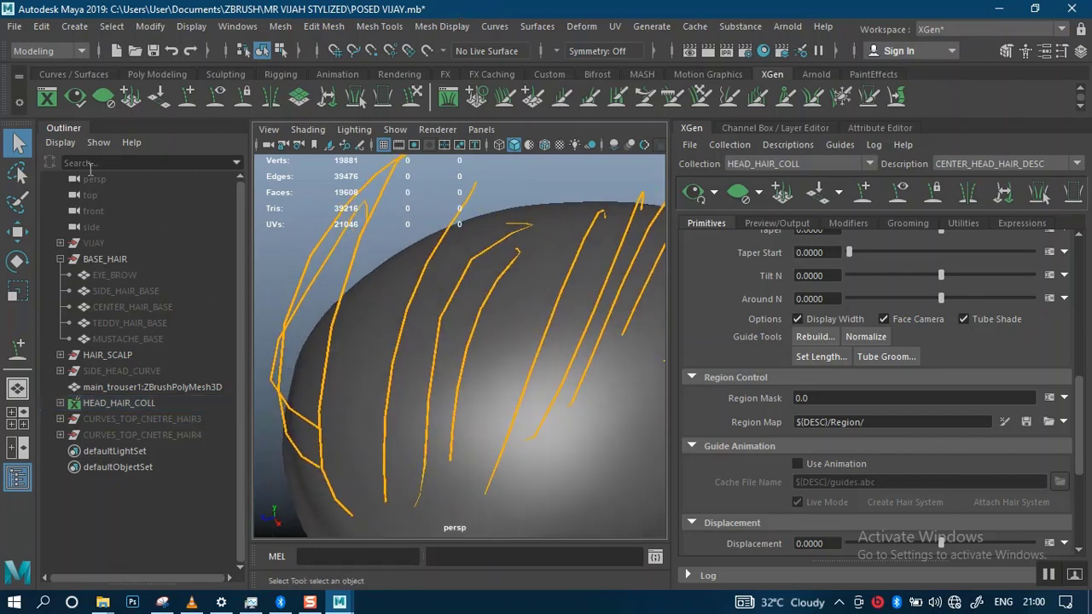
click(189, 96)
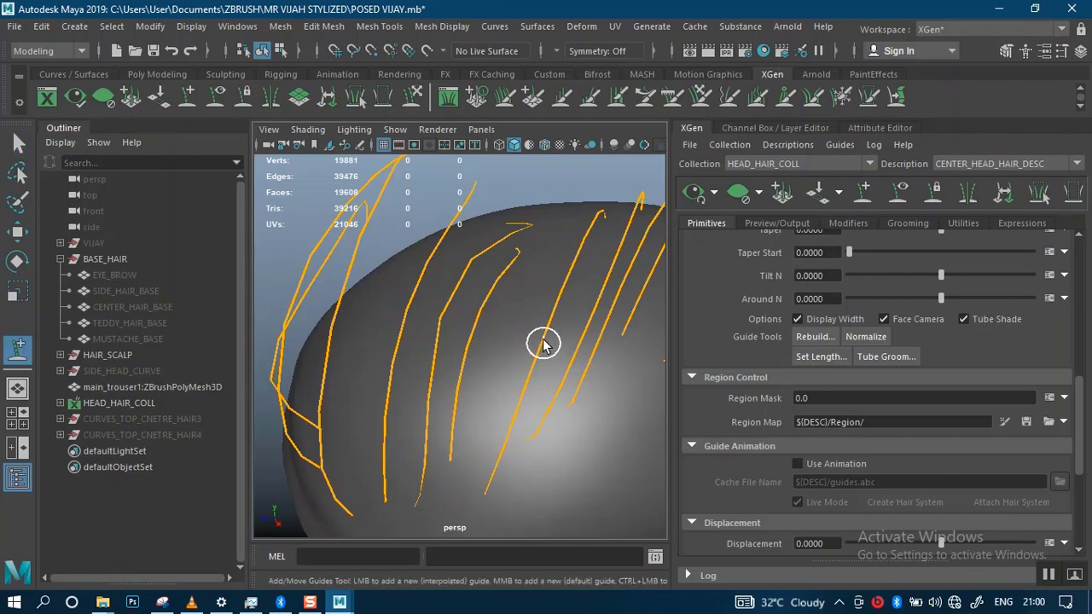
alt+drag(543, 344, 508, 407)
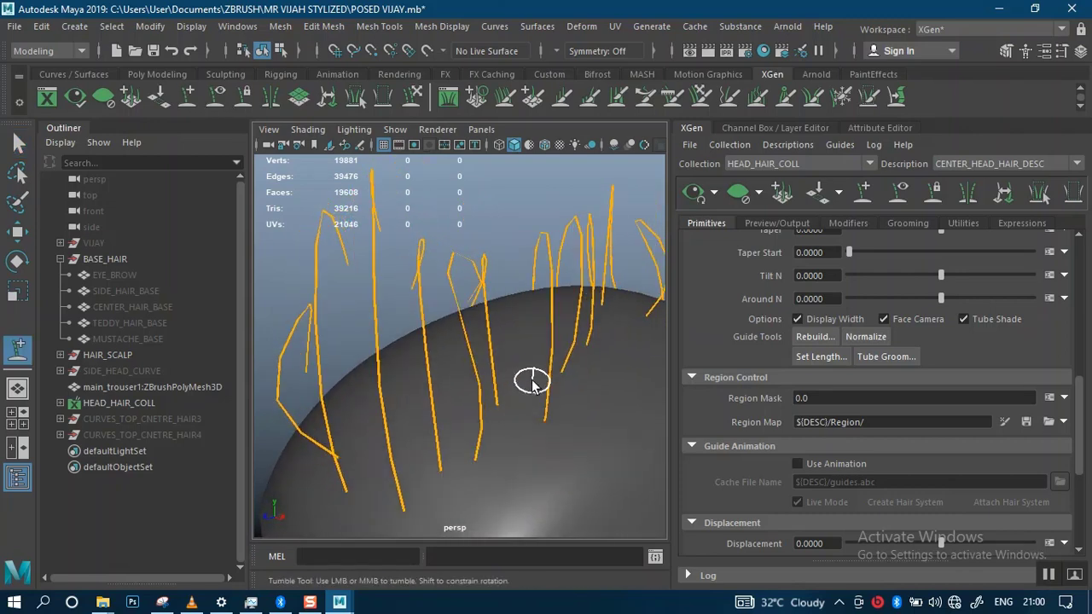
click(533, 392)
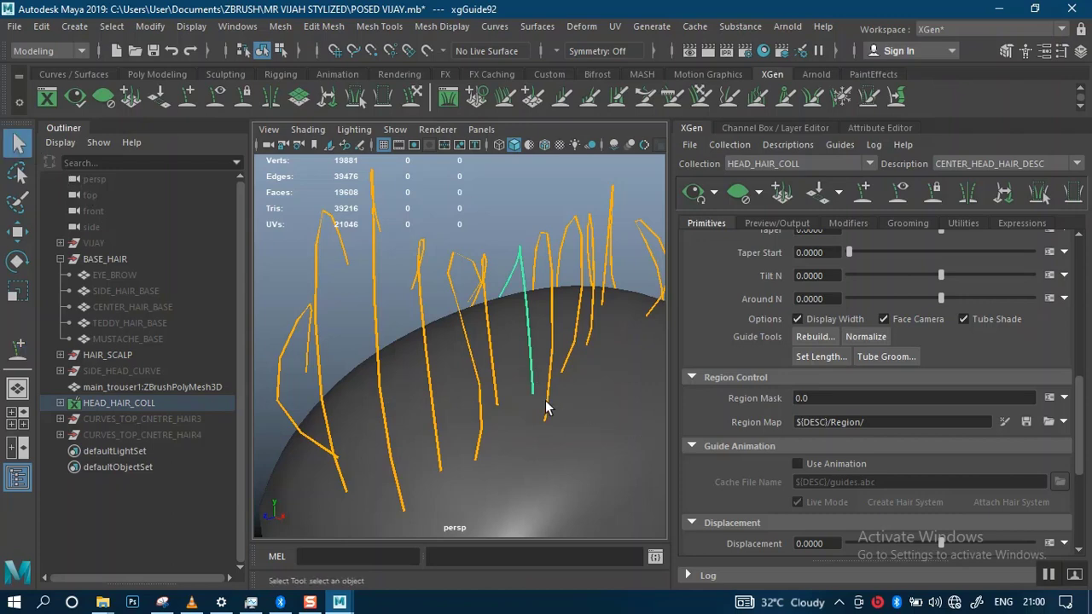
- Replace the uneven guide beside the newest one with another interpolated guide on the scalp
alt+drag(576, 411, 410, 386)
click(587, 422)
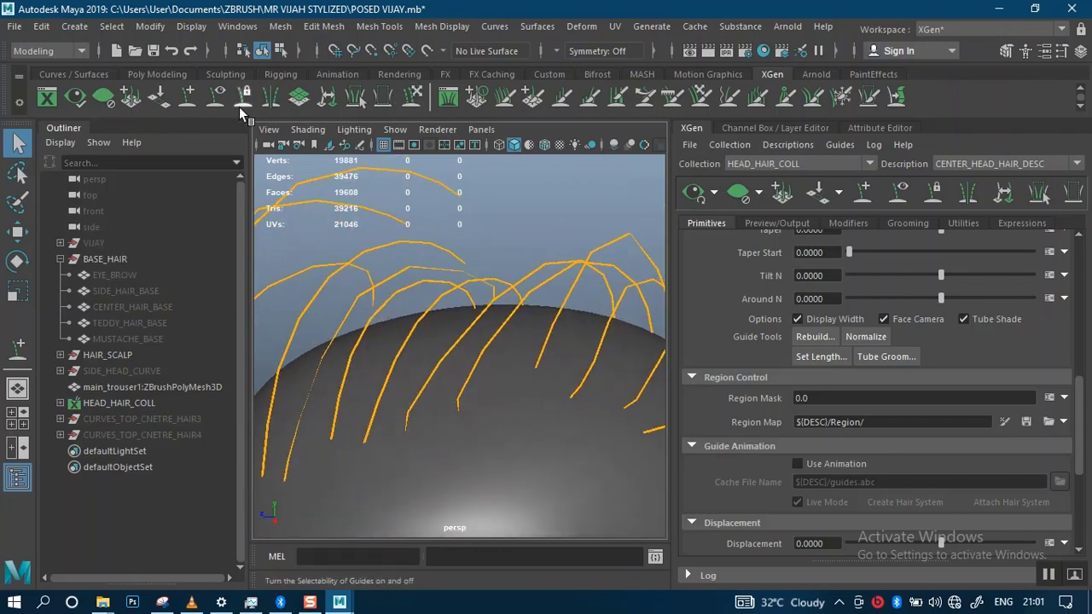
click(190, 96)
alt+drag(438, 410, 540, 441)
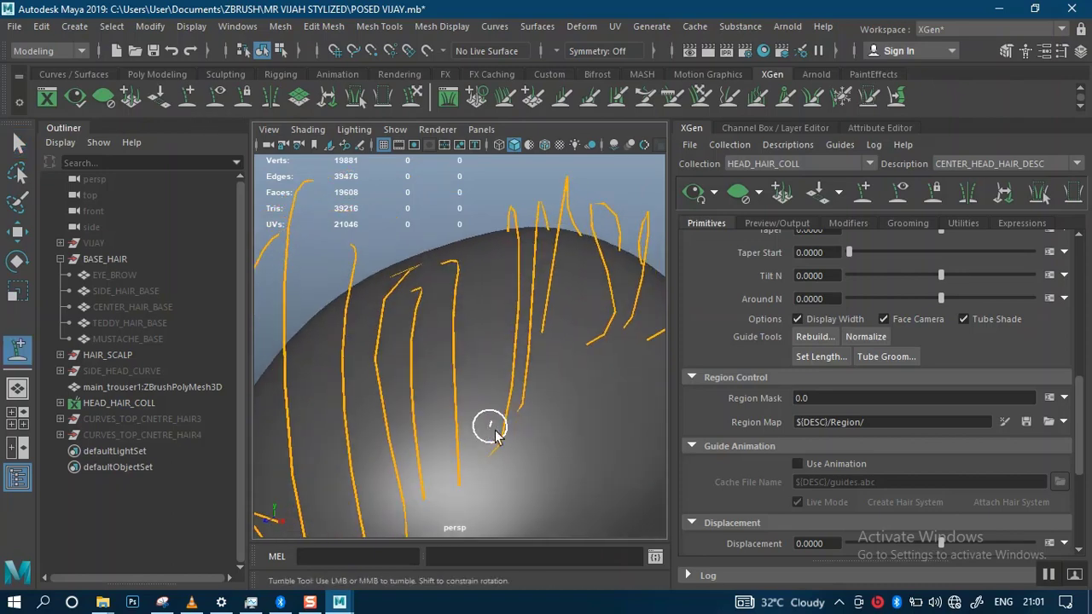
click(512, 464)
alt+drag(519, 352, 639, 383)
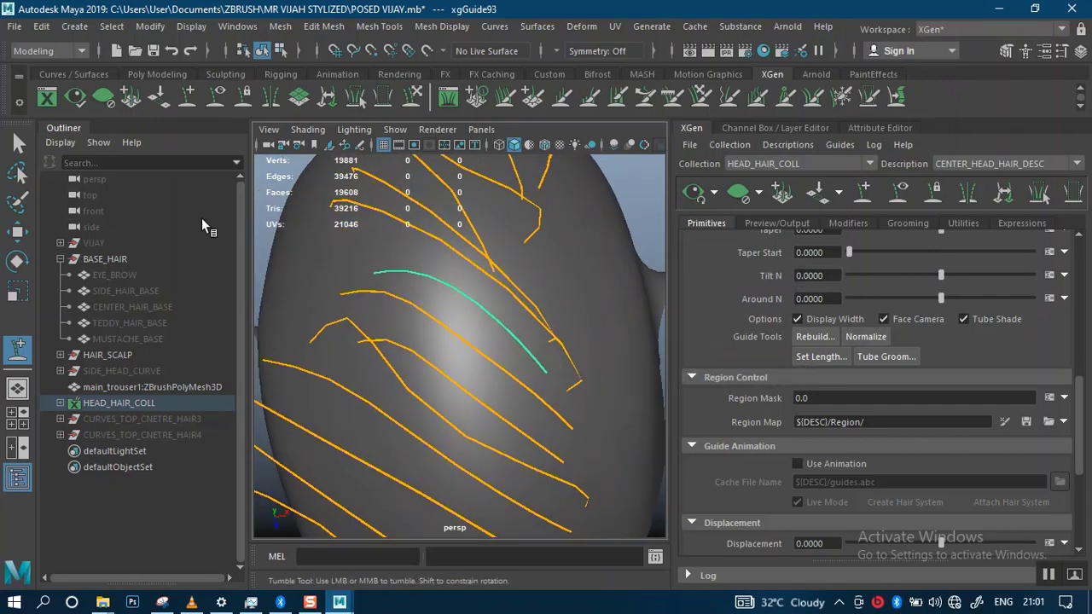
alt+drag(494, 312, 256, 231)
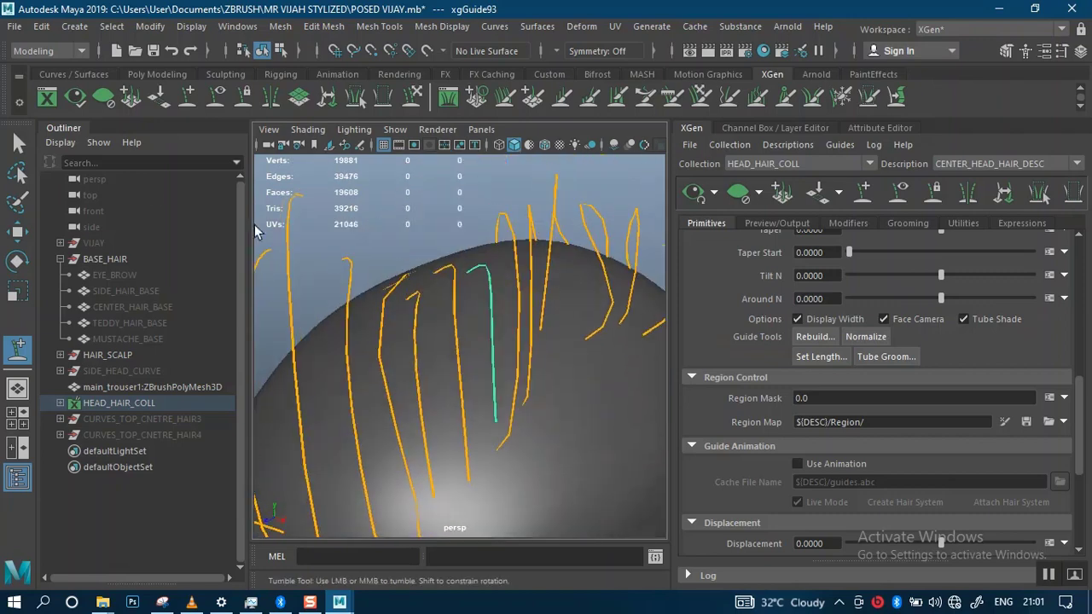
- Select the guide with the bent root next to the newly added one and delete it
click(19, 142)
mouse_move(531, 398)
alt+mouse_down()
mouse_move(629, 406)
mouse_move(597, 383)
mouse_move(548, 397)
alt+mouse_up()
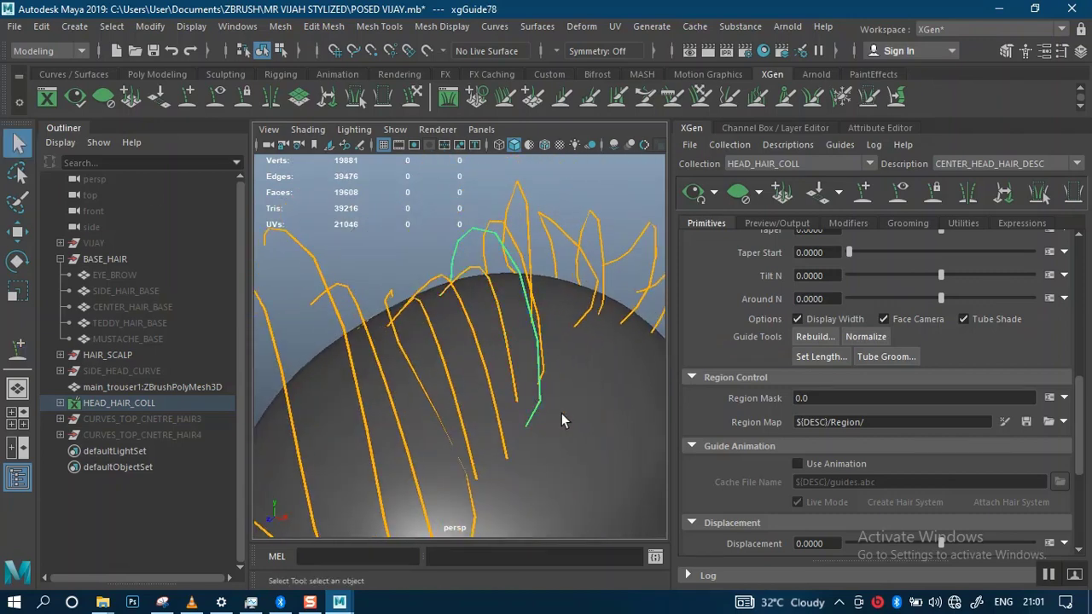
key(e)
drag(512, 284, 529, 298)
click(530, 300)
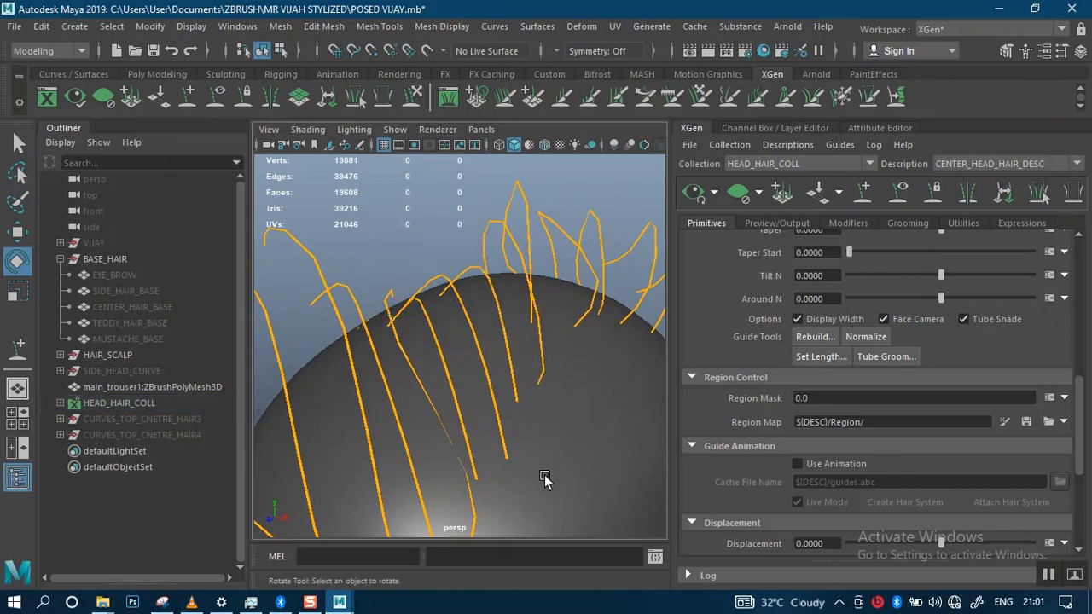
- Select the newly added guide and scale it up so its arch reaches further across the scalp
alt+drag(545, 478, 461, 307)
click(461, 335)
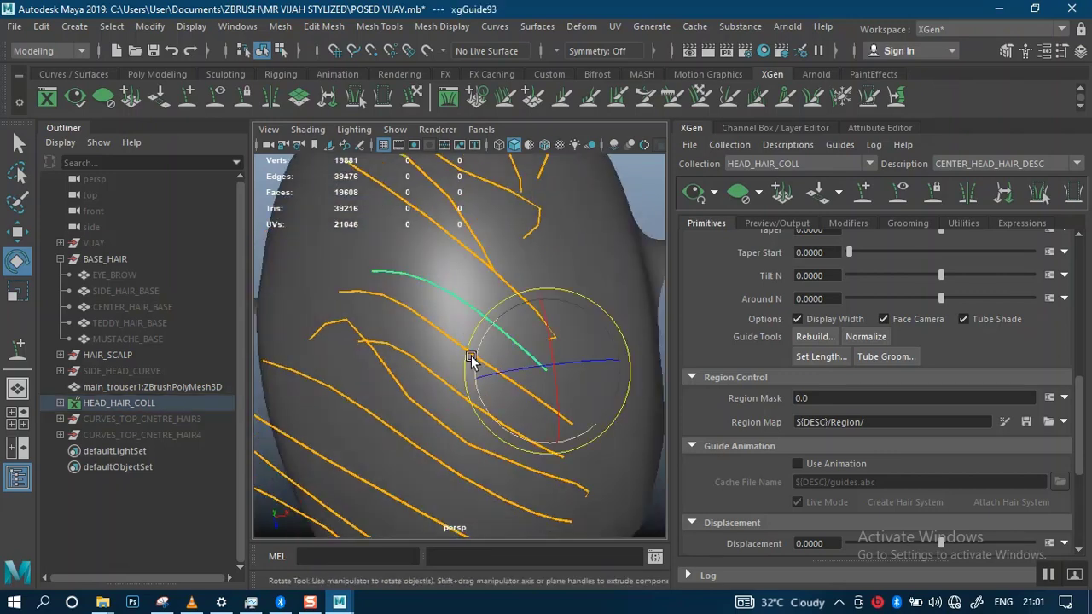
key(r)
drag(548, 367, 620, 400)
click(590, 420)
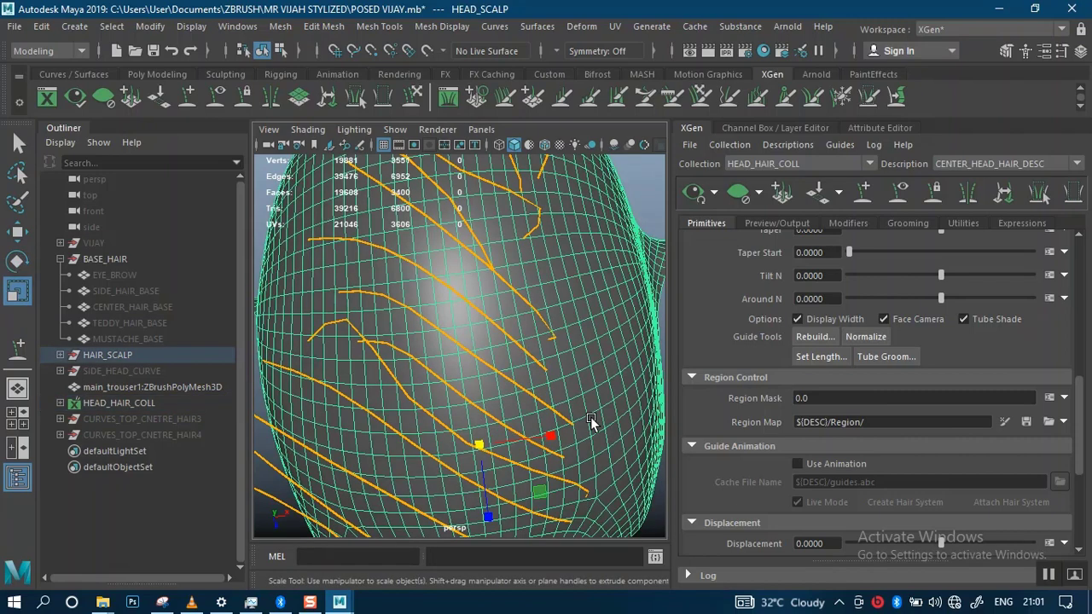
- Scale up the previously added guide and its neighbour slightly, and save the scene
click(498, 380)
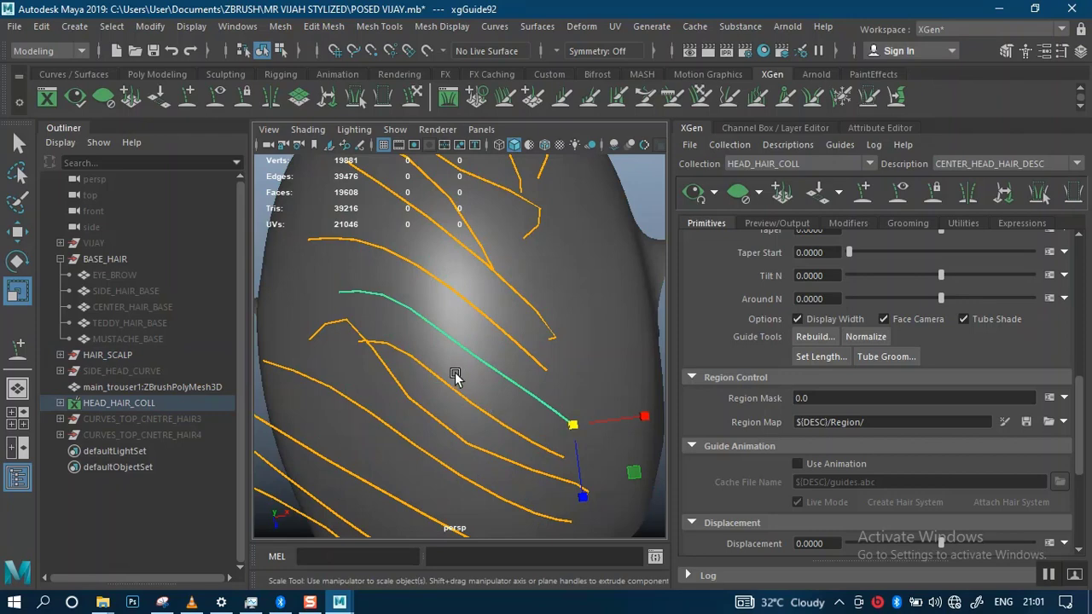
shift+drag(420, 427, 420, 427)
drag(580, 428, 604, 443)
alt+drag(587, 501, 494, 316)
alt+drag(532, 420, 528, 388)
click(501, 394)
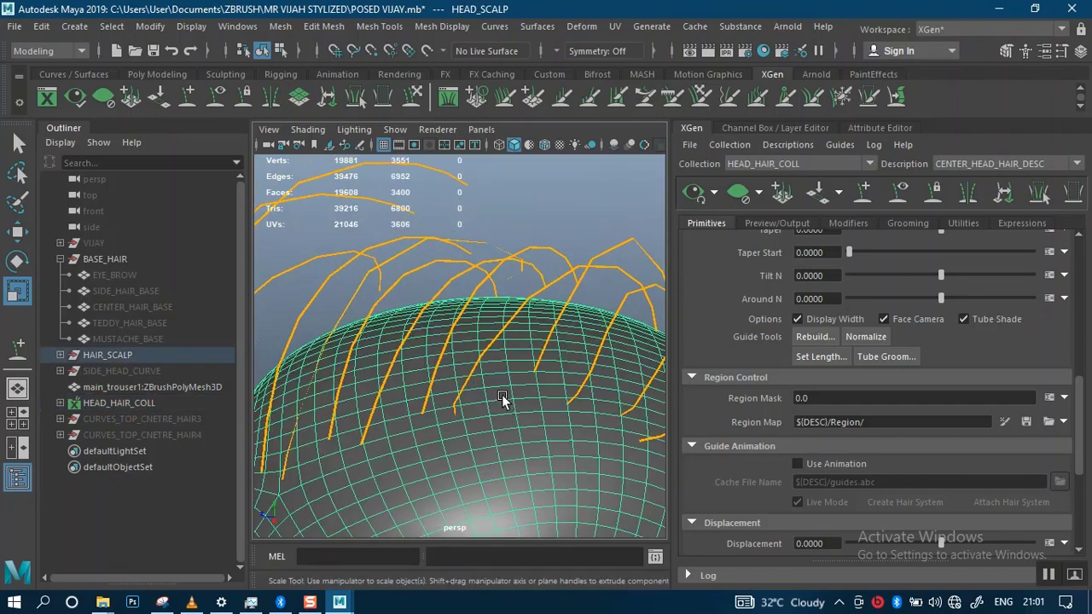
click(476, 358)
key(ctrl+s)
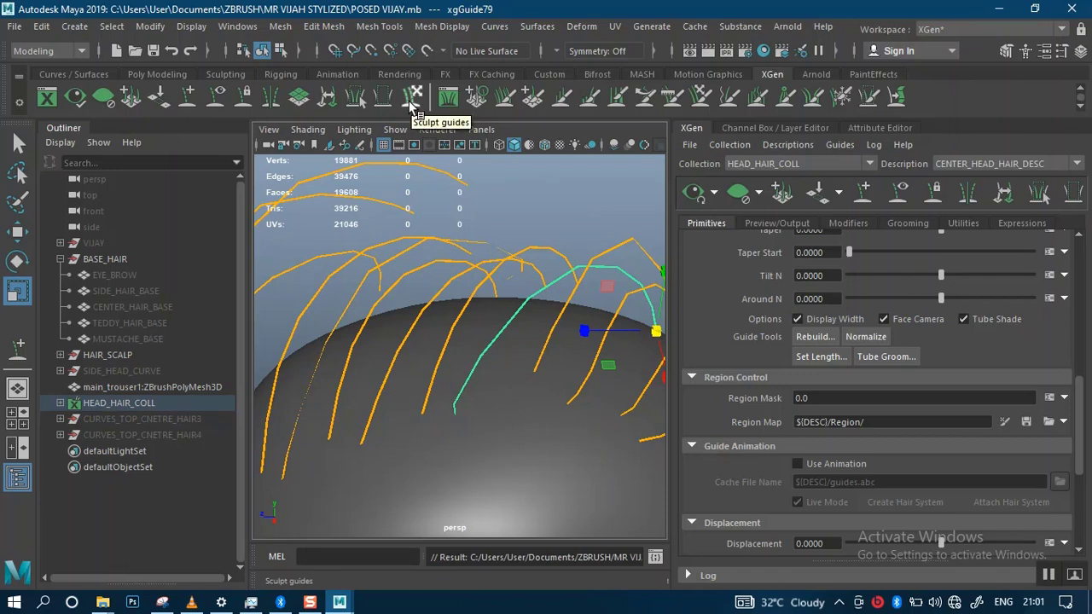
- Rotate the selected guide with the hooked end slightly toward its neighbours
key(e)
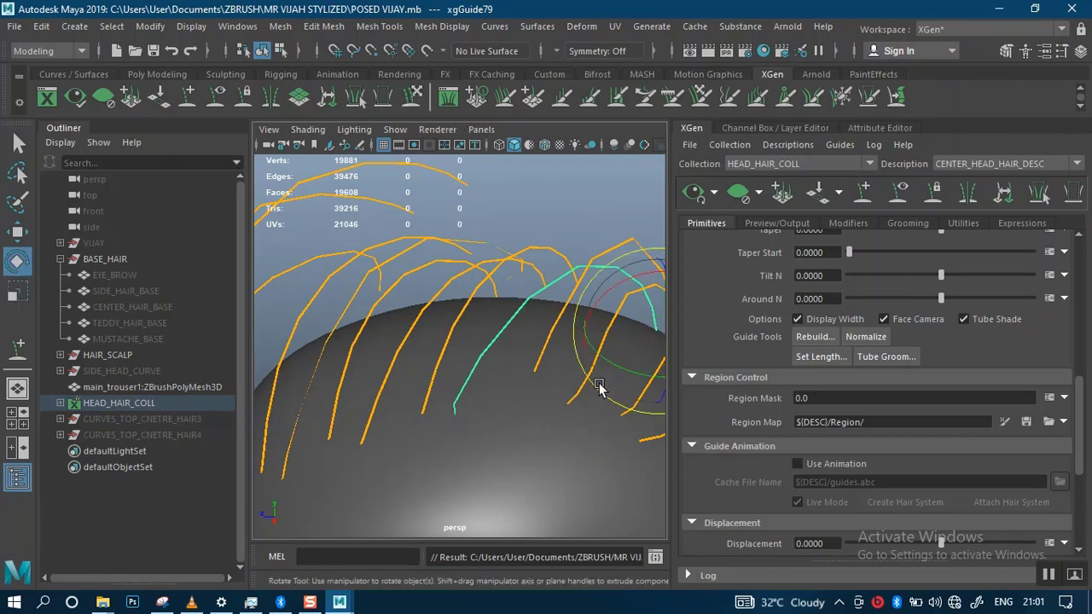
alt+drag(520, 376, 418, 359)
drag(622, 349, 479, 452)
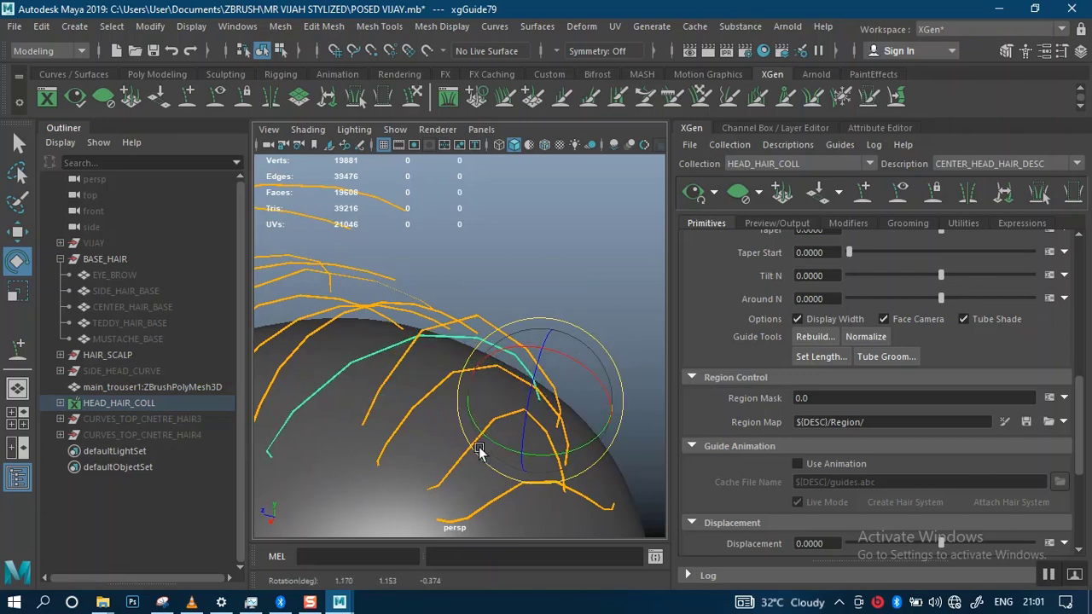
- Add an interpolated guide beside the selected guide with the hooked end and delete the hooked guide
click(187, 95)
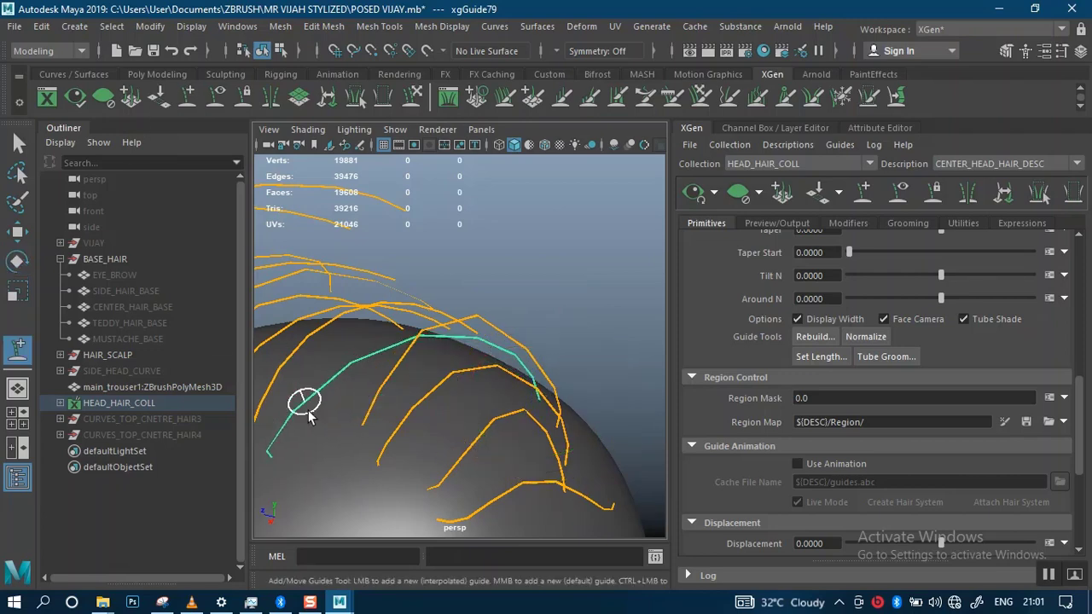
click(435, 445)
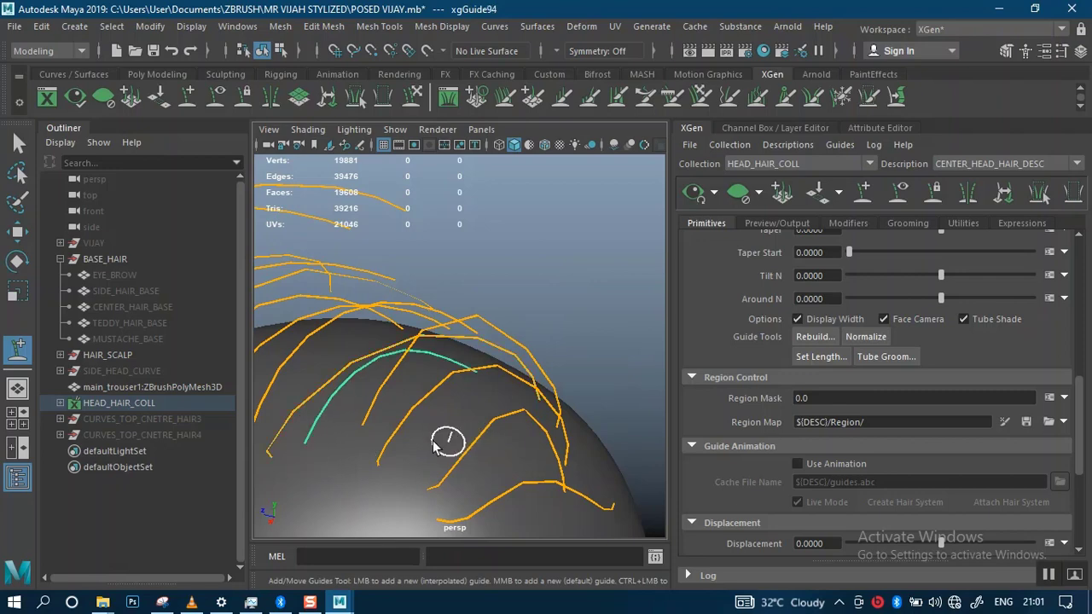
key(q)
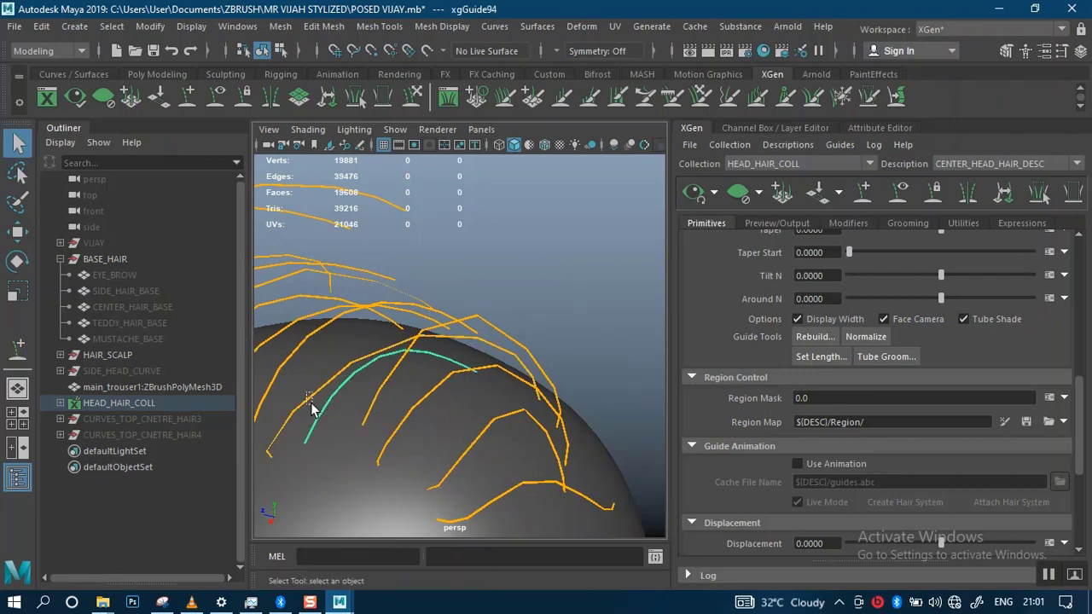
click(312, 411)
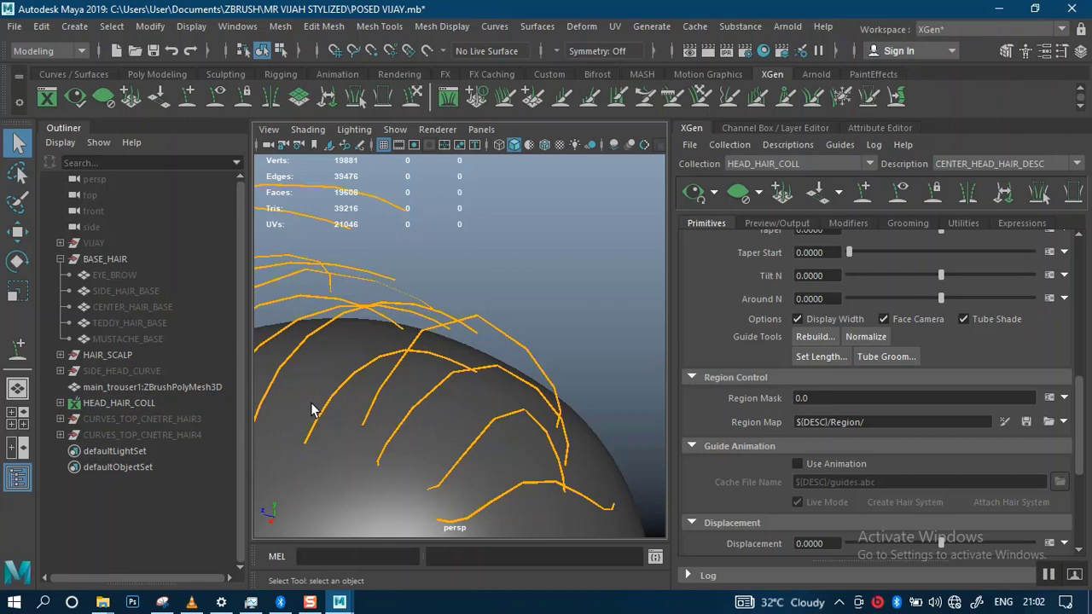
- Scale up the newly added guide to match the length of the neighbouring arches and save the scene
click(346, 422)
alt+drag(346, 421, 503, 402)
key(r)
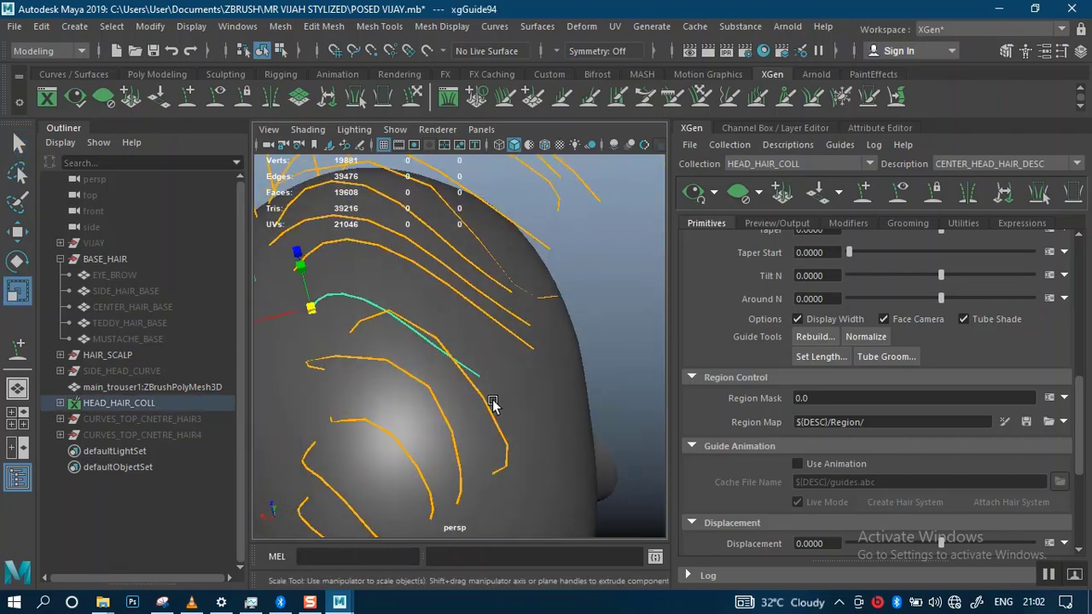
drag(317, 309, 543, 378)
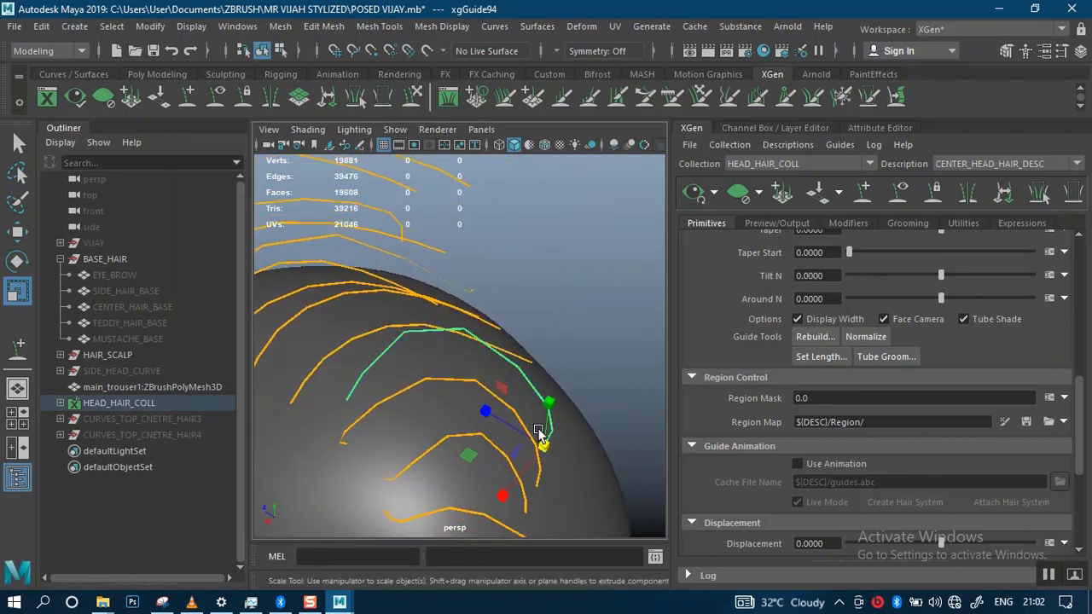
key(ctrl+s)
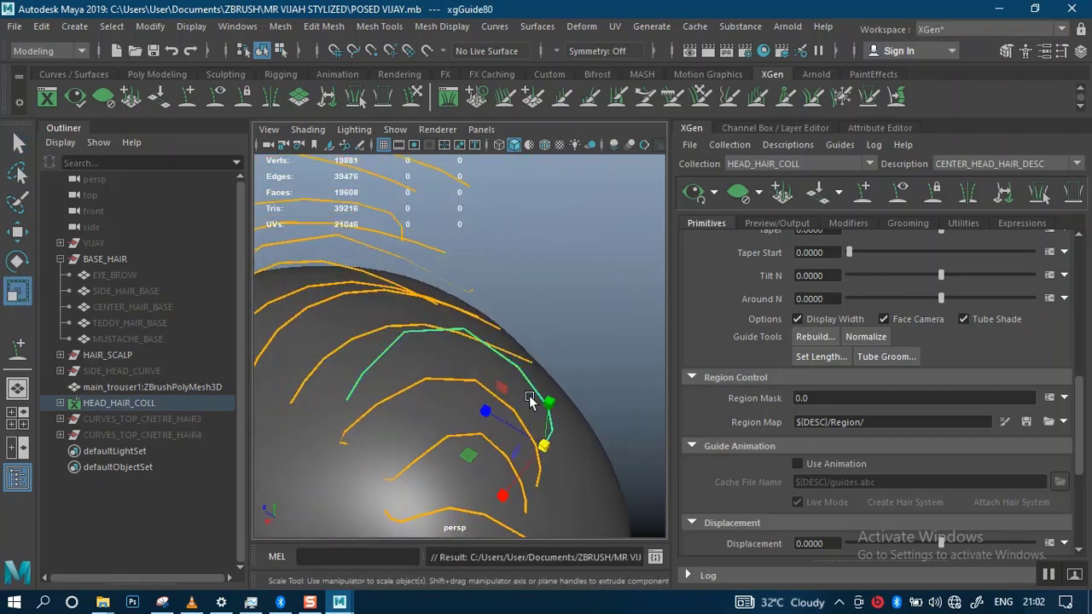
- Delete the selected guide and add an interpolated guide in the gap it leaves on the scalp
key(e)
mouse_move(563, 372)
mouse_down()
mouse_move(555, 366)
mouse_move(574, 382)
mouse_up()
click(571, 383)
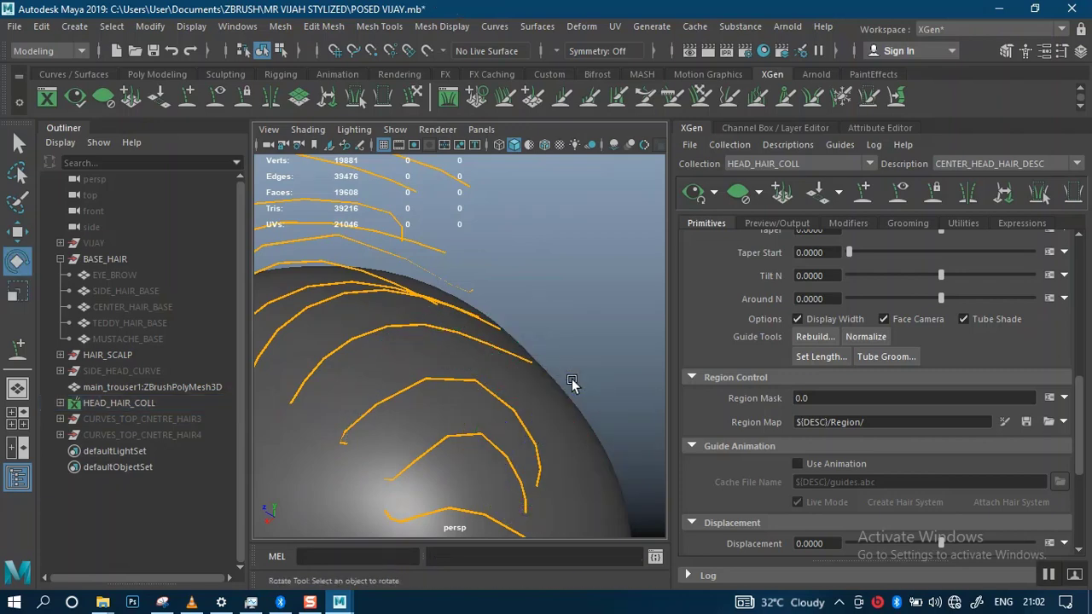
click(188, 98)
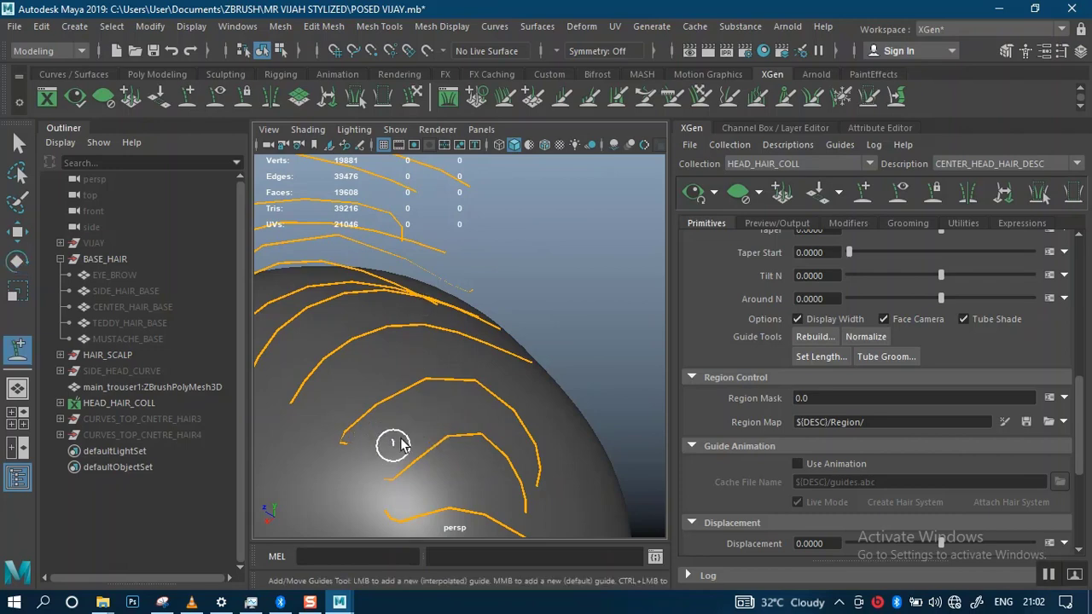
alt+drag(400, 444, 435, 468)
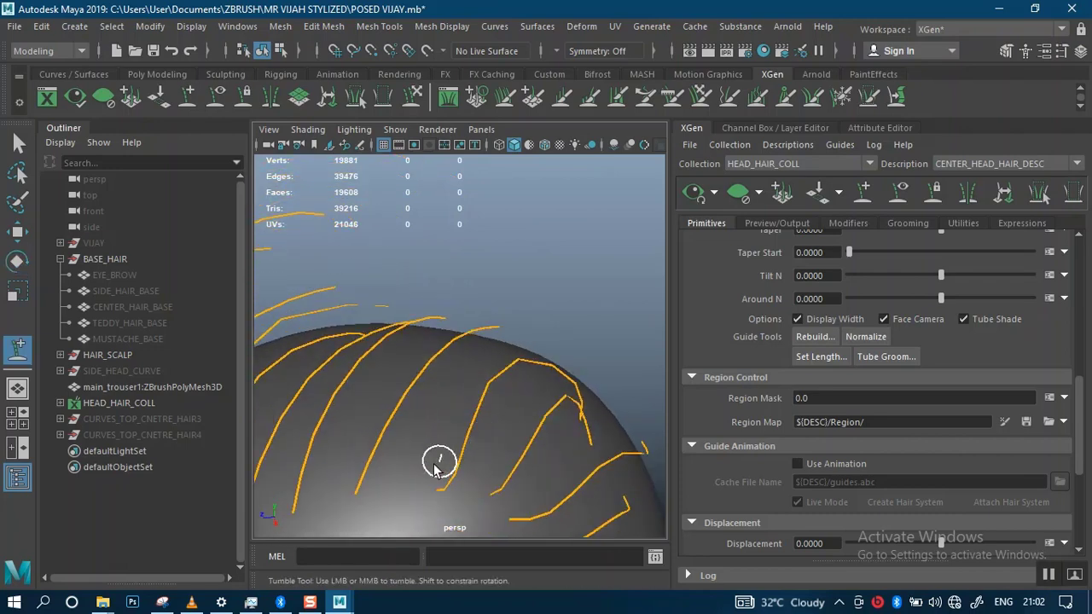
click(477, 435)
alt+drag(510, 418, 350, 375)
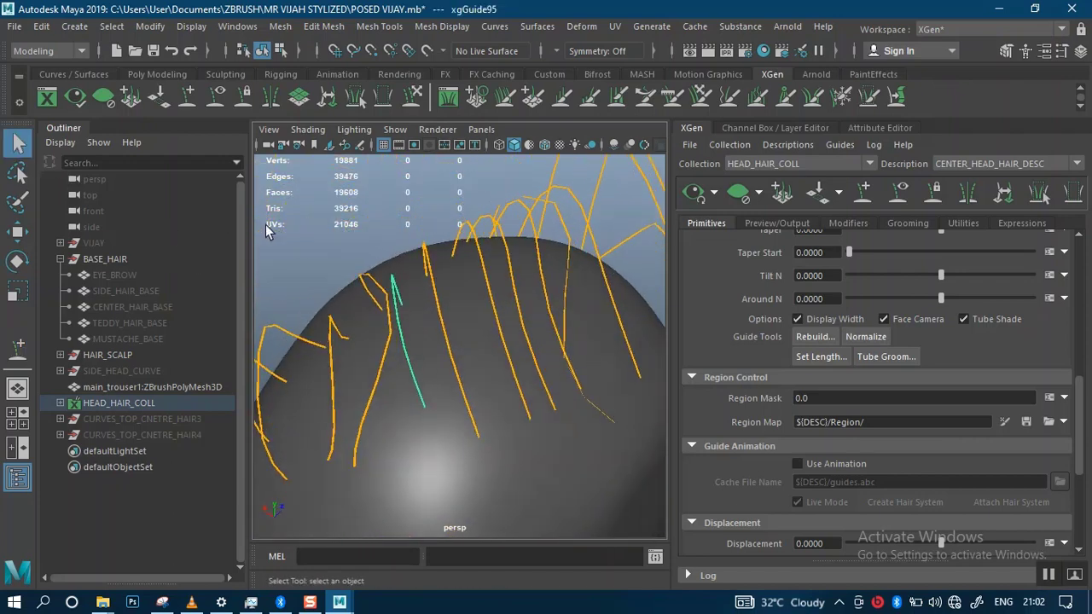
- Select the large arched guide with the kinked end next to the newly added guide and delete it
alt+drag(403, 331, 536, 400)
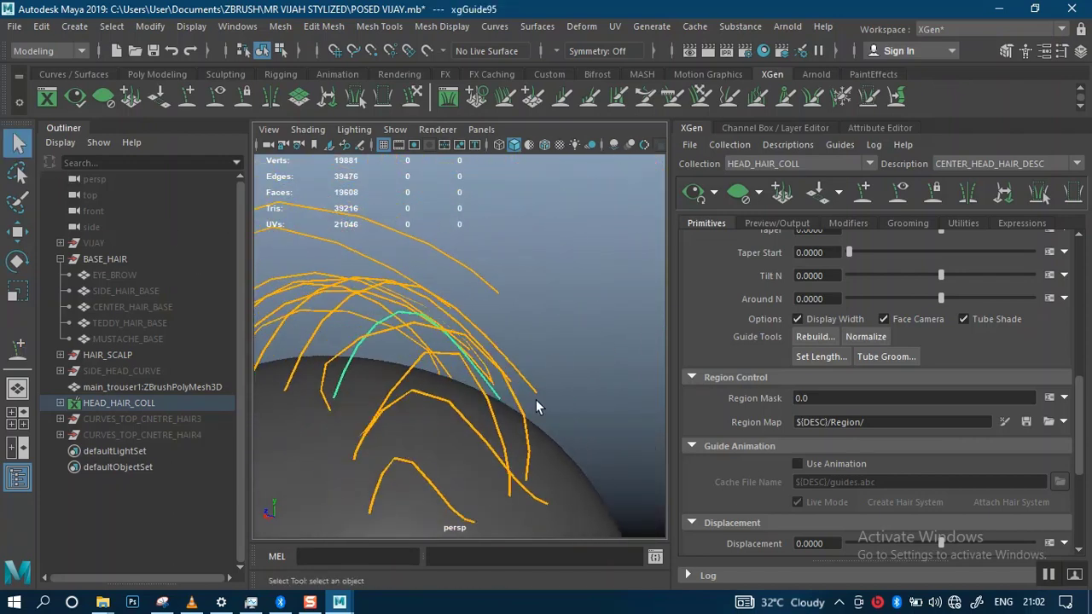
click(526, 435)
click(530, 435)
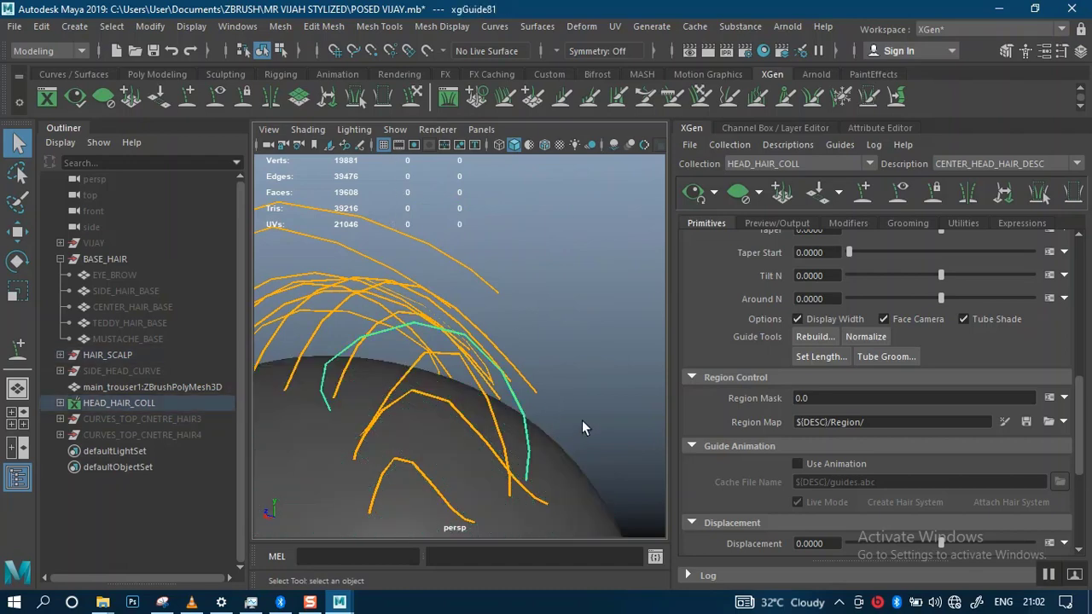
key(e)
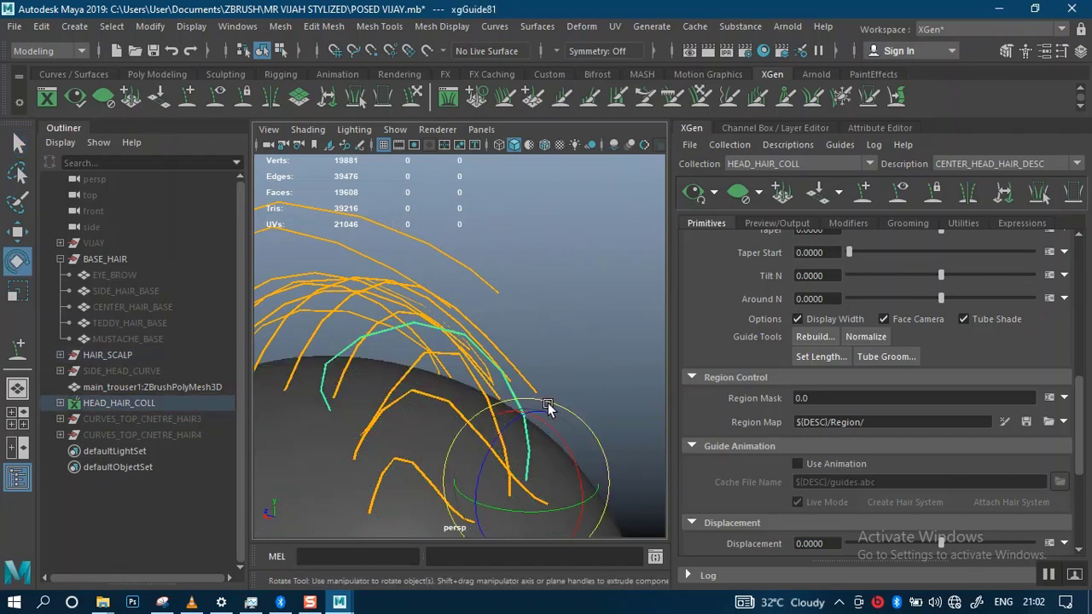
drag(548, 413, 547, 413)
click(477, 377)
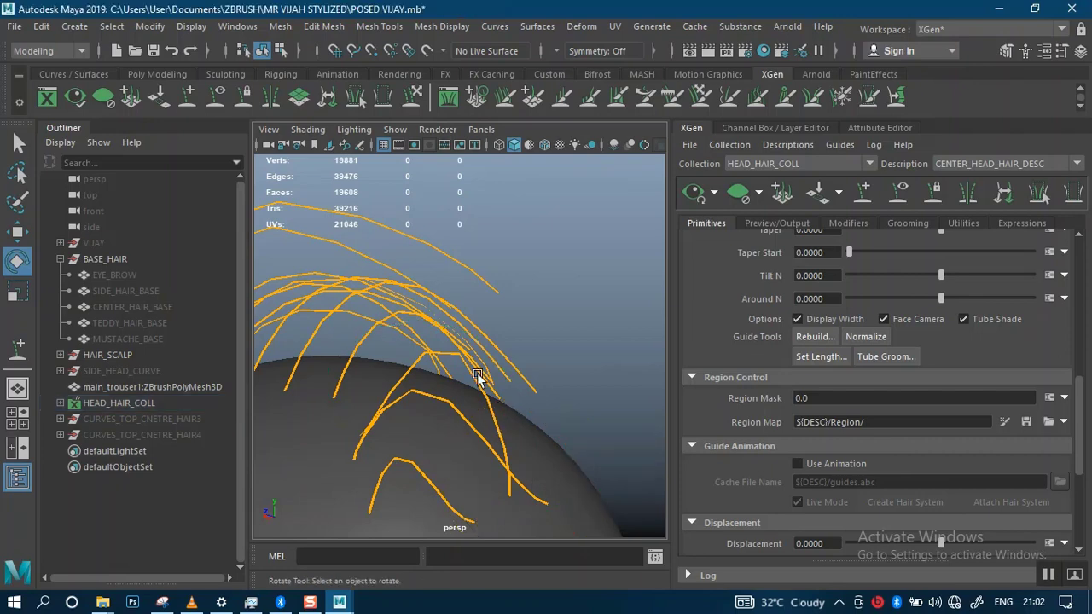
- Add an interpolated guide between the last evenly arched guide and the sharply bent one beside it
alt+drag(466, 379, 412, 318)
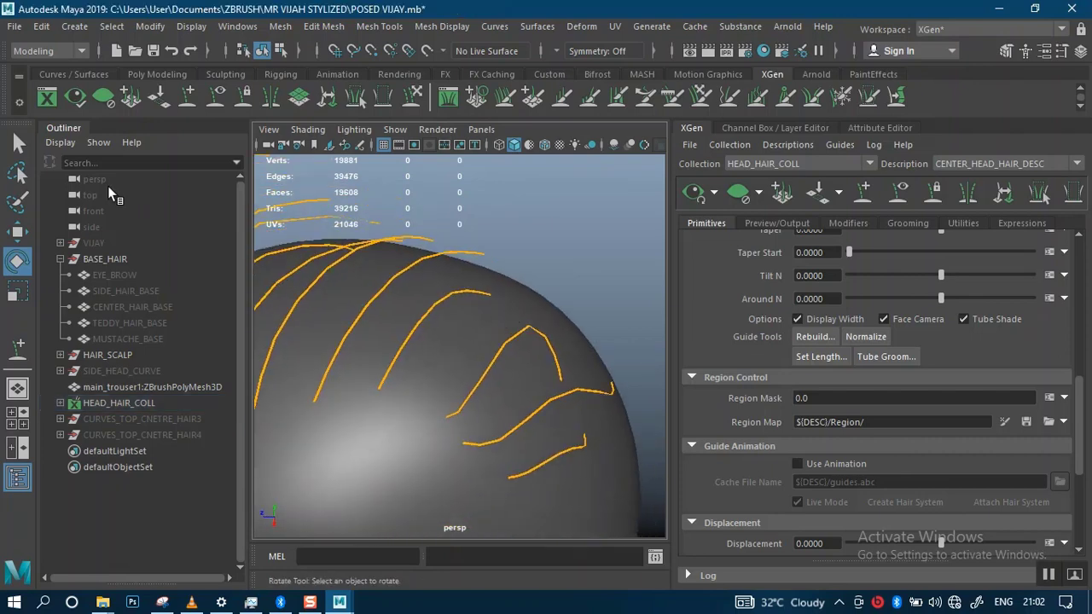
click(187, 96)
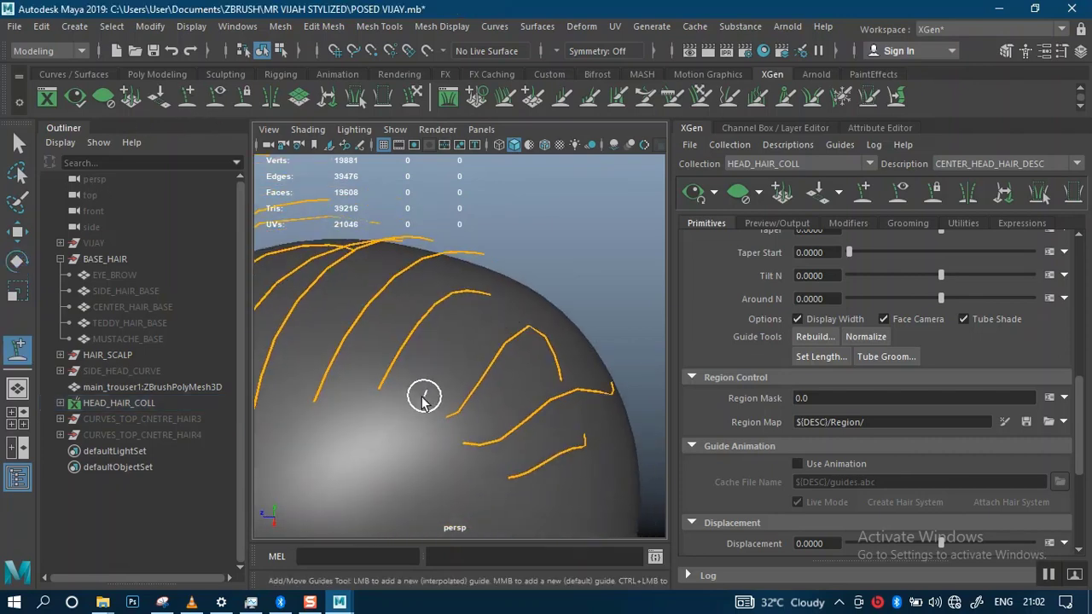
click(545, 305)
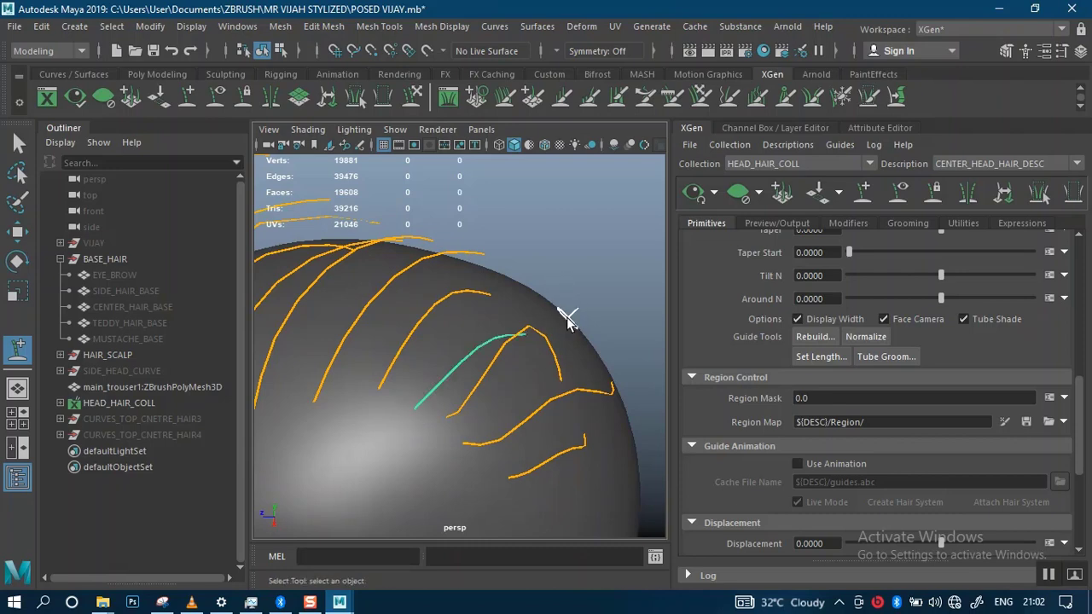
alt+drag(565, 316, 370, 303)
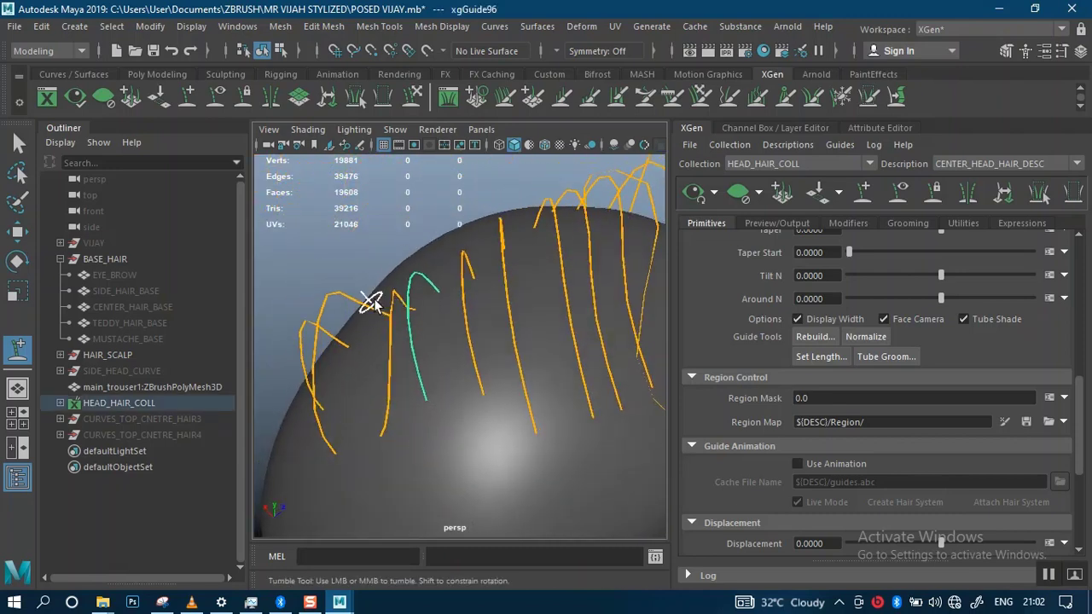
- Select the sharply bent guide beside the newly added one and delete it
click(19, 144)
alt+drag(376, 264, 389, 284)
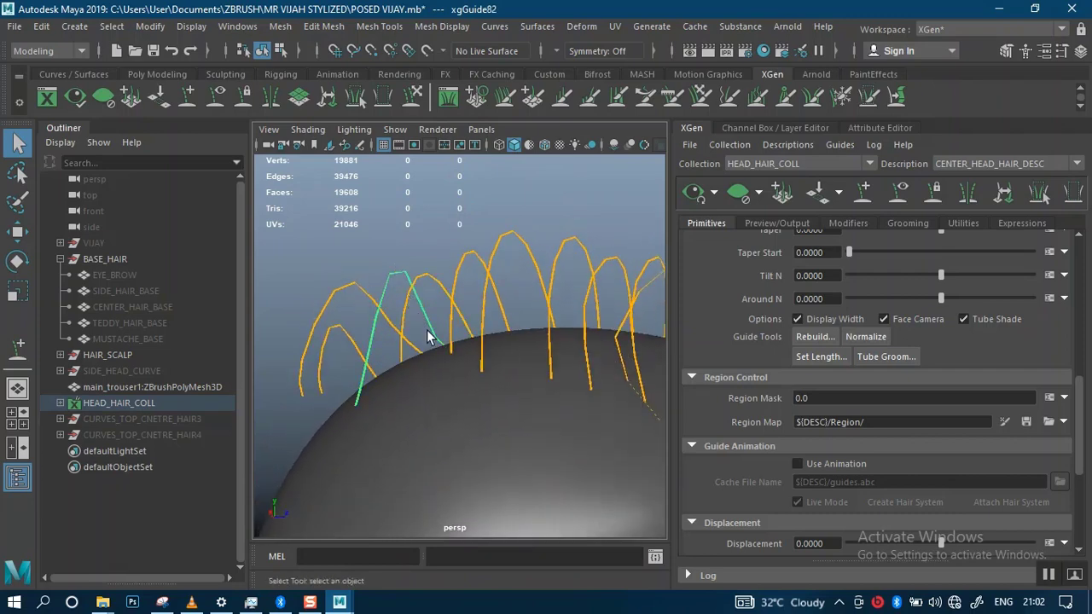
key(e)
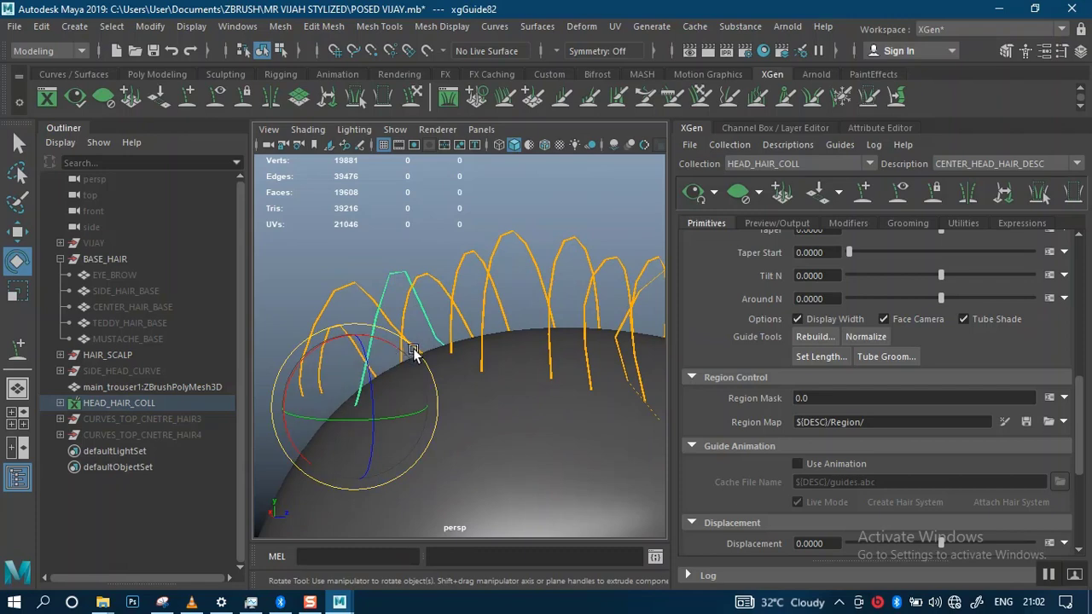
drag(403, 371, 468, 422)
click(410, 347)
- Add an interpolated guide in the gap before the last two guides at the end of the row
click(189, 103)
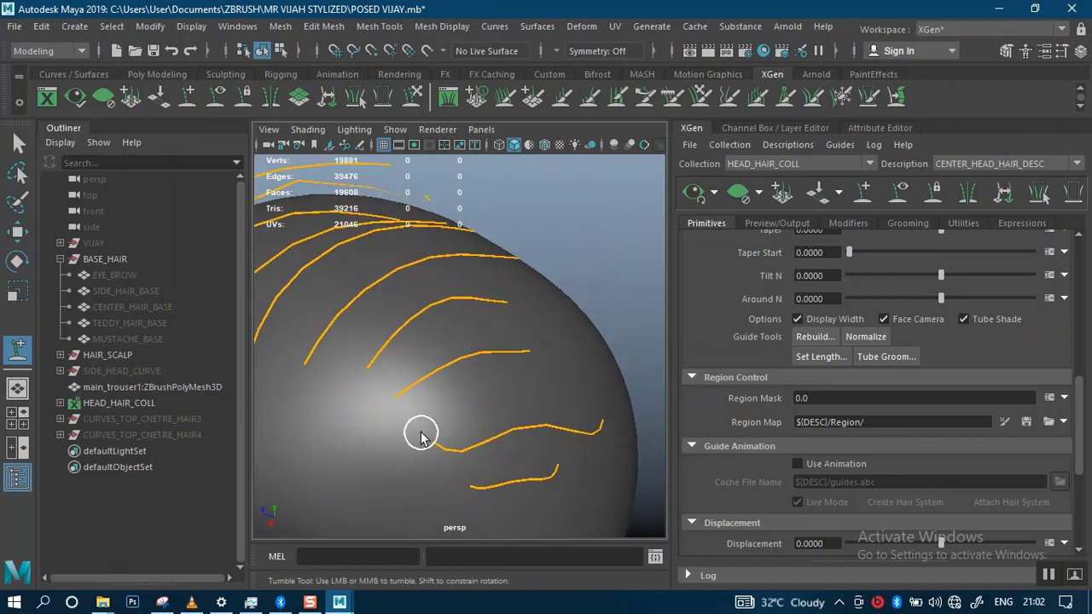
click(565, 426)
alt+drag(566, 426, 587, 319)
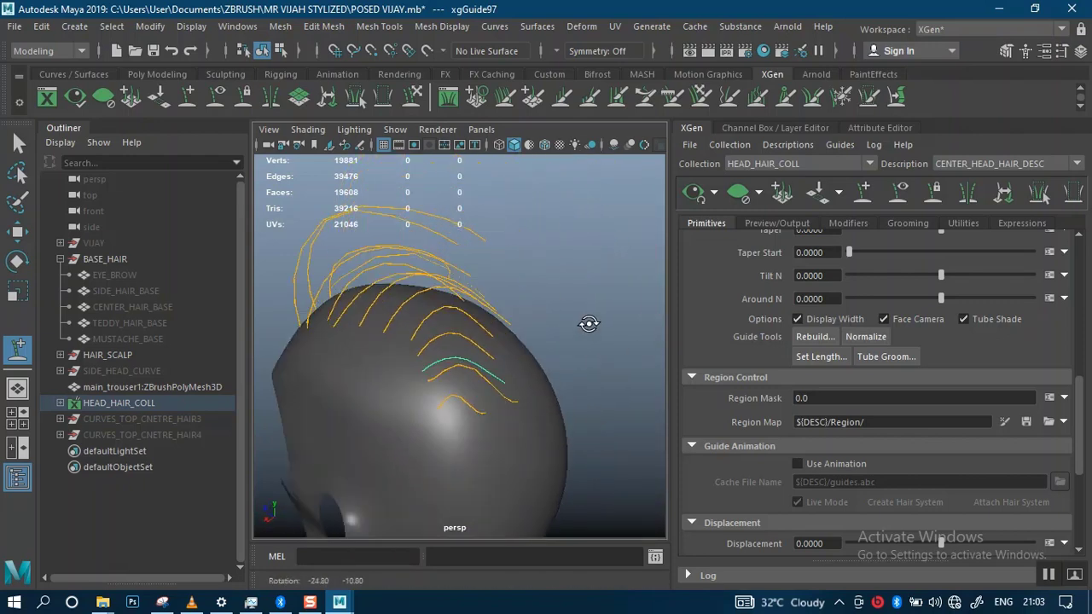
alt+right_drag(588, 319, 619, 366)
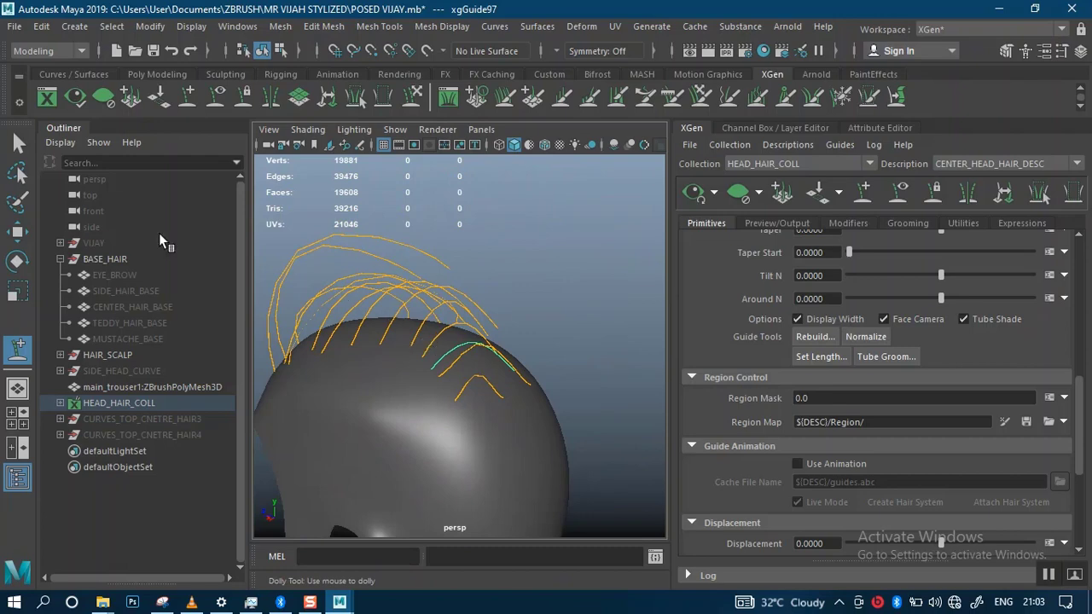
- Sculpt the short end guide of the row into a wider, rounder arch like its neighbours
click(25, 148)
scroll(475, 348, up, 3)
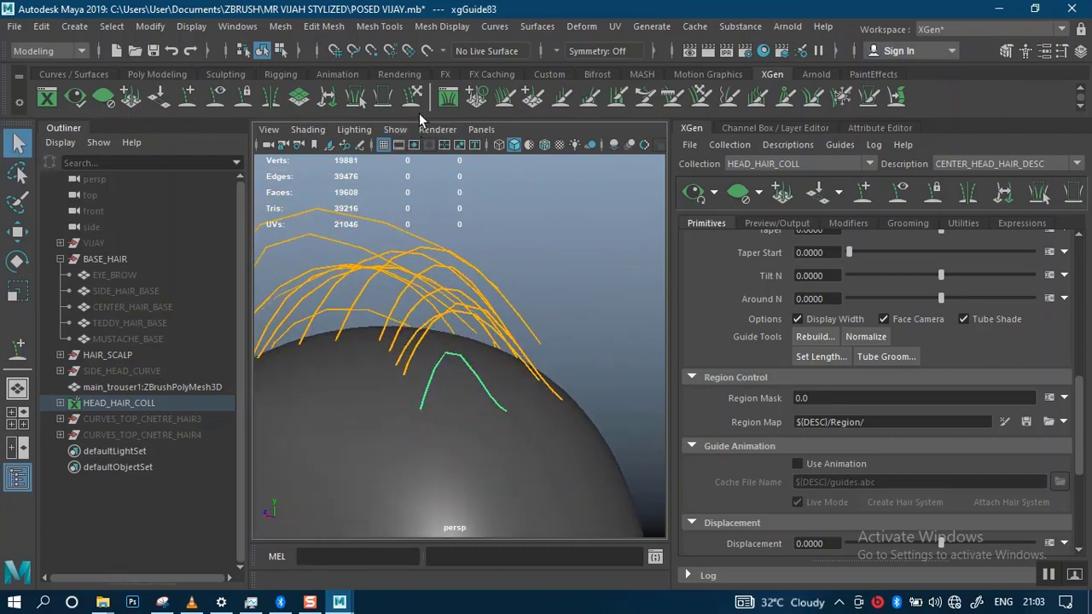
key(y)
drag(507, 390, 532, 324)
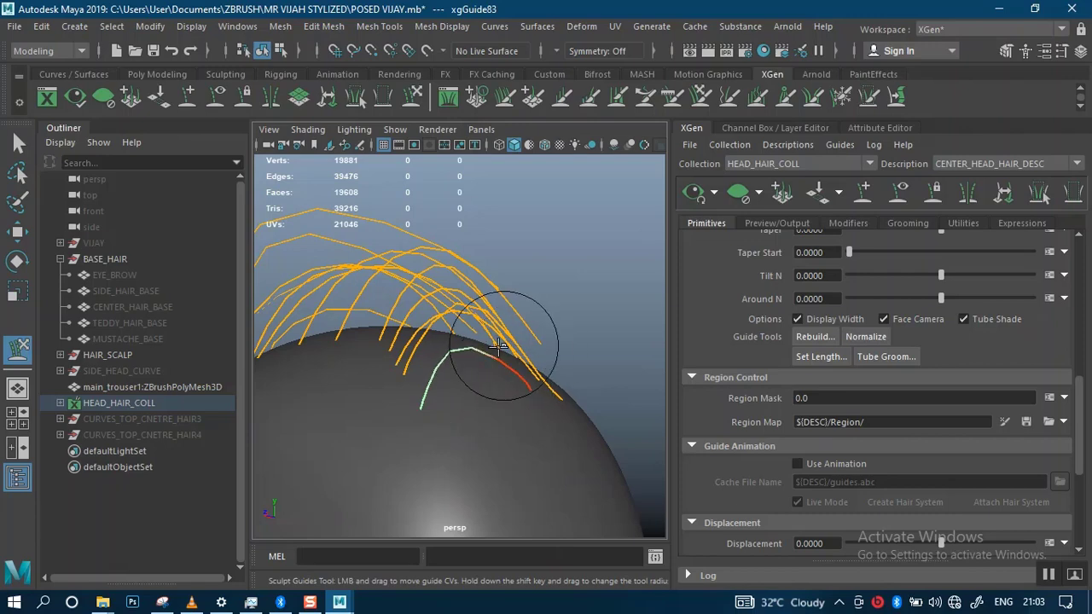
mouse_move(527, 375)
alt+mouse_down()
mouse_move(524, 299)
mouse_move(388, 357)
mouse_move(390, 390)
alt+mouse_up()
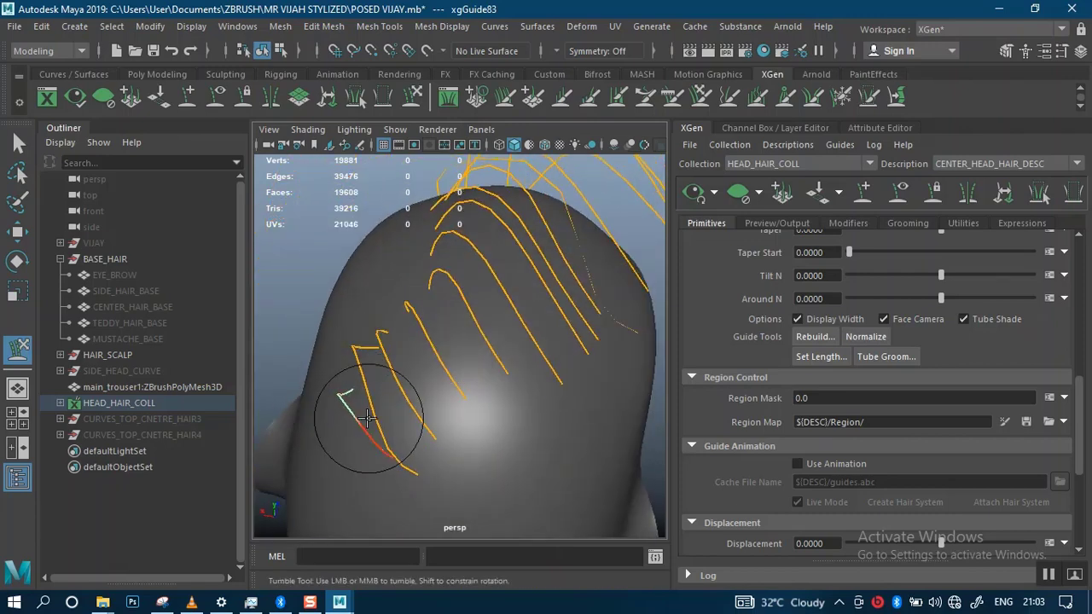
mouse_move(341, 446)
alt+mouse_down()
mouse_move(414, 366)
mouse_move(486, 390)
mouse_move(512, 368)
mouse_move(392, 365)
mouse_move(463, 208)
mouse_move(519, 366)
mouse_move(532, 332)
mouse_move(585, 361)
mouse_move(602, 349)
mouse_move(541, 353)
mouse_move(559, 373)
mouse_move(518, 369)
alt+mouse_up()
- Select the kinked guide among the middle arches and sculpt it into a smooth arch
key(q)
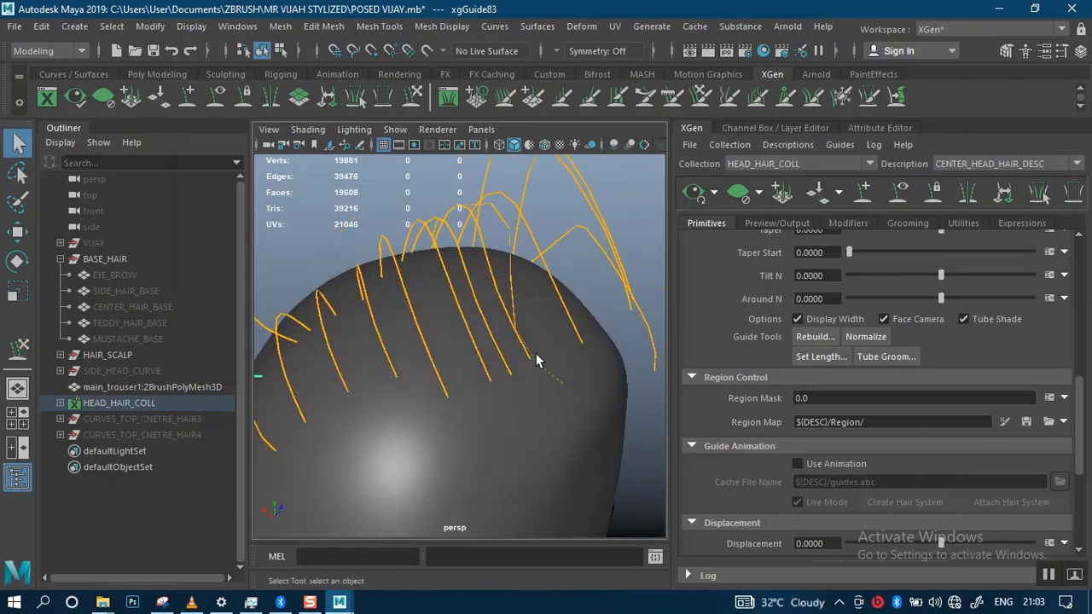
alt+drag(492, 281, 497, 356)
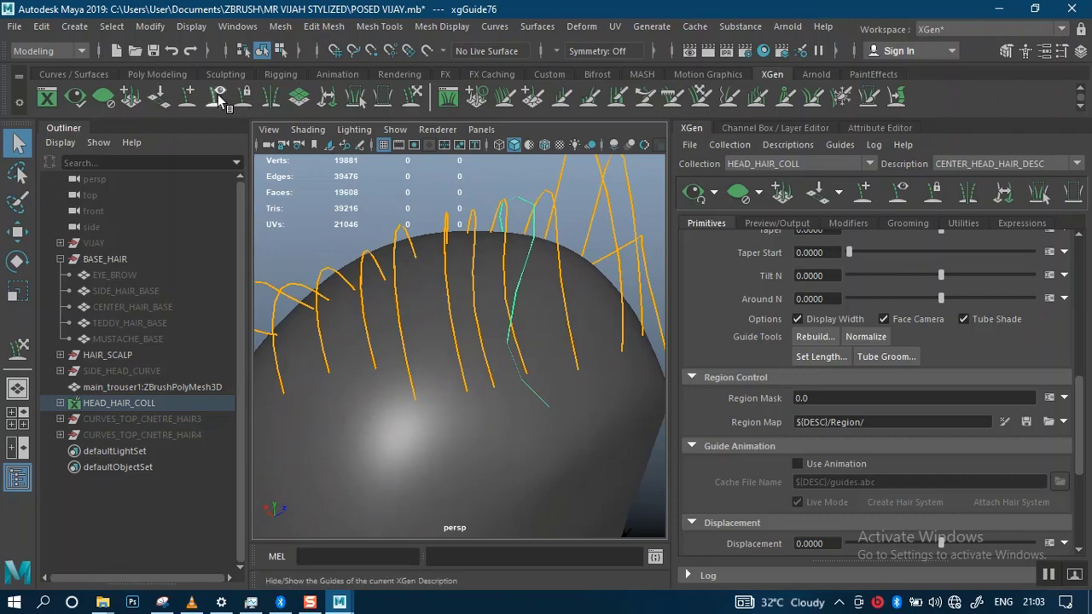
click(416, 96)
mouse_move(463, 390)
mouse_down()
mouse_move(524, 329)
mouse_move(560, 316)
mouse_move(550, 345)
mouse_move(504, 310)
mouse_move(518, 295)
mouse_move(500, 253)
mouse_move(438, 318)
mouse_move(438, 342)
mouse_move(451, 247)
mouse_move(500, 341)
mouse_move(455, 251)
mouse_move(638, 218)
mouse_up()
- Preview the hair grown from the guides, examine its flow around the head, and clear the preview
click(692, 192)
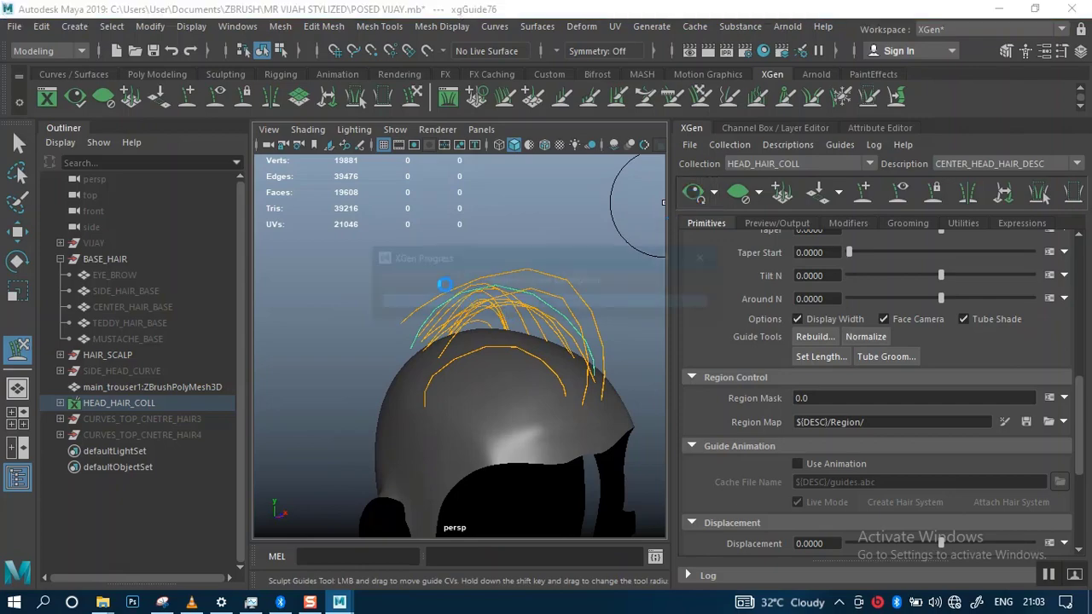
alt+drag(477, 367, 301, 252)
scroll(567, 408, up, 5)
click(18, 143)
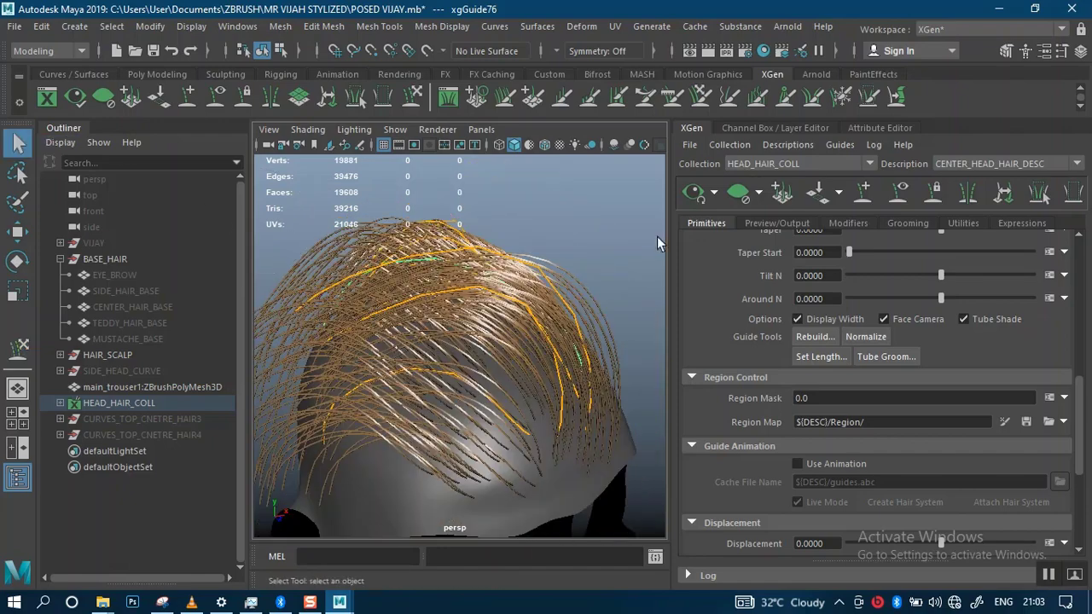
click(697, 197)
alt+drag(589, 273, 358, 314)
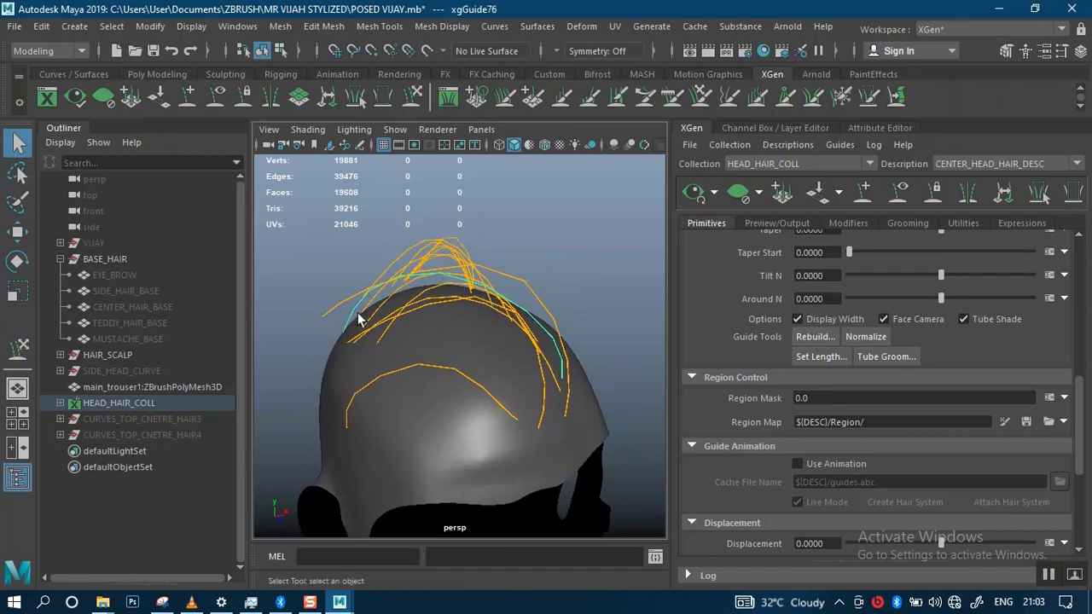
- Unhide the CENTER_HAIR_BASE mesh and compare the guides with its volume from several angles
click(136, 307)
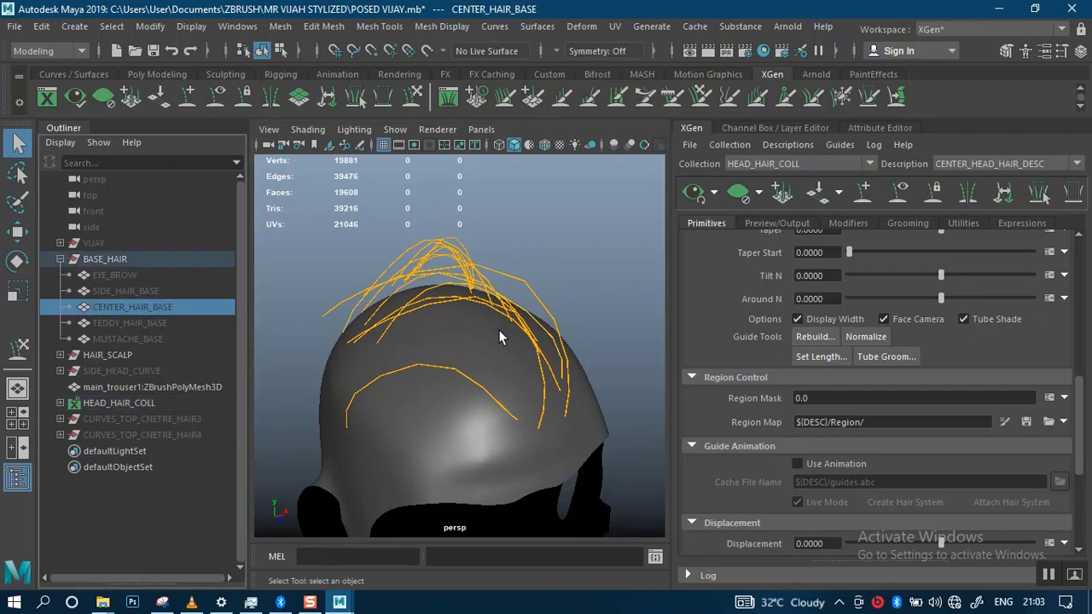
key(shift+h)
scroll(499, 319, down, 2)
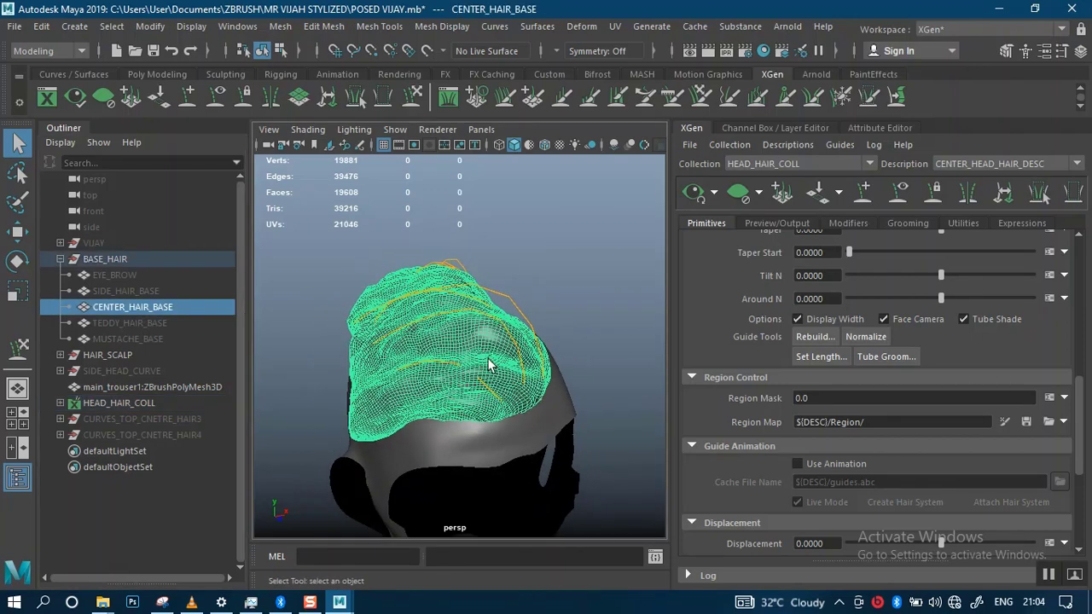
click(564, 285)
scroll(555, 287, up, 3)
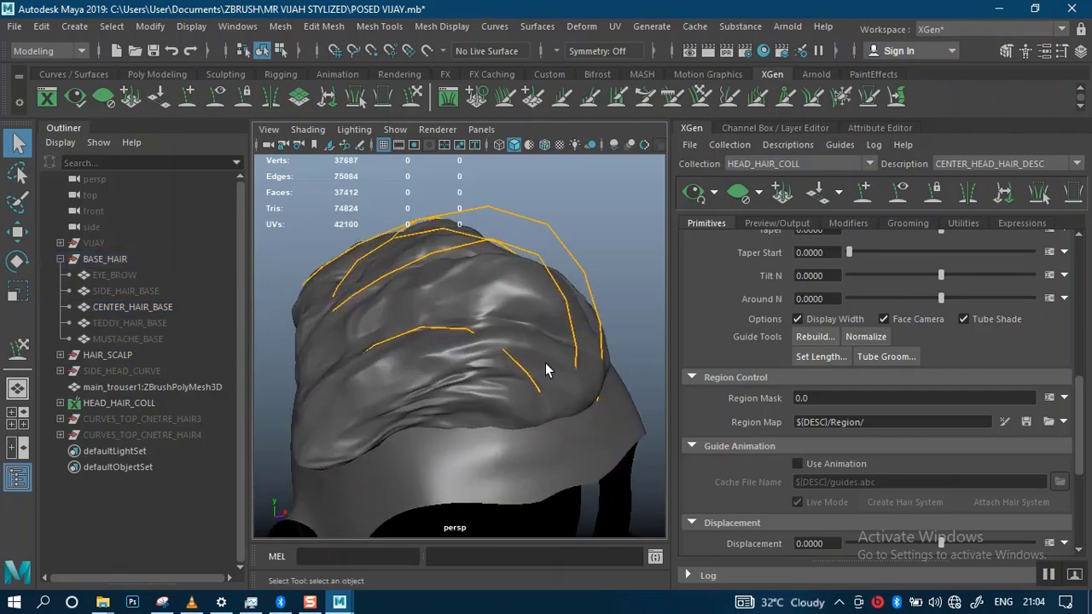
alt+drag(548, 305, 638, 287)
scroll(566, 312, down, 5)
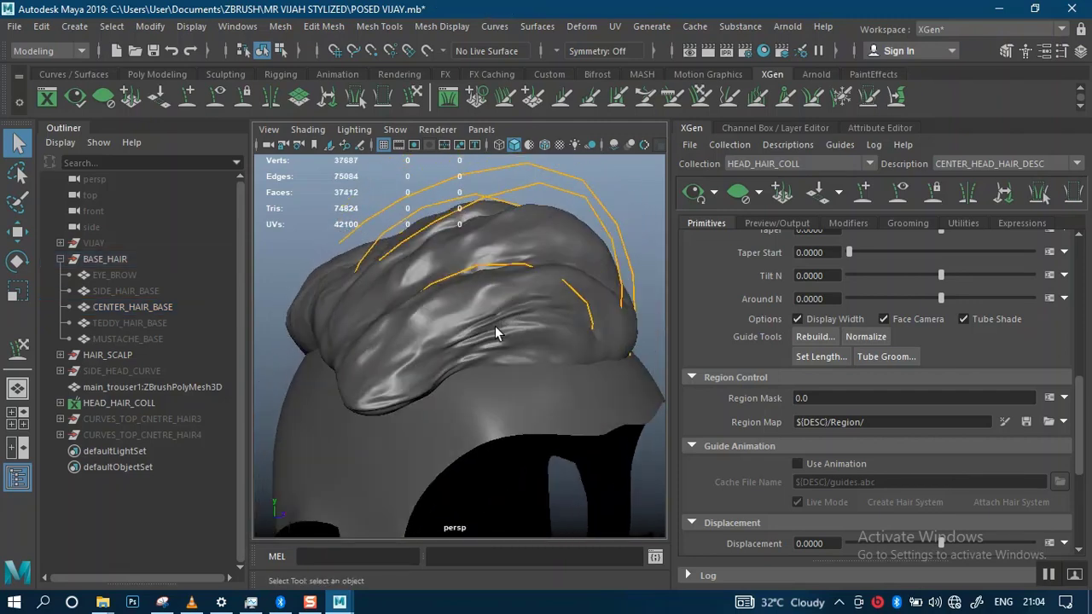
alt+drag(484, 335, 452, 243)
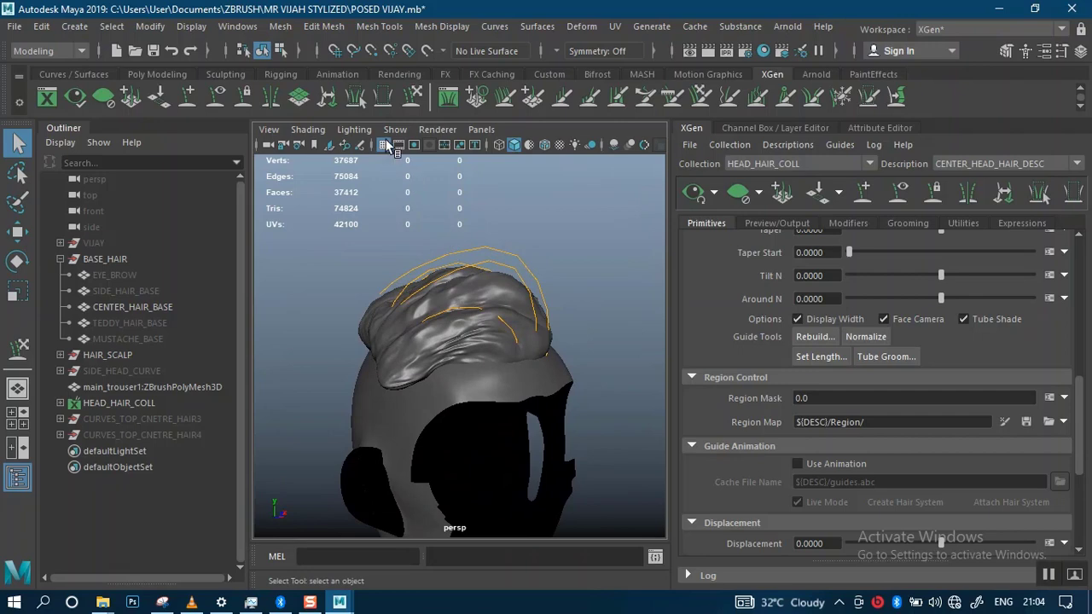
- Display the viewport in wireframe and add interpolated guides on HEAD_SCALP between the arches inside the hair base mesh
click(535, 363)
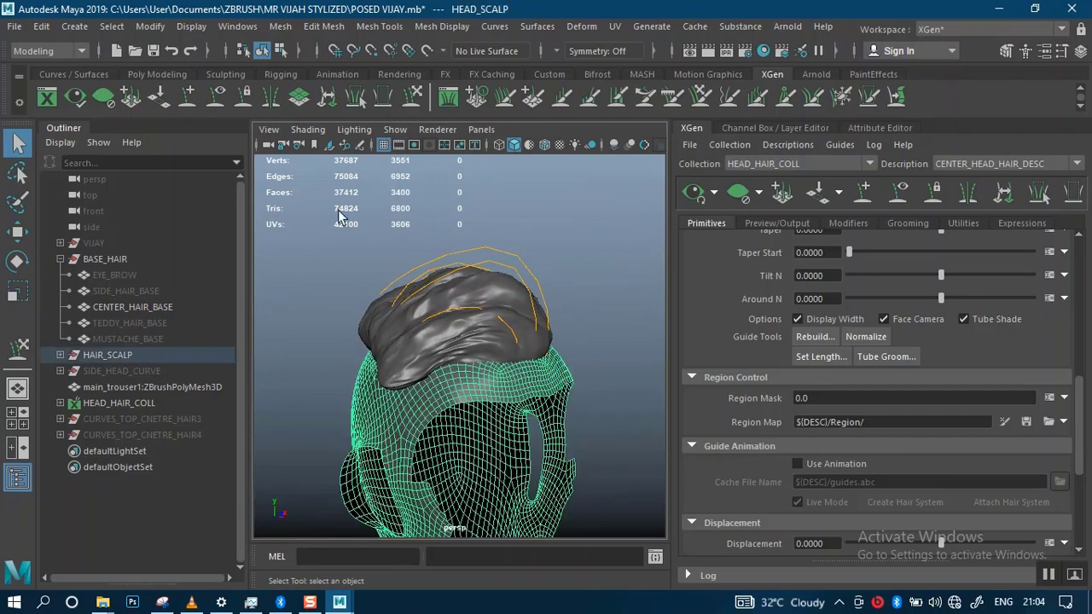
click(187, 96)
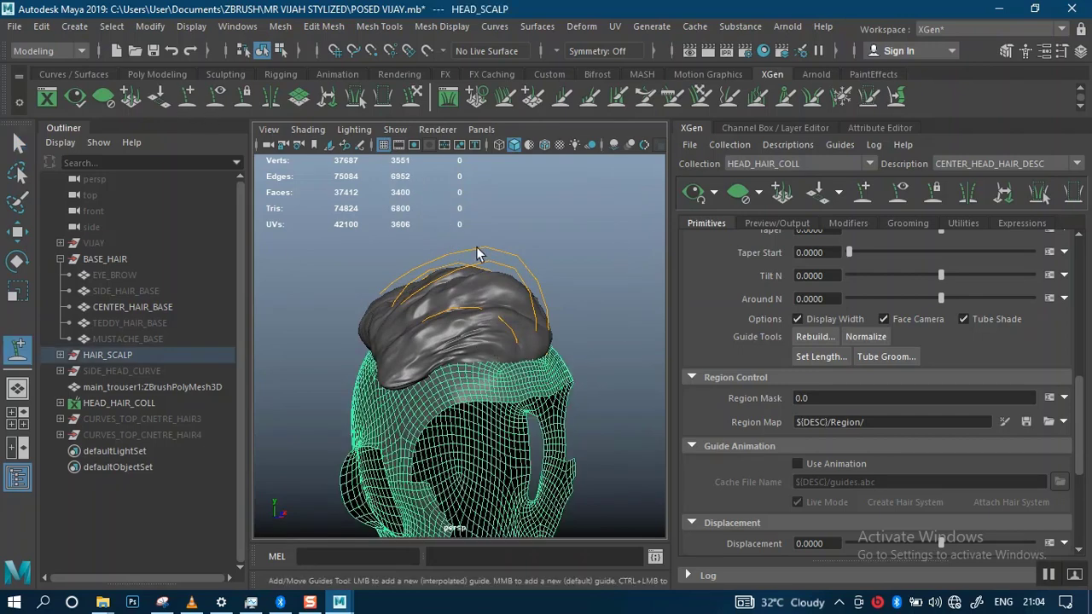
click(497, 145)
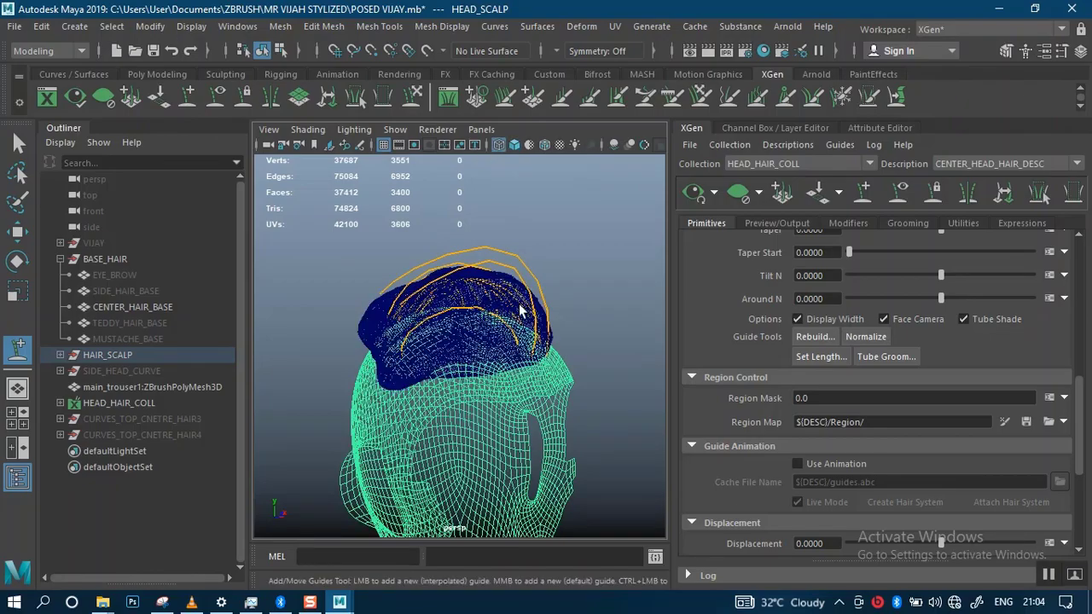
mouse_move(478, 324)
alt+mouse_down()
mouse_move(496, 341)
mouse_move(518, 252)
alt+mouse_up()
alt+right_drag(519, 252, 541, 319)
alt+drag(540, 319, 529, 362)
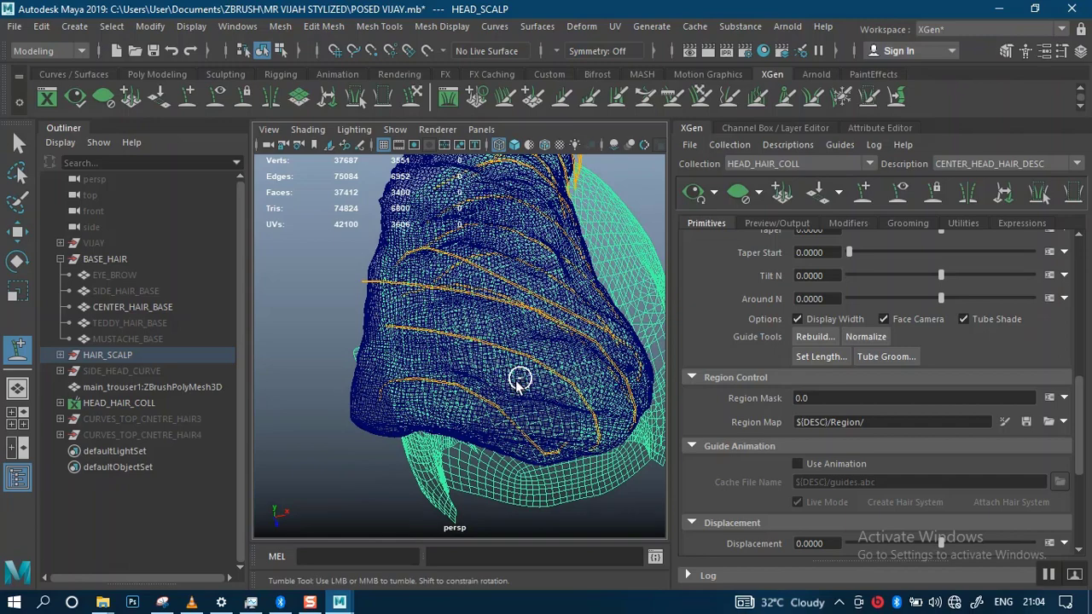
click(517, 380)
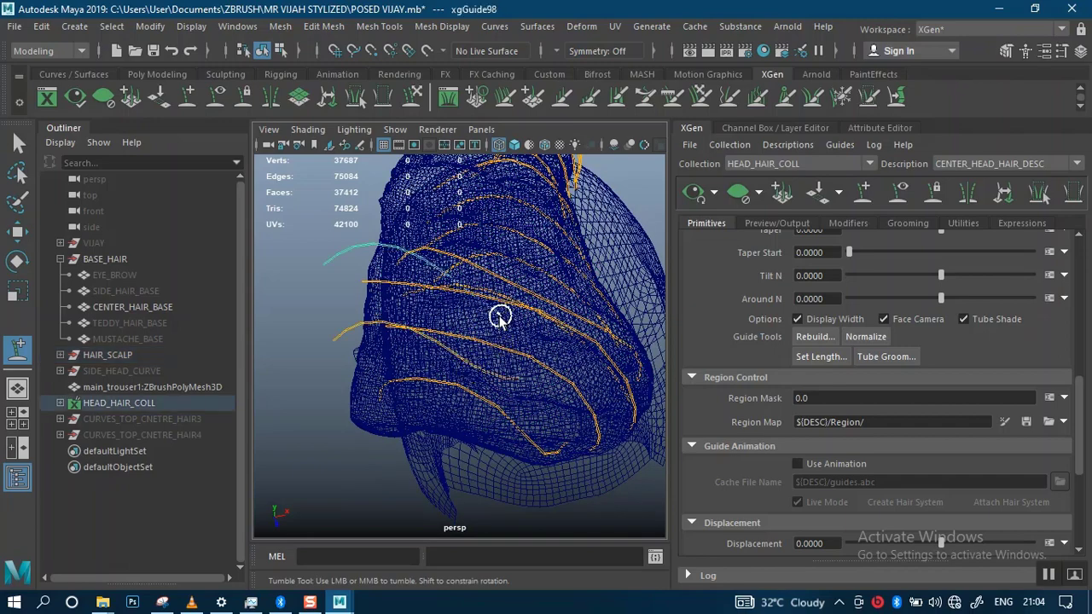
- Add more interpolated guides across the crown of HEAD_SCALP, filling the gaps between the arches inside the wireframe hair base mesh
alt+drag(503, 317, 505, 375)
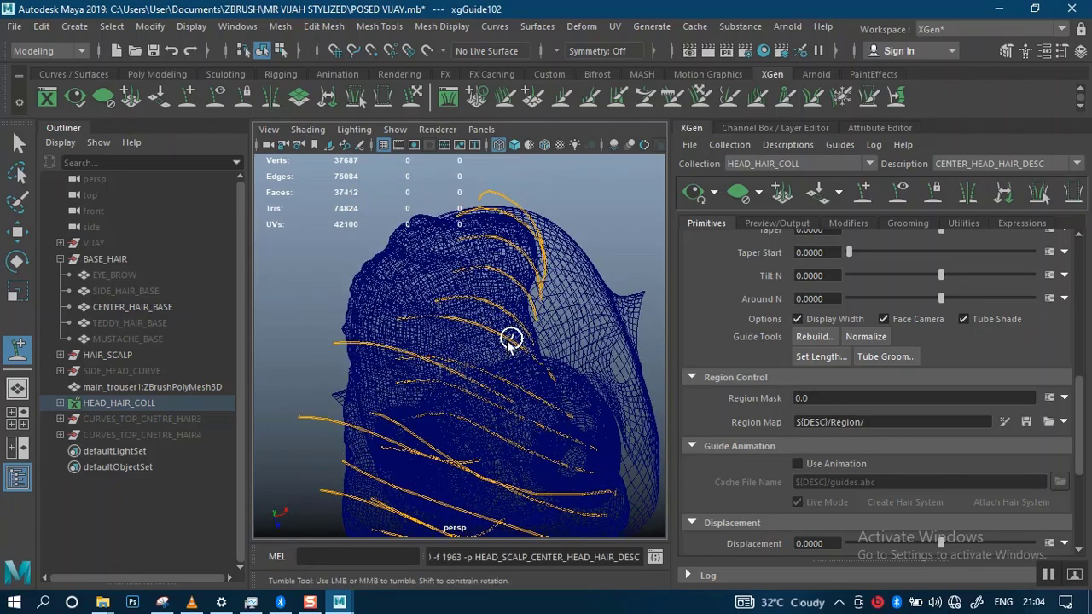
alt+drag(512, 341, 513, 390)
click(512, 395)
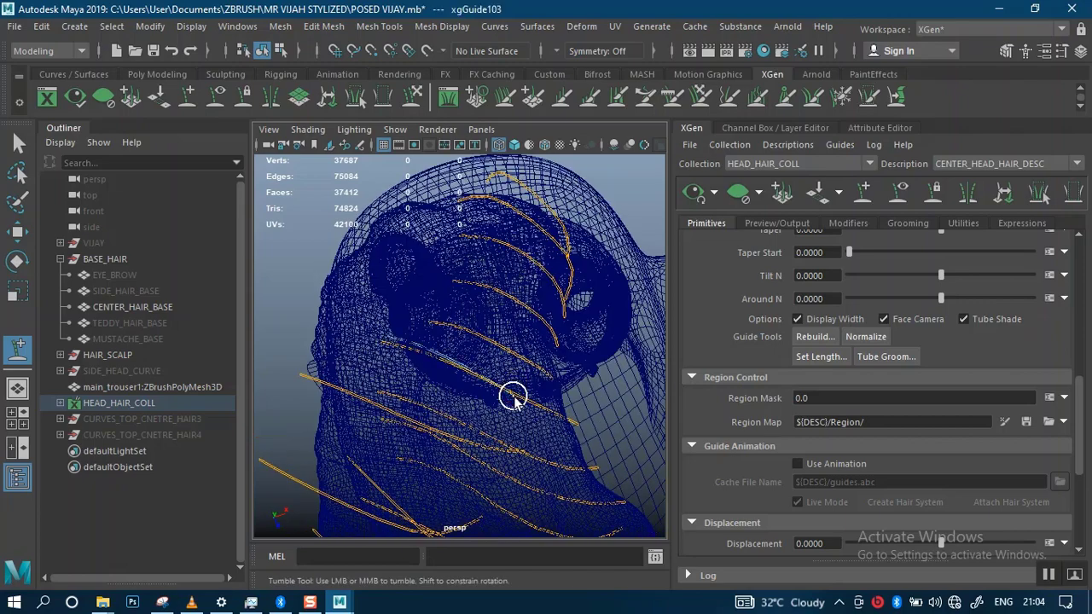
click(544, 360)
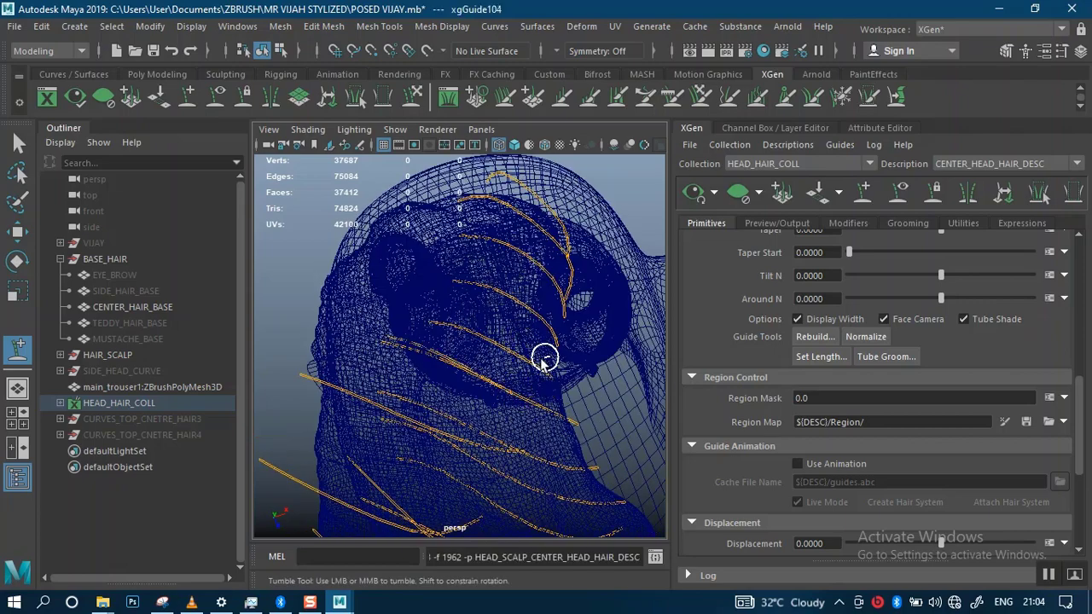
click(520, 376)
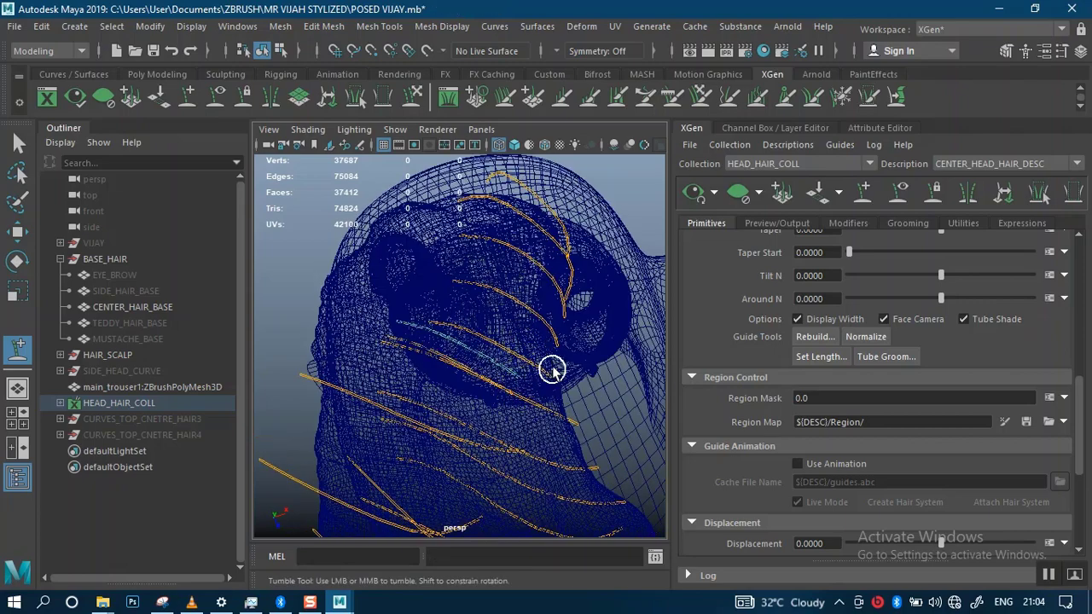
click(548, 315)
alt+drag(529, 309, 489, 377)
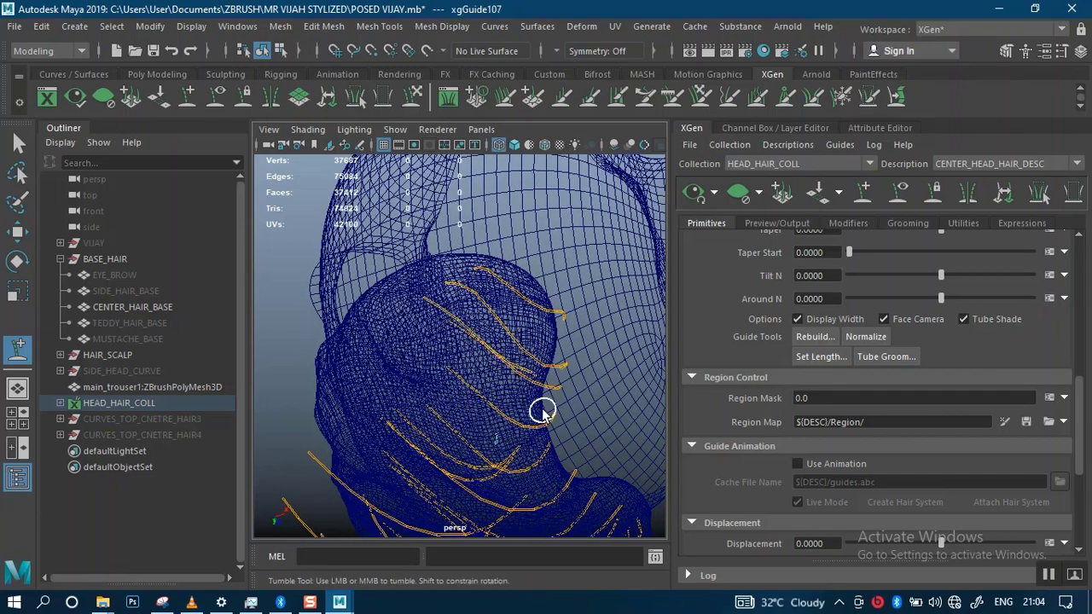
click(530, 444)
alt+drag(529, 441, 408, 220)
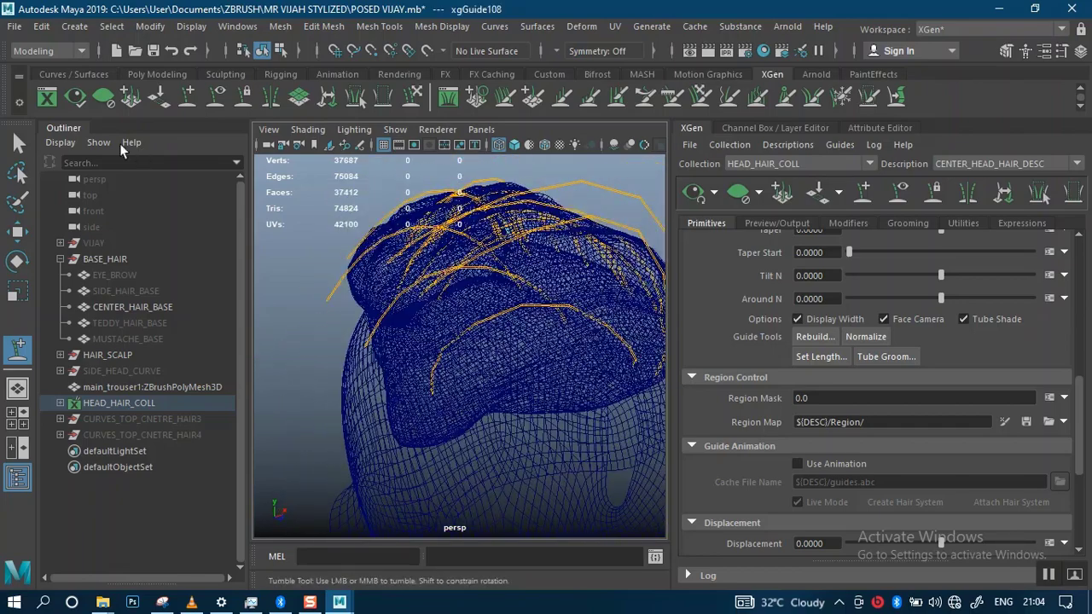
- Return the viewport to shaded display and hide the CENTER_HAIR_BASE mesh
click(513, 144)
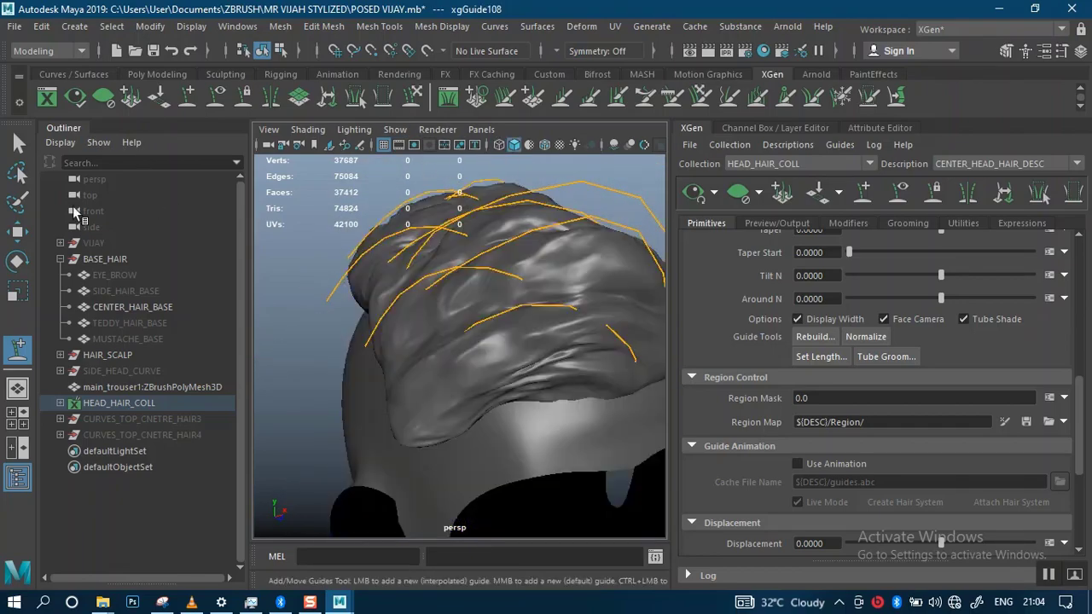
click(19, 143)
click(488, 350)
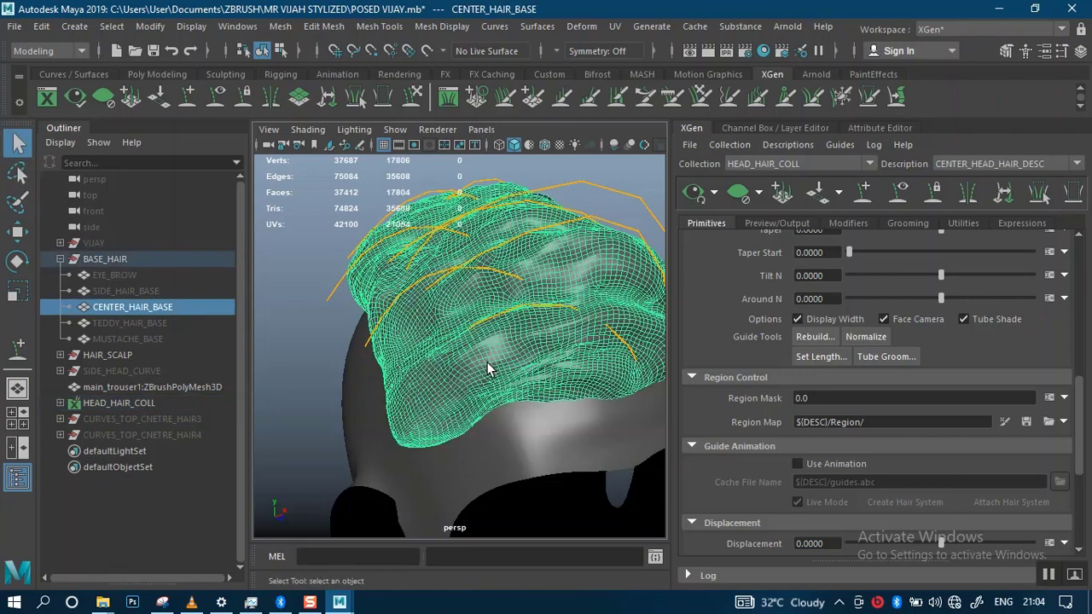
key(ctrl+h)
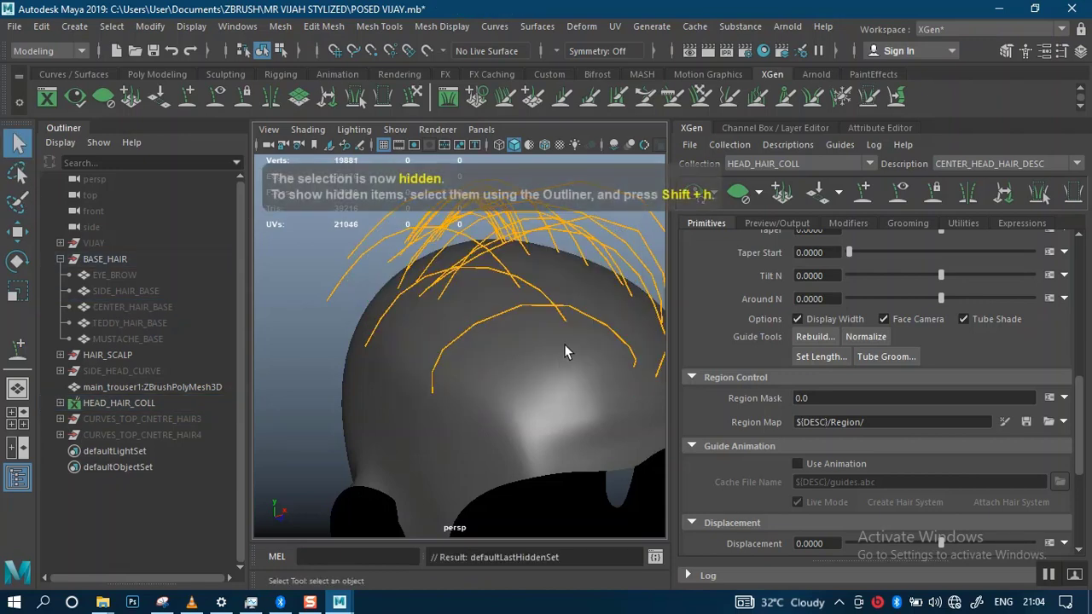
- Add interpolated guides on the exposed scalp beside the front arches and in the gaps near the crown
alt+drag(564, 343, 836, 219)
click(782, 193)
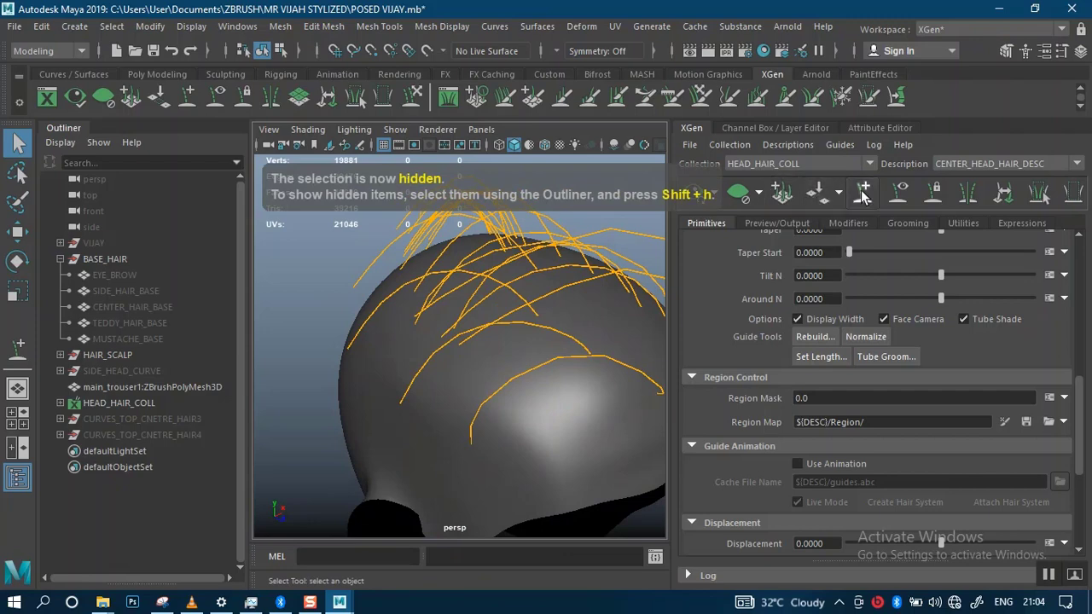
alt+drag(640, 329, 518, 347)
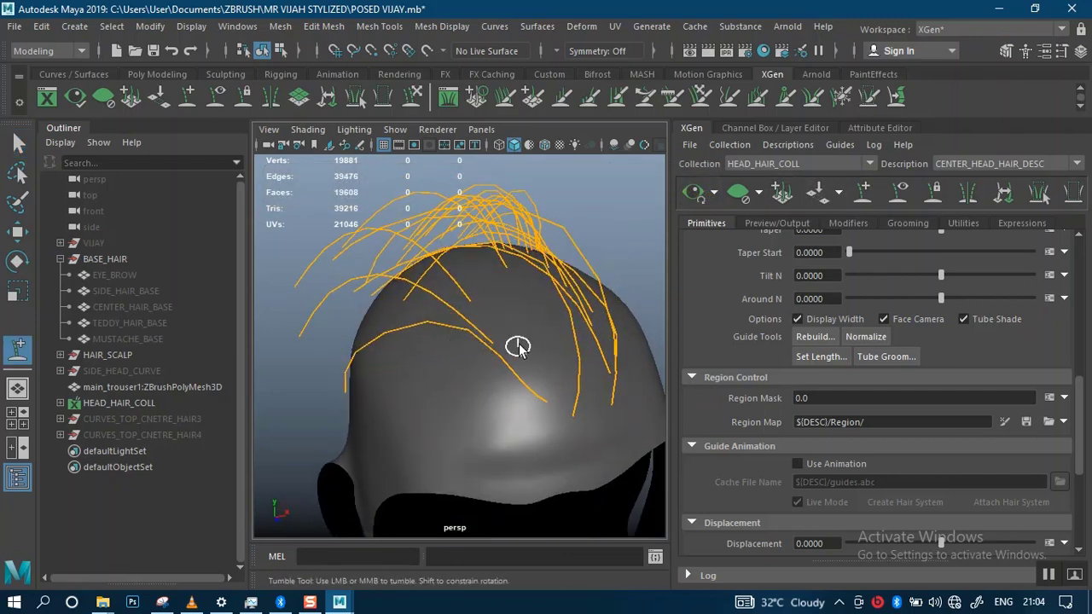
click(546, 418)
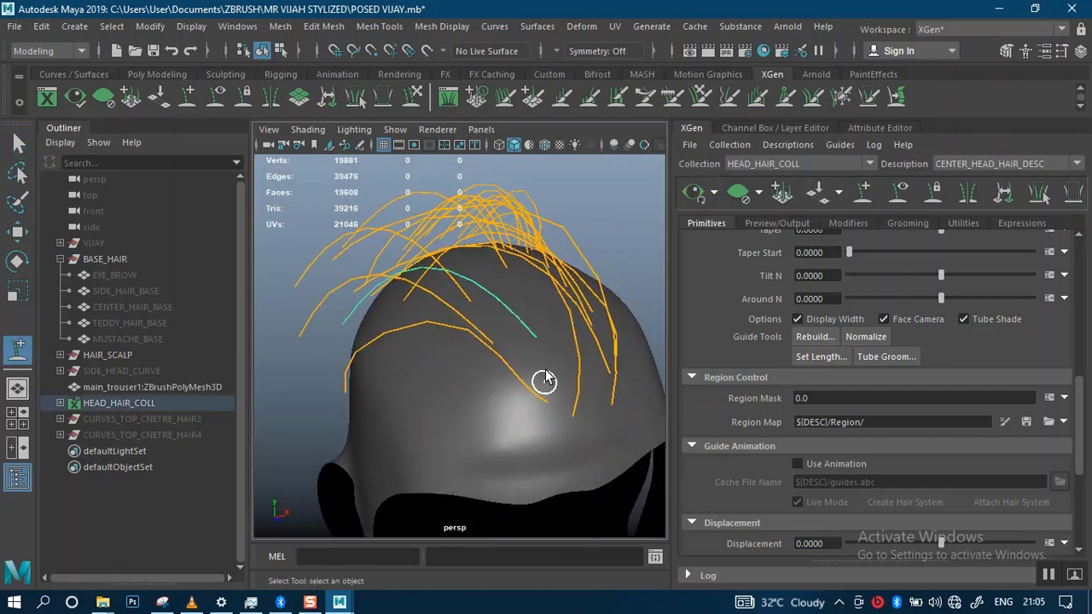
alt+drag(546, 401, 463, 274)
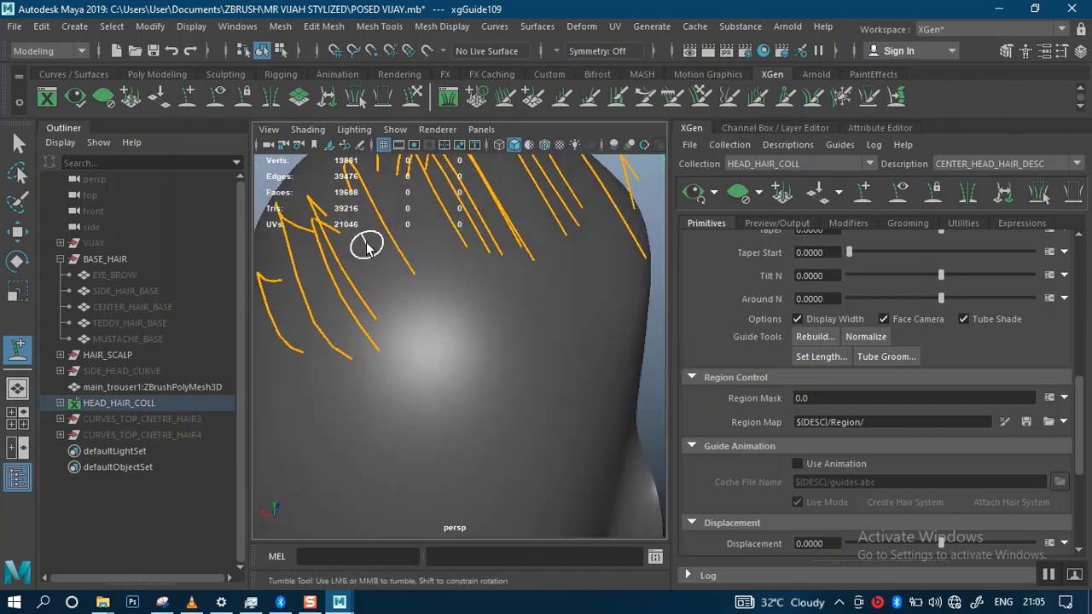
click(385, 266)
click(426, 230)
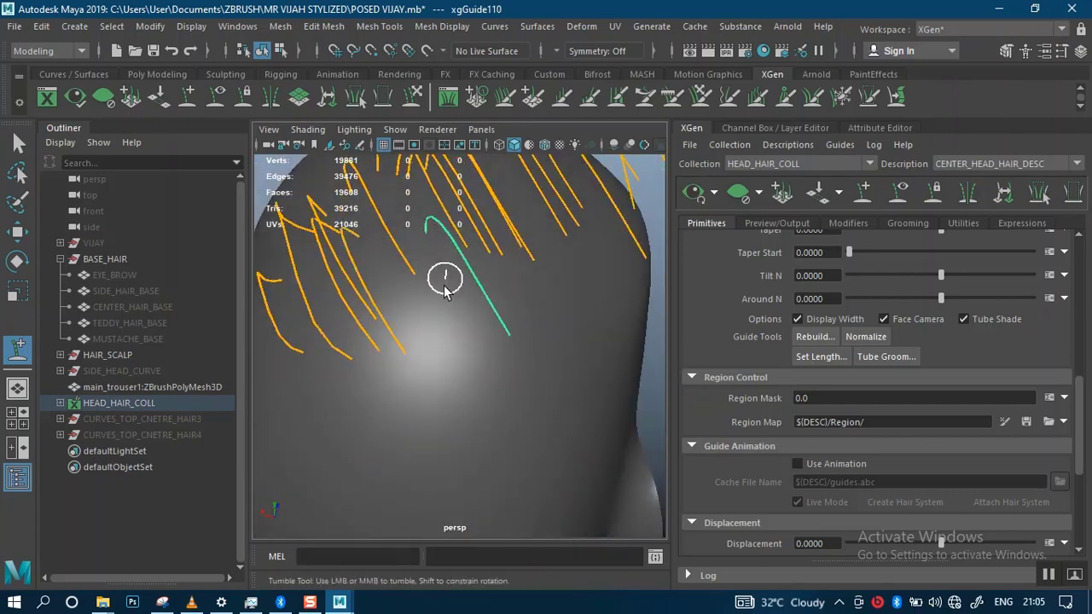
click(398, 276)
- Add further interpolated guides across the back of the scalp between the rows of existing arches
alt+drag(463, 312, 529, 273)
alt+middle_drag(529, 273, 445, 296)
alt+drag(449, 296, 538, 284)
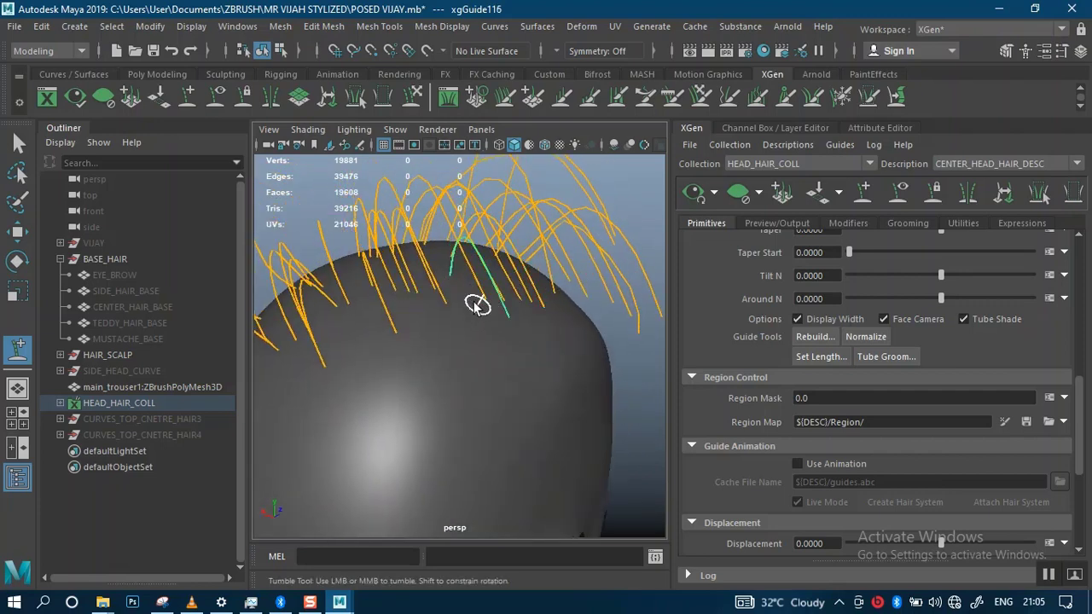
alt+drag(476, 306, 499, 351)
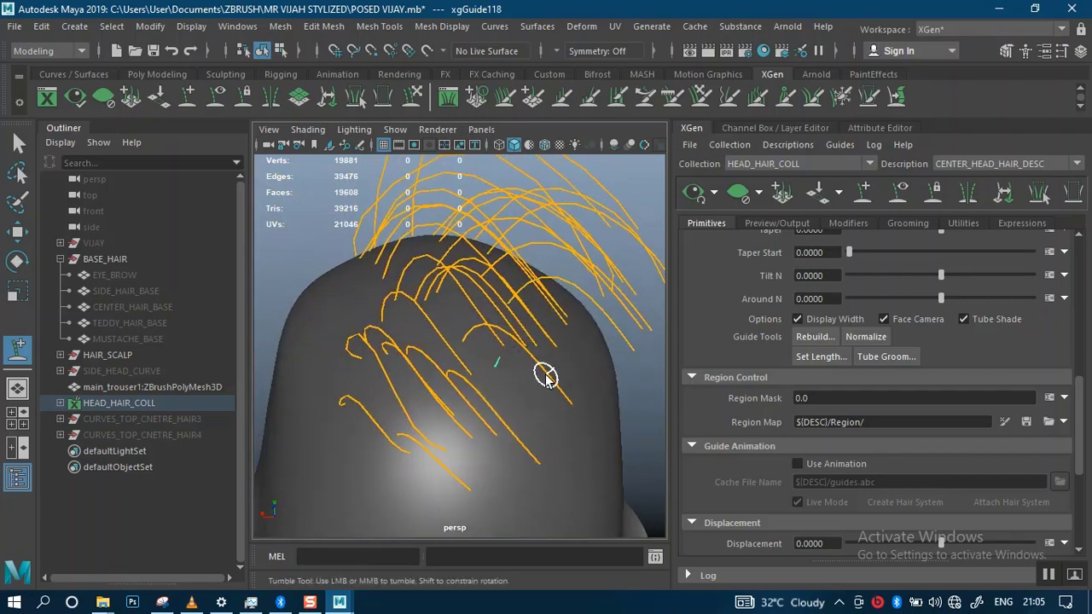
click(488, 370)
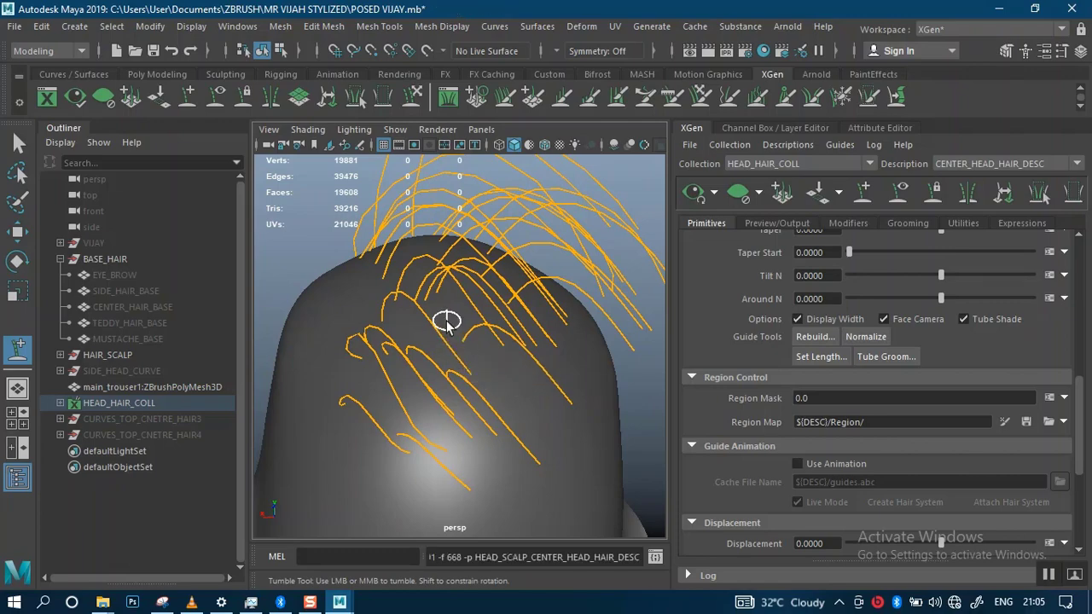
alt+drag(524, 373, 531, 282)
click(419, 358)
click(442, 393)
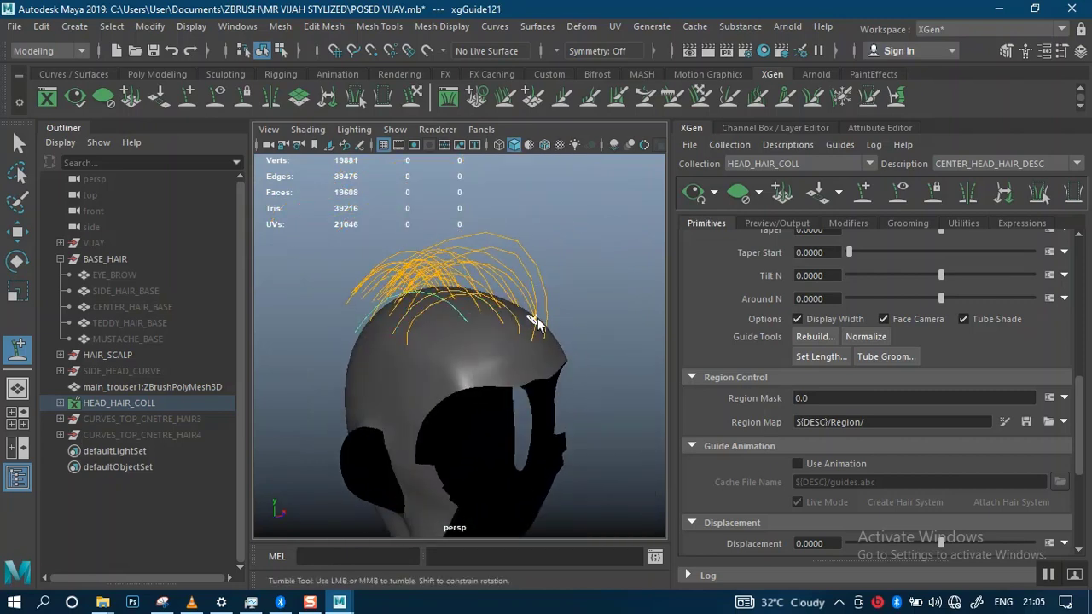
- Fill the remaining gaps along the side and top of the scalp with interpolated guides
alt+drag(533, 320, 602, 336)
click(504, 344)
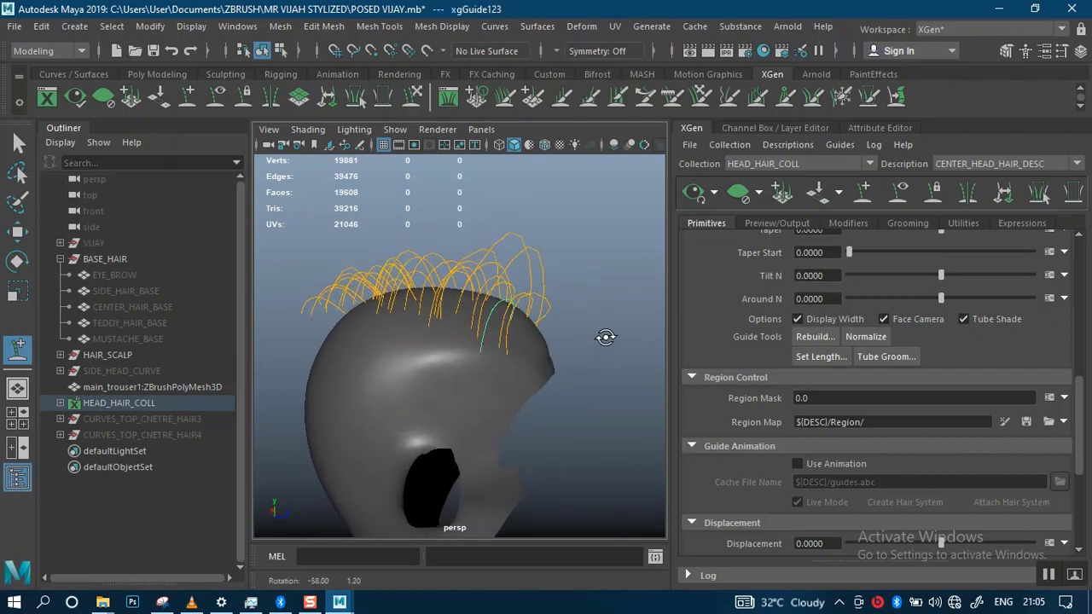
scroll(537, 369, up, 3)
alt+drag(537, 368, 512, 305)
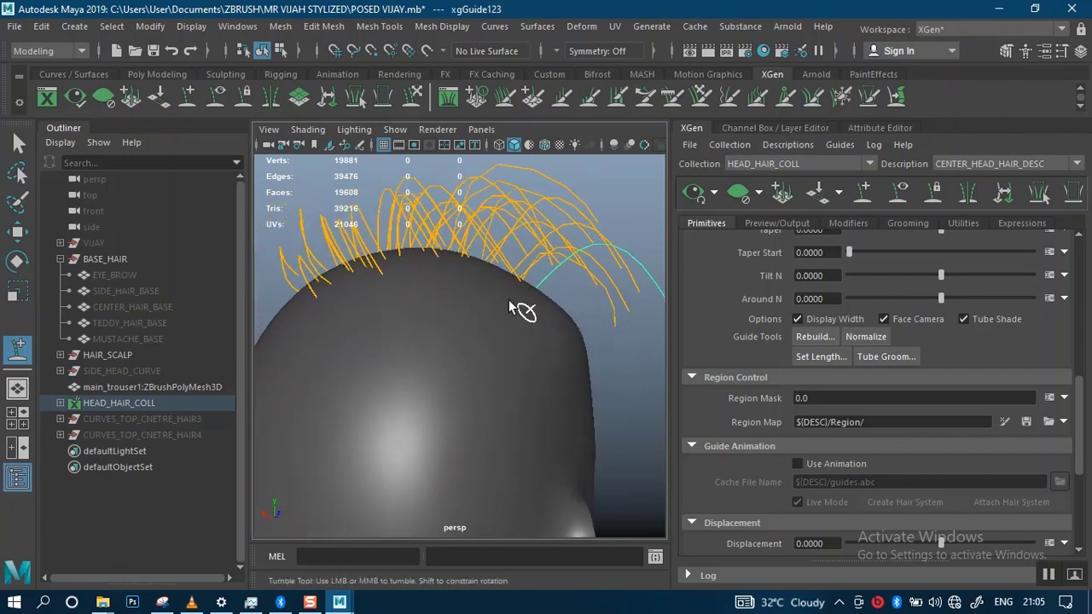
click(414, 262)
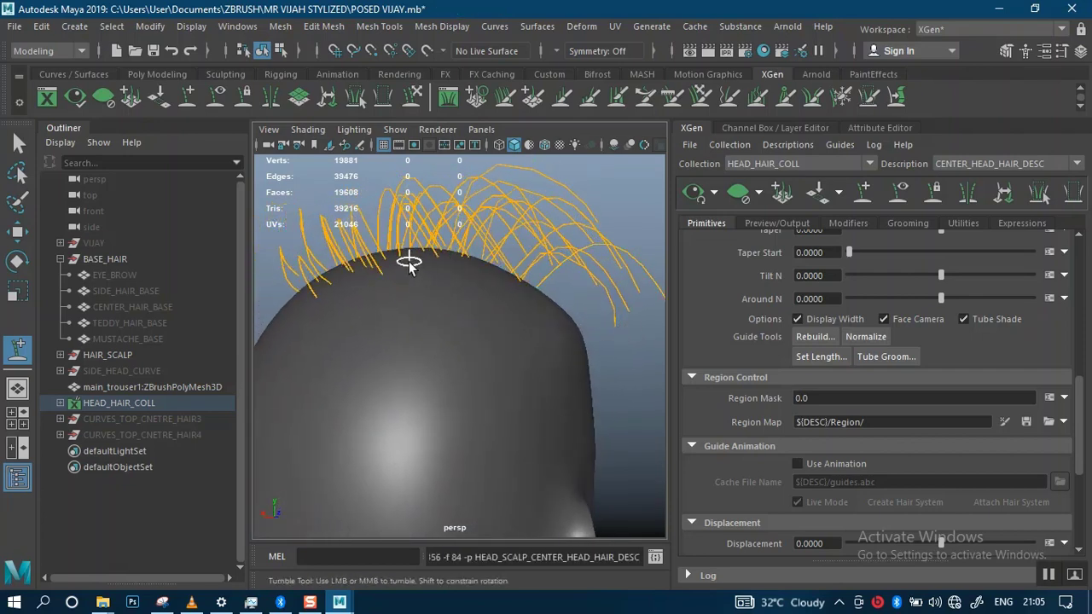
alt+drag(458, 297, 533, 348)
- Preview the hair from the denser guides, clear the preview, and inspect the guide arches from the side
click(699, 197)
key(q)
click(732, 203)
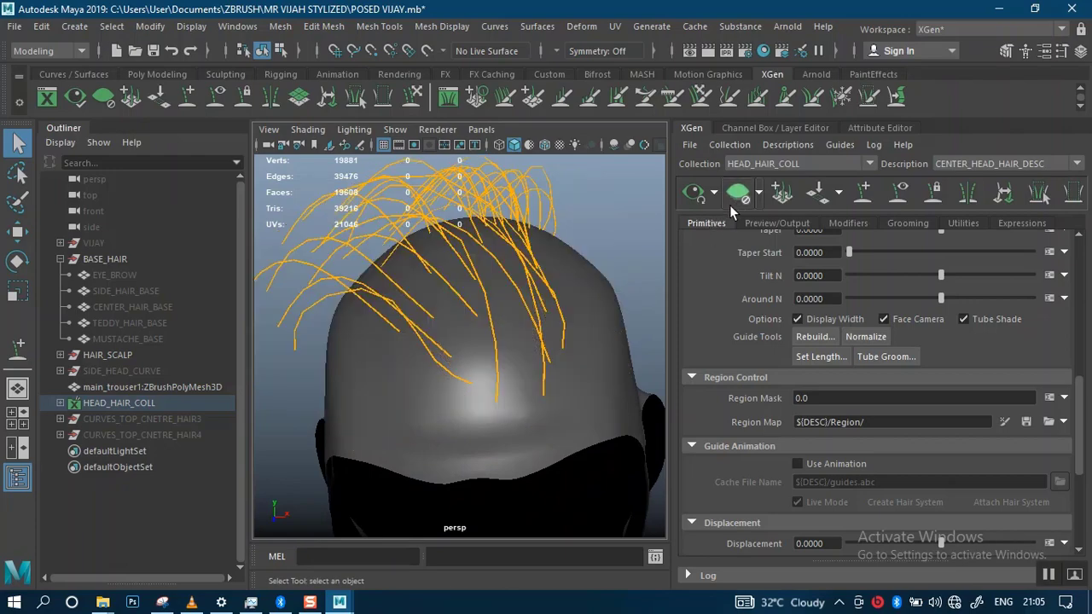
alt+drag(458, 295, 373, 334)
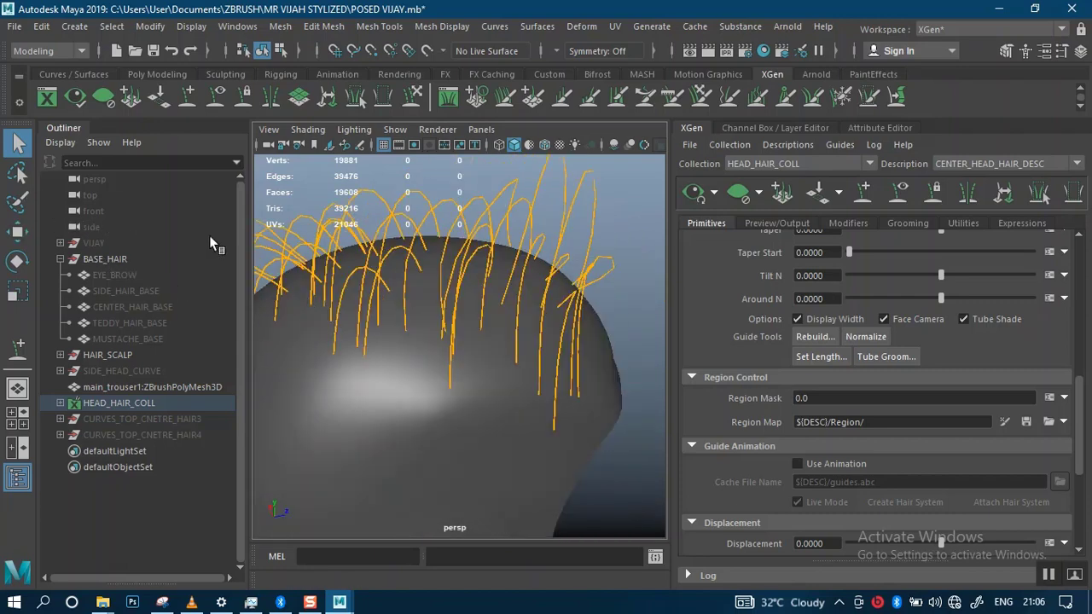
- Show the CENTER_HAIR_BASE mesh, compare the guide arches with its volume, and hide it again
click(135, 322)
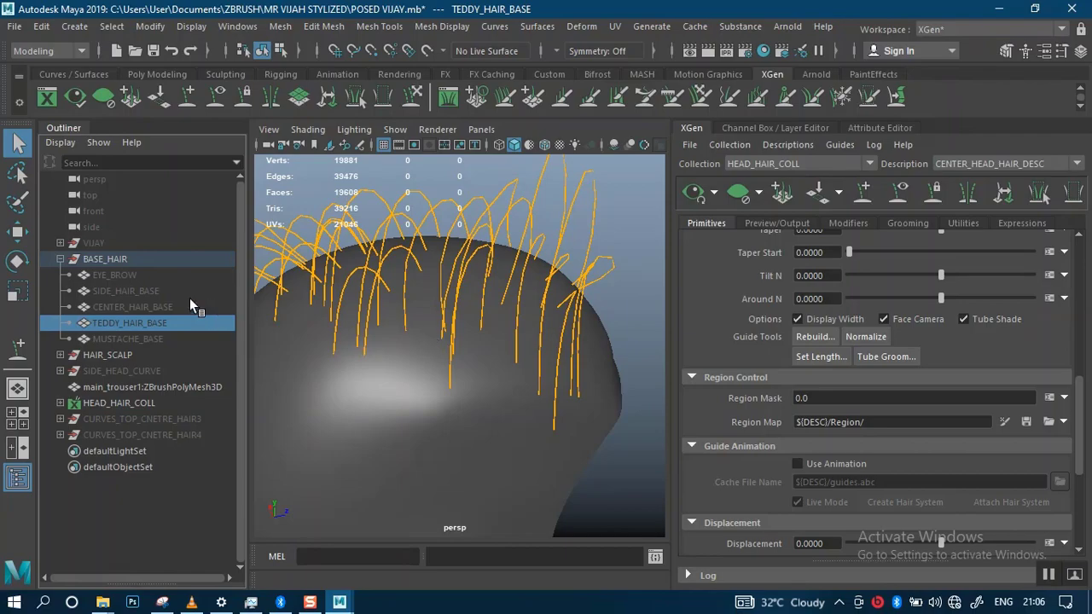
click(200, 306)
alt+drag(394, 290, 438, 324)
alt+middle_drag(438, 324, 489, 306)
mouse_move(488, 306)
alt+mouse_down()
mouse_move(453, 226)
mouse_move(463, 272)
mouse_move(504, 318)
alt+mouse_up()
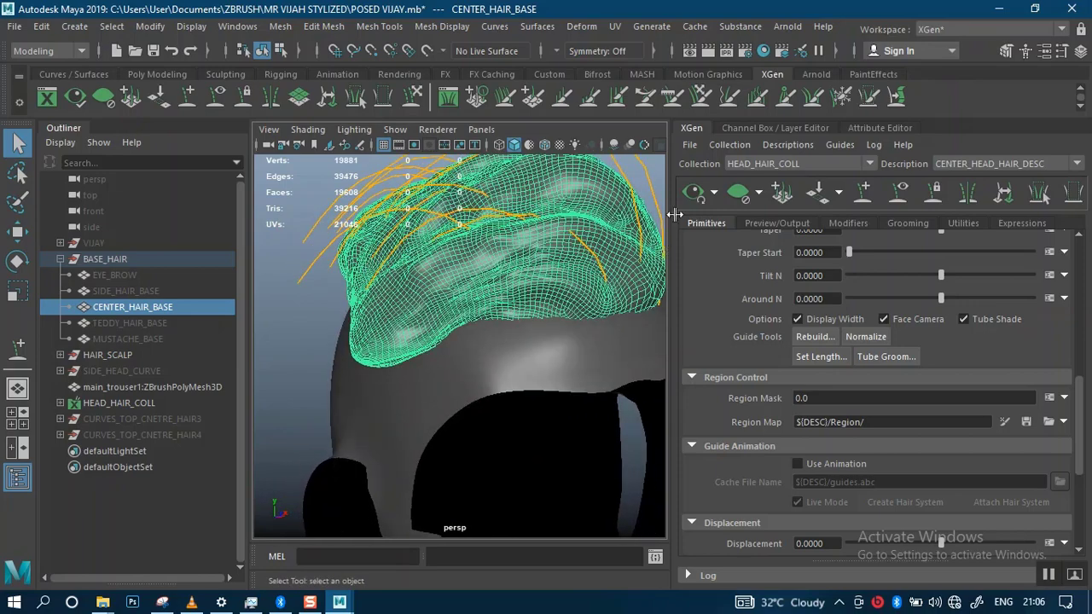
key(ctrl+h)
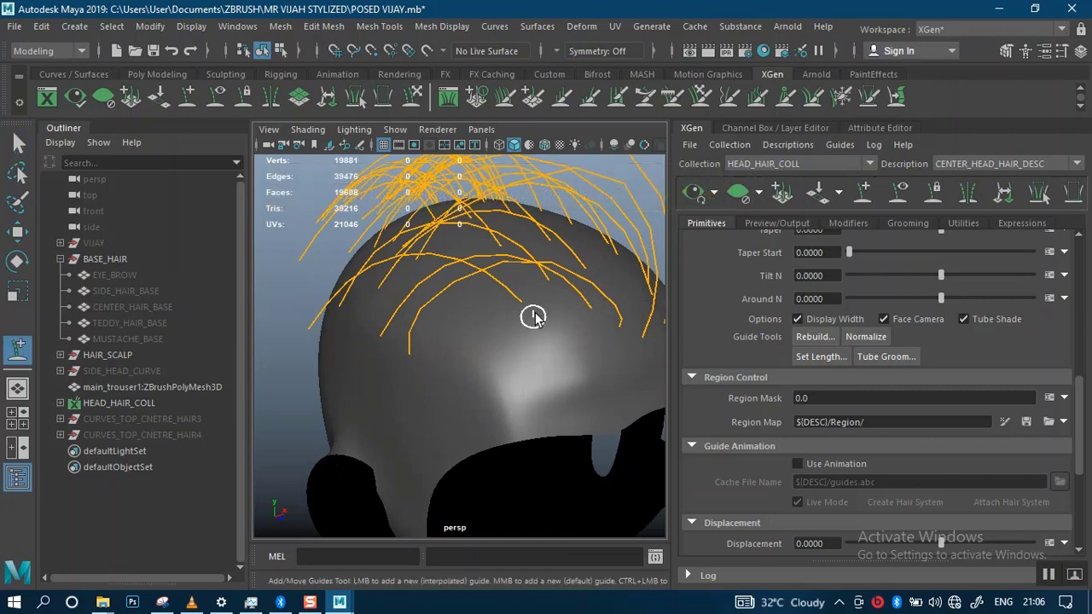
- Add interpolated guides low on the side of the scalp and continue them around the back of the head
alt+drag(531, 315, 483, 395)
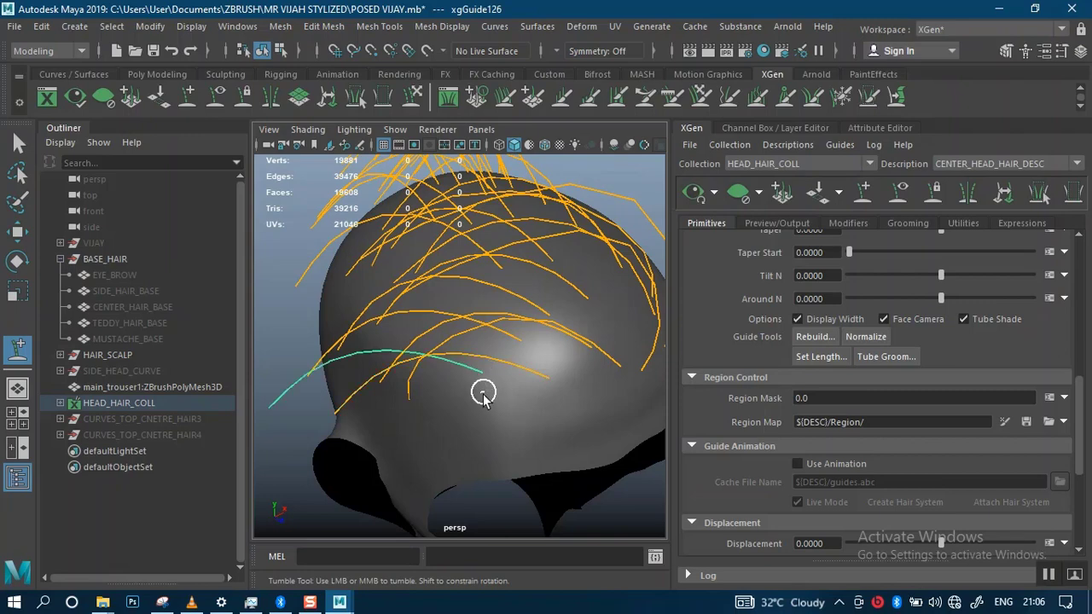
click(461, 343)
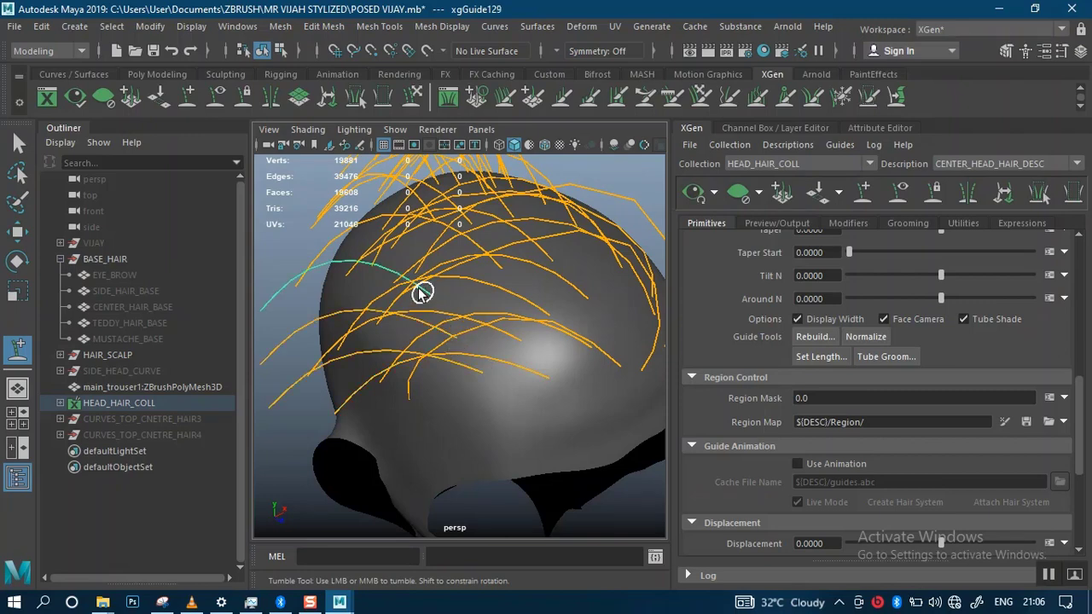
alt+drag(446, 246, 446, 364)
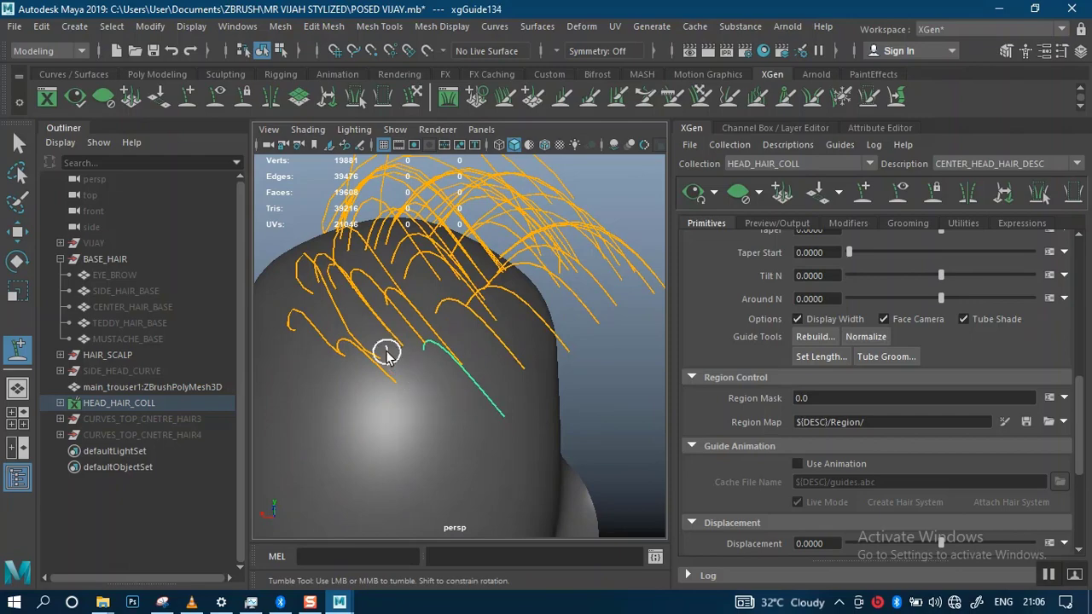
alt+right_drag(554, 408, 524, 312)
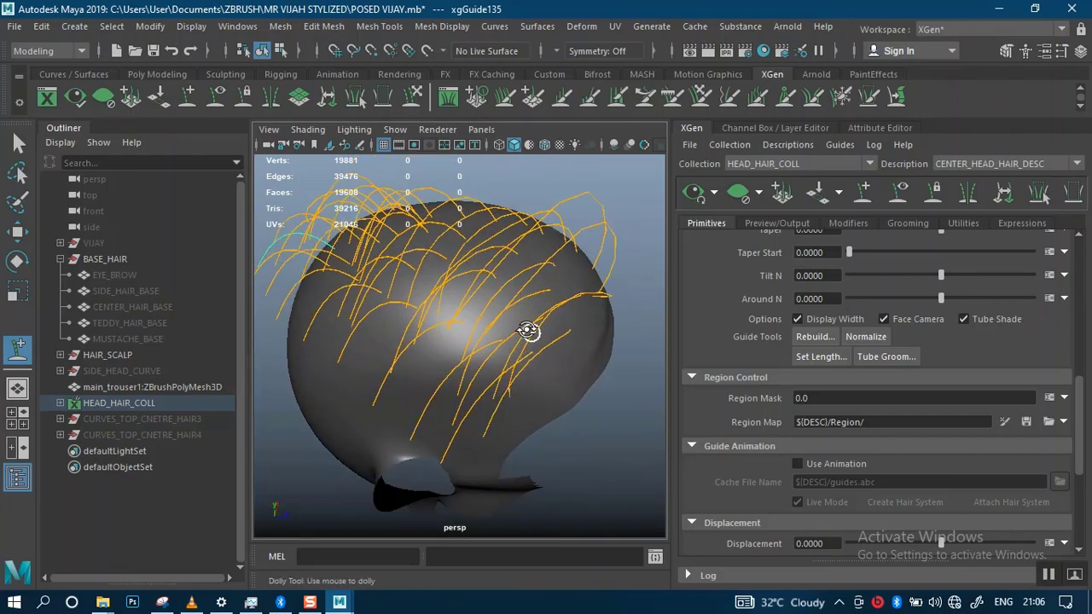
alt+drag(524, 312, 498, 275)
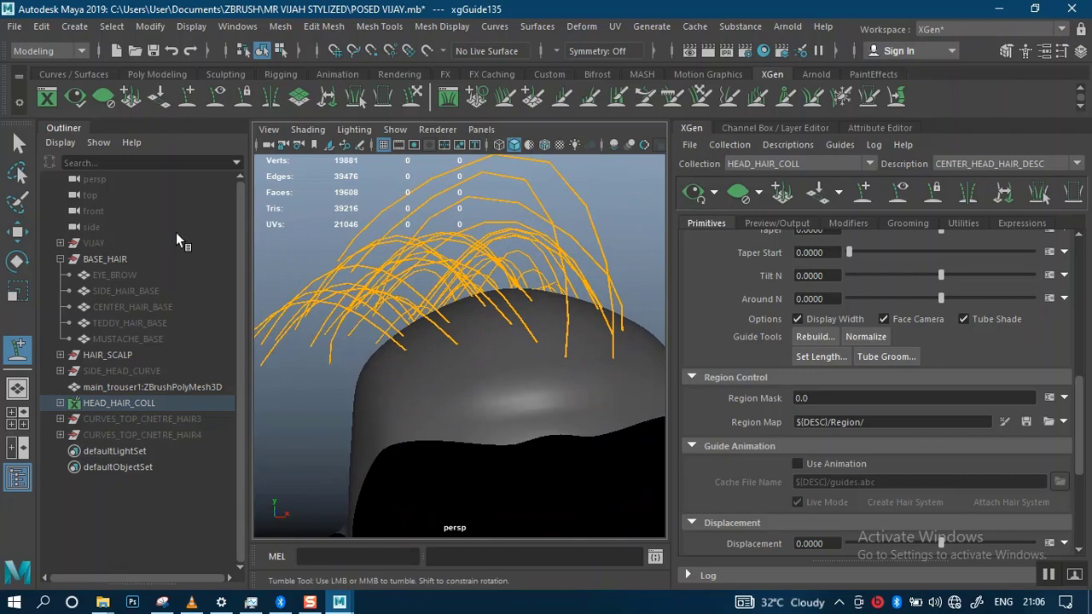
- Select the two tallest front guides and scale them vertically to about 0.81
click(18, 143)
alt+drag(401, 281, 503, 228)
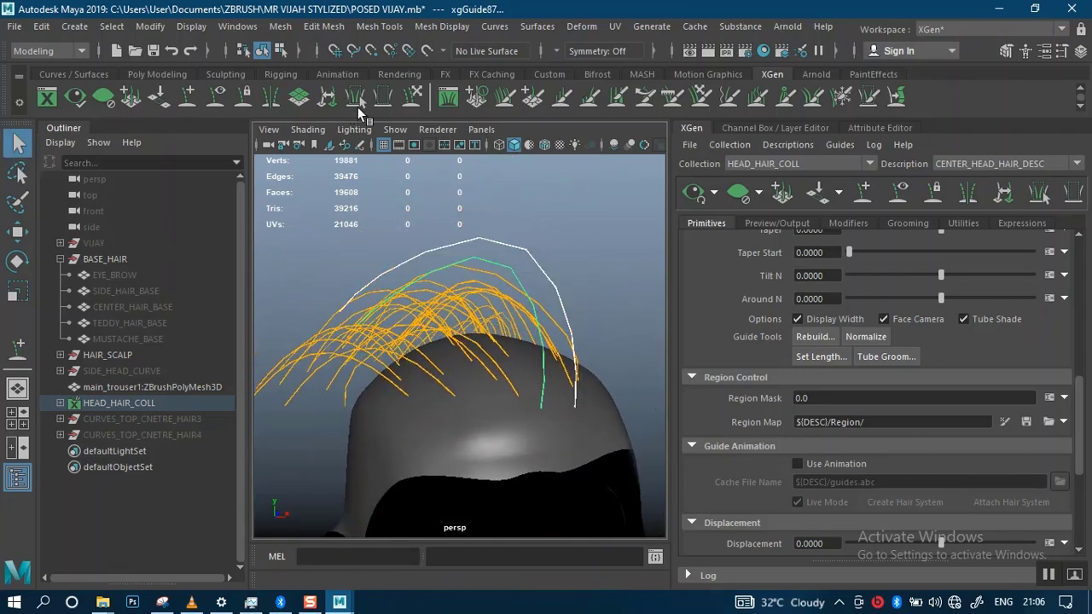
key(r)
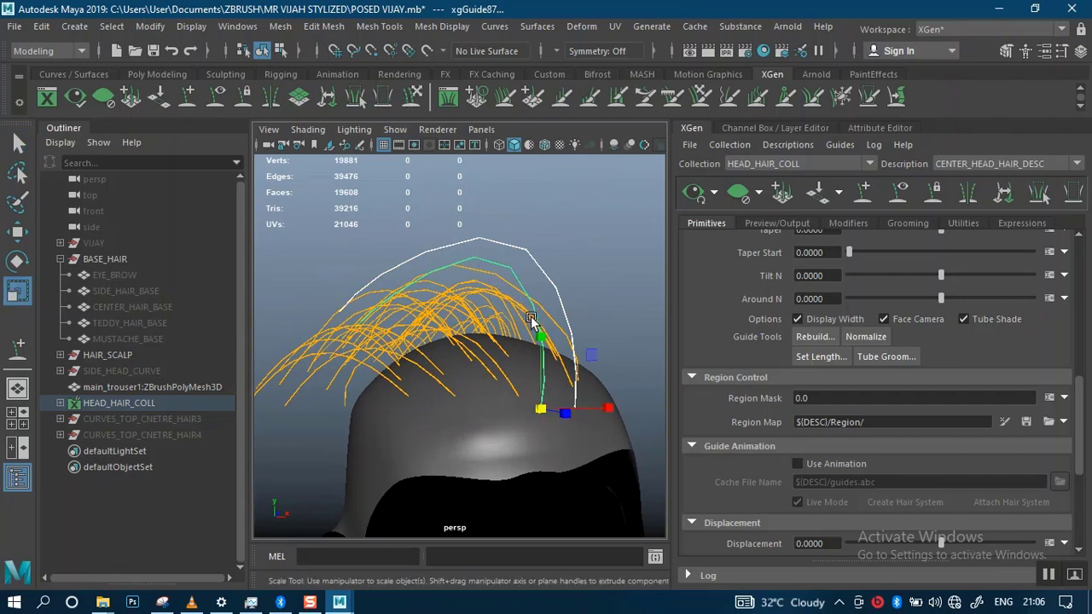
drag(530, 318, 486, 304)
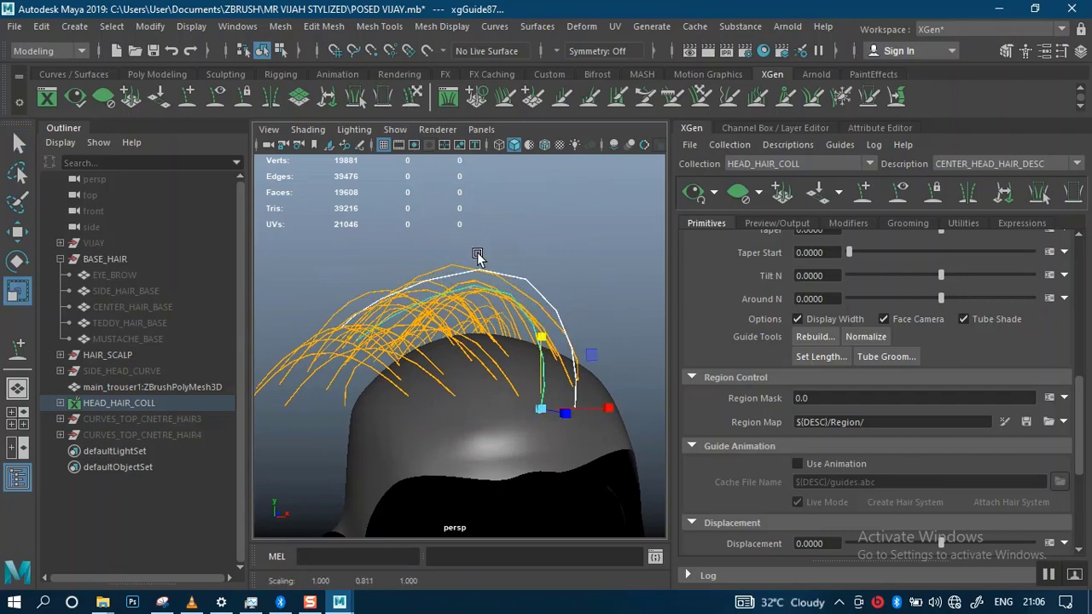
scroll(477, 251, down, 5)
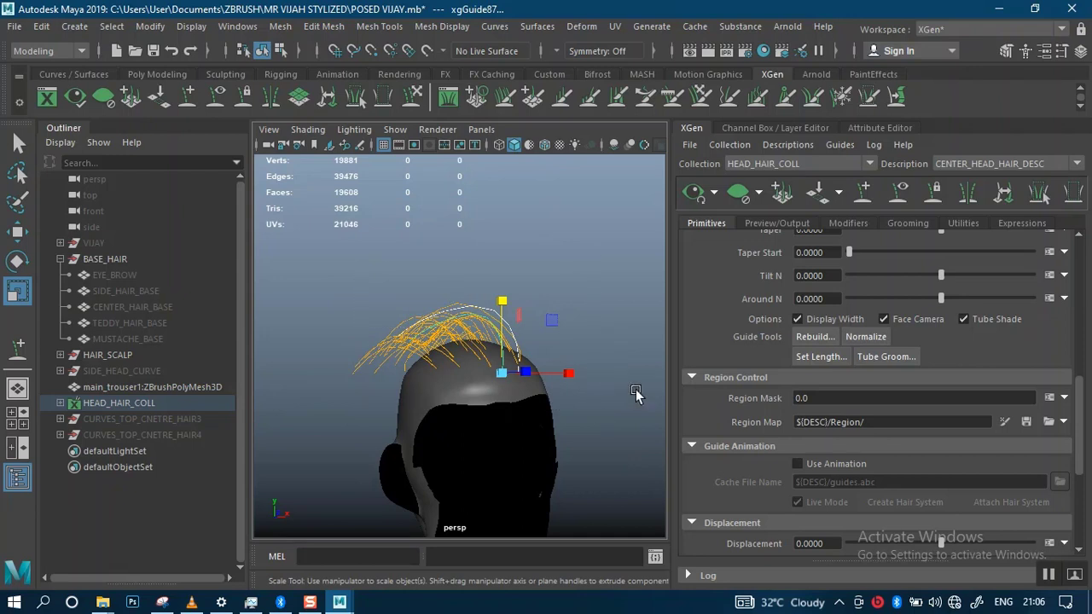
- Select all the CENTER_HEAD_HAIR_DESC guides, rebuild their CVs, and normalize them
click(517, 358)
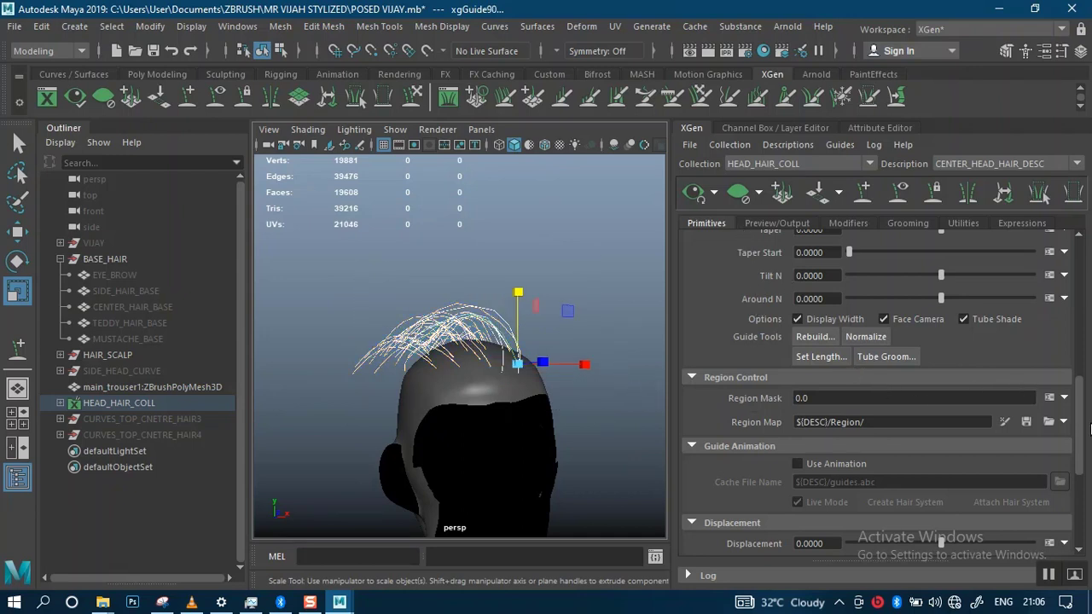
drag(1081, 457, 1081, 522)
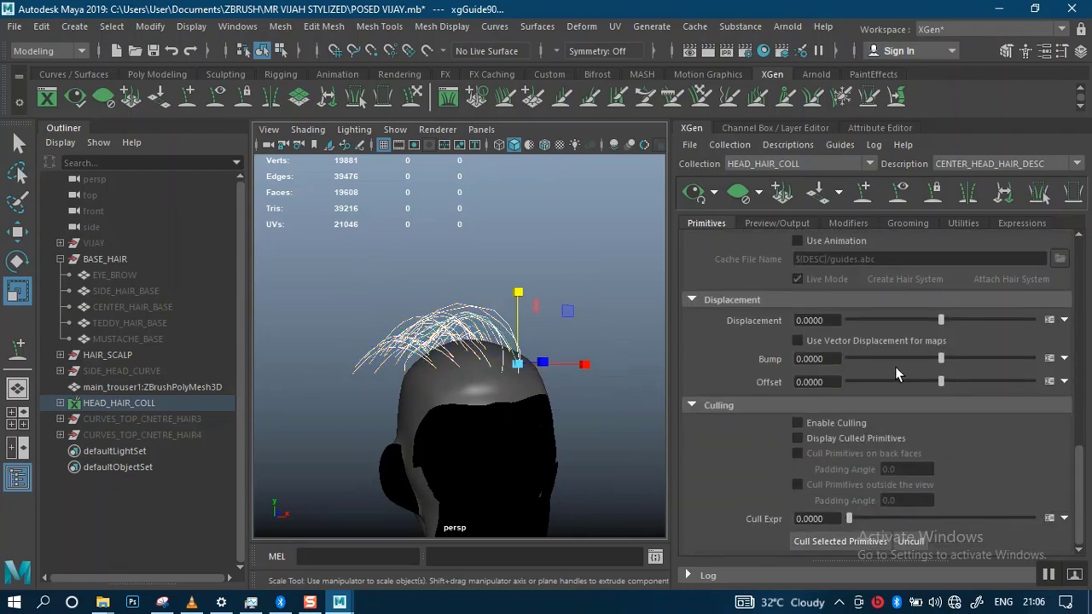
drag(1082, 483, 1081, 382)
click(815, 441)
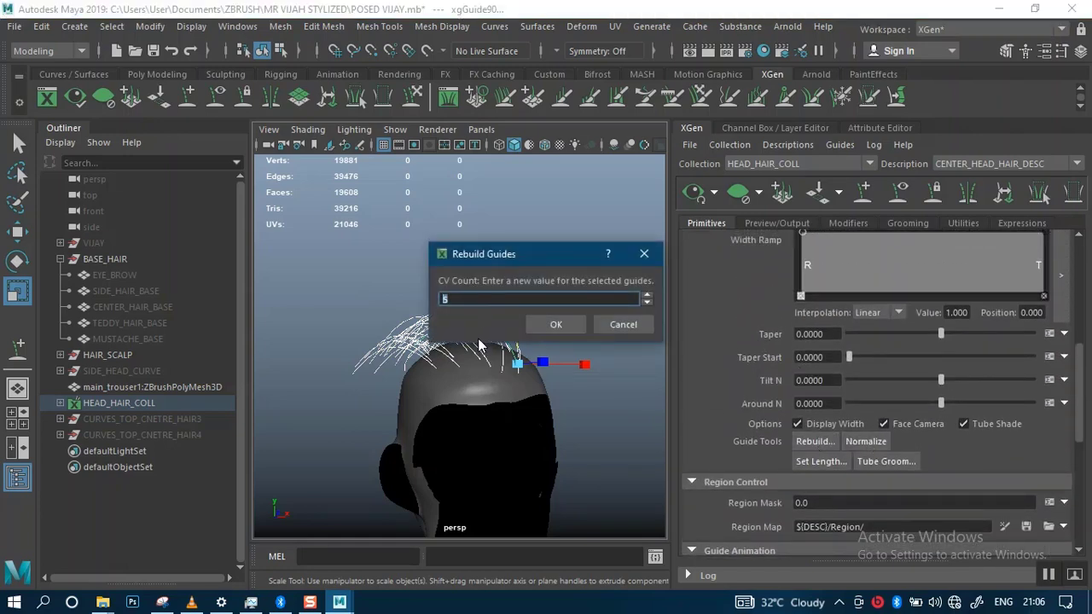
click(540, 332)
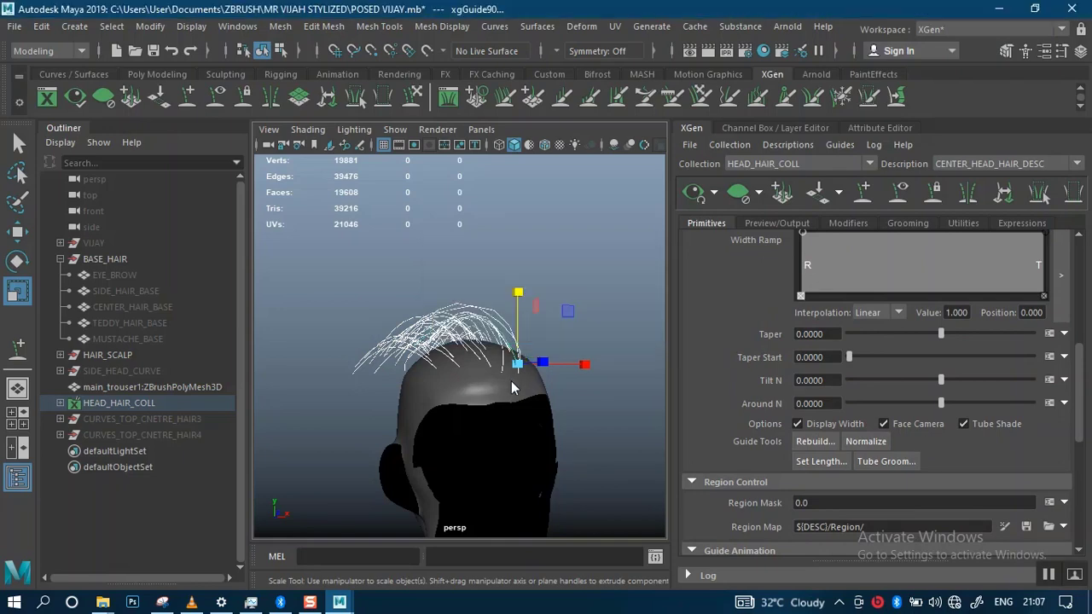
click(884, 444)
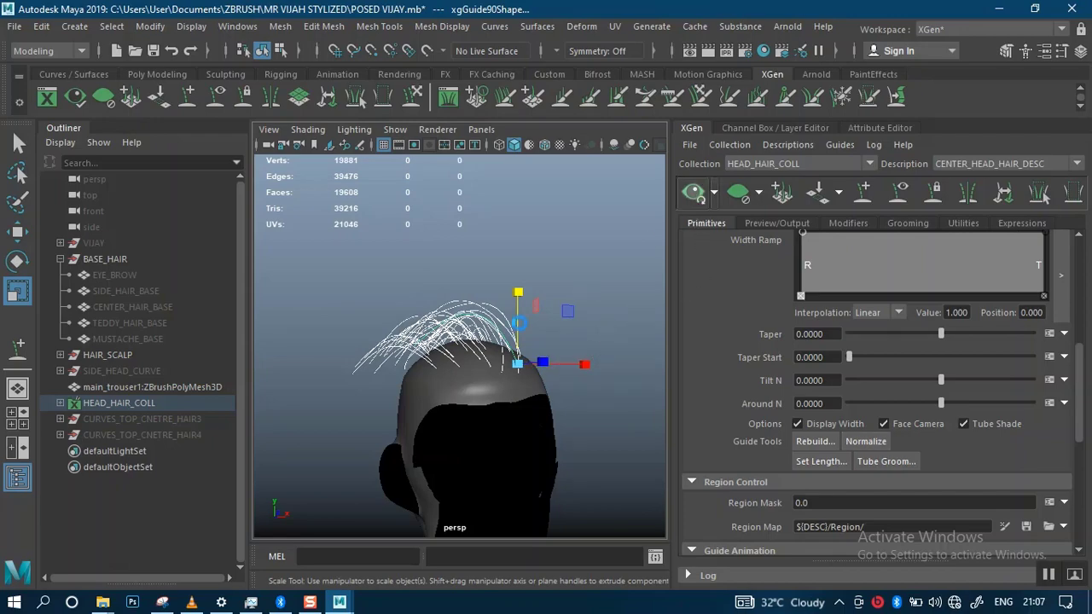
- Preview the hair at a density of 15.505, inspect its coverage around the head, and clear the preview
scroll(563, 438, up, 3)
alt+drag(564, 439, 563, 354)
click(774, 223)
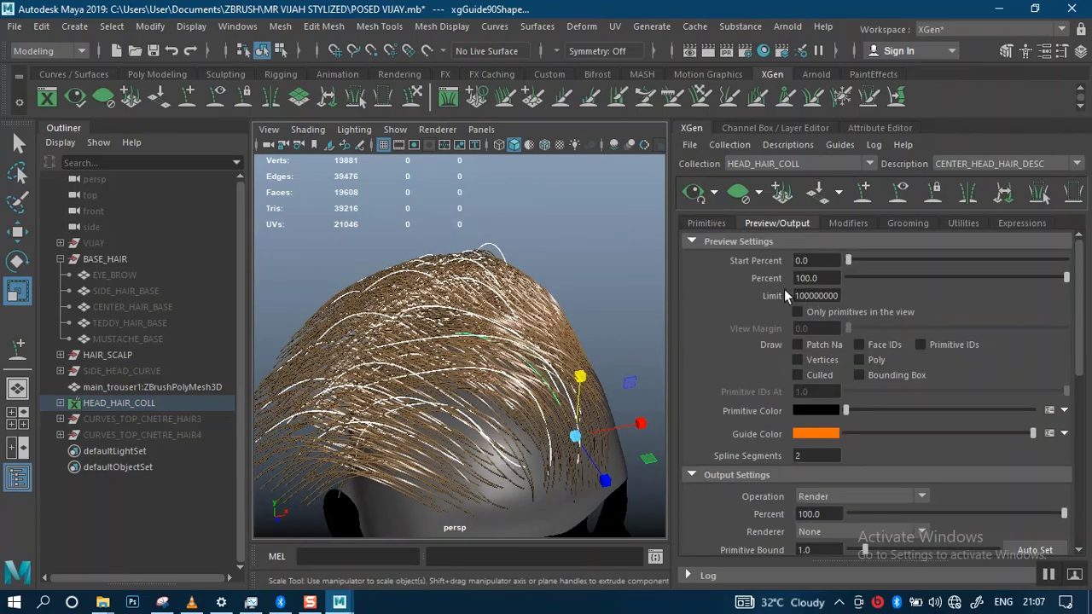
click(708, 224)
scroll(1066, 376, up, 8)
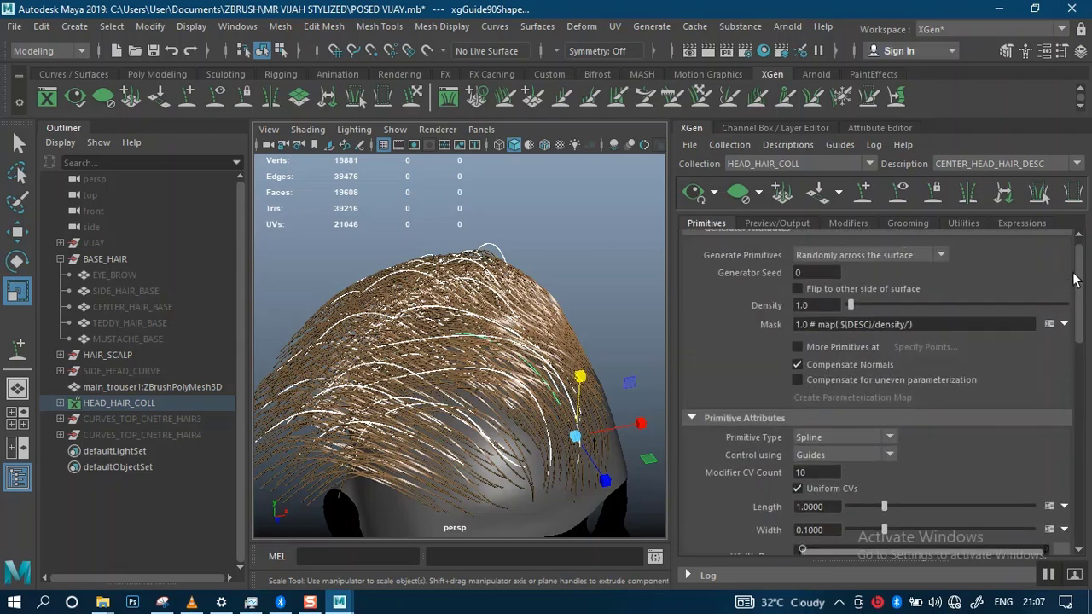
drag(874, 317, 881, 318)
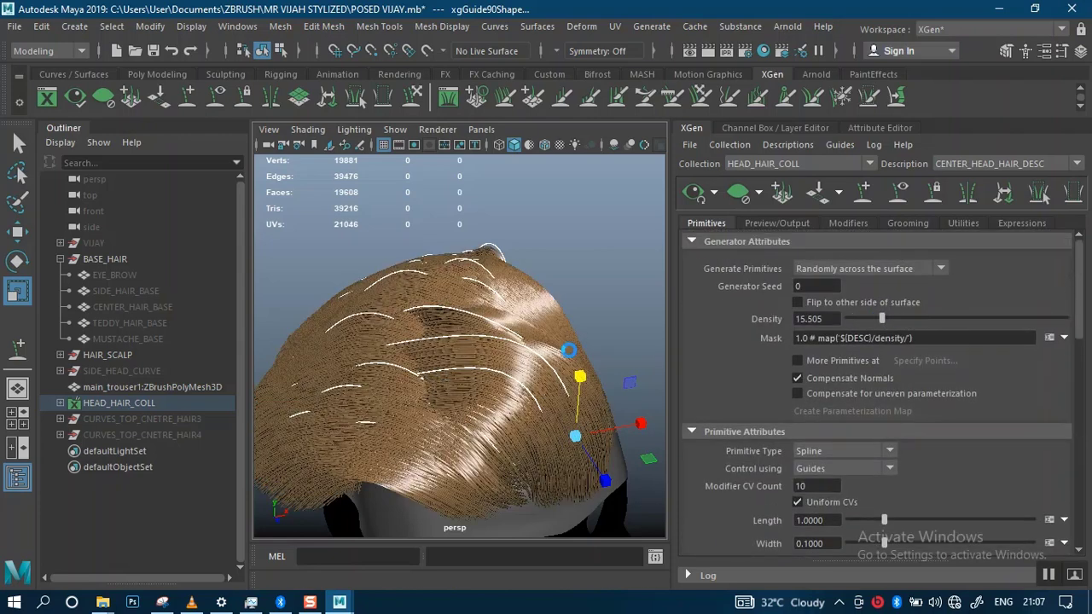
alt+drag(494, 405, 511, 388)
alt+drag(542, 280, 654, 310)
scroll(571, 390, up, 1)
alt+drag(571, 391, 676, 281)
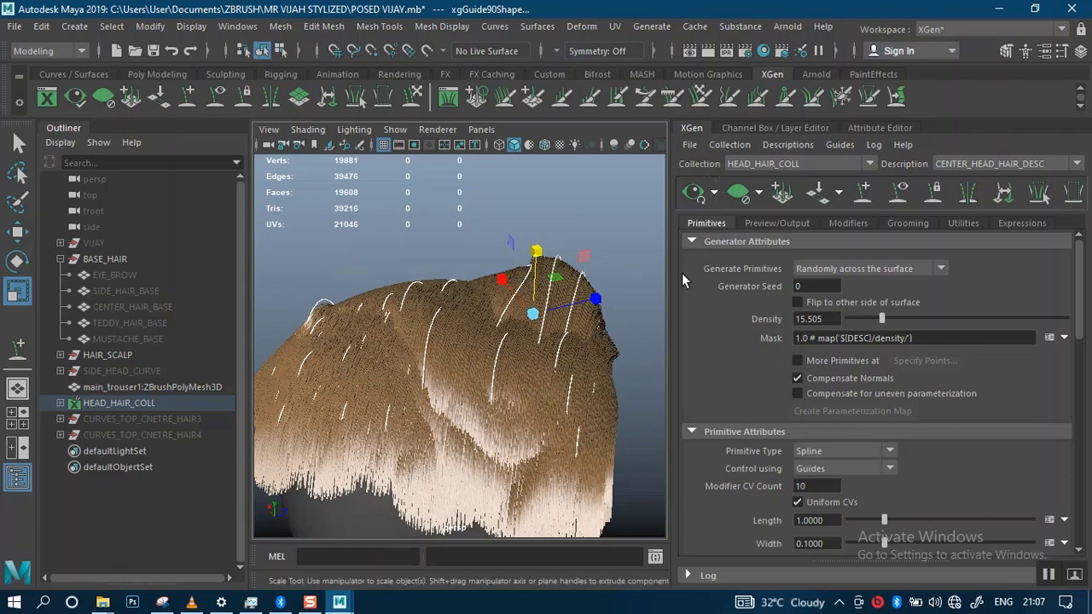
click(737, 192)
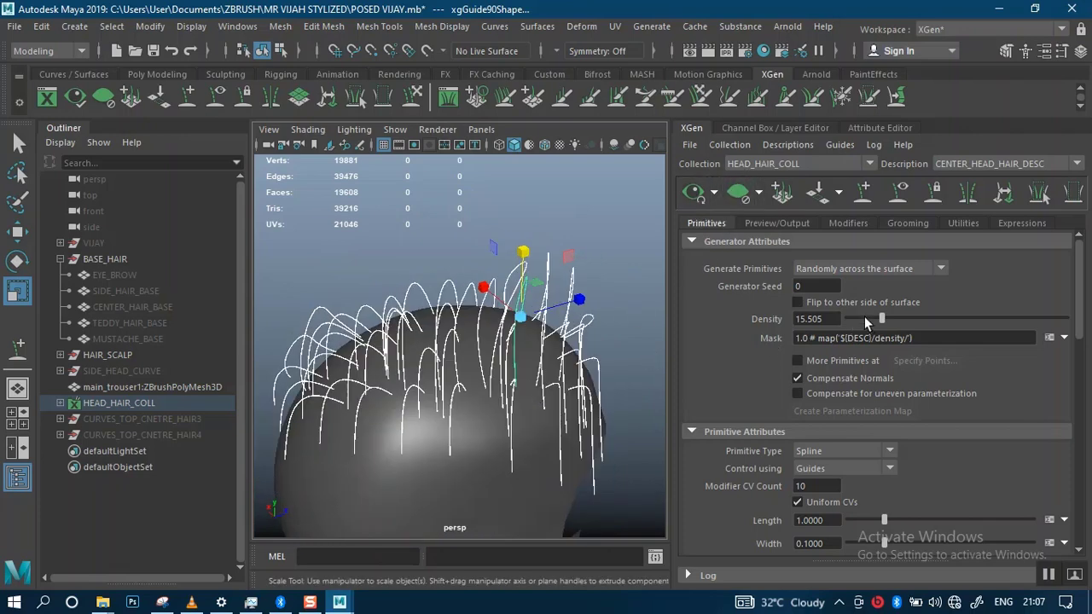
- Set the hair density to 1.485, clear the preview, and examine the guides around the scalp
drag(866, 322, 850, 318)
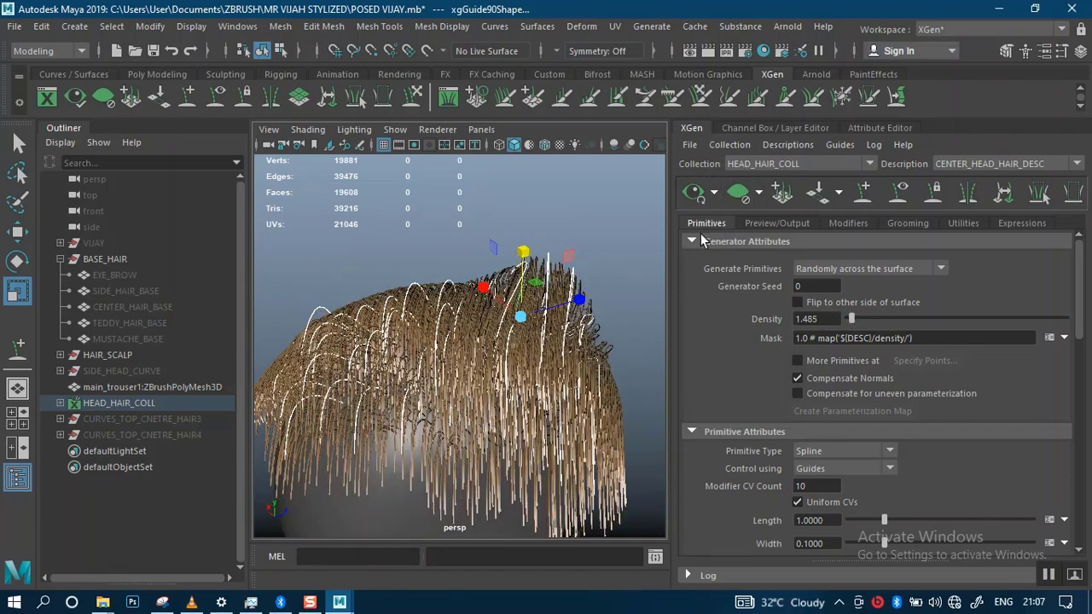
click(737, 192)
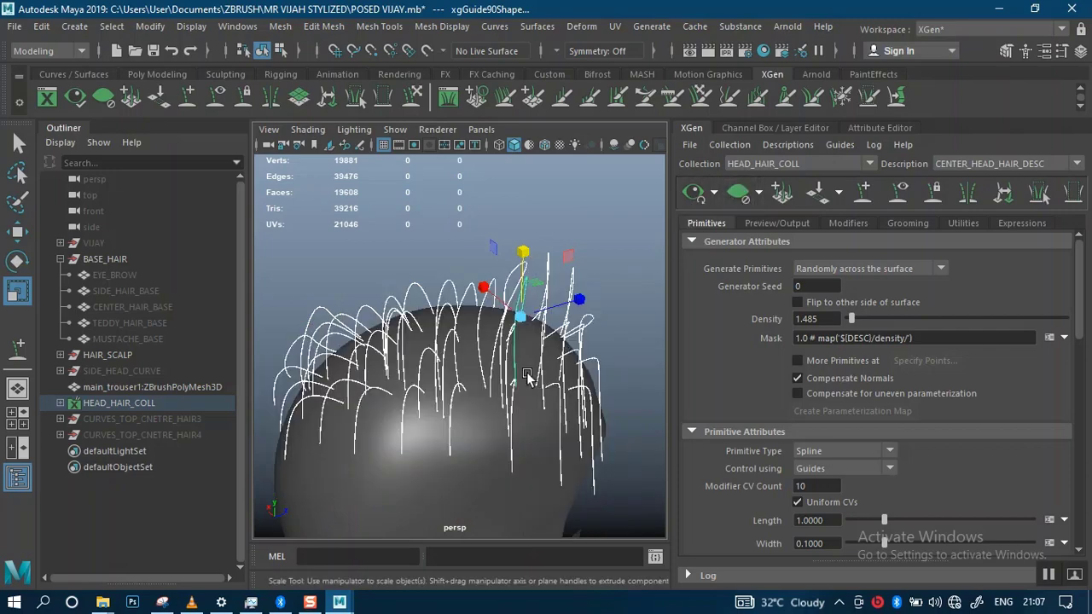
mouse_move(461, 358)
alt+mouse_down()
mouse_move(409, 345)
mouse_move(445, 349)
alt+mouse_up()
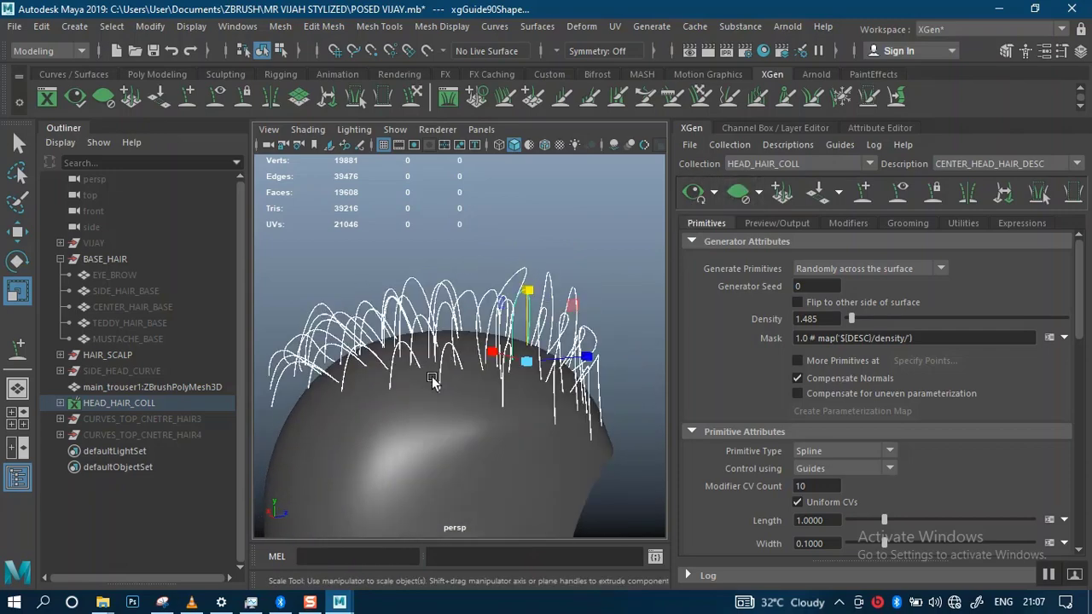
scroll(432, 379, up, 6)
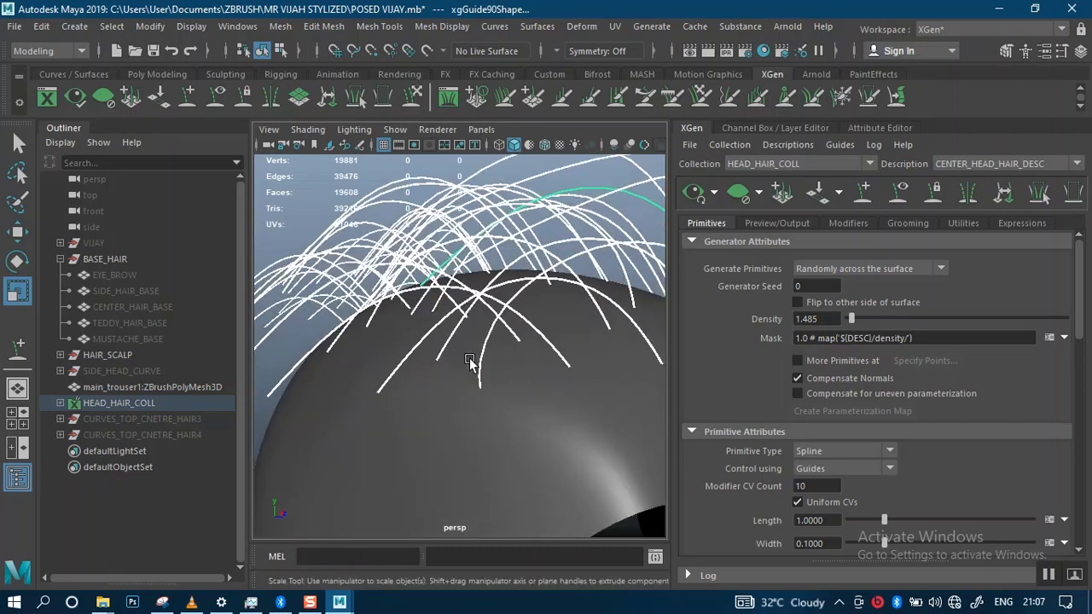
alt+drag(469, 361, 470, 338)
scroll(448, 385, down, 5)
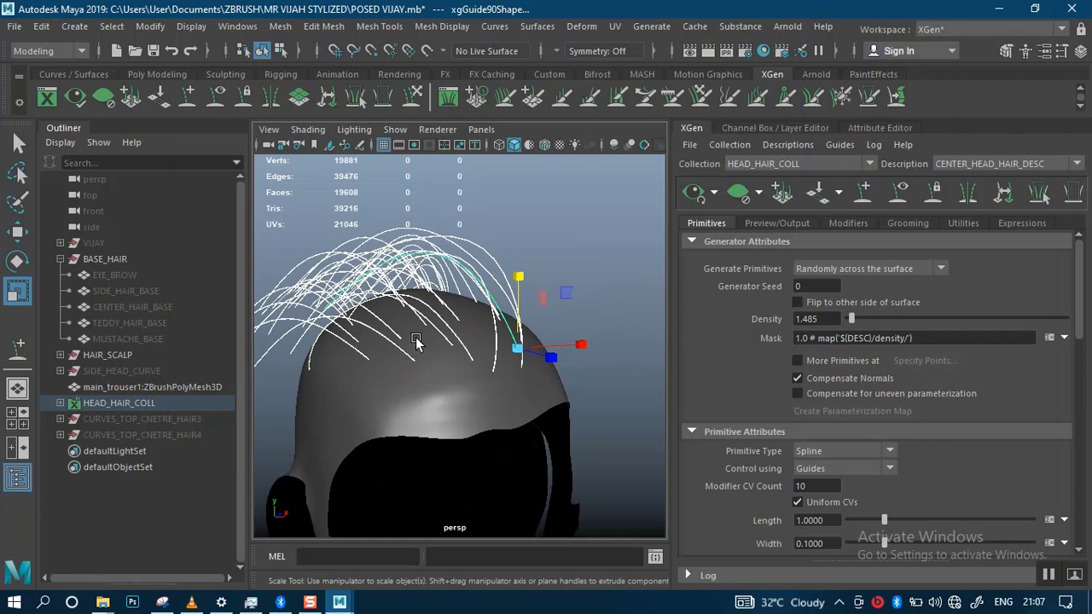
alt+drag(452, 362, 557, 305)
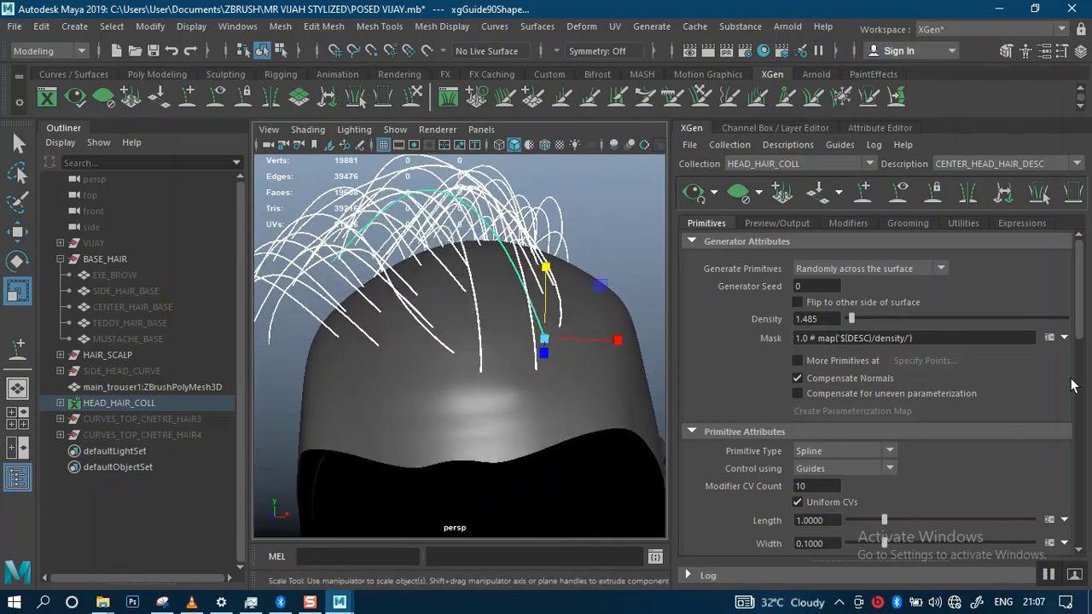
- Set the width of the hair splines to 0.01
scroll(1081, 336, down, 3)
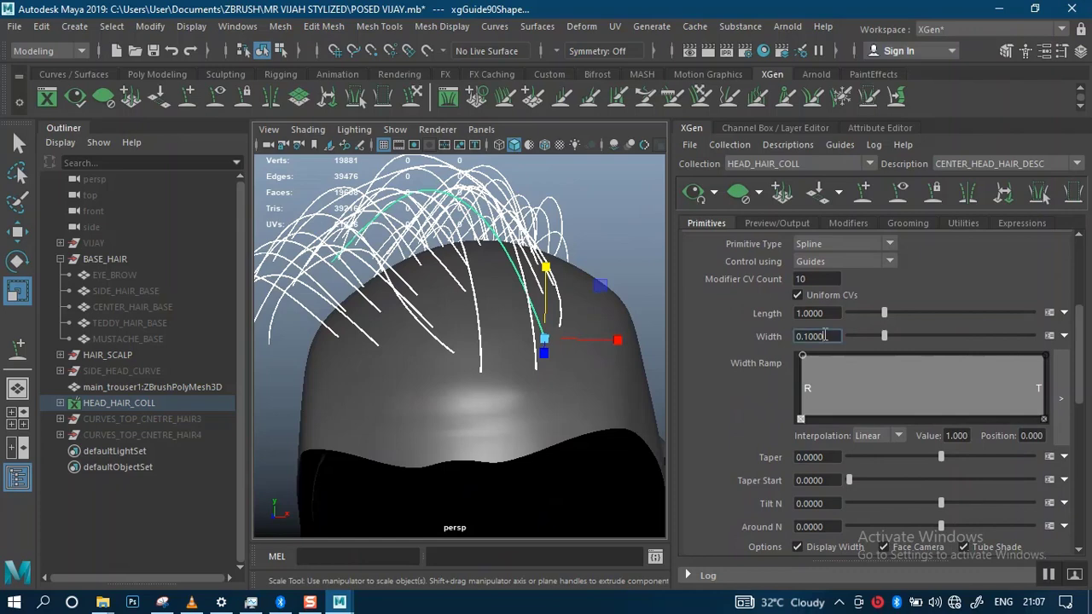
text(0)
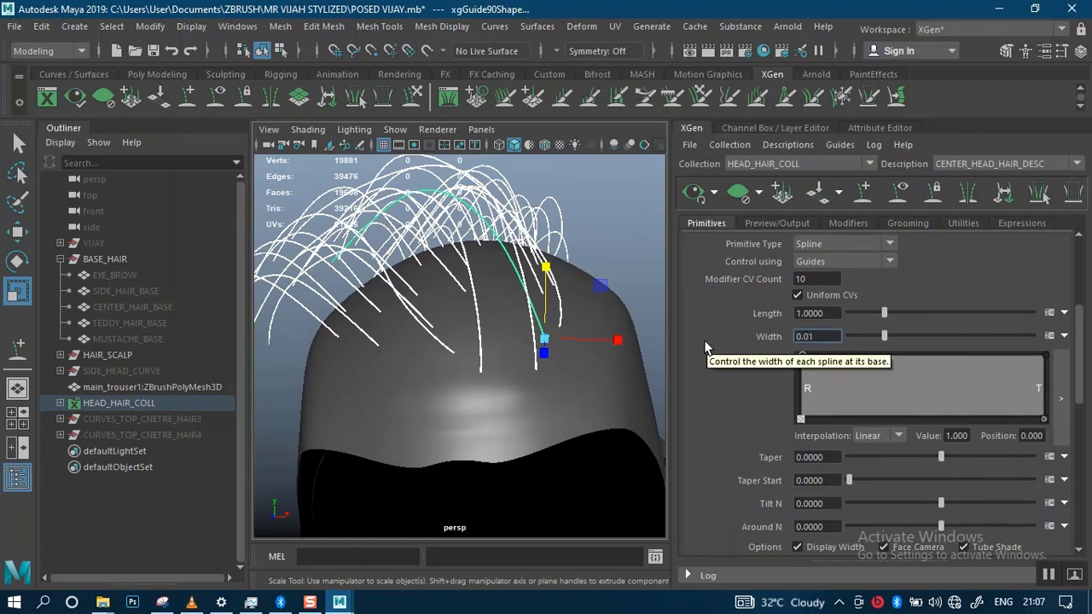
key(Tab)
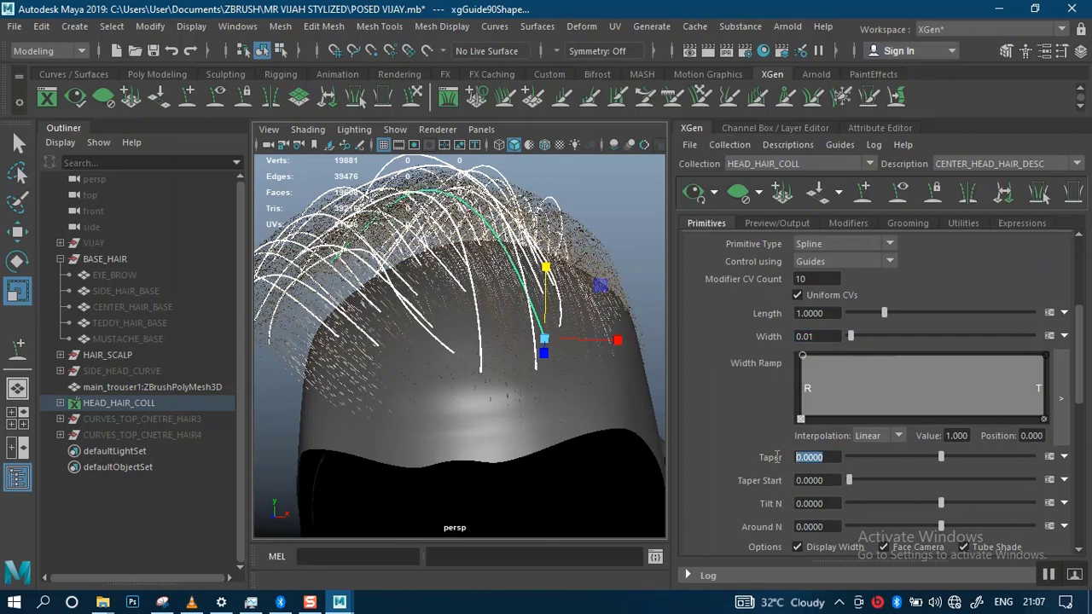
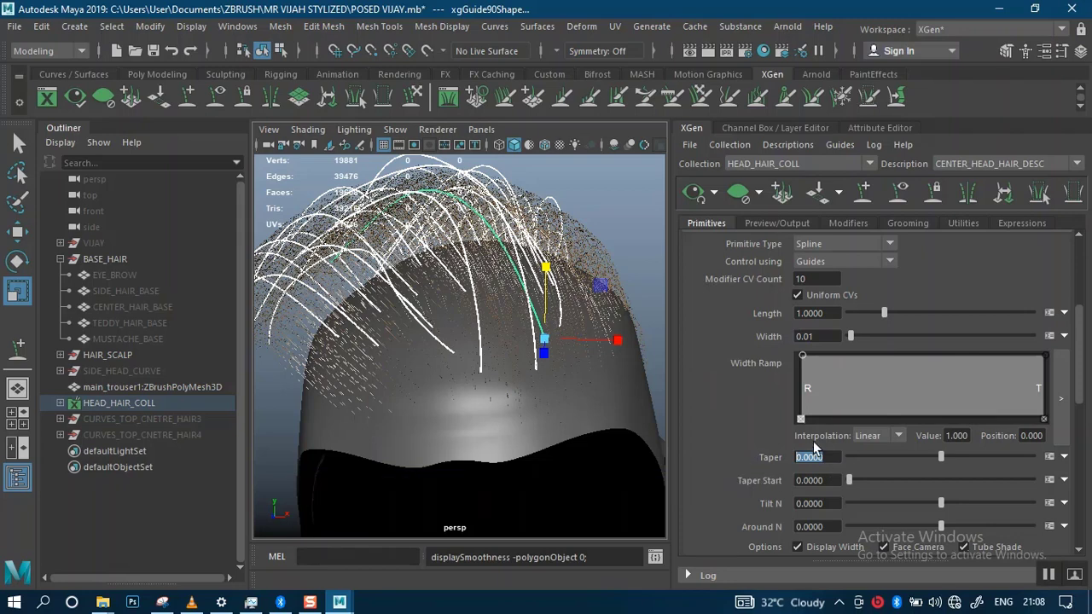
- Set the hair splines' Taper to 0.07 and Taper Start to 0.075
text(0)
text(.)
text(07)
text(1)
text(0.0)
text(75)
key(Return)
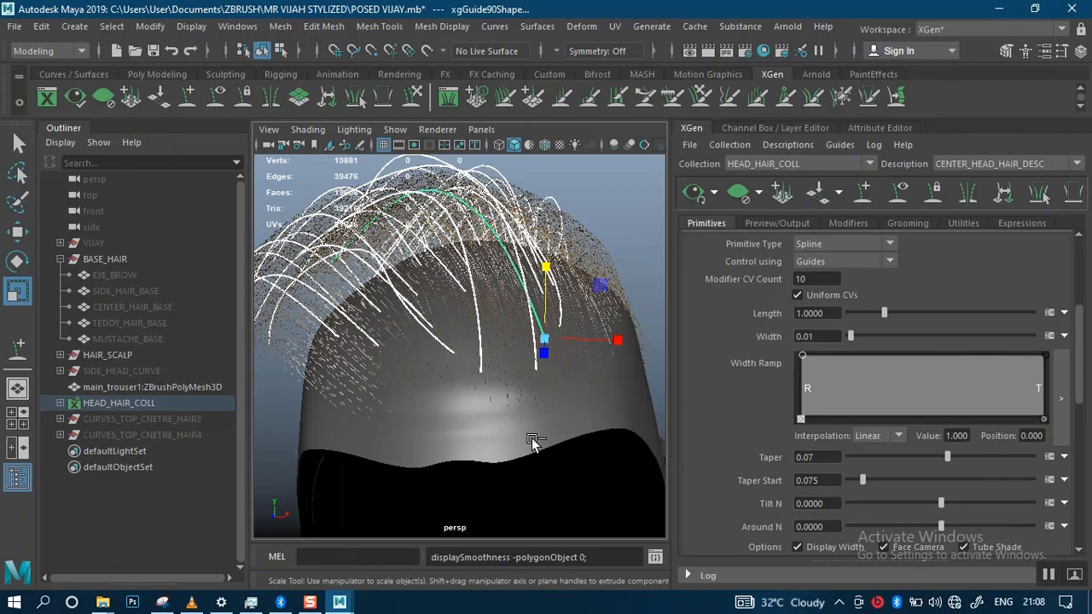
- Save the scene and look up the XGen taper settings in wecht.txt from the desktop
key(ctrl+s)
key(super+d)
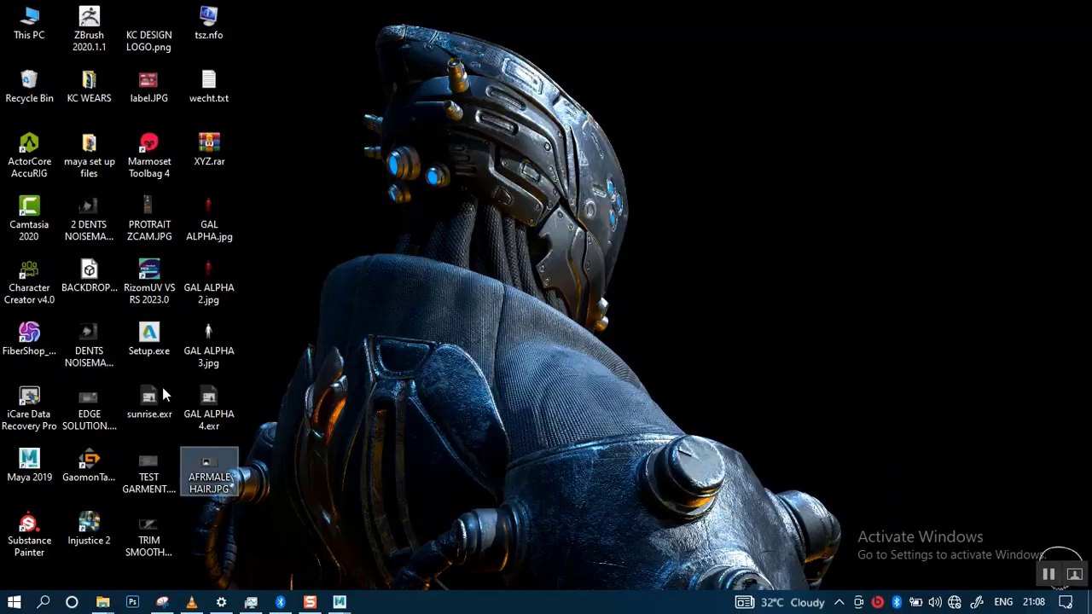
double_click(208, 96)
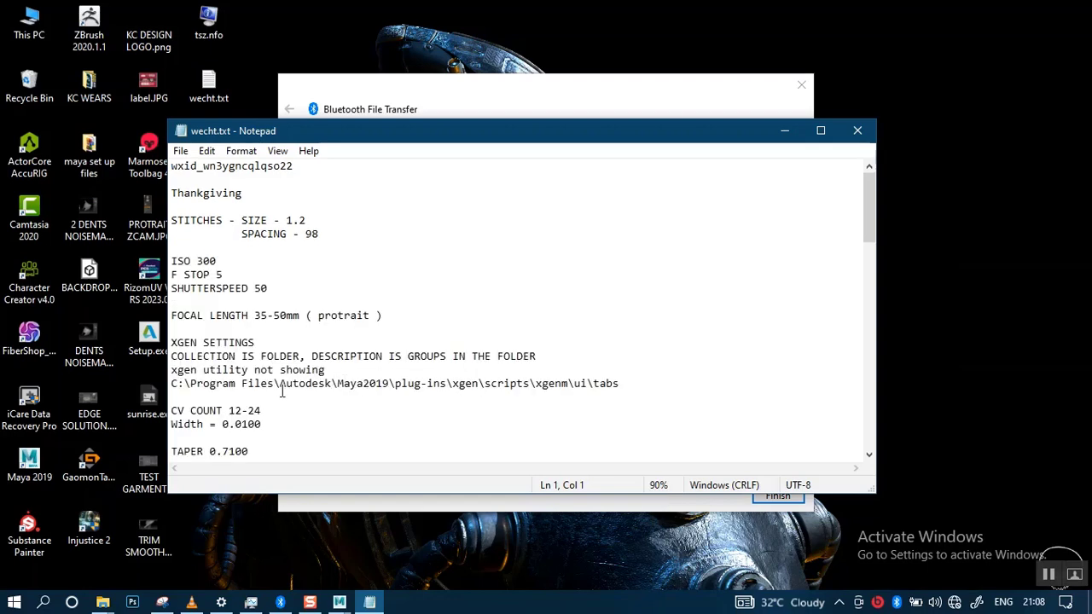
scroll(282, 391, down, 2)
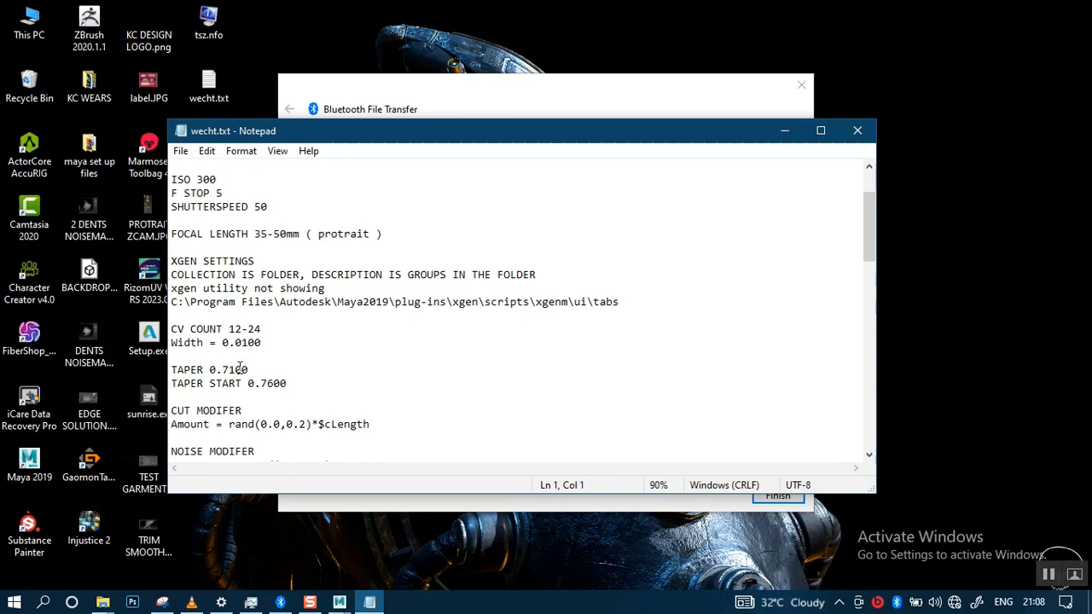
mouse_move(339, 602)
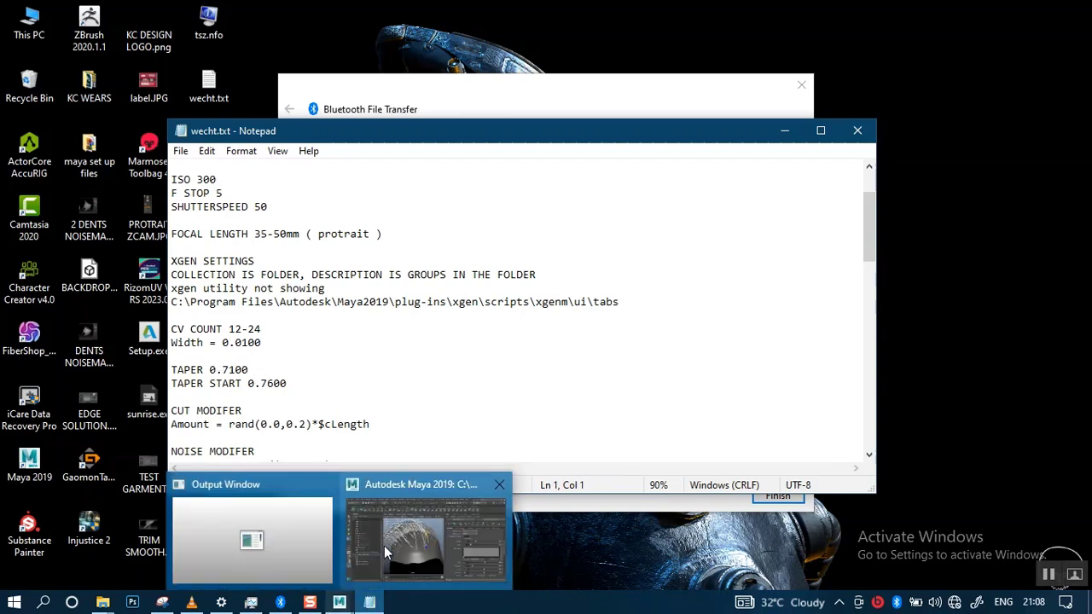
- Switch back to Maya and set the hair splines' Taper to 0.71 and Taper Start to 0.76
click(418, 525)
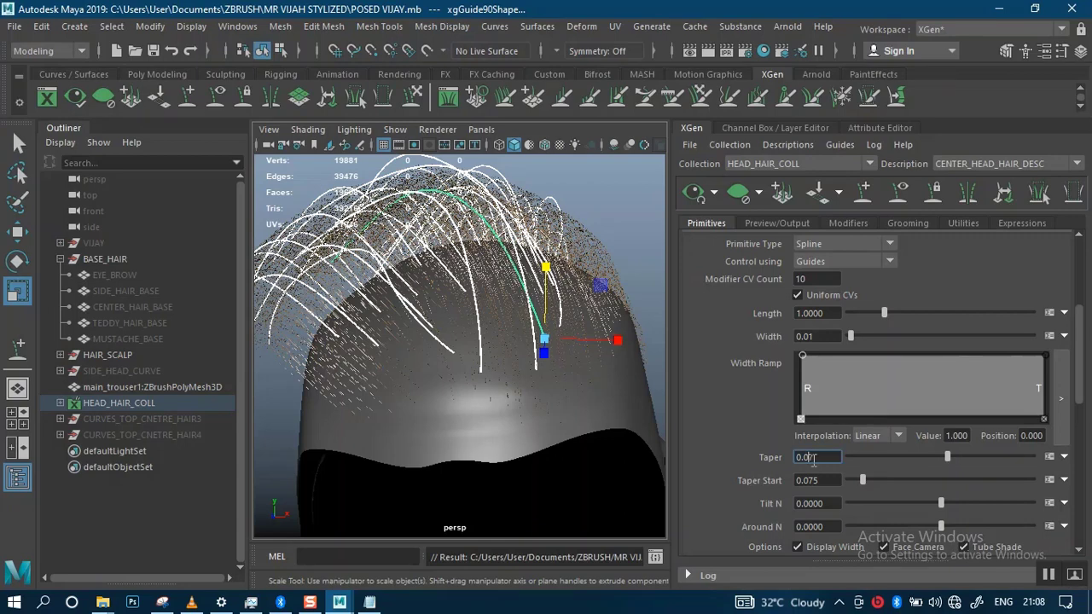
key(BackSpace)
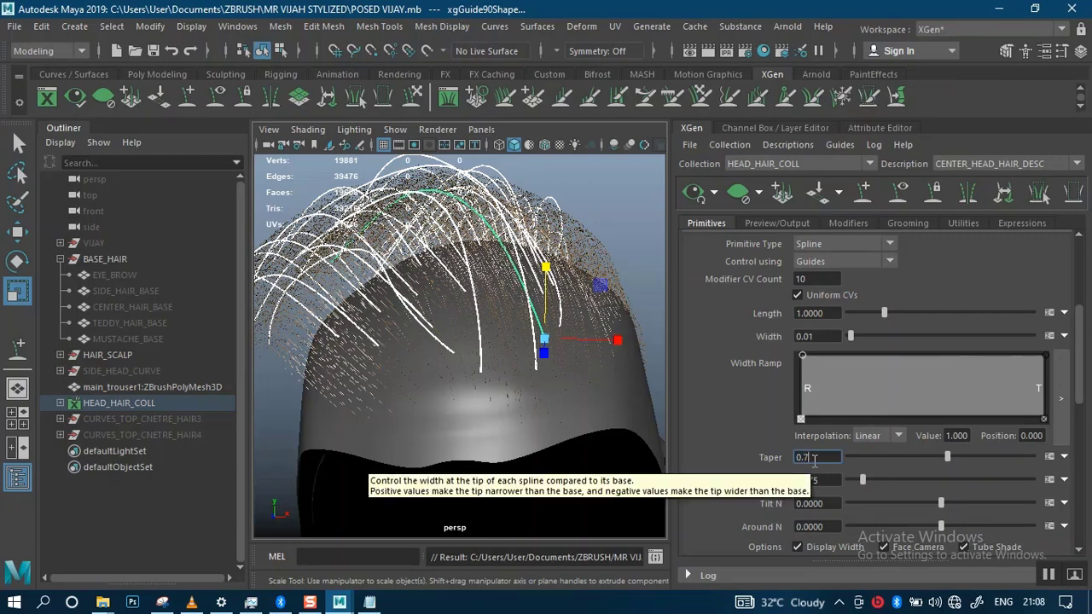
key(Return)
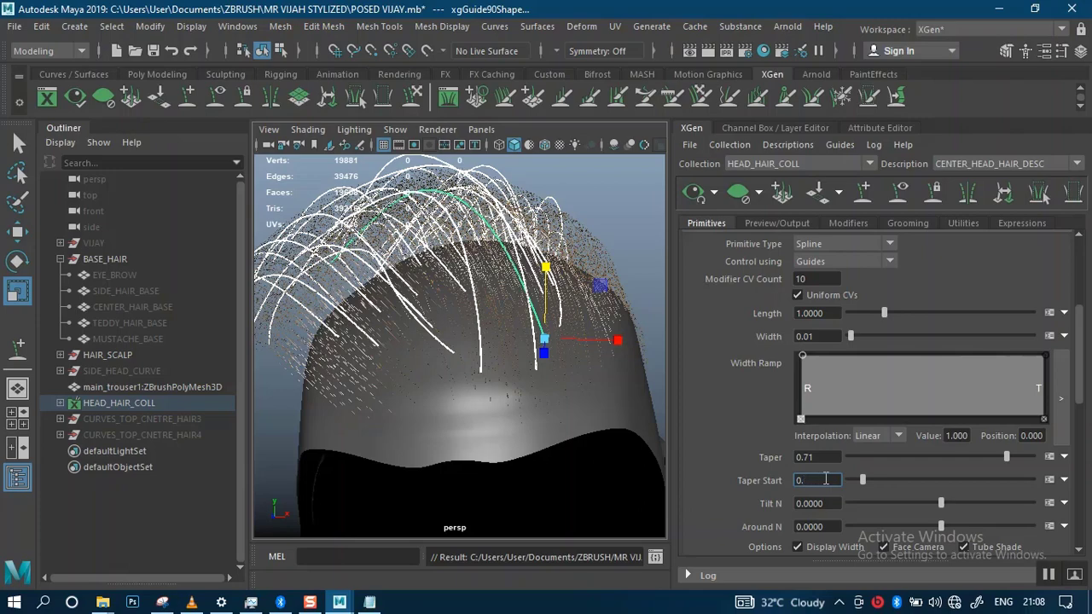
key(Return)
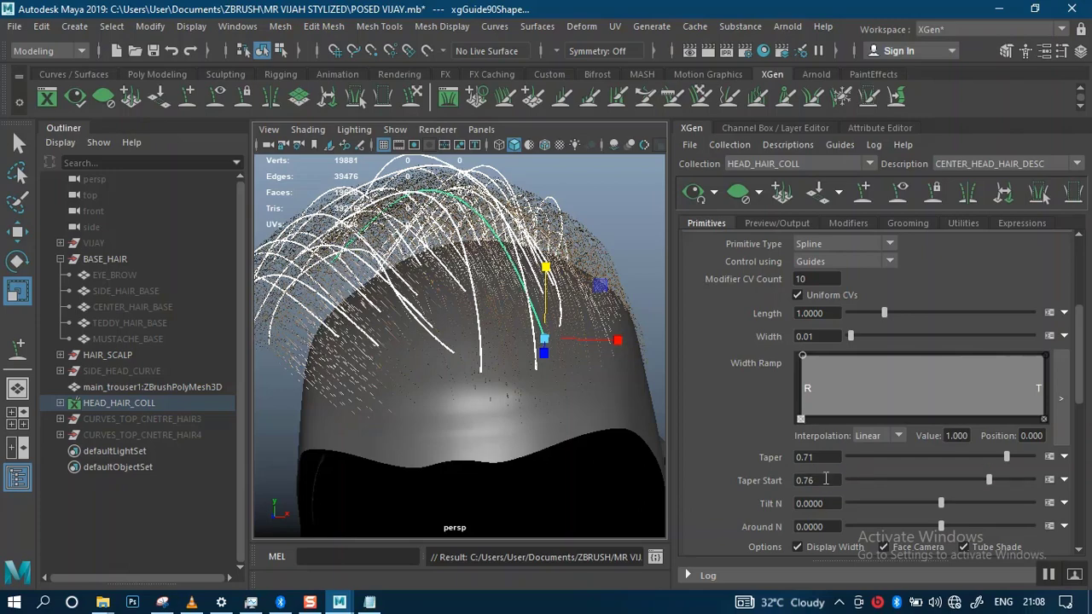
- Add interpolated guides at the back of the scalp, just below the lowest existing ones
alt+drag(474, 392, 465, 353)
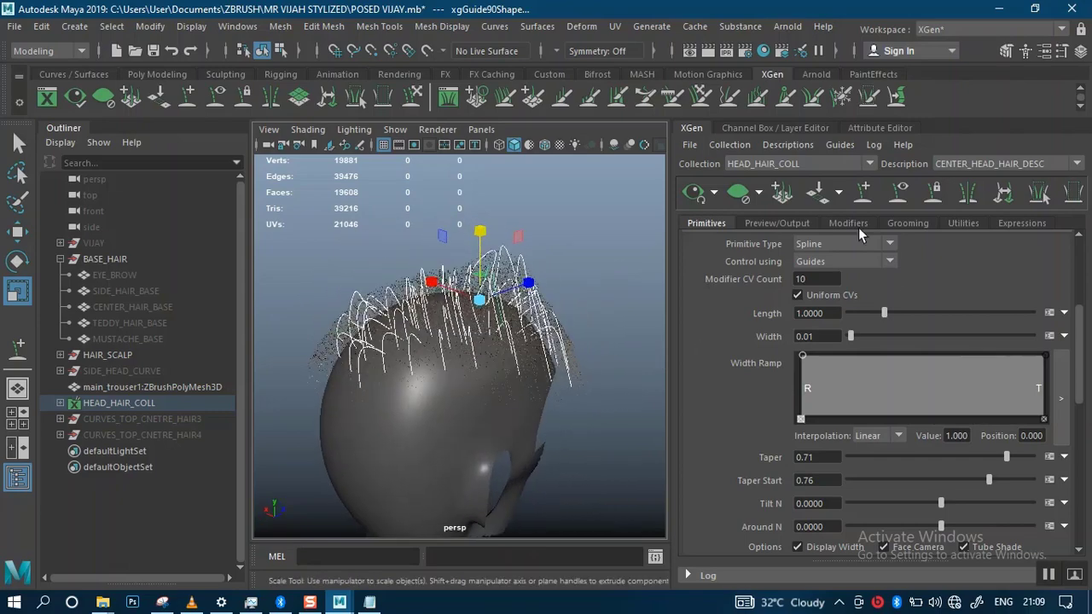
alt+right_drag(559, 299, 498, 407)
alt+drag(498, 407, 463, 390)
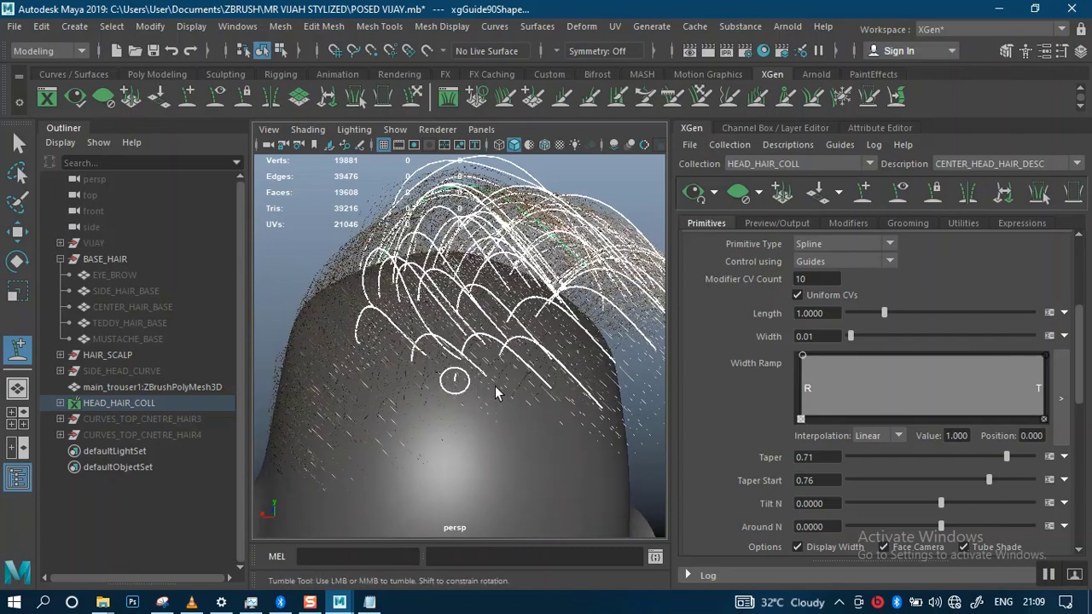
click(497, 392)
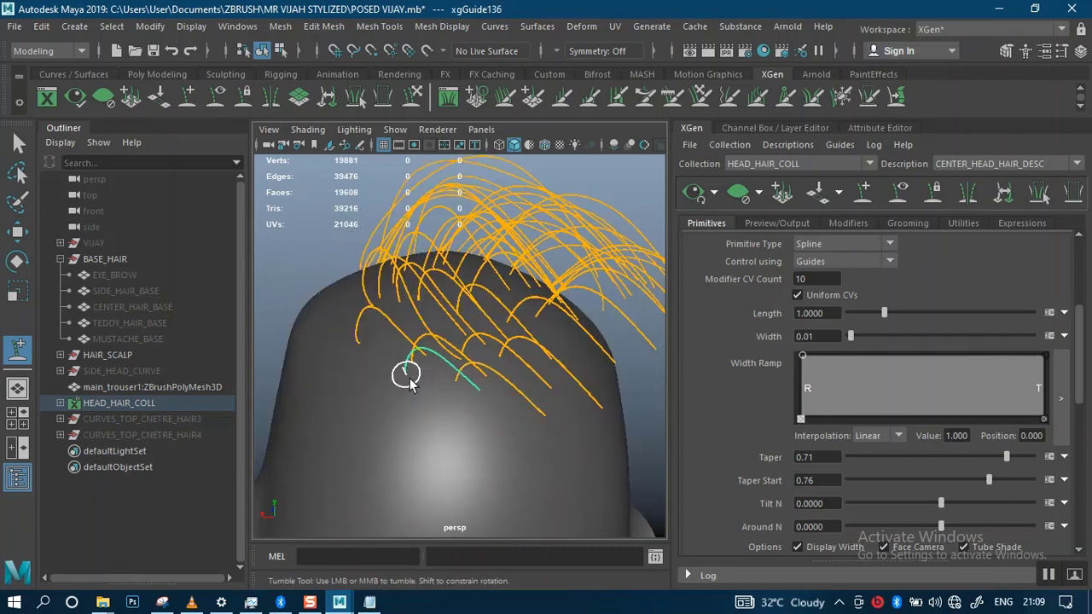
click(506, 394)
alt+drag(507, 395, 391, 386)
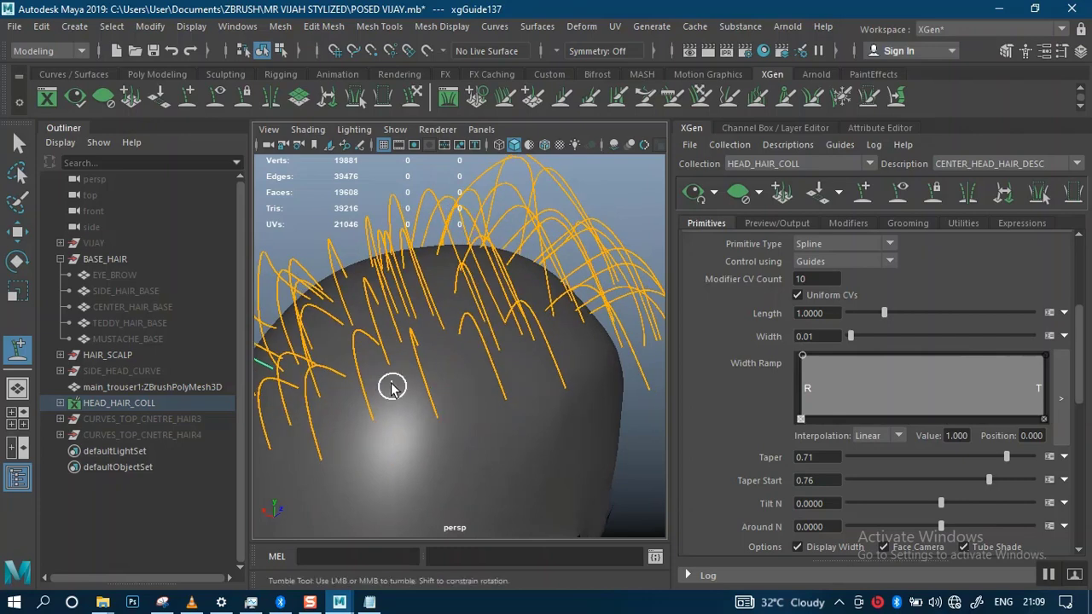
- Continue the lower row of interpolated guides from the back around the side of the head
click(332, 407)
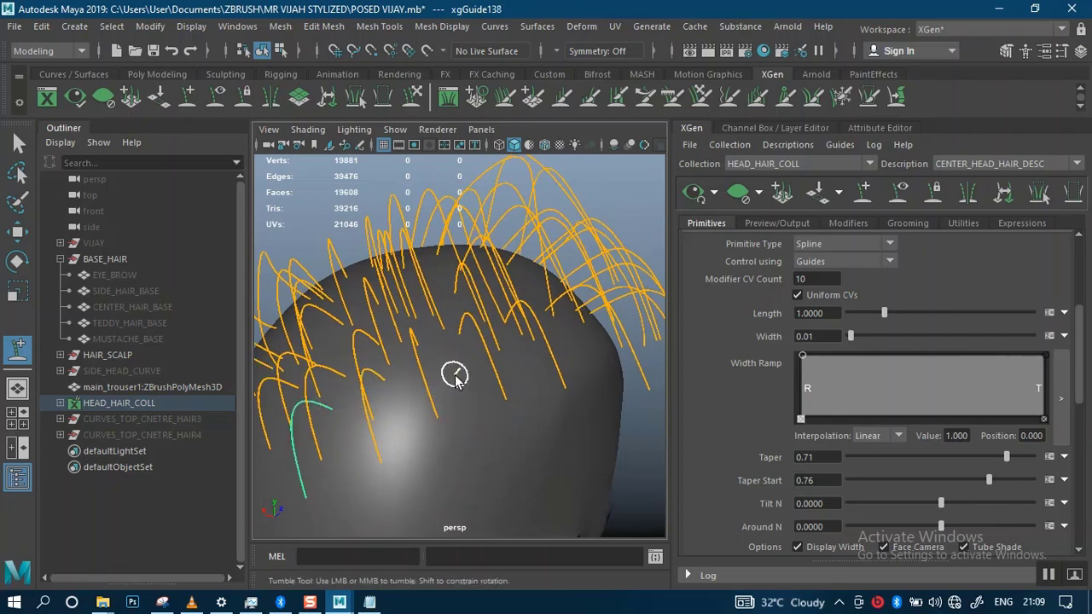
click(455, 376)
click(510, 379)
alt+drag(519, 373, 419, 376)
click(463, 382)
click(426, 344)
click(461, 368)
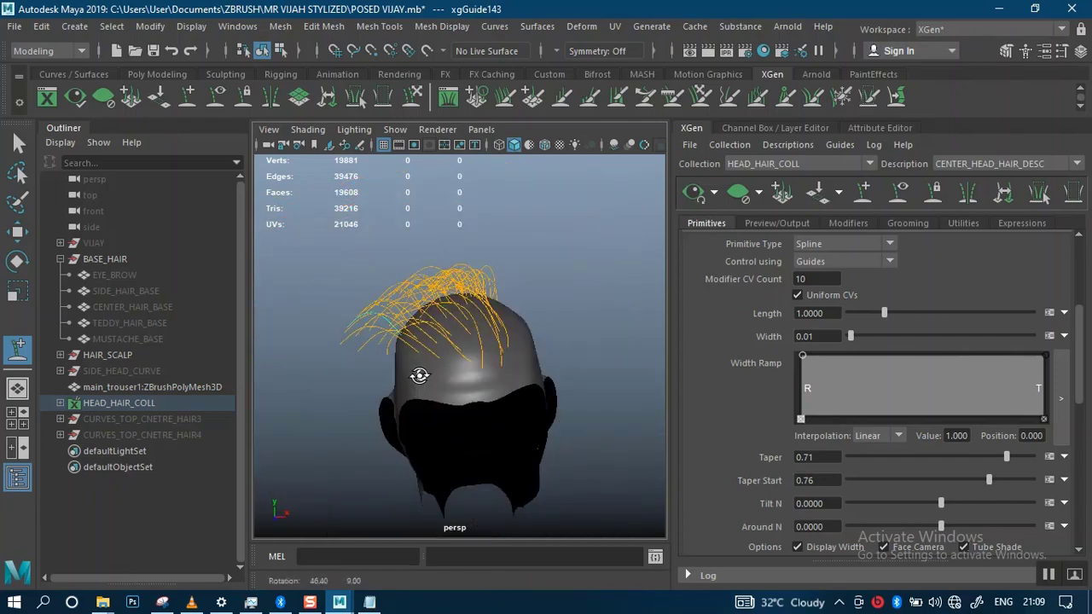
- Inspect the guide coverage around the side and back of the scalp and generate a preview of the hair
scroll(434, 361, up, 3)
scroll(511, 409, up, 3)
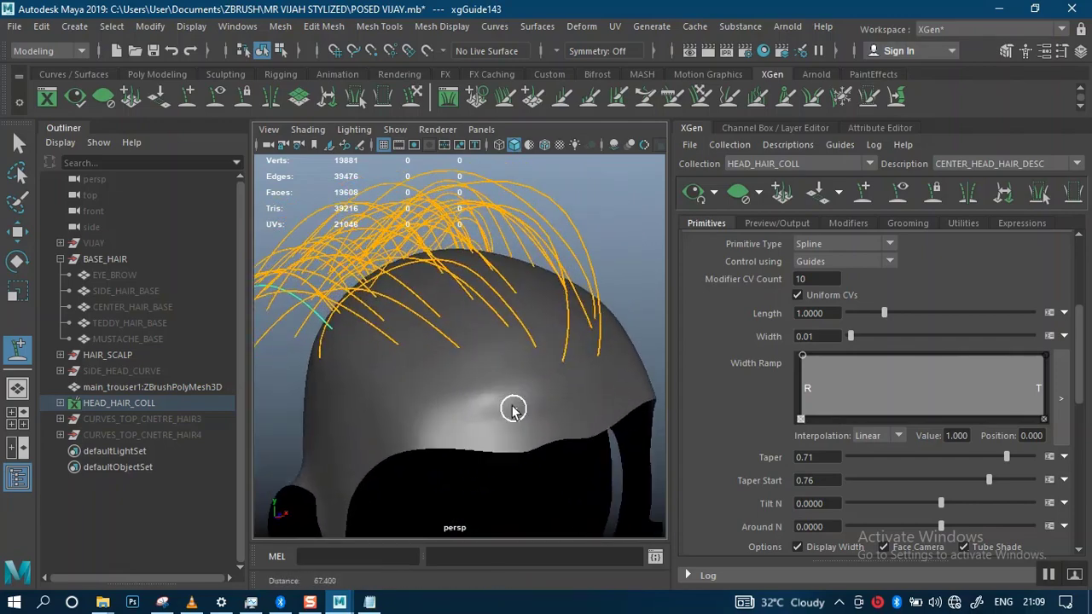
alt+drag(511, 410, 446, 349)
scroll(534, 360, down, 3)
scroll(507, 368, down, 1)
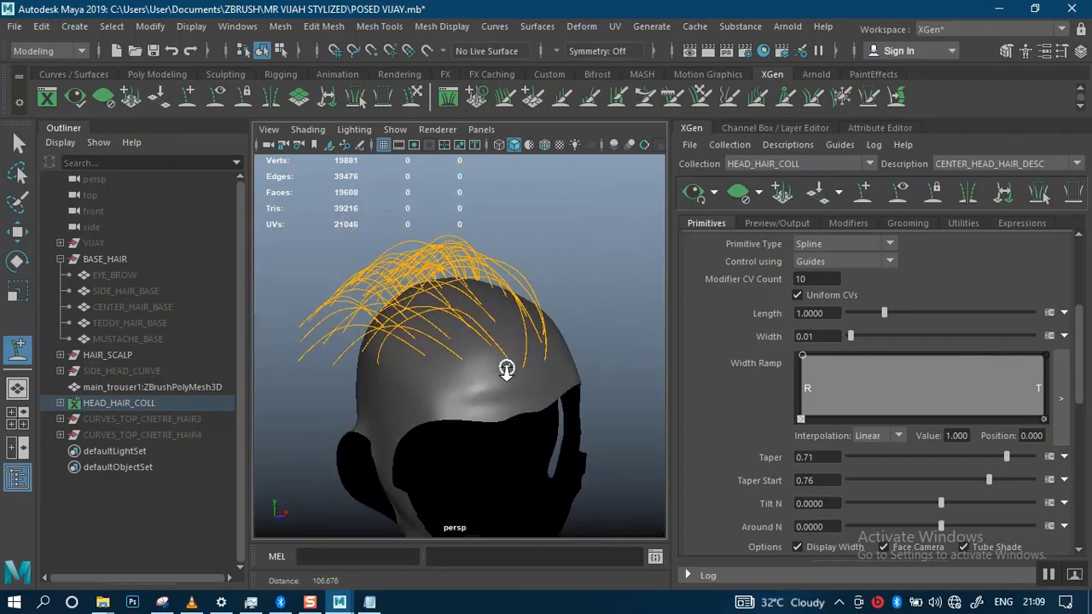
alt+drag(506, 369, 512, 315)
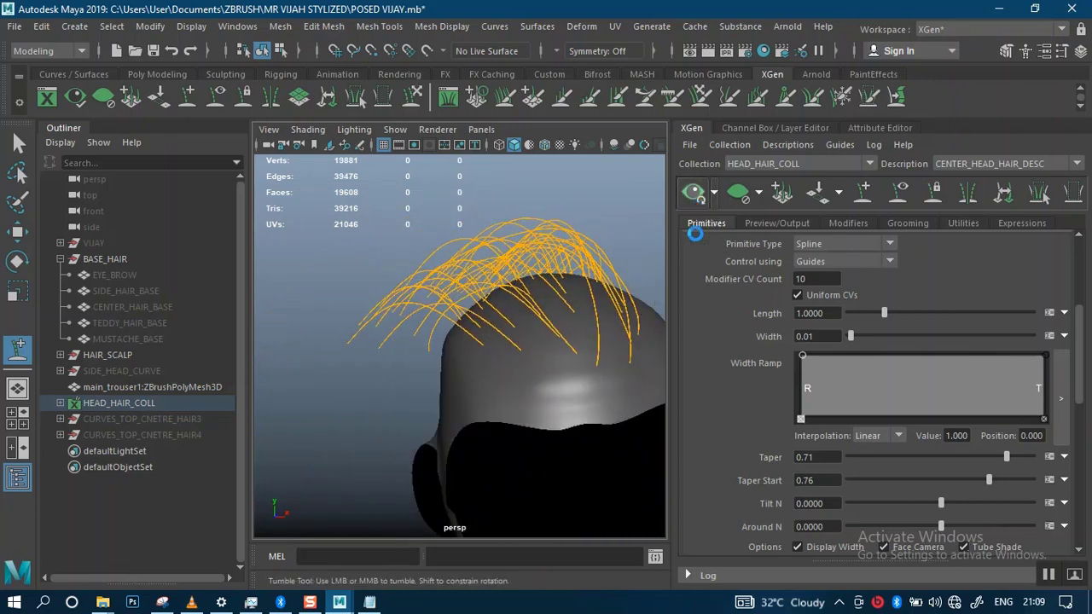
alt+drag(534, 351, 513, 386)
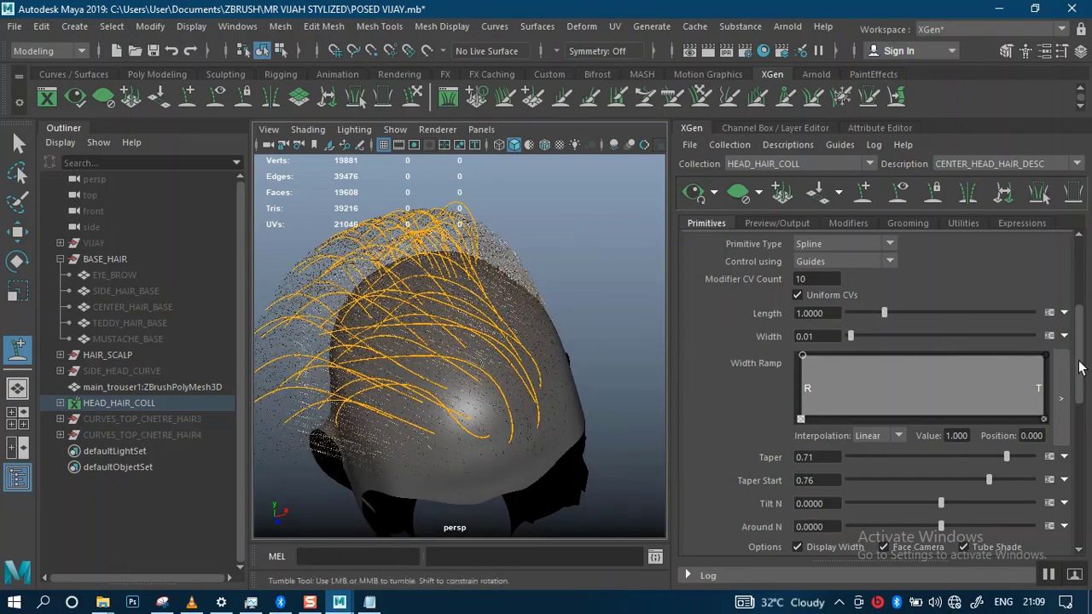
- Set the generator Density to 50 and refresh the hair preview over the scalp
drag(1079, 367, 1068, 297)
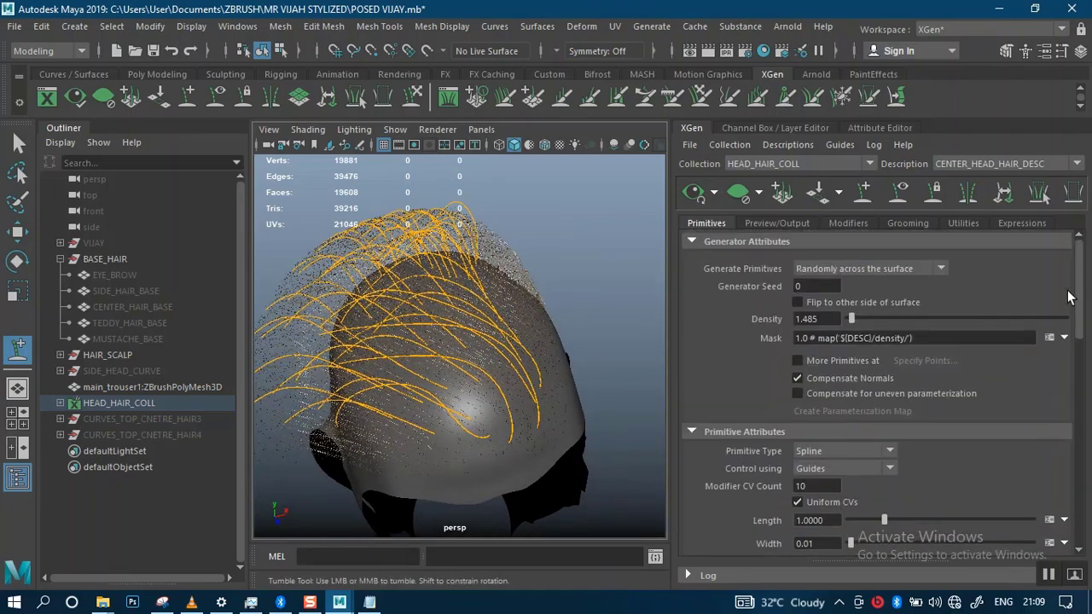
double_click(832, 318)
text(50)
key(Return)
alt+drag(499, 385, 554, 307)
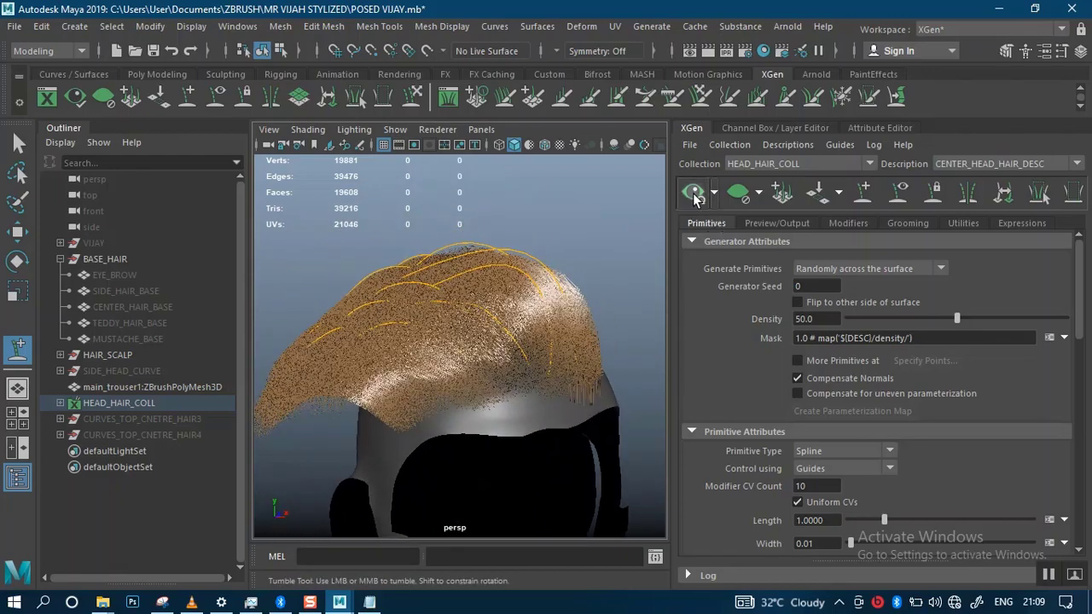
- Clear the hair preview and sculpt the selected guides overhanging one side of the head inward toward the scalp
click(738, 191)
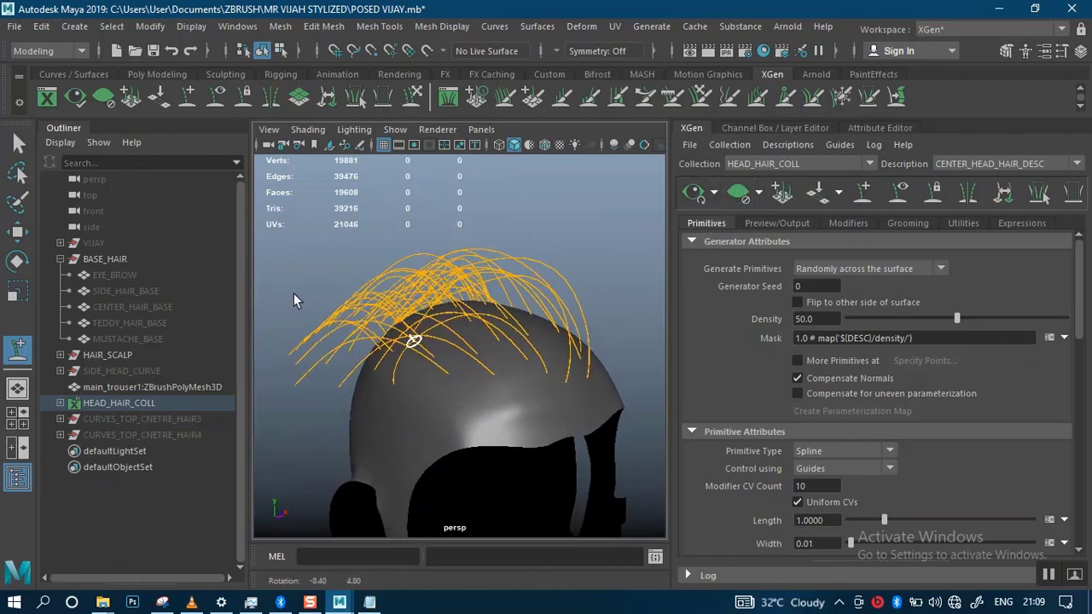
key(q)
alt+drag(460, 311, 390, 267)
drag(298, 271, 398, 329)
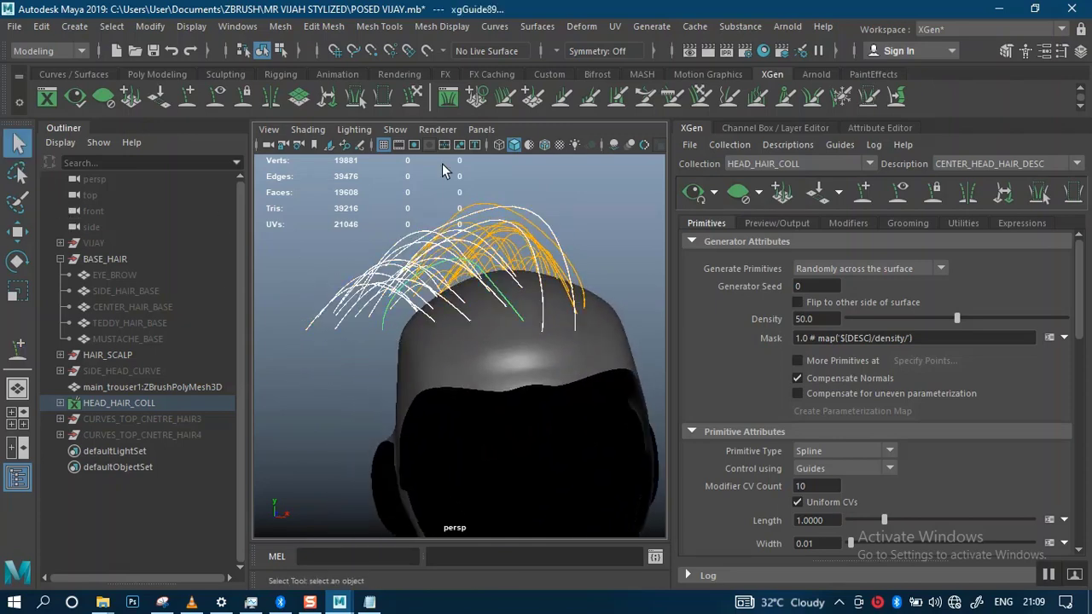
click(415, 100)
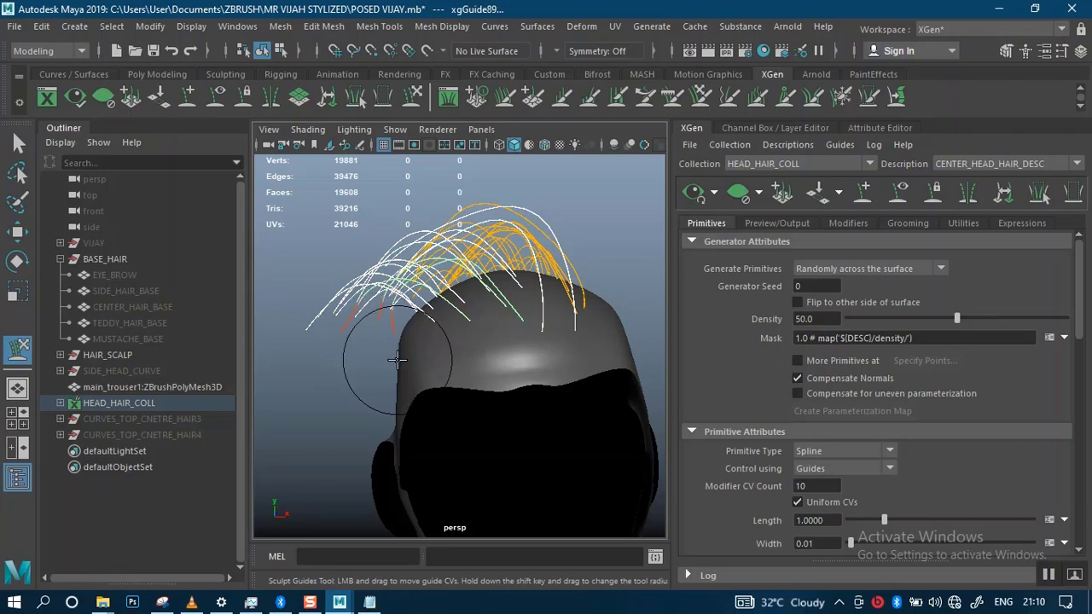
mouse_move(387, 356)
mouse_down()
mouse_move(303, 334)
mouse_move(351, 342)
mouse_move(361, 336)
mouse_move(353, 318)
mouse_move(512, 341)
mouse_move(639, 317)
mouse_up()
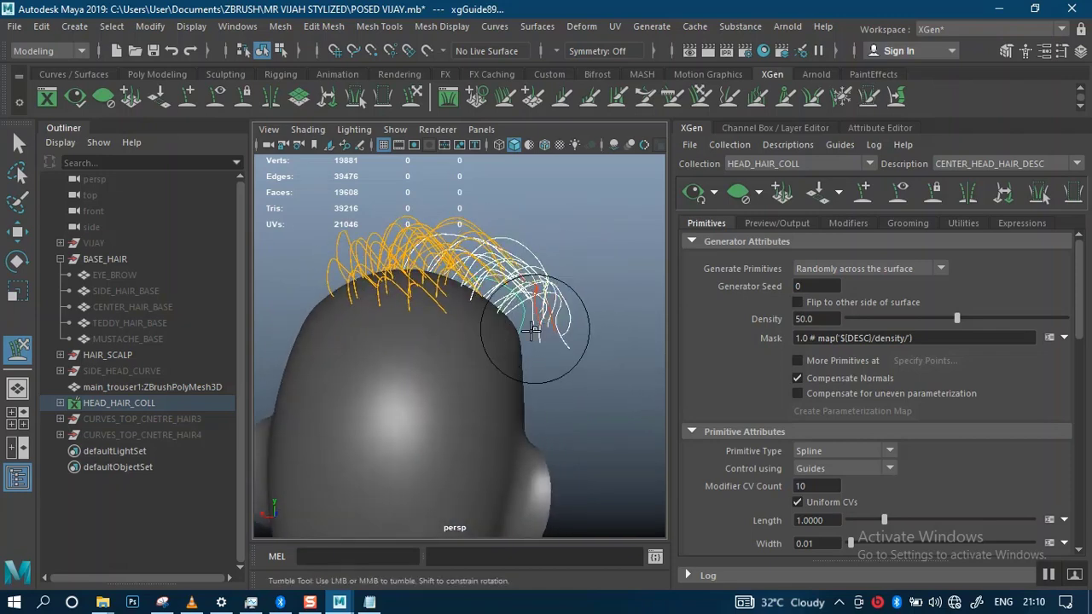
mouse_move(518, 331)
mouse_down()
mouse_move(506, 293)
mouse_move(517, 312)
mouse_move(571, 327)
mouse_move(523, 341)
mouse_move(585, 292)
mouse_move(281, 237)
mouse_up()
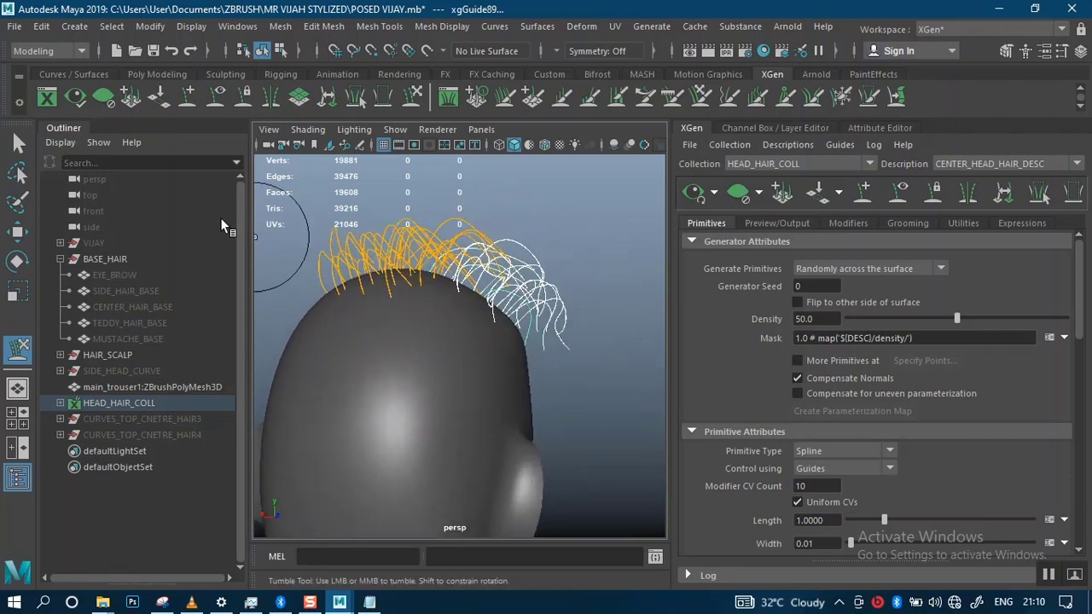
- Select the remaining overhanging guides along that side of the head and sculpt them to match the reshaped ones
click(19, 144)
alt+drag(433, 273, 603, 277)
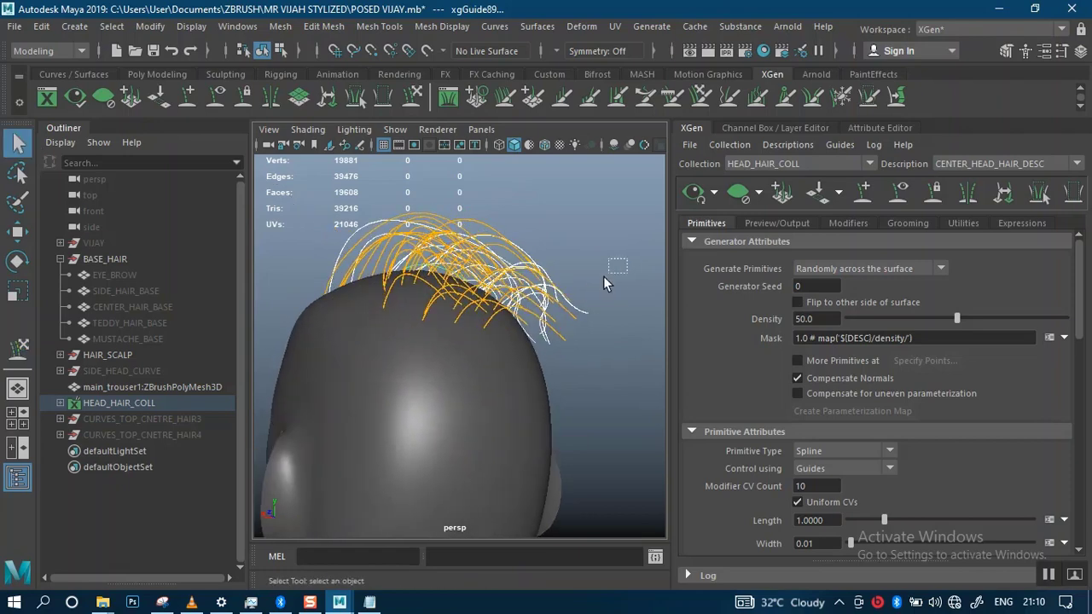
mouse_move(522, 346)
mouse_down()
mouse_move(585, 312)
mouse_move(571, 322)
mouse_move(390, 316)
mouse_move(375, 328)
mouse_up()
key(y)
drag(393, 276, 391, 251)
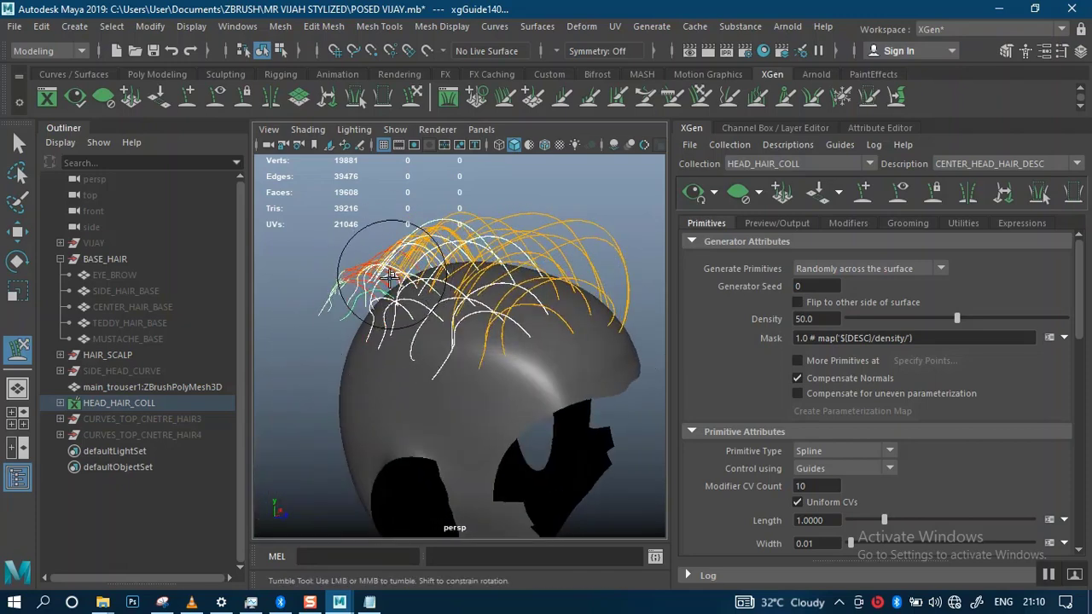
mouse_move(438, 315)
alt+mouse_down()
mouse_move(393, 320)
mouse_move(375, 281)
alt+mouse_up()
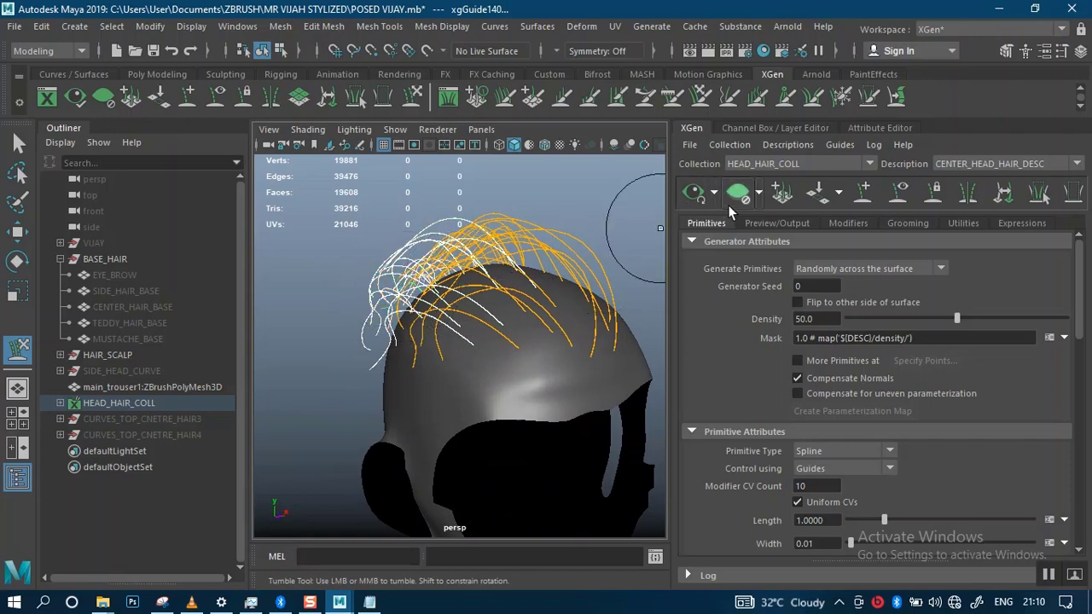
- Preview the reshaped hair and try a Modifier CV Count of 20 before setting it to 30
click(25, 145)
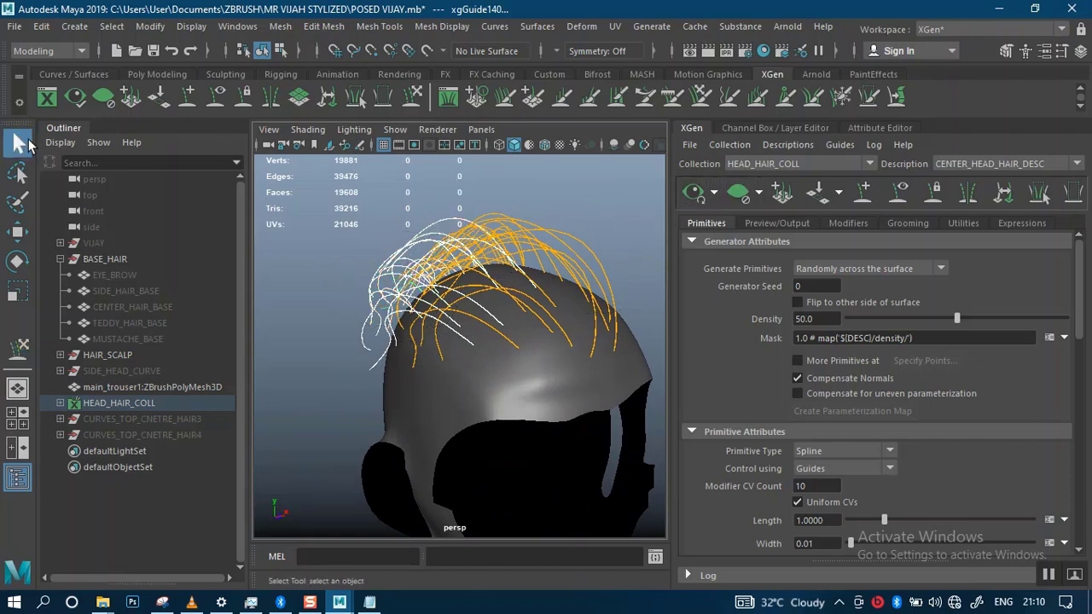
click(693, 192)
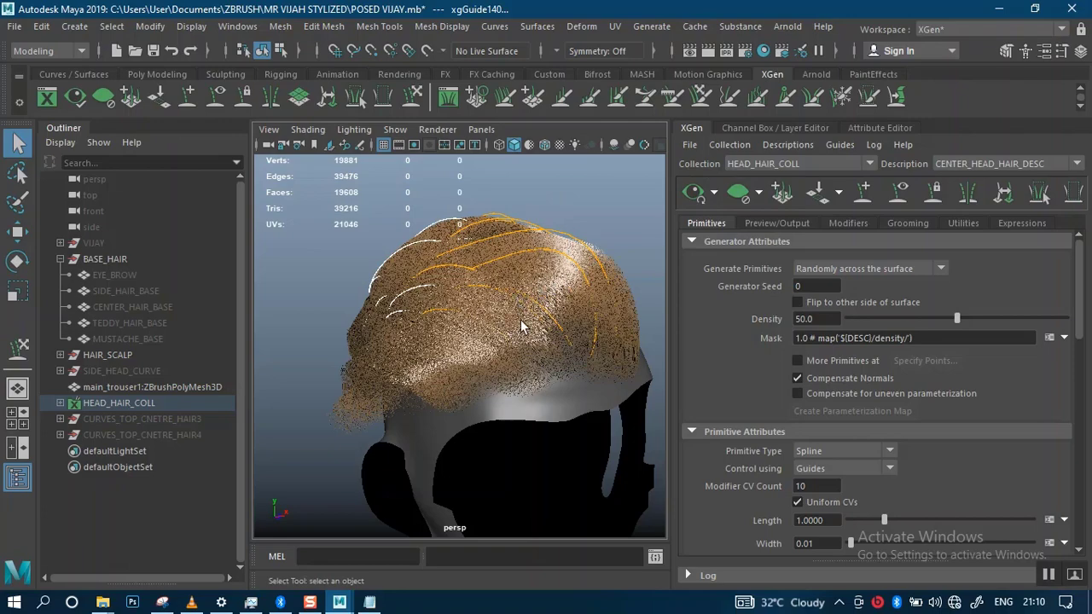
alt+drag(520, 321, 586, 306)
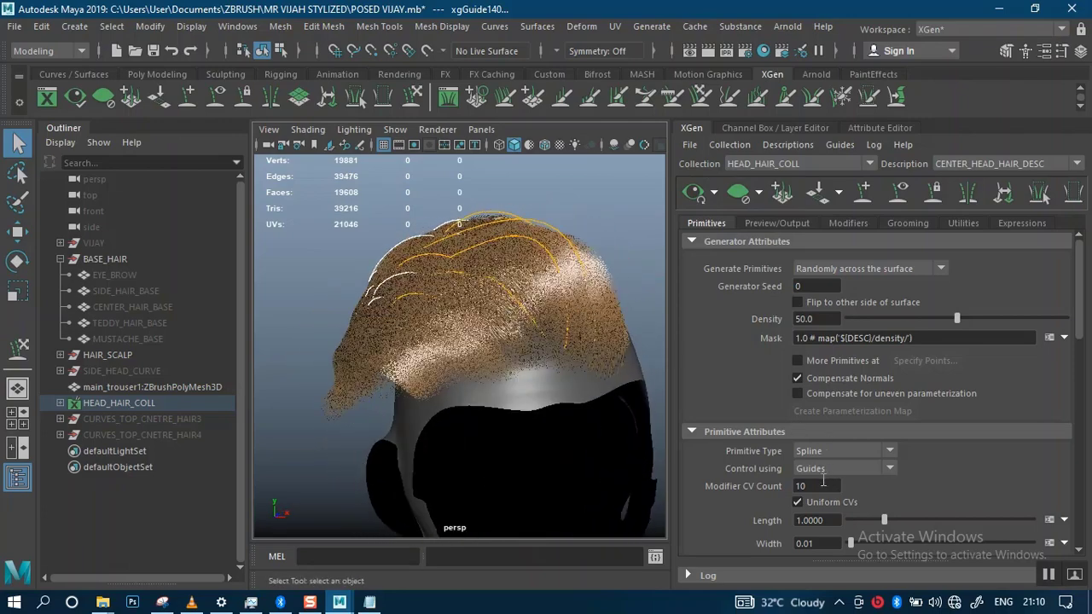
text(20)
key(Return)
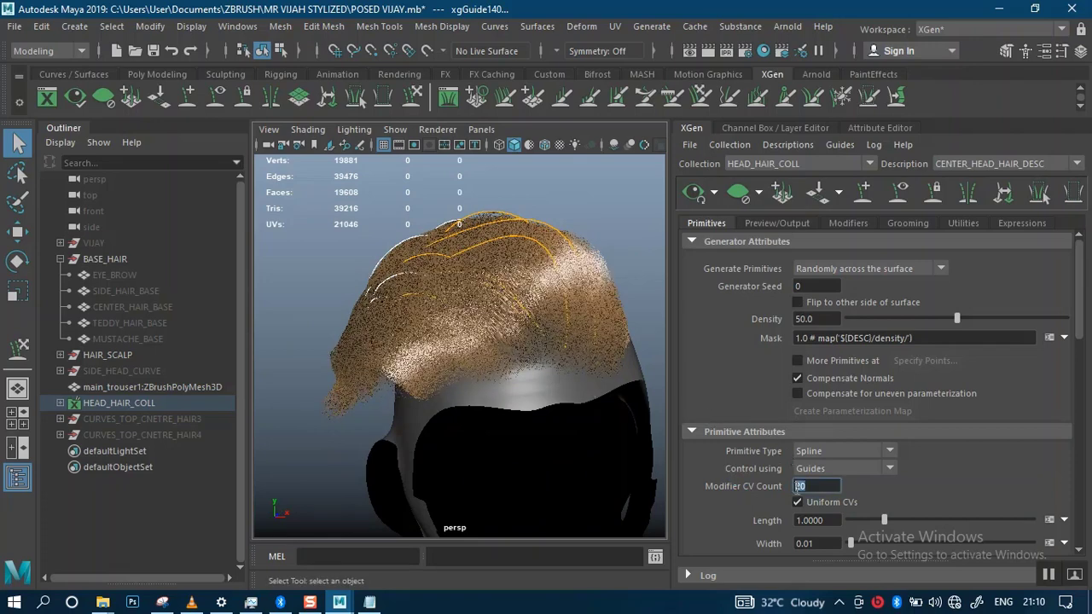
text(30)
key(Return)
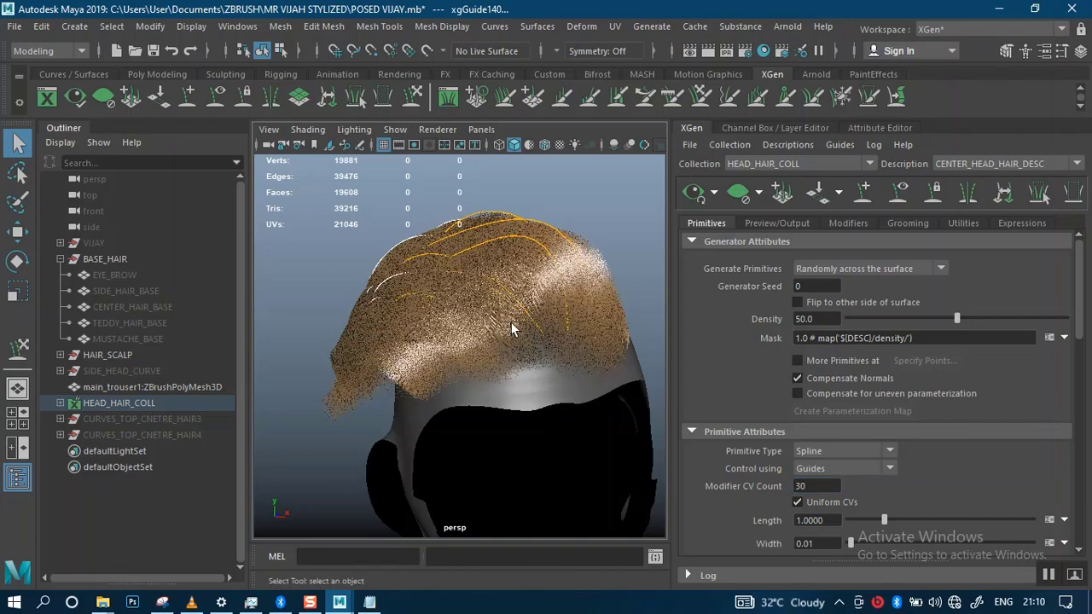
alt+drag(512, 328, 401, 354)
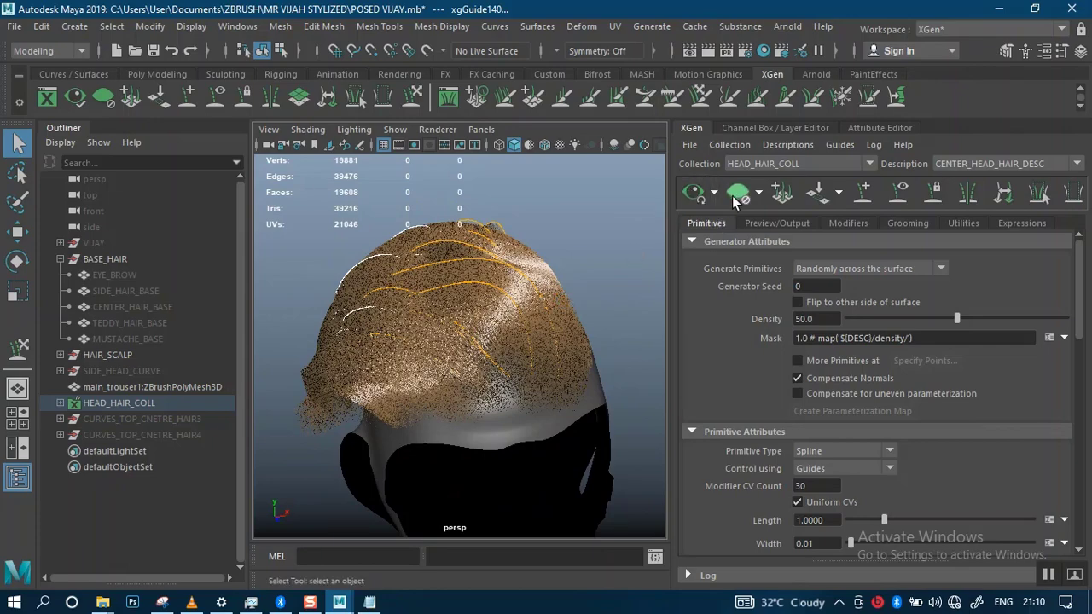
- Clear the hair preview to check the bare guides and save the scene
click(735, 196)
alt+drag(475, 361, 505, 355)
alt+right_drag(463, 378, 445, 362)
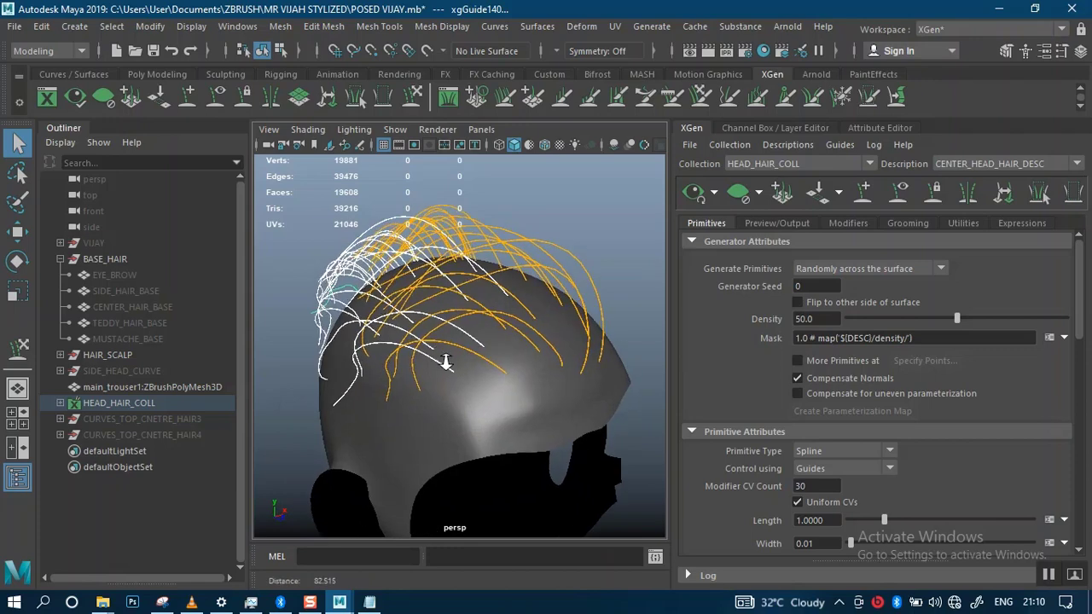
alt+drag(445, 362, 366, 363)
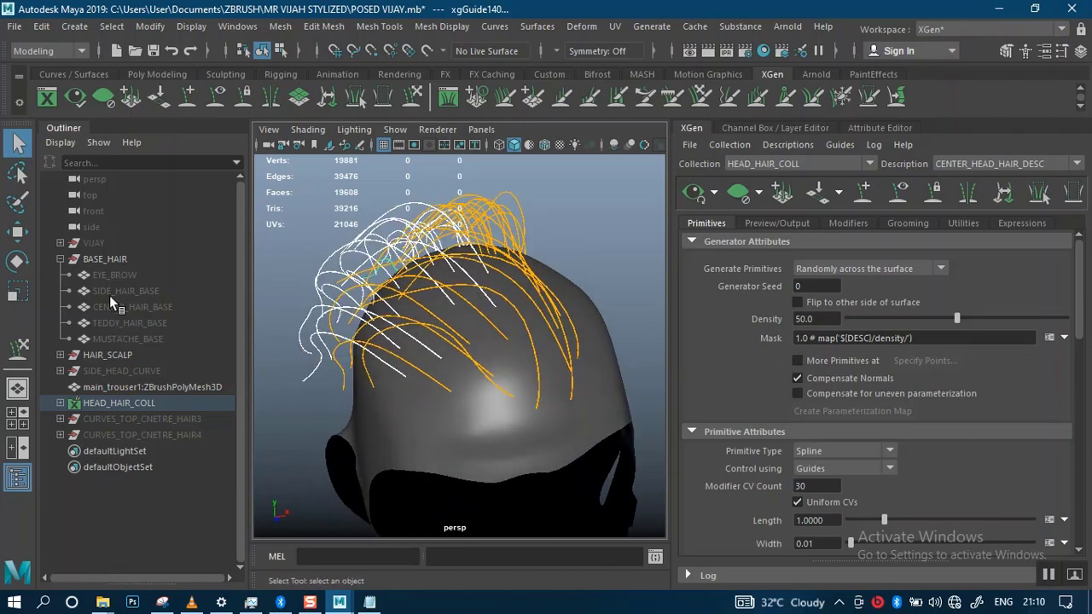
click(514, 343)
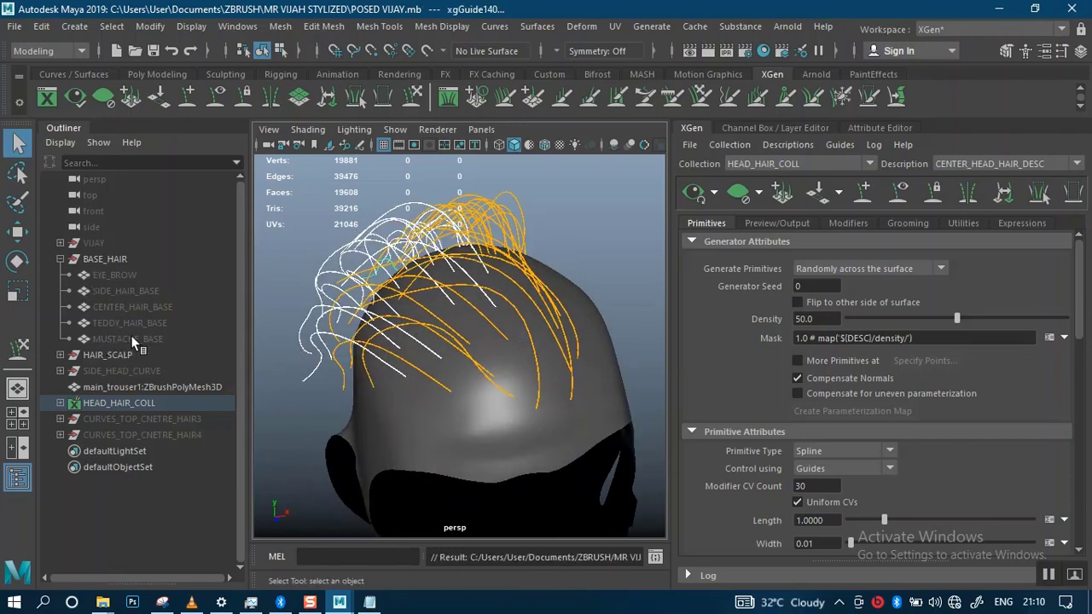
- Show the CENTER_HAIR_BASE mesh to compare it with the guides, and hide it again
alt+drag(434, 328, 253, 307)
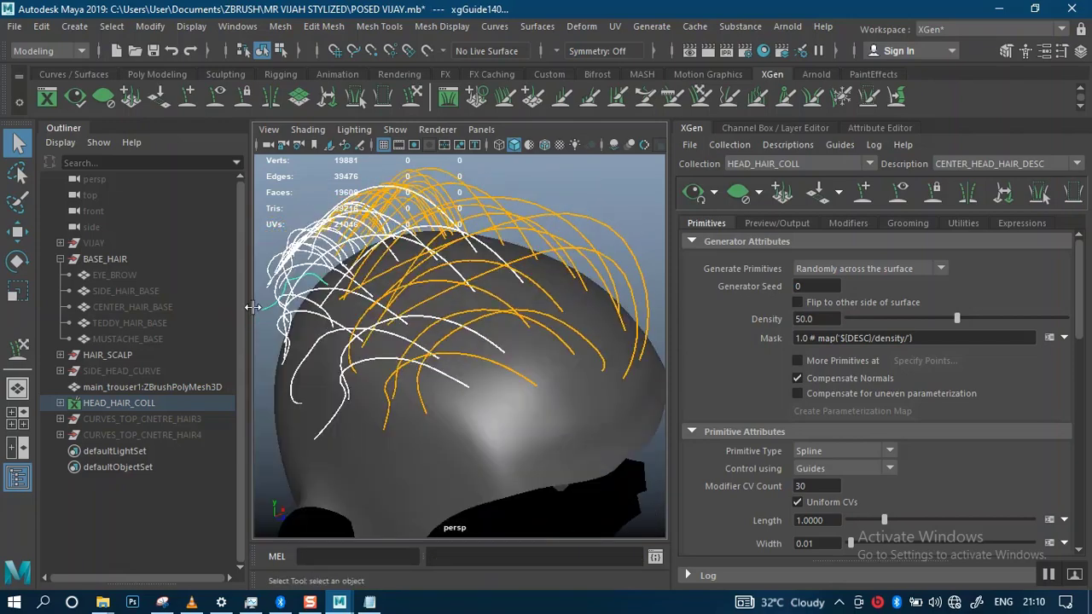
click(134, 306)
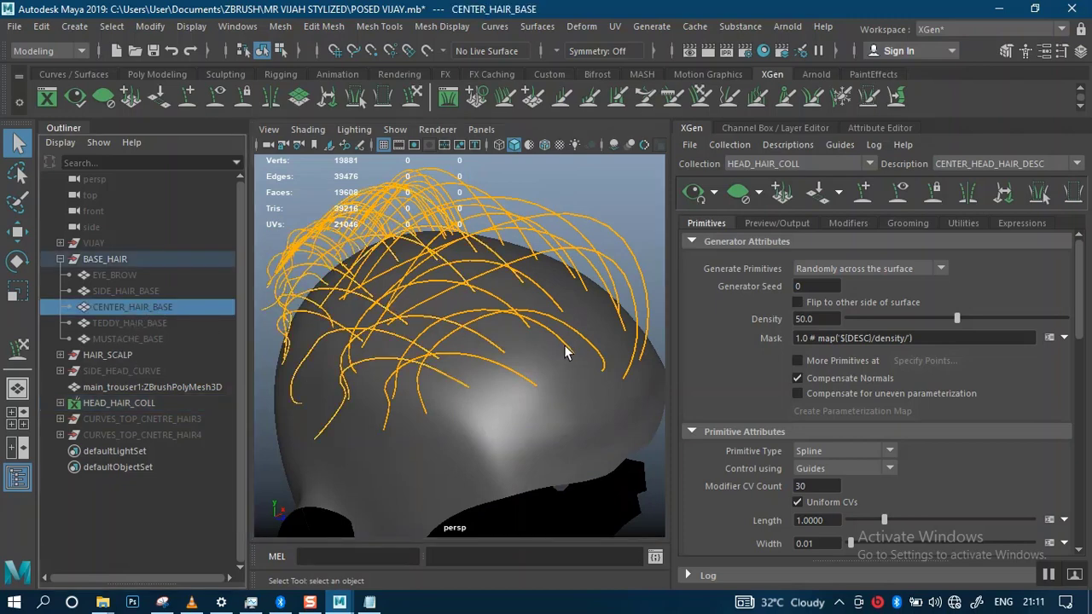
key(ctrl+h)
key(shift+h)
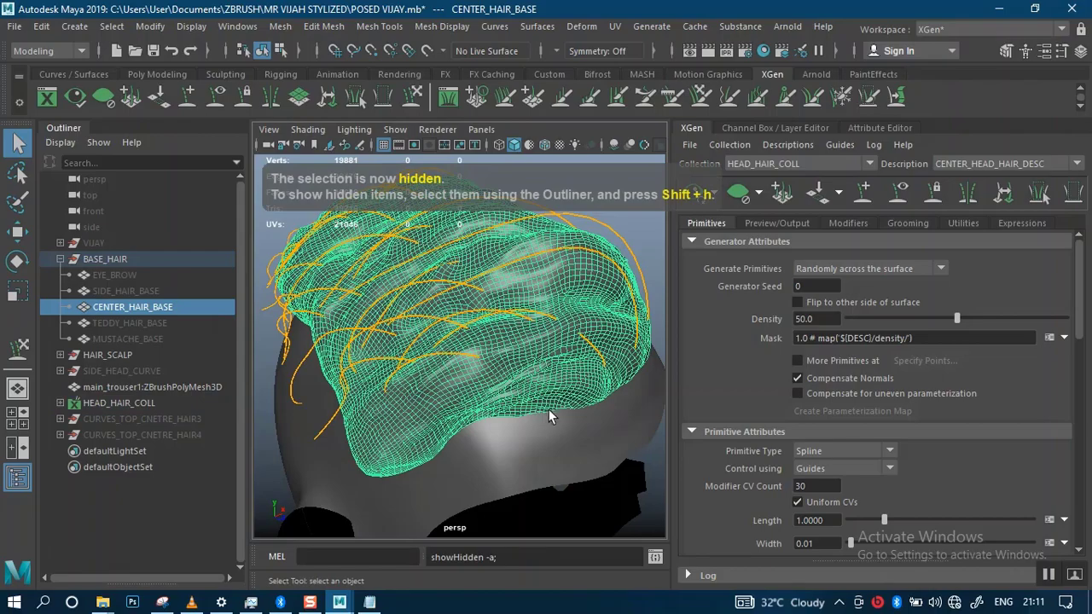
alt+drag(542, 363, 434, 372)
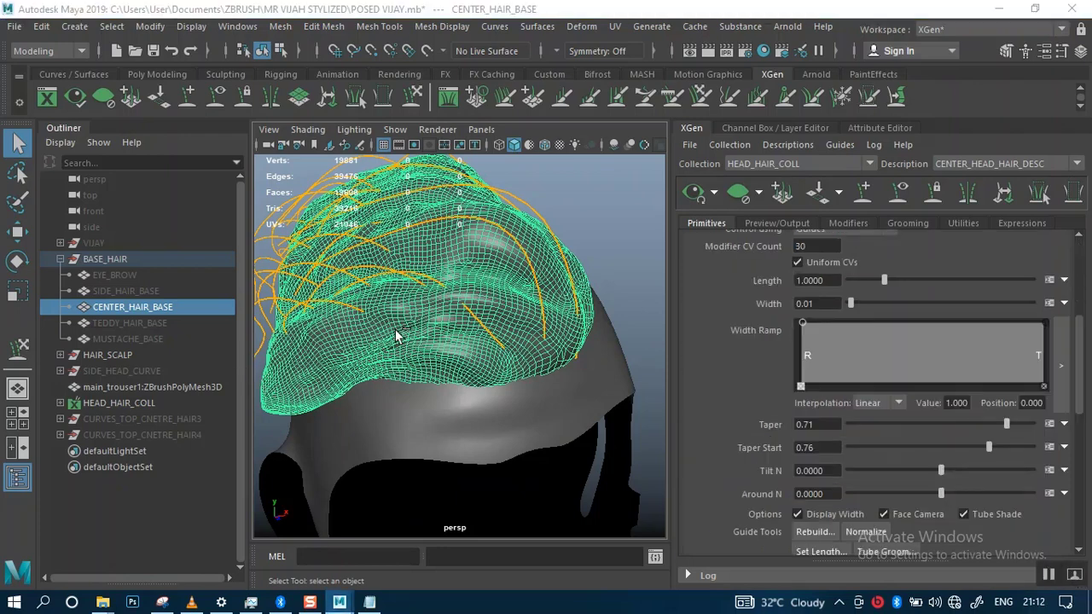
scroll(498, 359, up, 1)
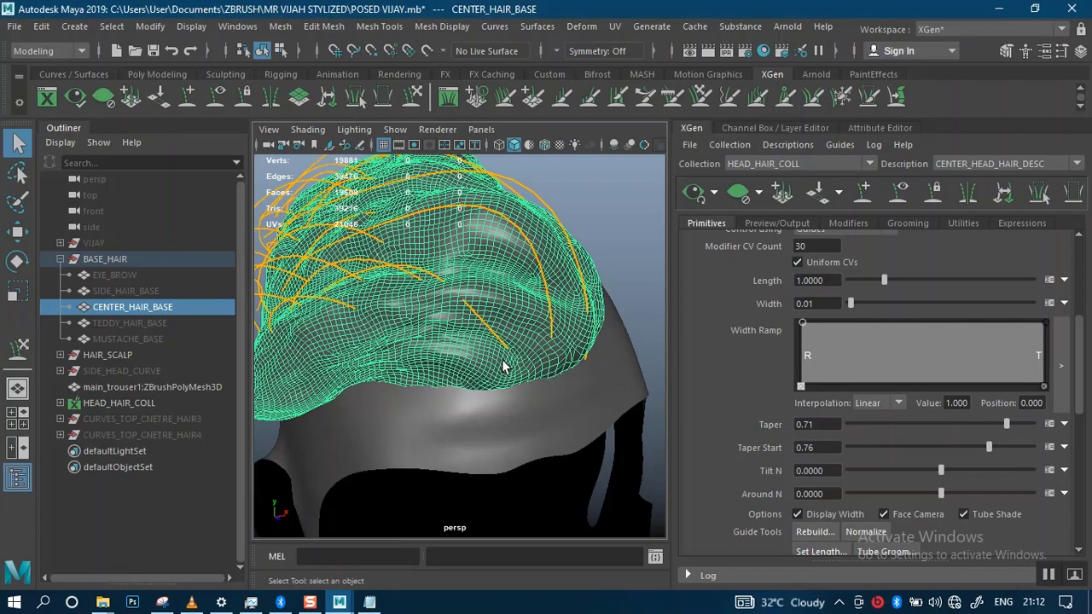
key(ctrl+h)
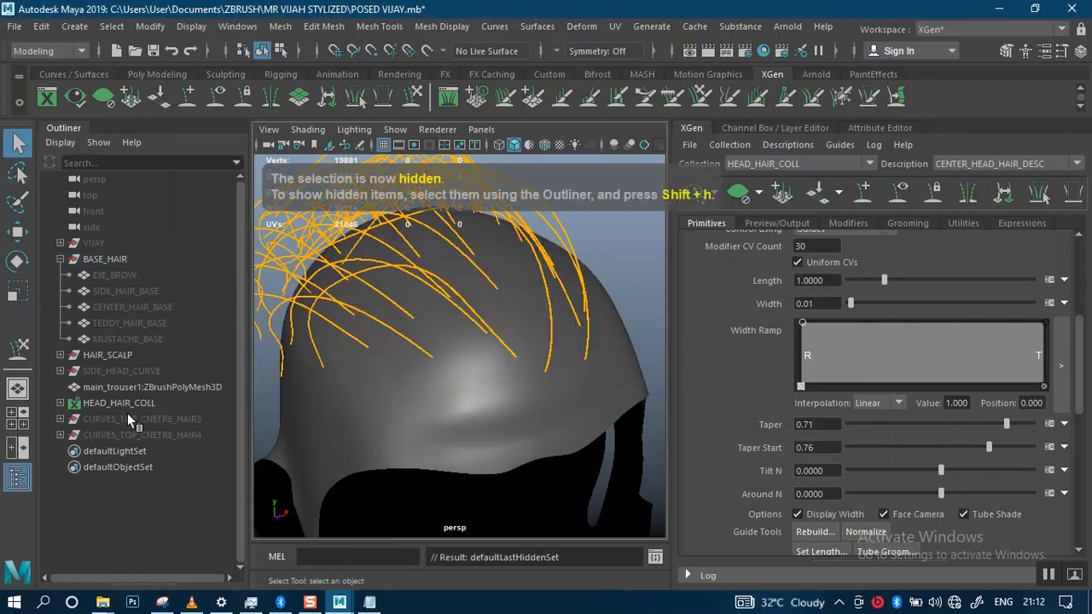
- Show the hidden SIDE_HEAD_CURVE group to see where the side hair borders the center guides
click(134, 370)
key(shift+h)
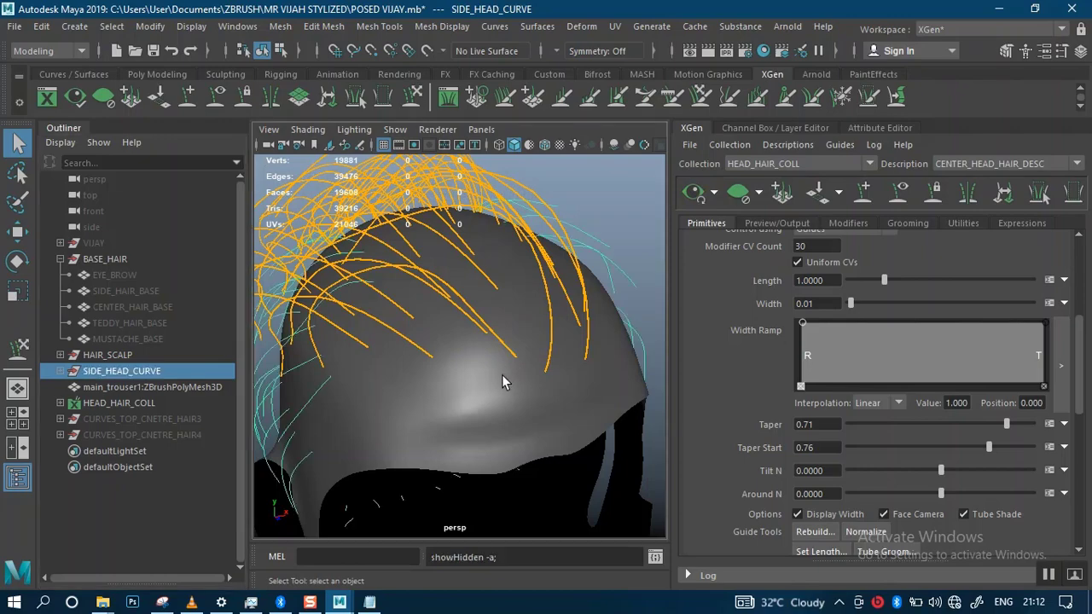
alt+drag(497, 392, 513, 358)
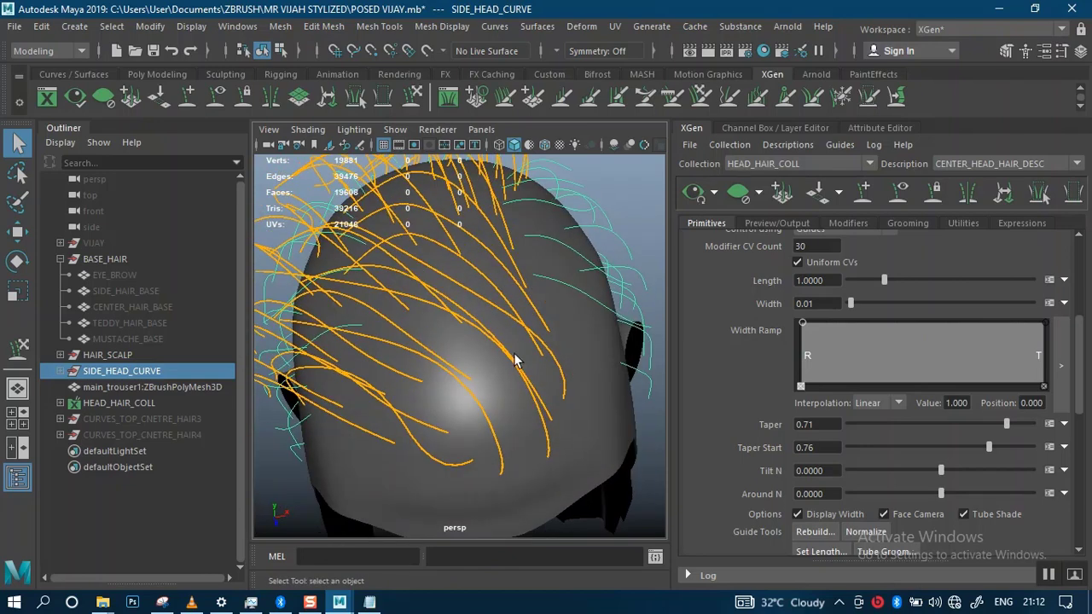
- Start a new map for the density Mask on the HEAD_SCALP mesh, with Black as its start color
click(572, 404)
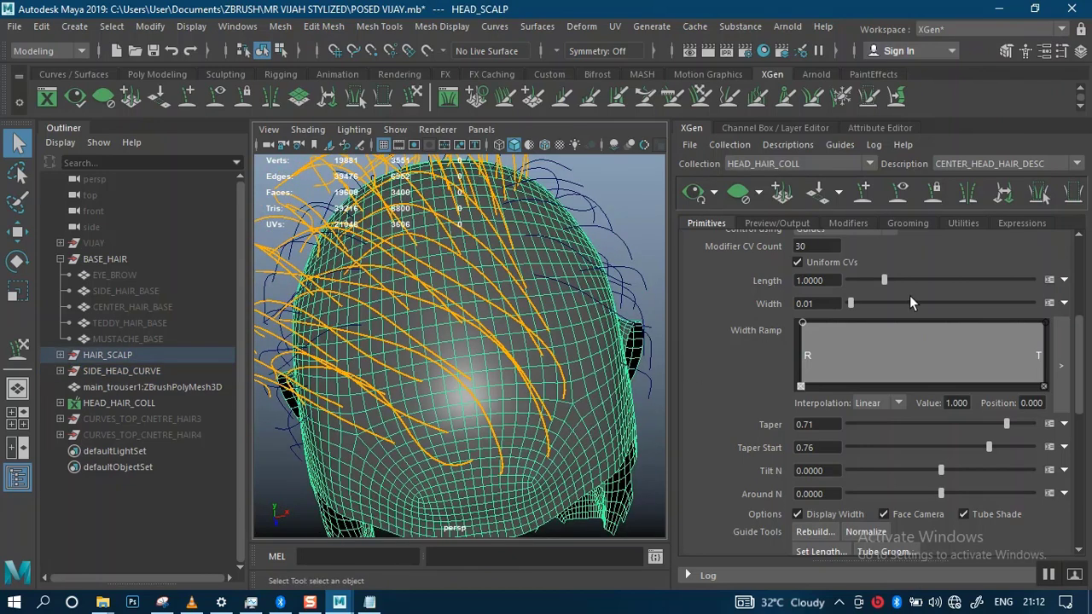
scroll(963, 307, up, 6)
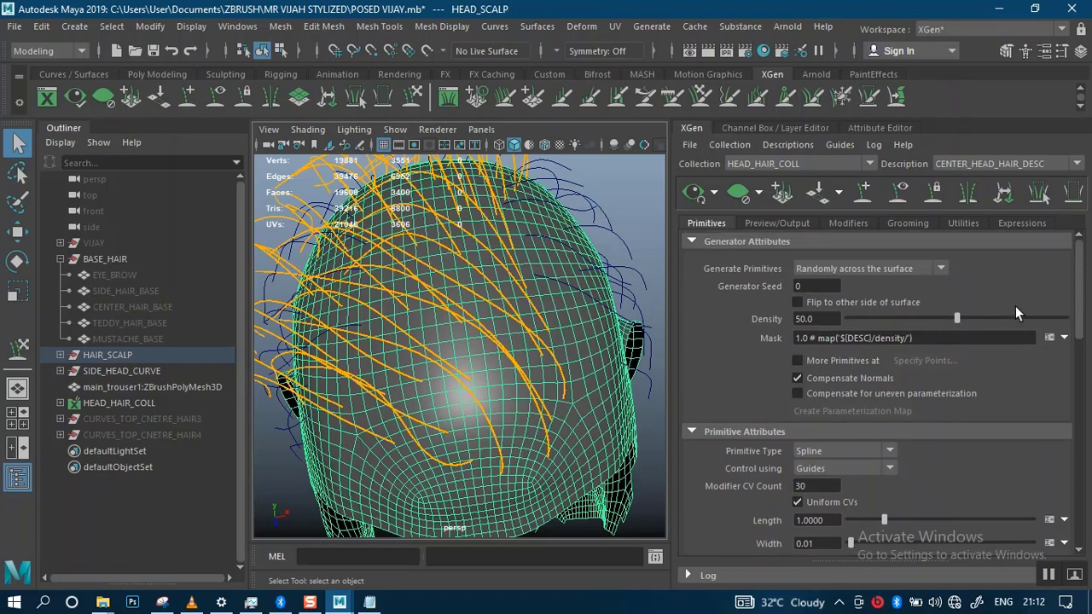
click(1063, 339)
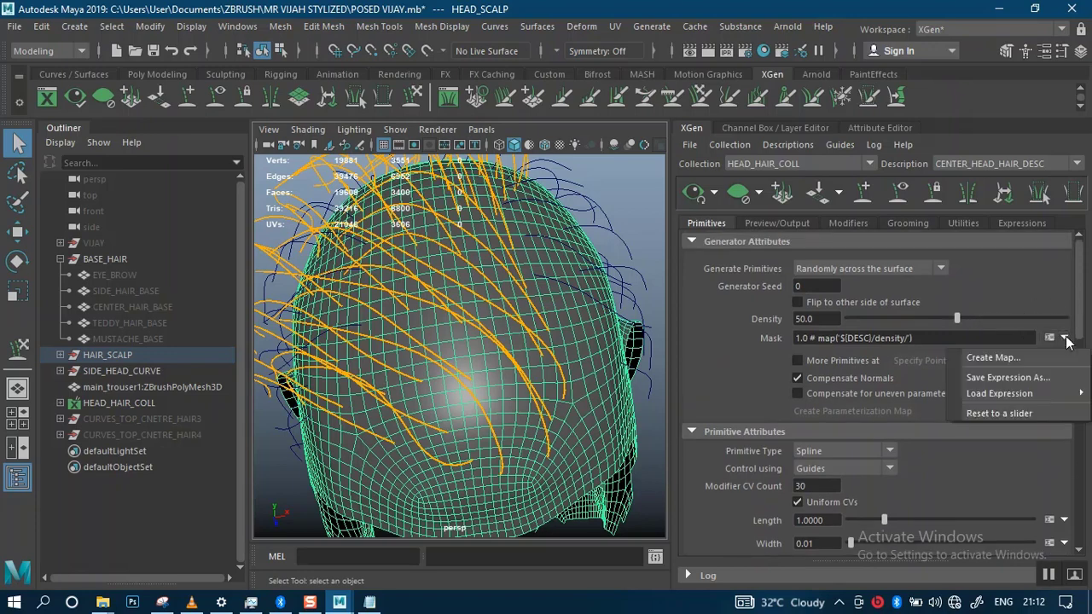
click(987, 356)
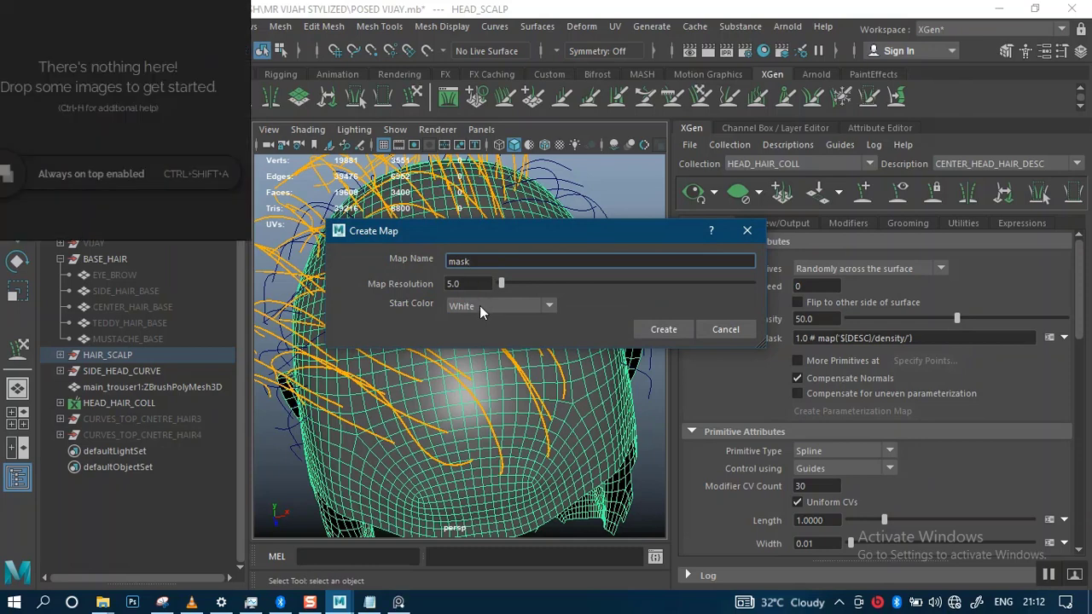
click(480, 306)
click(478, 340)
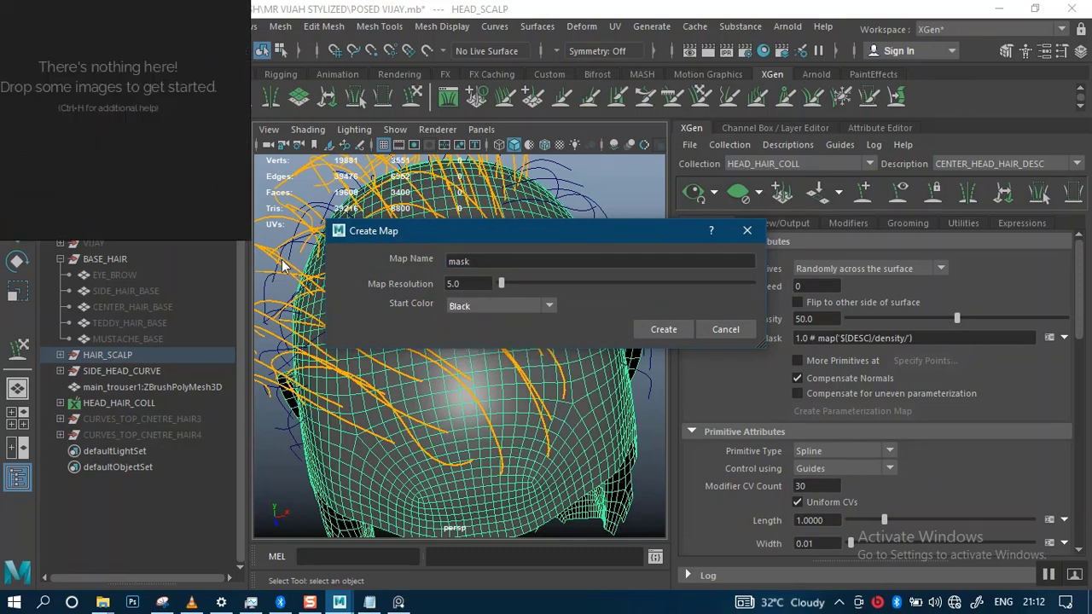
- Switch to PureRef and load the recent reference scene STYLIZED REF.pur
click(143, 166)
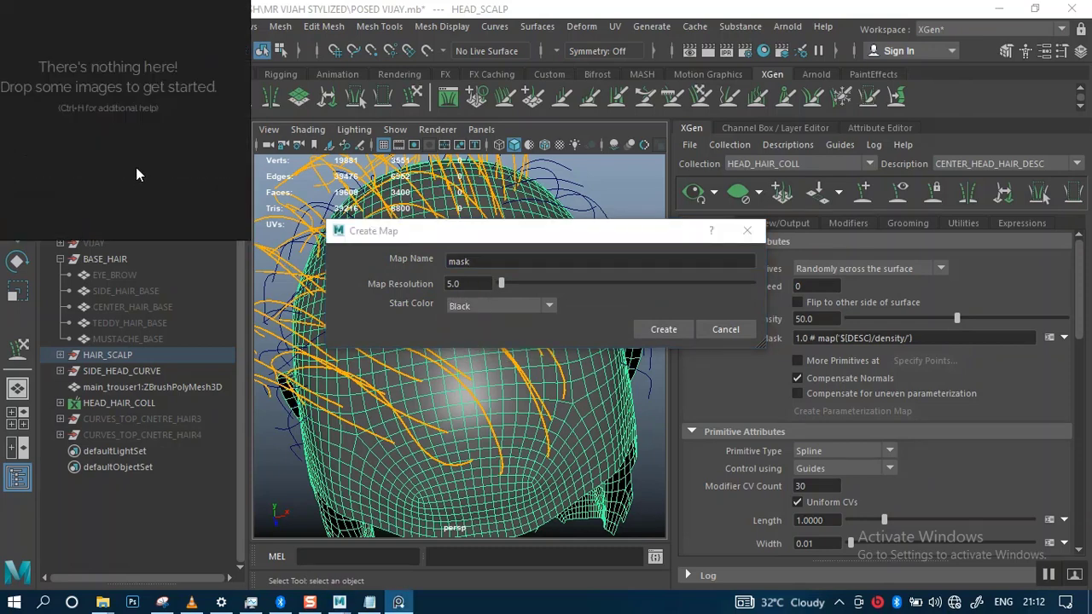
right_click(133, 168)
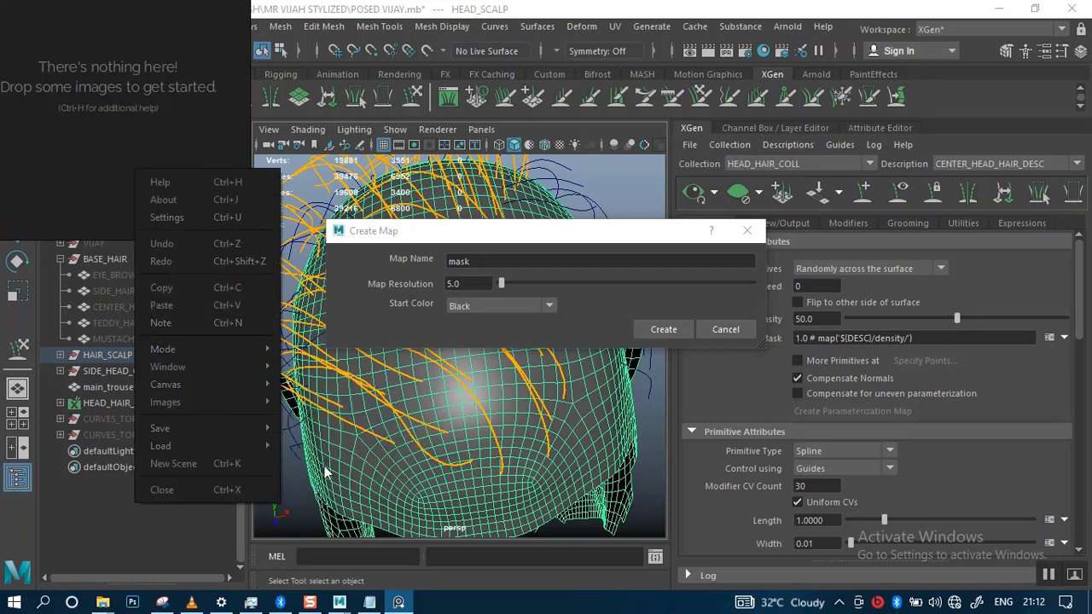
mouse_move(260, 446)
mouse_move(339, 466)
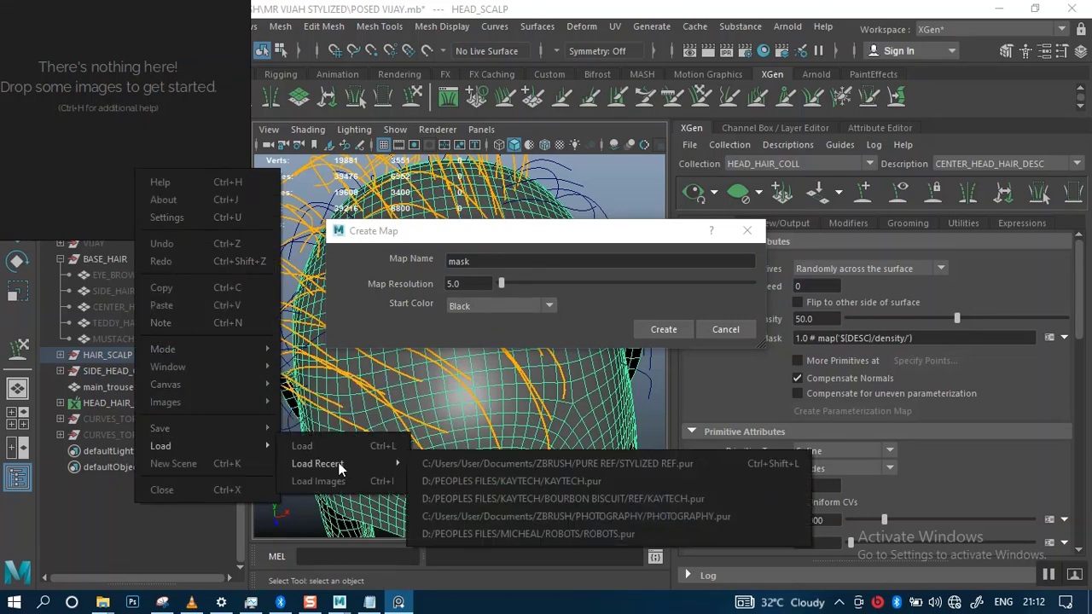
click(520, 465)
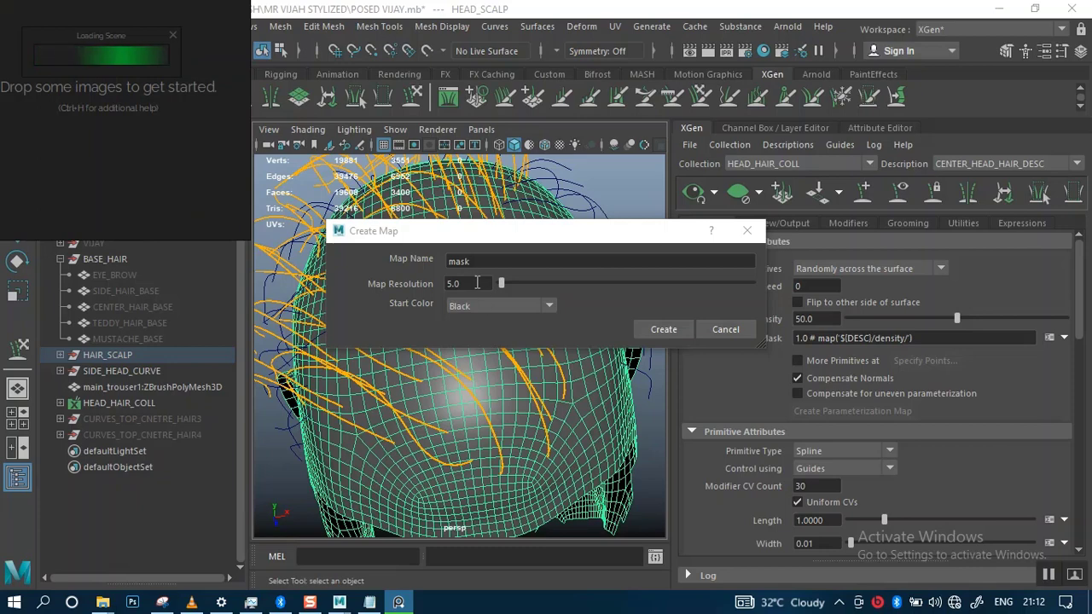
- Create the mask map in Maya with the name CENTERHAIR_DEN_MASK and a map resolution of 40
click(405, 272)
text(40)
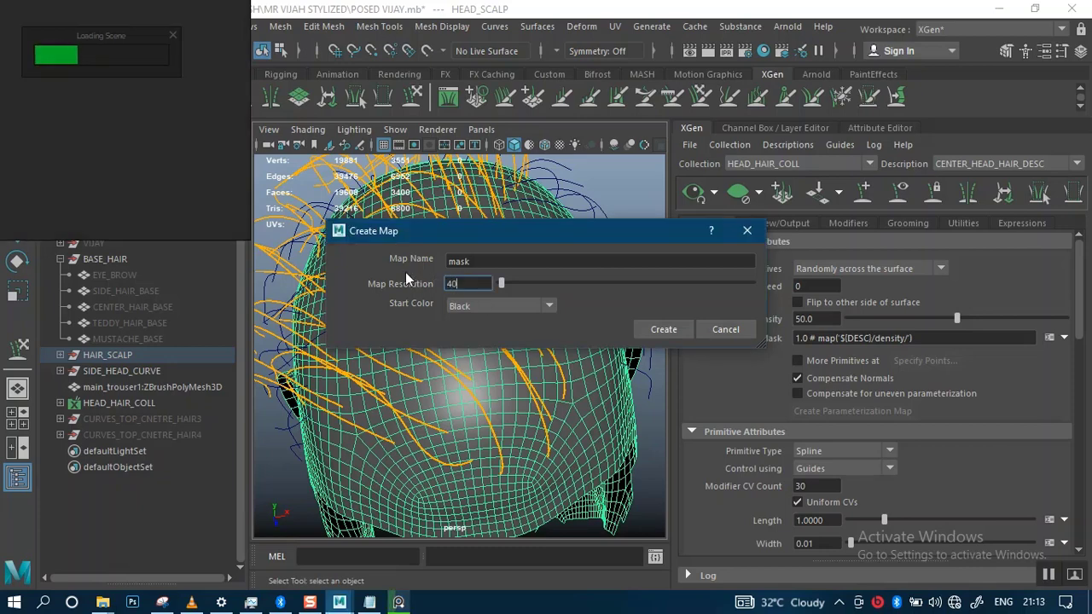
click(487, 262)
drag(469, 262, 376, 264)
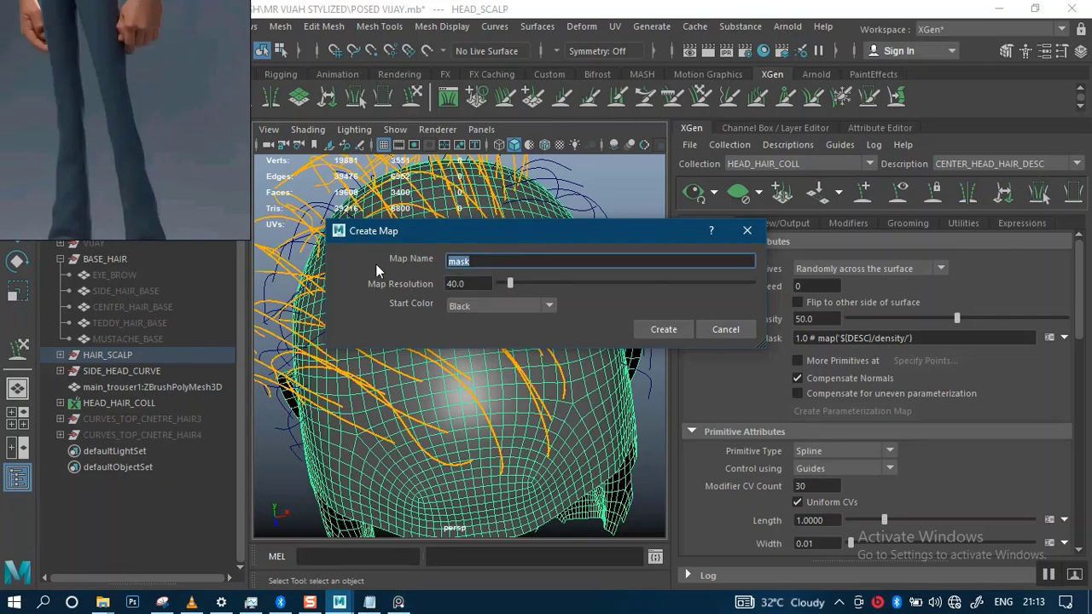
text(CENTERHAIRR)
key(BackSpace)
text(_DEN_MASK)
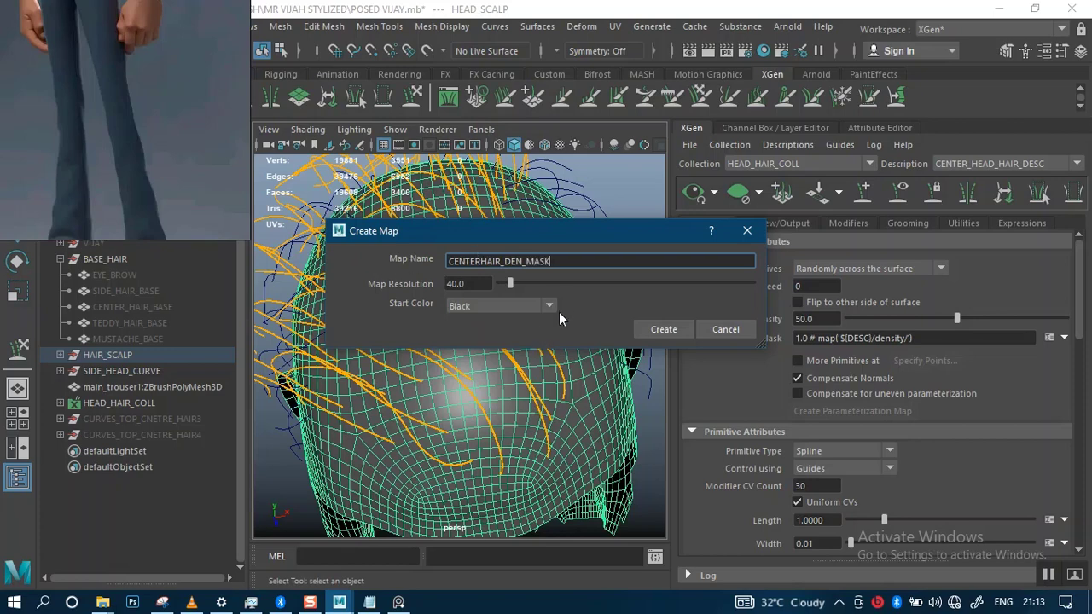
click(662, 330)
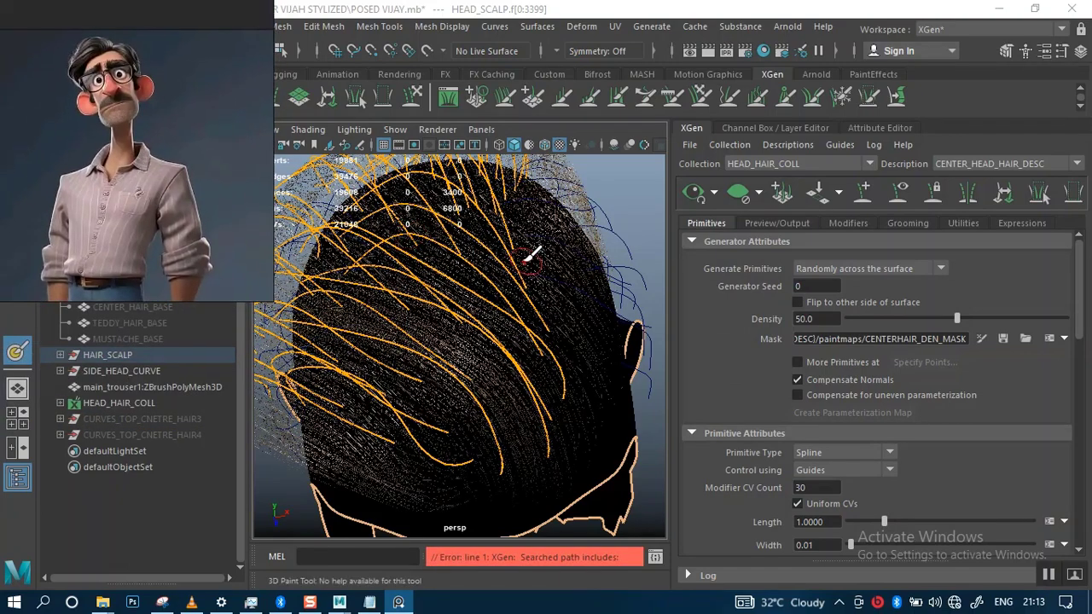
- Clear the hair preview so only the black scalp and the guides are displayed
scroll(538, 343, down, 4)
scroll(521, 320, up, 4)
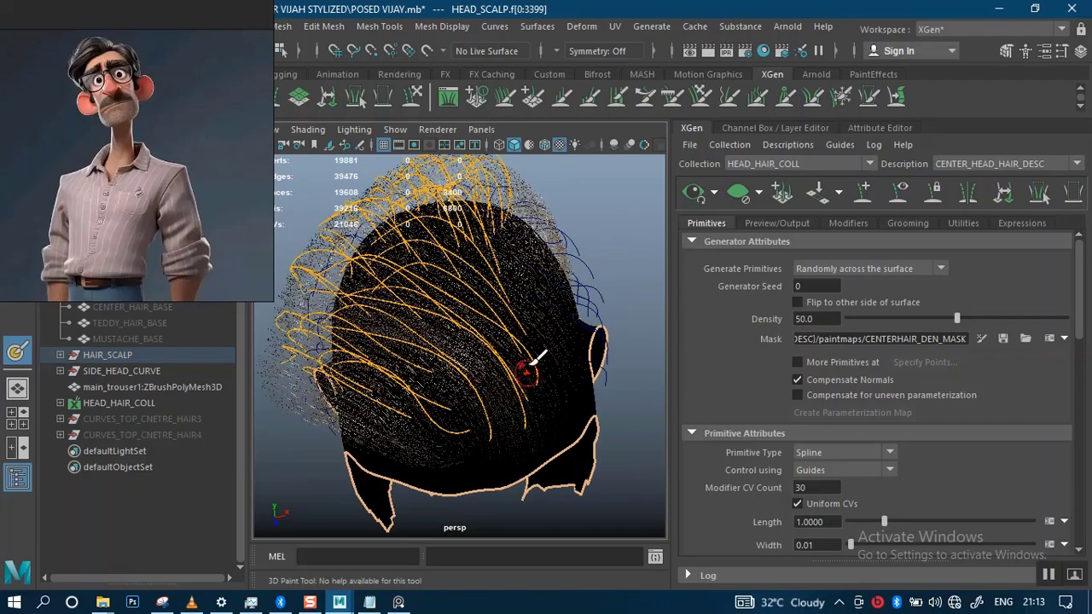
click(735, 194)
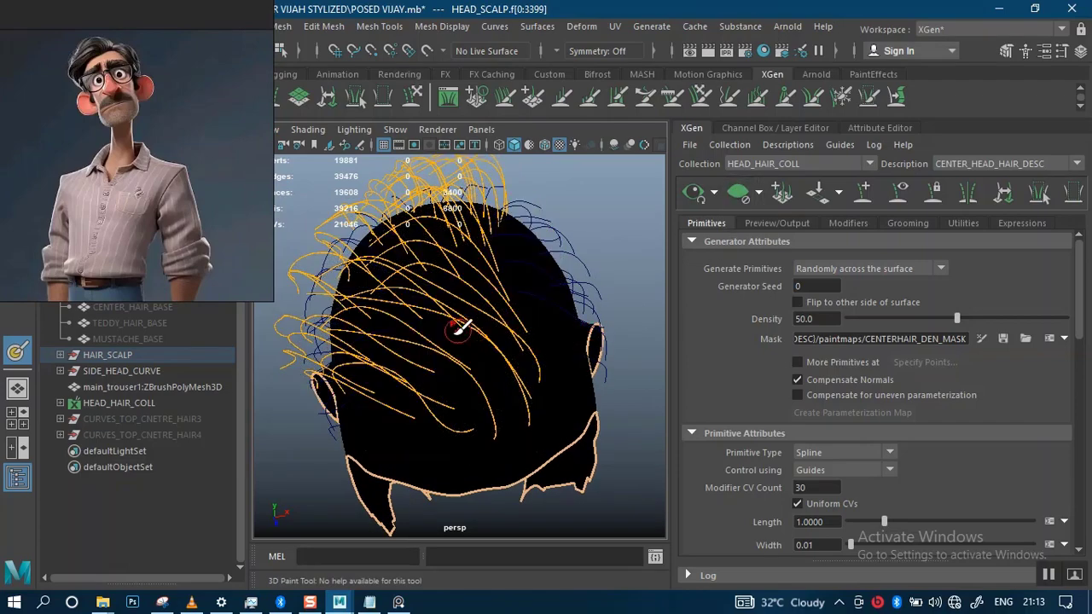
alt+drag(451, 324, 505, 345)
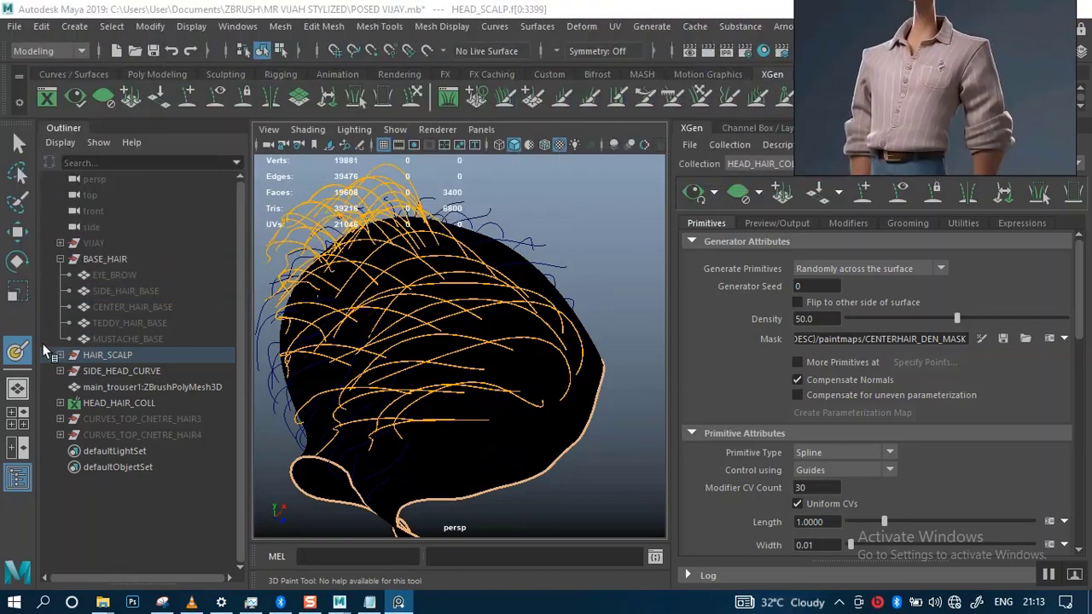
- Choose the solid round Artisan brush in the 3D Paint Tool's settings
double_click(18, 351)
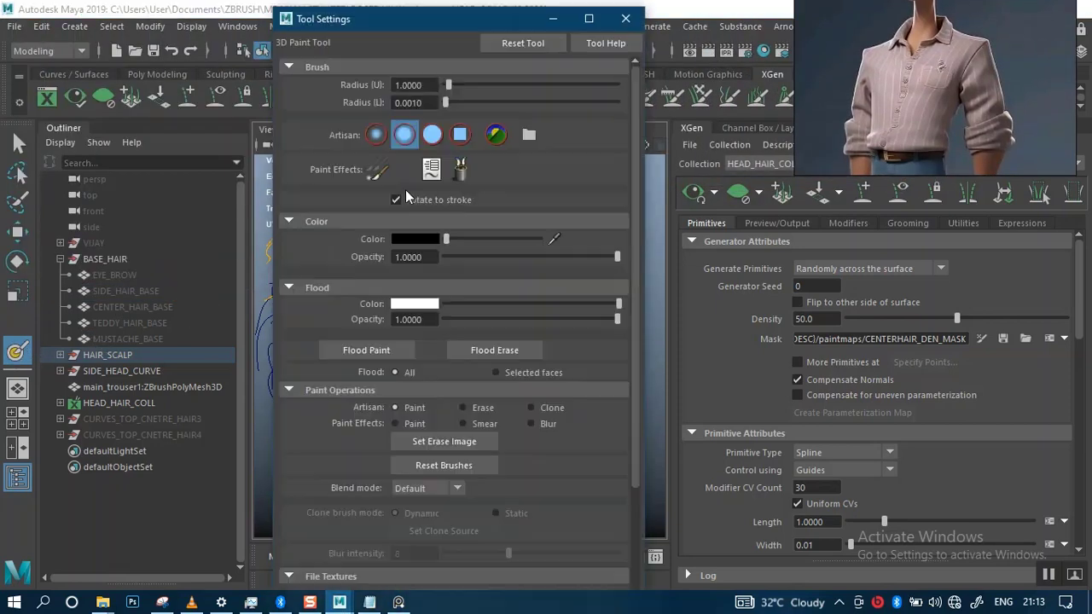
click(432, 136)
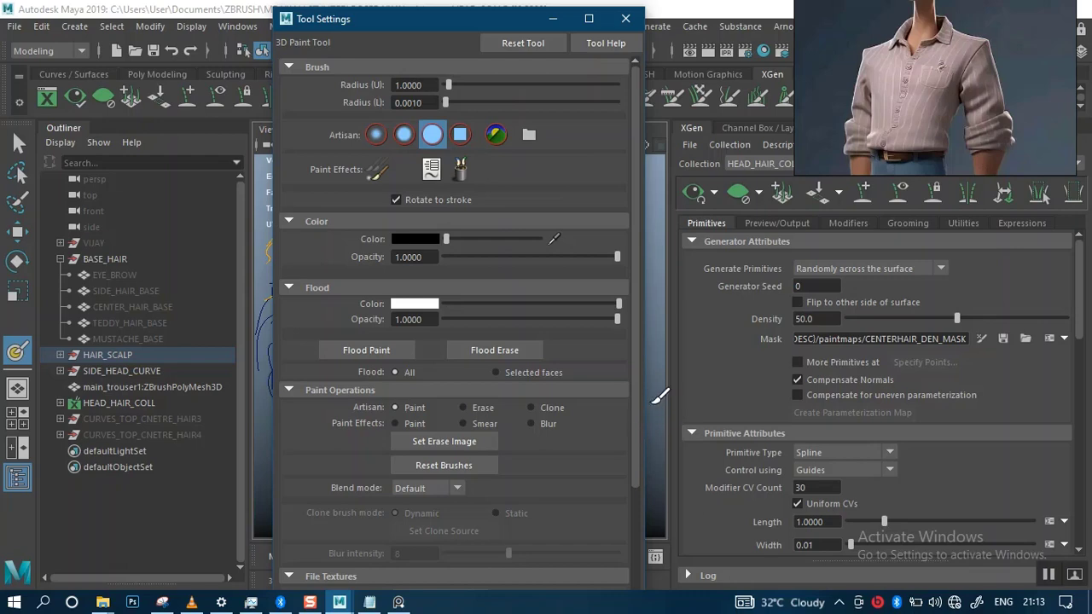
drag(632, 370, 628, 542)
click(552, 19)
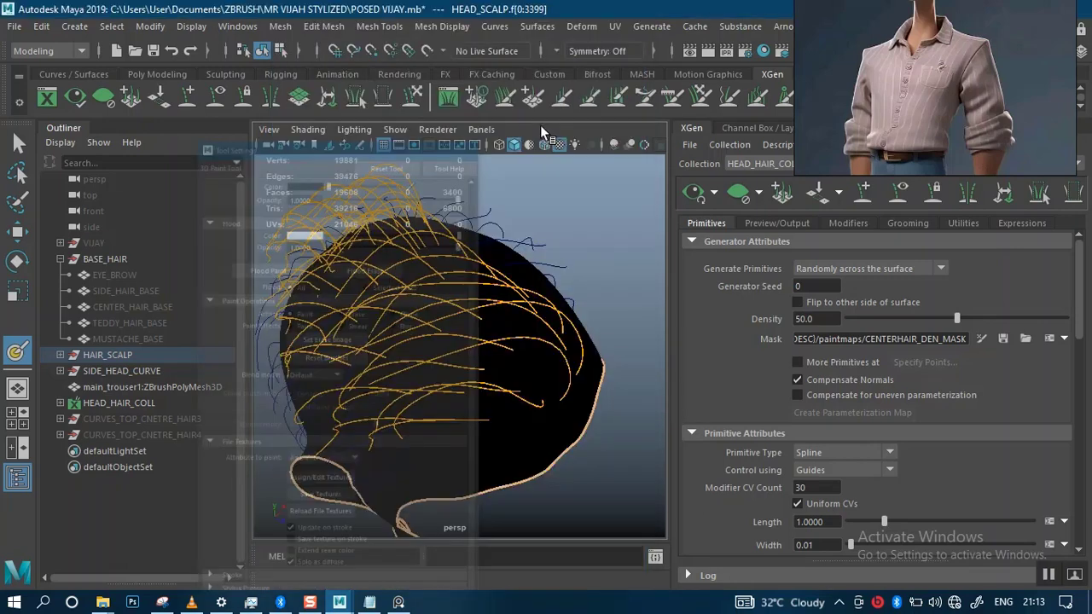
- Turn on textured display and reload the CENTERHAIR_DEN_MASK map as the attribute painted on the scalp
click(531, 315)
key(6)
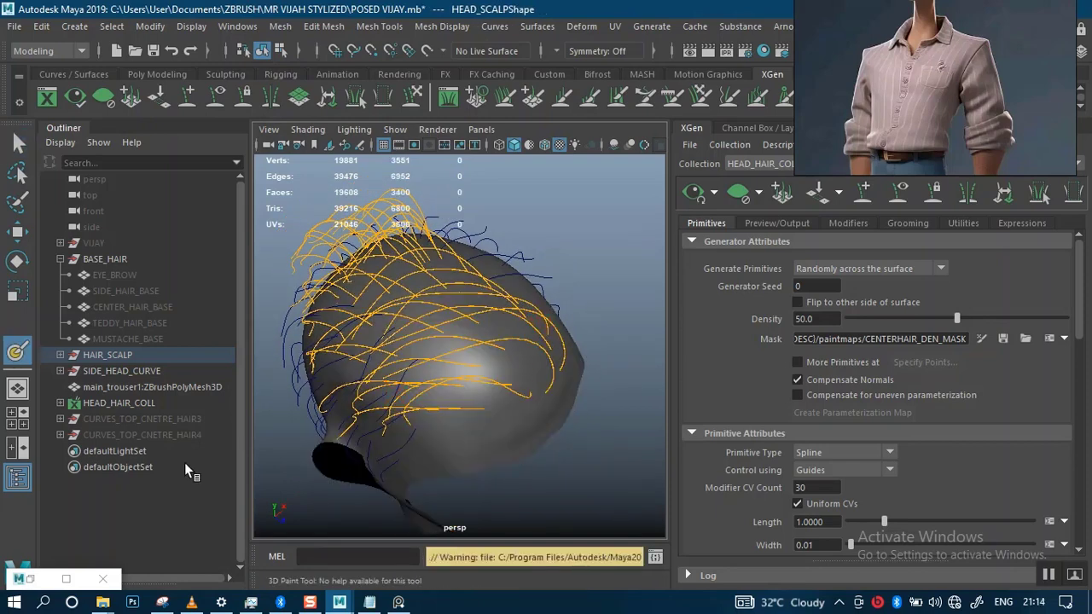
click(65, 578)
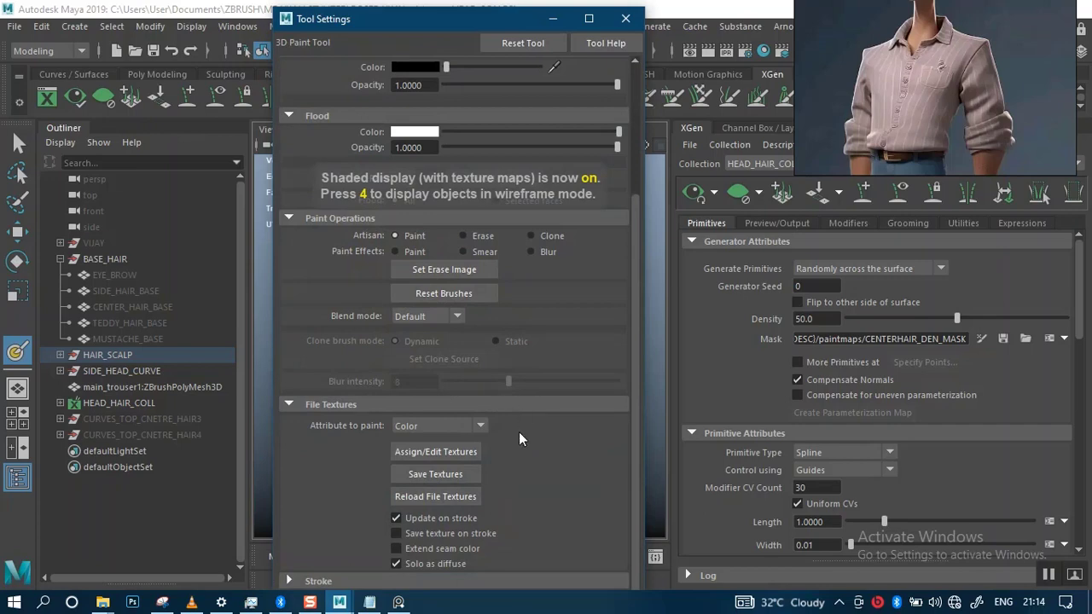
click(946, 347)
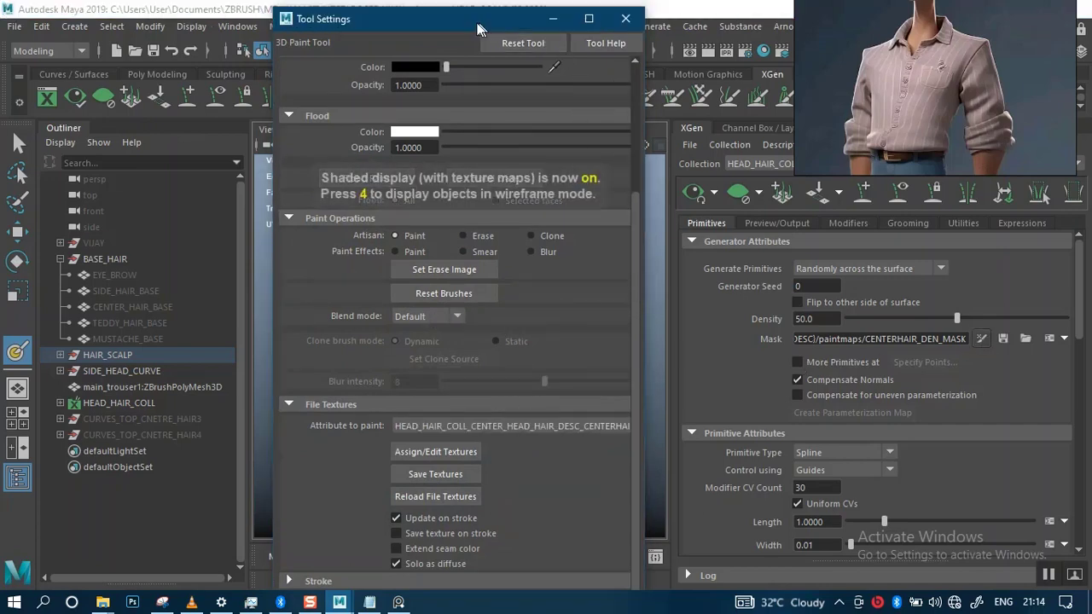
- Raise the file texture size to 4096 by 4096 and save the textures
drag(490, 25, 427, 19)
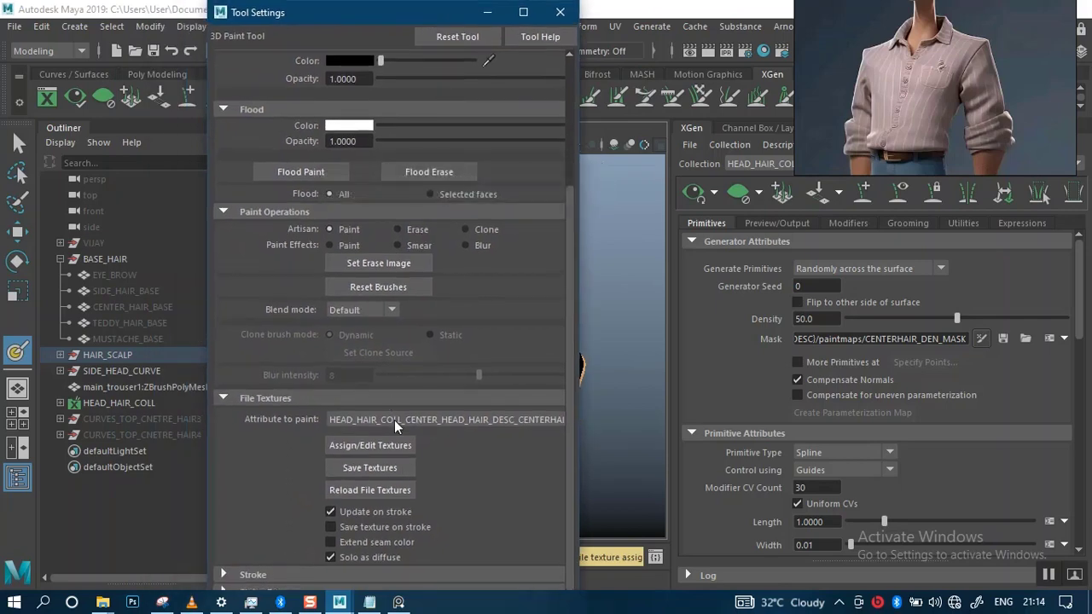
click(374, 446)
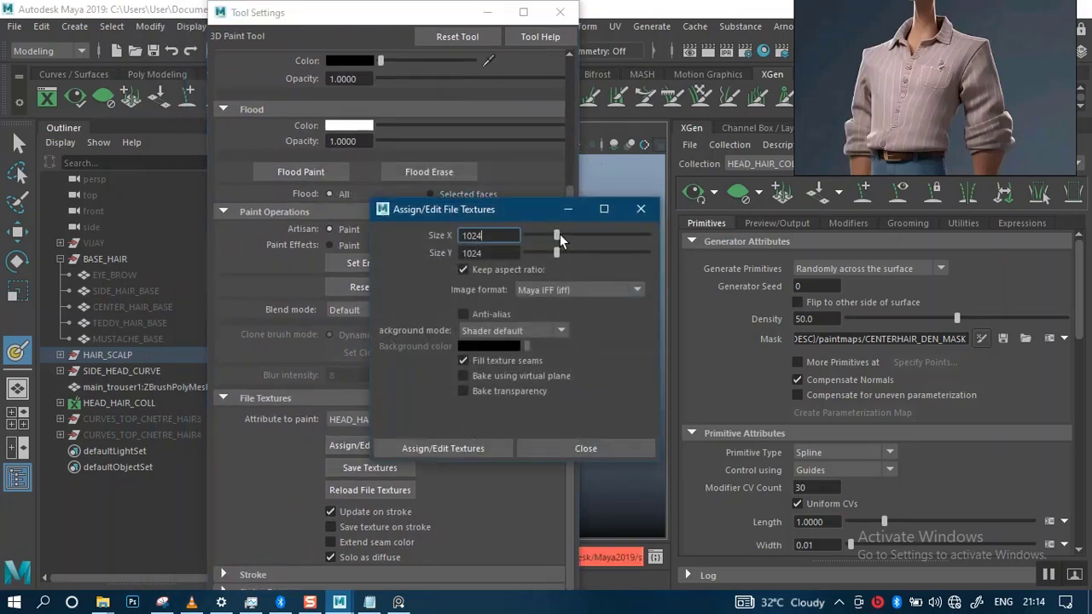
drag(556, 235, 637, 237)
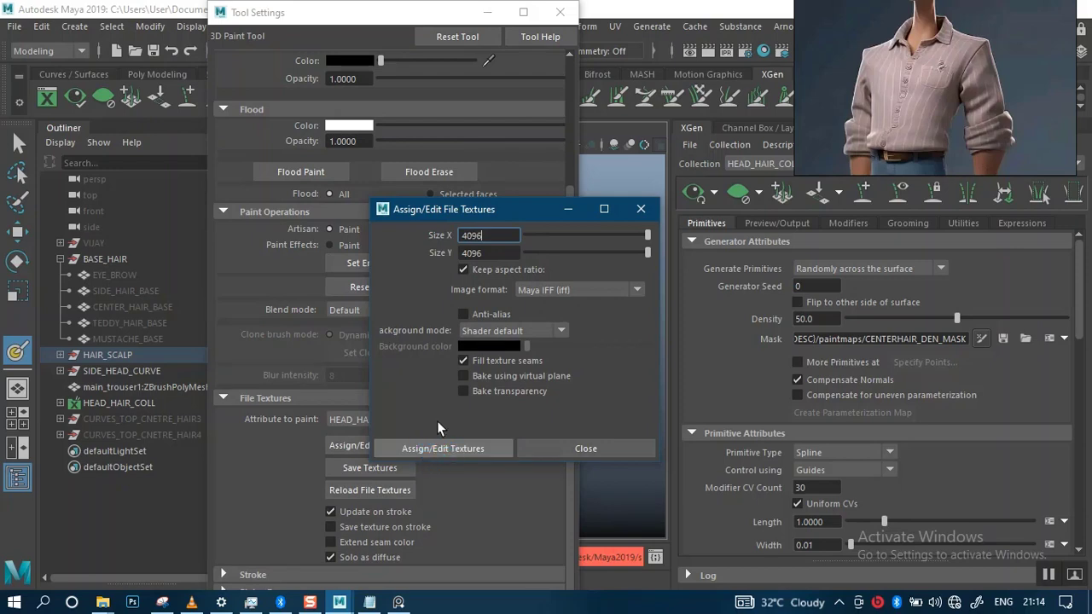
click(560, 447)
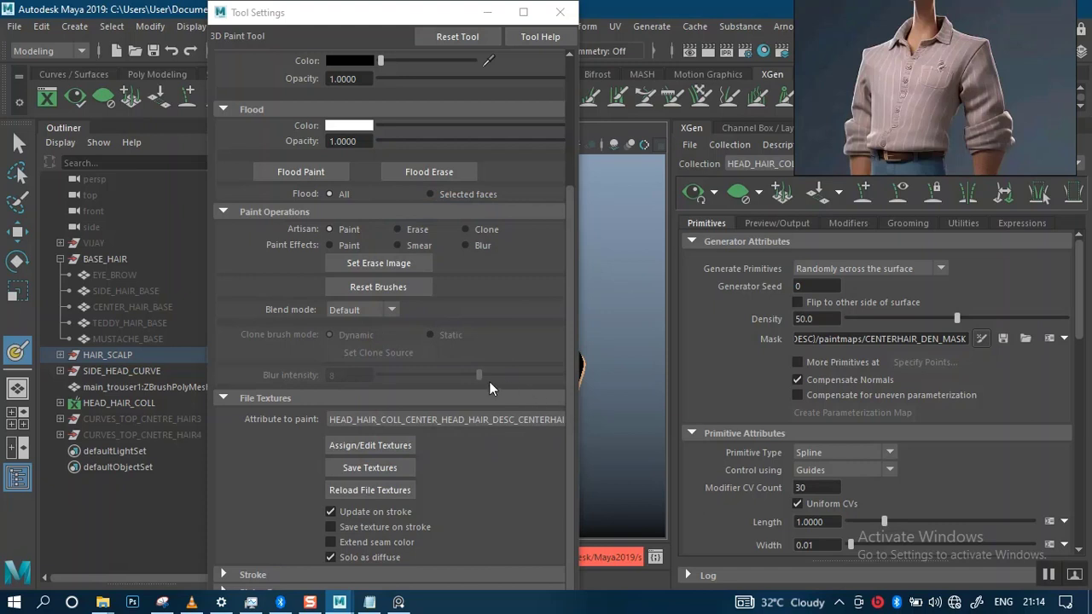
click(394, 466)
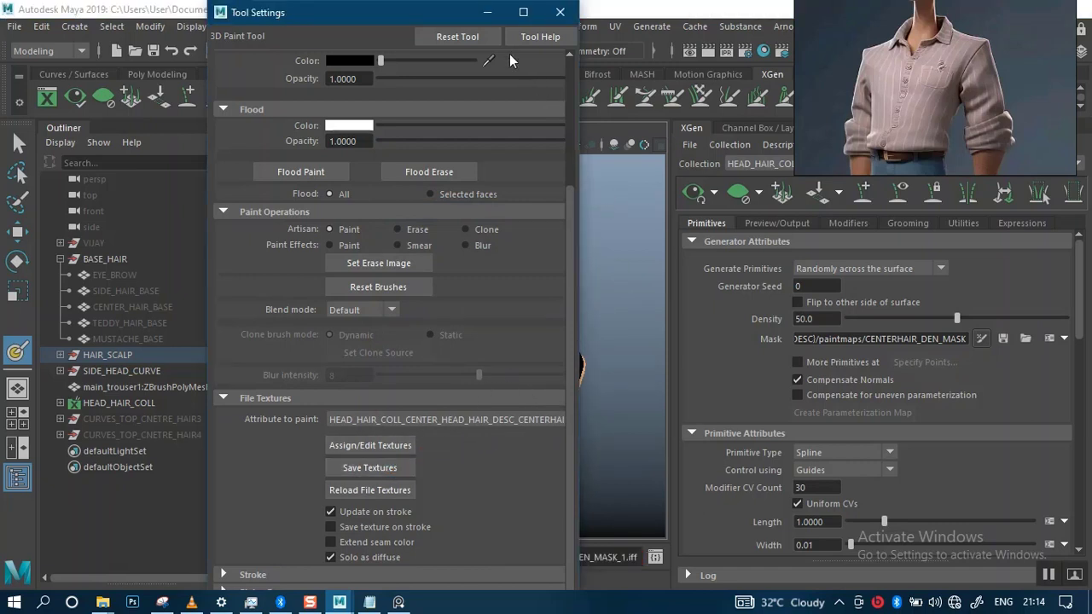
click(487, 12)
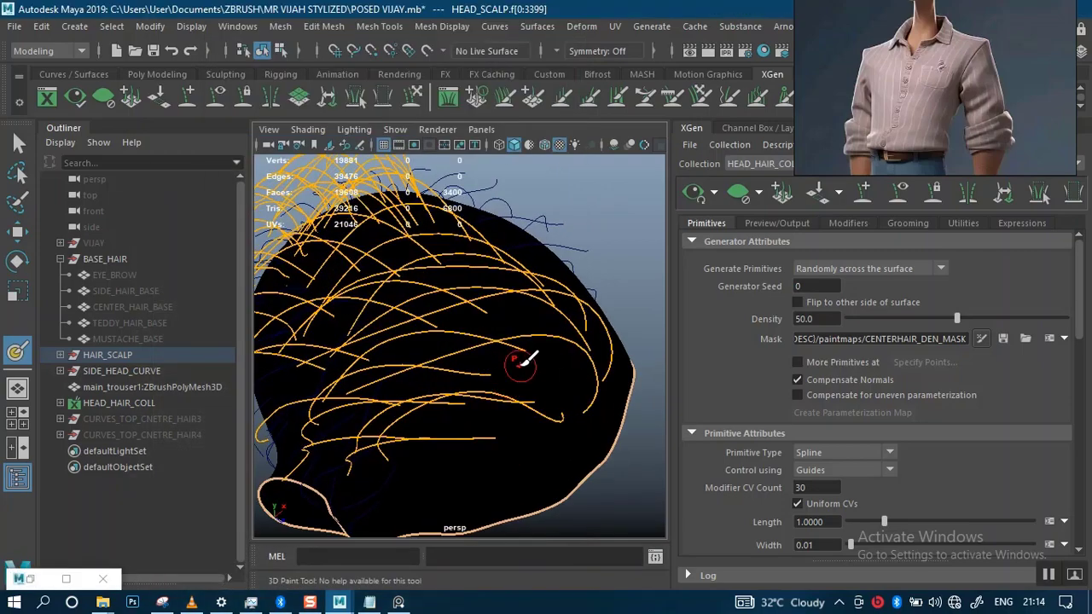
- Enlarge the 3D Paint Tool's upper brush radius to about 1.8 and set its paint color to white
alt+drag(522, 361, 487, 361)
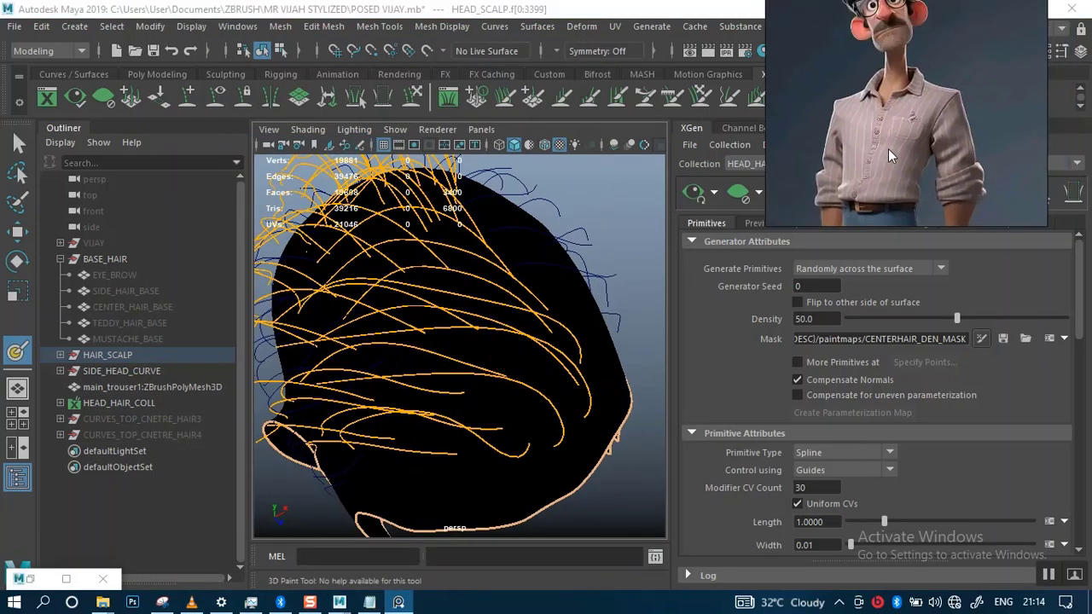
mouse_move(491, 413)
alt+mouse_down()
mouse_move(450, 385)
mouse_move(554, 331)
mouse_move(559, 361)
alt+mouse_up()
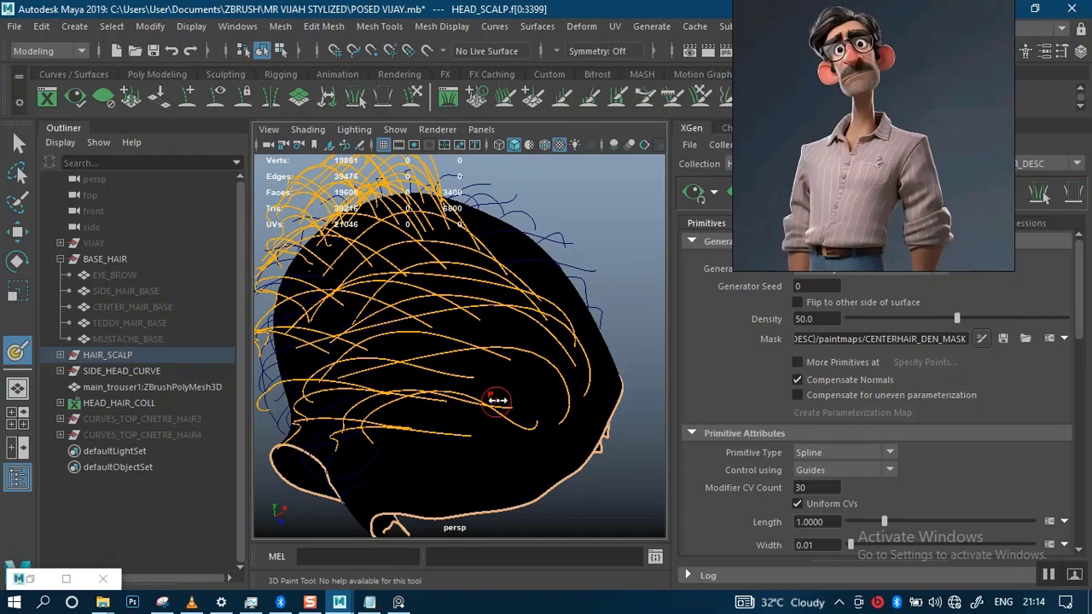
mouse_move(520, 366)
alt+mouse_down()
mouse_move(429, 381)
mouse_move(409, 348)
mouse_move(446, 349)
mouse_move(439, 336)
mouse_move(467, 335)
mouse_move(492, 365)
mouse_move(519, 316)
mouse_move(463, 322)
mouse_move(463, 341)
mouse_move(539, 311)
mouse_move(446, 312)
mouse_move(438, 358)
mouse_move(366, 331)
alt+mouse_up()
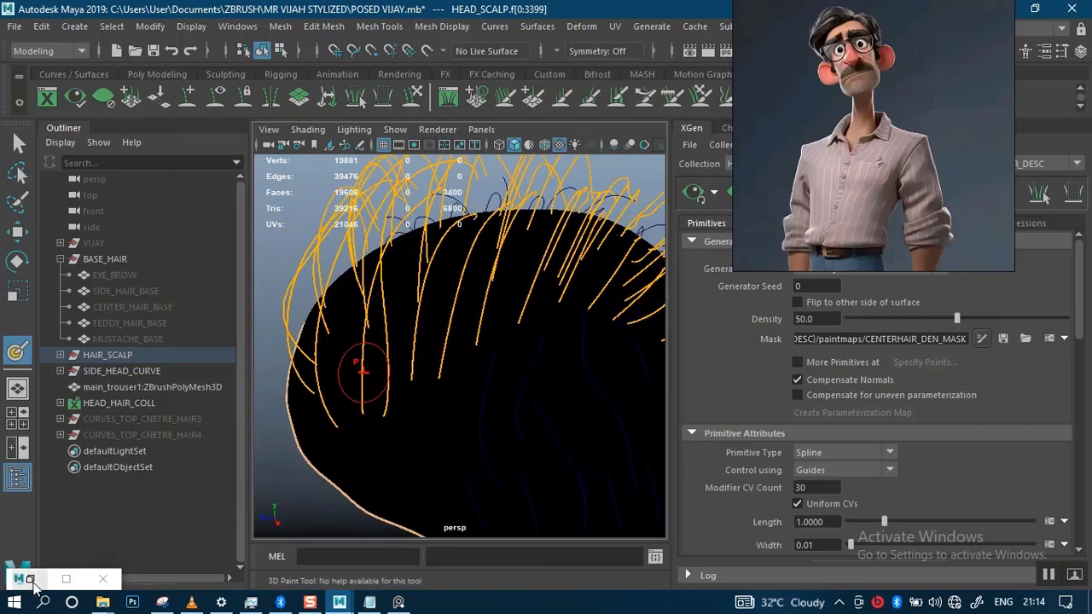
click(66, 578)
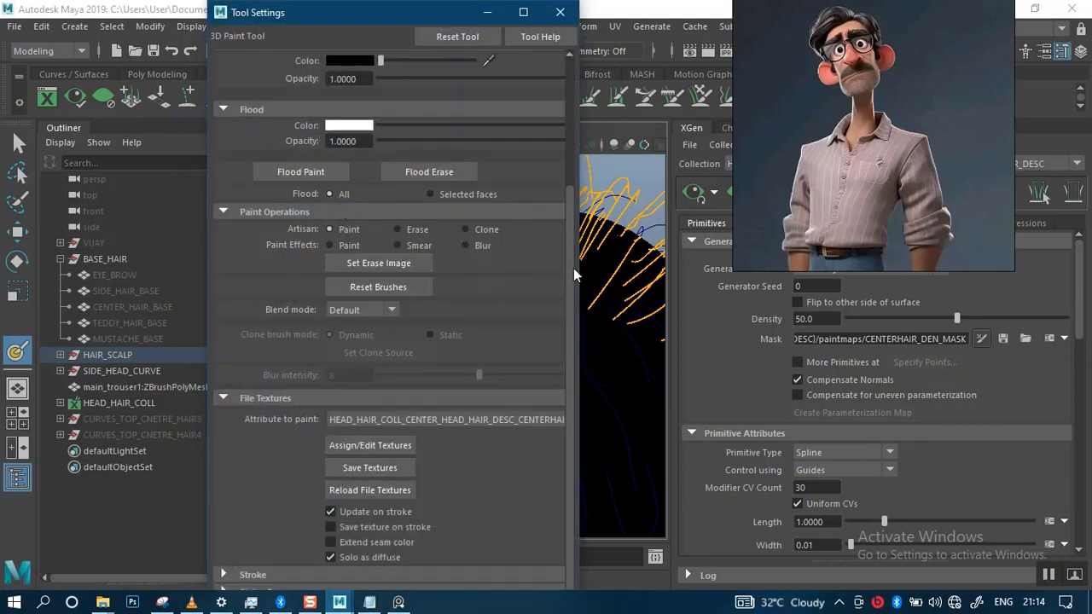
drag(573, 268, 565, 126)
drag(388, 225, 490, 230)
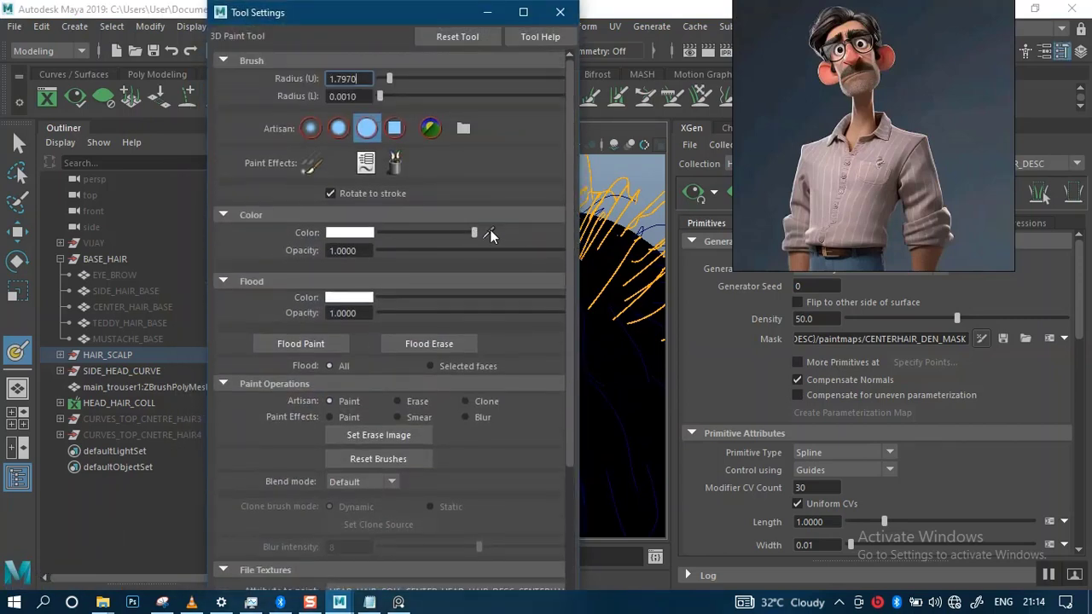
click(487, 12)
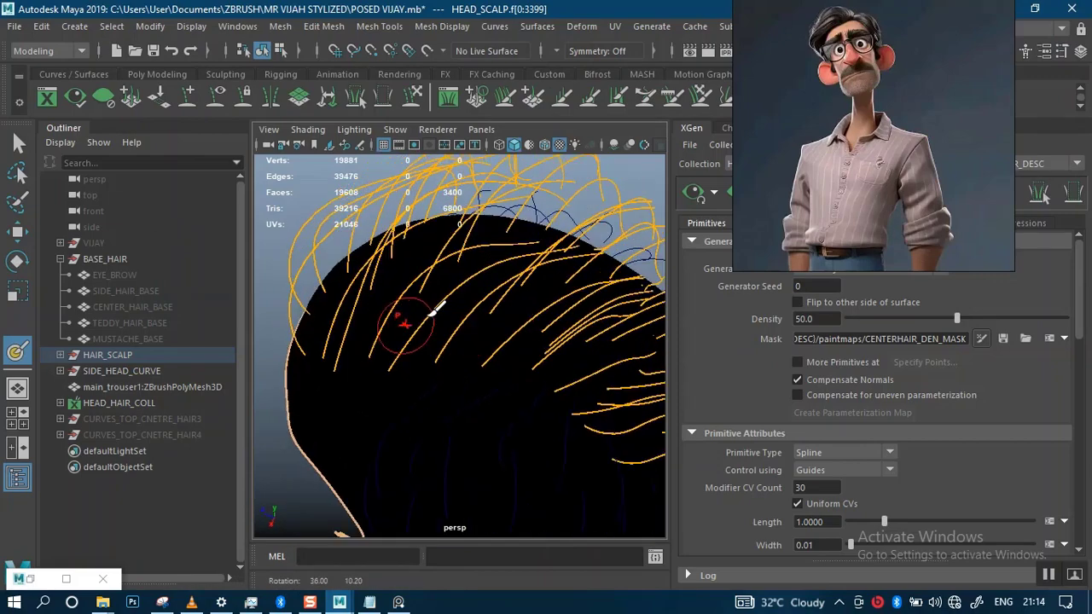
mouse_move(408, 317)
alt+mouse_down()
mouse_move(390, 312)
mouse_move(420, 299)
mouse_move(414, 324)
alt+mouse_up()
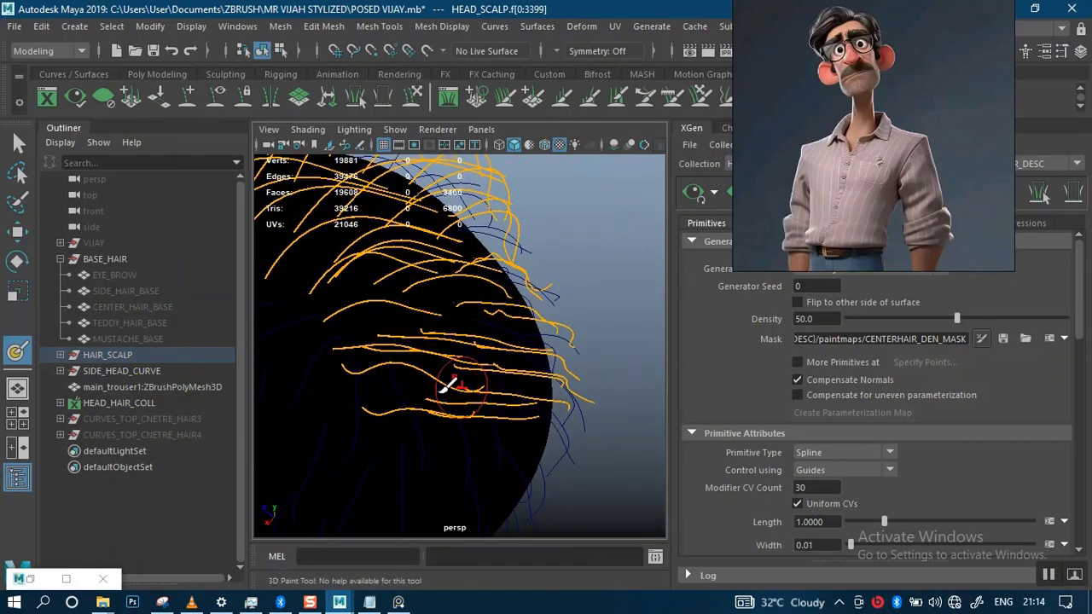
- Paint a white band on the scalp along the outer boundary of the center hair region, following the guide roots around the head
mouse_move(452, 397)
mouse_down()
mouse_move(371, 375)
mouse_move(346, 328)
mouse_up()
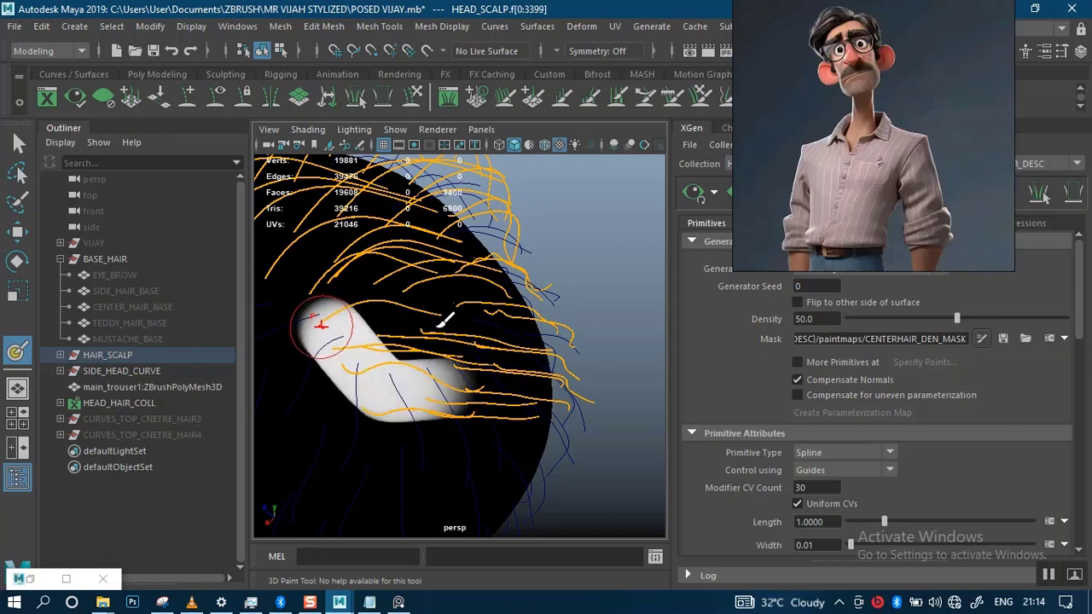
mouse_move(438, 312)
alt+mouse_down()
mouse_move(459, 329)
mouse_move(546, 322)
mouse_move(331, 369)
mouse_move(302, 319)
alt+mouse_up()
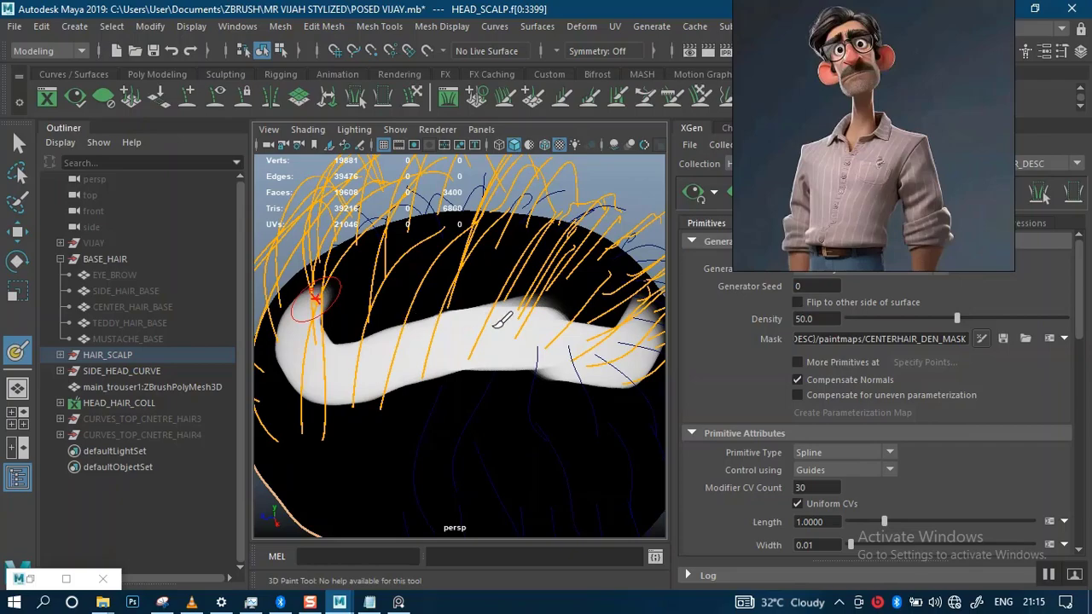
mouse_move(537, 312)
alt+mouse_down()
mouse_move(495, 290)
mouse_move(520, 285)
mouse_move(528, 356)
mouse_move(487, 312)
mouse_move(500, 316)
mouse_move(434, 324)
mouse_move(463, 316)
alt+mouse_up()
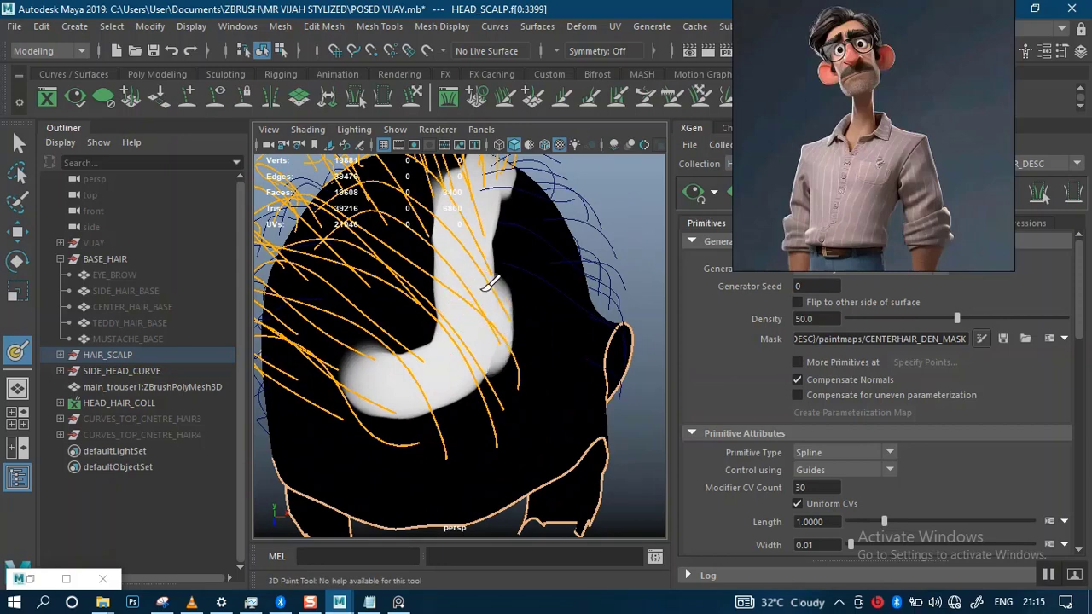
mouse_move(490, 286)
mouse_down()
mouse_move(501, 193)
mouse_move(512, 189)
mouse_up()
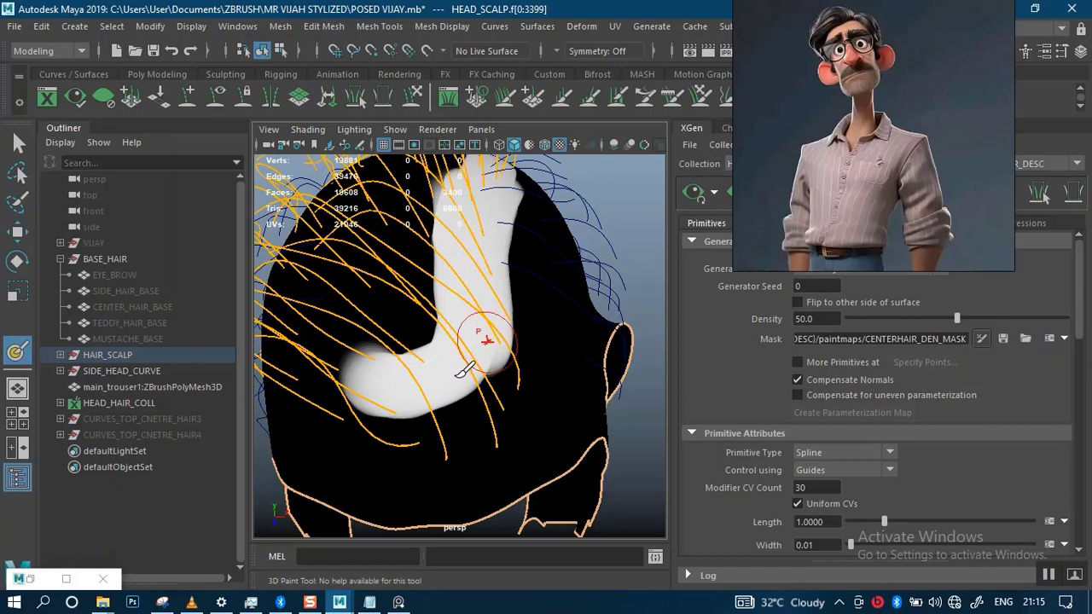
mouse_move(465, 369)
mouse_down()
mouse_move(373, 380)
mouse_move(317, 368)
mouse_move(286, 346)
mouse_move(299, 337)
mouse_up()
mouse_move(481, 311)
alt+mouse_down()
mouse_move(464, 312)
mouse_move(526, 307)
alt+mouse_up()
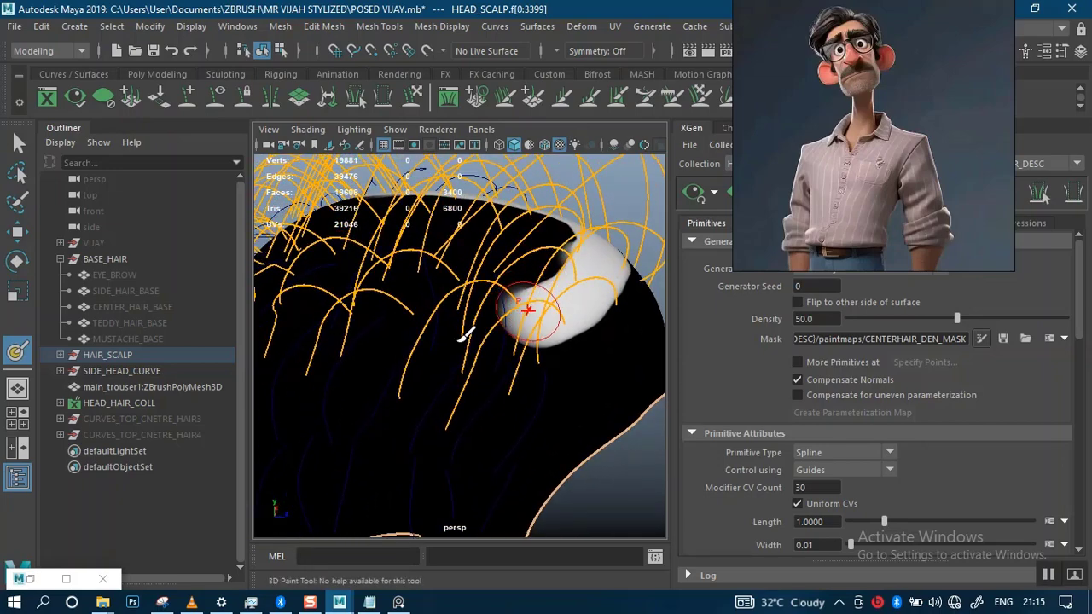
- Close the white outline at the back of the scalp and fill the remaining black area inside it with white
mouse_move(428, 339)
mouse_down()
mouse_move(362, 333)
mouse_move(439, 362)
mouse_move(518, 327)
mouse_move(544, 299)
mouse_move(475, 316)
mouse_move(513, 322)
mouse_move(507, 304)
mouse_move(517, 317)
mouse_move(456, 343)
mouse_move(375, 345)
mouse_move(302, 328)
mouse_move(318, 277)
mouse_move(356, 309)
mouse_move(490, 298)
mouse_move(584, 246)
mouse_move(525, 311)
mouse_move(568, 293)
mouse_move(367, 285)
mouse_move(350, 247)
mouse_move(383, 209)
mouse_move(470, 230)
mouse_up()
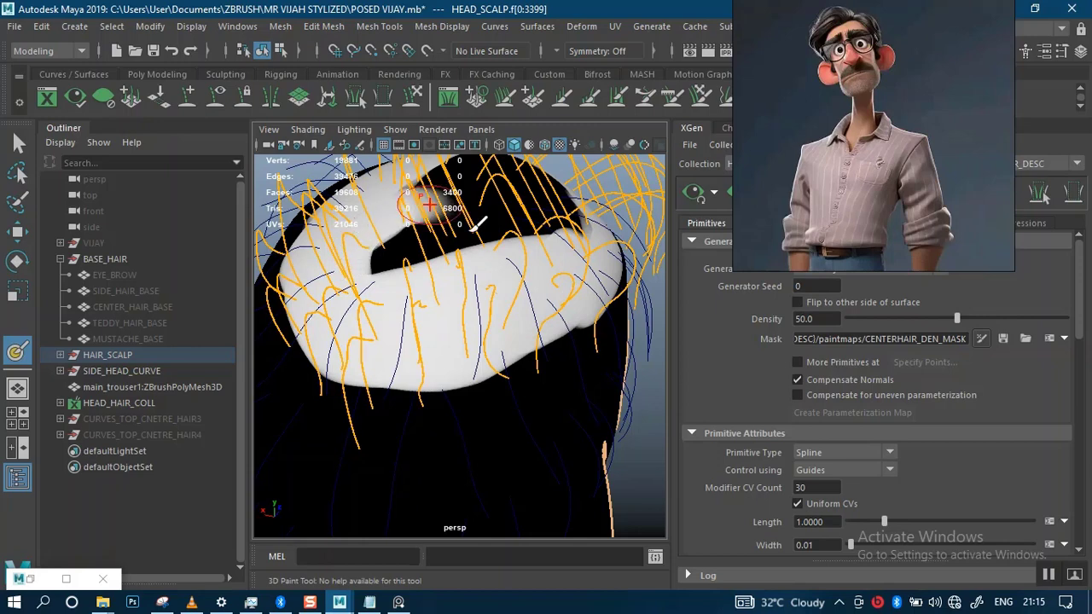
mouse_move(460, 284)
alt+mouse_down()
mouse_move(463, 305)
mouse_move(451, 287)
mouse_move(434, 317)
mouse_move(502, 241)
mouse_move(562, 226)
mouse_move(550, 324)
mouse_move(473, 376)
mouse_move(341, 401)
mouse_move(348, 381)
mouse_move(546, 253)
alt+mouse_up()
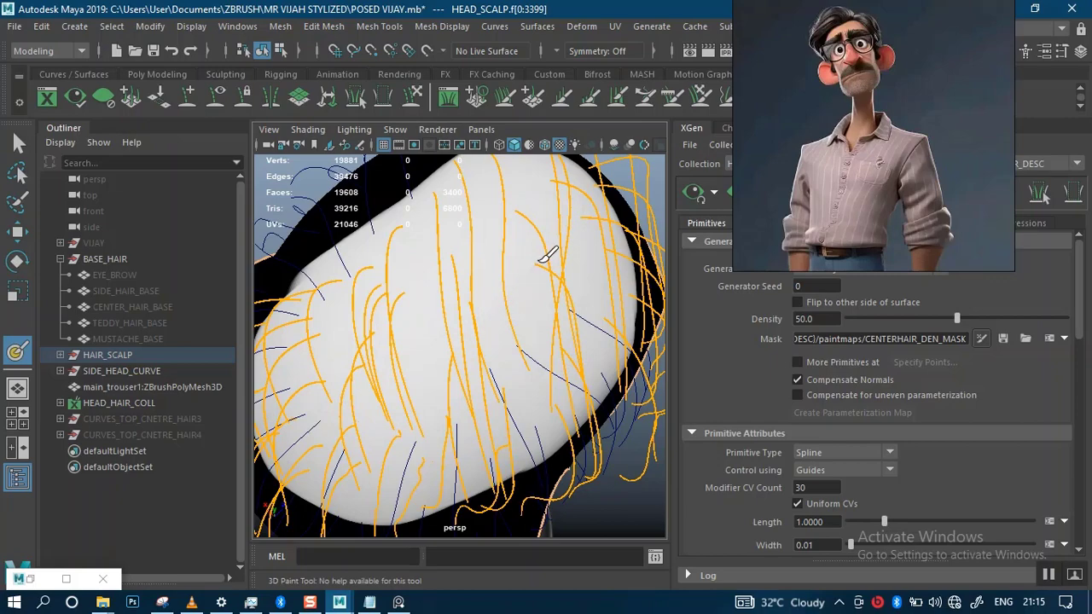
mouse_move(456, 324)
alt+mouse_down()
mouse_move(415, 292)
mouse_move(456, 312)
mouse_move(525, 316)
mouse_move(385, 349)
mouse_move(500, 322)
mouse_move(456, 317)
mouse_move(498, 318)
mouse_move(487, 316)
mouse_move(495, 338)
mouse_move(508, 299)
mouse_move(491, 334)
mouse_move(577, 327)
alt+mouse_up()
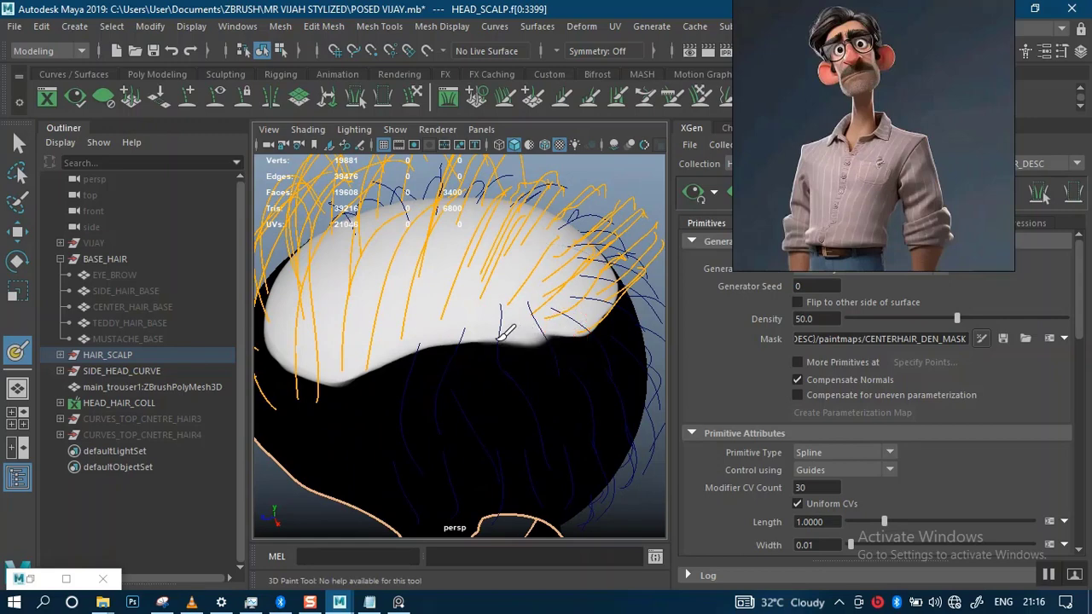
- Touch up the side and back edges of the white mask area so its border runs smoothly beneath the guides
drag(505, 332, 352, 368)
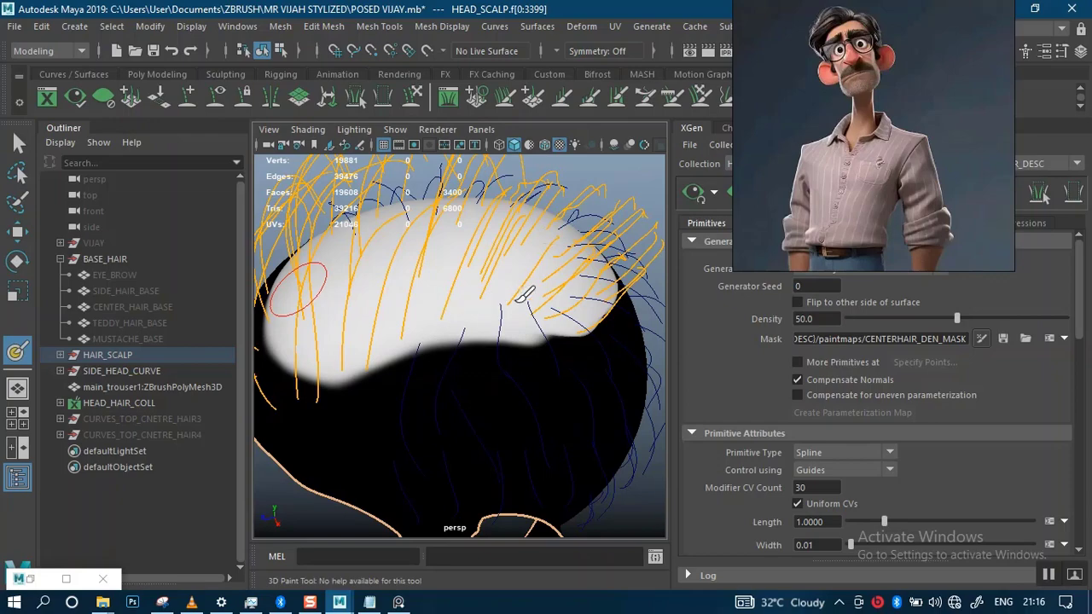
mouse_move(523, 294)
alt+mouse_down()
mouse_move(565, 298)
mouse_move(532, 361)
mouse_move(541, 336)
mouse_move(573, 335)
alt+mouse_up()
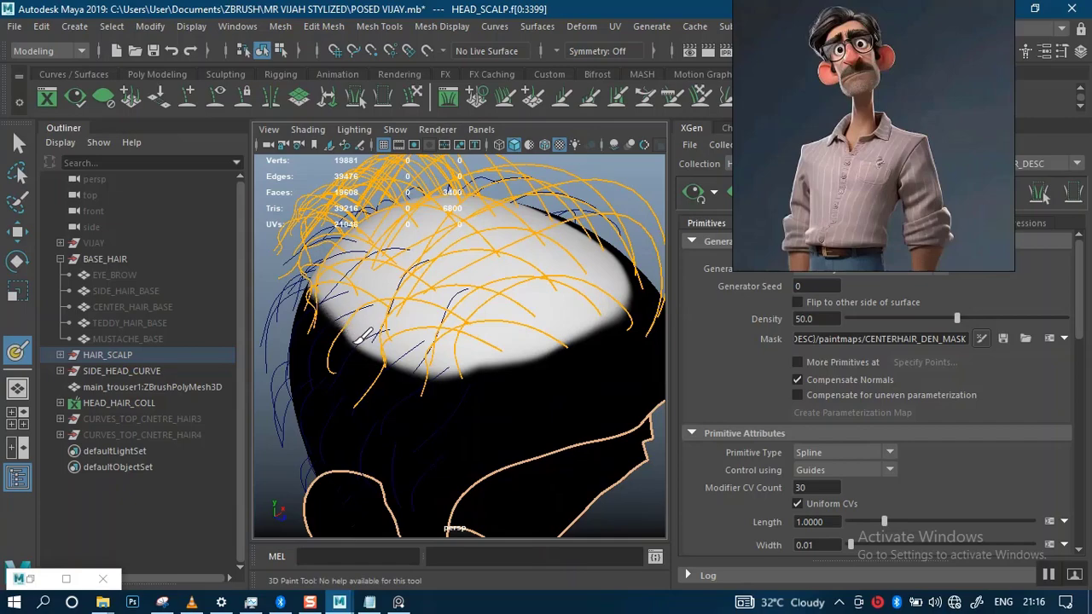
mouse_move(459, 298)
alt+mouse_down()
mouse_move(550, 298)
mouse_move(577, 244)
mouse_move(491, 337)
alt+mouse_up()
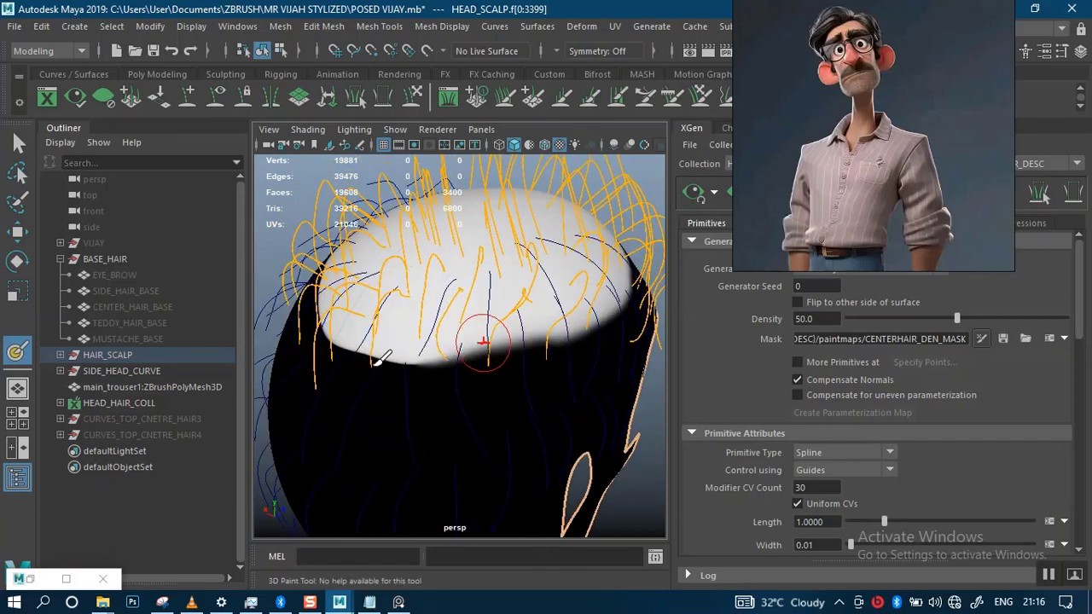
drag(380, 358, 364, 347)
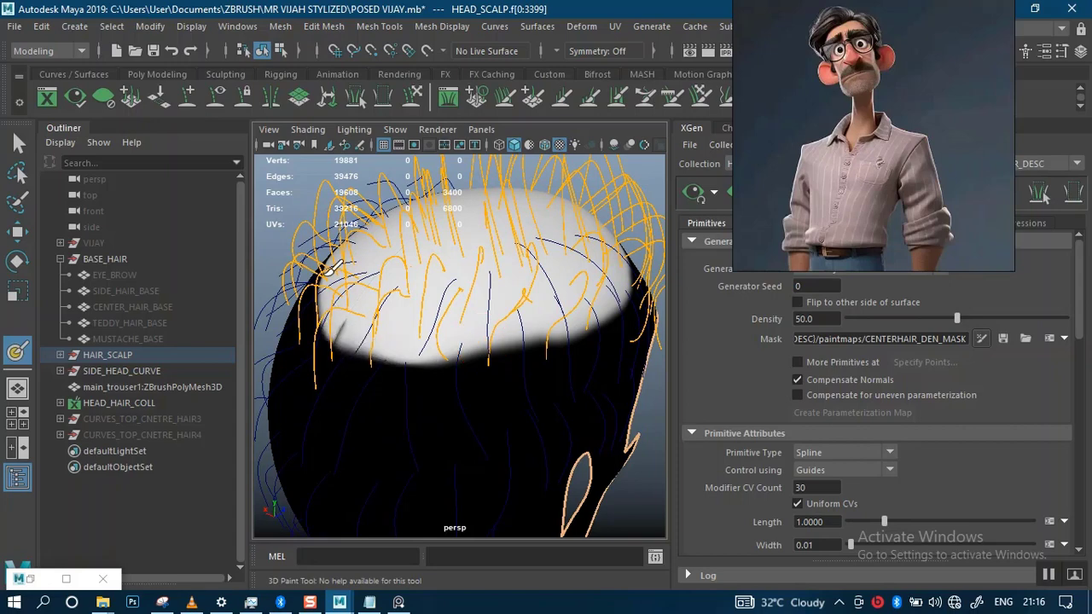
mouse_move(532, 305)
alt+mouse_down()
mouse_move(565, 305)
mouse_move(427, 312)
alt+mouse_up()
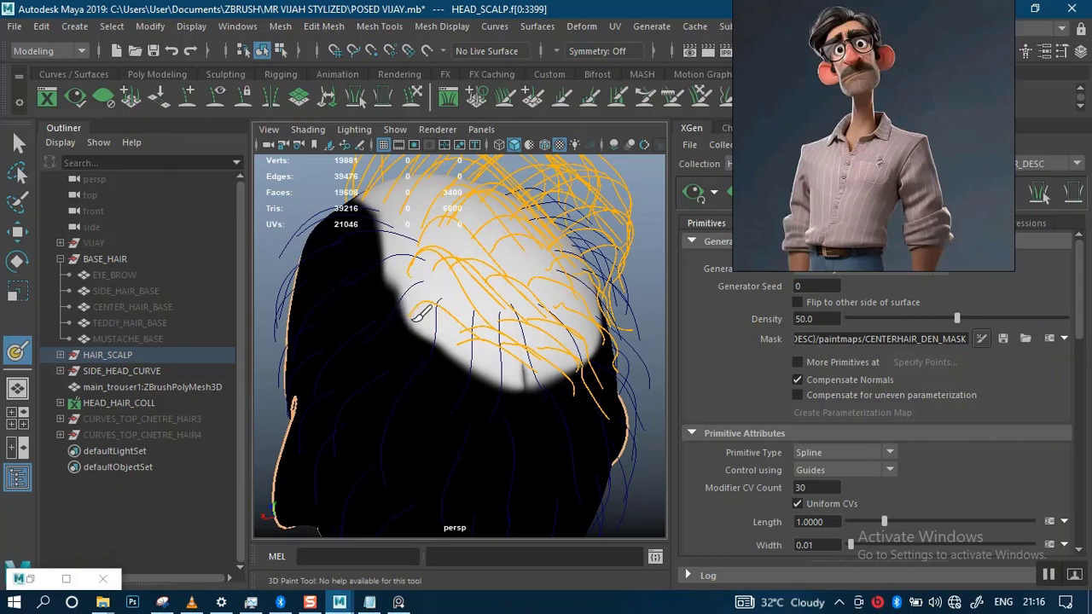
drag(426, 308, 470, 360)
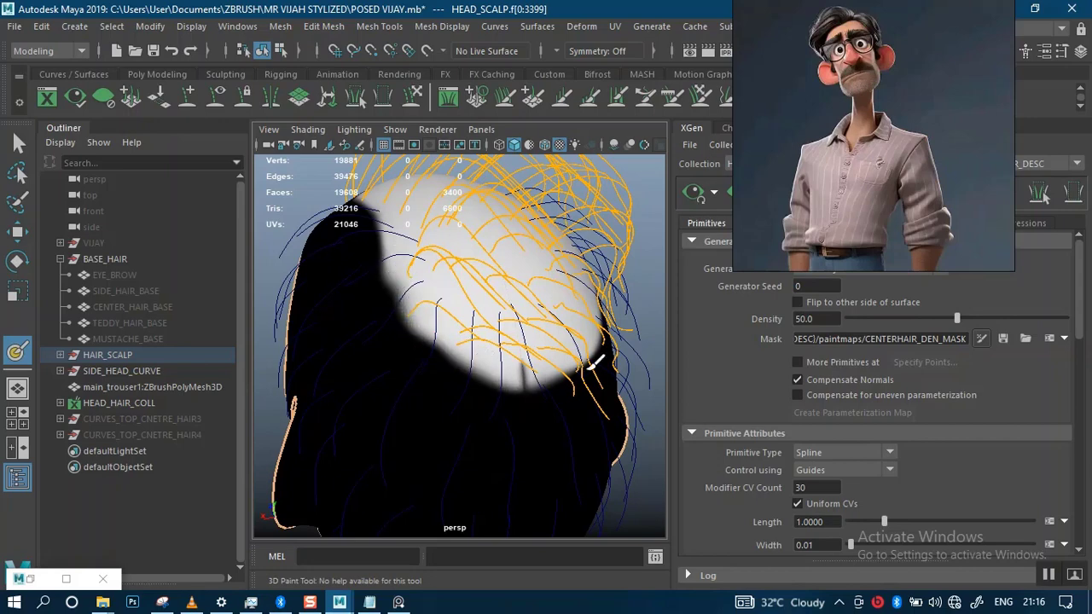
alt+drag(537, 344, 506, 377)
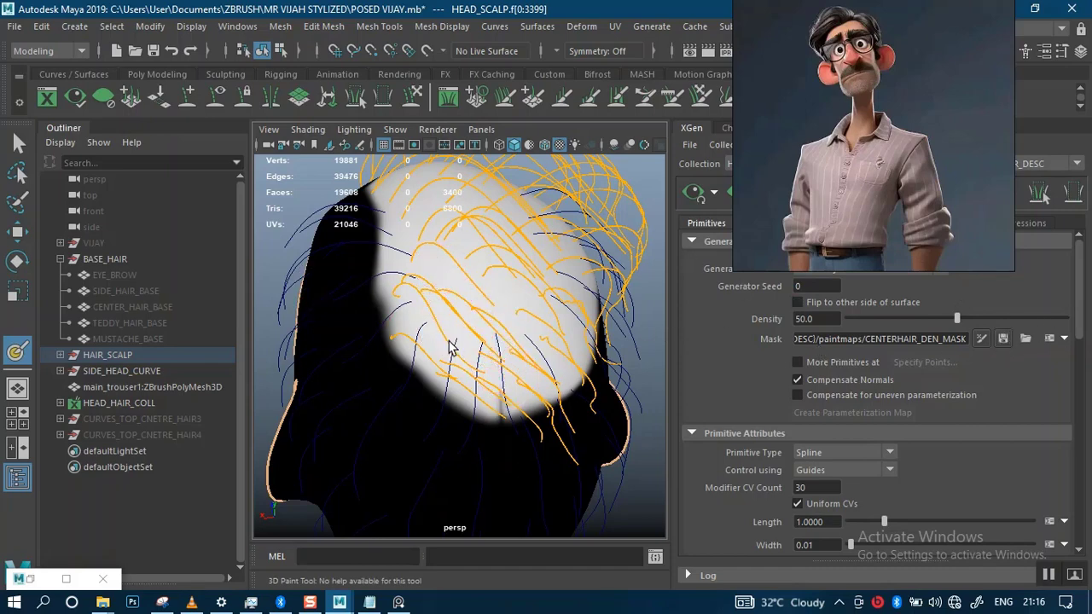
- Save the CENTERHAIR_DEN_MASK map in XGen, save the 3D Paint Tool's textures and return to the Select Tool
click(999, 341)
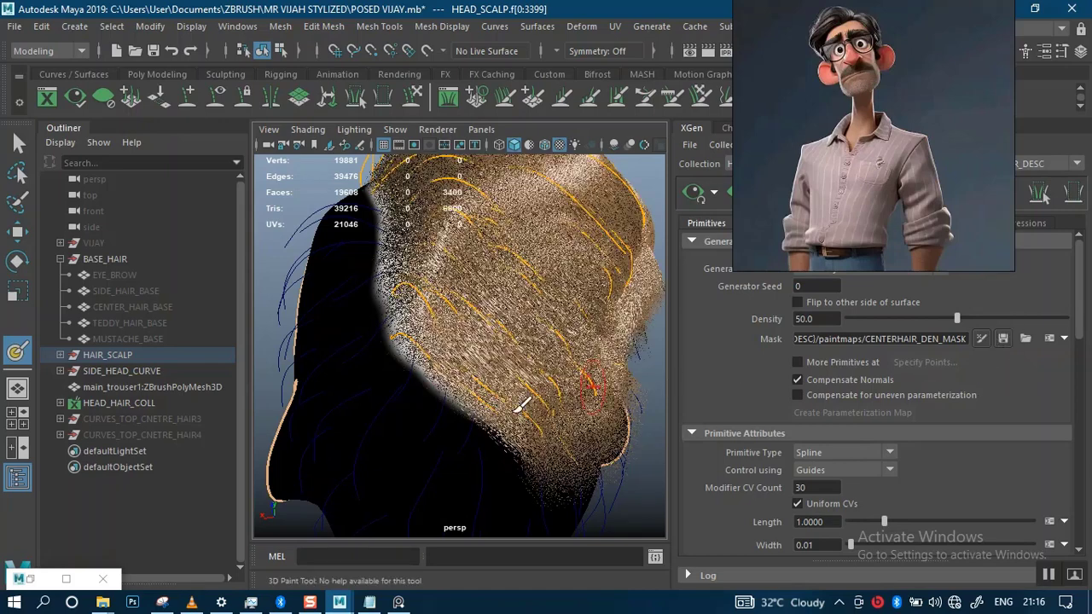
click(67, 578)
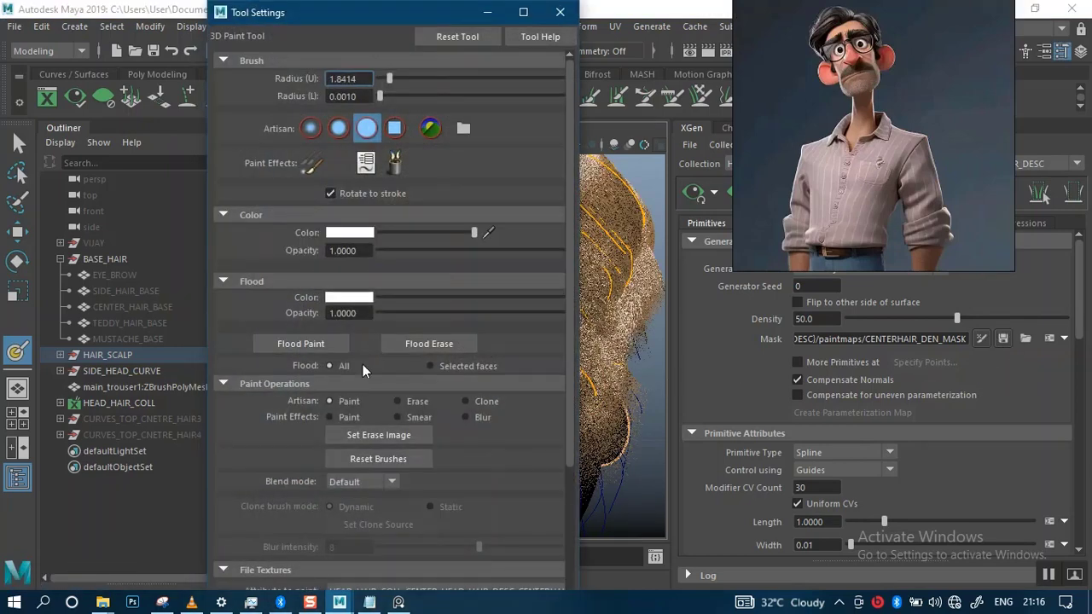
drag(570, 448, 568, 556)
click(368, 483)
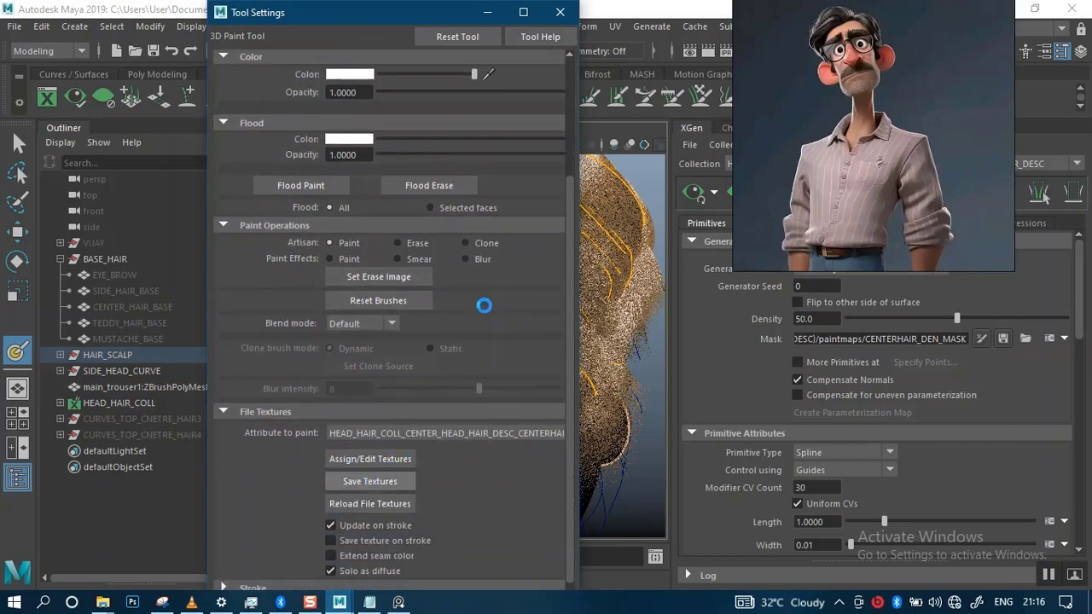
click(486, 13)
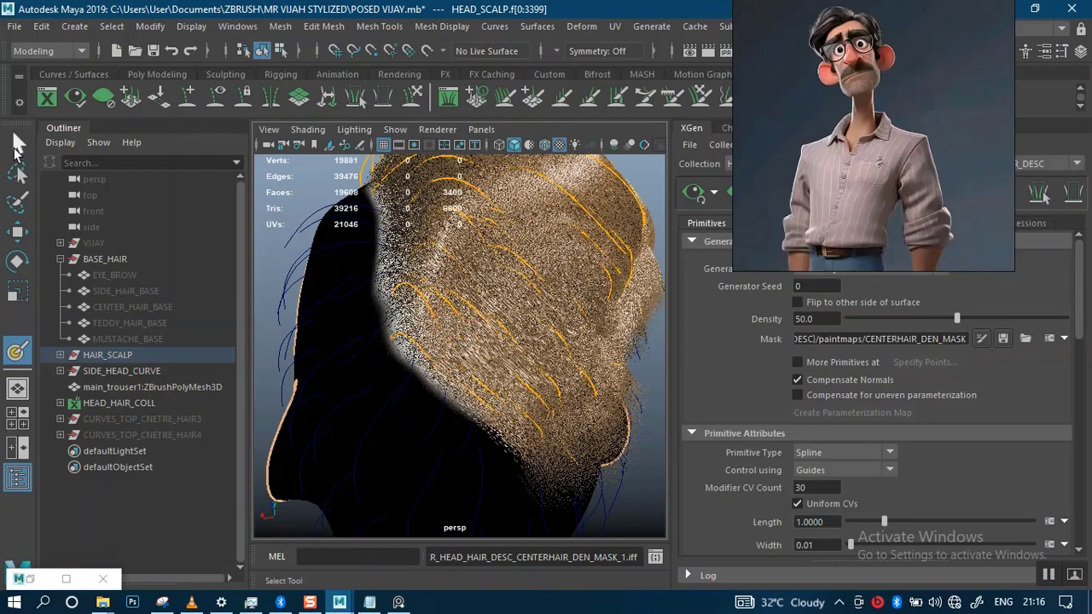
key(q)
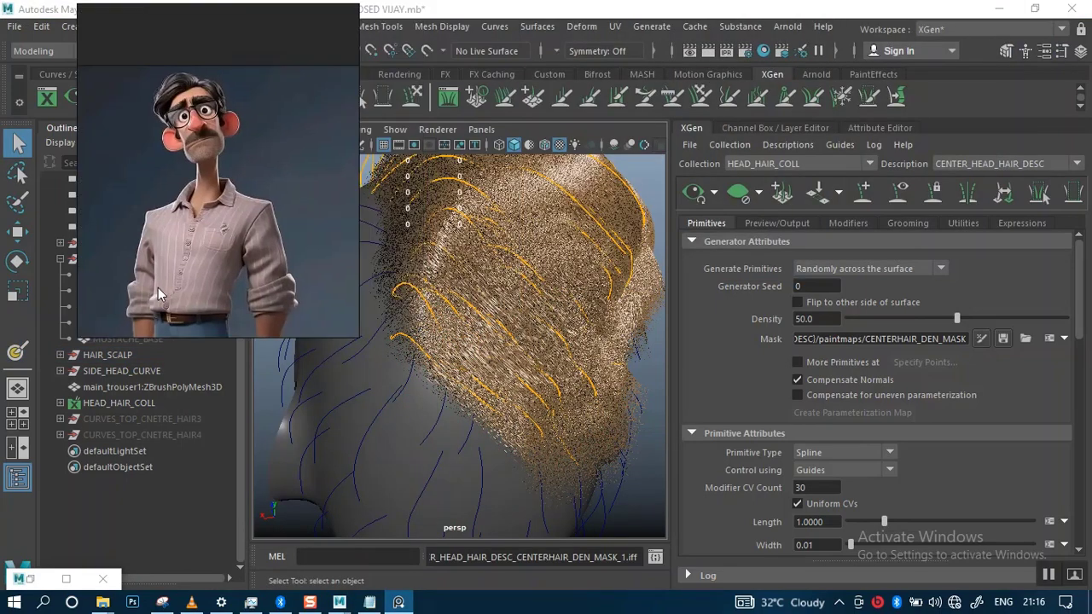
- Resume painting CENTERHAIR_DEN_MASK, extend the white area forward to the guide roots along the front hairline, and save the map
alt+drag(512, 336, 491, 346)
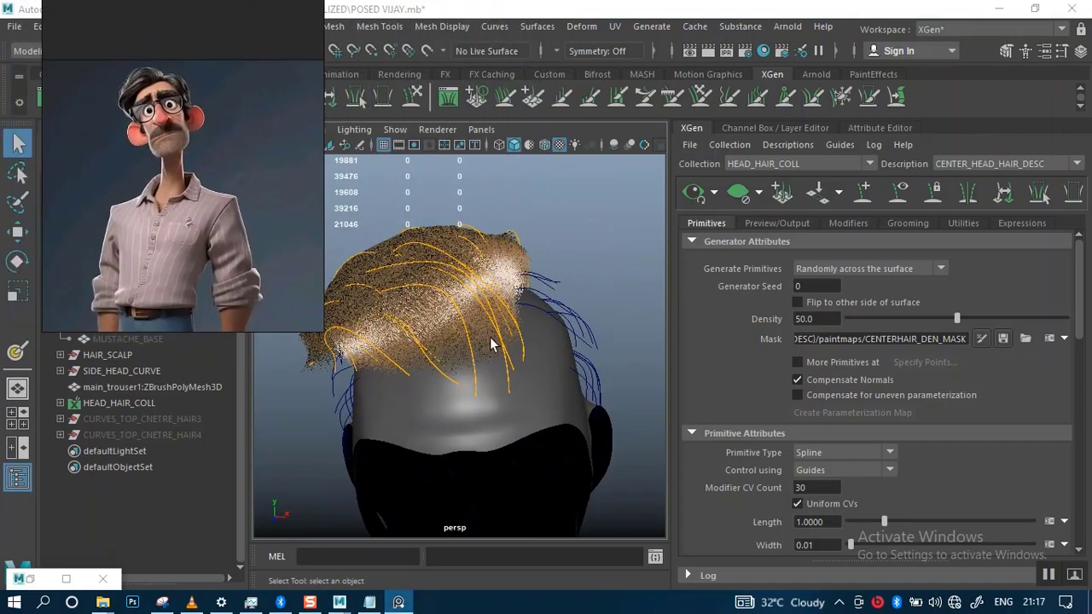
alt+drag(491, 345, 572, 360)
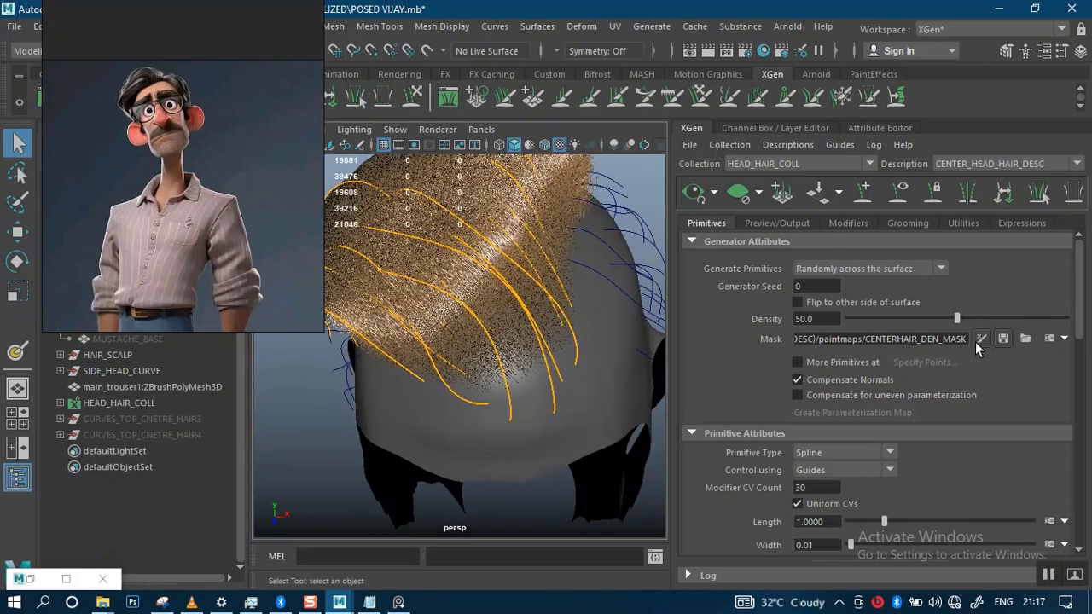
click(738, 193)
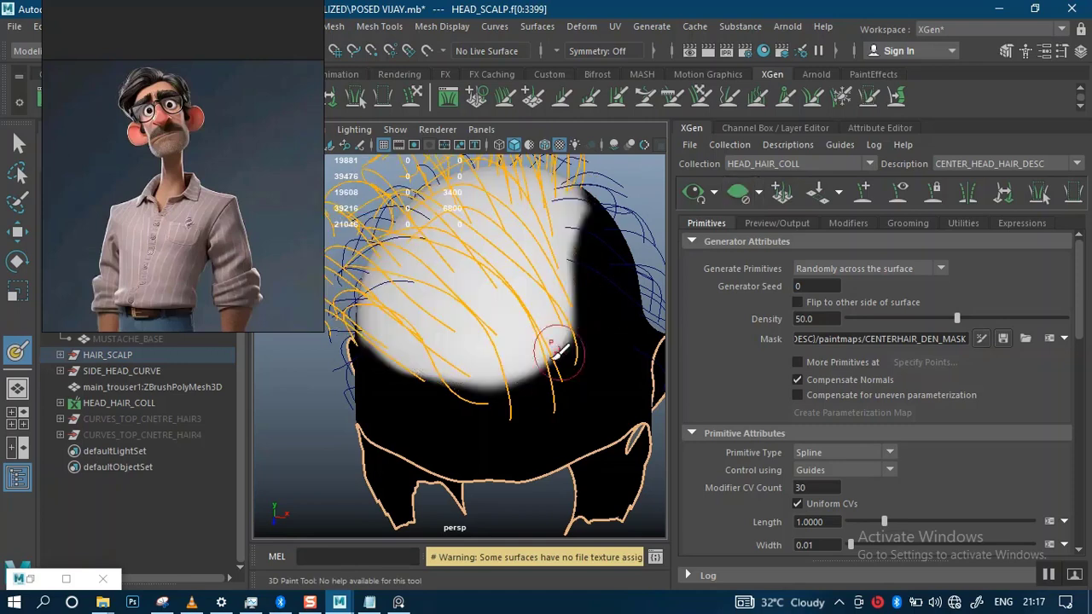
mouse_move(527, 343)
alt+mouse_down()
mouse_move(541, 370)
mouse_move(565, 378)
alt+mouse_up()
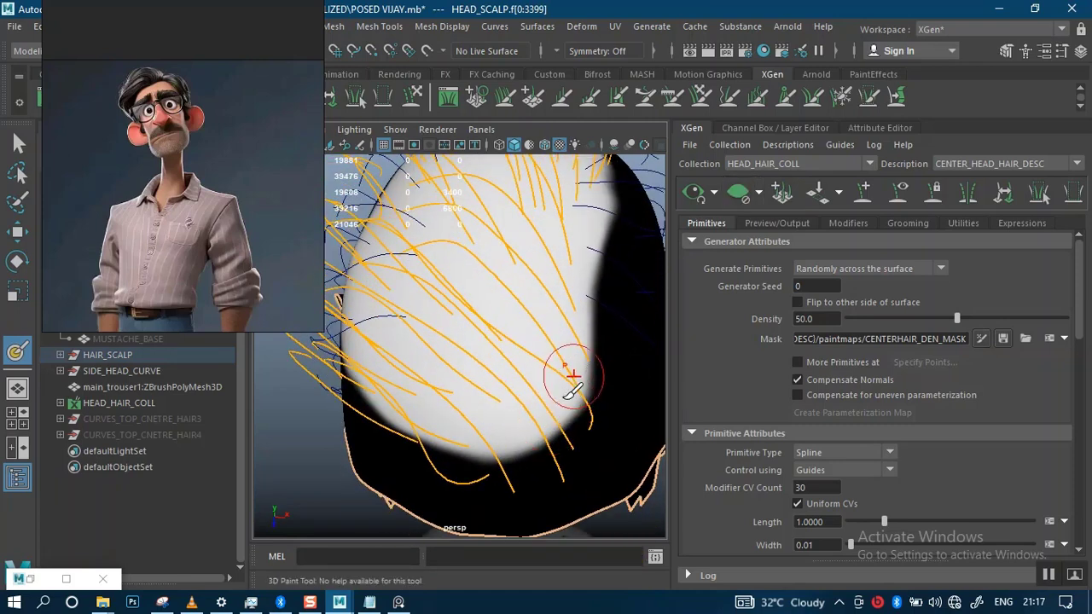
mouse_move(550, 437)
mouse_down()
mouse_move(519, 450)
mouse_move(459, 448)
mouse_move(390, 397)
mouse_up()
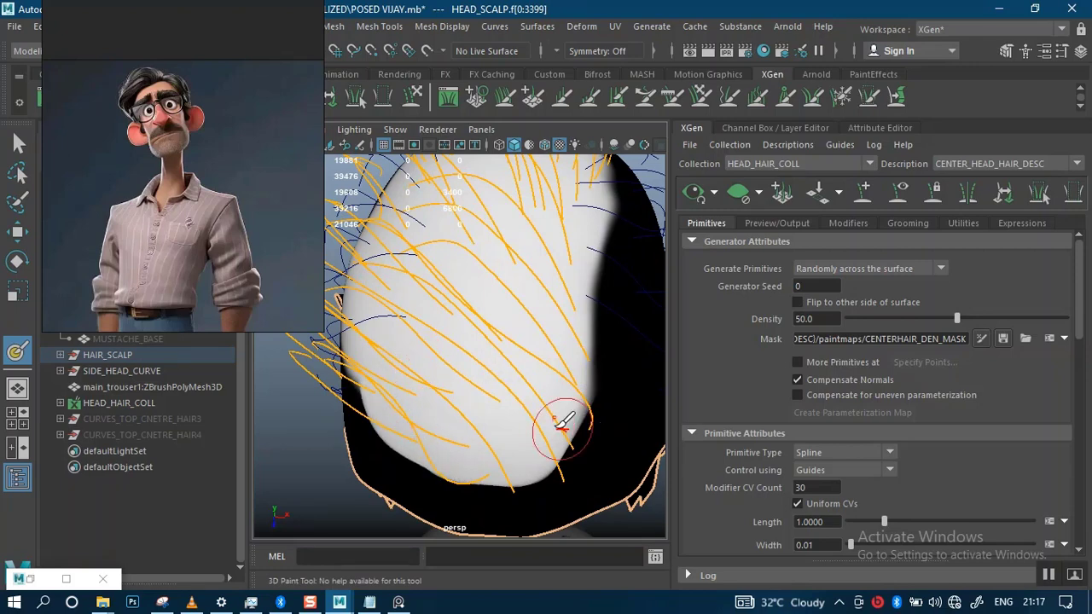
mouse_move(555, 419)
alt+mouse_down()
mouse_move(526, 349)
mouse_move(566, 324)
alt+mouse_up()
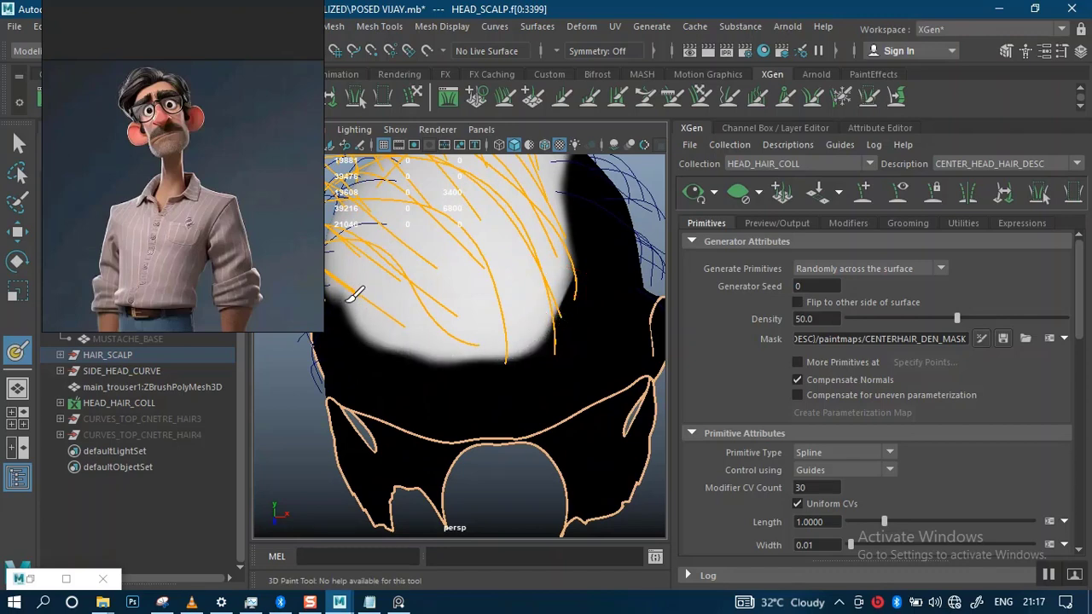
mouse_move(354, 295)
mouse_down()
mouse_move(512, 341)
mouse_move(554, 337)
mouse_up()
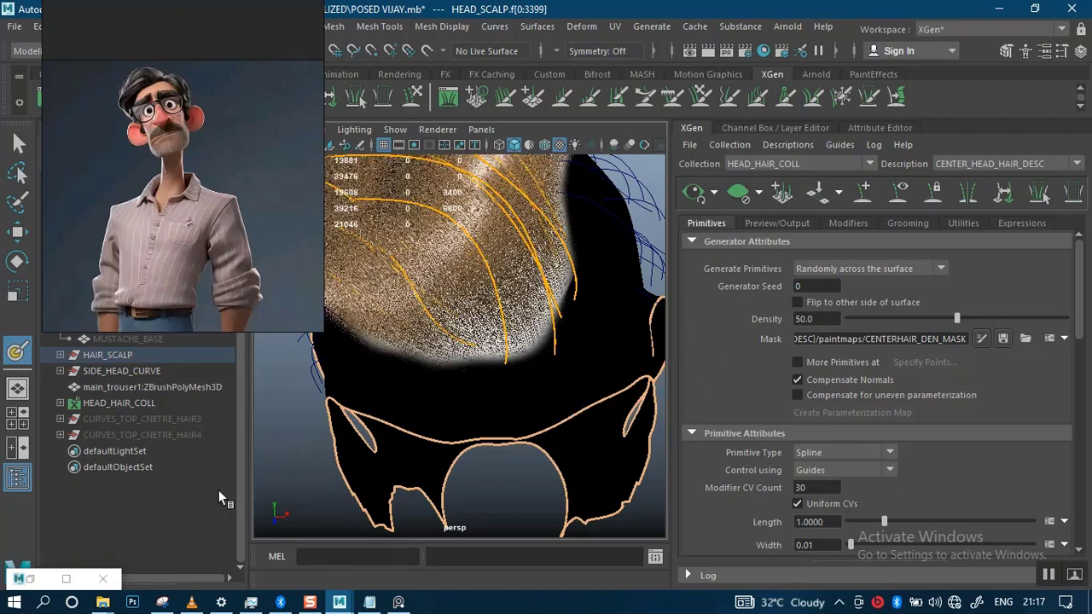
- Save the extended mask's file textures and leave the 3D Paint Tool for the Select Tool
click(34, 580)
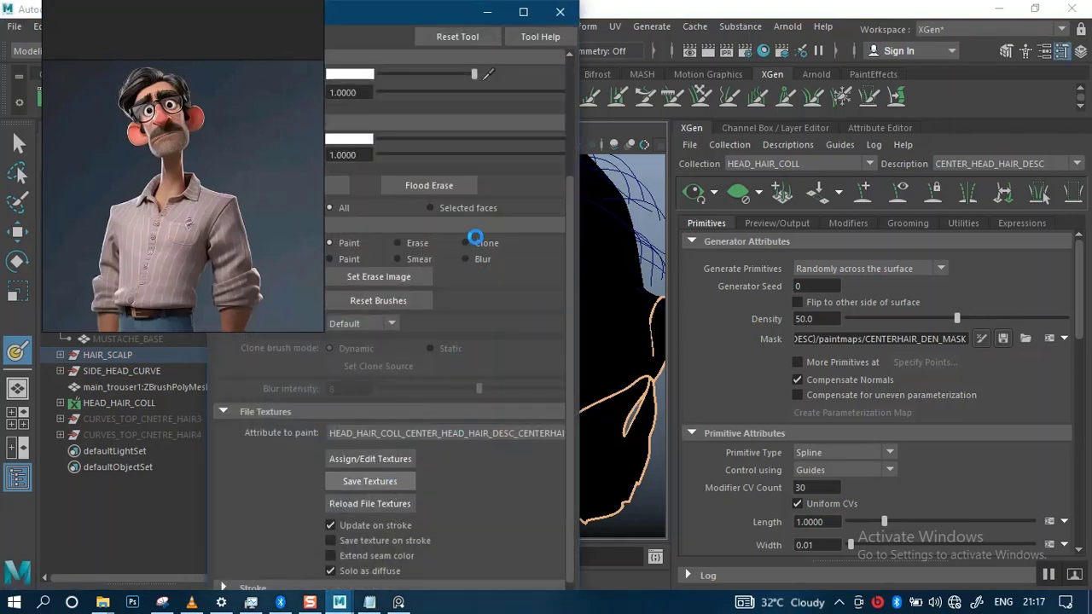
click(486, 12)
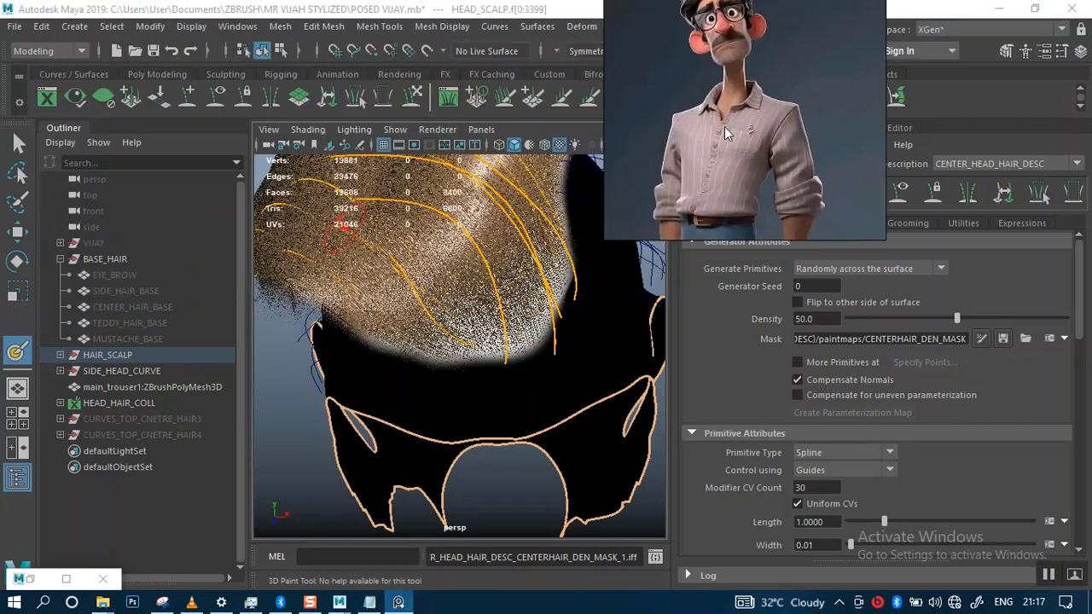
click(19, 147)
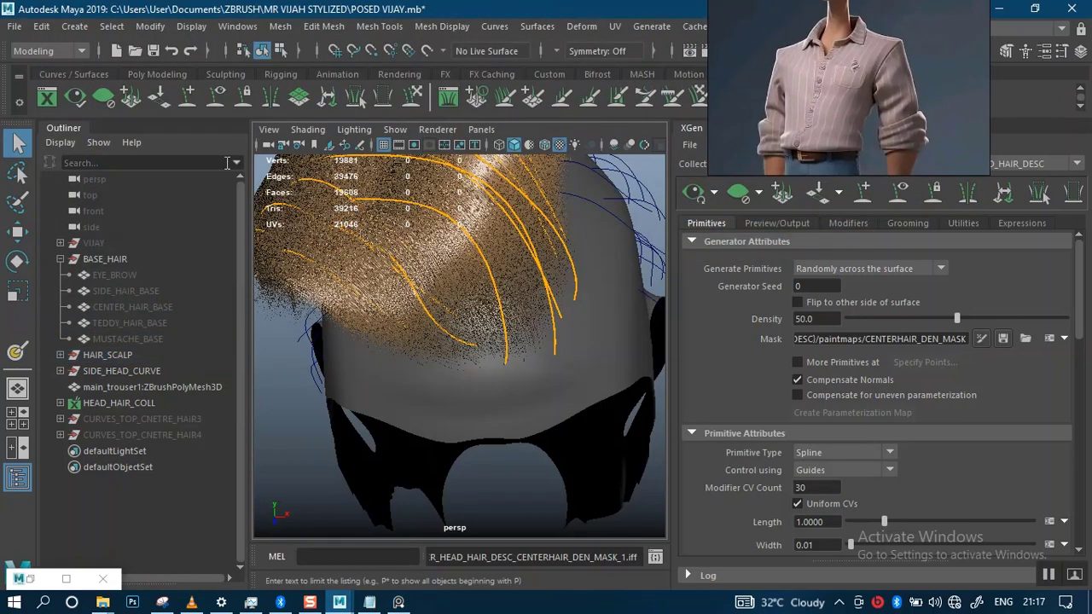
- Hide the center hair guides to view only the generated hair from the front
click(899, 193)
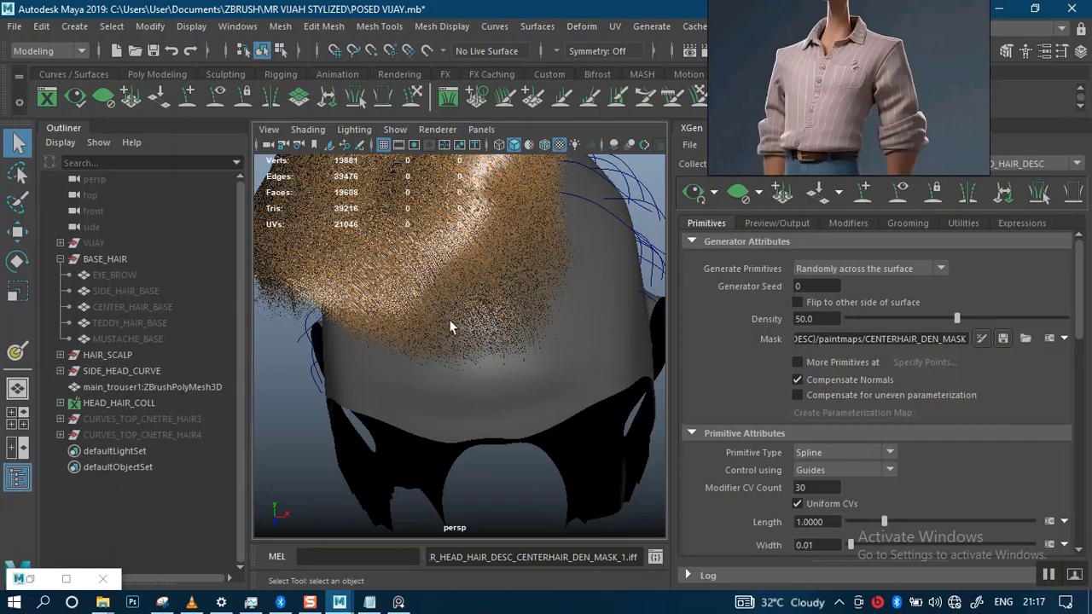
alt+drag(487, 319, 756, 262)
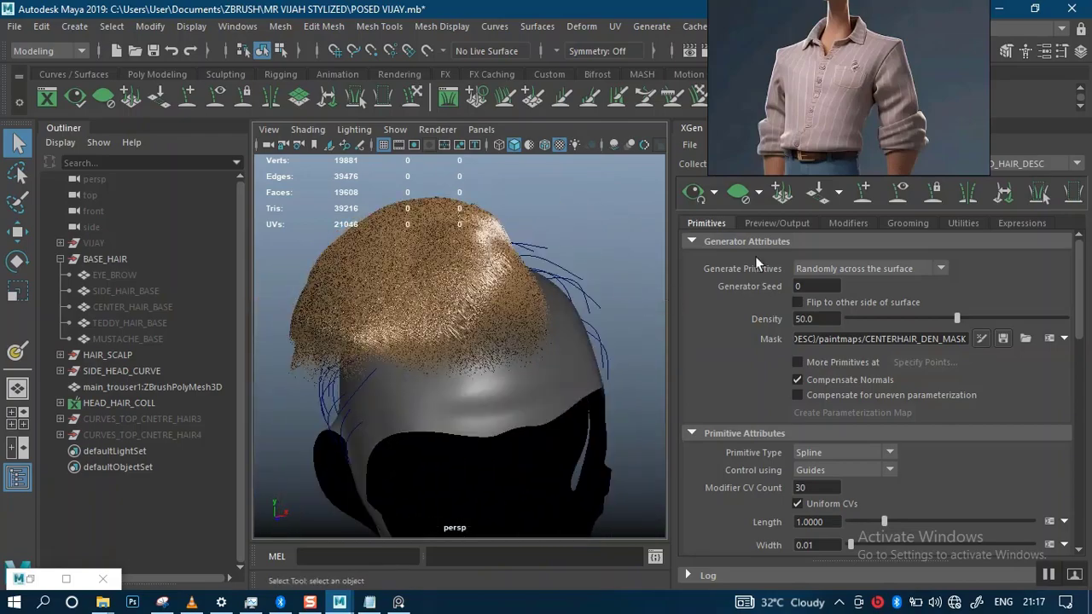
- Add a Clumping modifier to the CENTER_HEAD_HAIR_DESC description
click(848, 222)
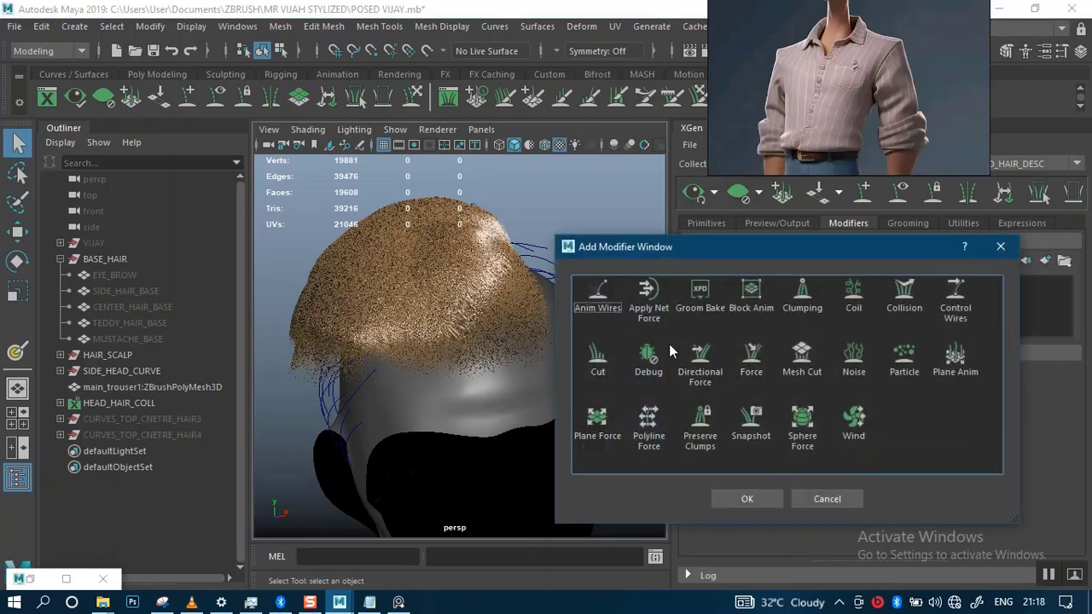
click(806, 307)
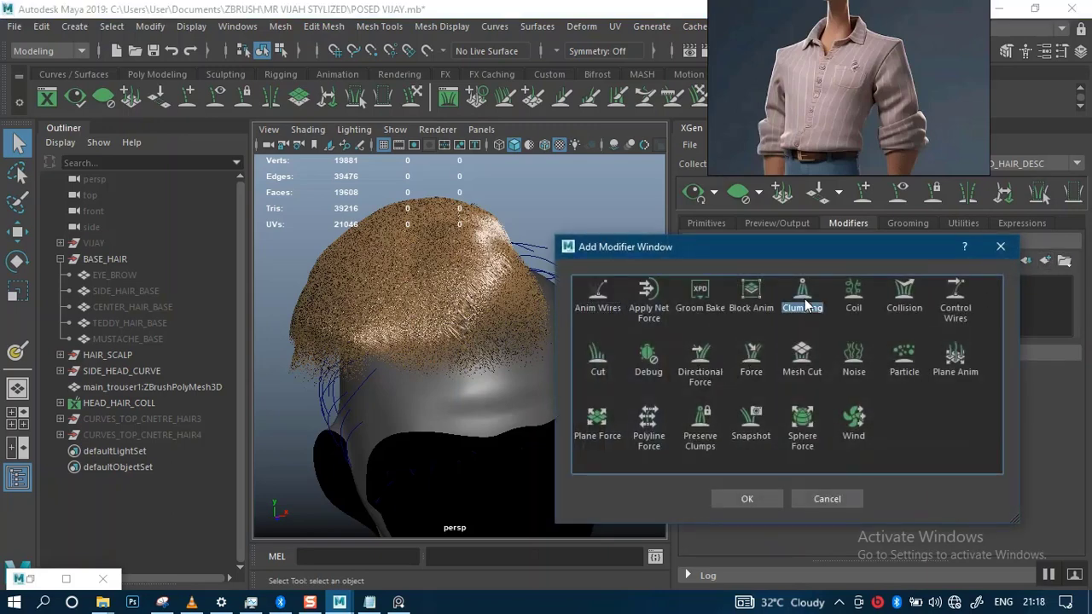
click(755, 496)
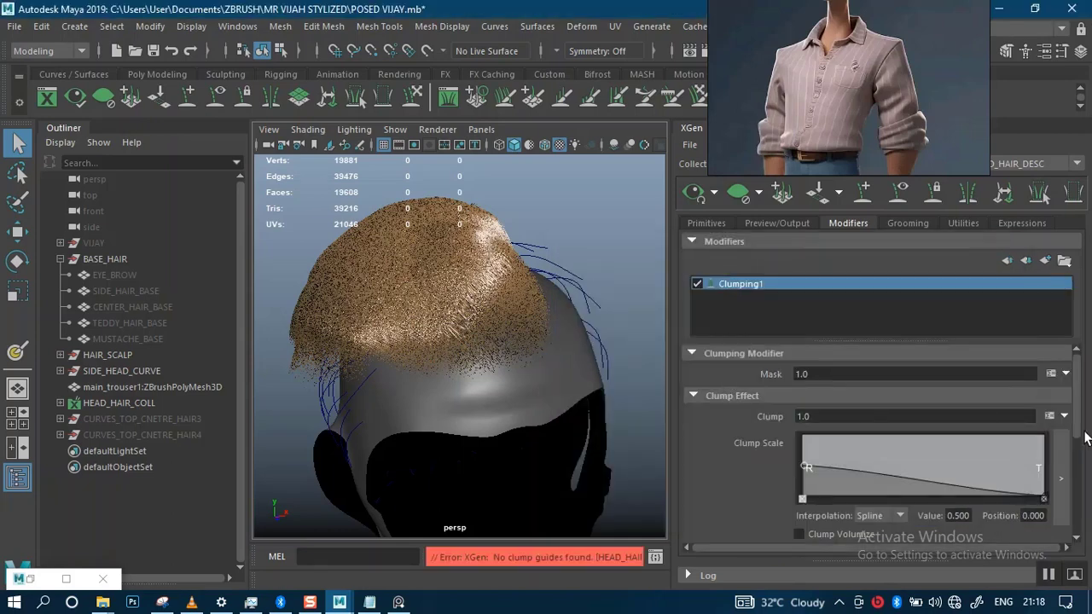
- Examine the generated hair along the front hairline before setting up the clumping
drag(1077, 430, 1076, 461)
alt+drag(676, 384, 503, 341)
alt+middle_drag(502, 336, 493, 336)
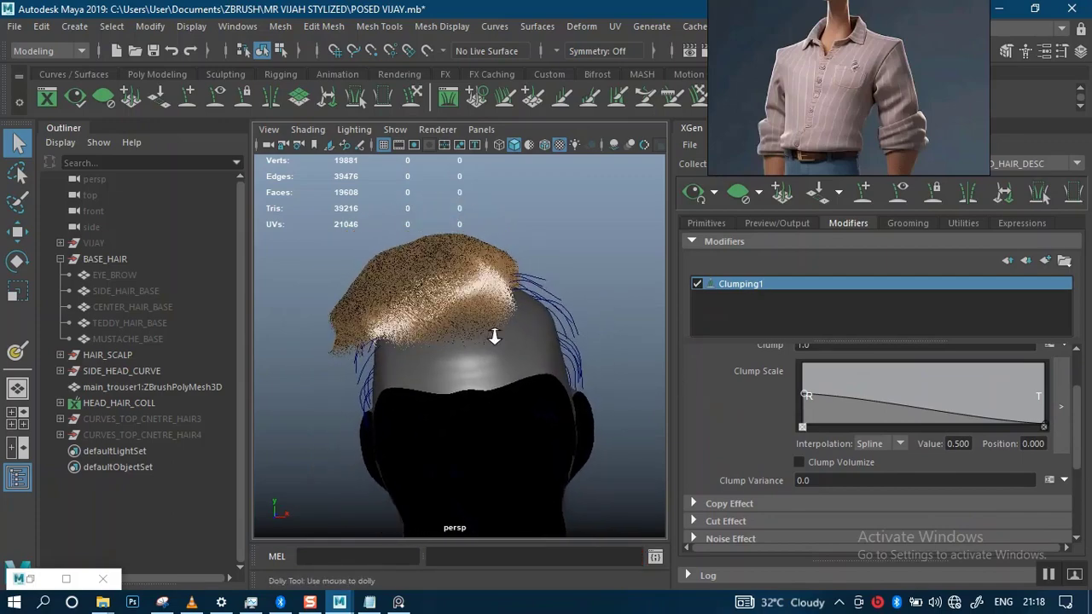
scroll(492, 336, up, 3)
alt+drag(495, 339, 507, 358)
alt+middle_drag(506, 358, 489, 363)
scroll(509, 370, up, 1)
alt+drag(509, 375, 515, 354)
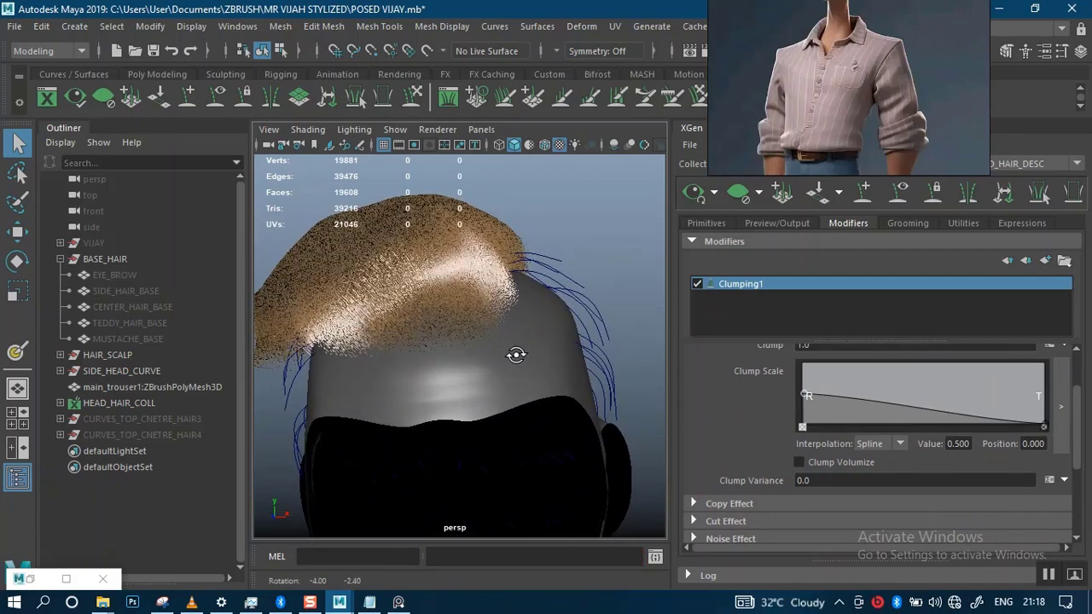
- Generate Clumping1 points at density 1.0 in the clumping maps setup and save the maps
drag(1077, 461, 1075, 529)
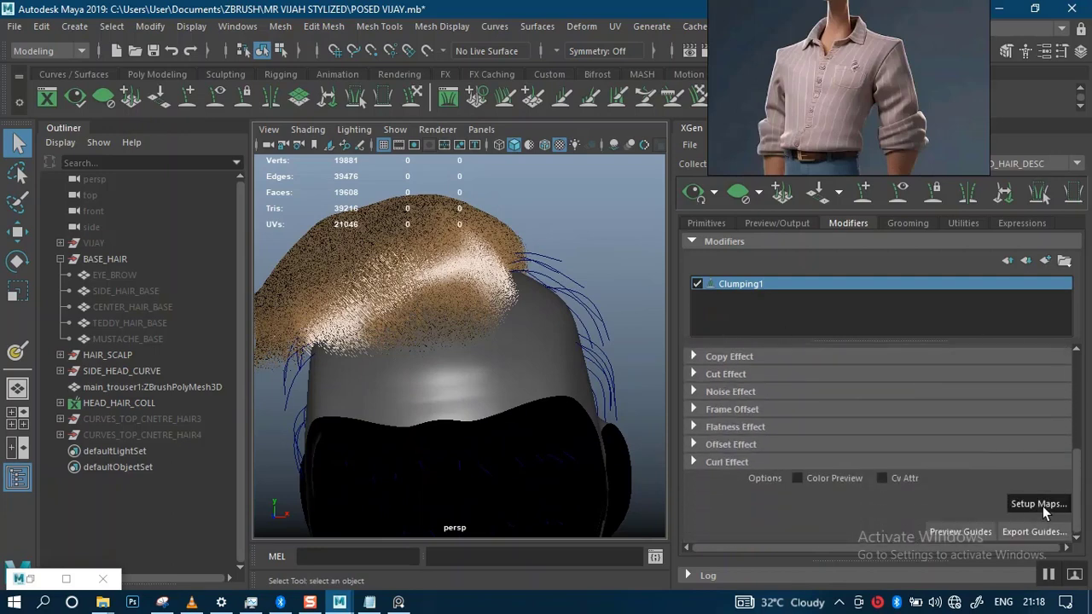
click(1040, 504)
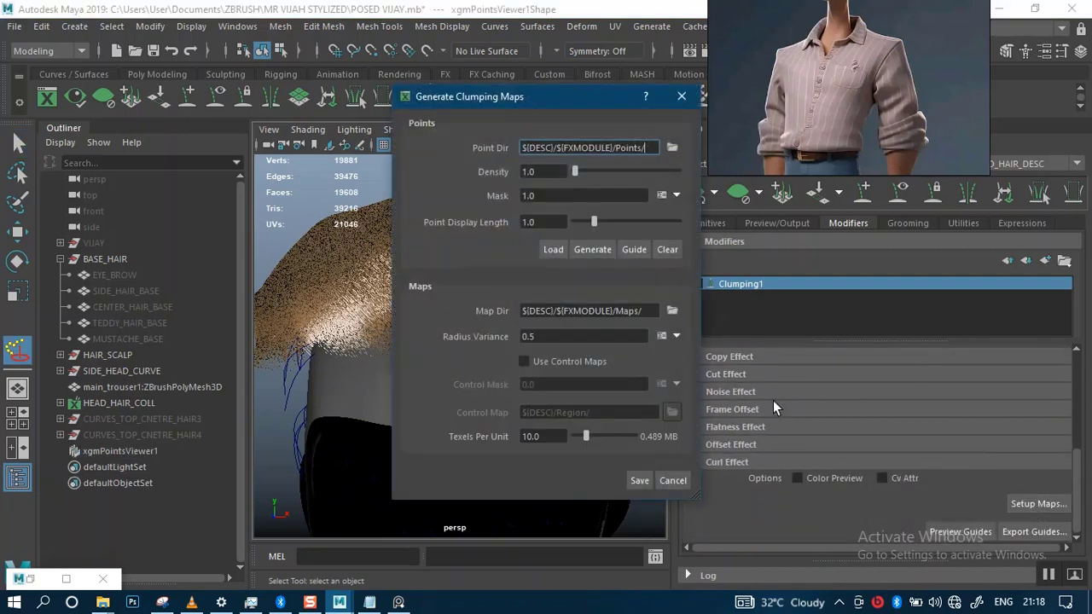
click(548, 172)
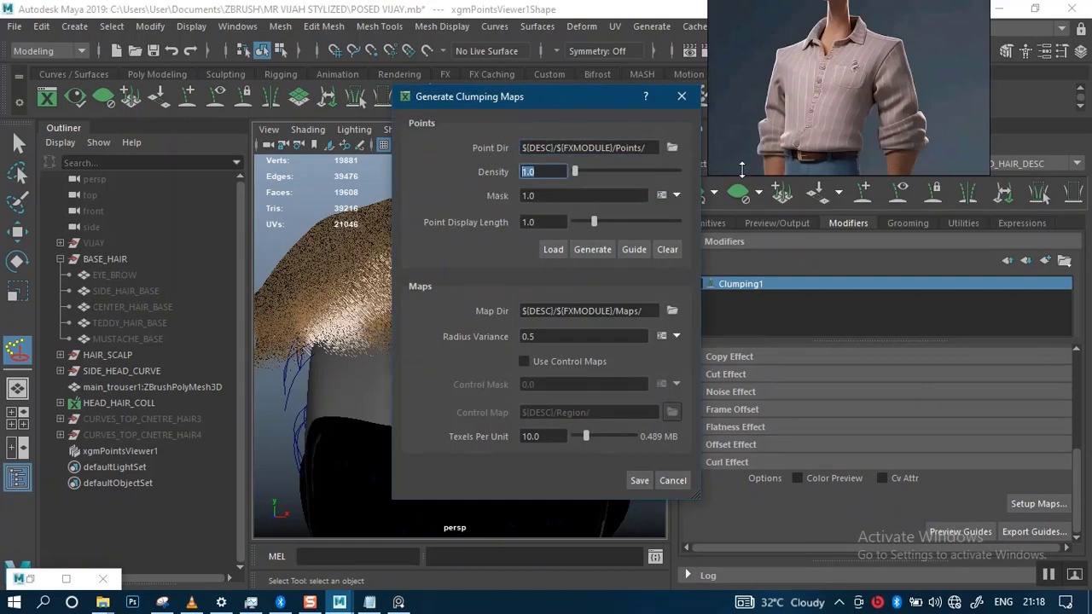
click(831, 229)
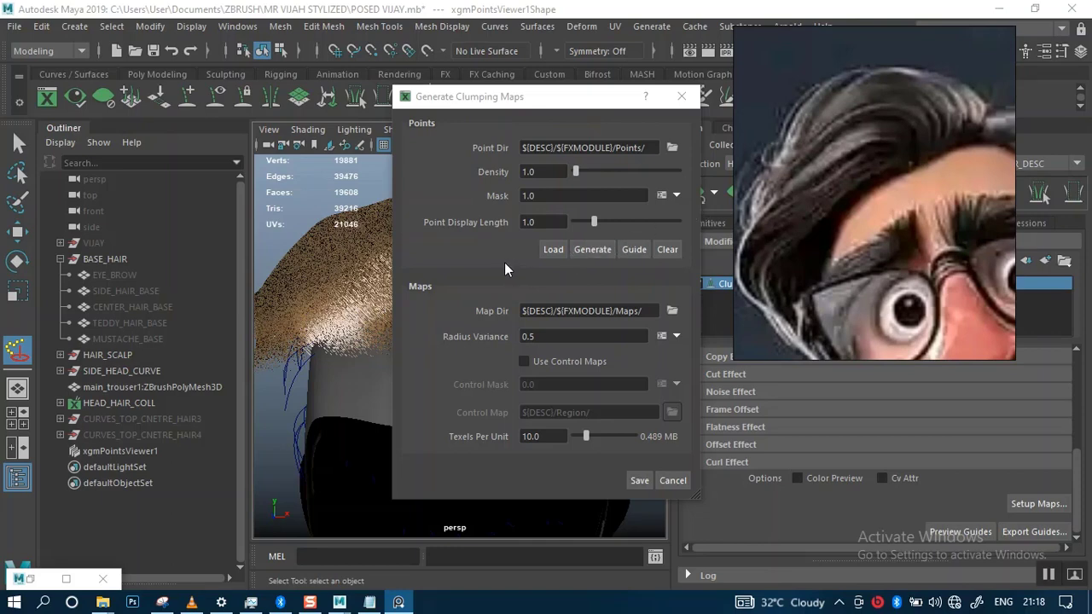
click(551, 173)
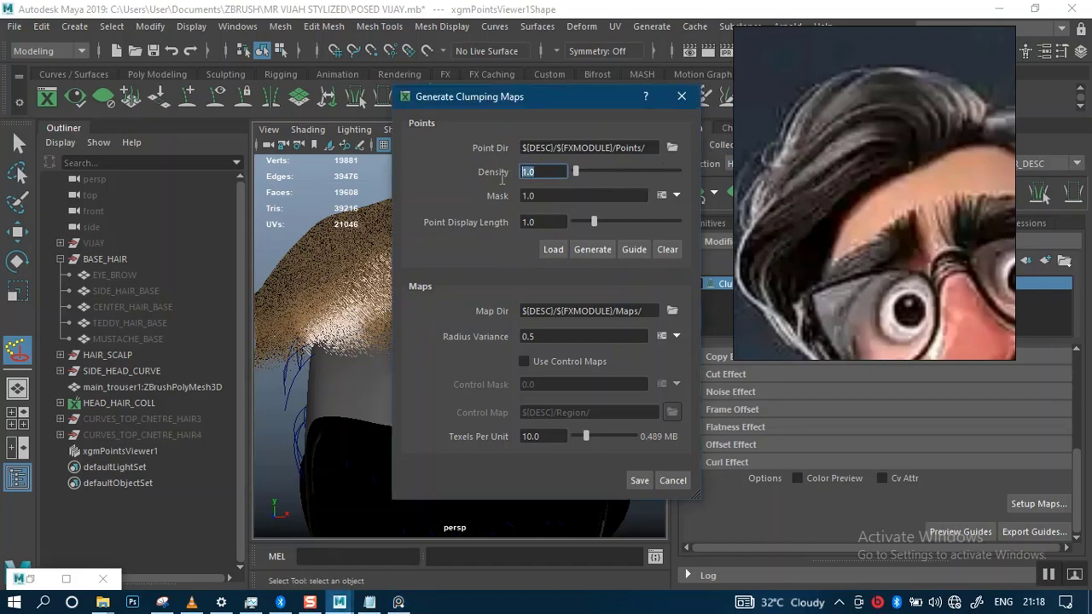
click(586, 249)
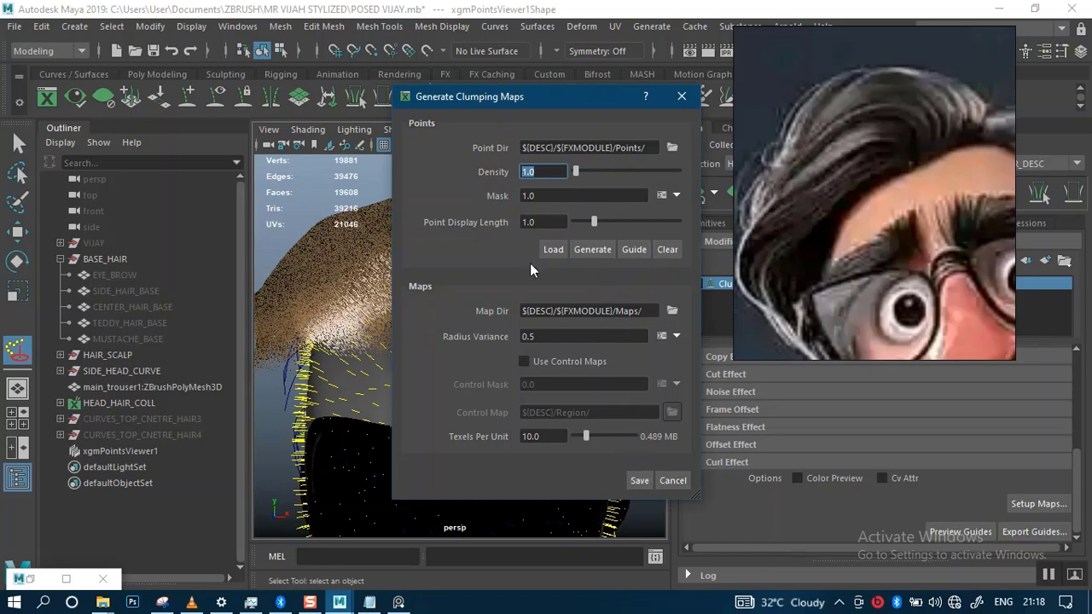
click(639, 480)
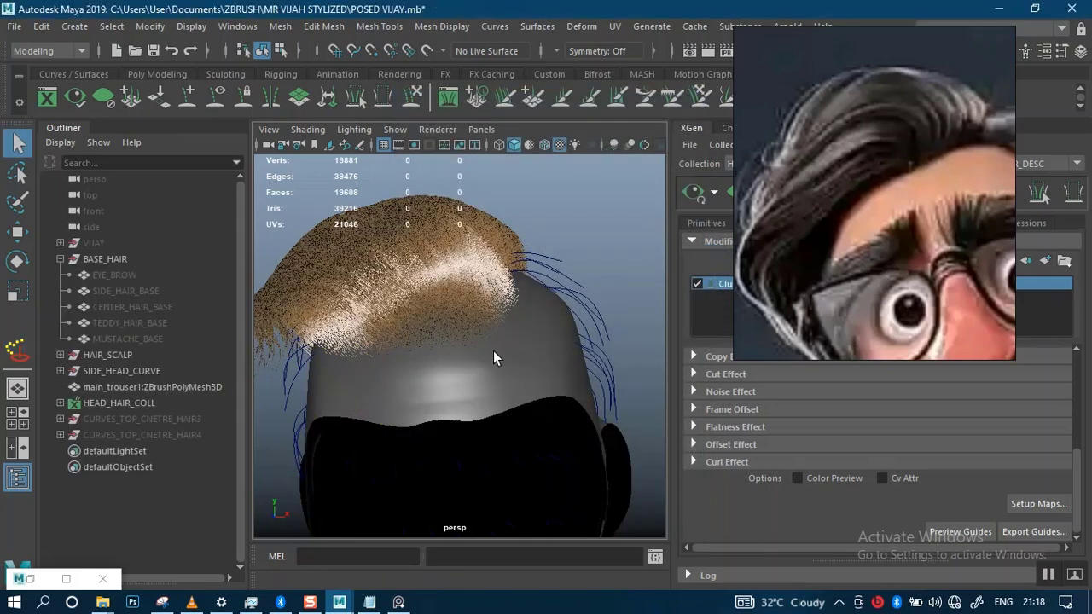
- Set the clumping maps' point density to 0.5 and mask to 0.8, regenerate the points and save the maps
scroll(495, 417, up, 5)
alt+drag(495, 416, 590, 368)
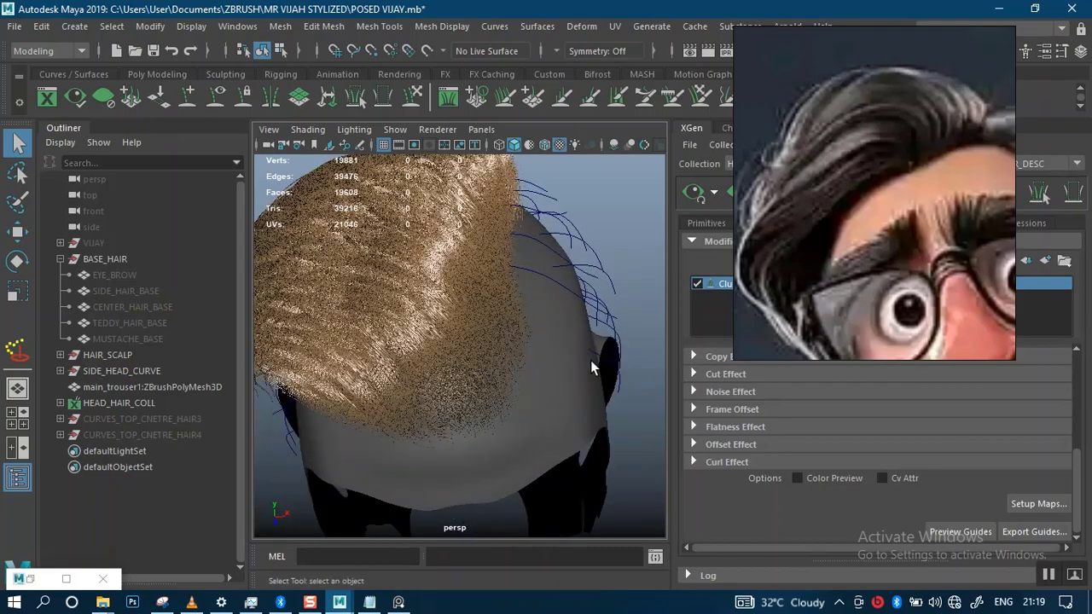
click(1014, 504)
click(511, 172)
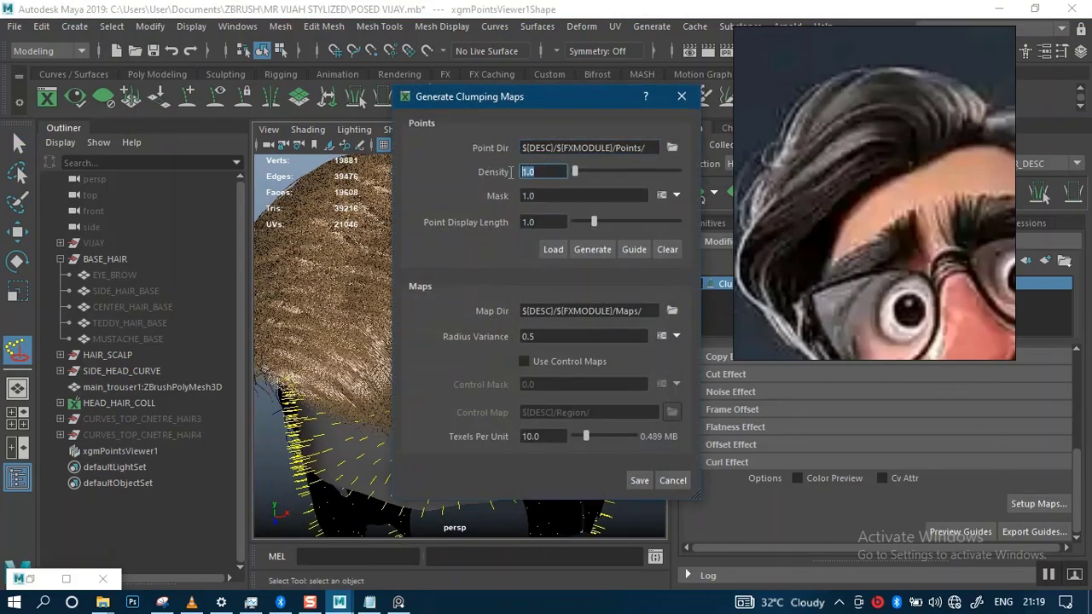
text(0.5)
click(596, 252)
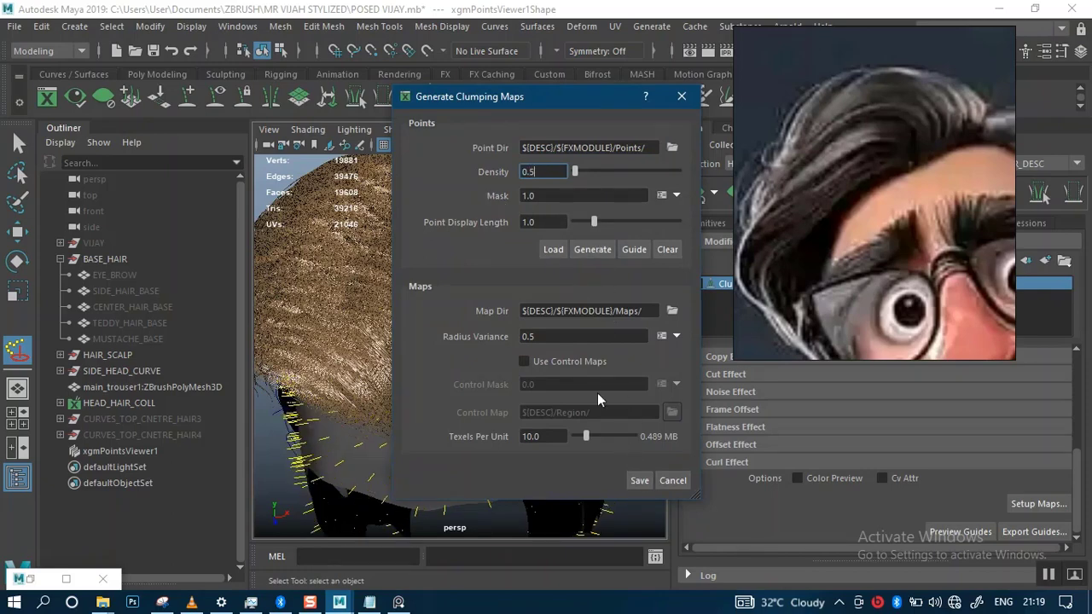
click(548, 196)
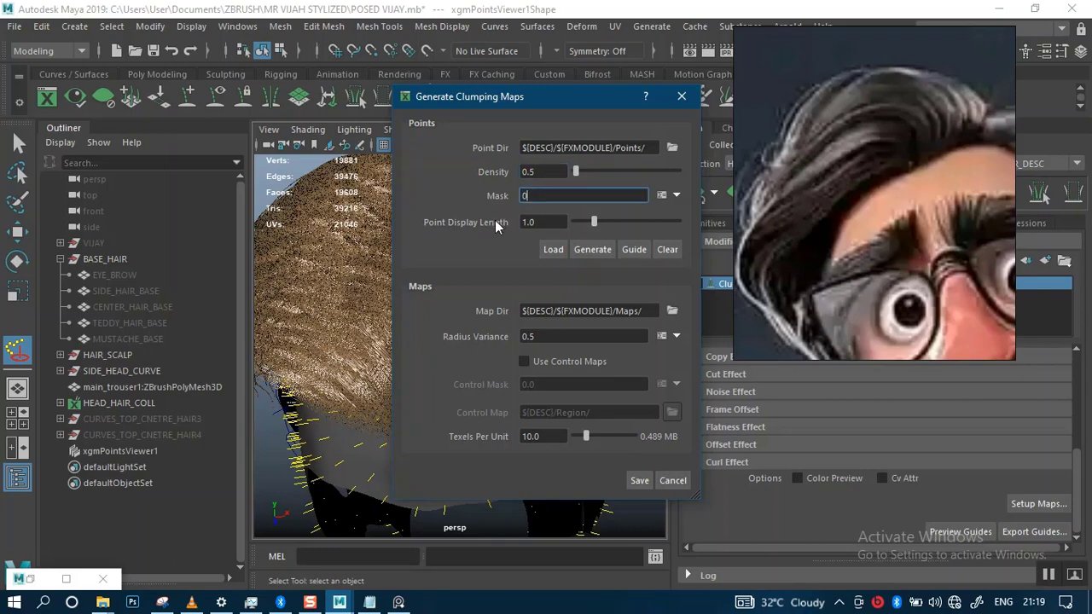
click(596, 250)
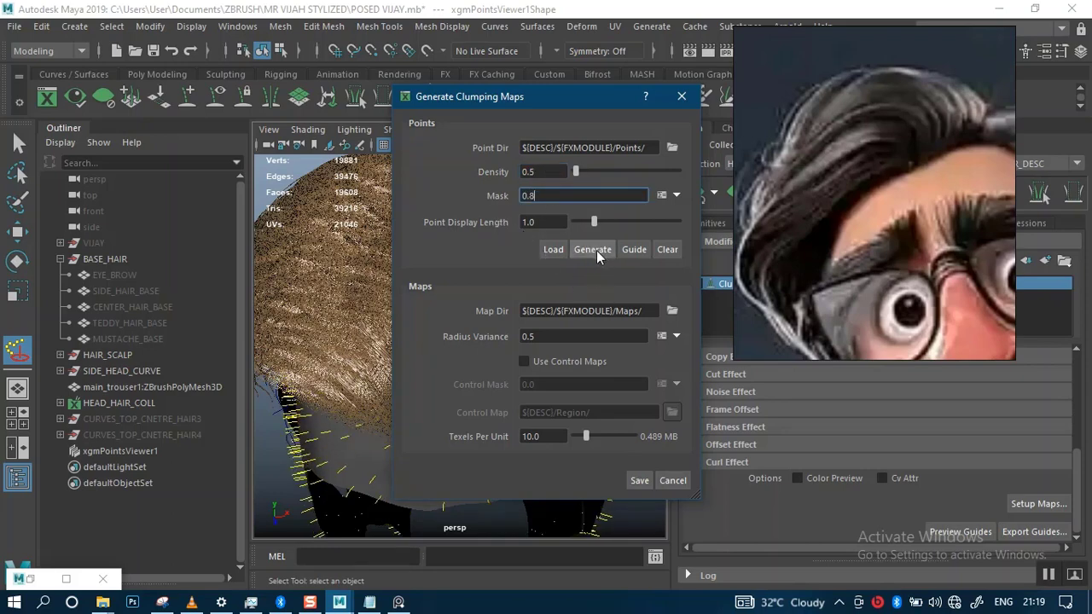
click(635, 481)
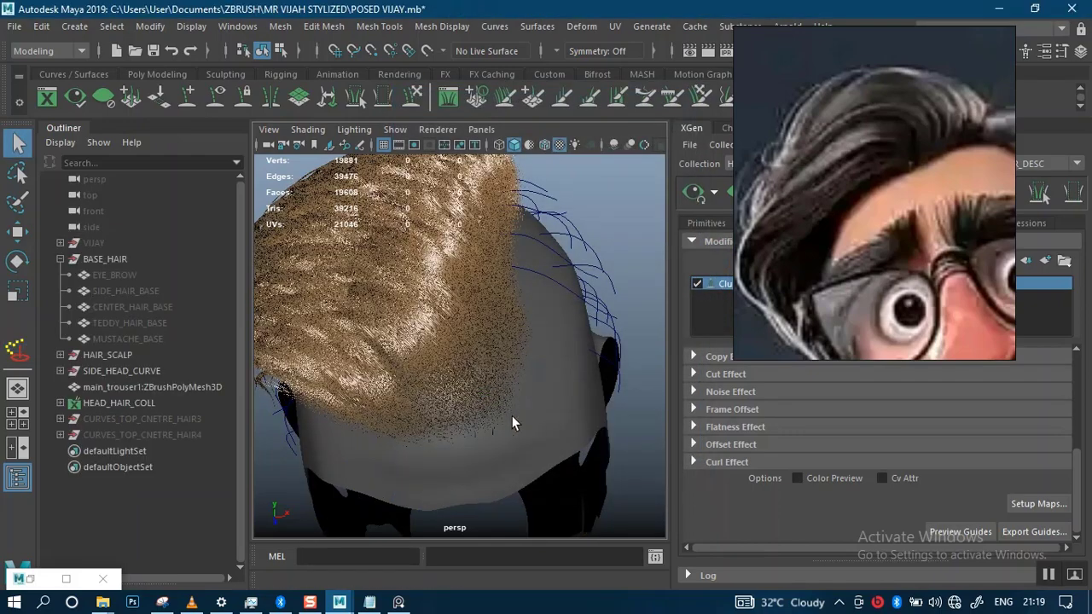
- Examine the size and distribution of the hair clumps from the side, top and front of the head
alt+right_drag(512, 423, 497, 319)
alt+drag(497, 319, 543, 342)
alt+right_drag(544, 342, 518, 341)
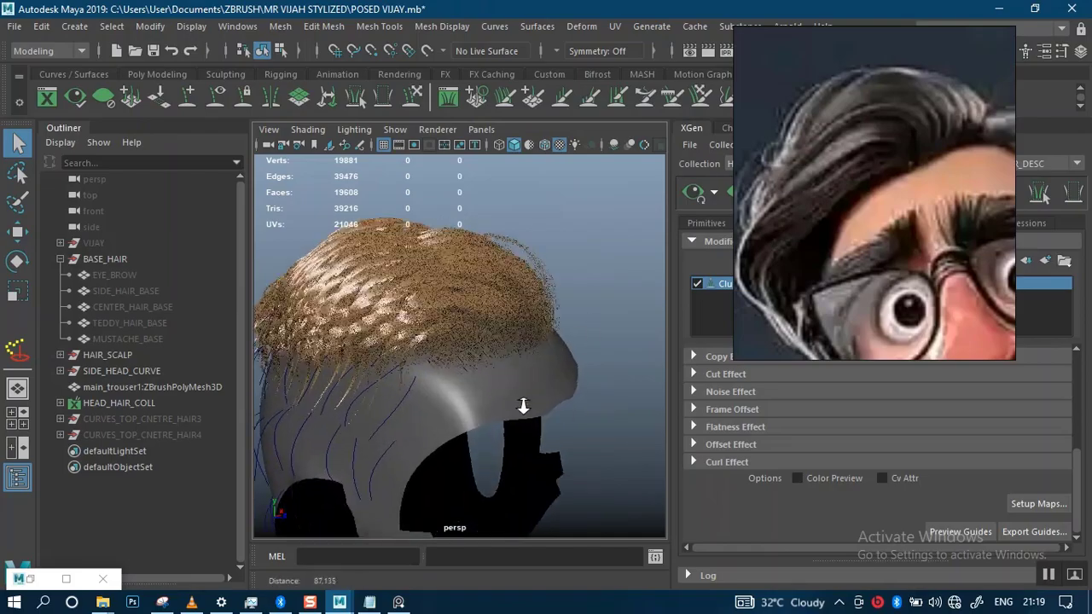
alt+drag(519, 341, 485, 358)
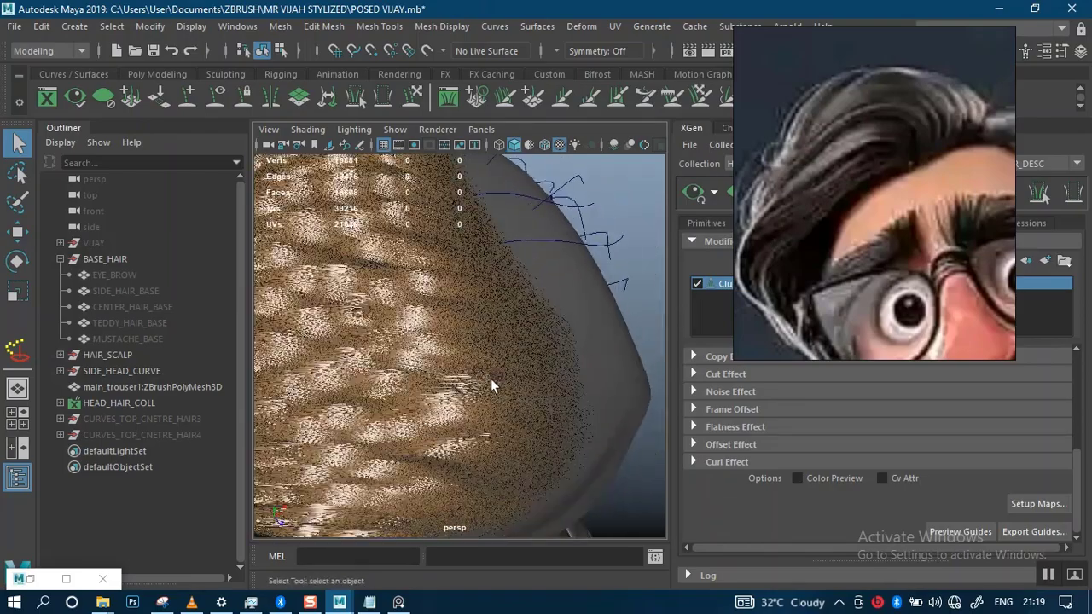
alt+right_drag(490, 385, 511, 343)
alt+drag(511, 344, 463, 286)
alt+right_drag(462, 286, 505, 347)
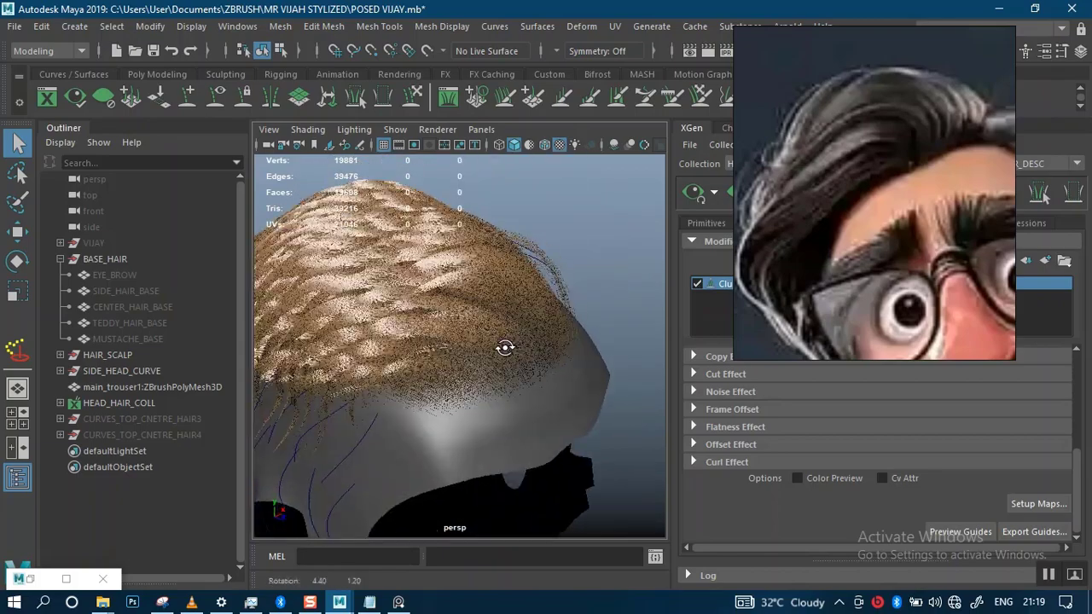
alt+drag(505, 347, 554, 358)
- Change the point density for Clumping1 again, regenerate the points and save the clumping maps
click(1030, 503)
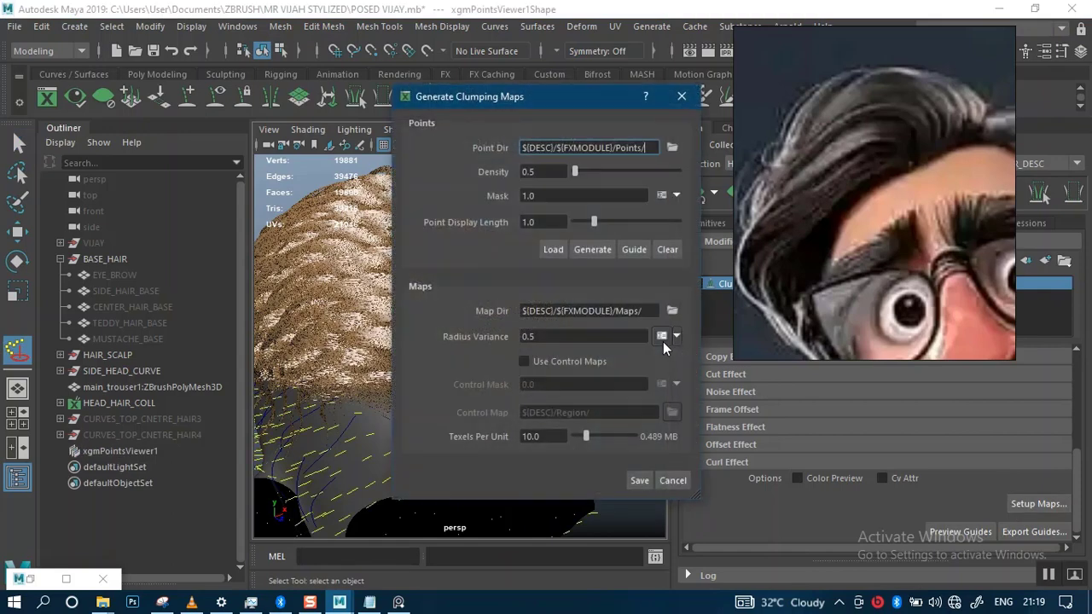
click(547, 172)
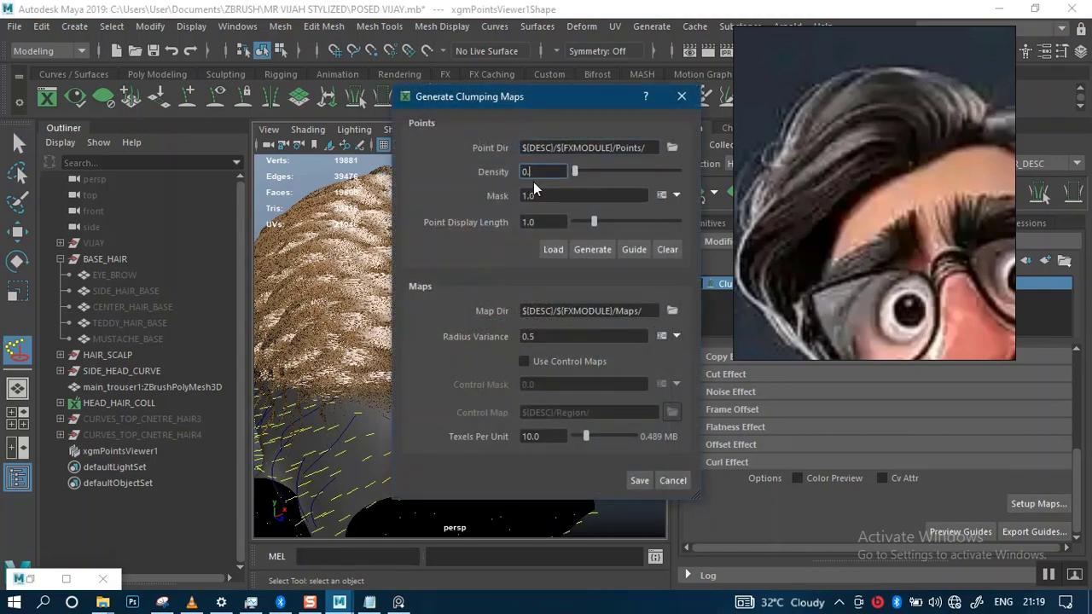
click(596, 248)
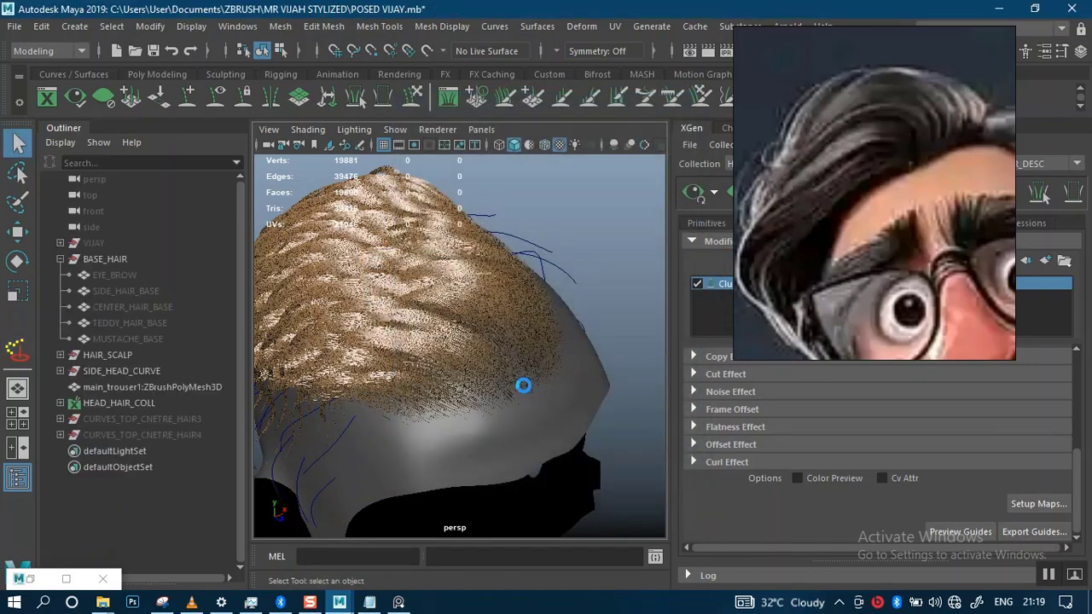
- Turn on multisample anti-aliasing in the viewport and inspect the clumped hair around the front hairline
alt+drag(522, 430, 526, 309)
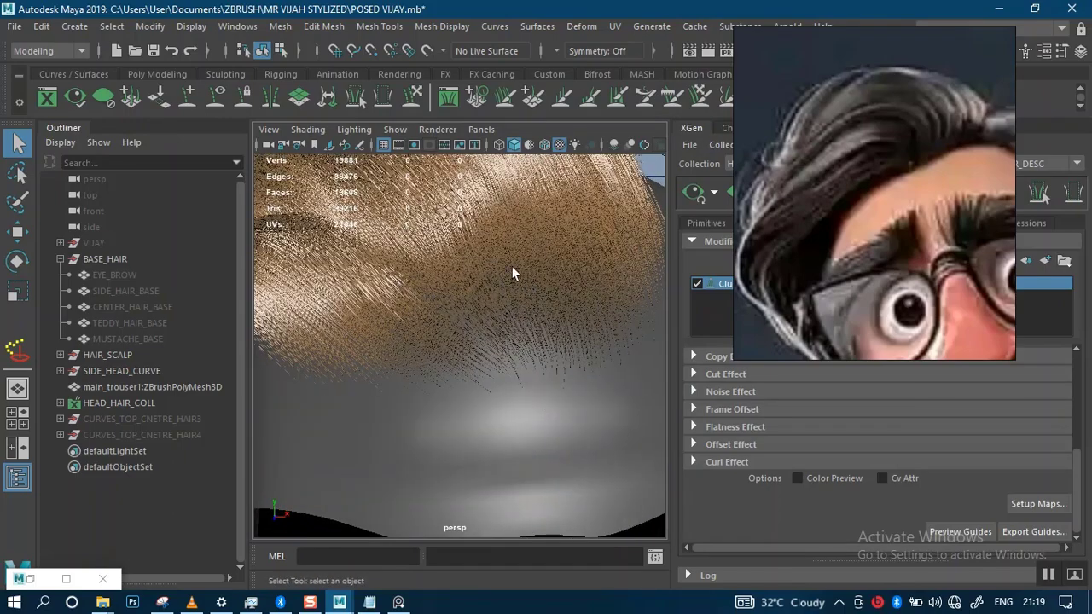
click(644, 144)
scroll(483, 331, down, 5)
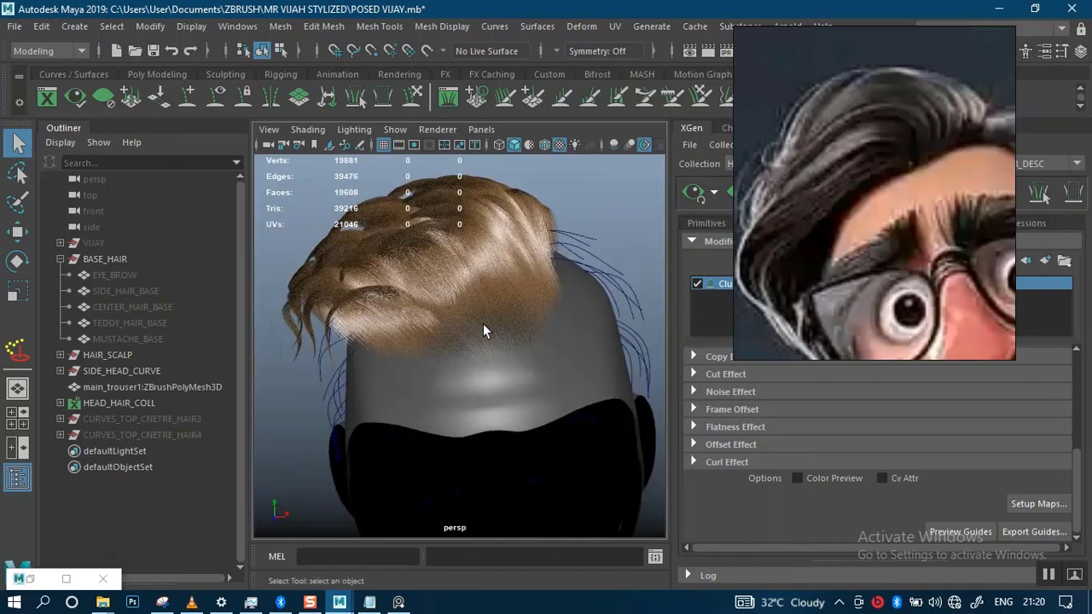
alt+drag(483, 331, 542, 285)
scroll(512, 324, up, 5)
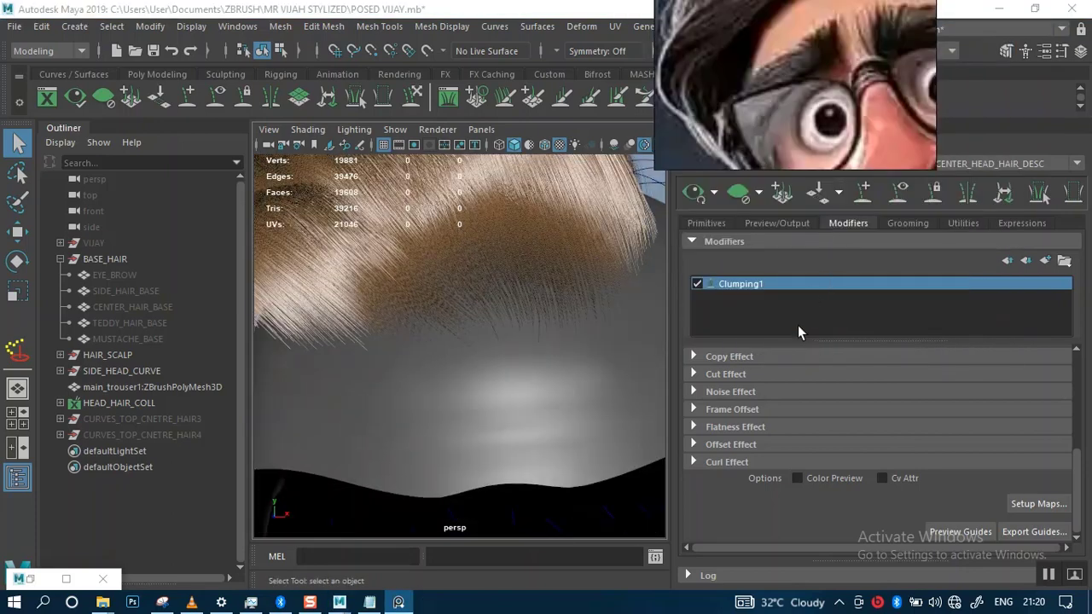
- Add a point near the root of Clumping1's Clump Scale ramp and lower it to value 0.184 at position 0.116
scroll(1074, 482, up, 5)
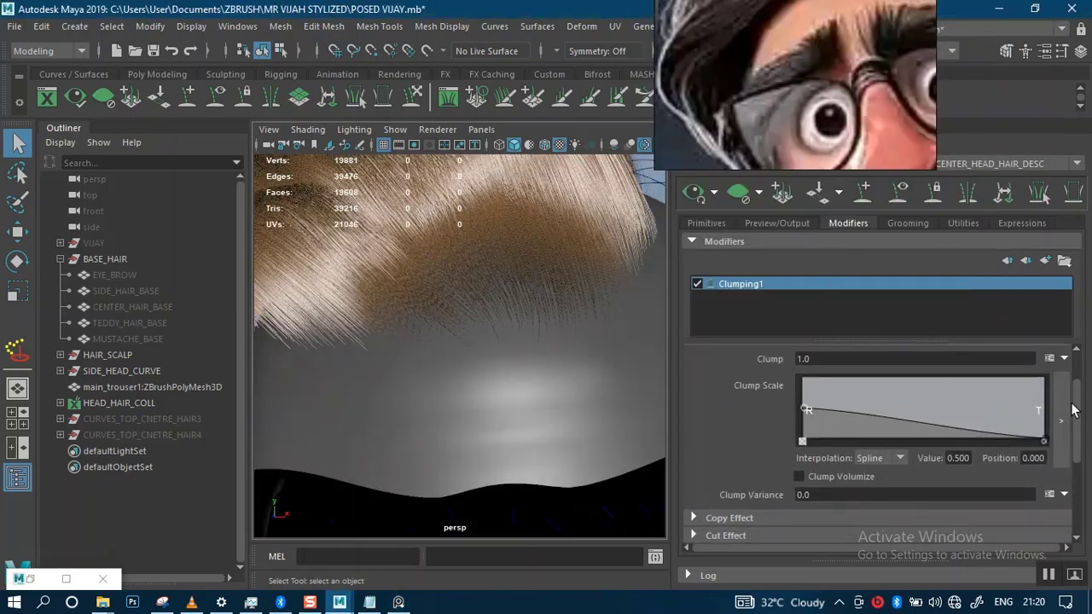
click(830, 435)
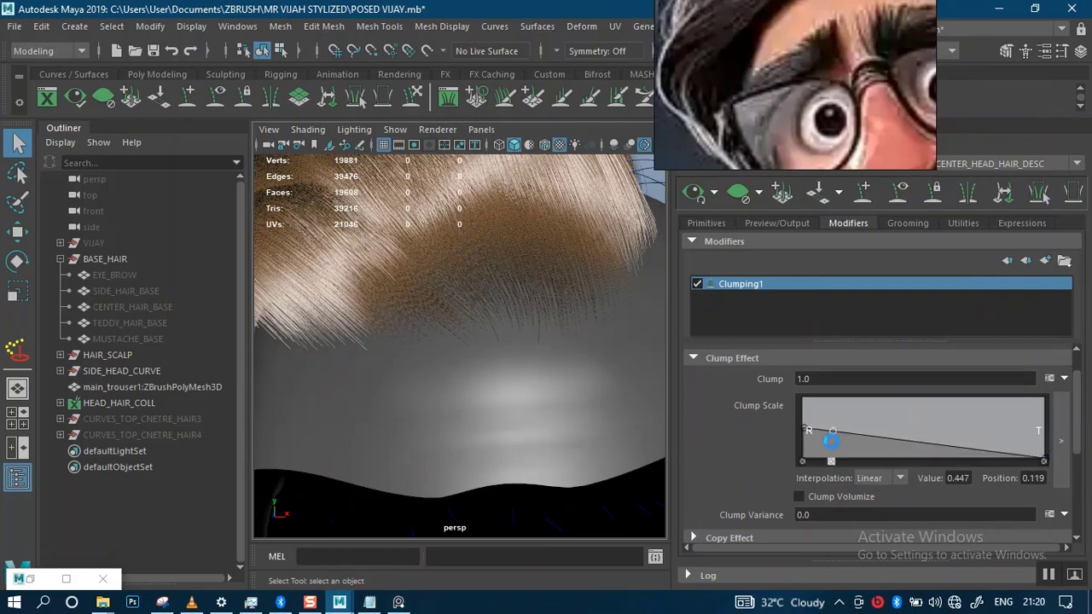
drag(829, 445, 831, 445)
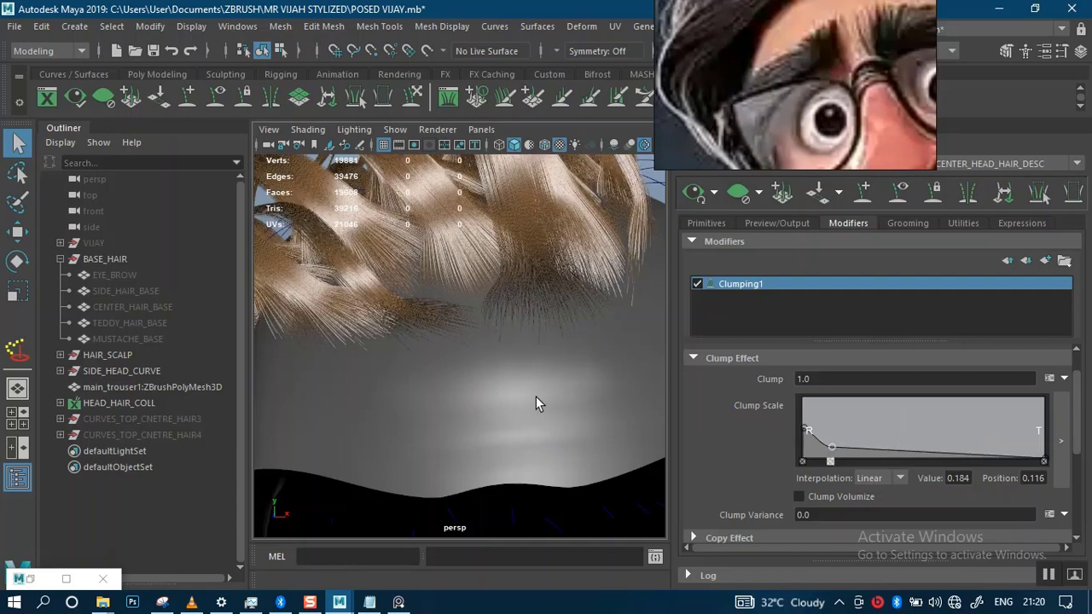
alt+right_drag(517, 406, 524, 280)
alt+drag(523, 280, 521, 389)
alt+right_drag(521, 390, 615, 403)
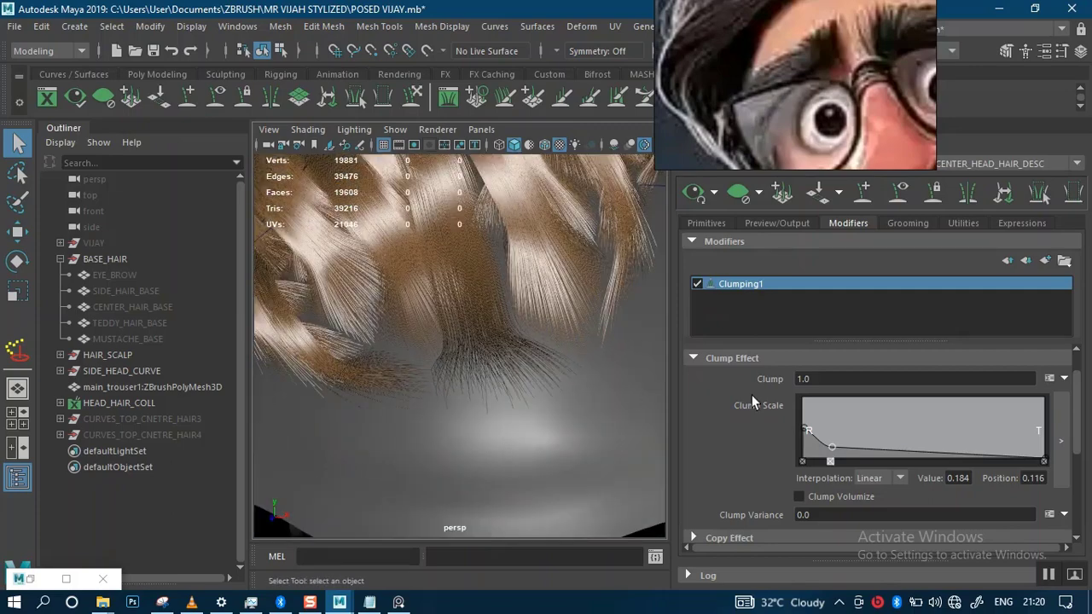
- Remove the middle point from the Clumping1 Clump Scale ramp and refresh the hair preview
click(829, 462)
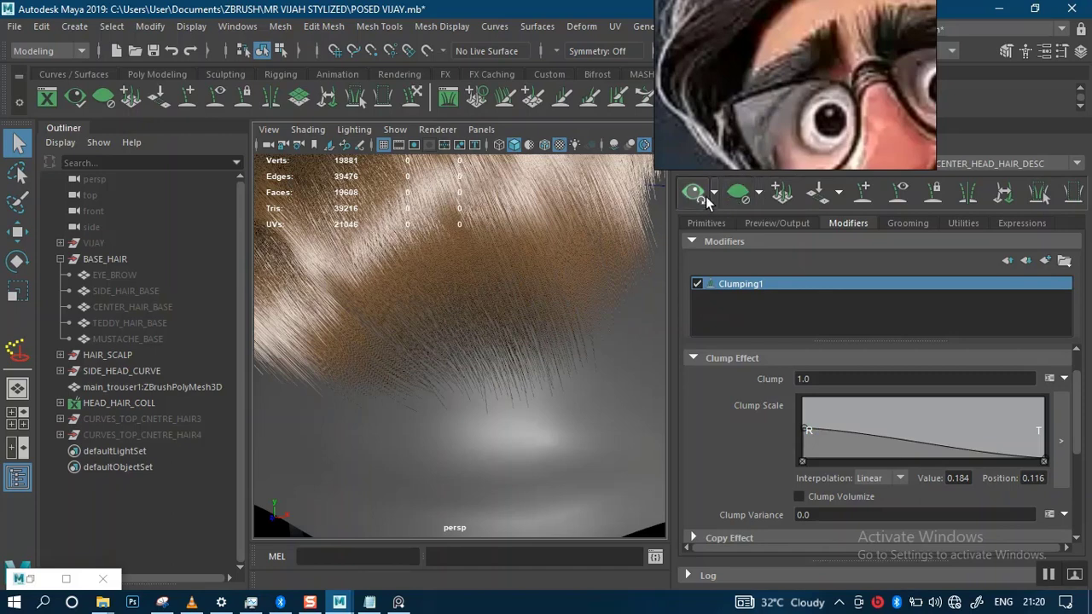
click(713, 193)
click(713, 239)
click(712, 196)
click(687, 216)
- Try Clump Scale root values of about 0.289, 0.474 and 0.408, comparing the front hairline in the preview
drag(806, 430, 803, 440)
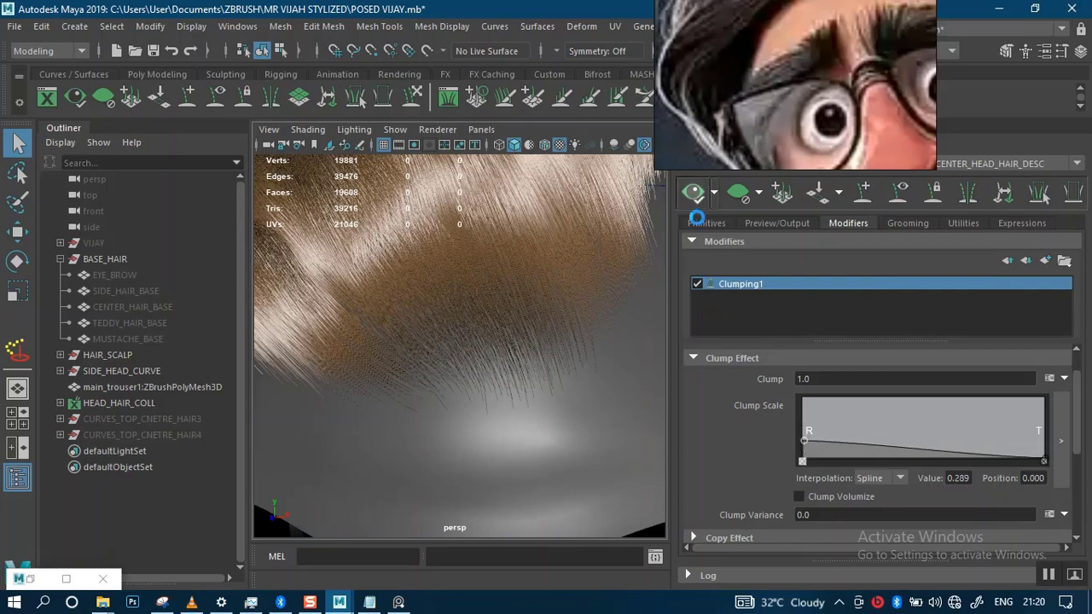
alt+drag(524, 412, 548, 348)
key(ctrl+z)
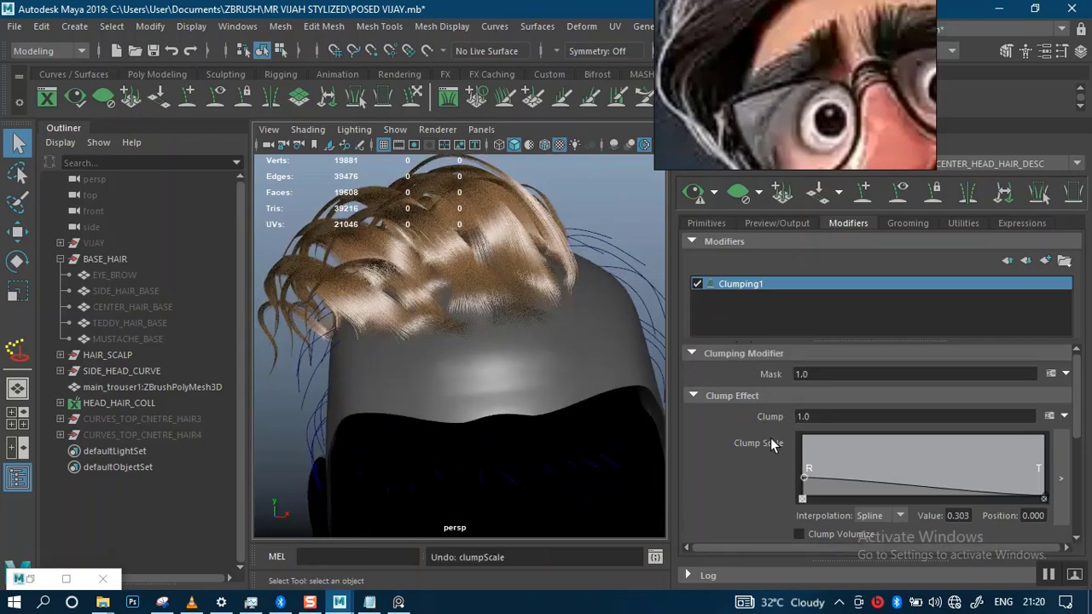
drag(802, 476, 772, 452)
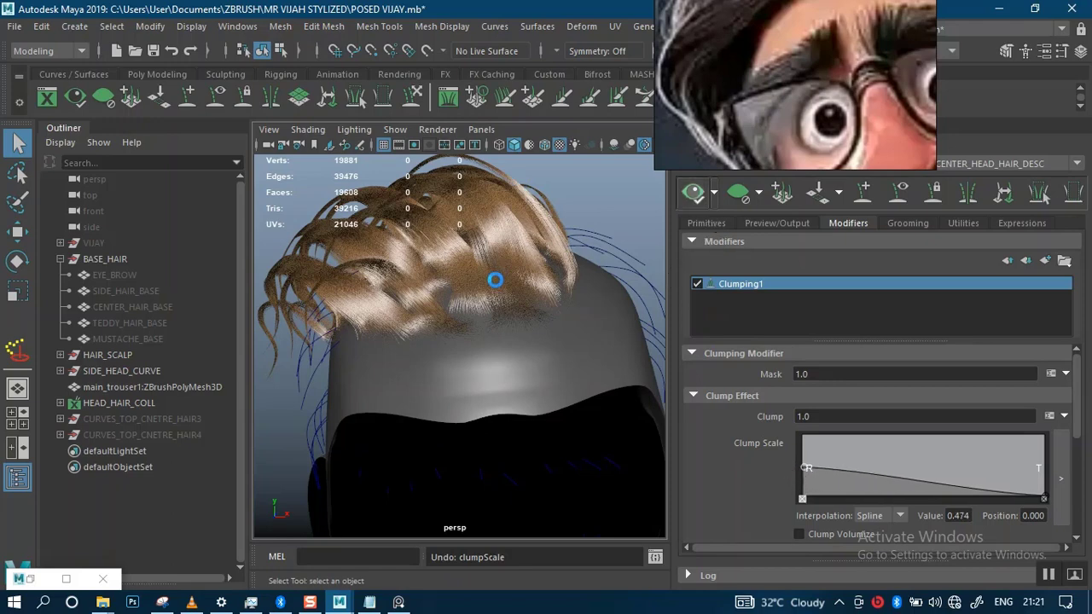
alt+right_drag(494, 279, 621, 285)
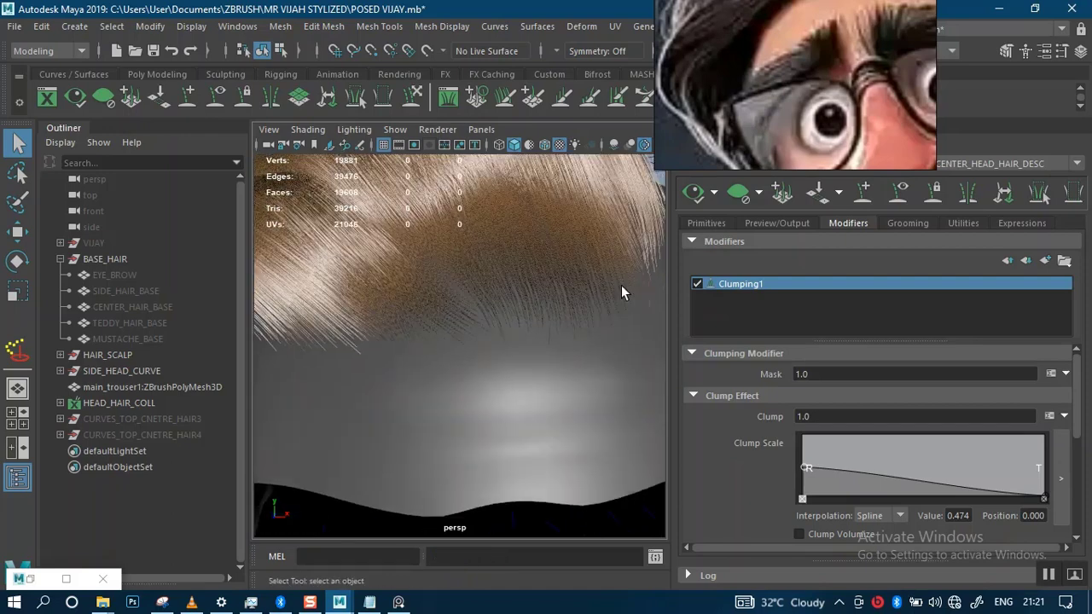
drag(802, 467, 802, 471)
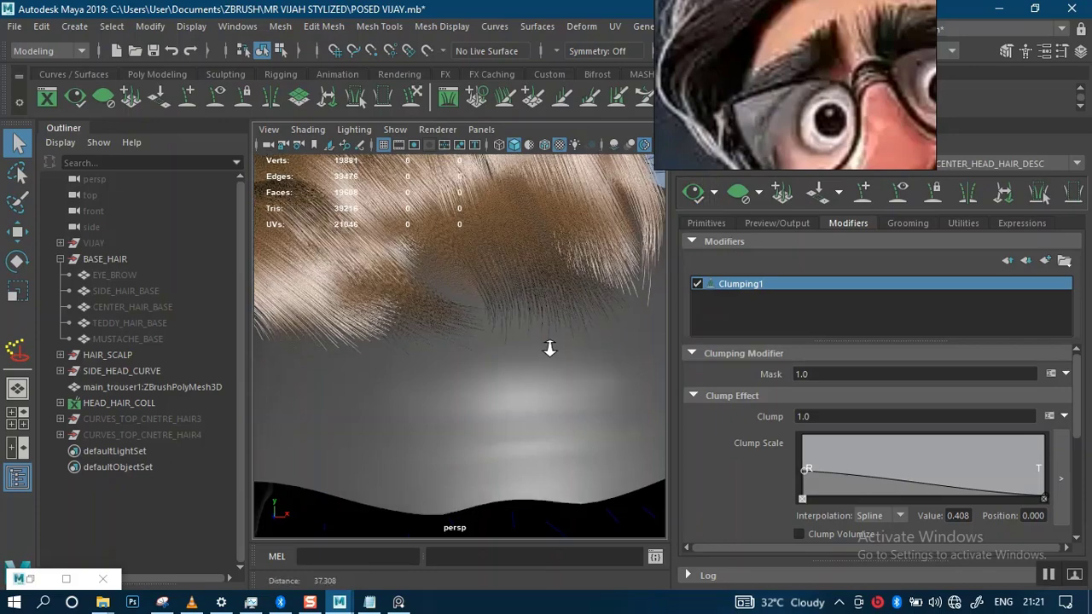
scroll(551, 349, down, 5)
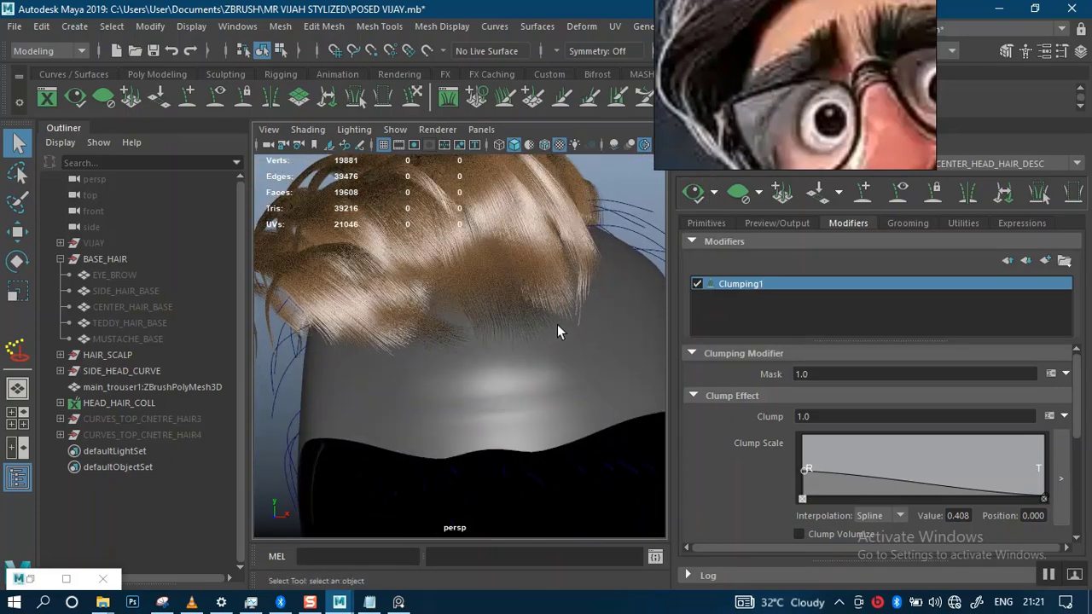
alt+drag(537, 316, 576, 346)
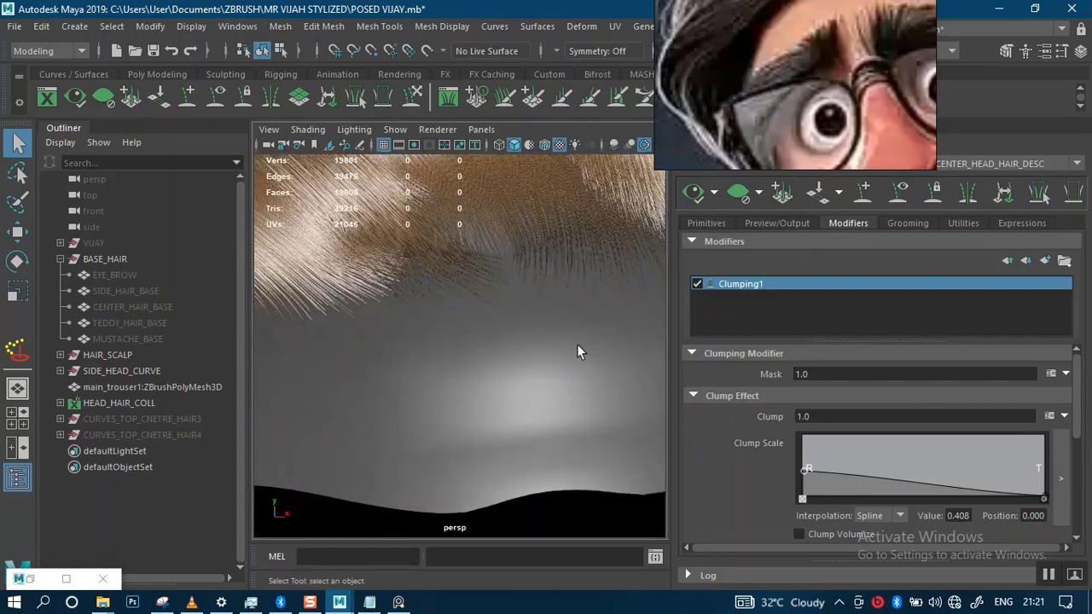
- Set the Clump Scale root value to about 0.461, check the previewed hair and save the scene
drag(806, 474, 804, 472)
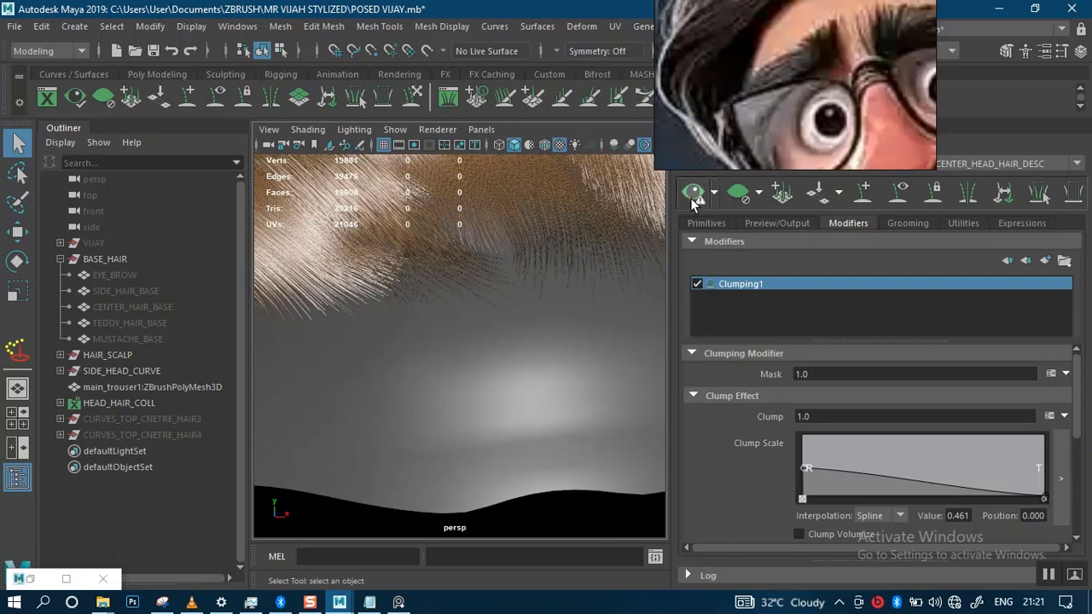
alt+right_drag(522, 359, 502, 252)
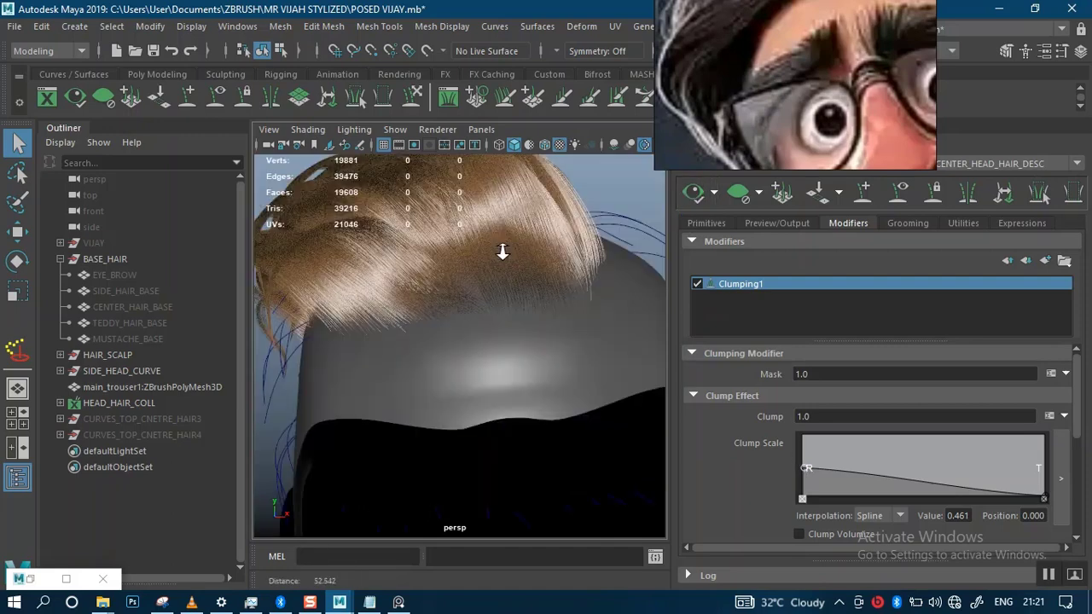
alt+drag(502, 252, 550, 332)
alt+right_drag(551, 332, 558, 357)
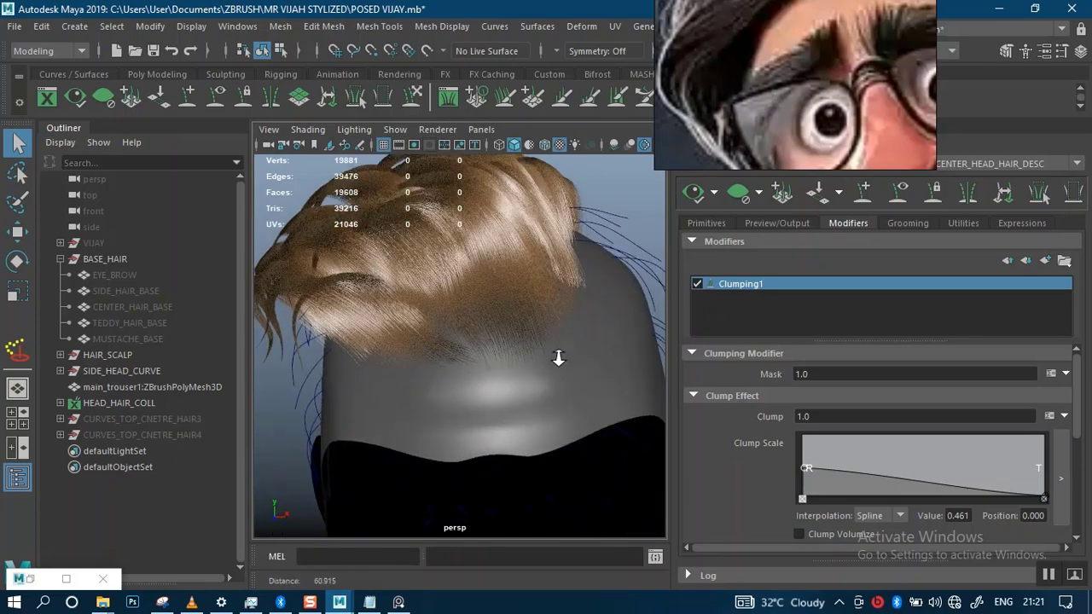
alt+drag(494, 330, 536, 304)
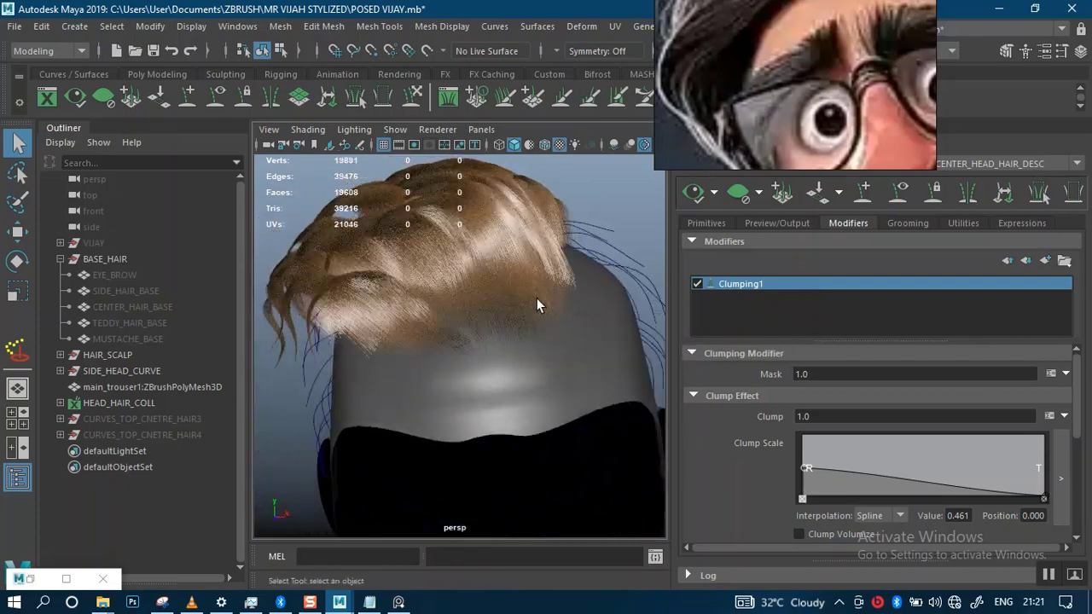
key(ctrl+s)
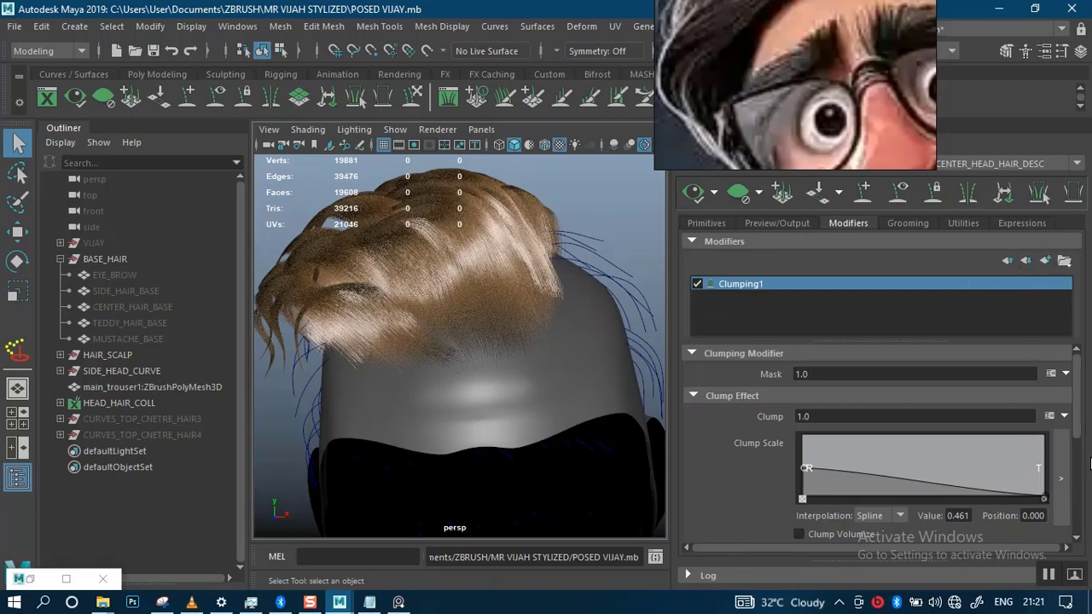
- Enable Clump Volumize for the Clumping1 modifier and refresh the hair preview
mouse_move(1077, 438)
mouse_down()
mouse_move(1077, 482)
mouse_move(1078, 458)
mouse_up()
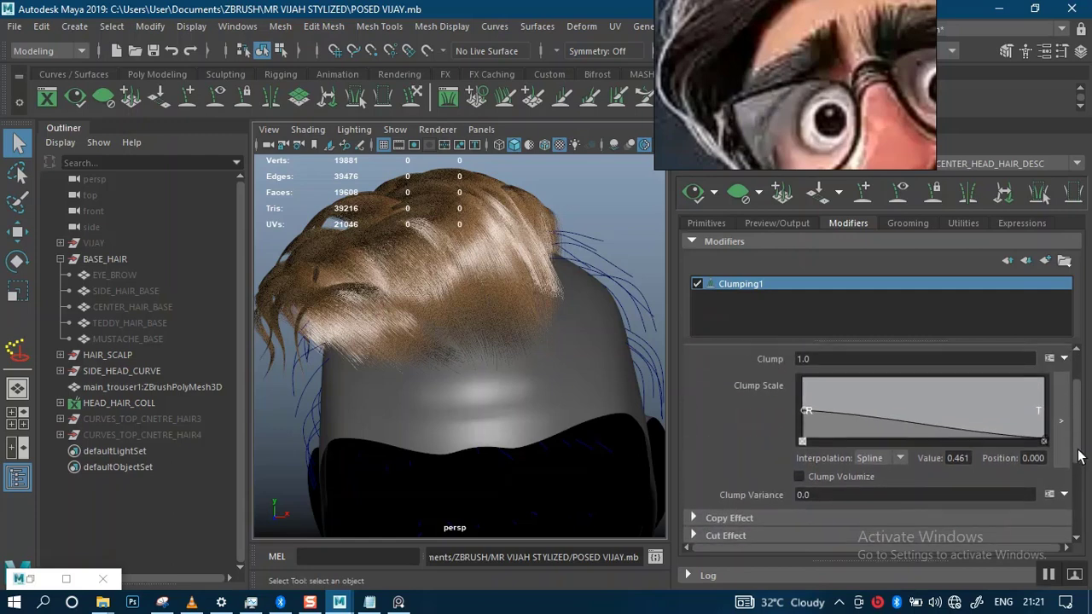
click(799, 483)
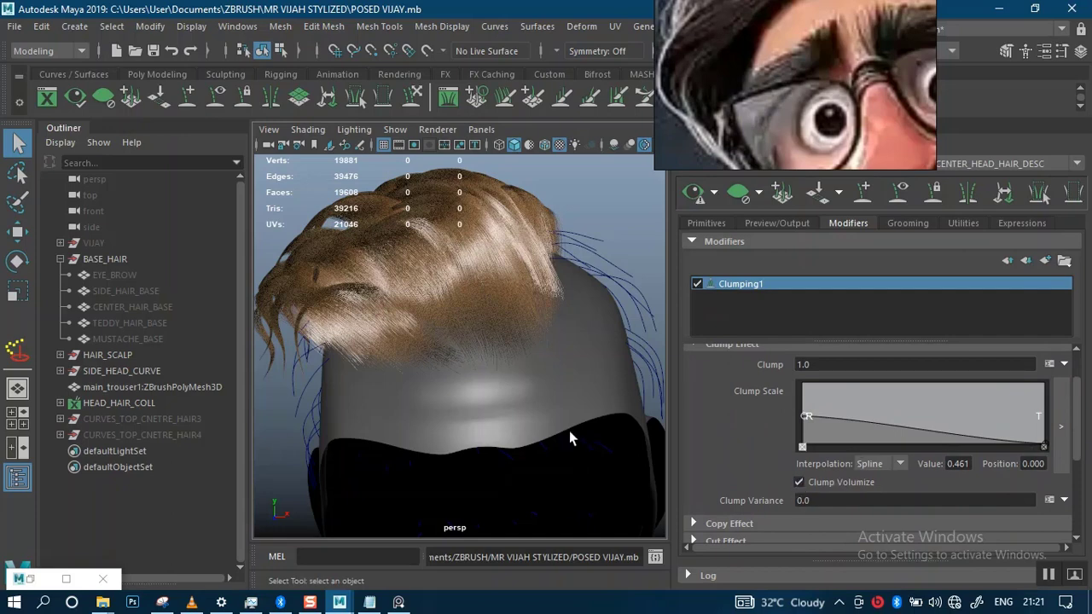
click(693, 192)
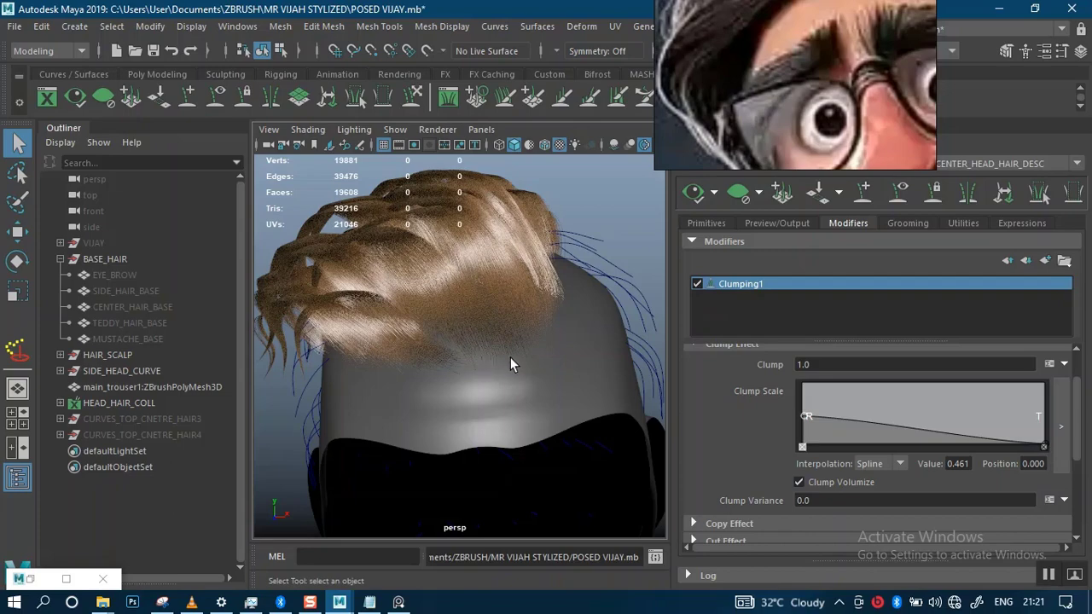
alt+drag(510, 364, 568, 342)
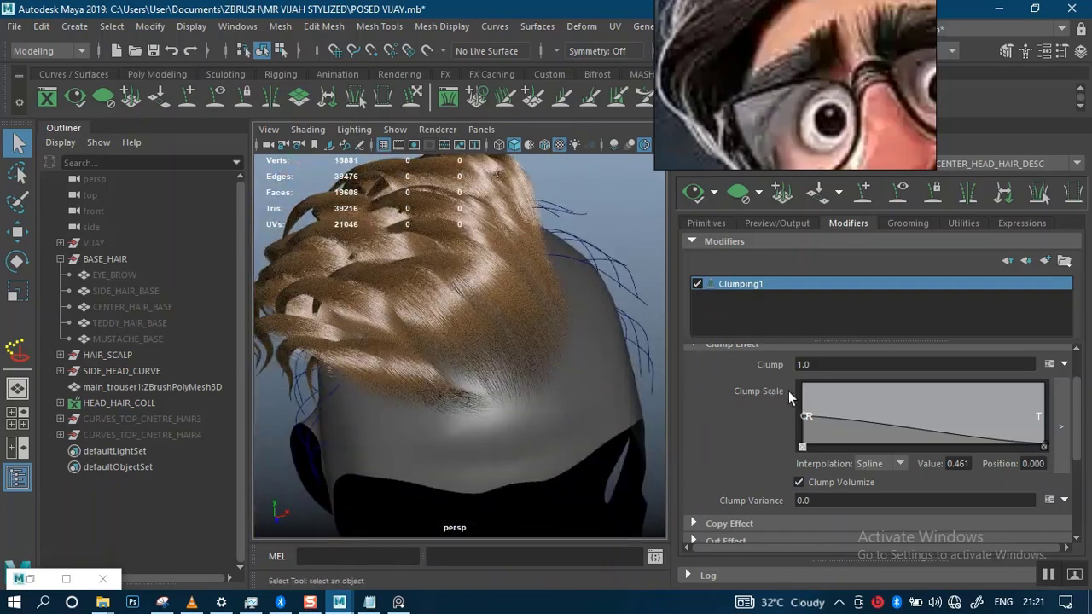
- Switch to the wecht.txt notes in Notepad, check the XGen settings and return to Maya
click(827, 500)
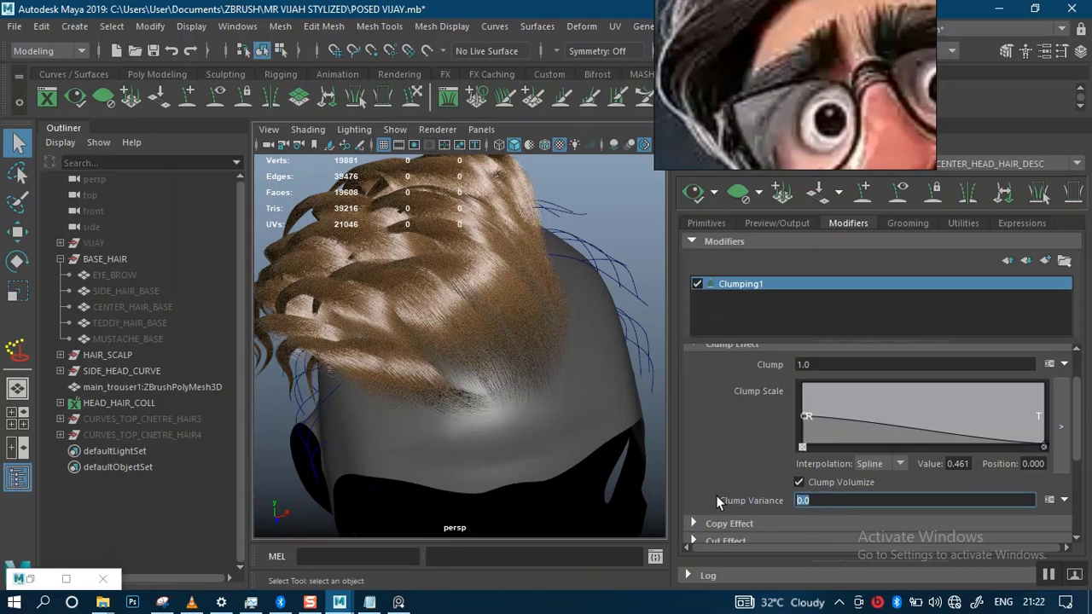
click(369, 601)
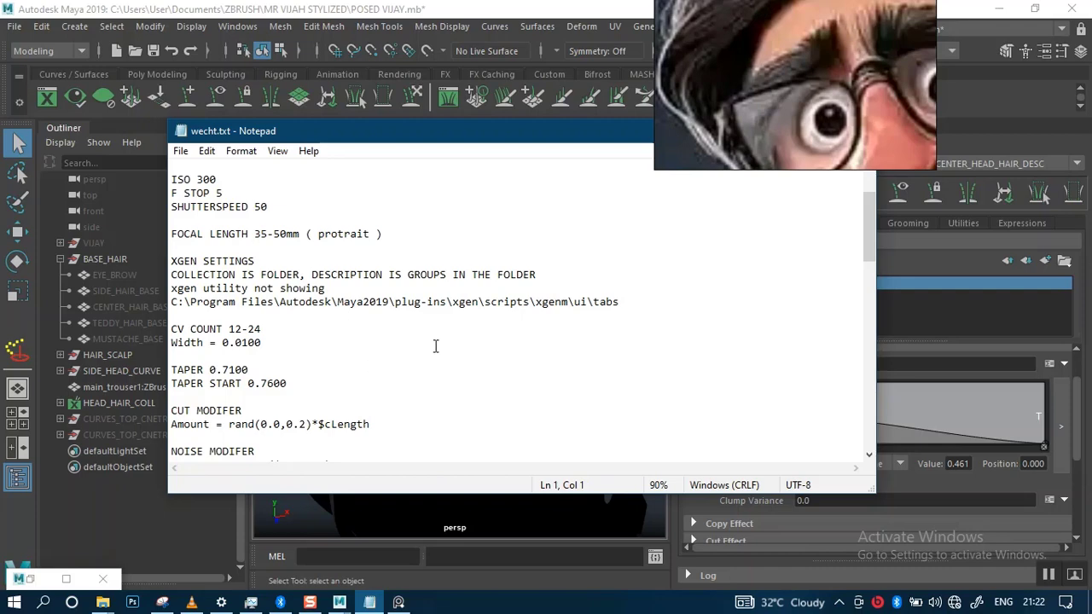
click(780, 132)
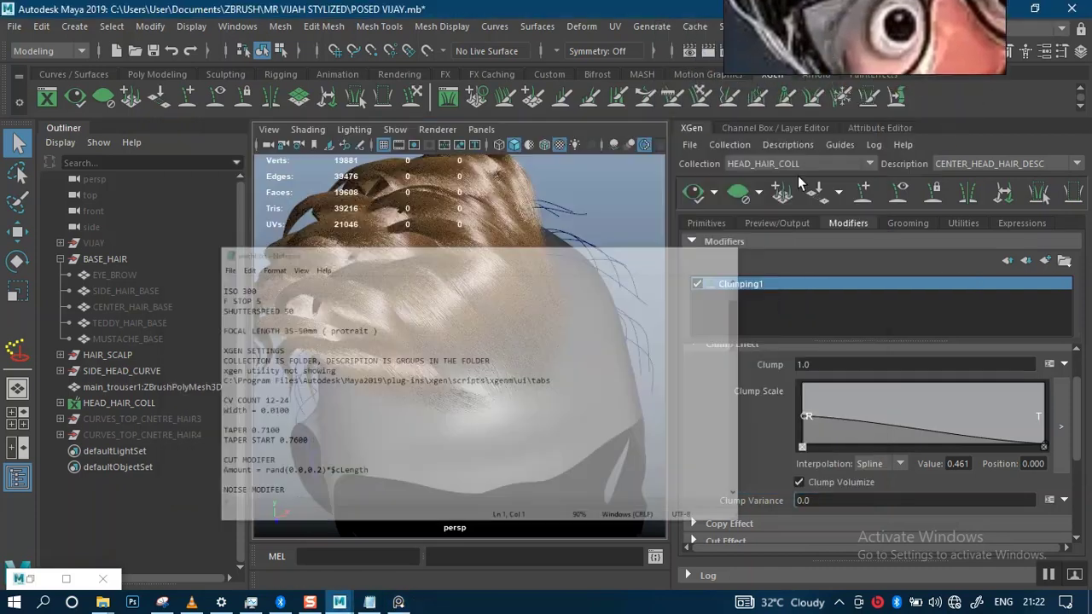
- Try a Clump Variance of 1 on the center head hair and inspect the refreshed preview
drag(821, 499, 774, 500)
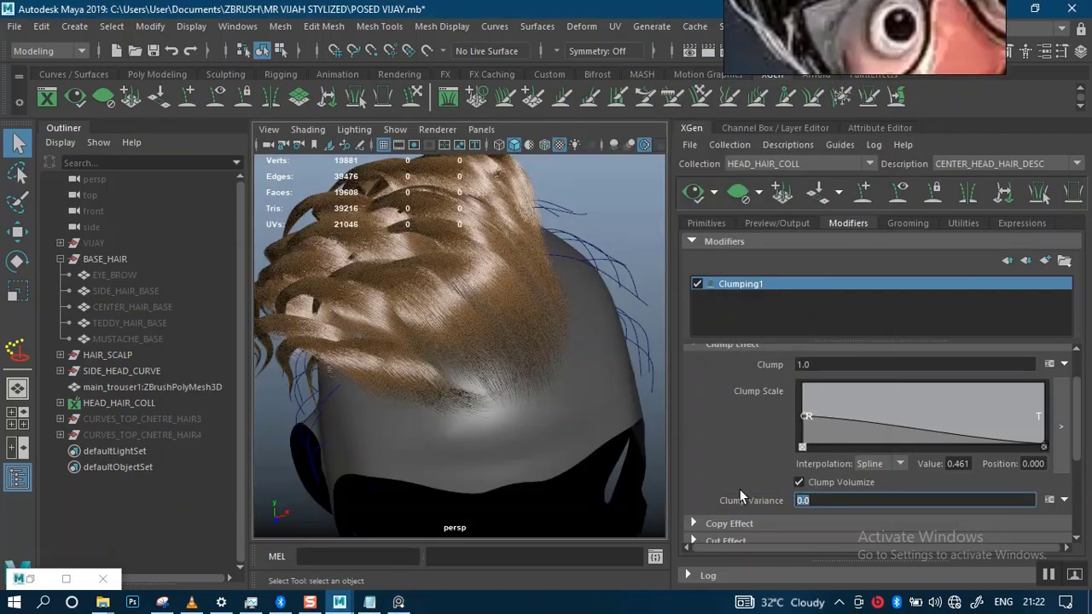
text(1)
key(Return)
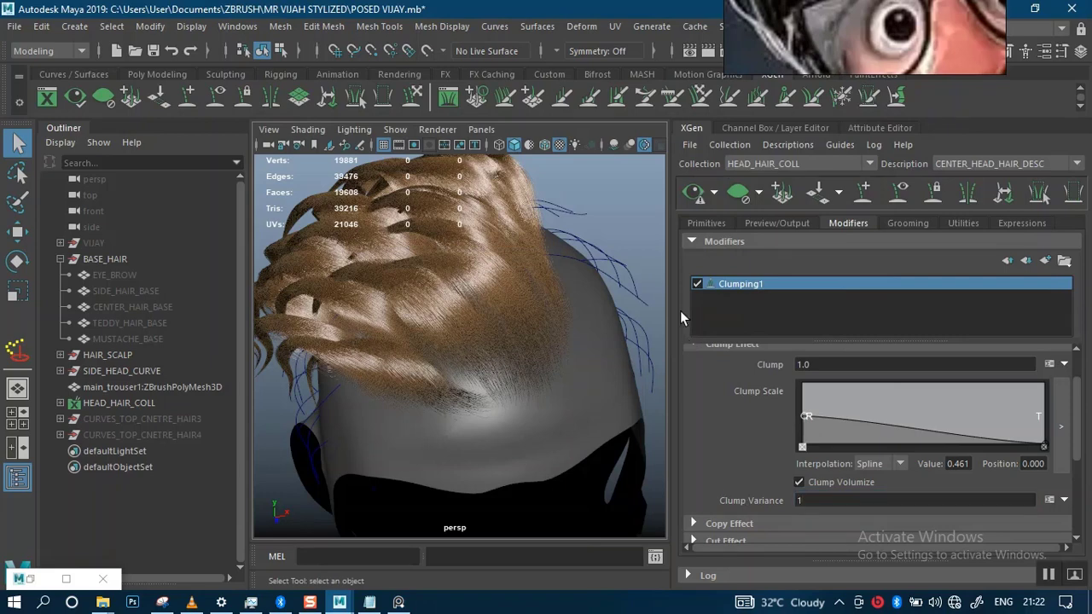
click(694, 192)
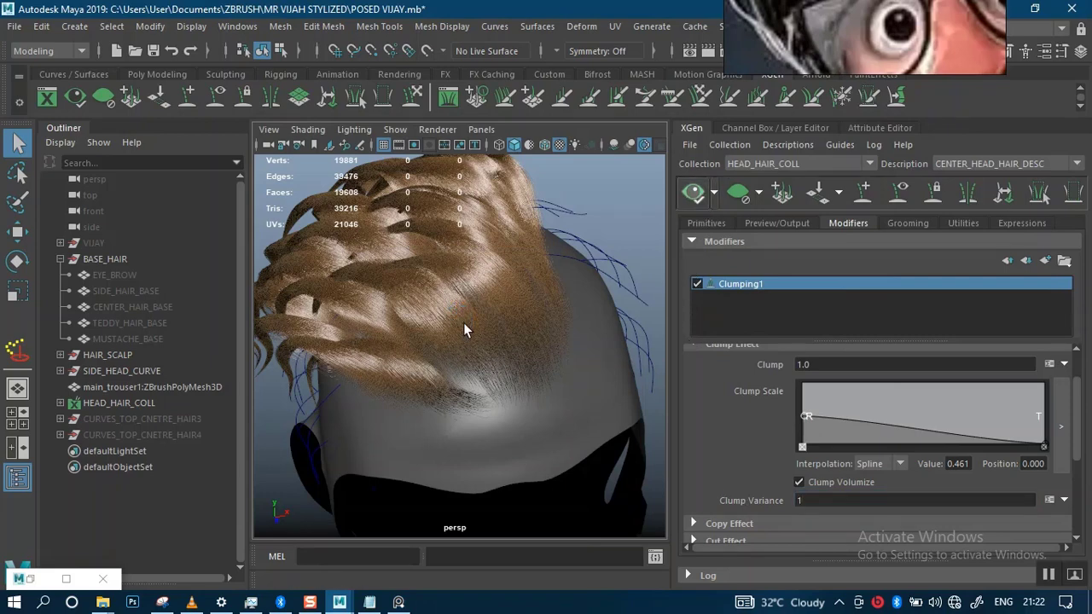
alt+drag(526, 404, 543, 311)
alt+right_drag(543, 310, 549, 422)
alt+drag(548, 421, 518, 304)
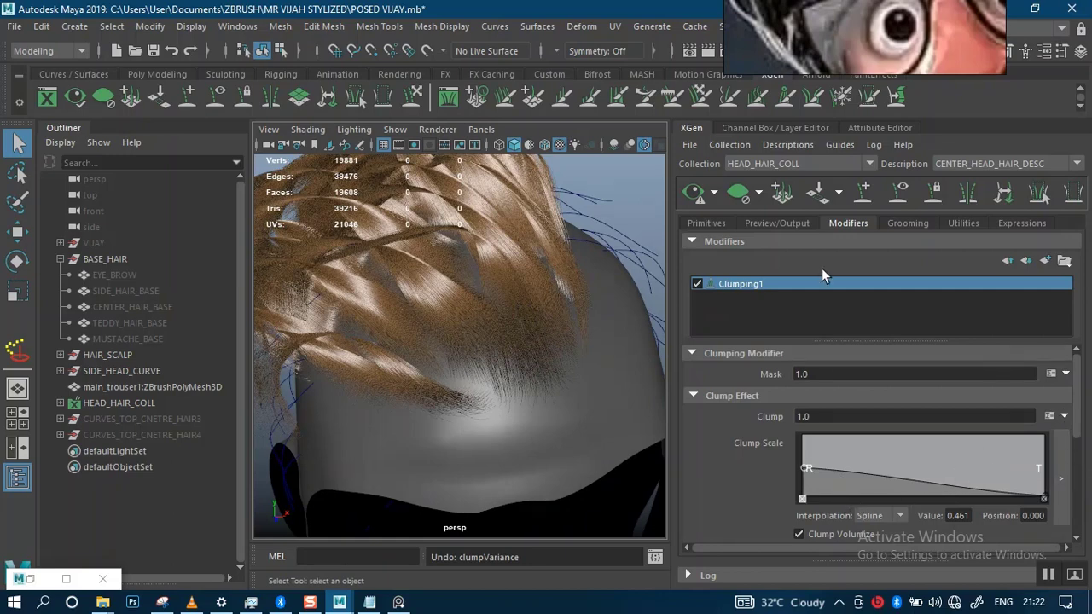
- Undo the Clump Variance change and refresh the hair preview
click(692, 192)
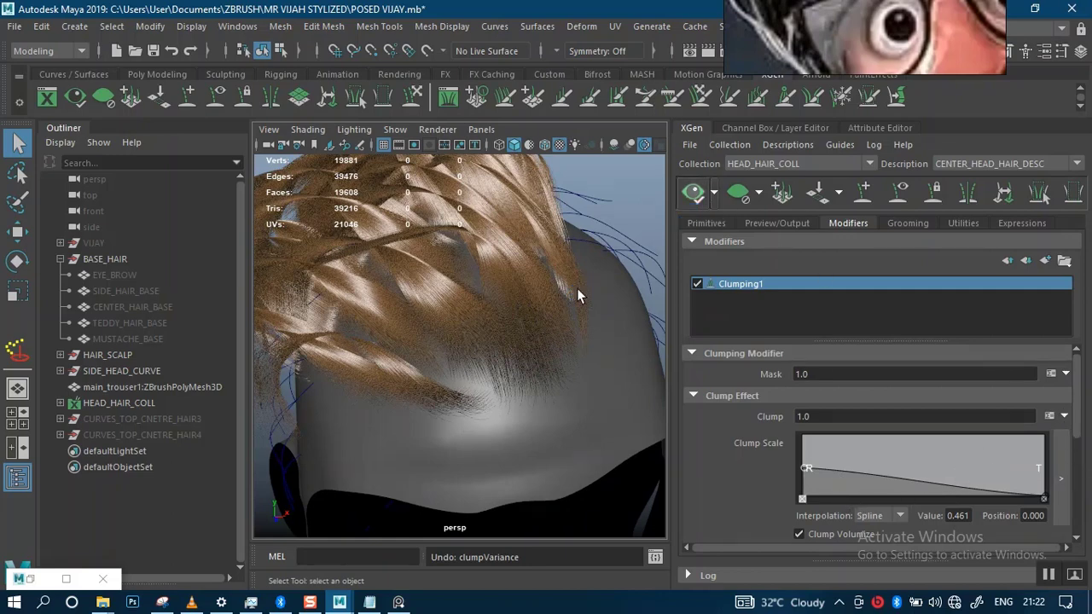
scroll(1057, 399, down, 5)
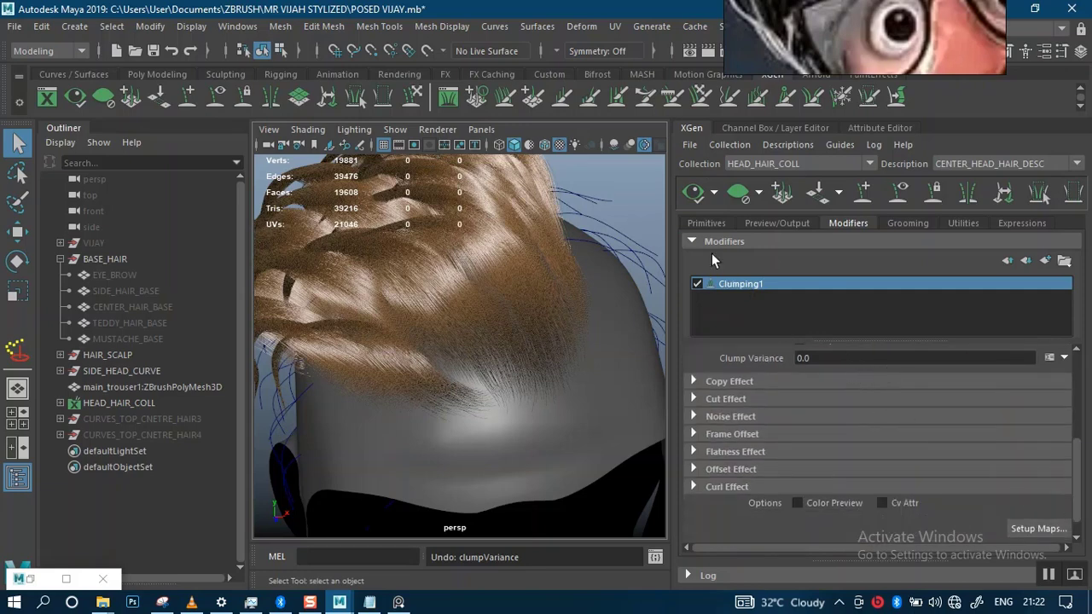
click(693, 192)
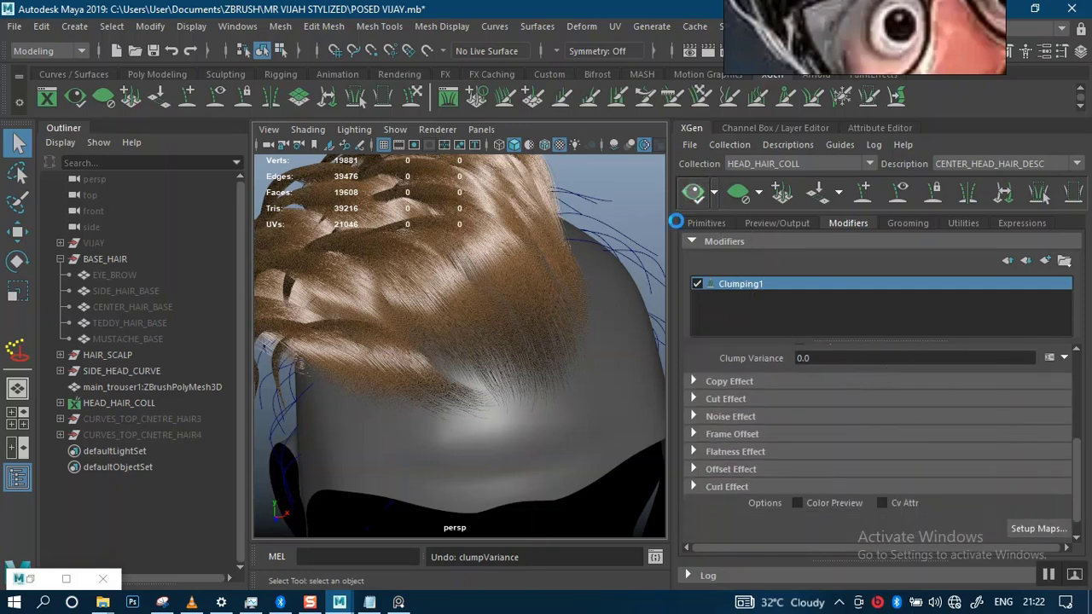
alt+drag(563, 324, 590, 307)
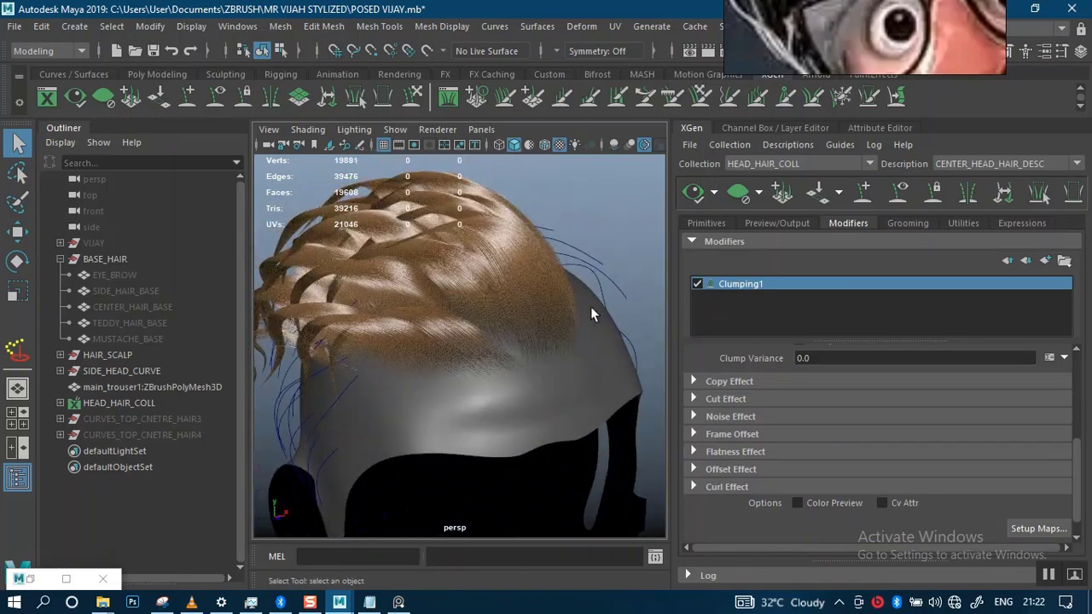
- Try a Clump Variance of 0.2 and inspect the strands in the refreshed preview
drag(831, 361, 769, 364)
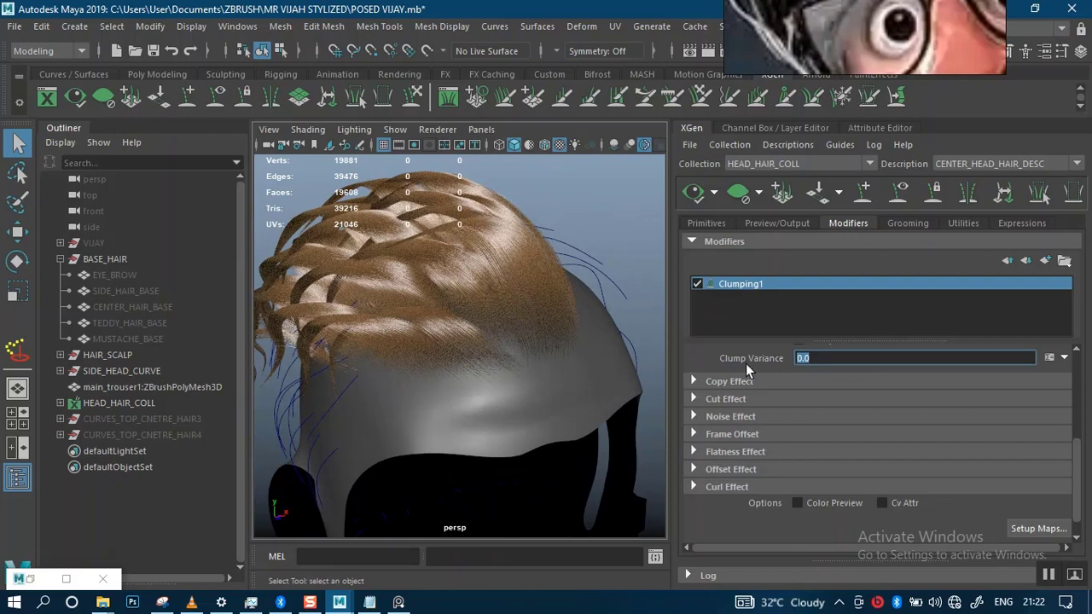
text(0)
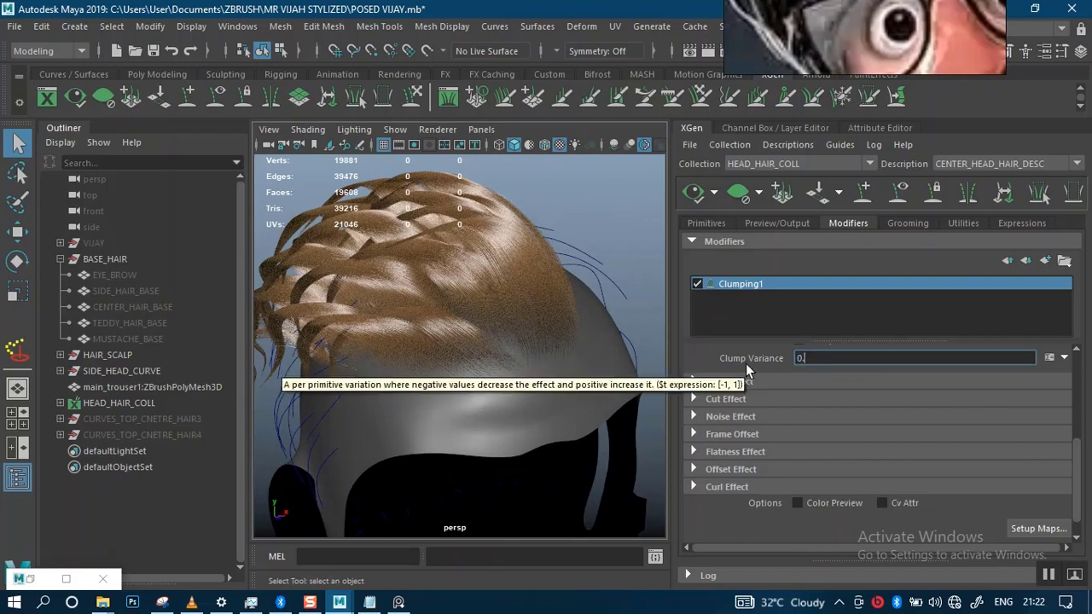
text(.2)
key(Return)
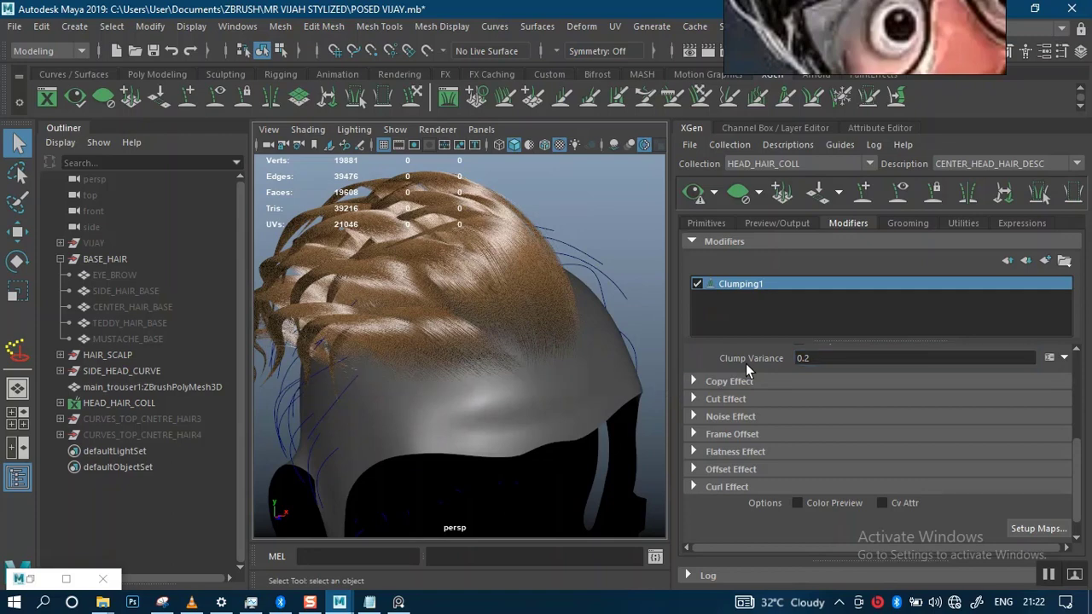
click(693, 192)
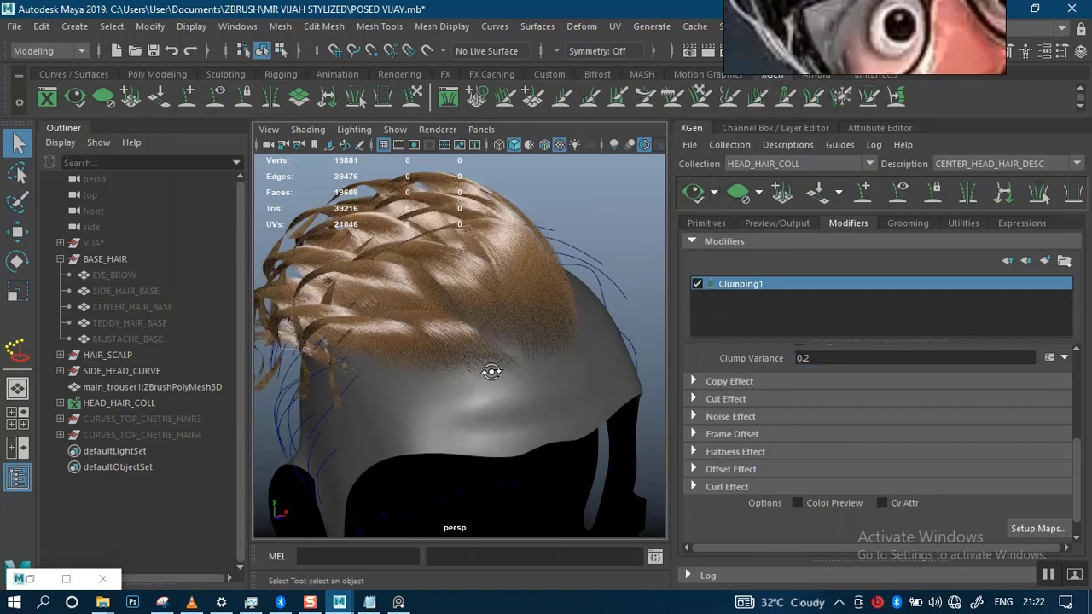
alt+drag(490, 371, 599, 390)
scroll(551, 383, up, 5)
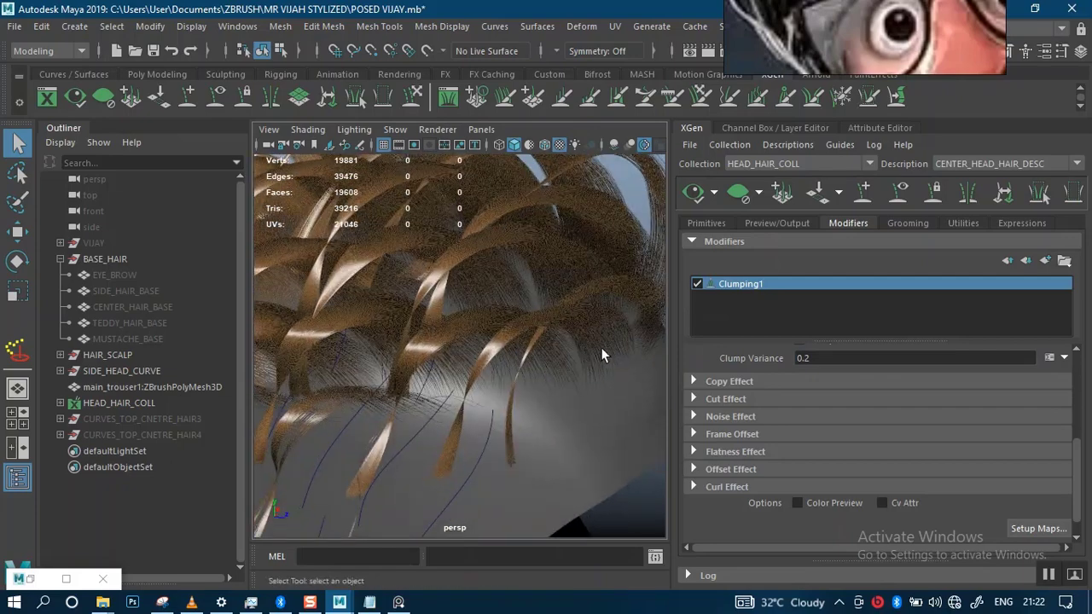
- Set the Clump Variance to 0 and refresh the hair preview
double_click(804, 358)
text(0)
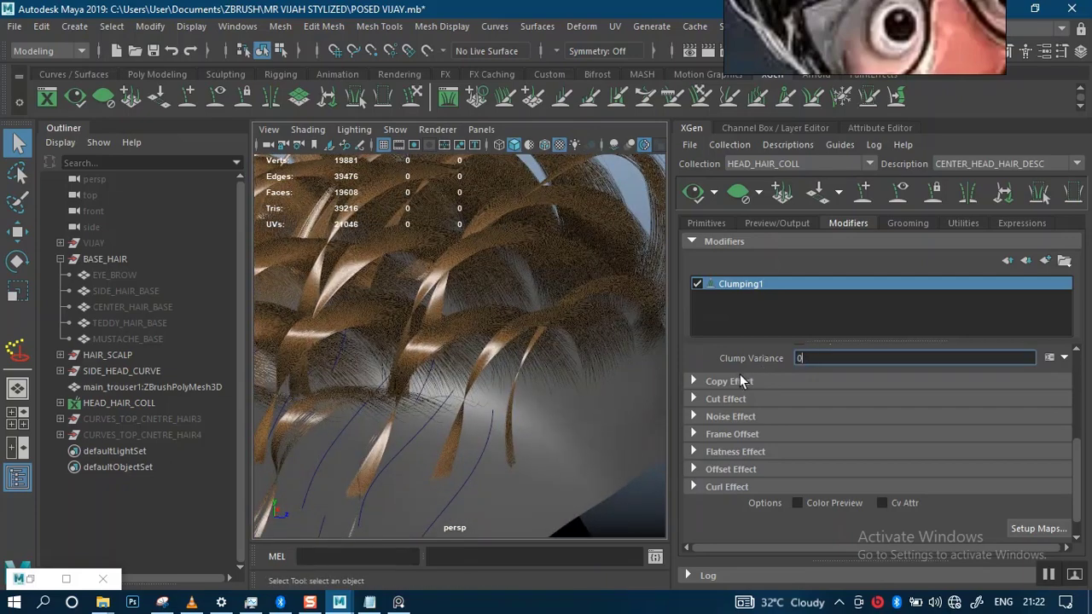
key(Return)
click(695, 191)
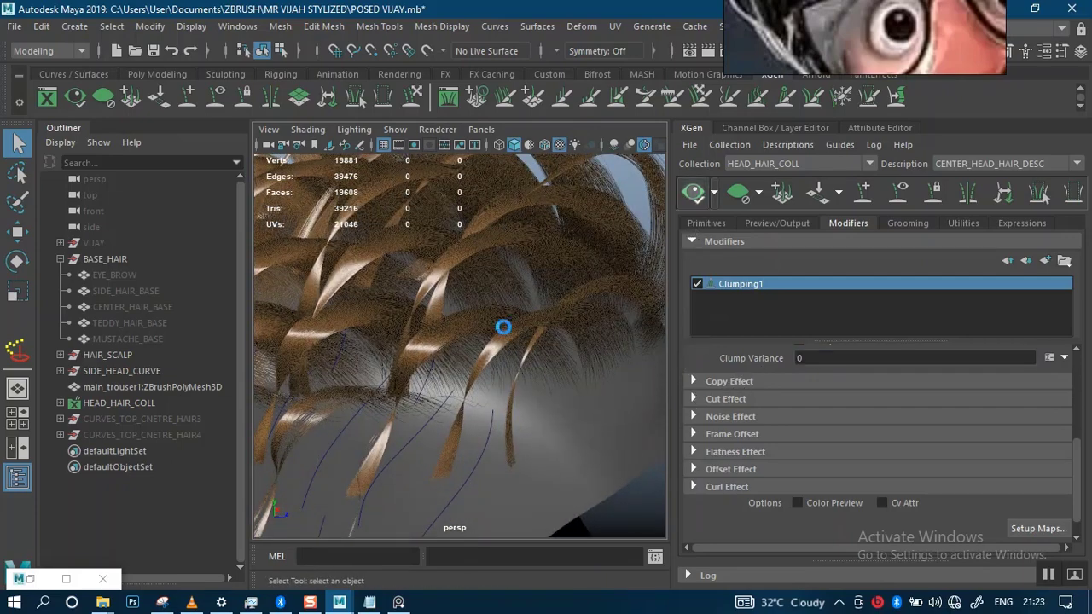
- Add a point to Clumping1's Clump Scale curve at about position 0.53, value 0.289, and inspect the refreshed hair preview
alt+right_drag(525, 424, 498, 326)
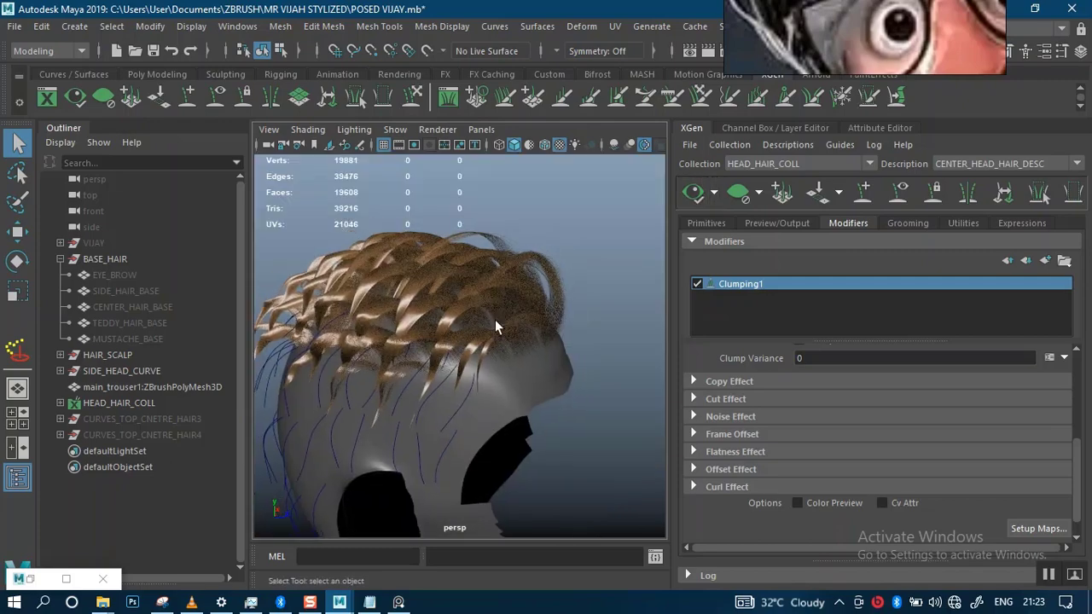
alt+drag(516, 376, 487, 359)
alt+right_drag(487, 358, 563, 381)
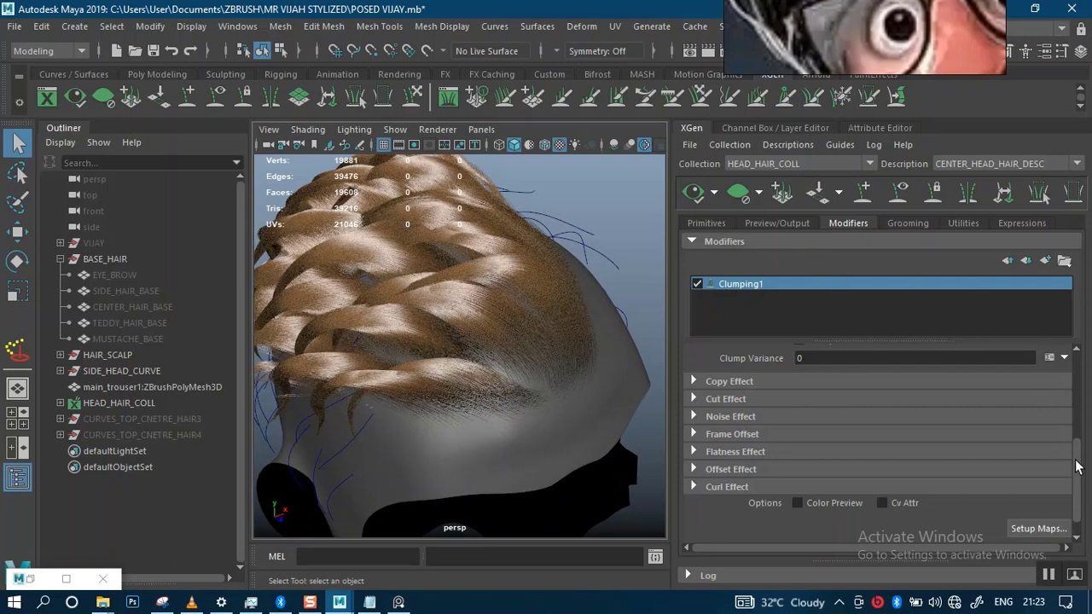
drag(1078, 467, 1076, 409)
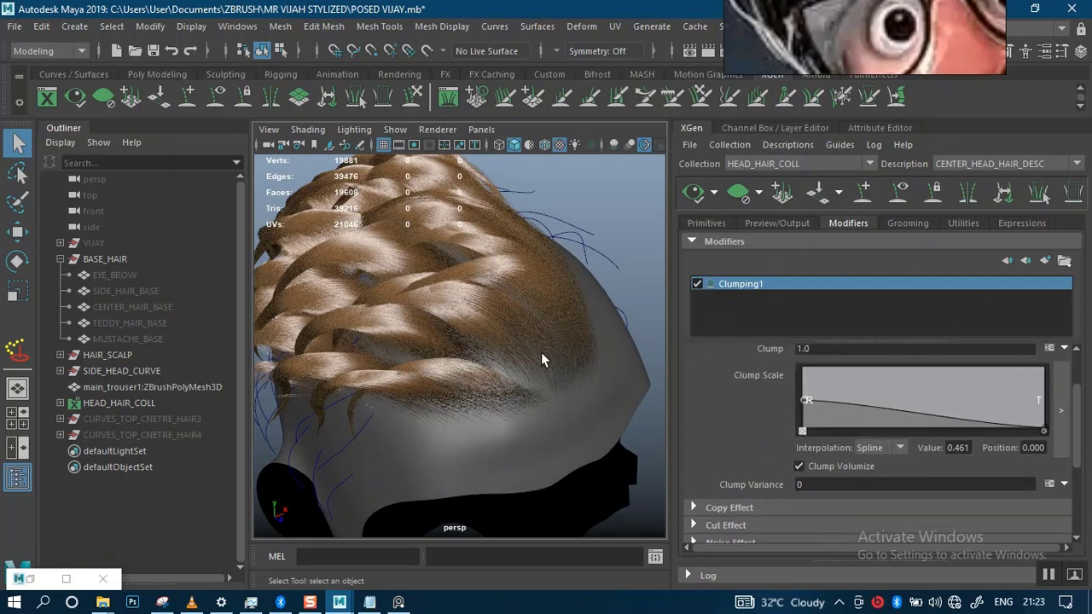
alt+drag(541, 354, 445, 342)
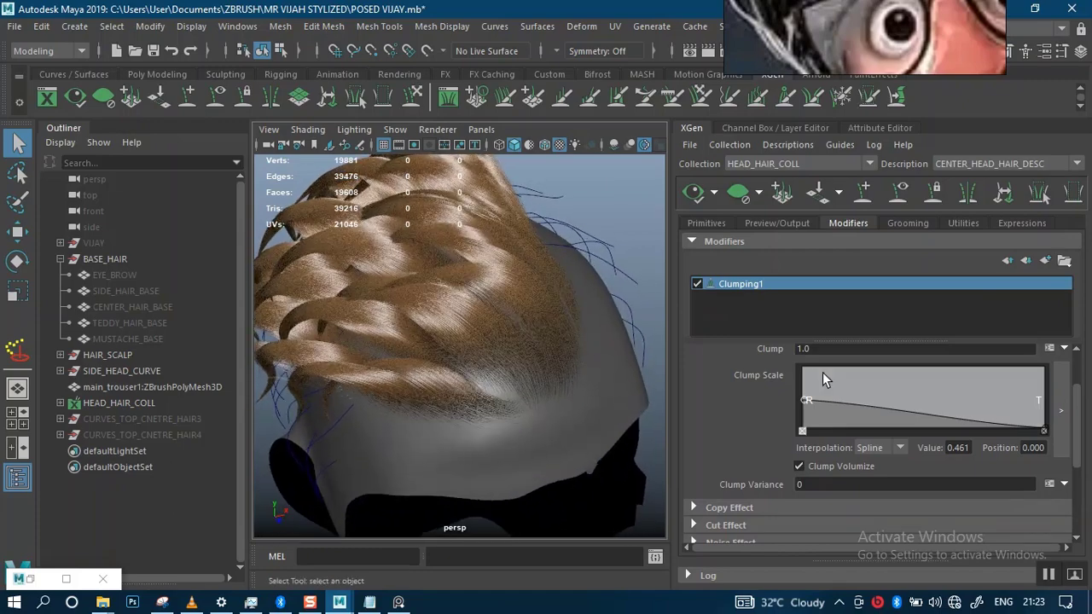
click(930, 412)
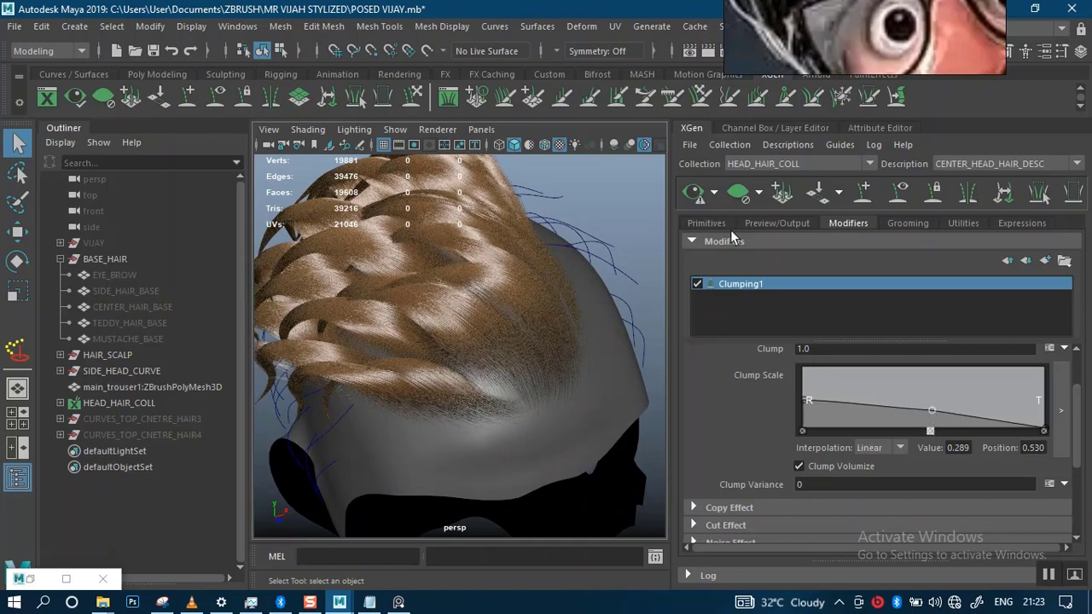
click(699, 198)
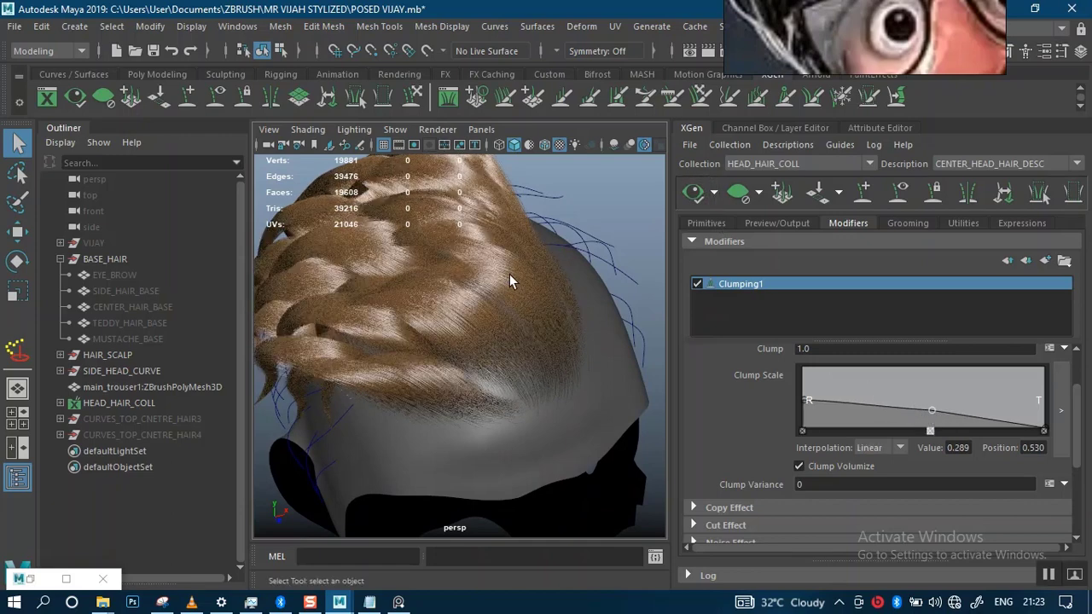
alt+drag(500, 362, 531, 302)
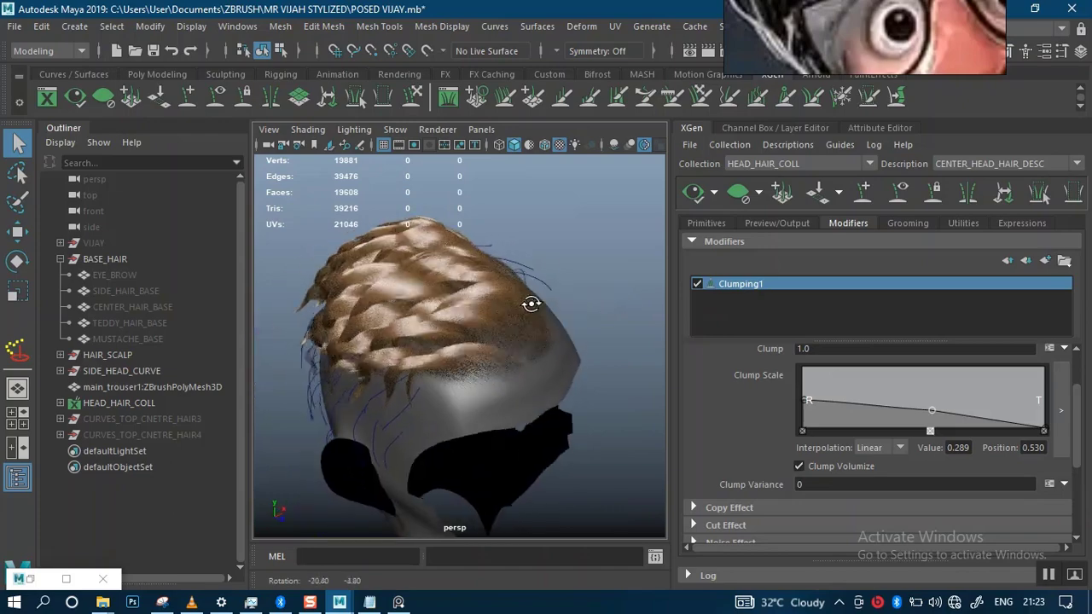
alt+right_drag(531, 302, 563, 324)
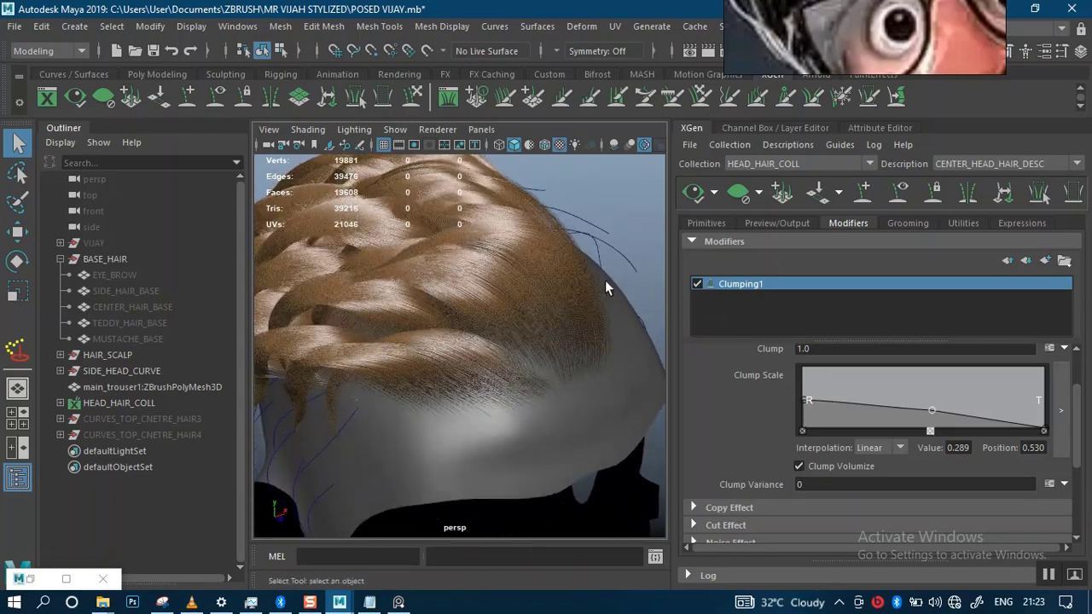
- Add a second Clumping modifier to the center head hair description
click(1044, 260)
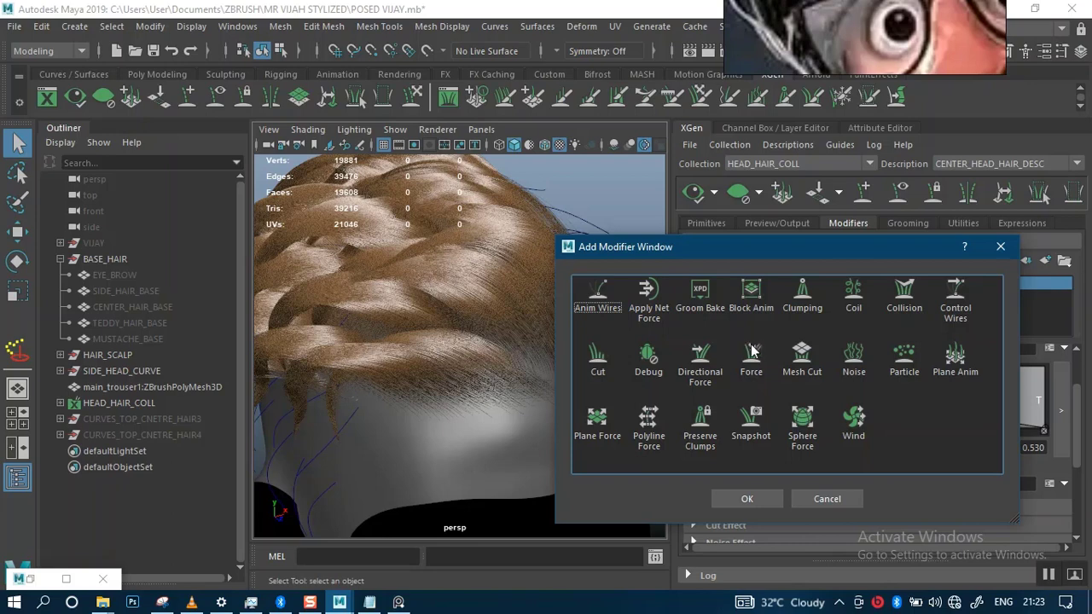
click(802, 302)
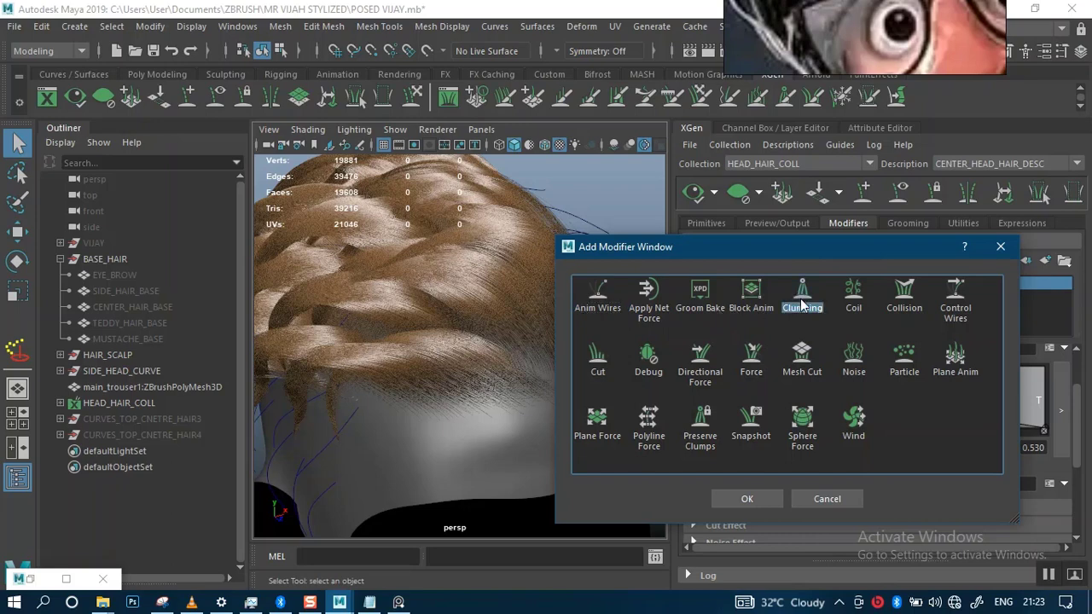
click(747, 498)
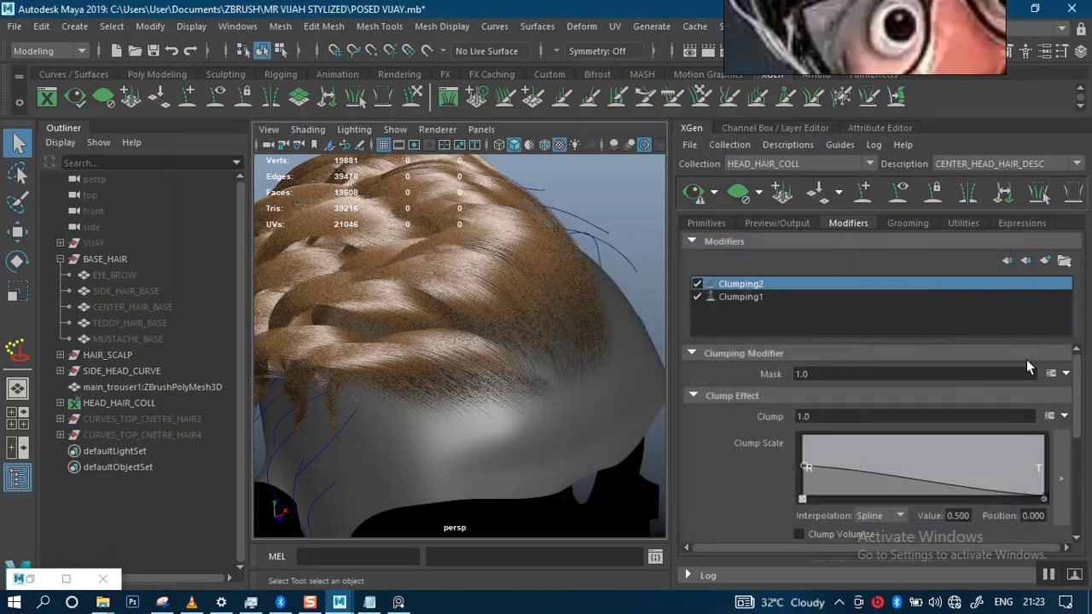
- Generate clump points for Clumping2 with a Mask of 0.8 and save its clumping maps
drag(1081, 431, 1081, 516)
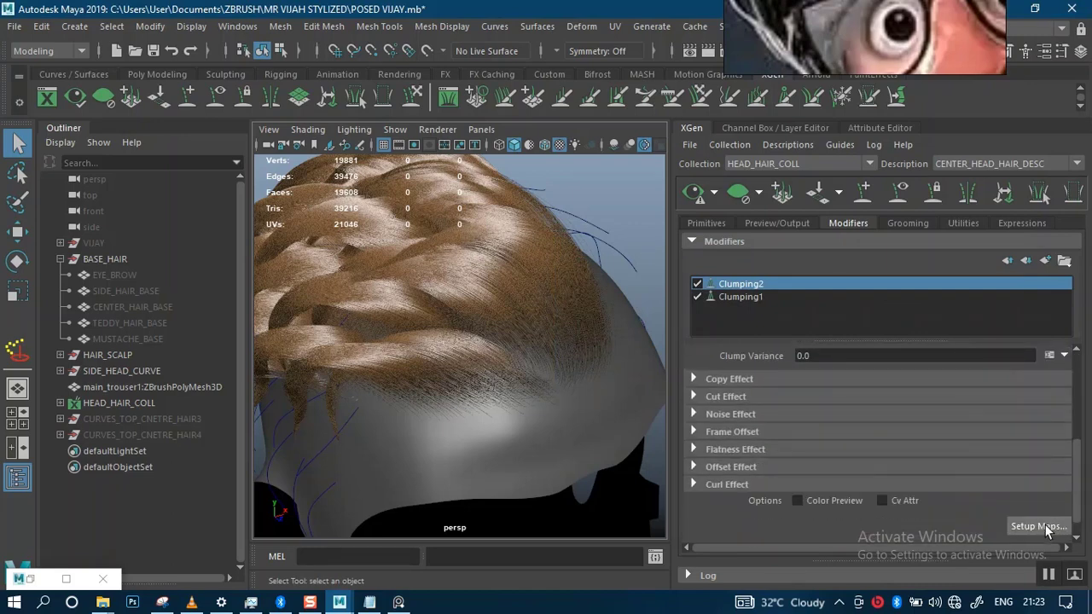
click(1045, 527)
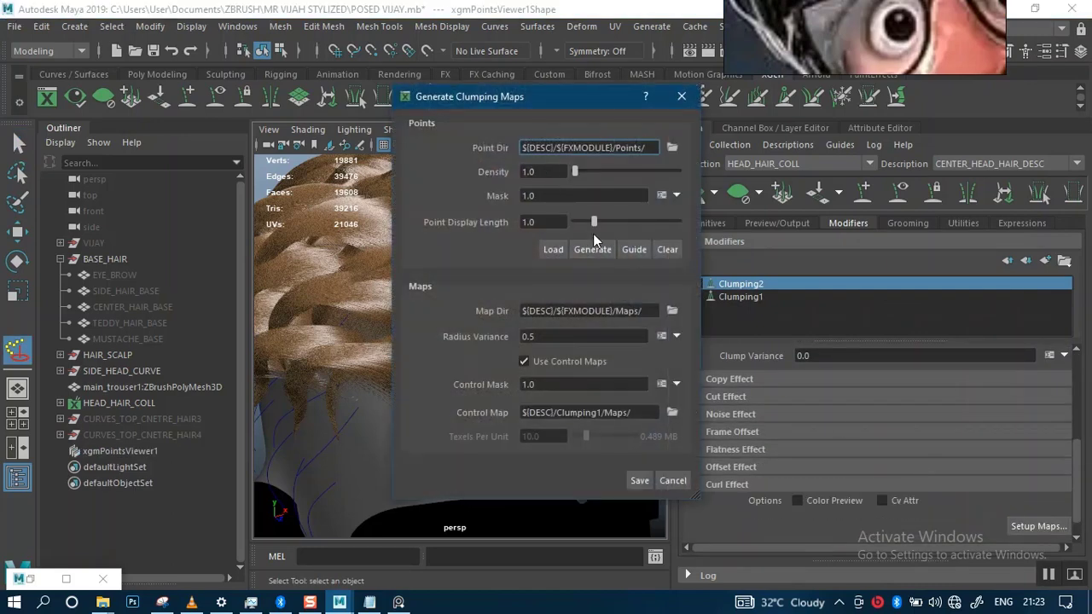
click(542, 194)
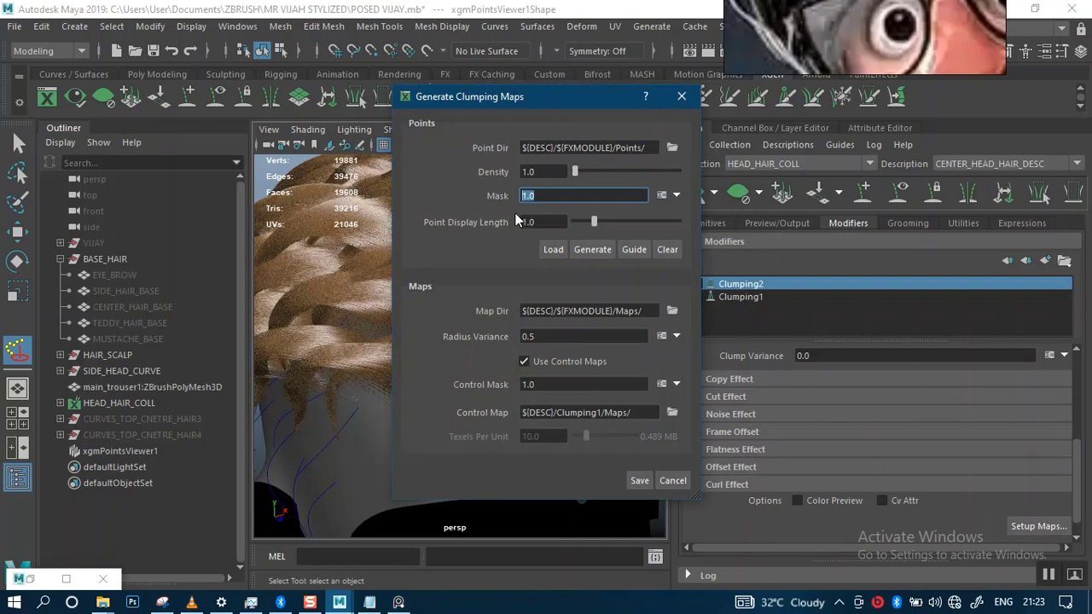
text(0.8)
click(590, 249)
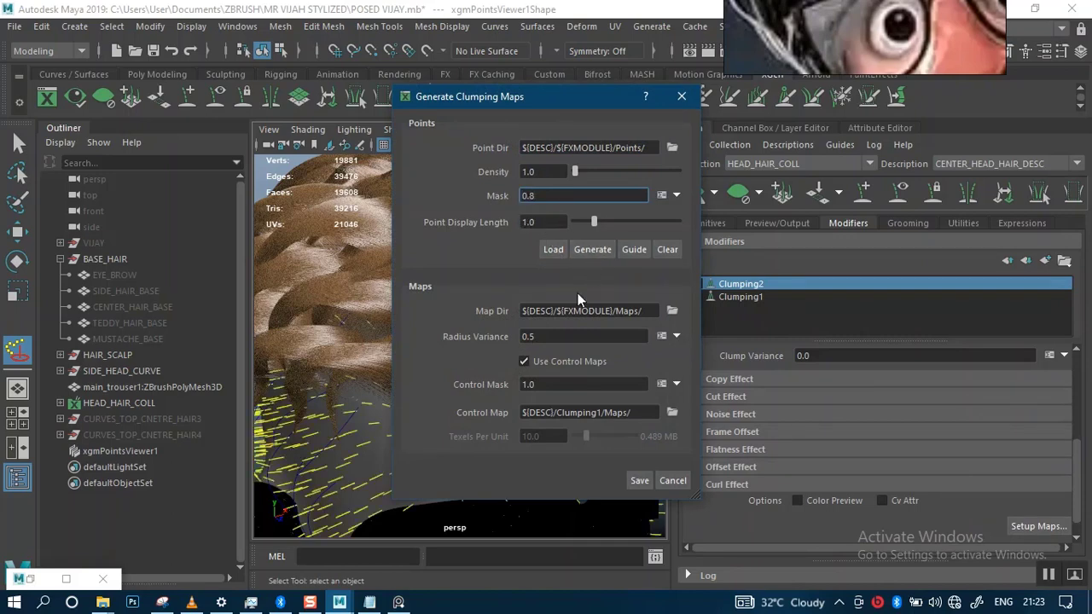
click(639, 482)
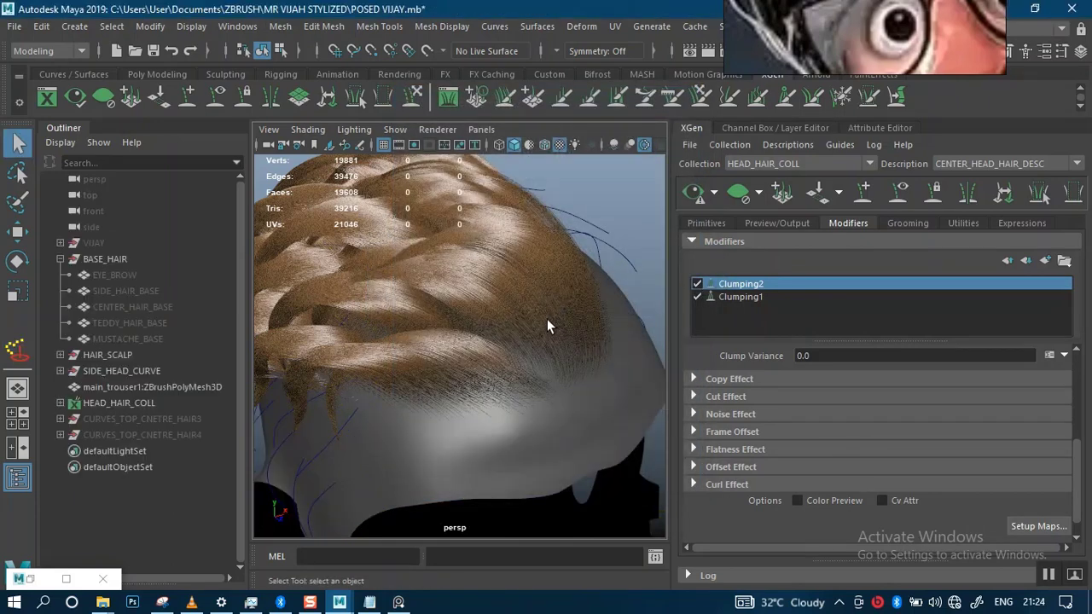
- Refresh the hair preview and compare the clumps with the reference image, moving the image to the opposite side of the viewport
click(693, 191)
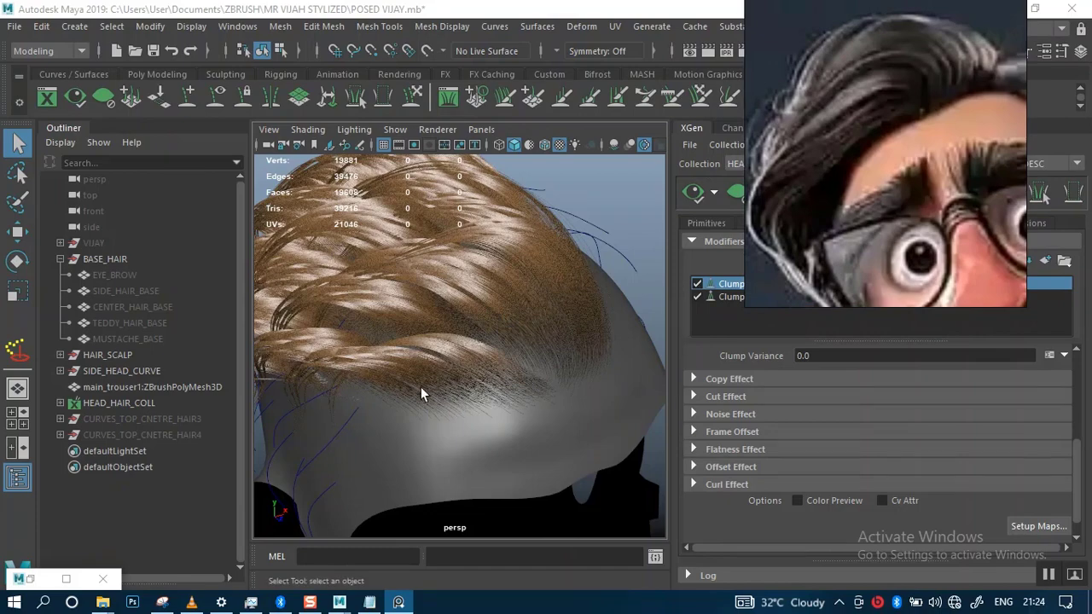
alt+drag(486, 394, 480, 334)
scroll(486, 370, up, 5)
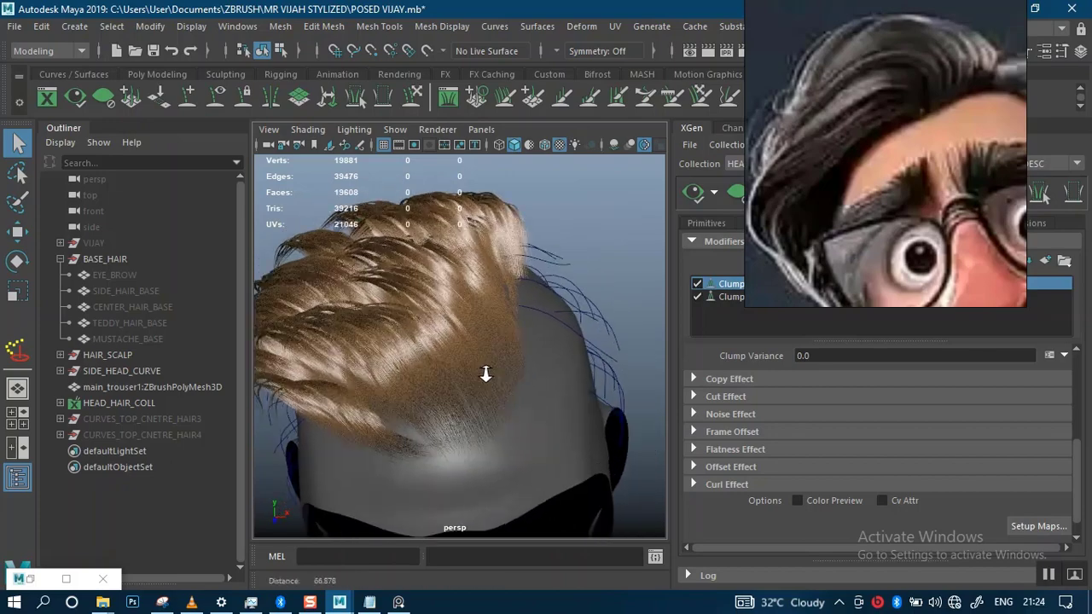
alt+drag(479, 383, 652, 301)
drag(816, 218, 338, 284)
alt+drag(513, 327, 546, 322)
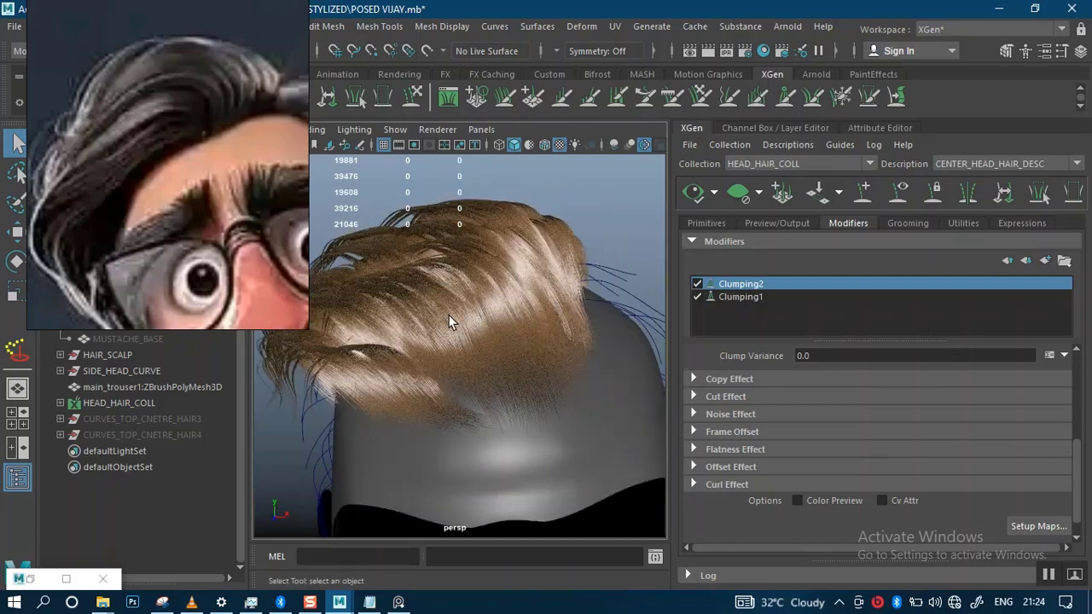
alt+drag(449, 316, 452, 384)
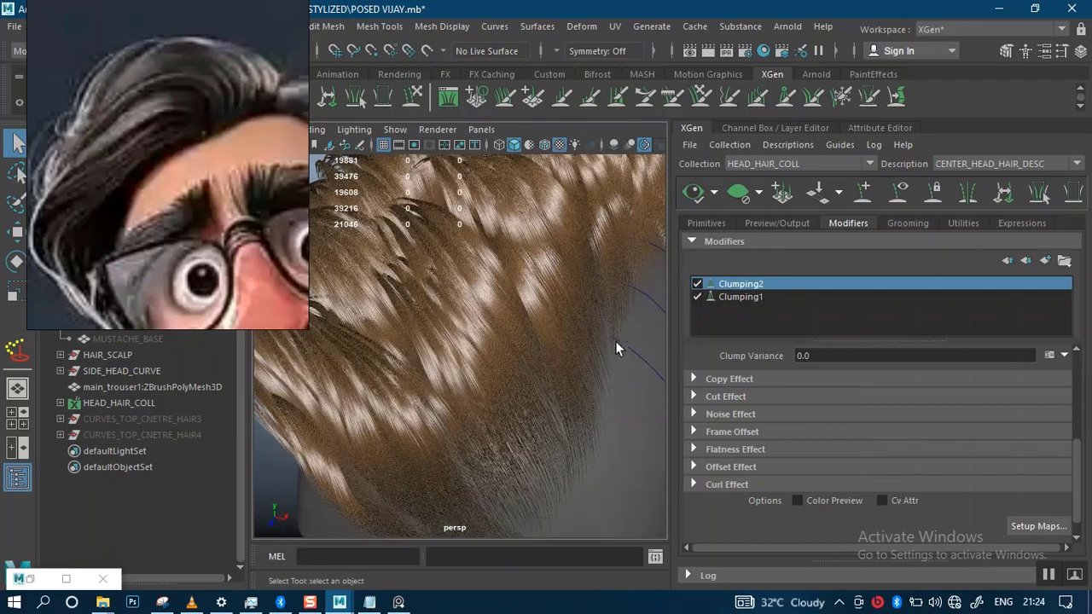
- Add a third Clumping modifier on top of Clumping2
click(1046, 262)
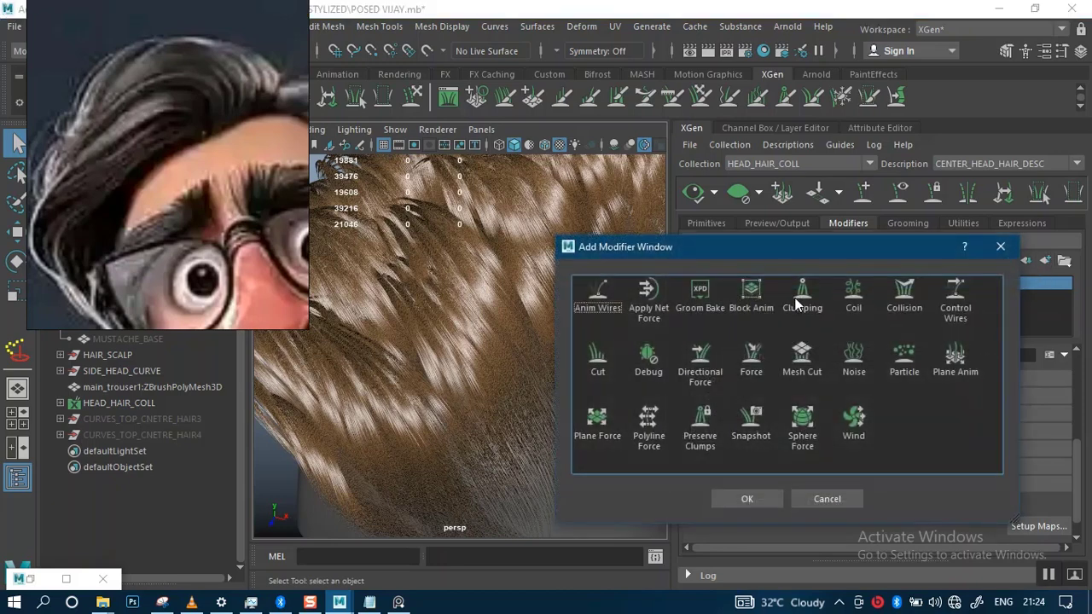
click(796, 303)
click(753, 500)
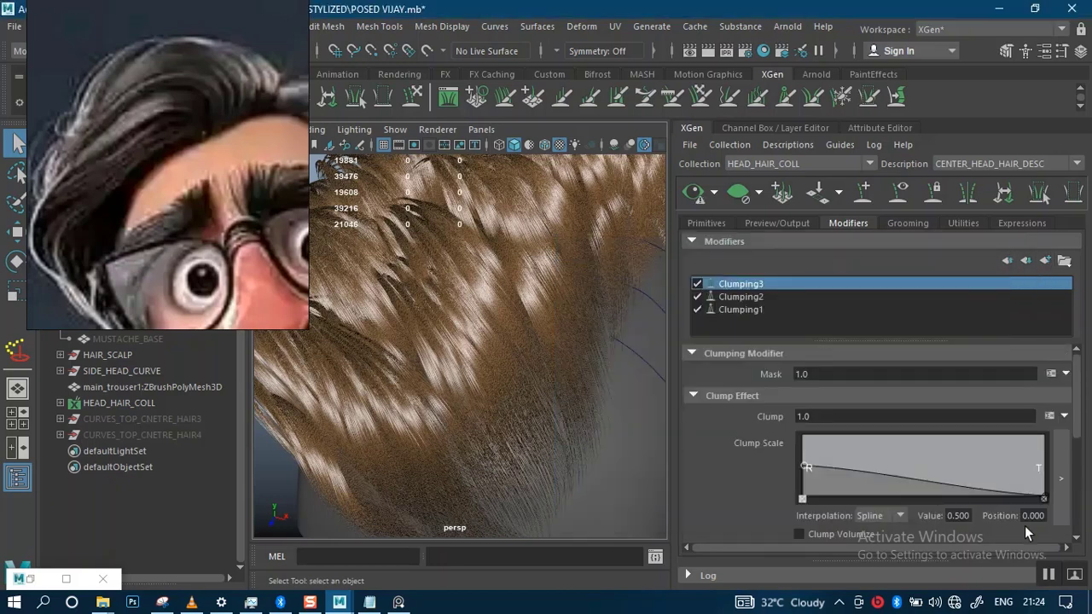
- Generate clump points for Clumping3 with a Density of 10 and save its clumping maps
drag(1079, 430, 1072, 530)
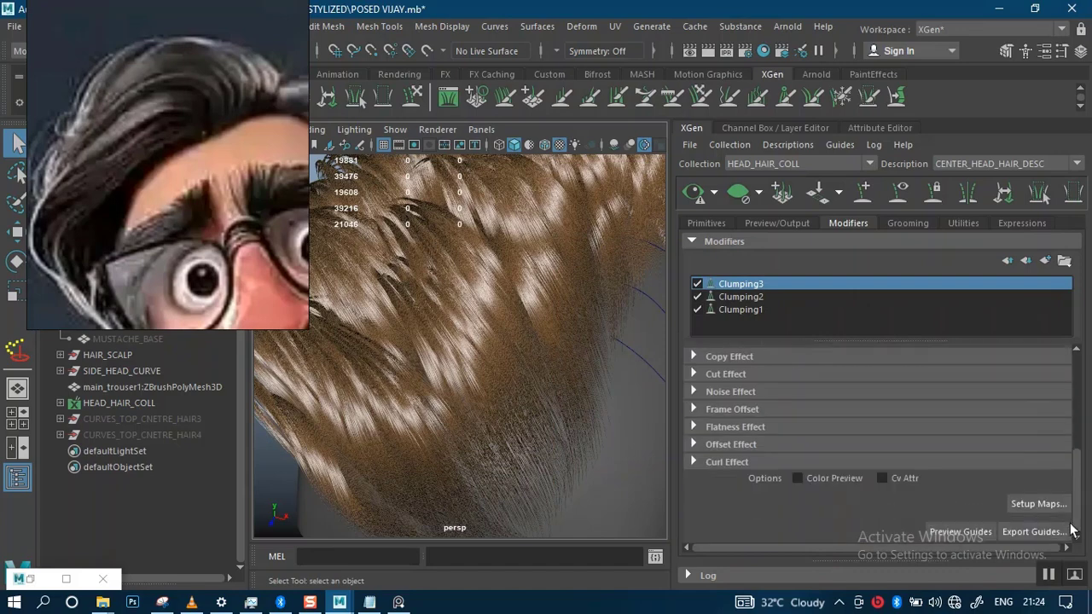
click(1038, 503)
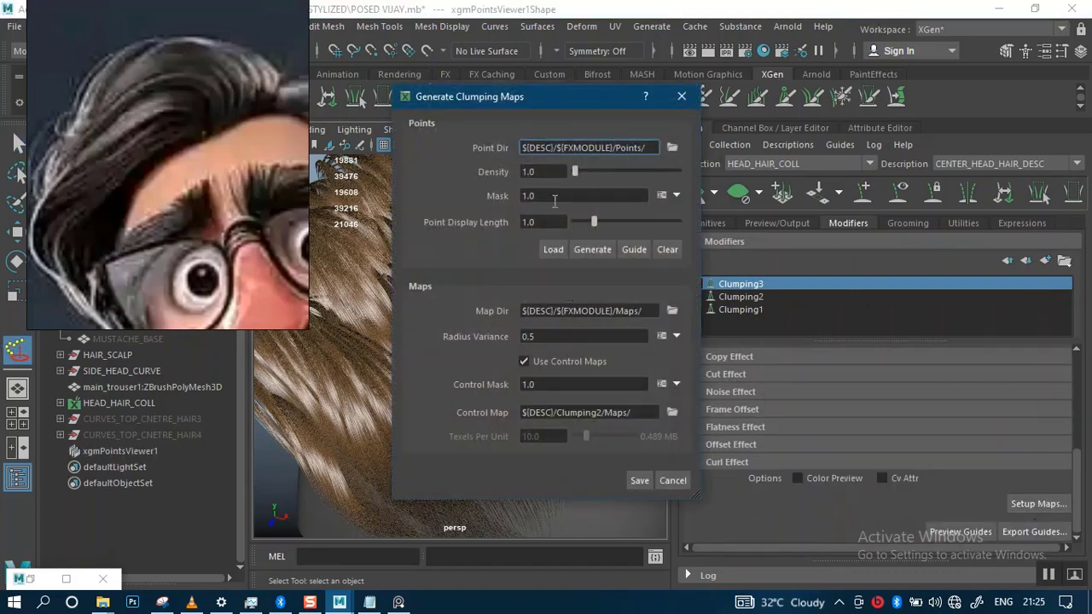
key(Tab)
text(10)
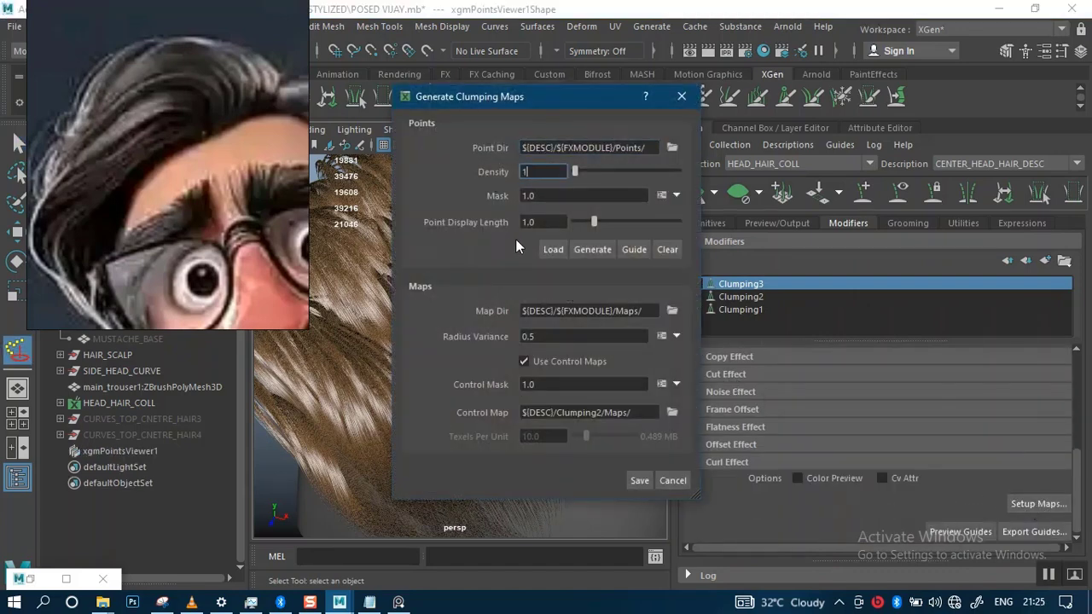
click(583, 250)
key(Return)
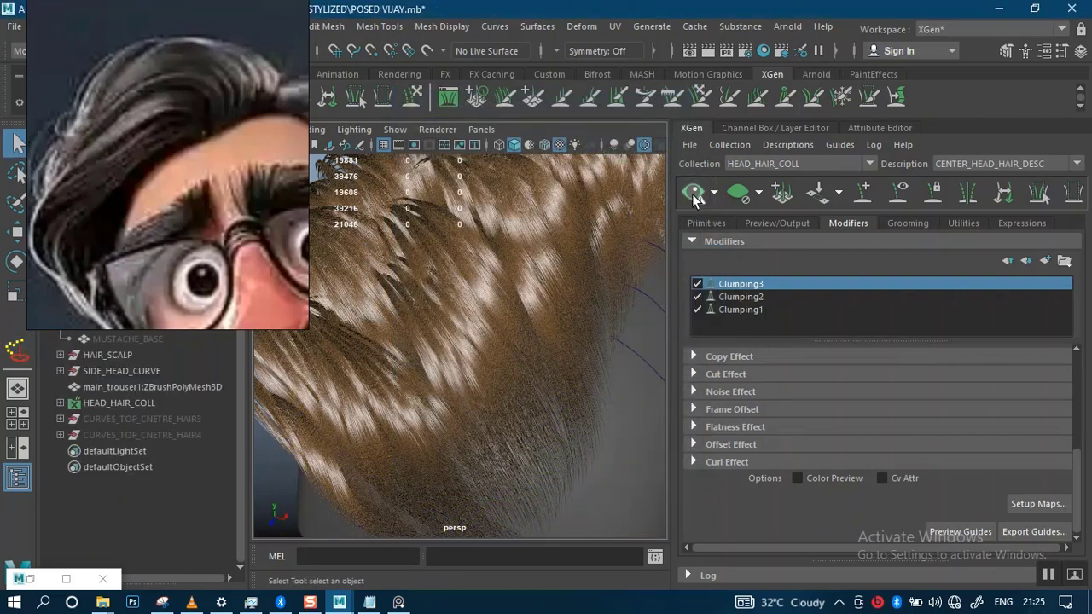
- Refresh the hair preview and examine the triple-clumped strands from the side and the front hairline
click(693, 196)
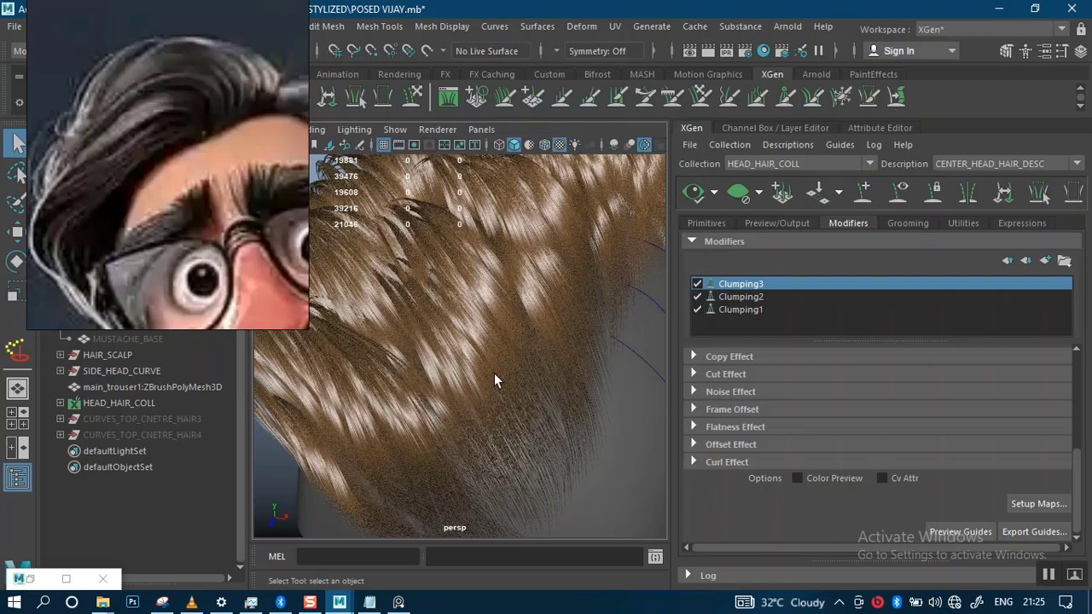
scroll(481, 375, down, 5)
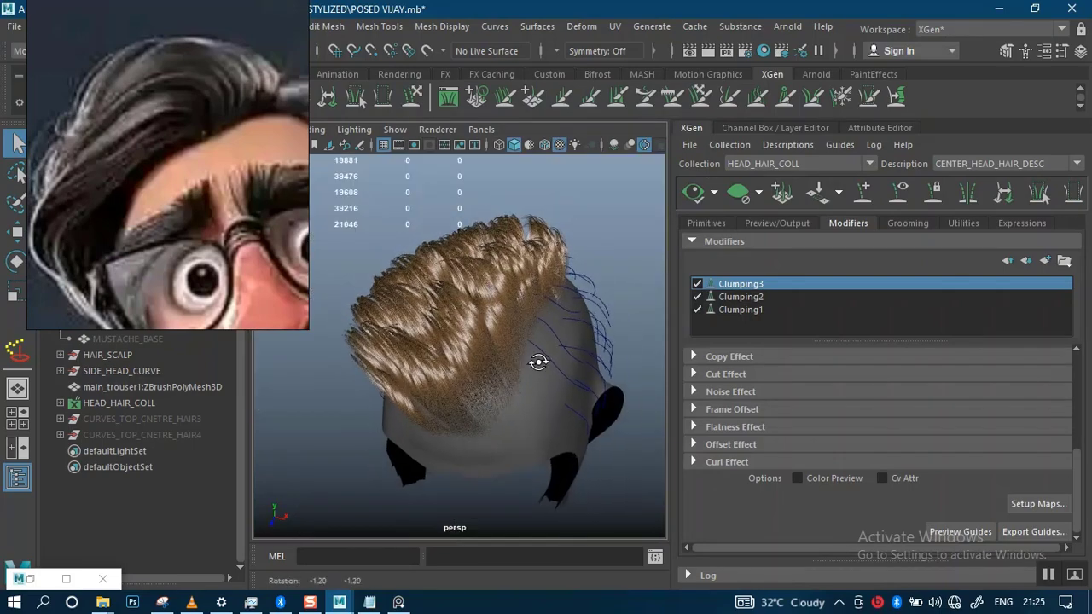
scroll(521, 333, up, 6)
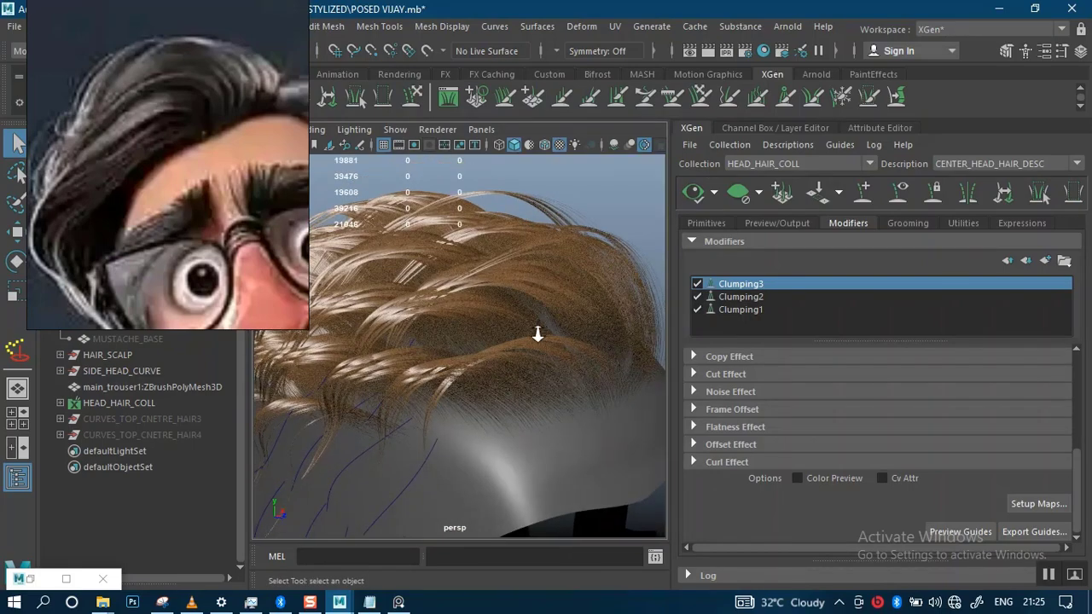
scroll(533, 362, down, 6)
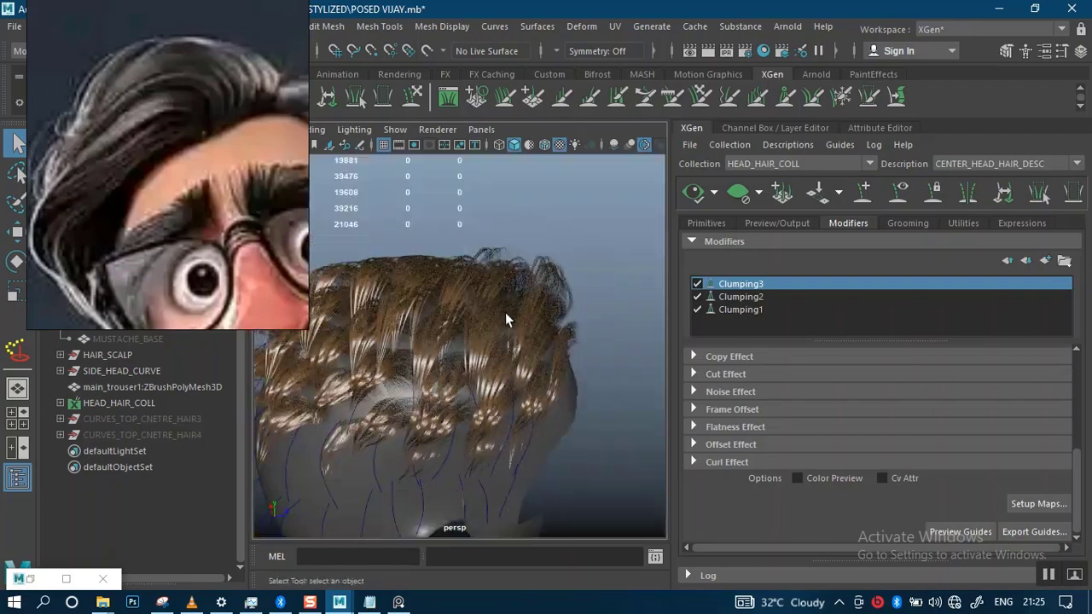
alt+drag(505, 312, 599, 316)
alt+right_drag(505, 330, 525, 455)
alt+drag(484, 368, 363, 299)
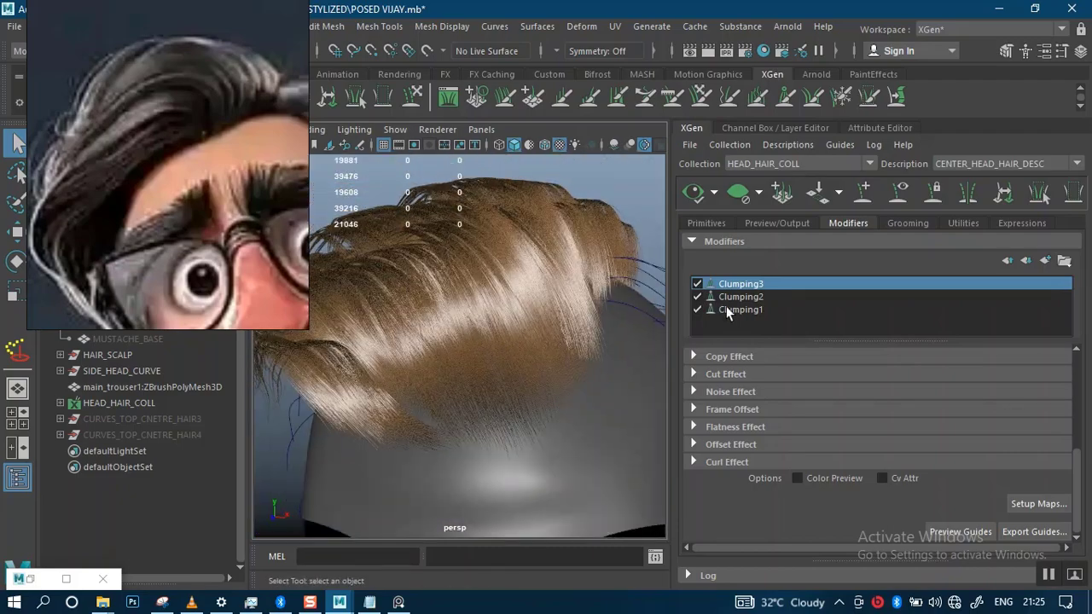
- Raise the root point of Clumping1's Clump Scale curve to about 0.842 and inspect the refreshed hair preview
click(730, 310)
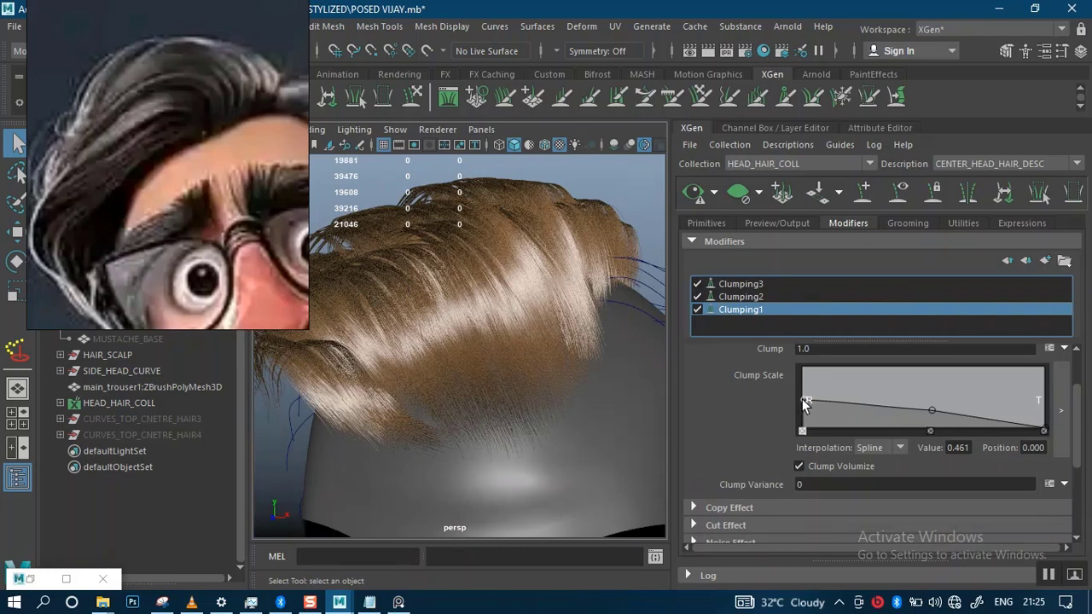
drag(802, 398, 795, 376)
click(691, 193)
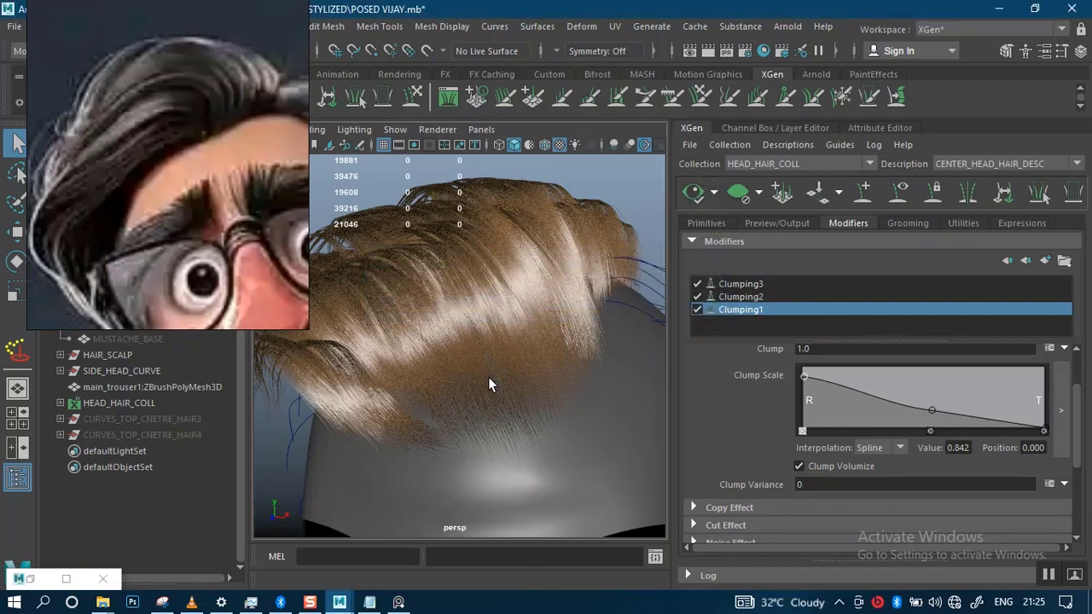
alt+drag(498, 456, 489, 353)
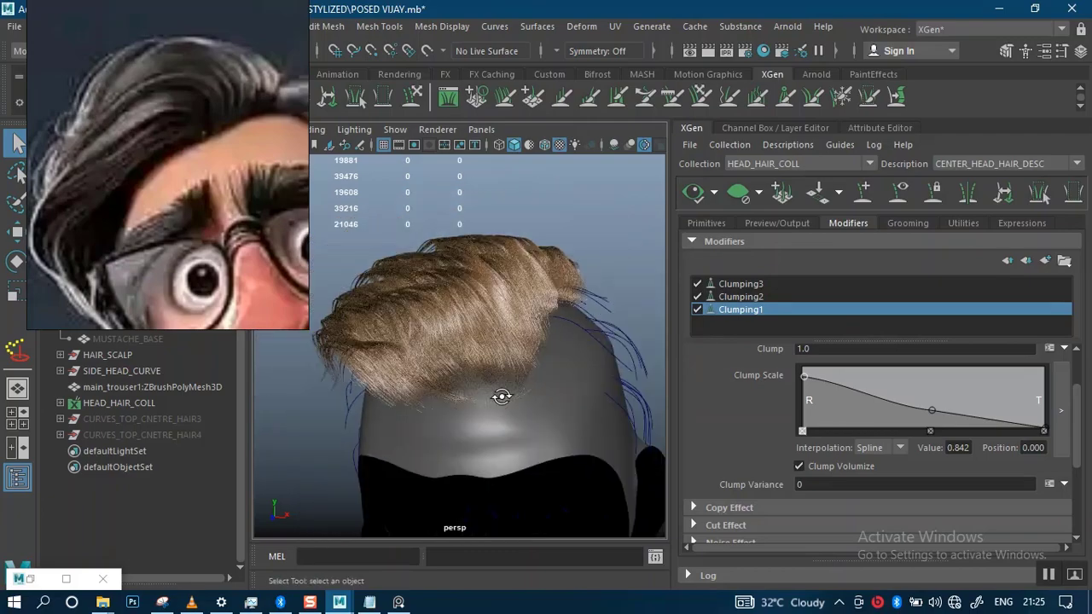
alt+drag(501, 396, 433, 417)
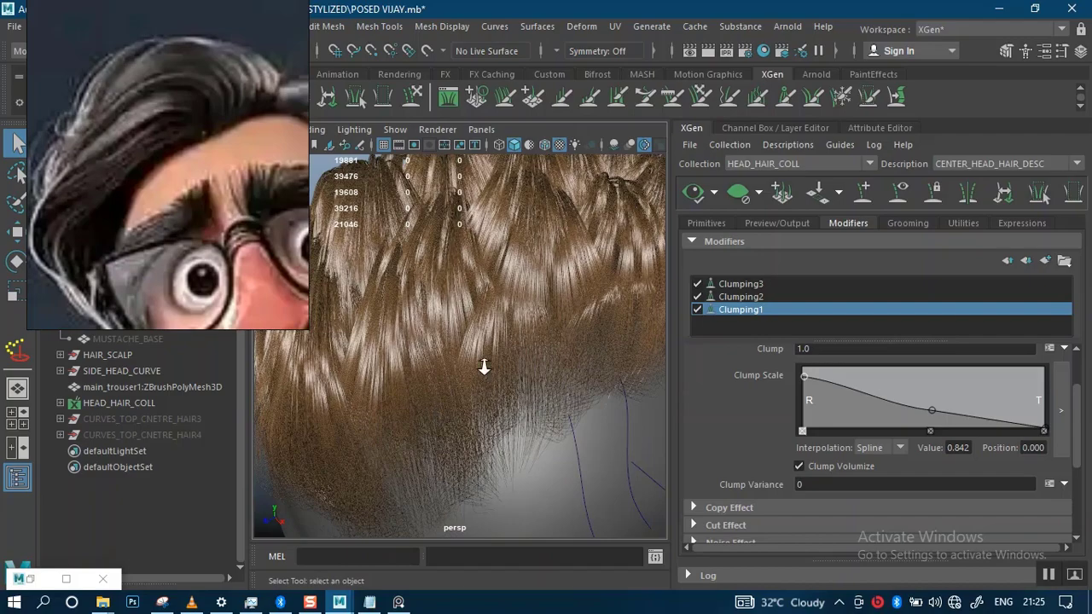
- Lower the root point of Clumping1's Clump Scale curve to about 0.671, refresh the hair preview and save the scene
alt+right_drag(484, 367, 483, 404)
mouse_move(516, 375)
alt+mouse_down()
mouse_move(439, 358)
mouse_move(585, 329)
mouse_move(496, 371)
mouse_move(554, 360)
mouse_move(529, 361)
alt+mouse_up()
alt+right_drag(528, 360, 473, 307)
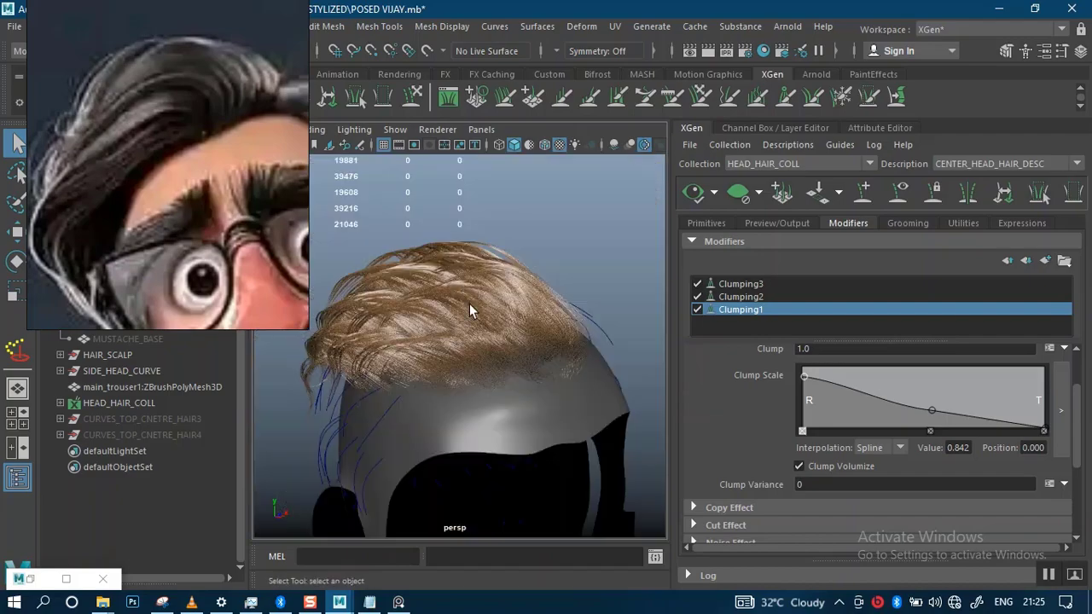
alt+drag(503, 383, 473, 344)
alt+right_drag(473, 343, 507, 400)
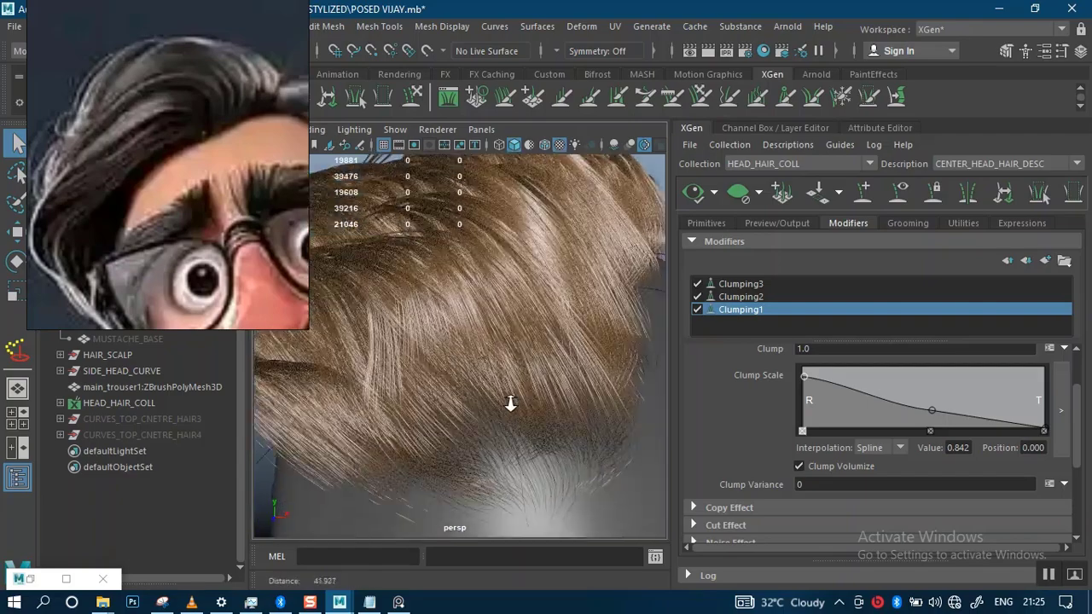
alt+drag(506, 400, 588, 376)
drag(802, 376, 799, 387)
click(690, 197)
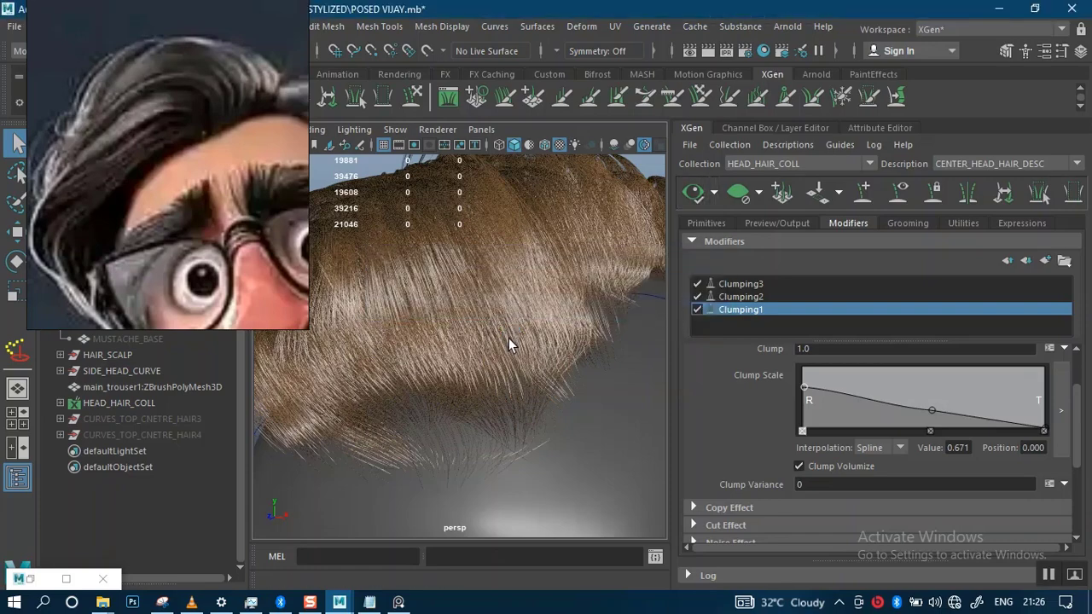
alt+right_drag(510, 409, 522, 340)
alt+drag(522, 339, 541, 368)
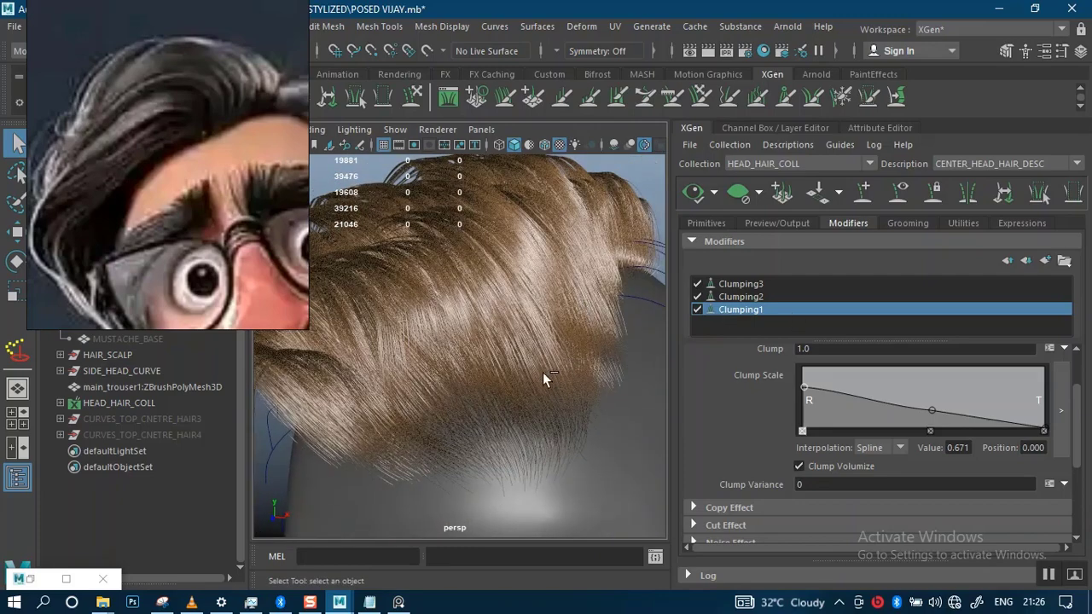
key(ctrl+s)
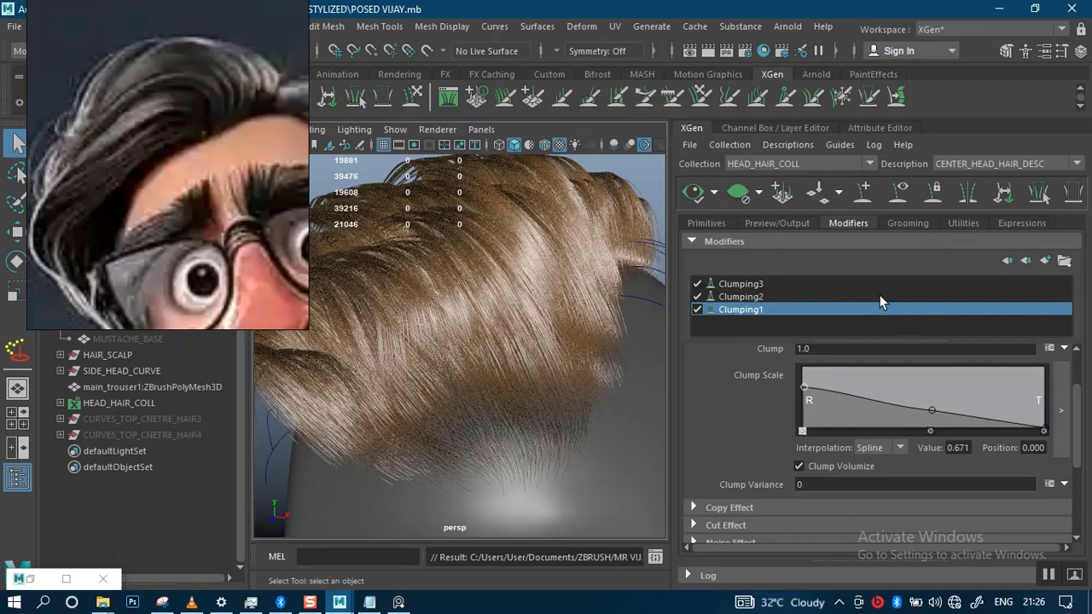
- Add a Noise modifier on top of the three Clumping modifiers and refresh the hair preview
click(1045, 261)
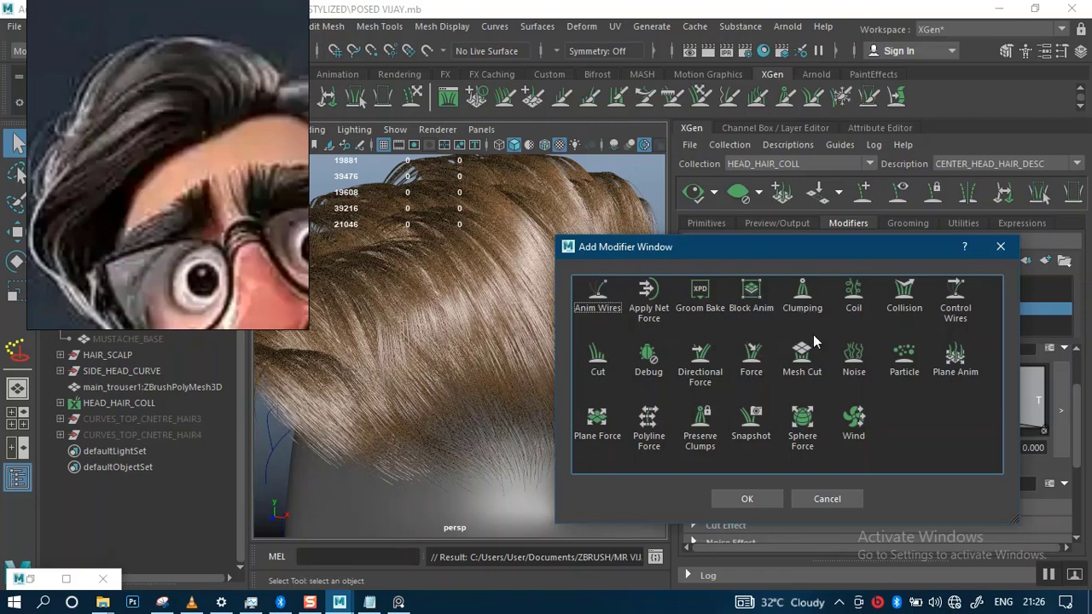
click(852, 364)
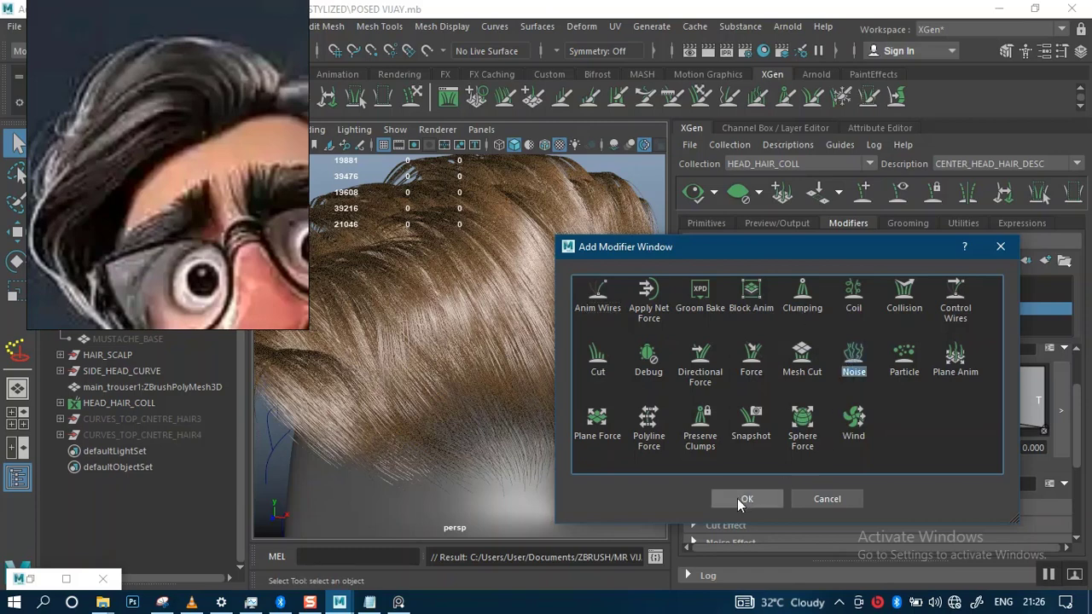
click(739, 499)
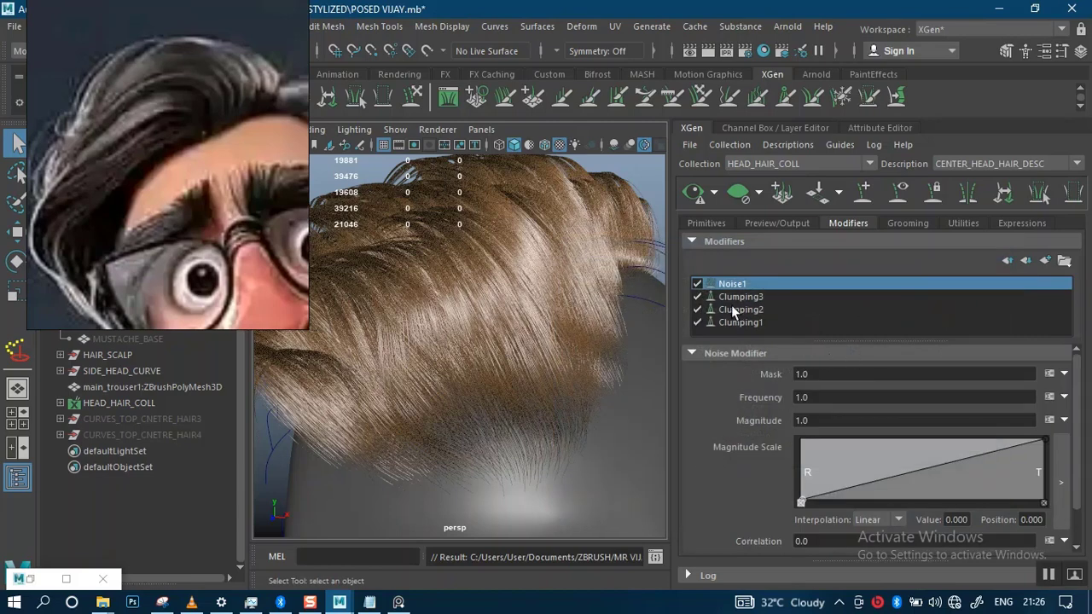
click(689, 194)
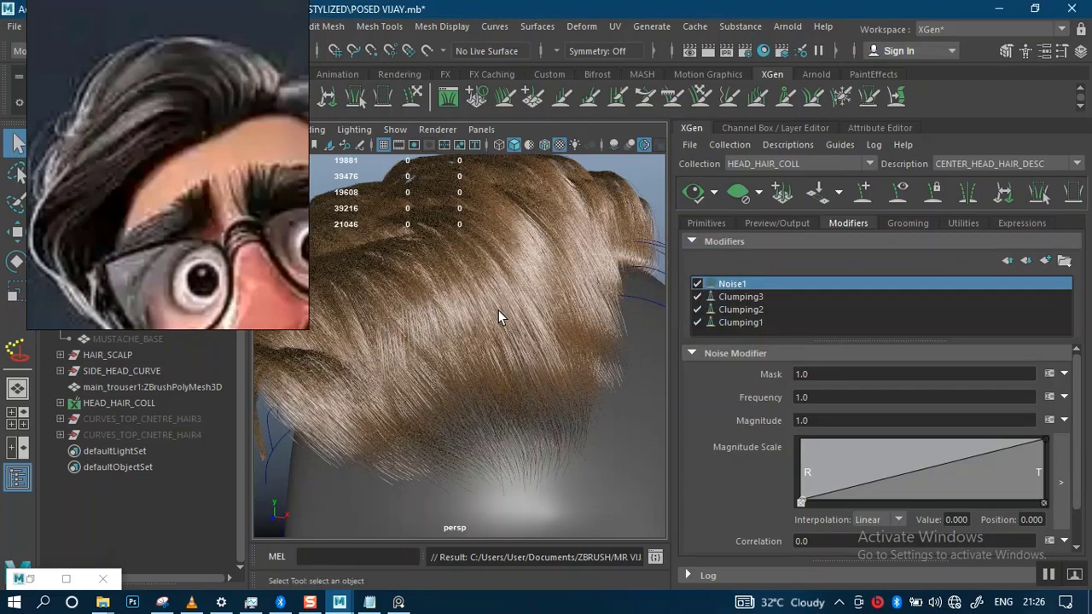
- Examine the effect of the default noise on the hair from the front, the side and close up at the hairline
alt+right_drag(467, 370, 483, 277)
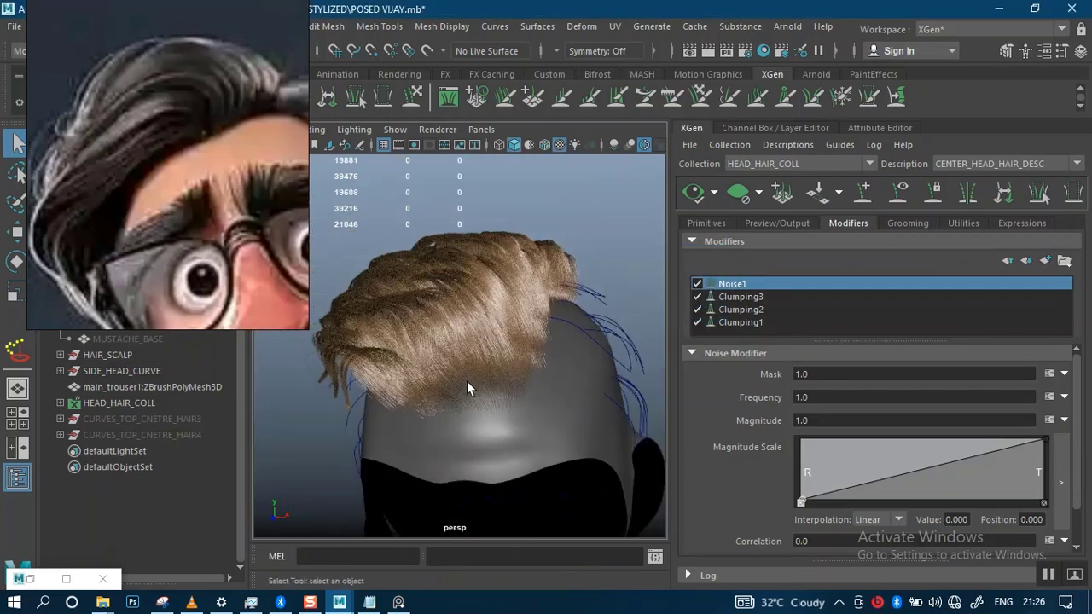
alt+drag(467, 381, 545, 381)
alt+right_drag(545, 381, 596, 375)
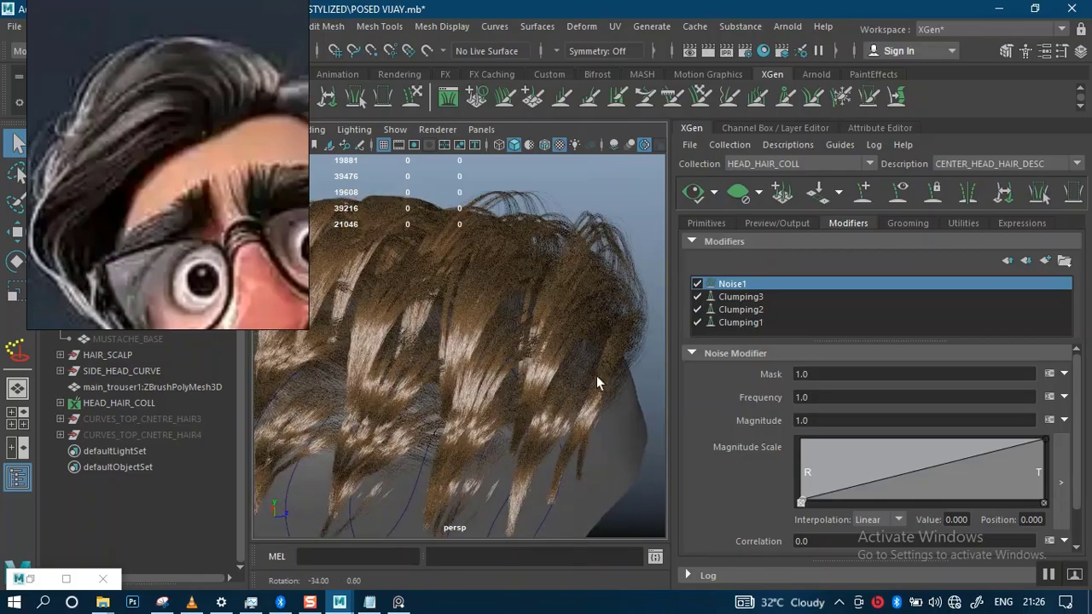
alt+drag(546, 430, 512, 344)
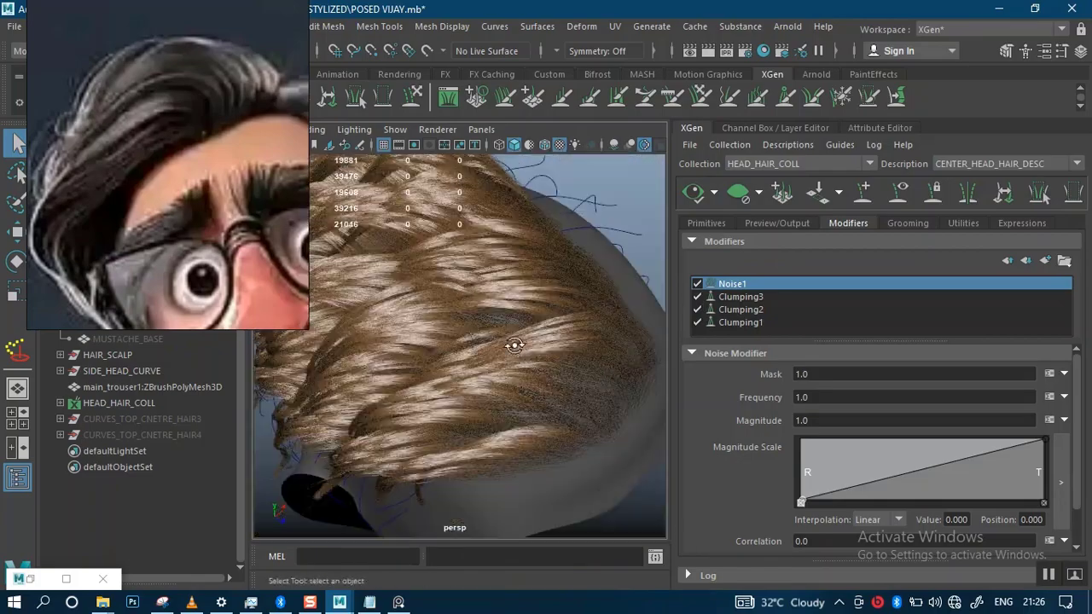
alt+right_drag(512, 344, 583, 331)
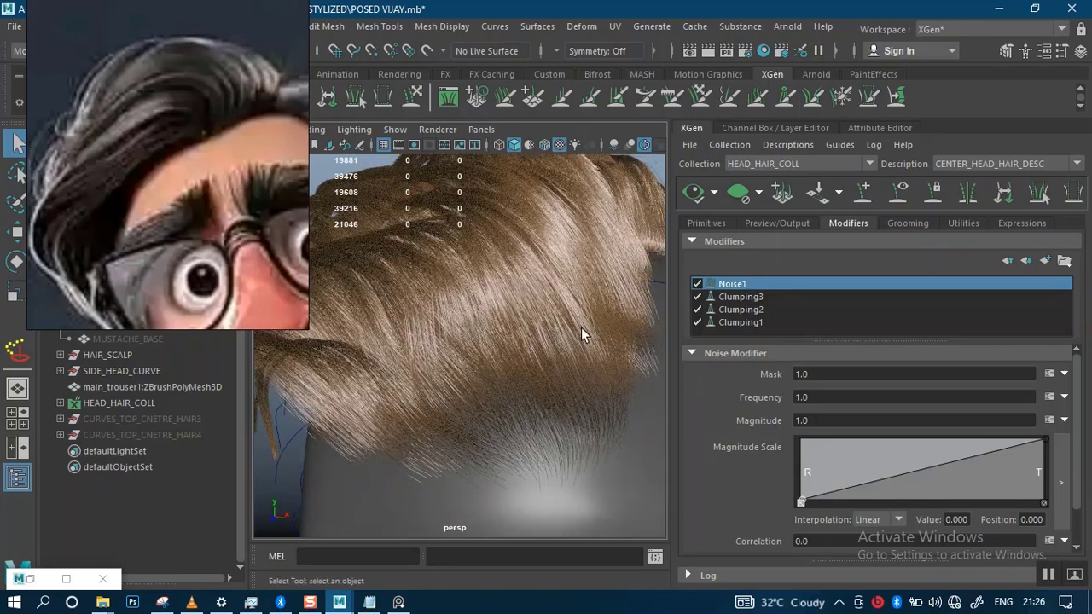
alt+right_drag(596, 390, 687, 374)
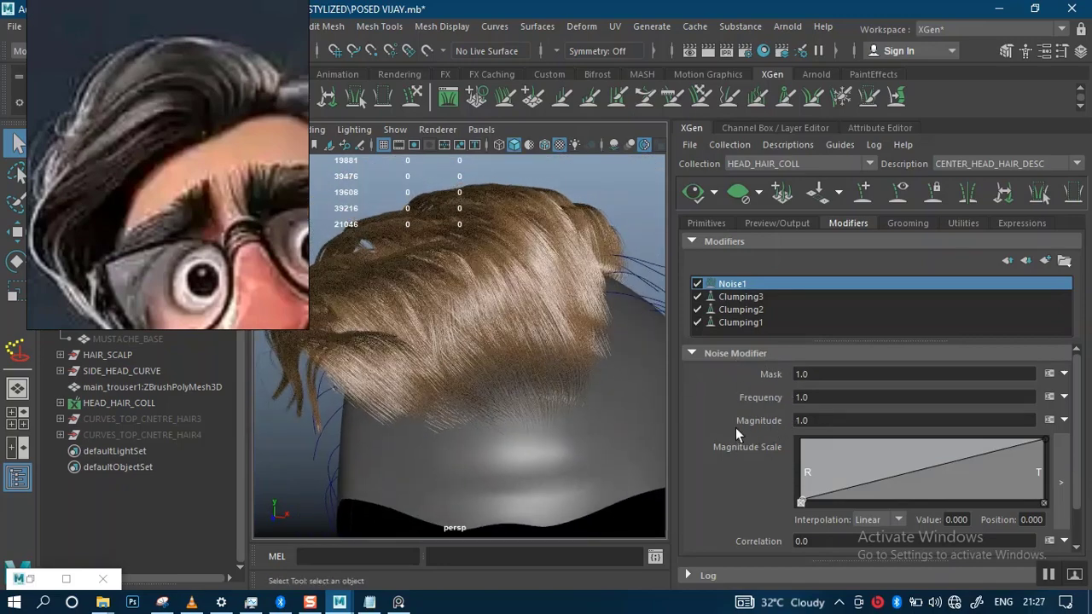
alt+right_drag(500, 365, 553, 389)
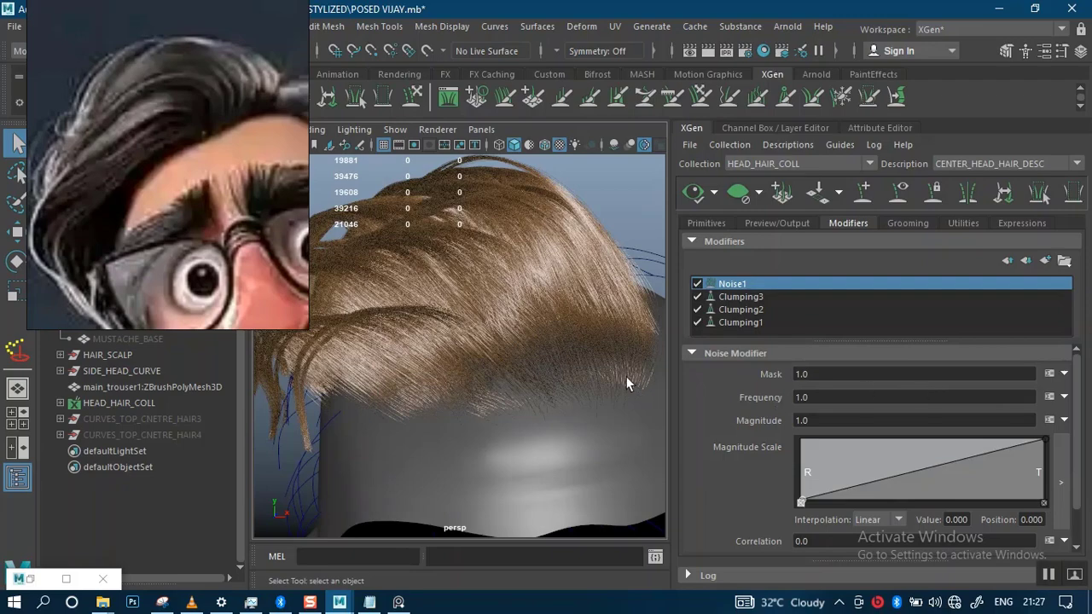
alt+drag(538, 368, 561, 345)
alt+right_drag(561, 345, 571, 422)
alt+drag(572, 421, 665, 419)
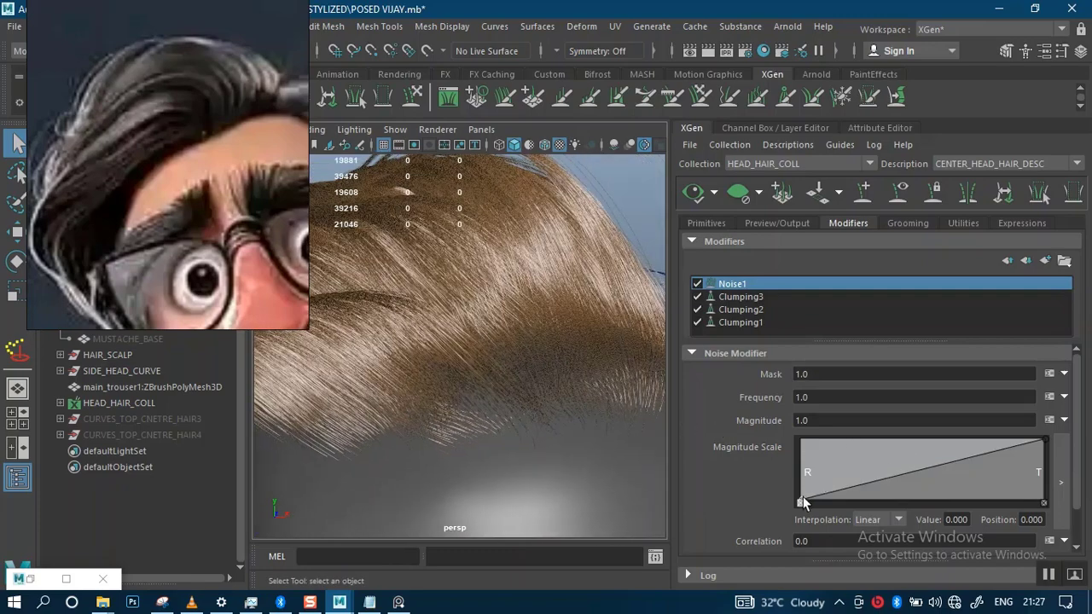
- Shape Noise1's Magnitude Scale curve with the root point at about 0.605 and the tip point at about 0.737, and refresh the preview
drag(802, 500, 790, 462)
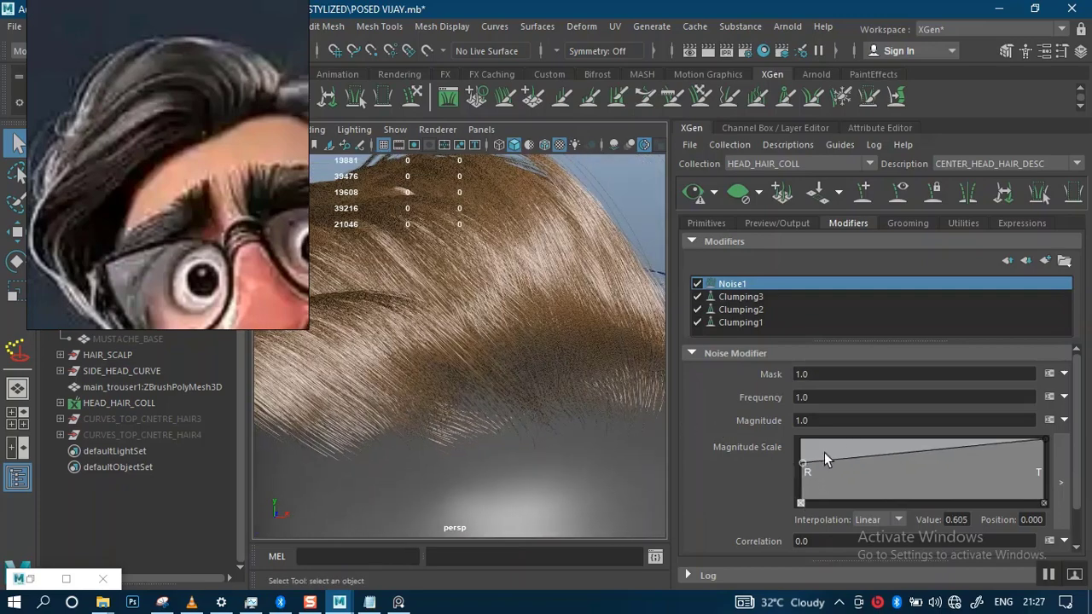
drag(1043, 443, 1042, 455)
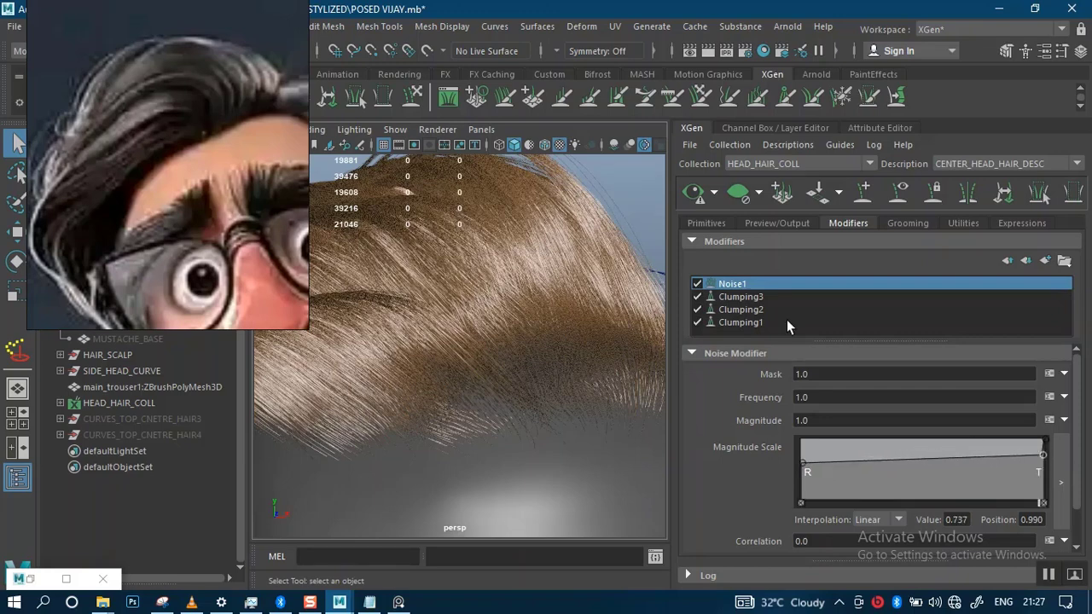
click(697, 196)
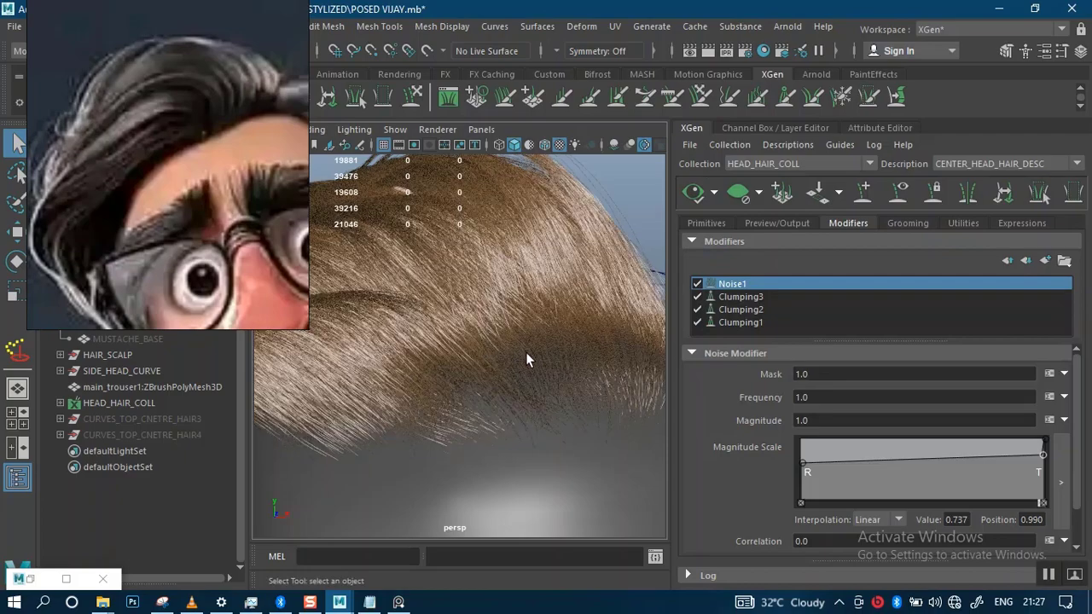
alt+right_drag(561, 408, 524, 438)
alt+drag(524, 438, 588, 358)
- Set Noise1's Magnitude to 10 and inspect the refreshed hair preview on the whole head
drag(820, 418, 771, 423)
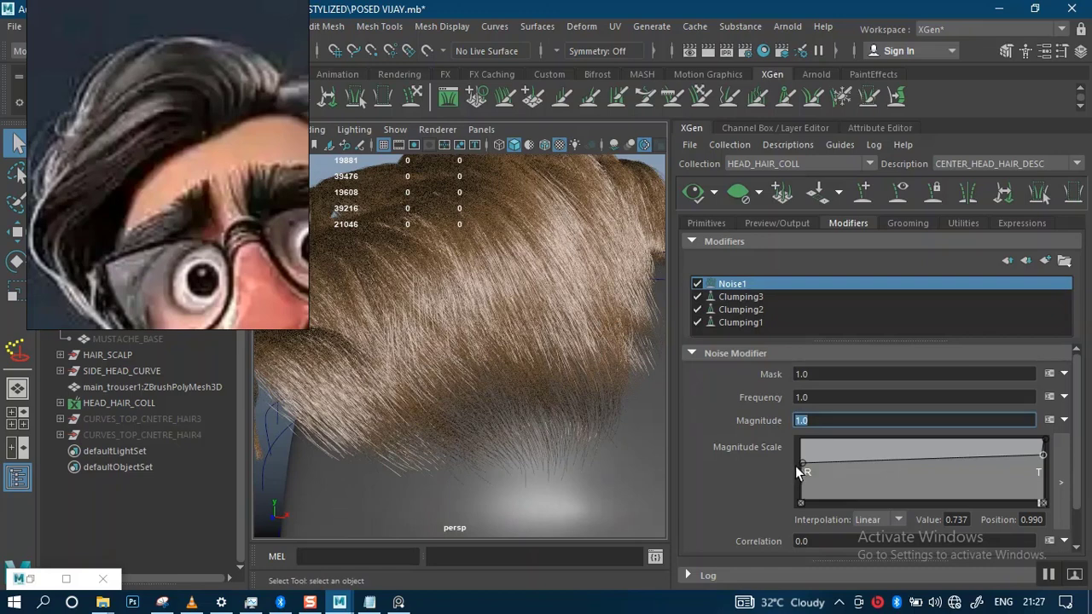
text(10)
key(Return)
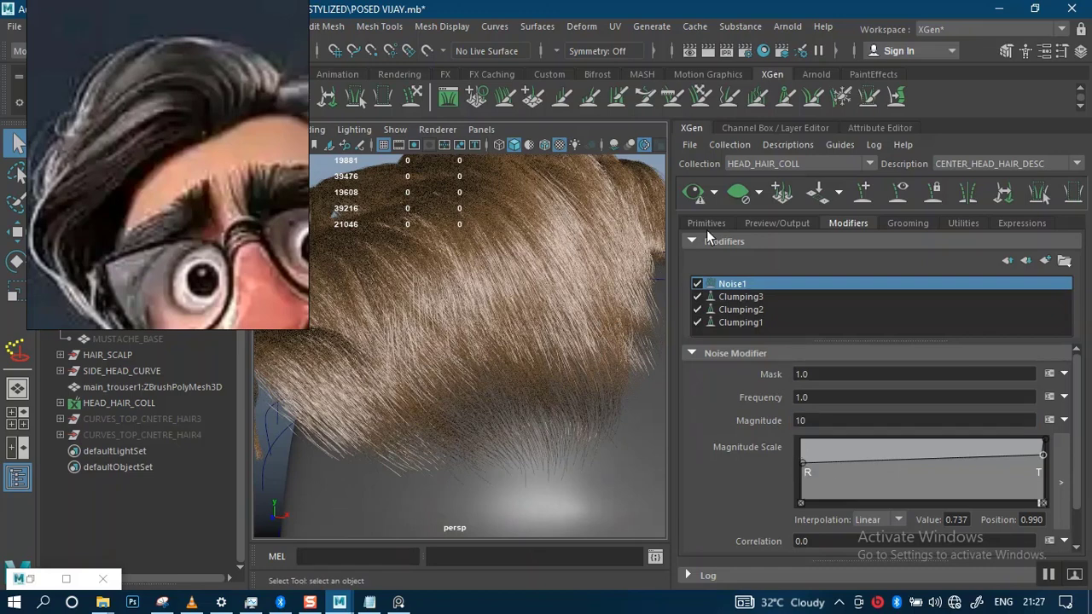
click(693, 191)
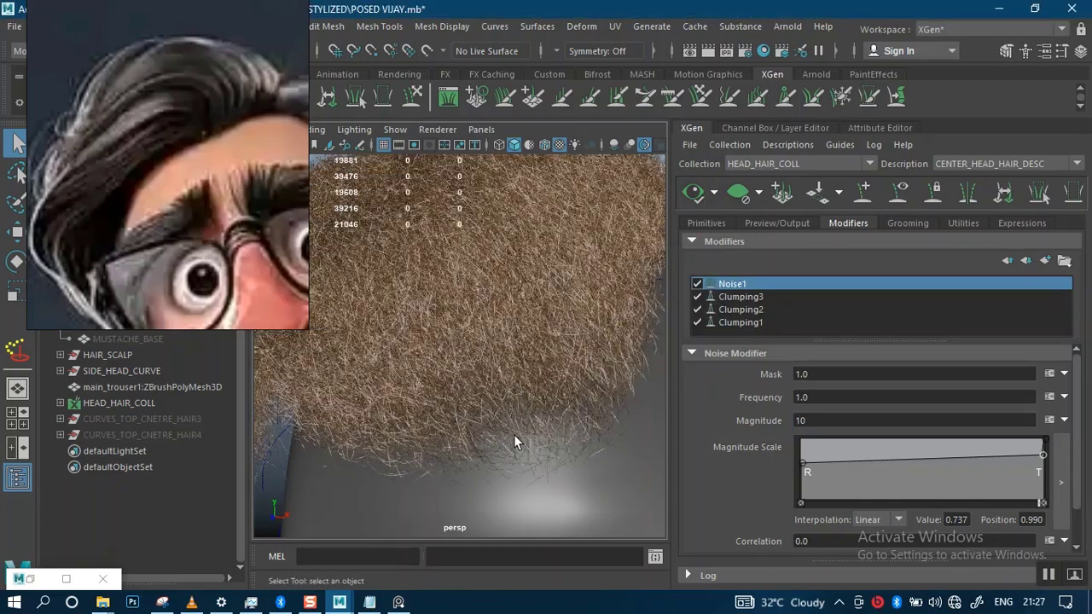
scroll(503, 409, down, 5)
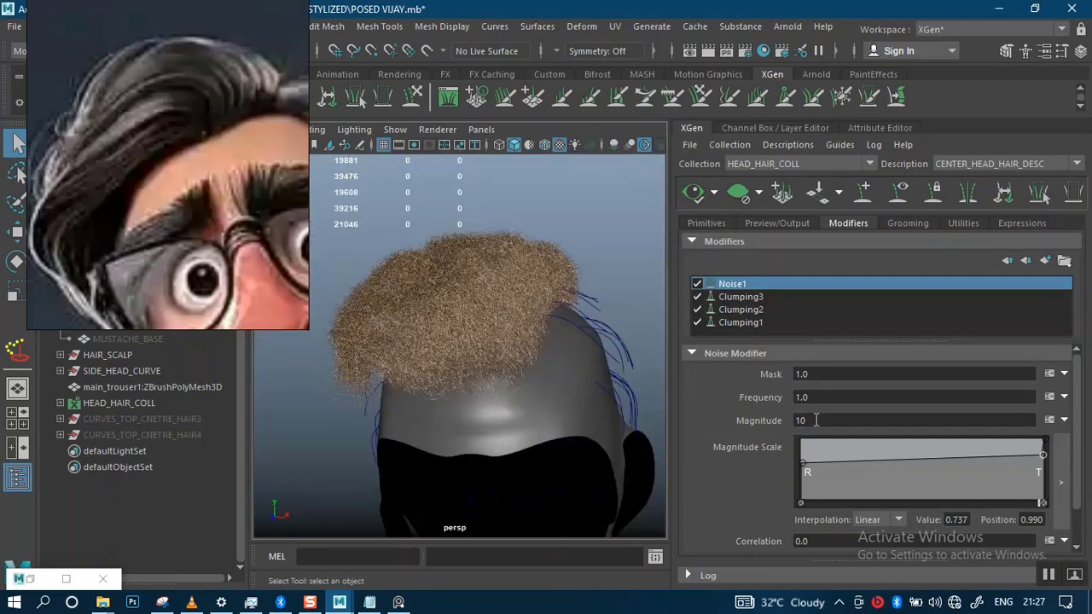
- Set Noise1's Magnitude to 3 and inspect the refreshed hair preview close up at the front hairline
double_click(815, 420)
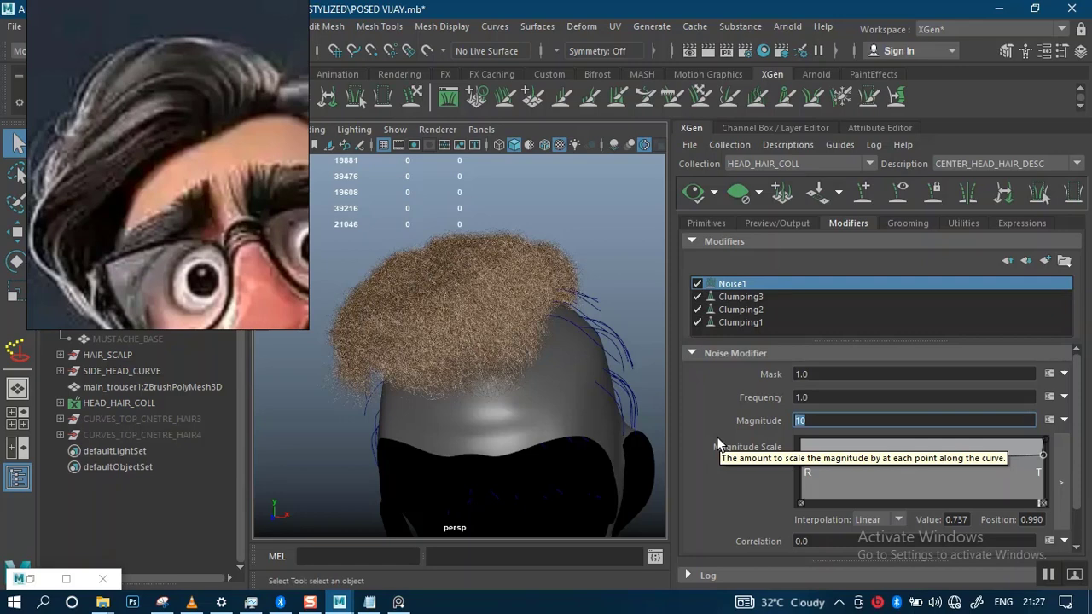
text(3)
key(Return)
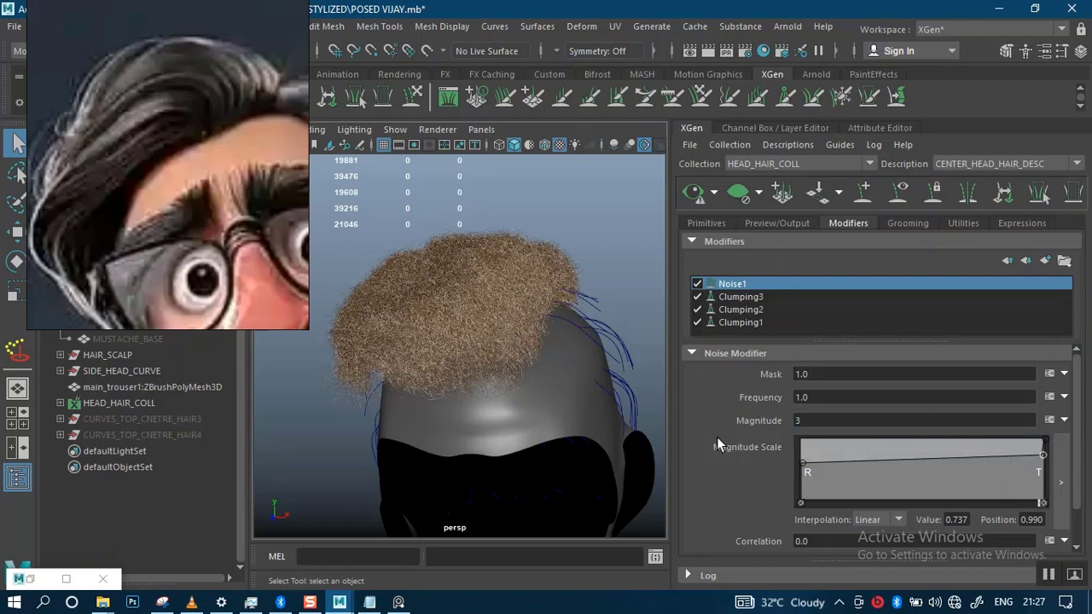
click(694, 191)
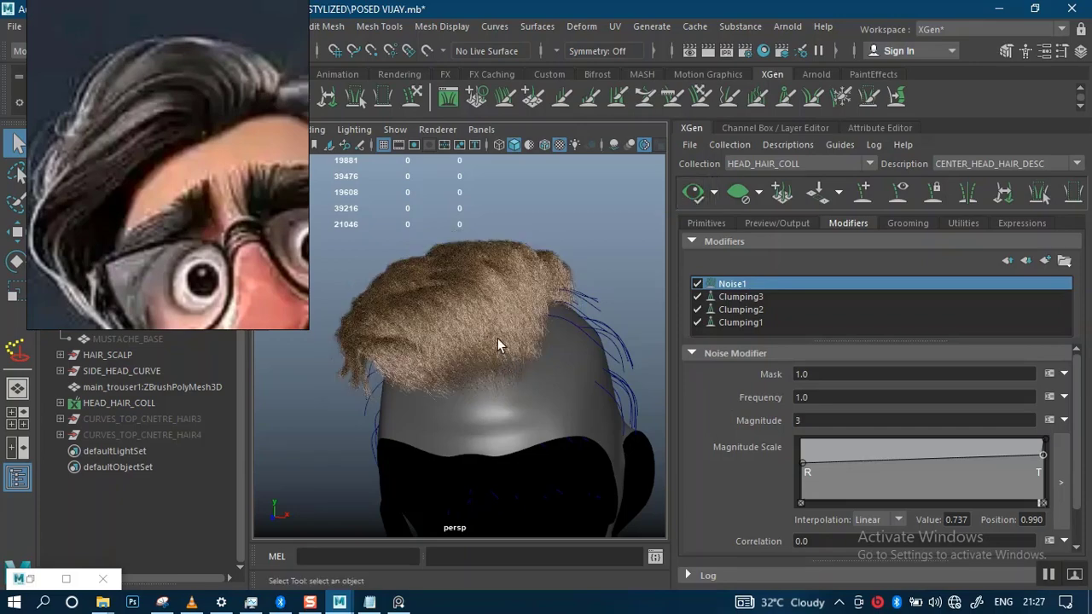
scroll(497, 338, up, 10)
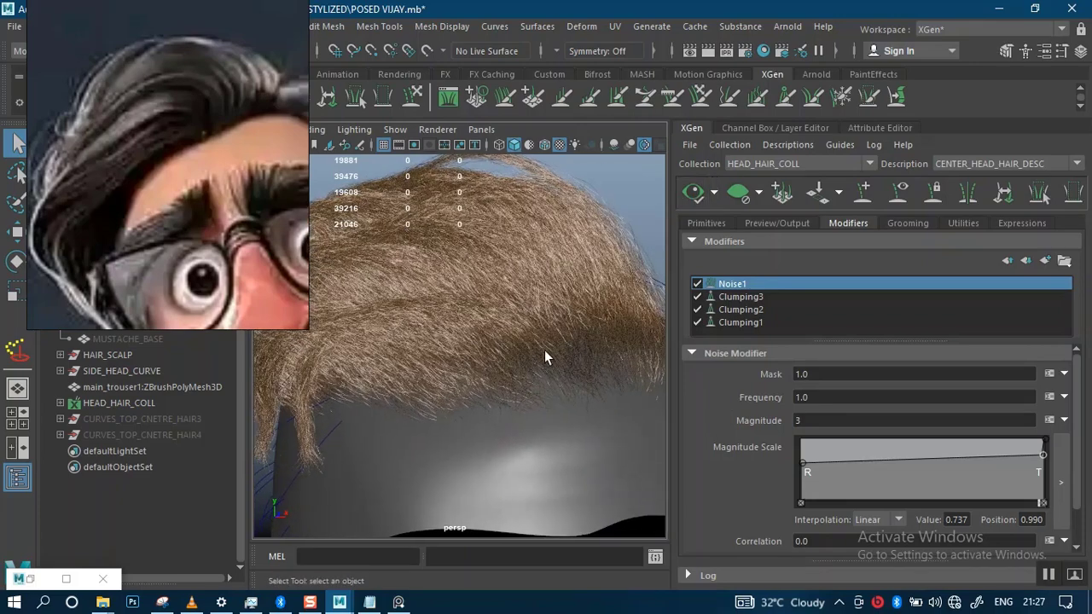
alt+drag(544, 358, 524, 369)
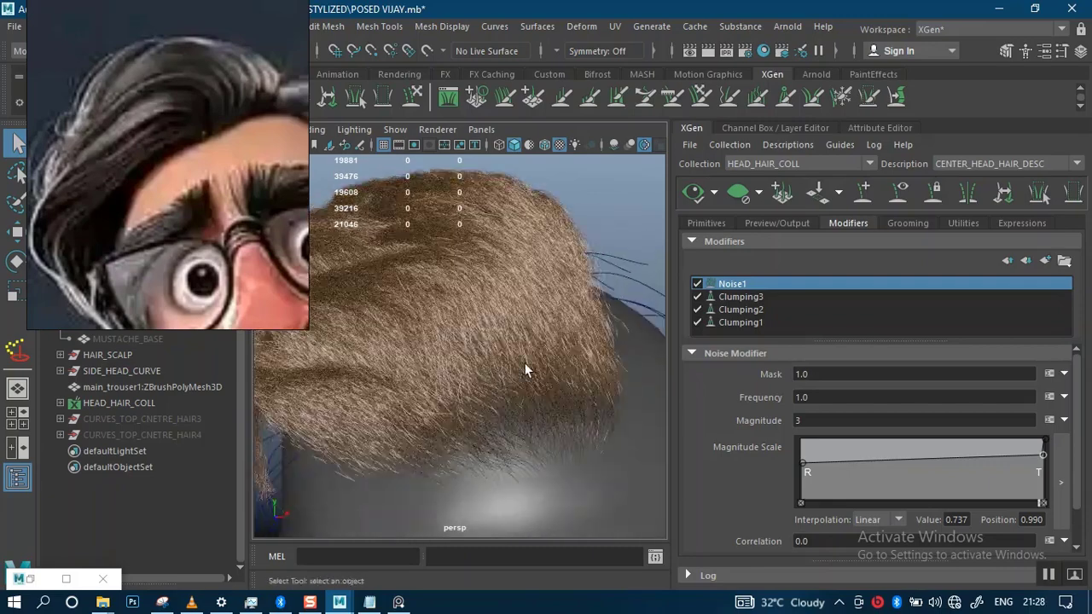
- Set Noise1's Magnitude to 1 and inspect the refreshed hair preview from afar and close up
click(816, 421)
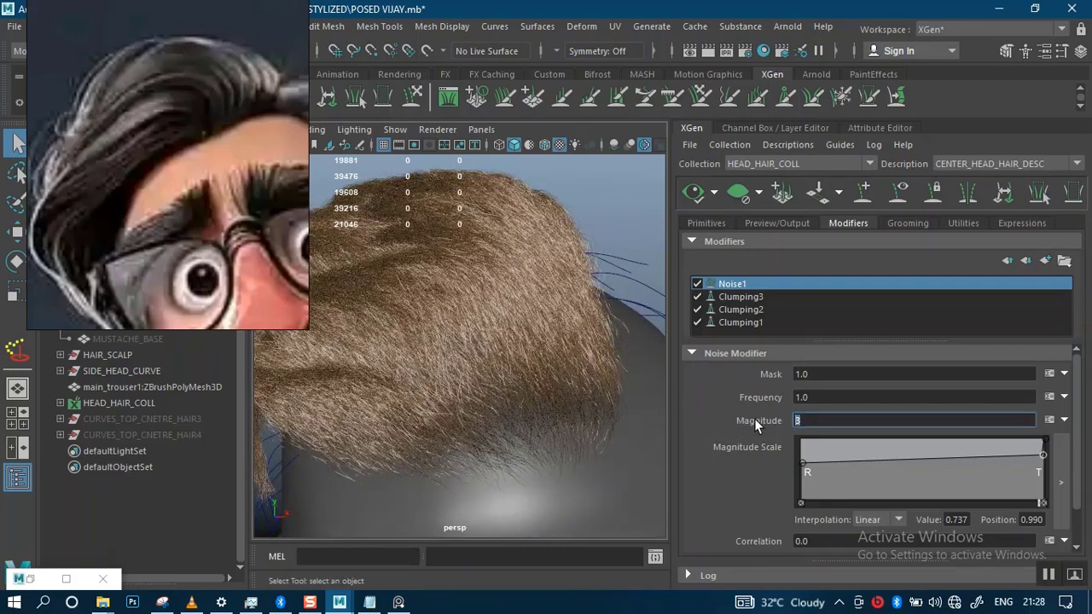
key(BackSpace)
text(1)
key(Return)
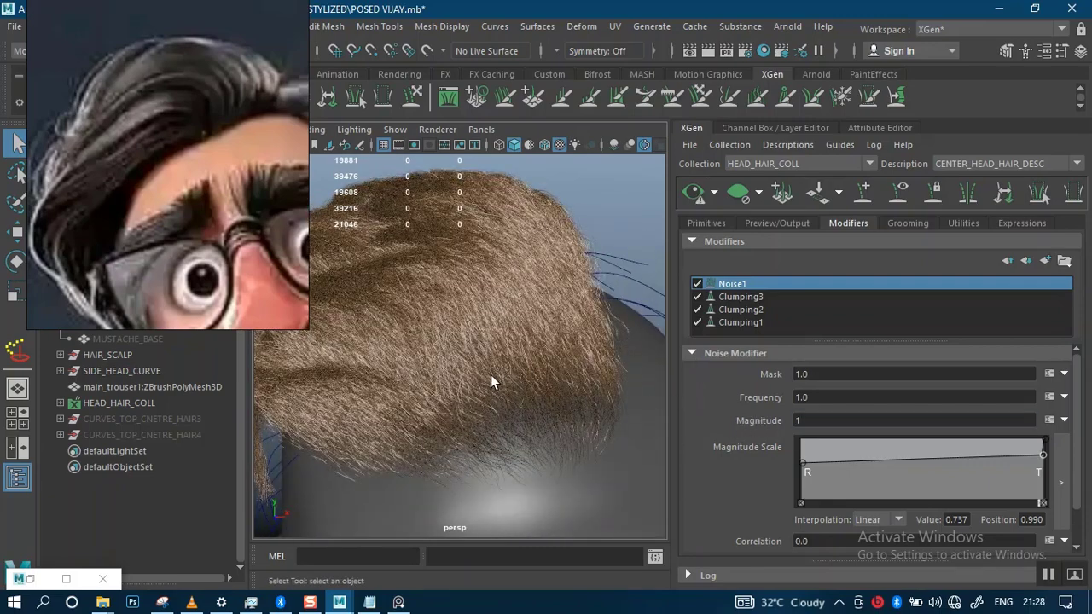
click(685, 195)
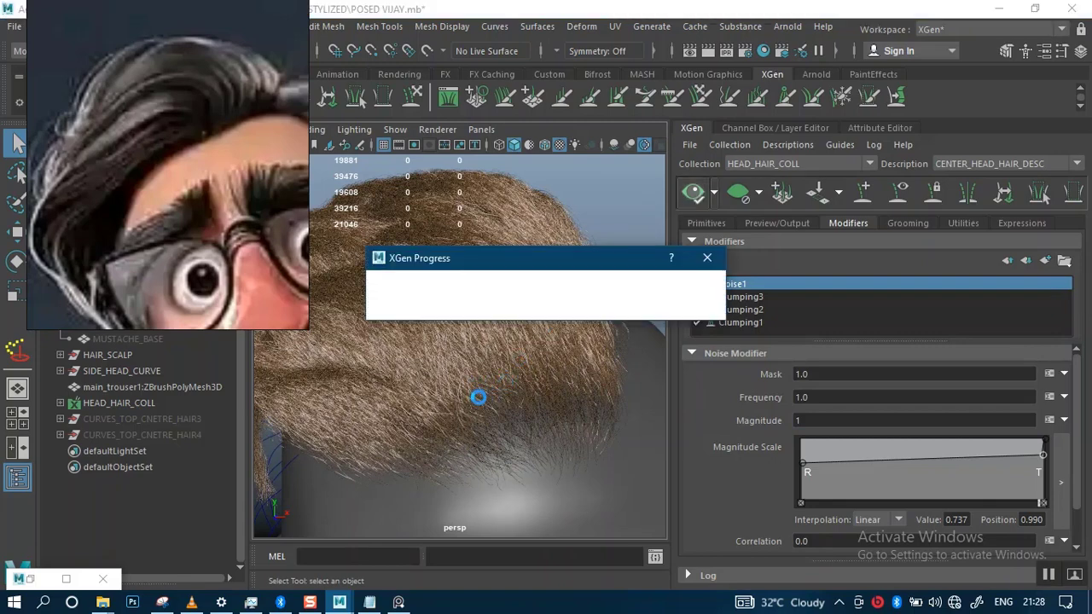
alt+right_drag(527, 399, 512, 265)
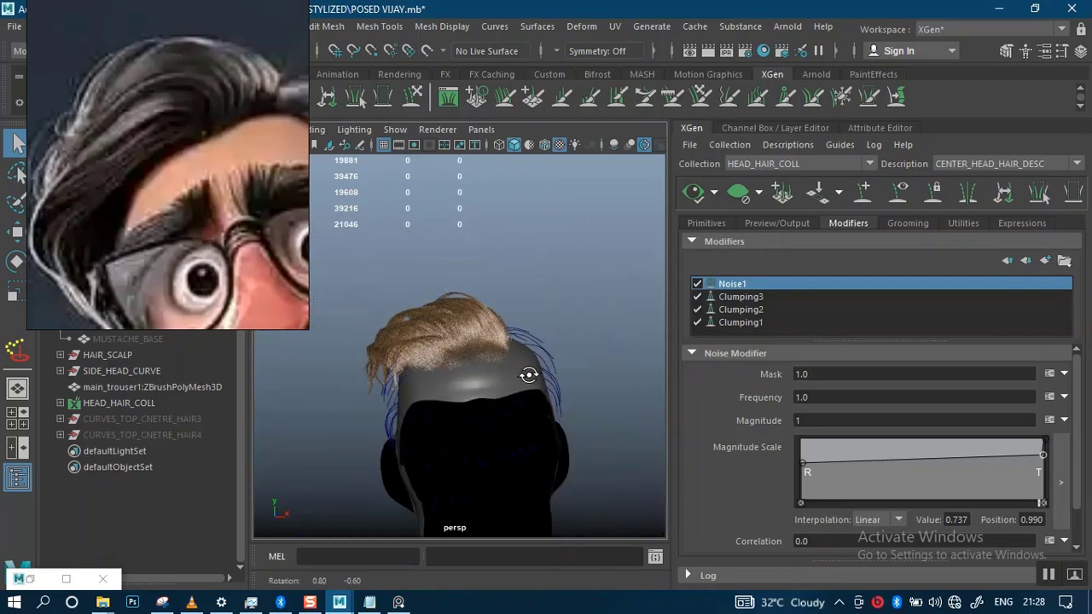
scroll(511, 388, up, 4)
alt+drag(512, 400, 538, 384)
scroll(538, 384, up, 3)
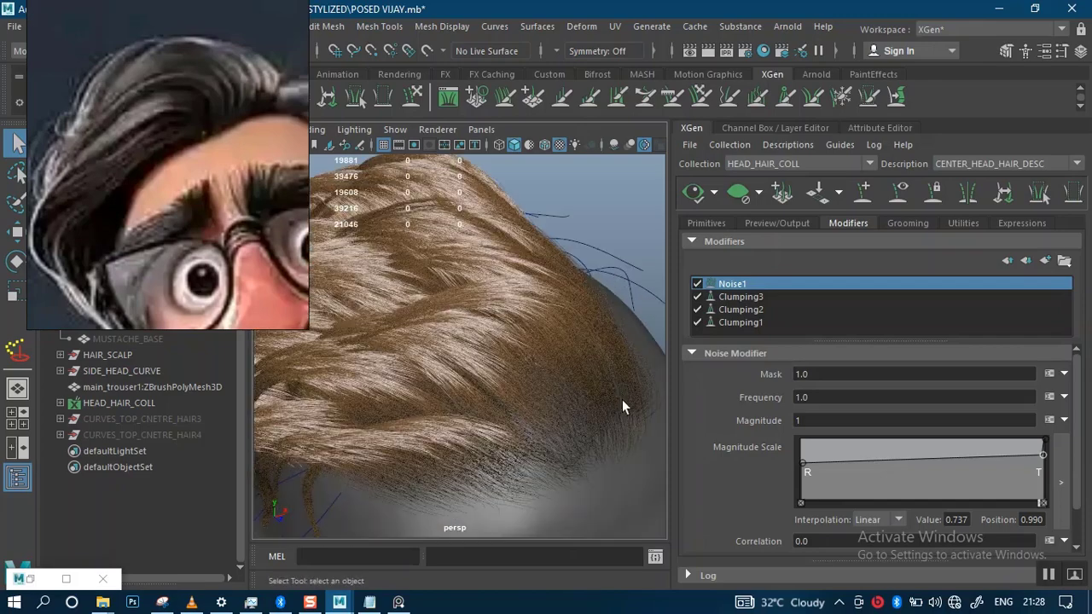
- Set Noise1's Frequency to 10
click(824, 398)
text(10)
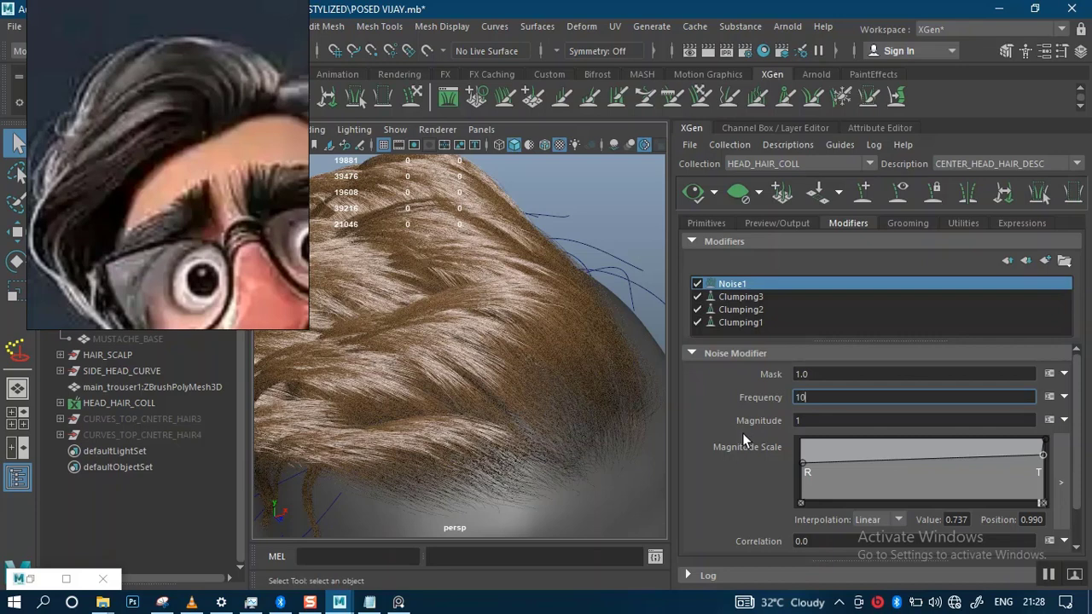
key(Return)
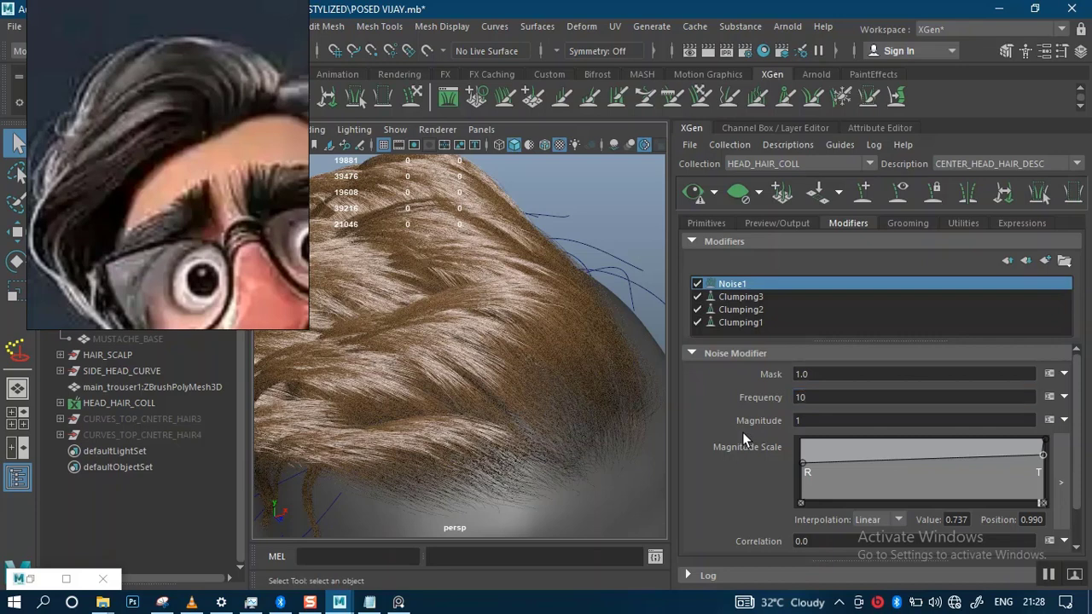
- Refresh the hair preview and inspect the strands from the side and close up at the front hairline
click(700, 204)
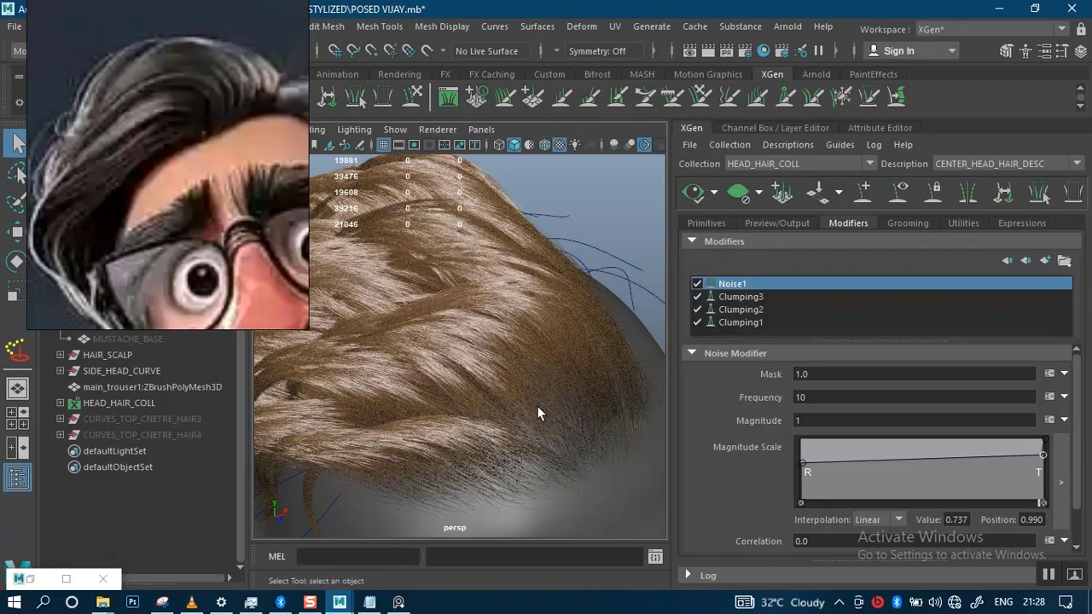
alt+right_drag(533, 440, 563, 358)
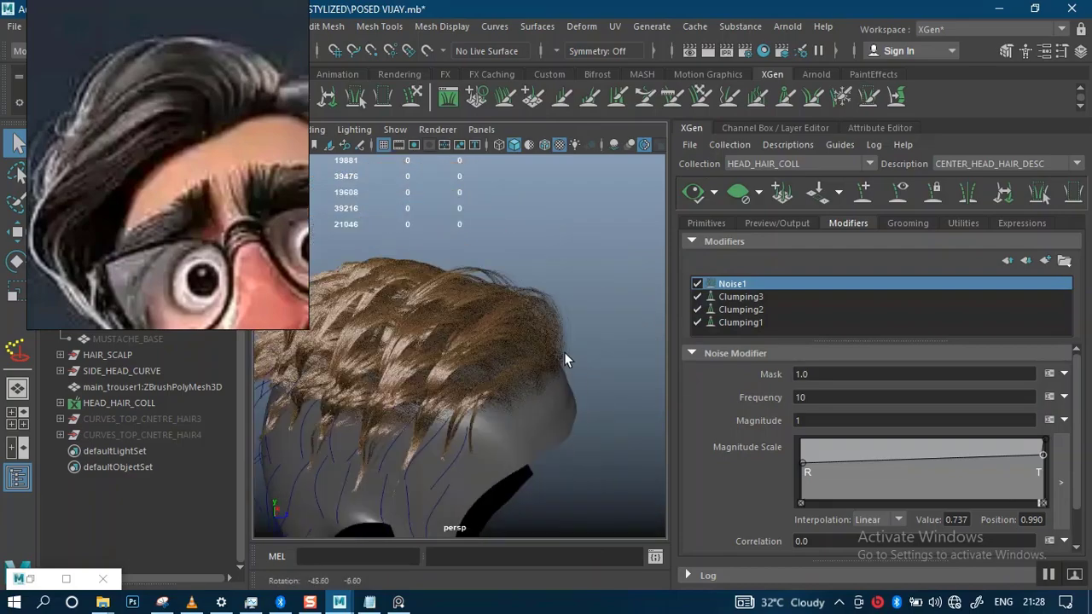
alt+drag(563, 358, 463, 356)
alt+right_drag(464, 355, 528, 385)
alt+drag(529, 386, 687, 343)
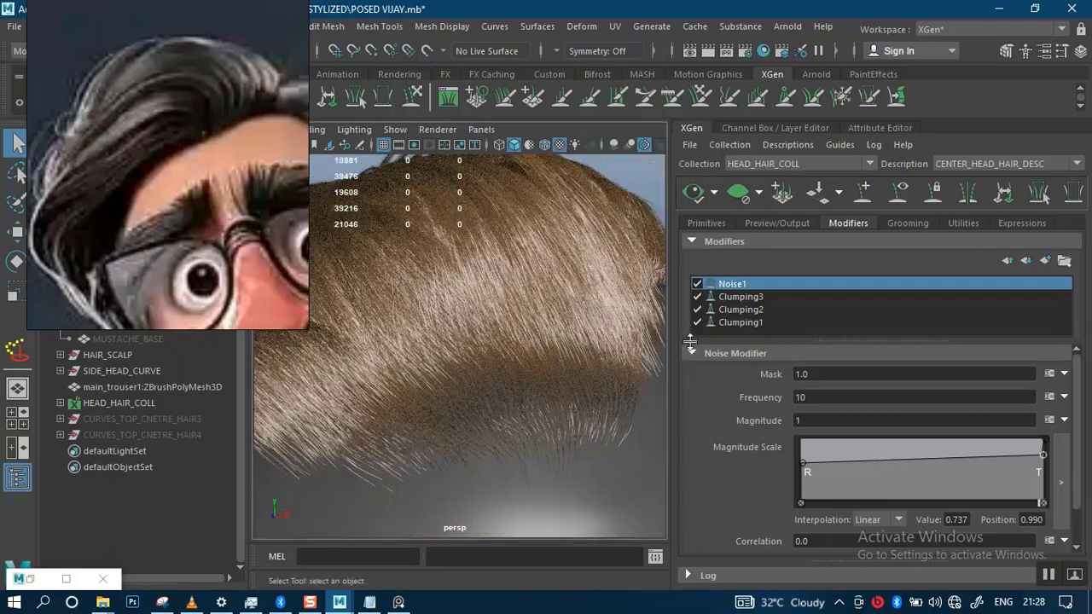
alt+drag(532, 388, 528, 357)
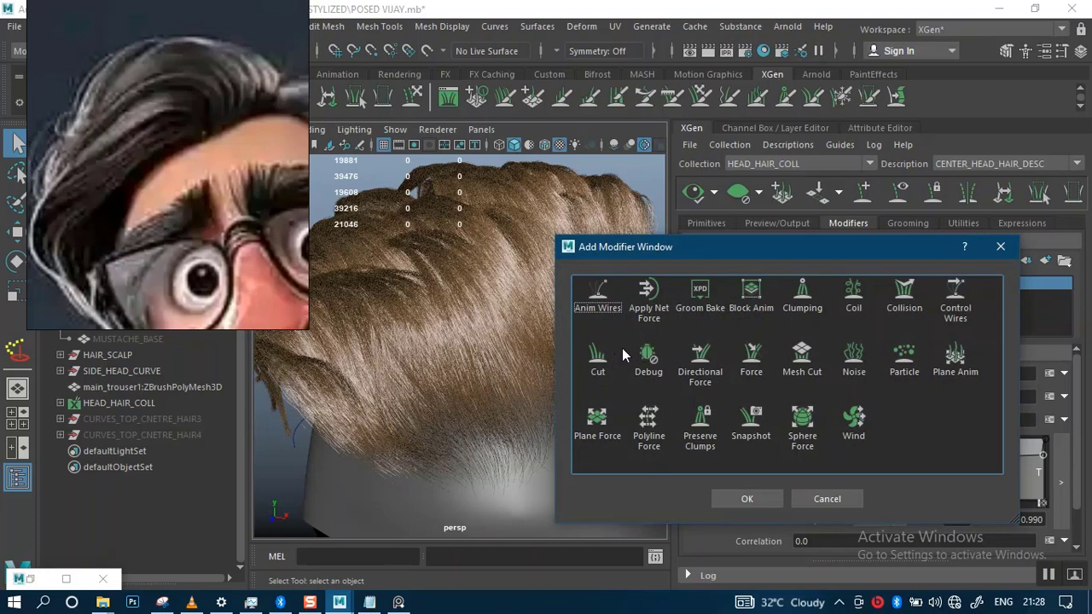
- Add a second Noise modifier to the center head hair and inspect the refreshed preview at the front
click(851, 353)
click(748, 499)
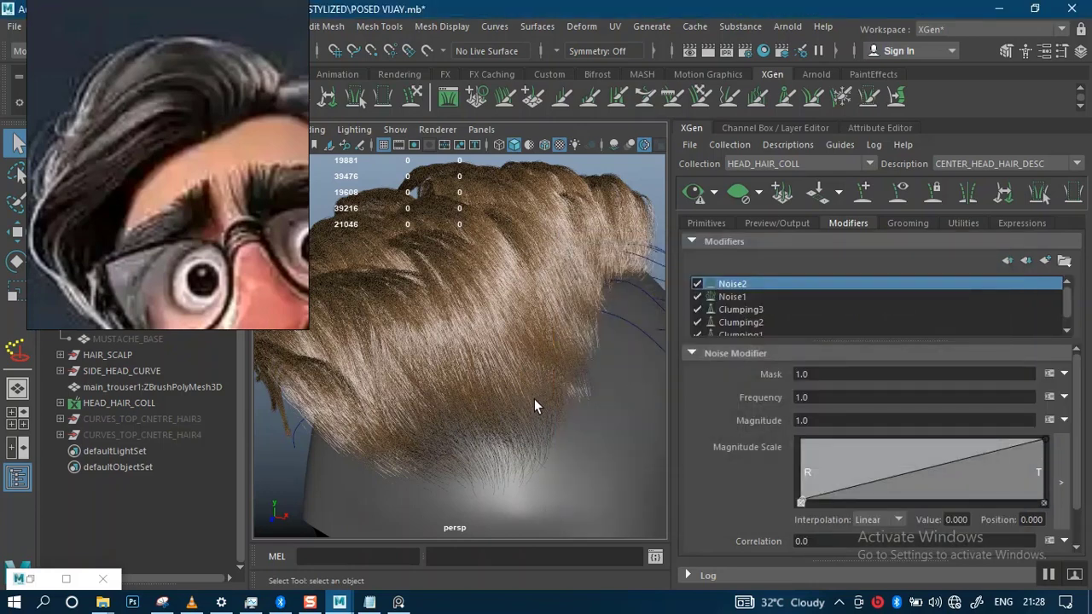
alt+drag(537, 411, 548, 359)
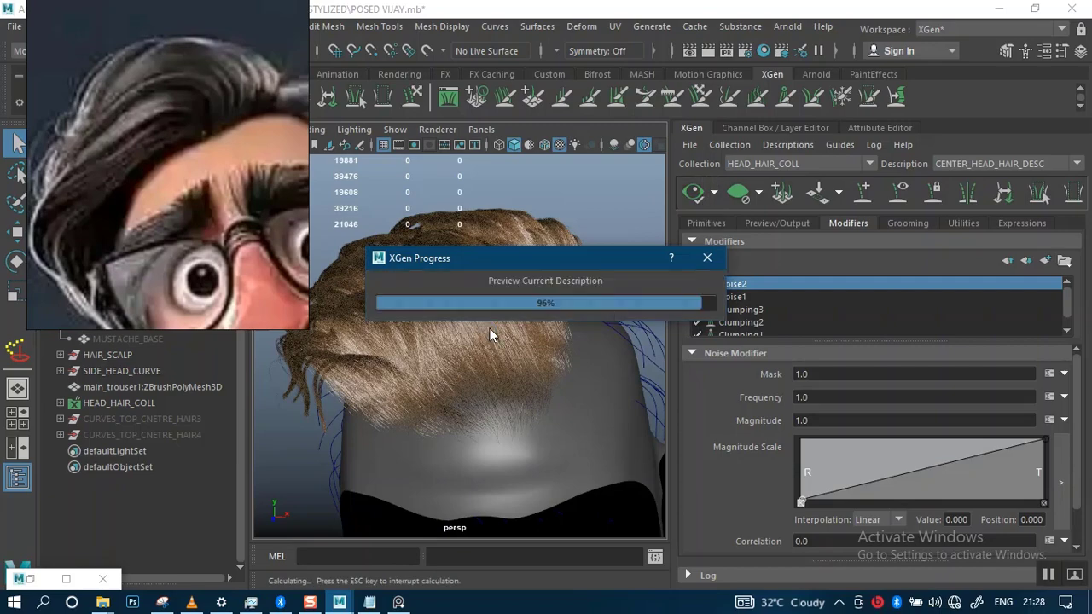
alt+right_drag(507, 378, 589, 422)
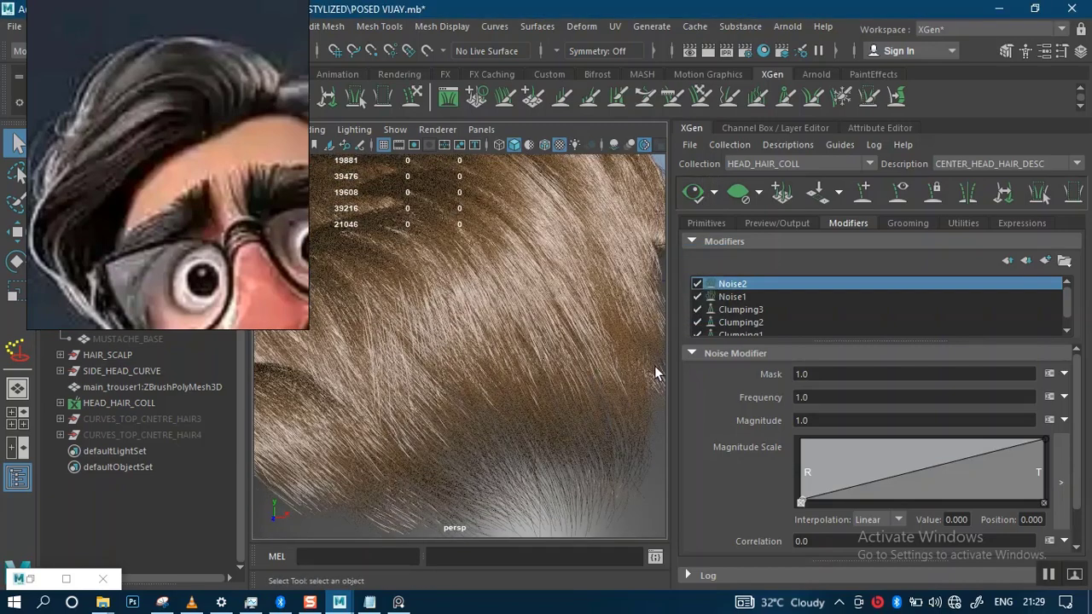
- Copy the rand(0.0,0.2) part of the Cut modifier's Amount expression from the Notepad notes and return to Maya
drag(819, 419, 791, 420)
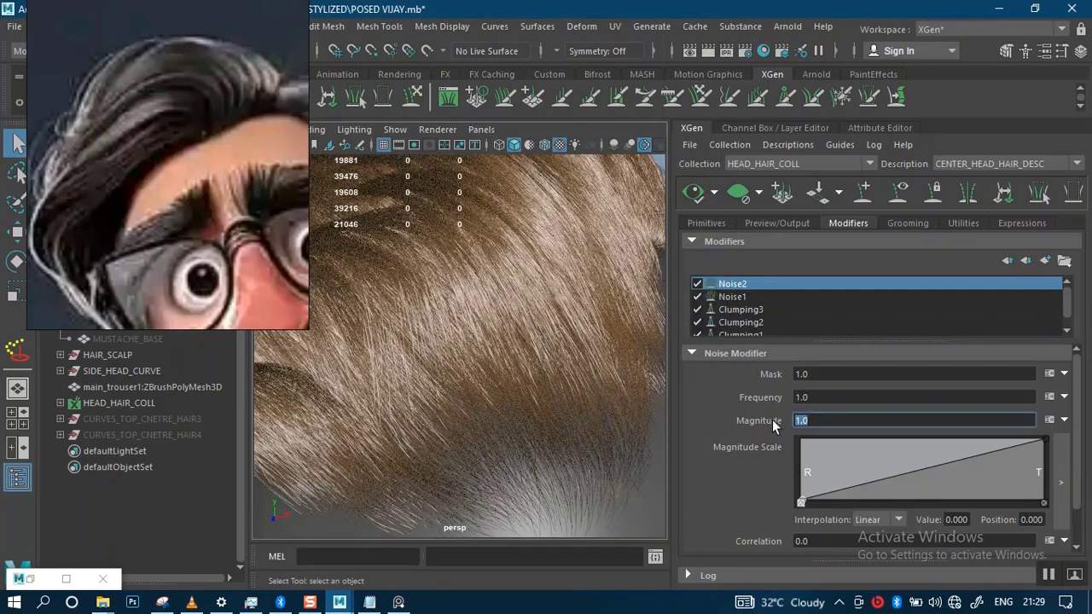
click(372, 602)
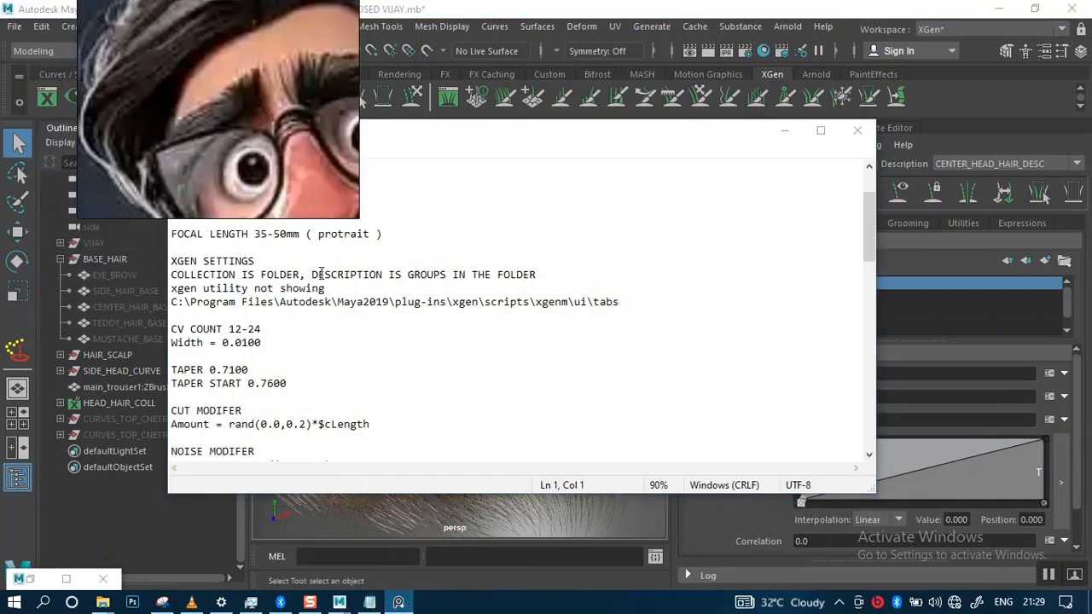
drag(314, 424, 230, 427)
key(ctrl+c)
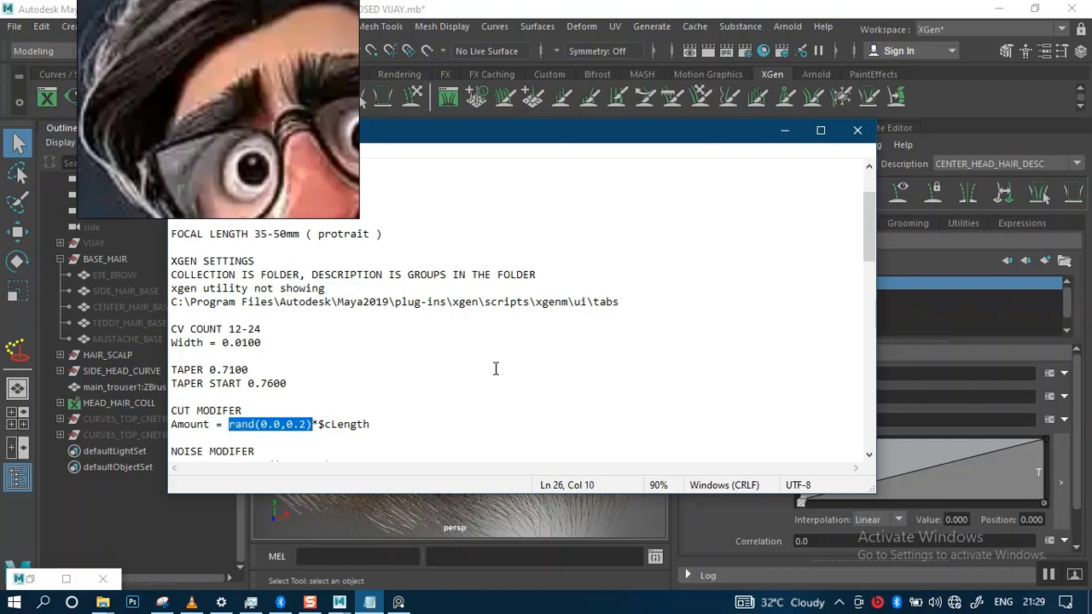
click(784, 130)
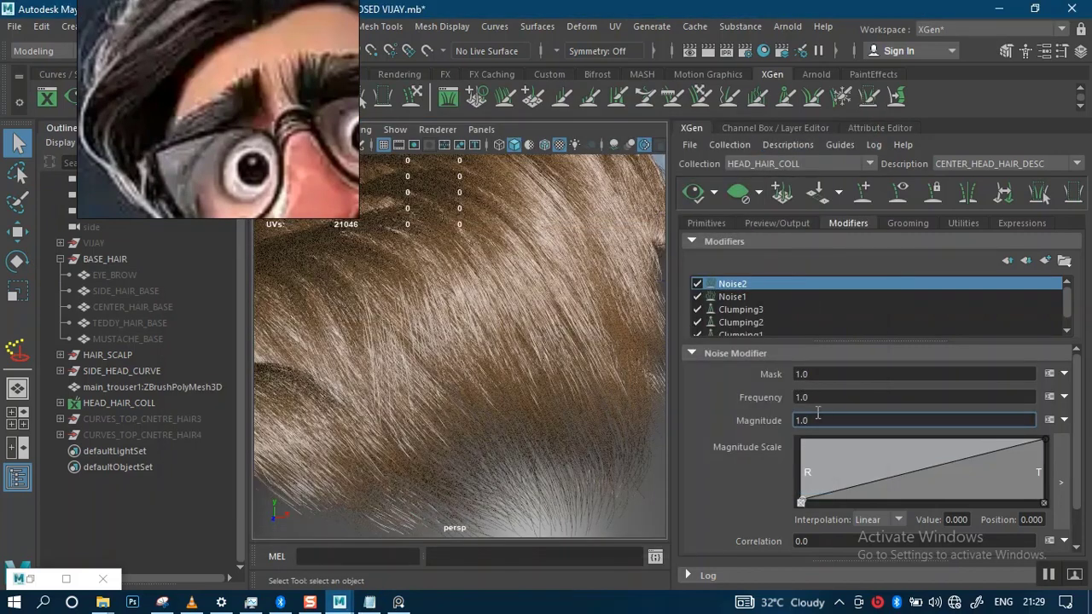
- Set Noise2's Magnitude to the copied expression, edited to rand(0.0,2), and inspect the refreshed hair preview
drag(817, 420, 753, 426)
key(ctrl+v)
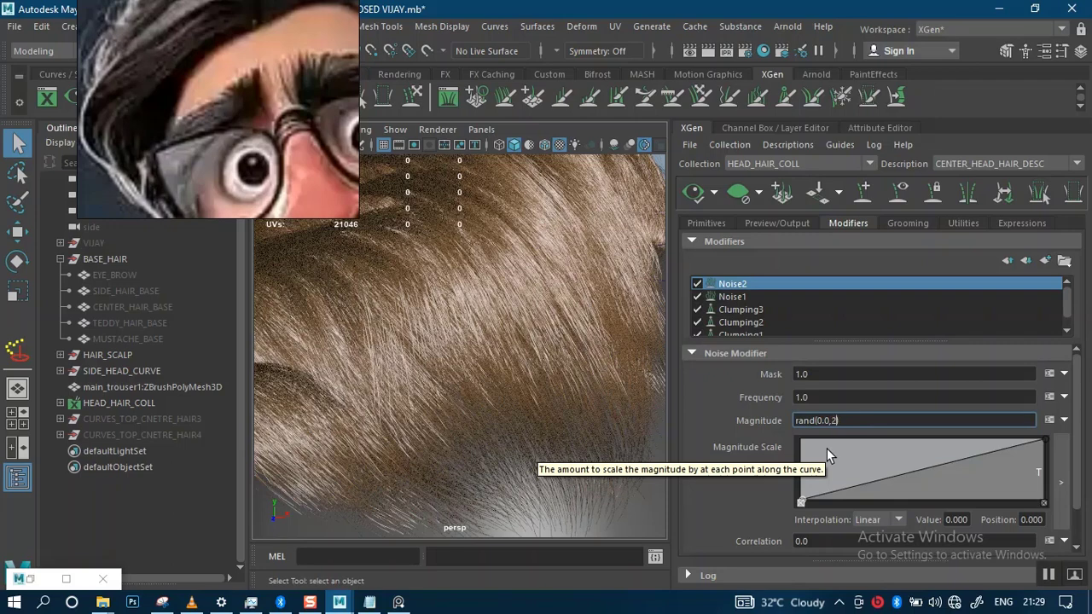
key(Return)
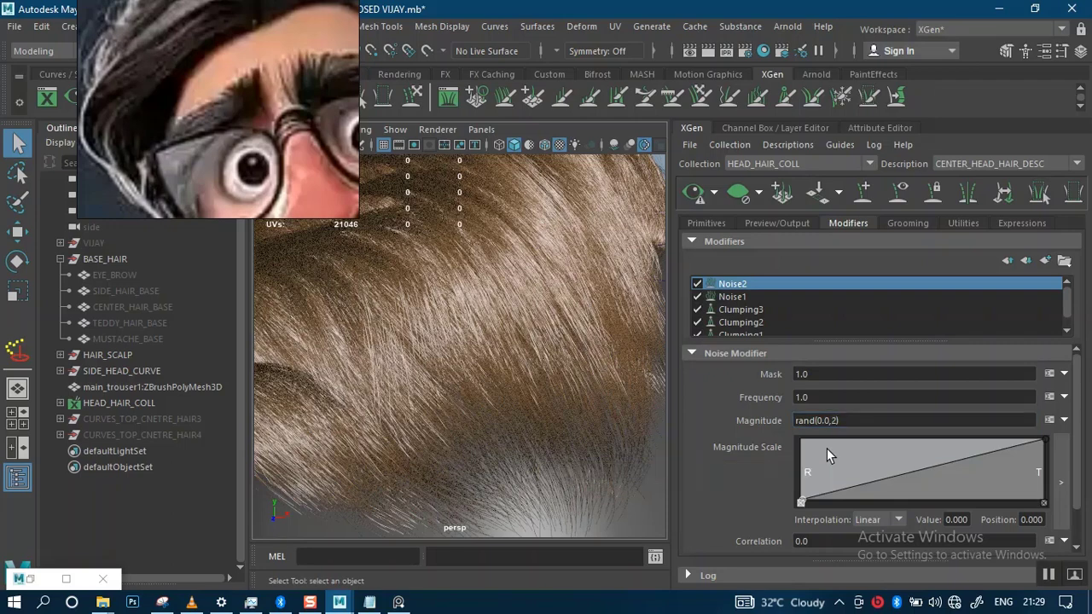
click(692, 193)
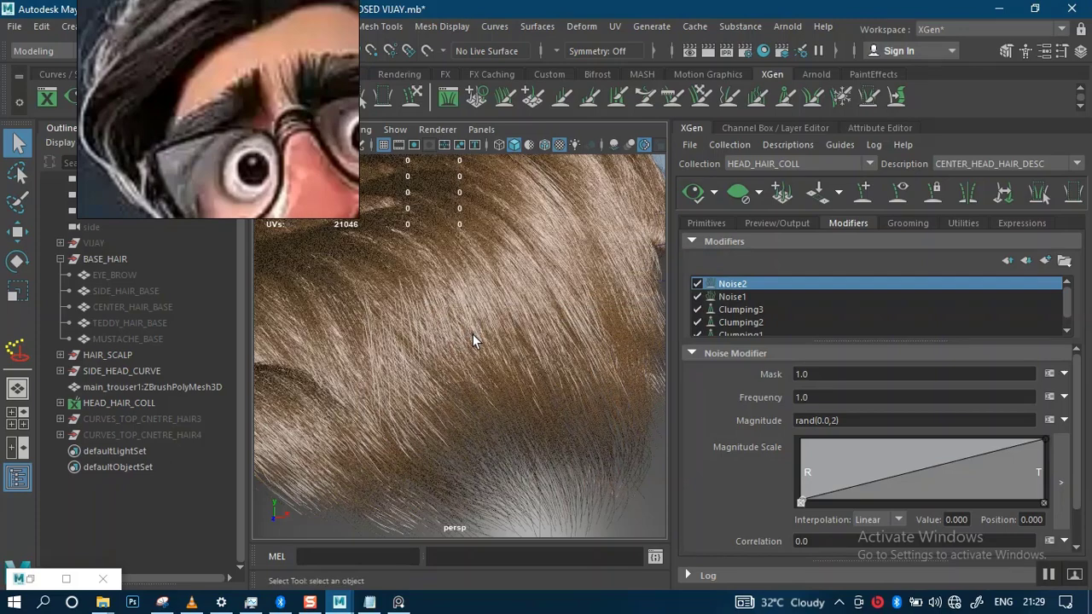
alt+drag(500, 360, 544, 384)
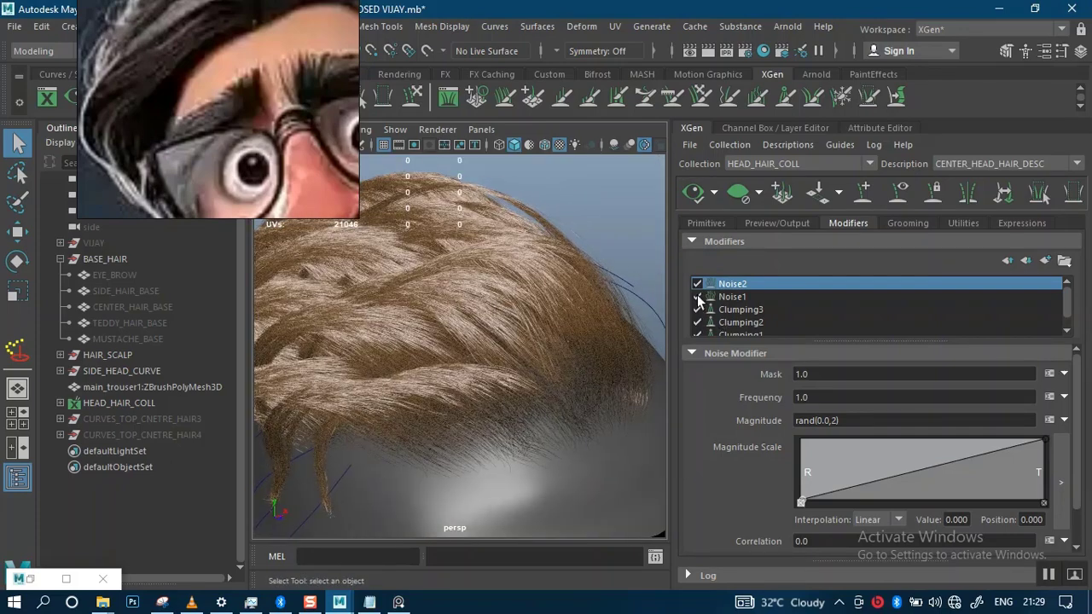
- Disable the Noise1 modifier, refresh the preview, and set Noise2's Magnitude to rand(0.0,10)
click(697, 295)
click(692, 191)
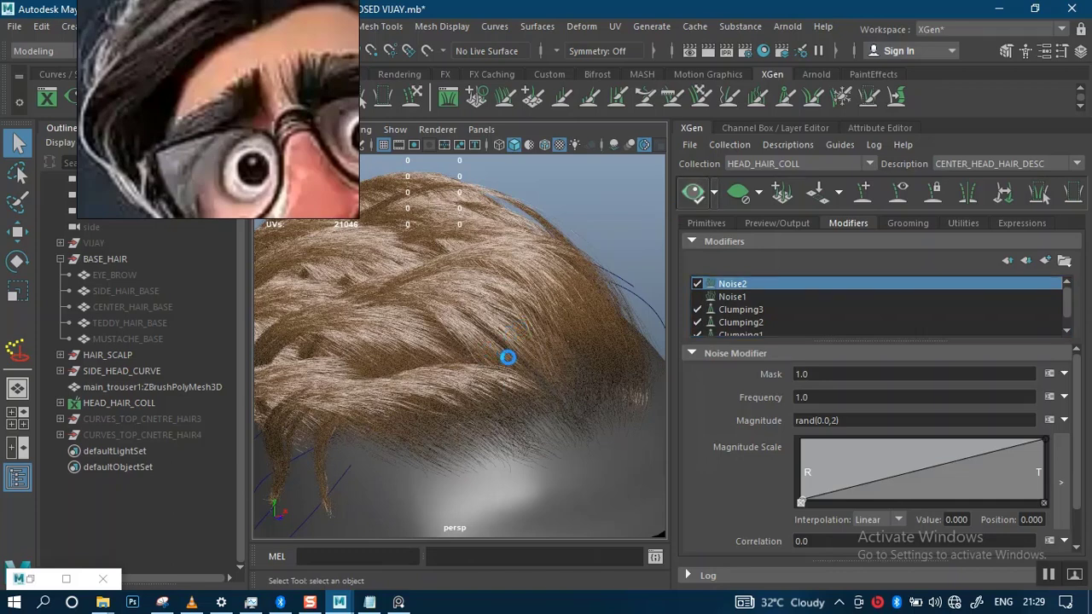
click(839, 419)
key(BackSpace)
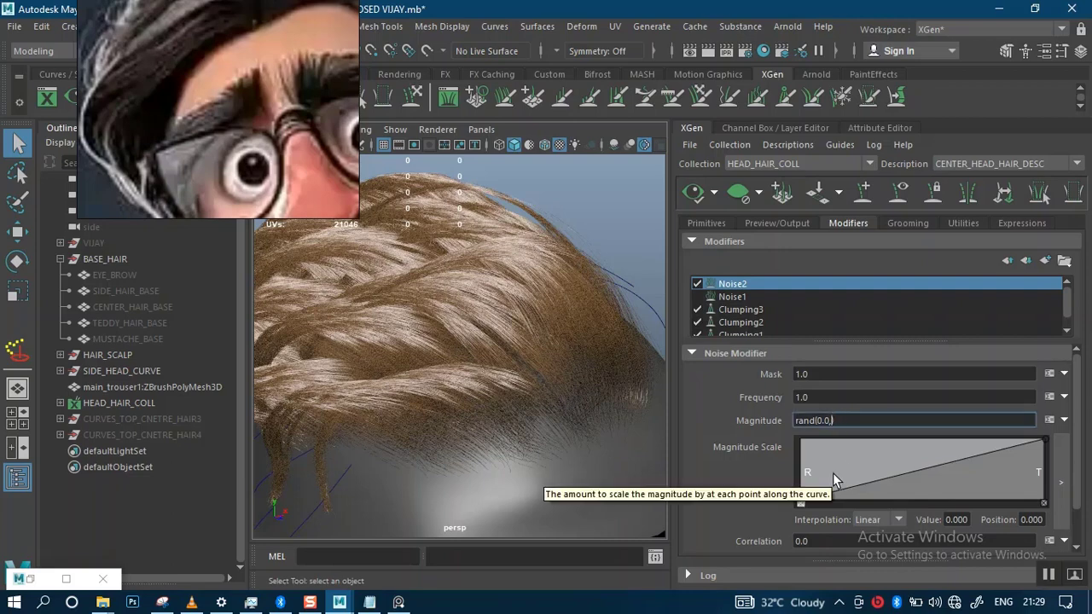
text(10)
key(Return)
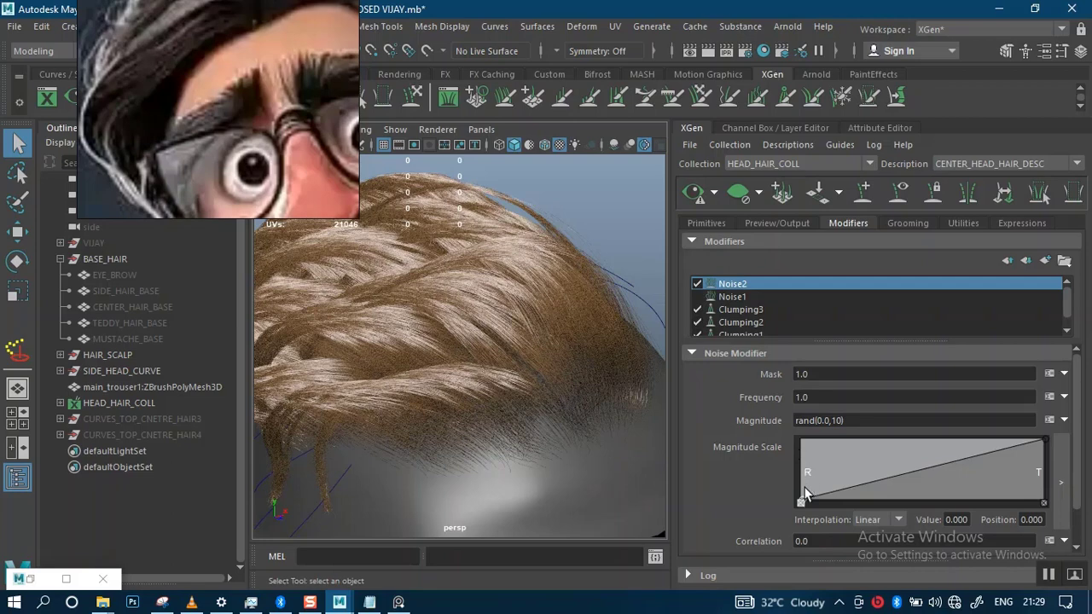
- Raise the root end of Noise2's Magnitude Scale curve to about 0.487 and inspect the refreshed hair close up
drag(803, 498, 793, 468)
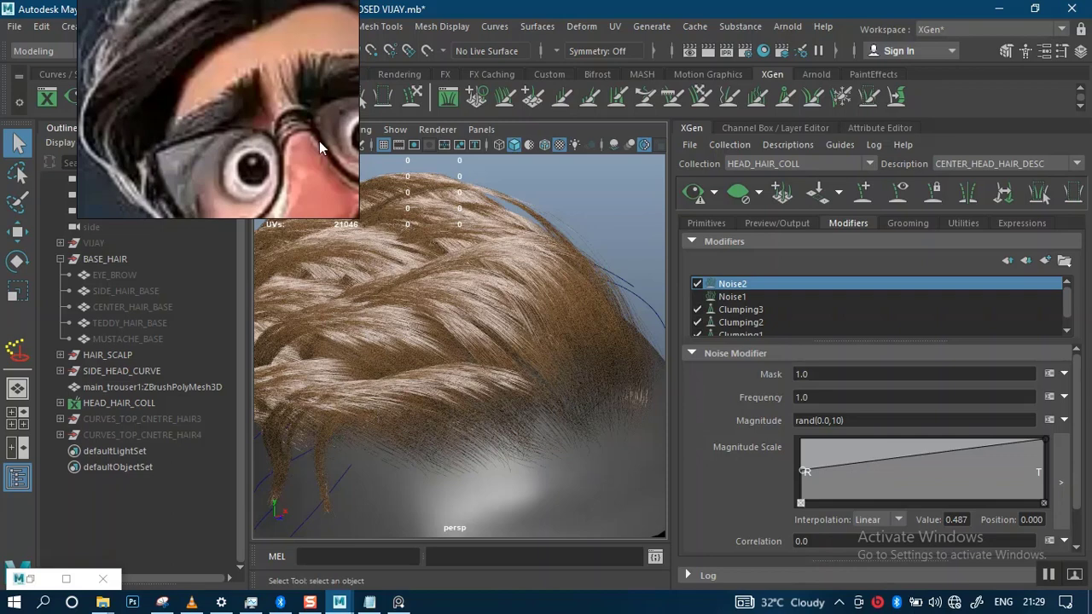
click(693, 192)
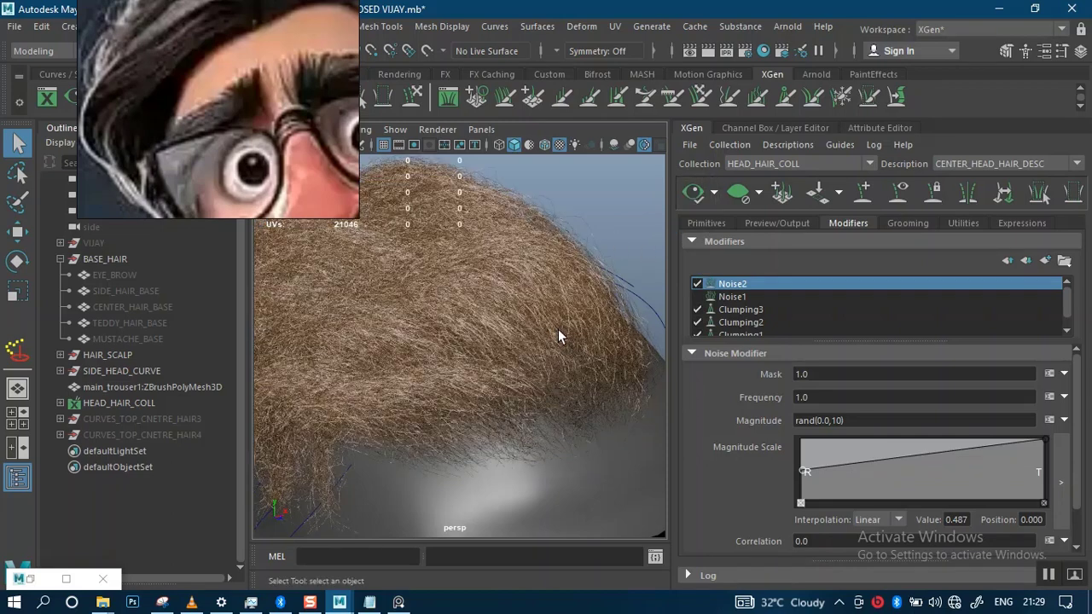
alt+drag(511, 375, 511, 324)
alt+right_drag(512, 324, 560, 375)
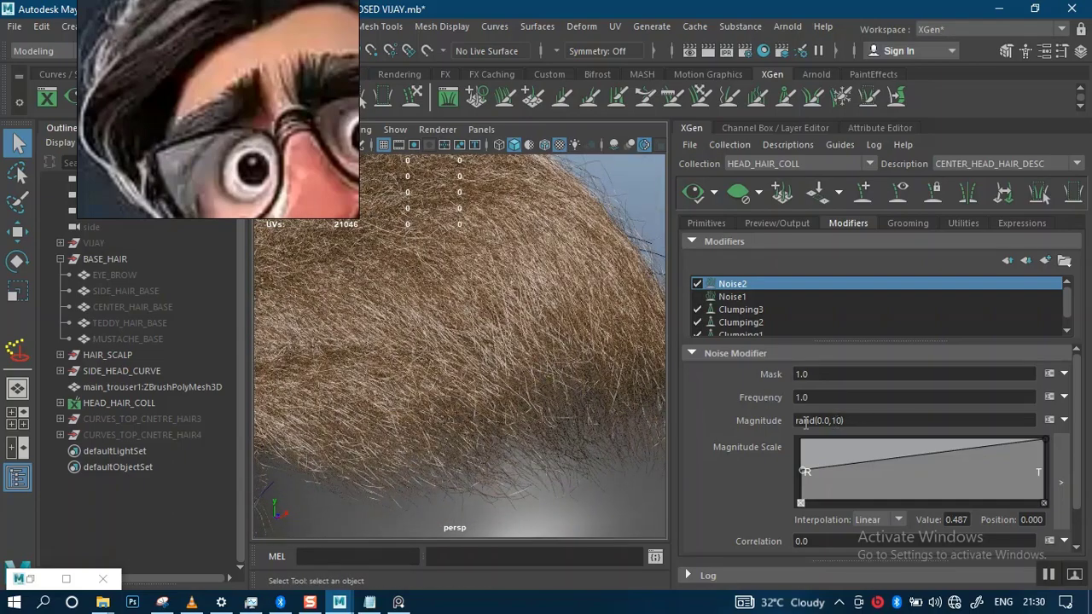
- Set Noise2's Magnitude to rand(6,10) and inspect the refreshed hair from afar and close up
click(842, 421)
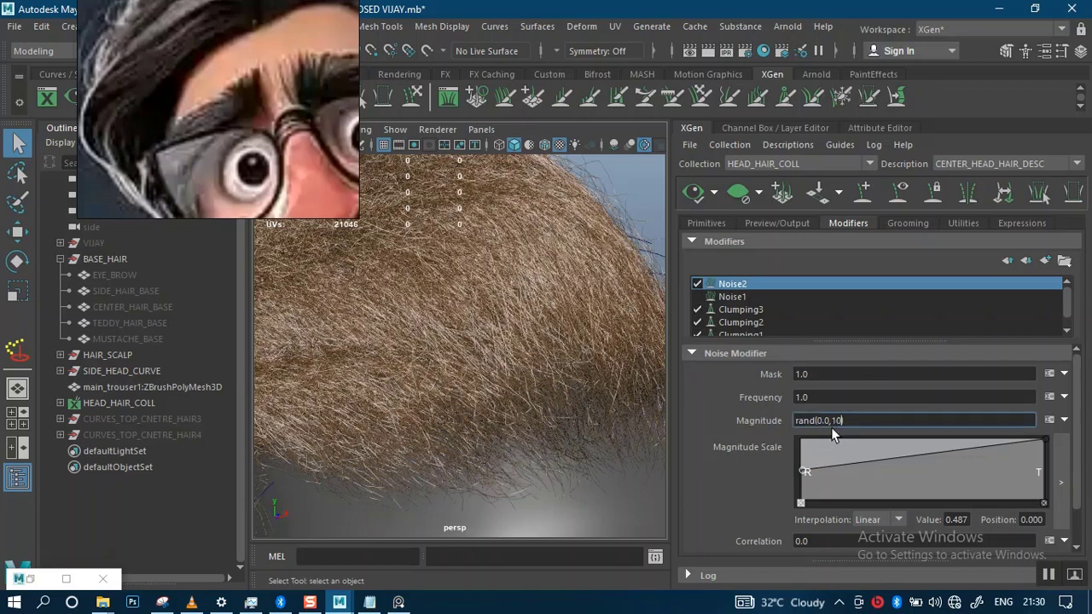
click(831, 423)
key(BackSpace)
key(BackSpace)
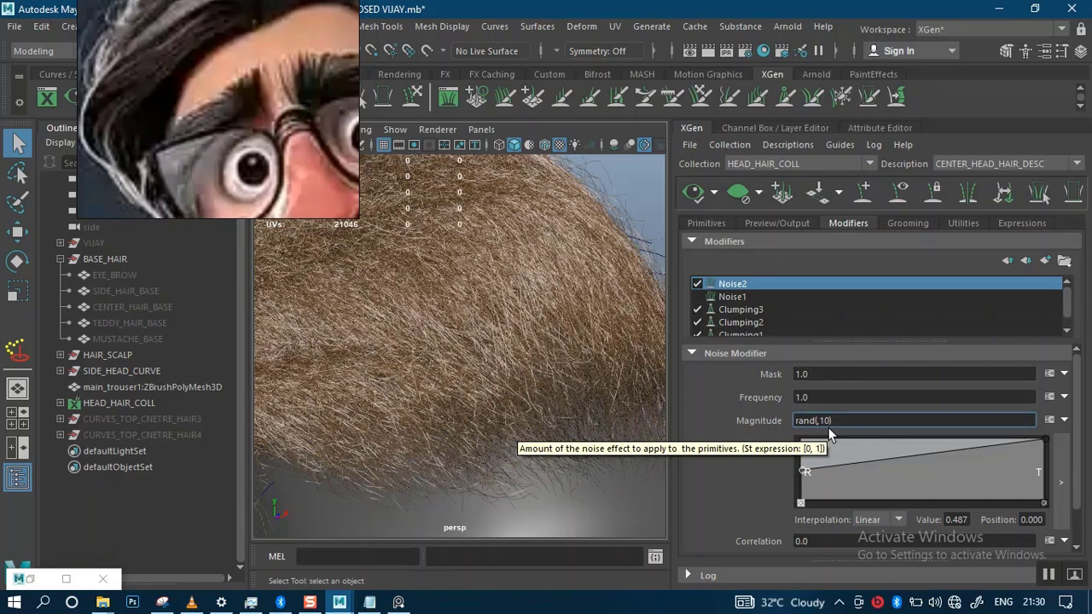
key(Return)
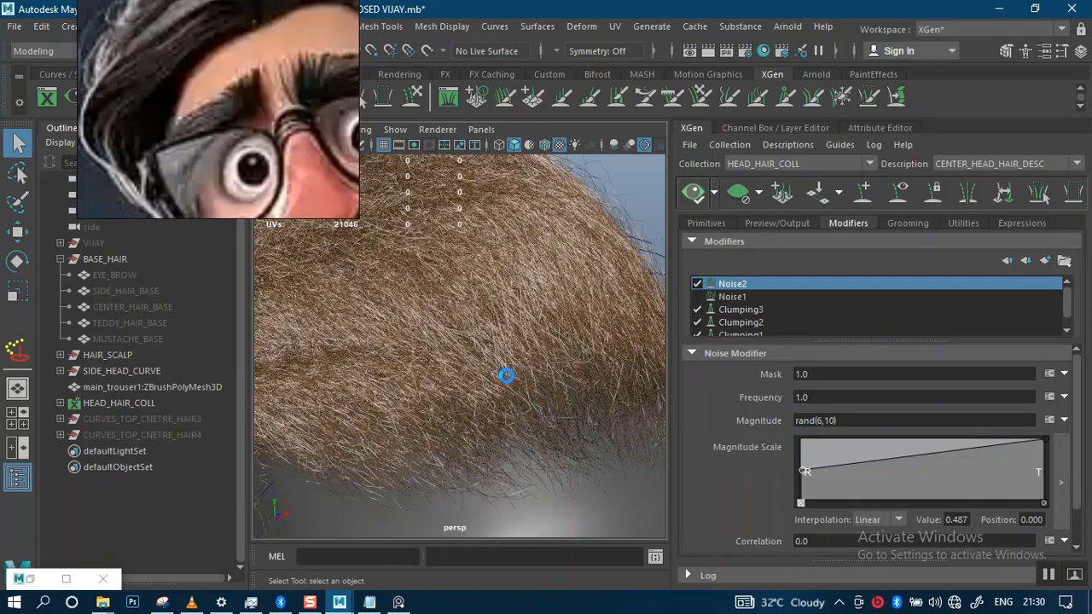
scroll(528, 383, down, 6)
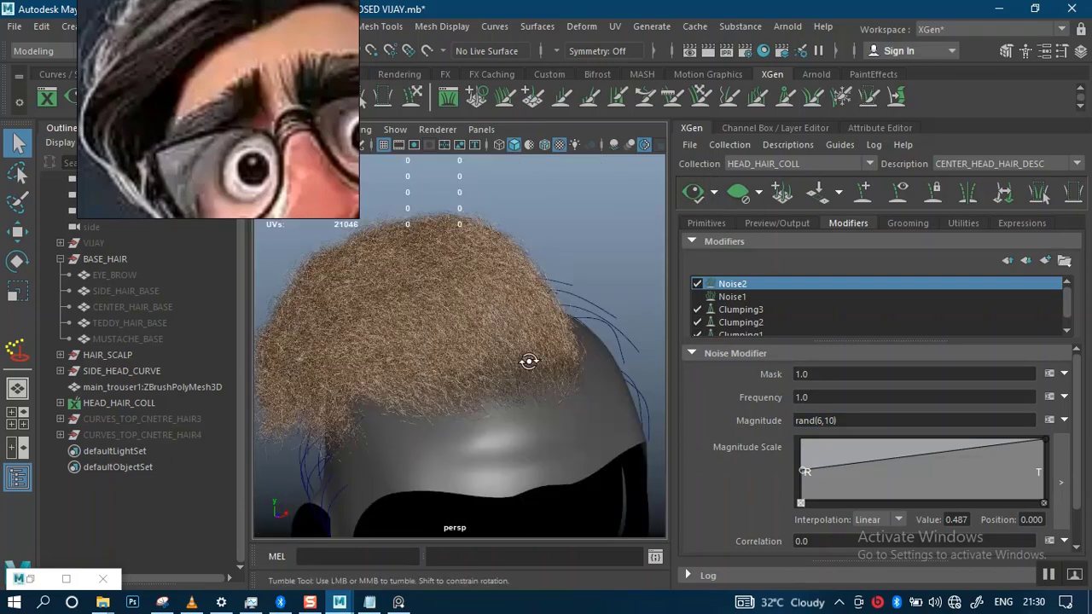
scroll(567, 376, up, 5)
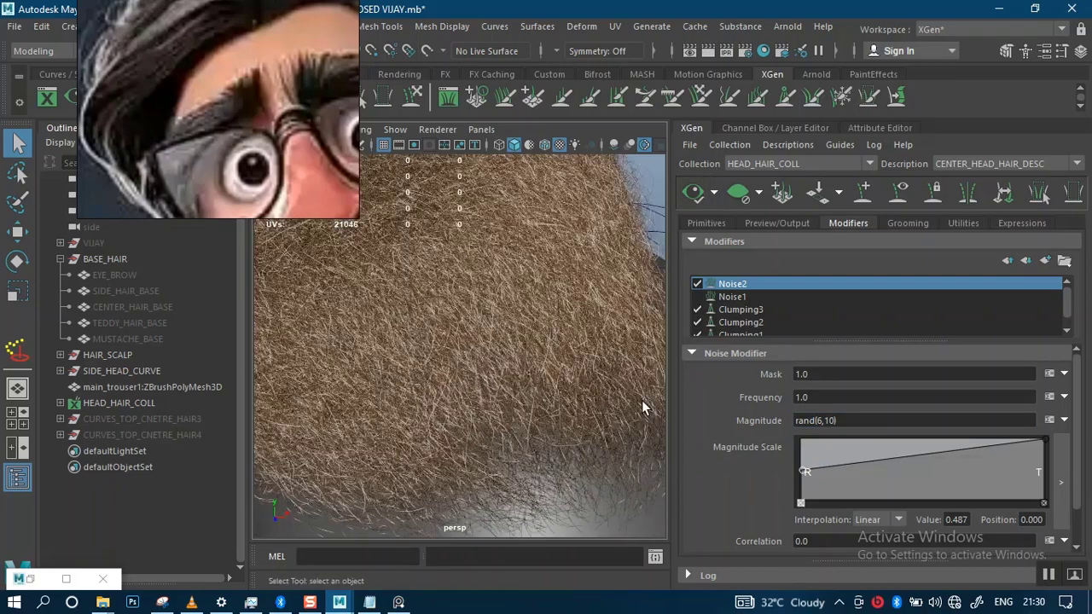
- Set Noise2's Magnitude to rand(1,3) and refresh the hair preview
click(814, 419)
key(BackSpace)
text(1)
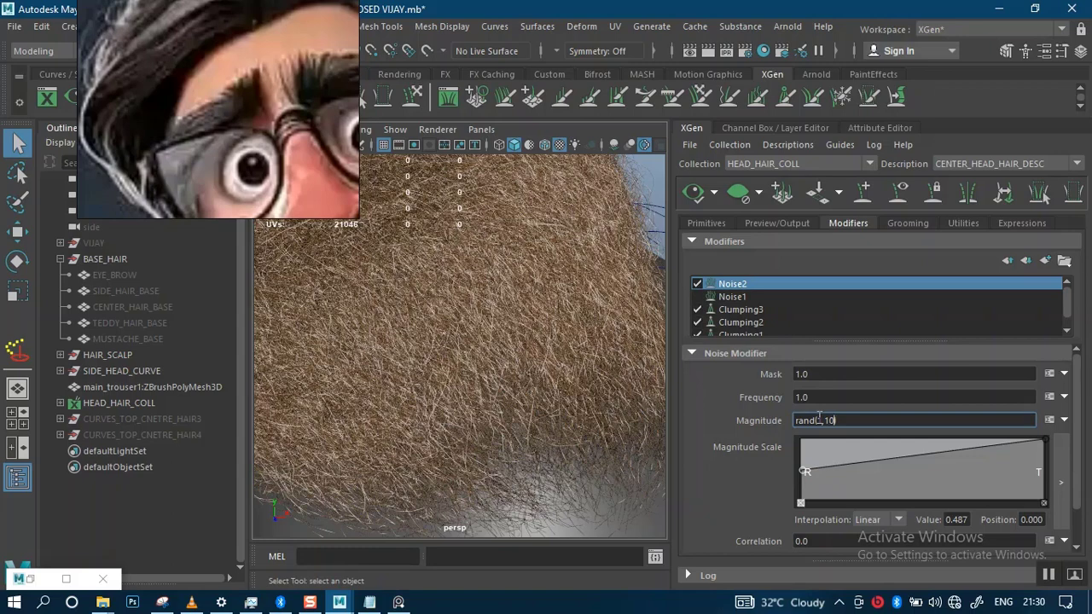
key(BackSpace)
key(BackSpace)
text(3)
key(Return)
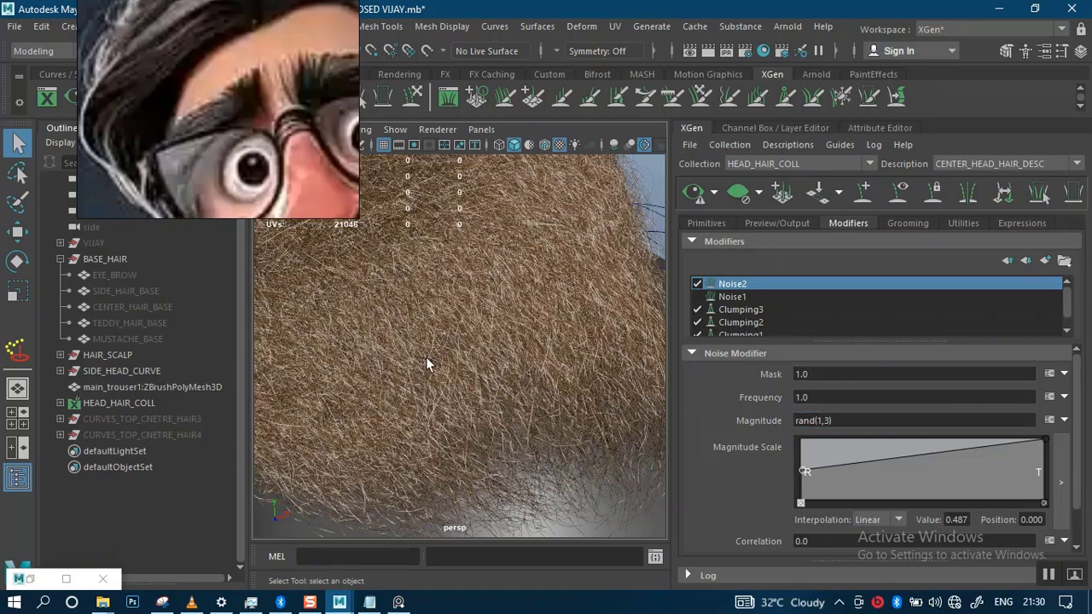
click(691, 192)
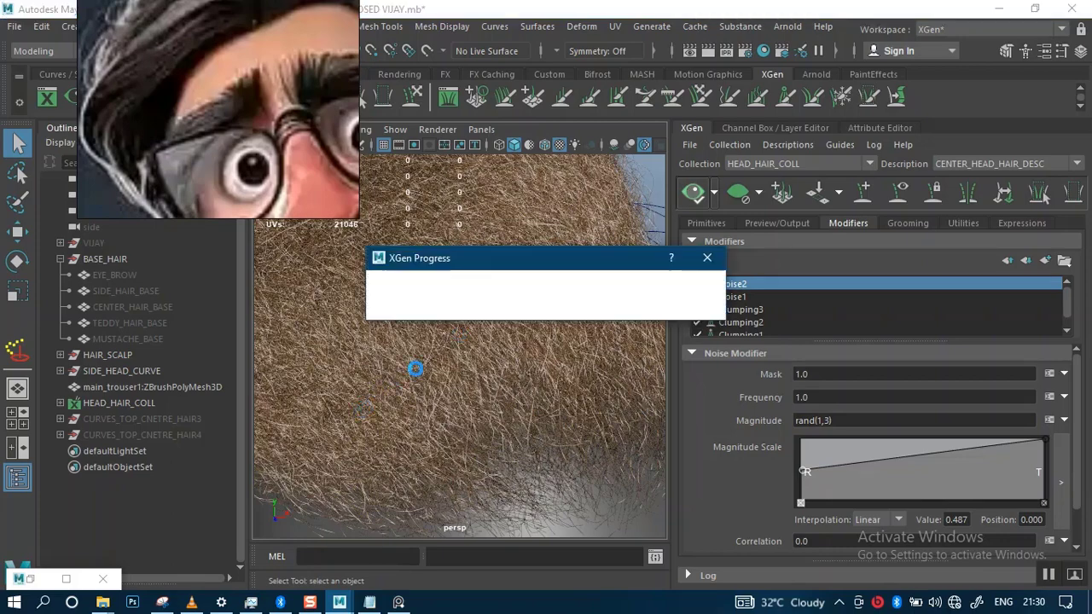
- Examine the refreshed hair noise on the whole head, from the side and close up at the front hairline
scroll(490, 369, down, 5)
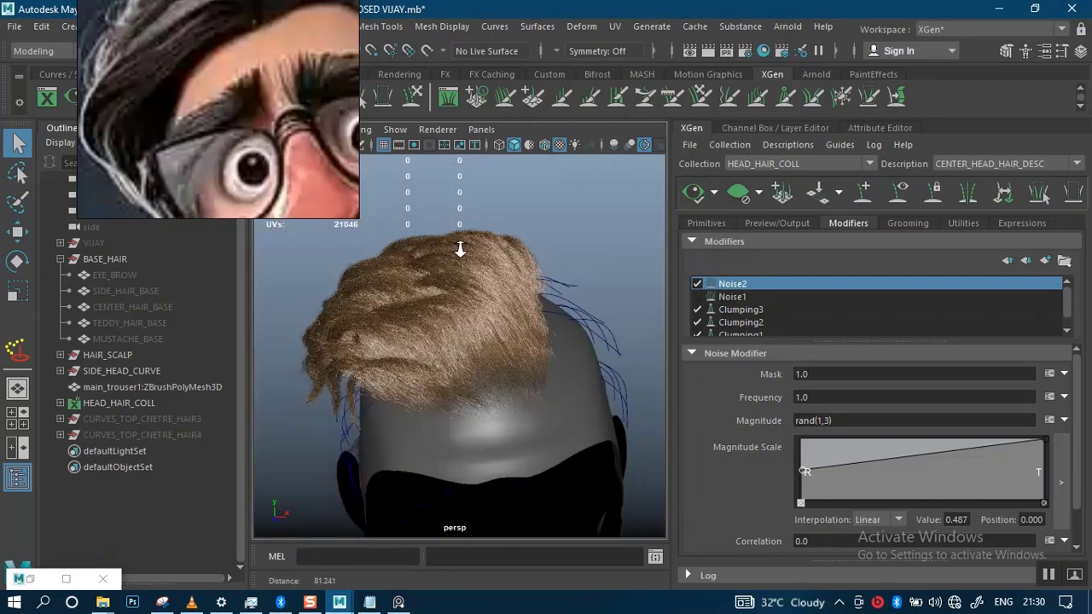
alt+drag(475, 378, 502, 366)
scroll(506, 400, up, 5)
alt+right_drag(506, 400, 499, 273)
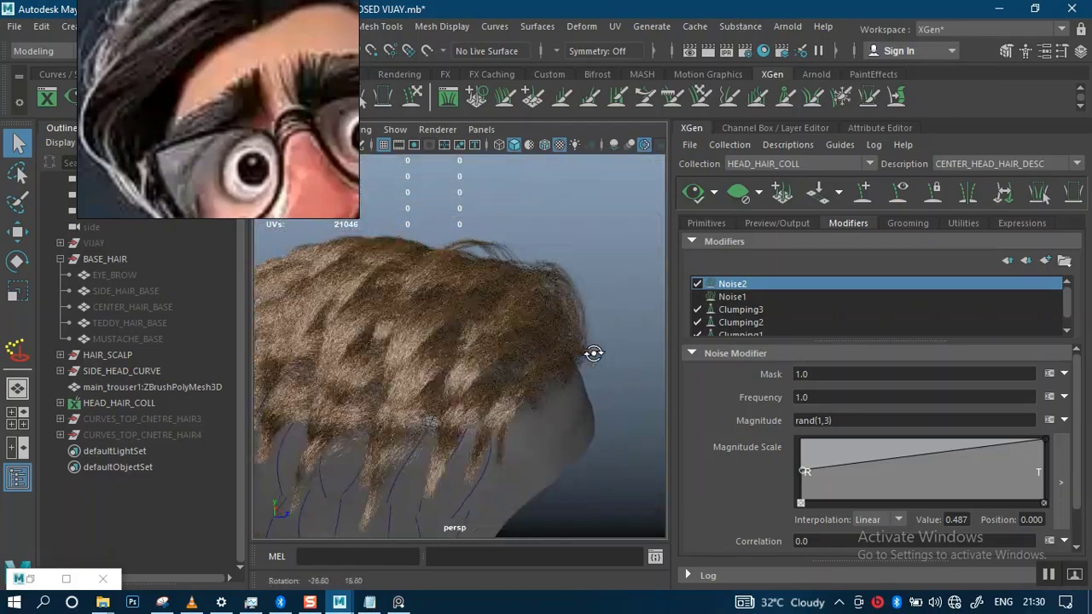
alt+right_drag(501, 324, 588, 341)
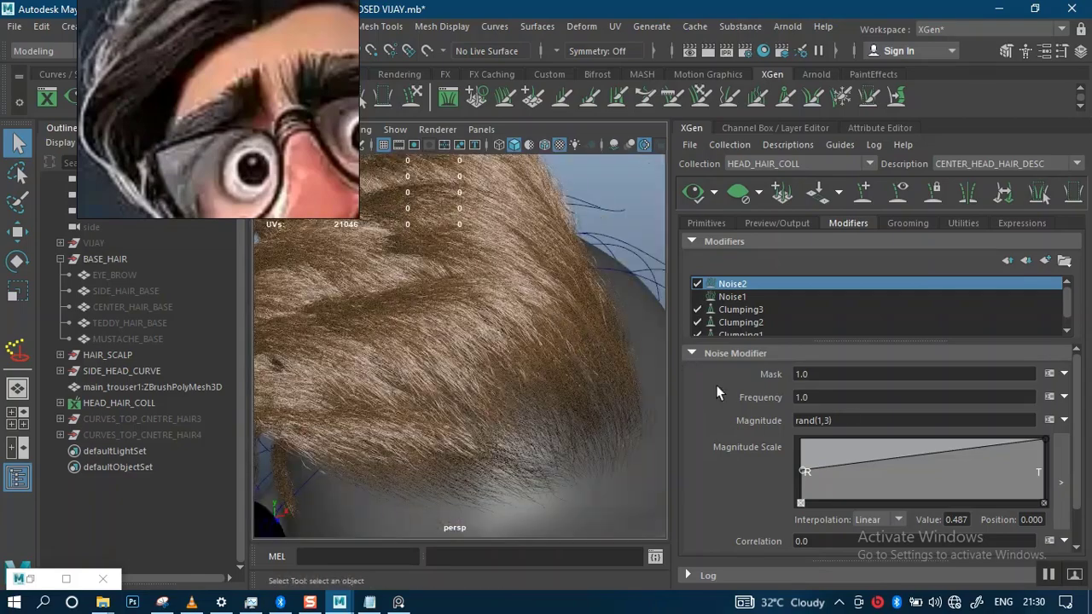
- Set Noise2's Magnitude to rand(0.0,1.5)
click(822, 420)
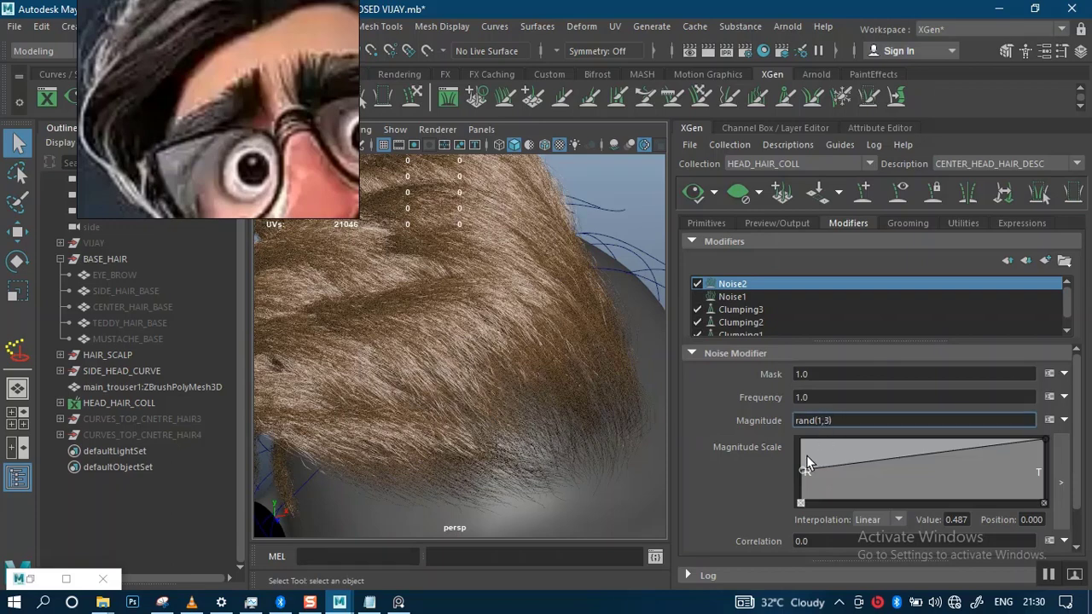
key(BackSpace)
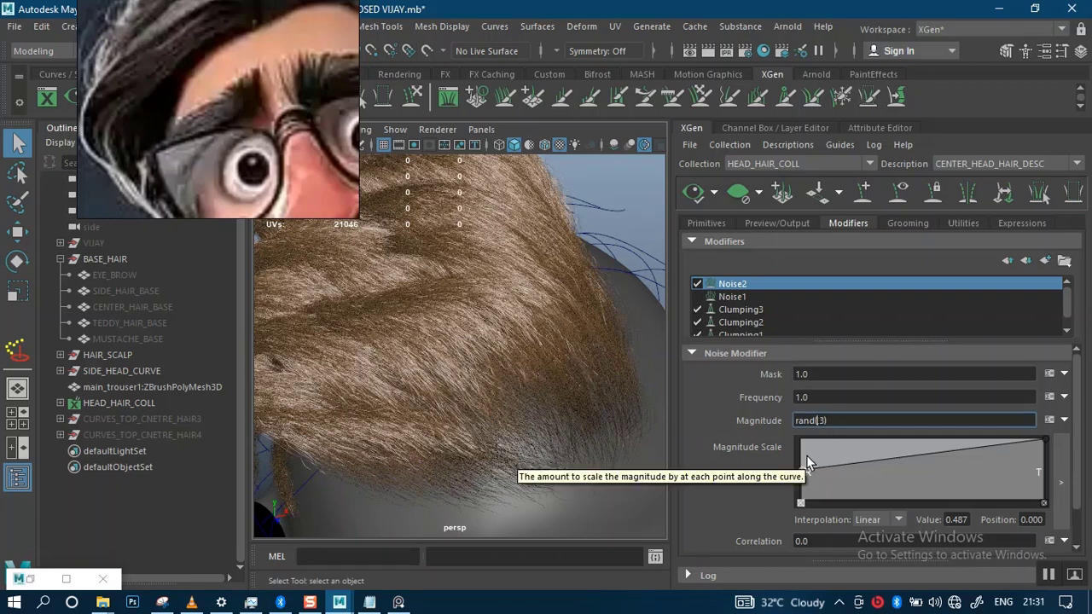
text(0)
text(.0,)
text(1.)
text(5)
key(Return)
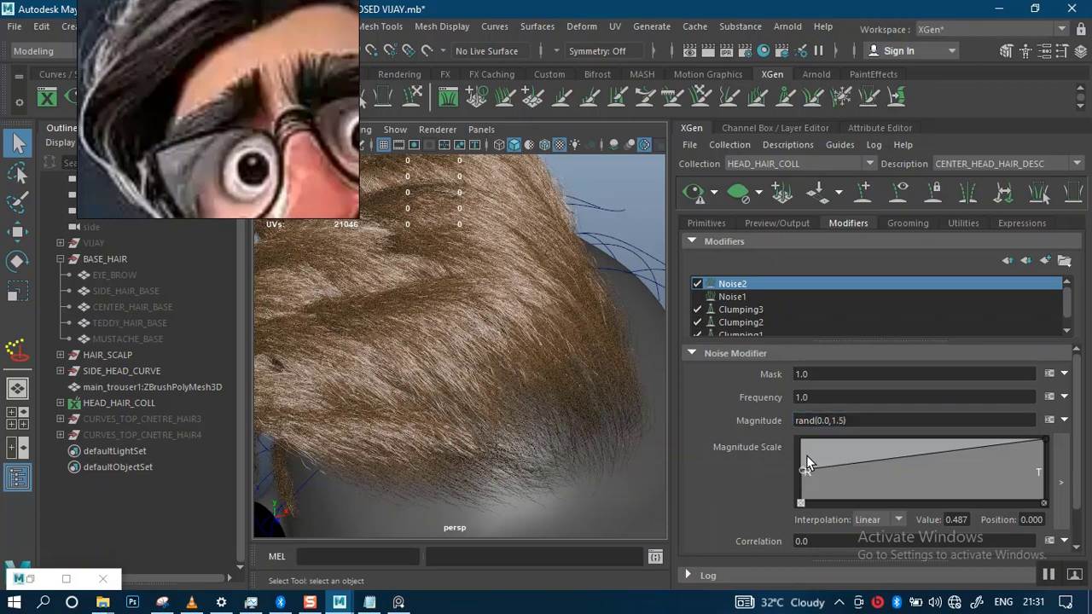
- Enable Noise1 alongside Noise2 and inspect the refreshed hair on the whole head and close up at the front hairline
click(693, 193)
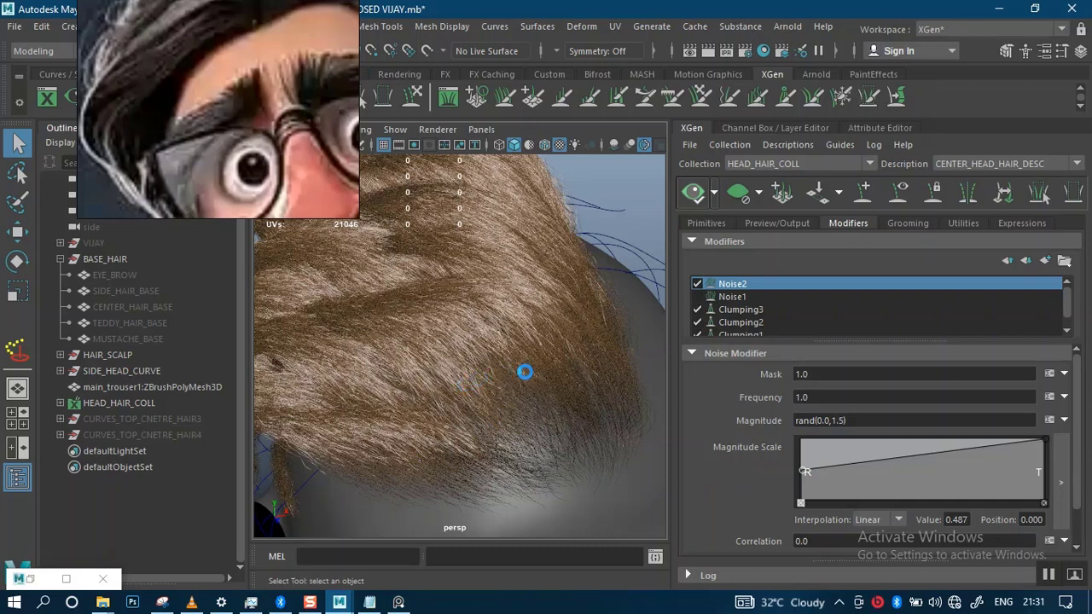
click(697, 296)
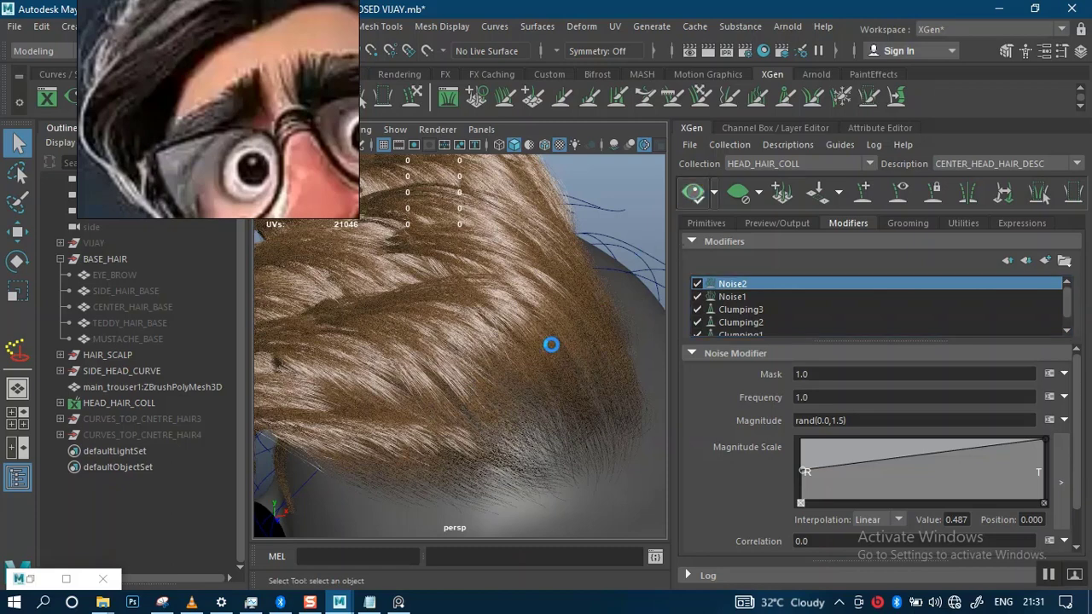
scroll(483, 318, down, 5)
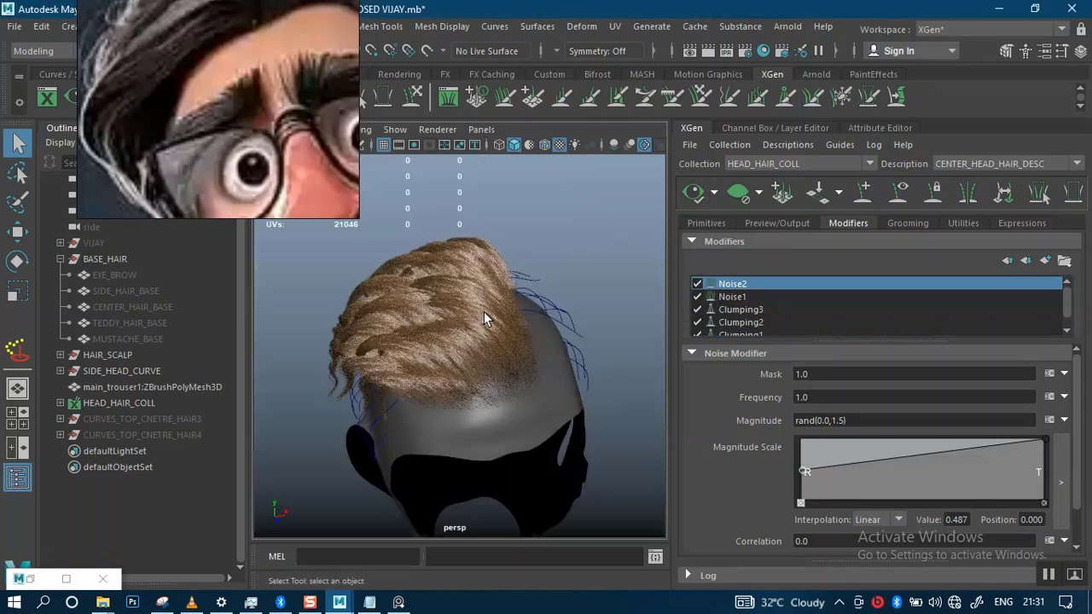
alt+drag(483, 318, 491, 353)
alt+right_drag(491, 353, 519, 385)
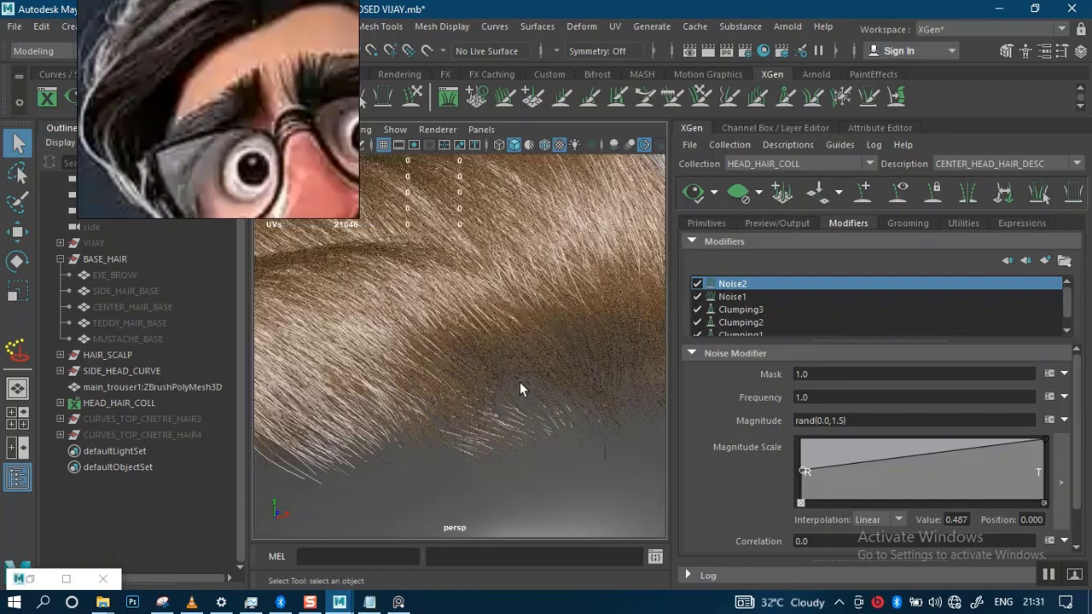
alt+drag(519, 385, 574, 390)
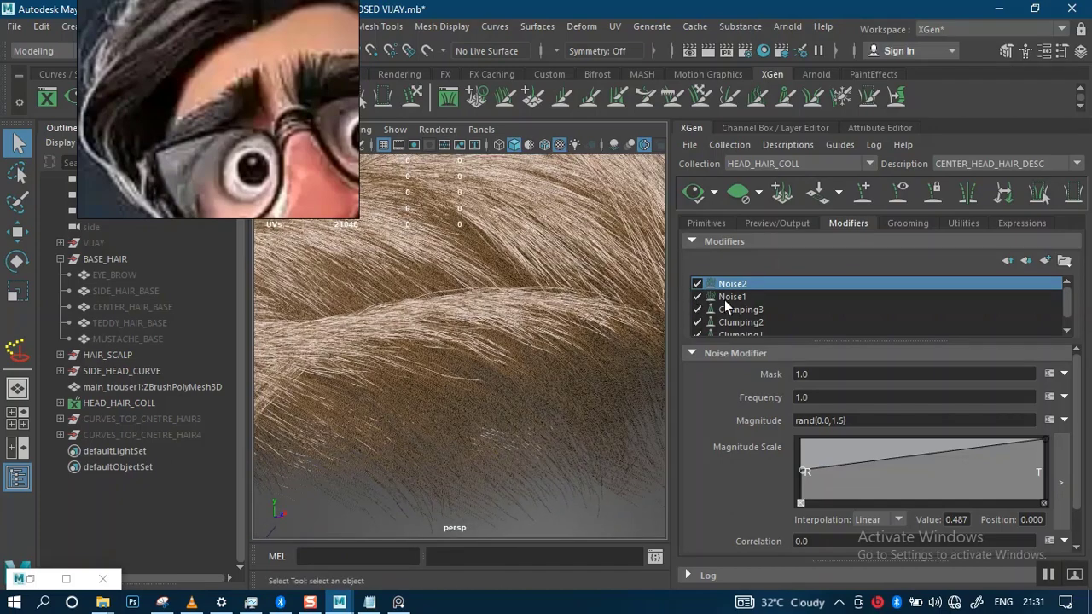
- Turn Noise1 off, refresh the hair preview for comparison, and turn Noise1 back on
scroll(578, 322, down, 3)
click(697, 296)
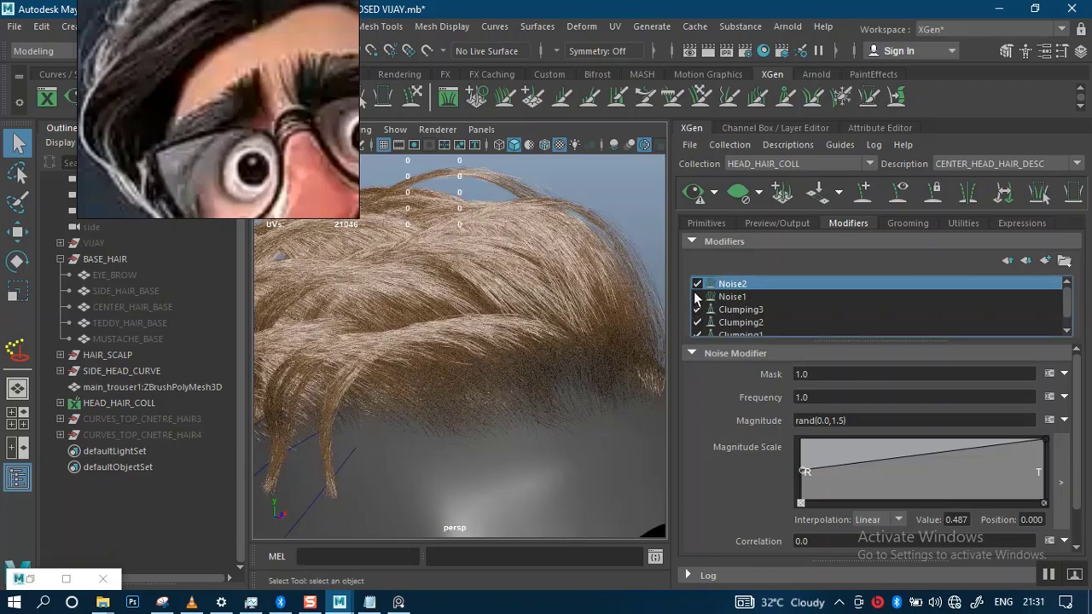
click(692, 192)
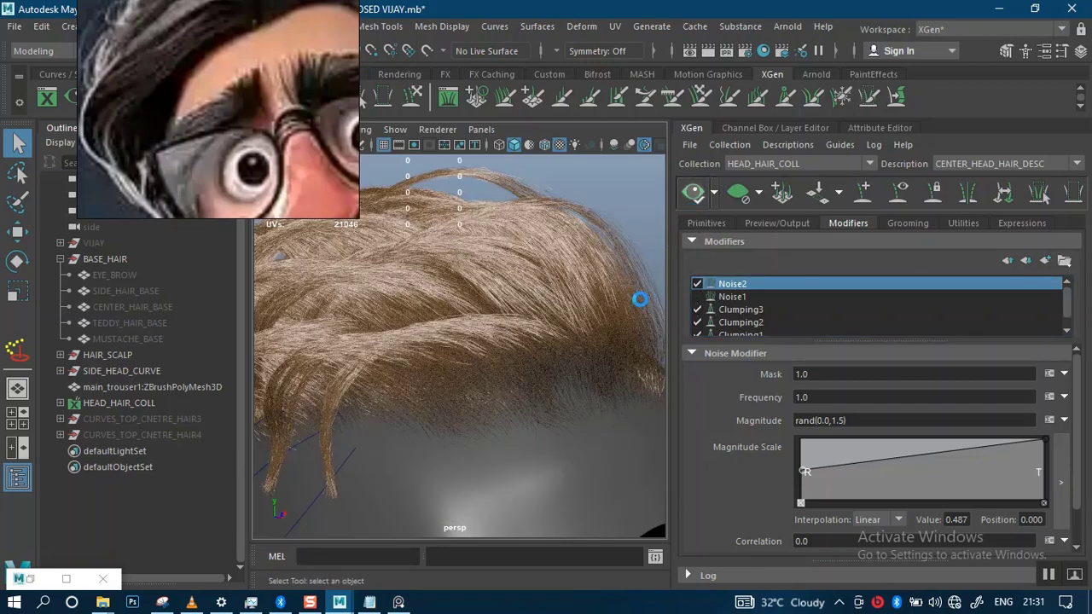
click(696, 296)
- Set Noise1's Mask to rand(0.0,1) and inspect the refreshed hair around the whole head
click(725, 297)
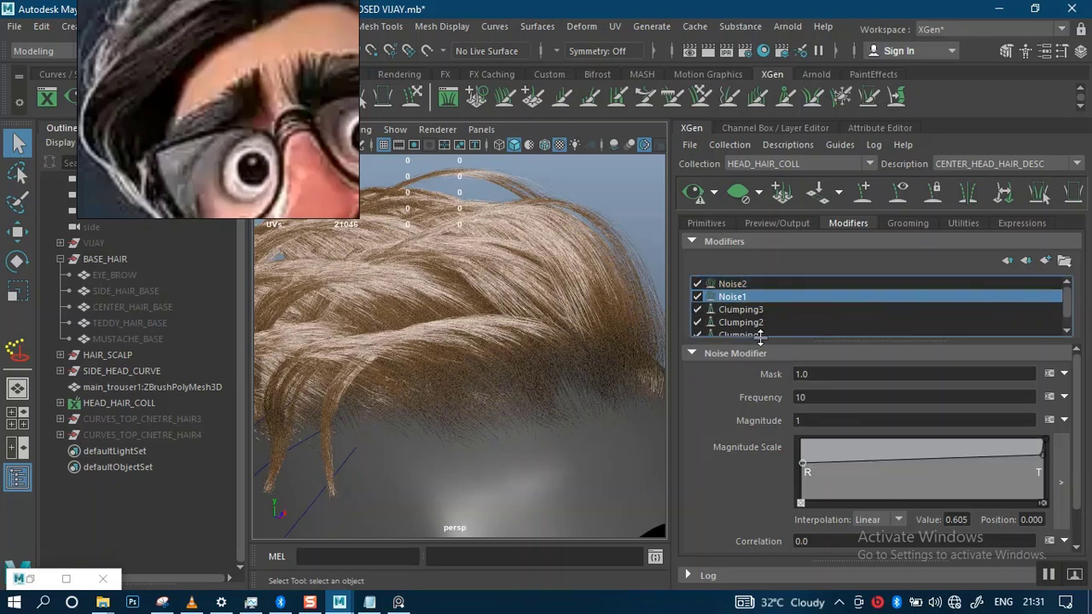
click(828, 373)
text(rand(0.0,0.2))
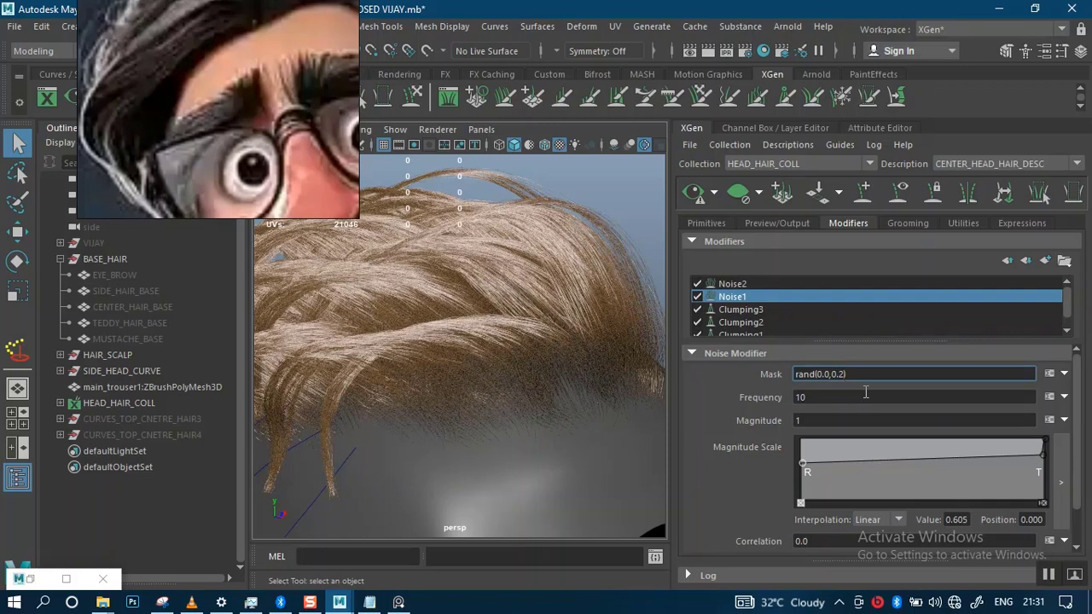
key(BackSpace)
key(BackSpace)
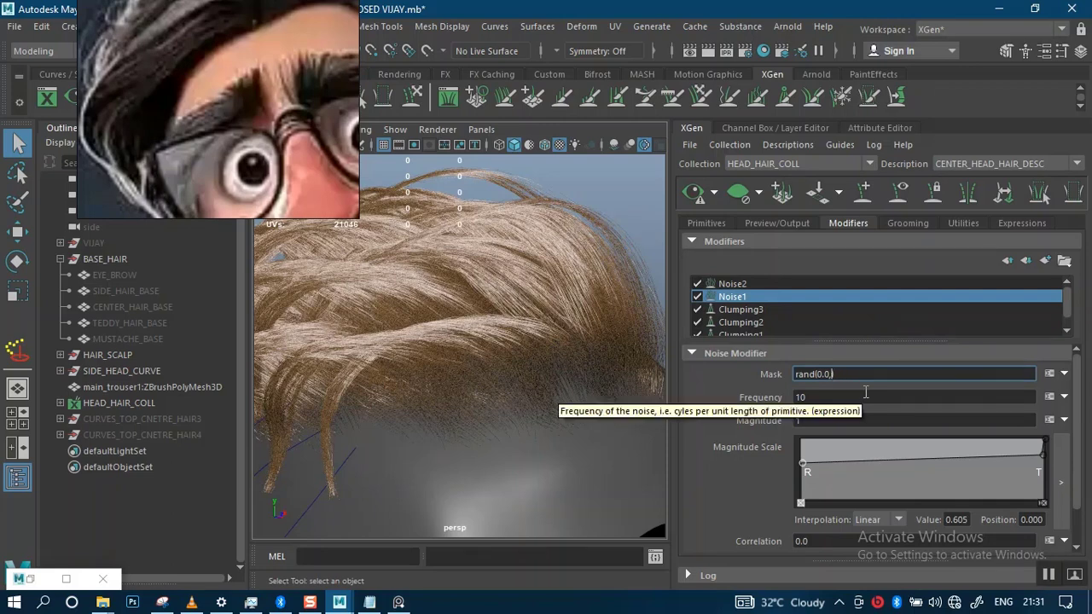
text(1)
key(Return)
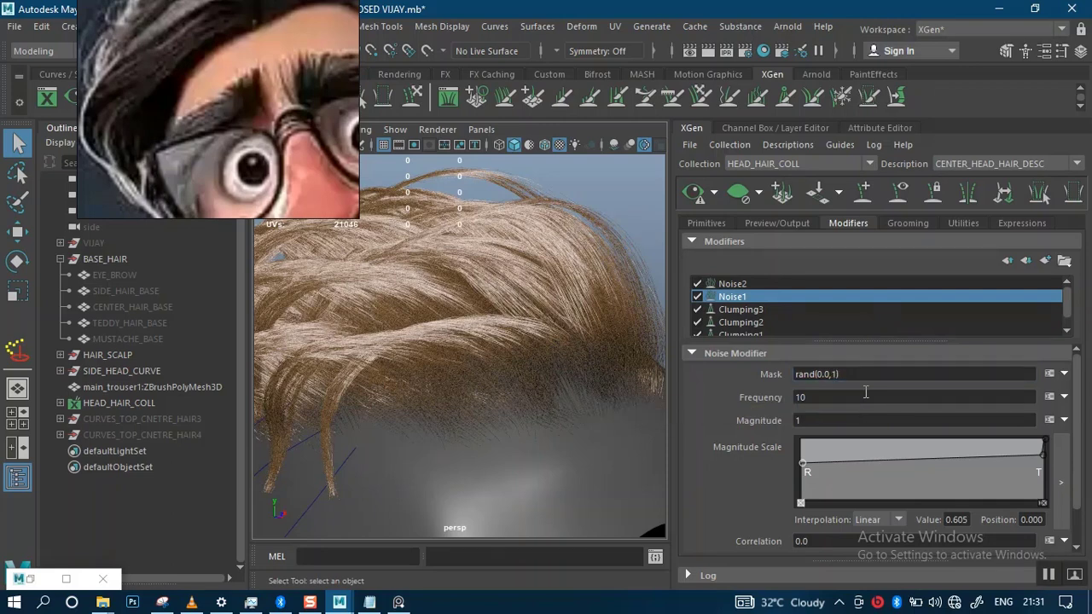
click(697, 202)
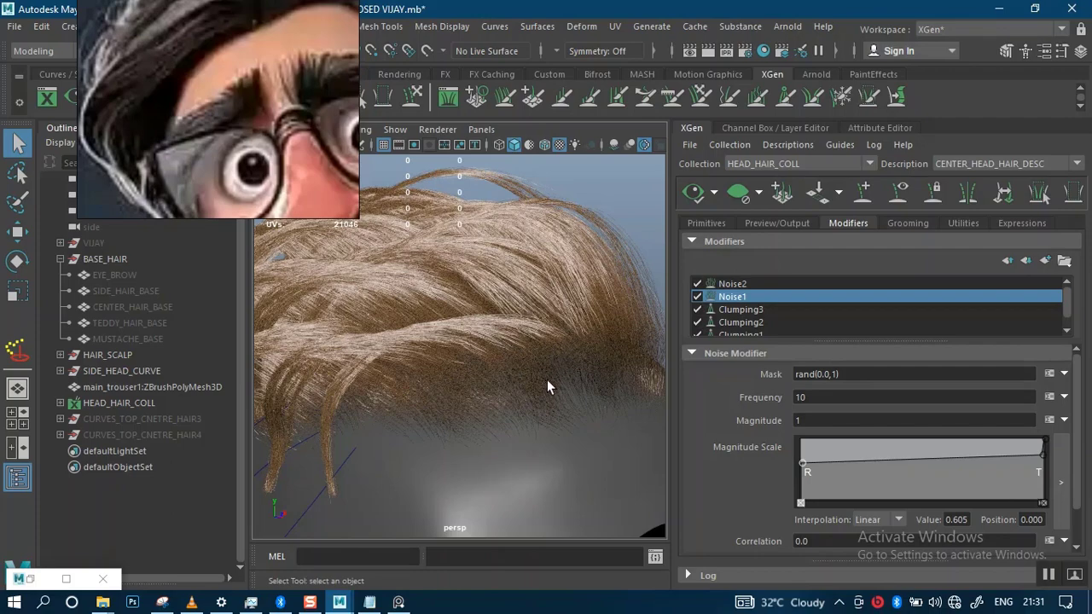
scroll(535, 445, down, 5)
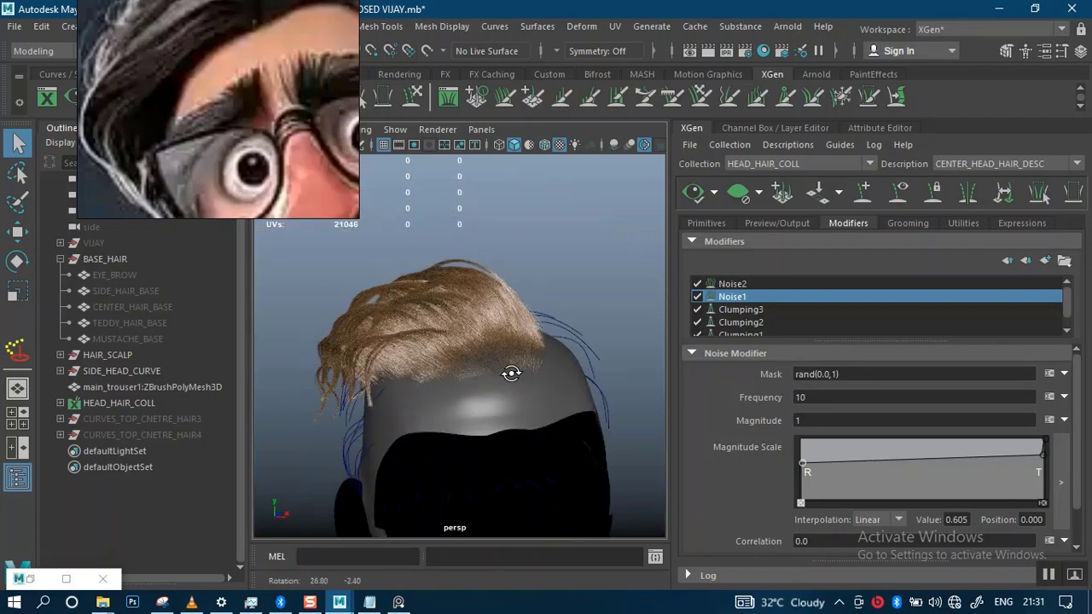
alt+drag(508, 341, 546, 366)
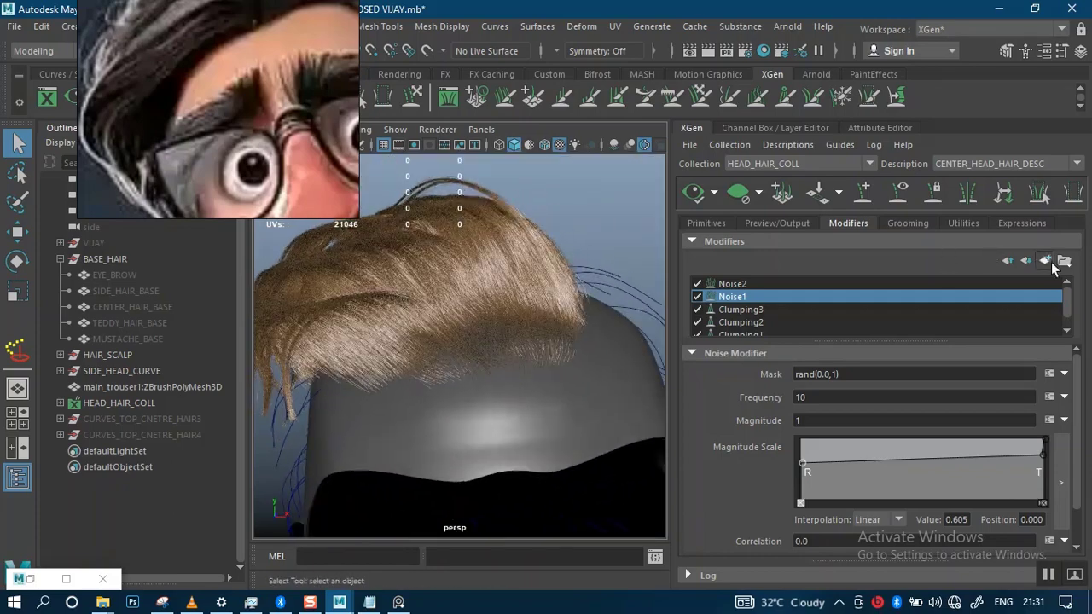
- Add a third Noise modifier to the center head hair description
click(1044, 261)
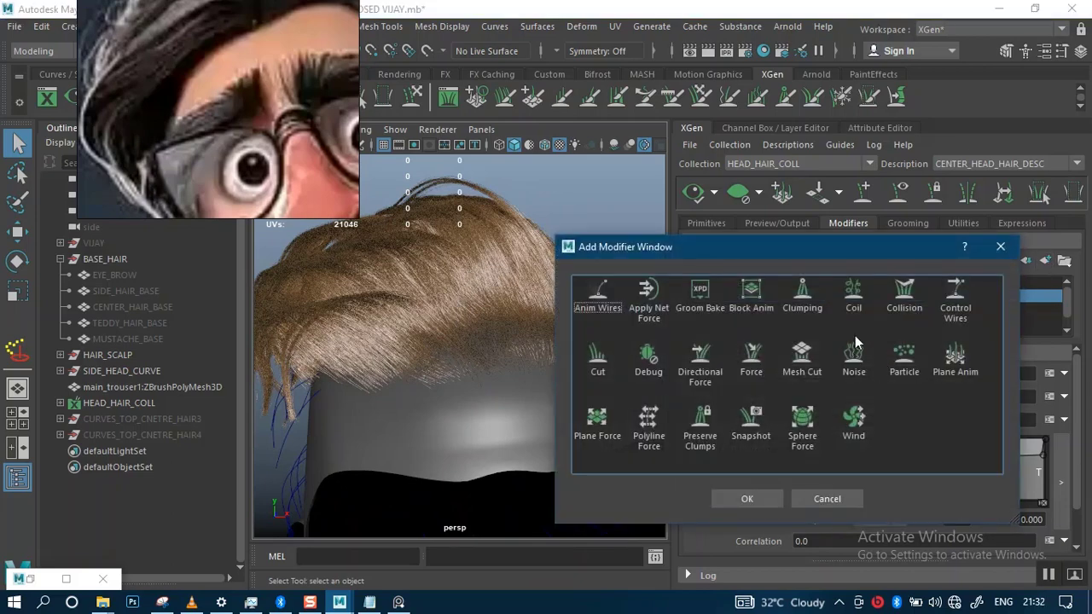
click(849, 370)
click(745, 503)
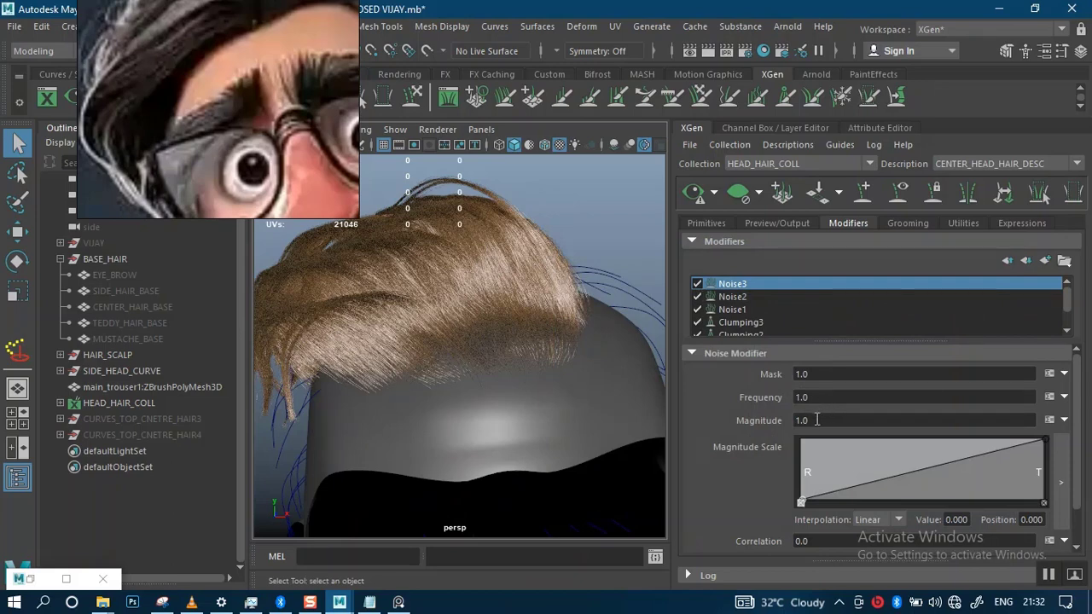
- Switch to the Notepad notes and copy the NOISE STRAY magnitude expression rand(0.5,1.6)
click(820, 419)
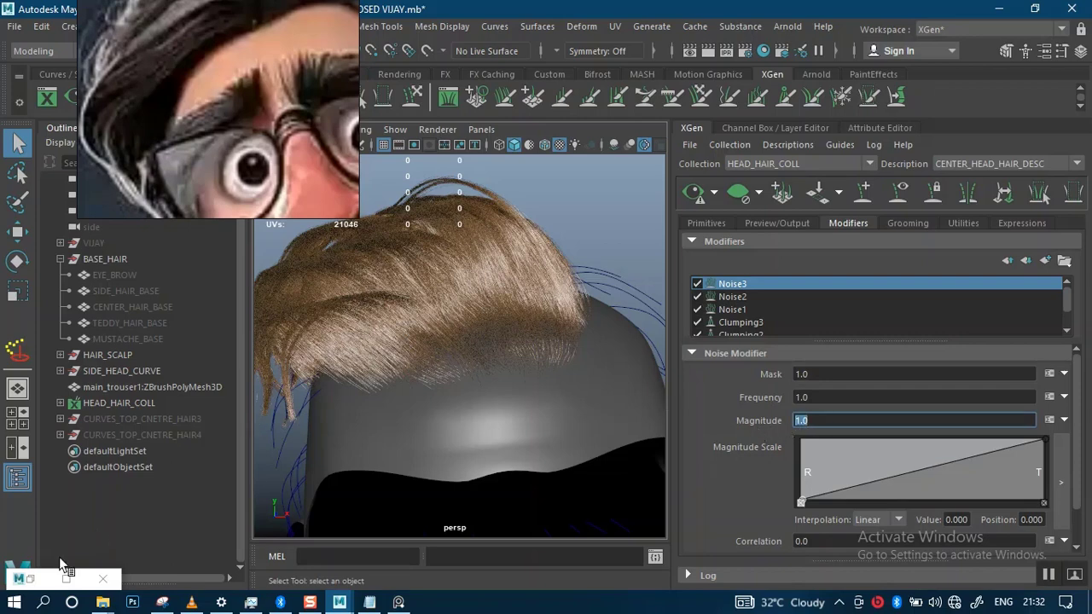
double_click(46, 579)
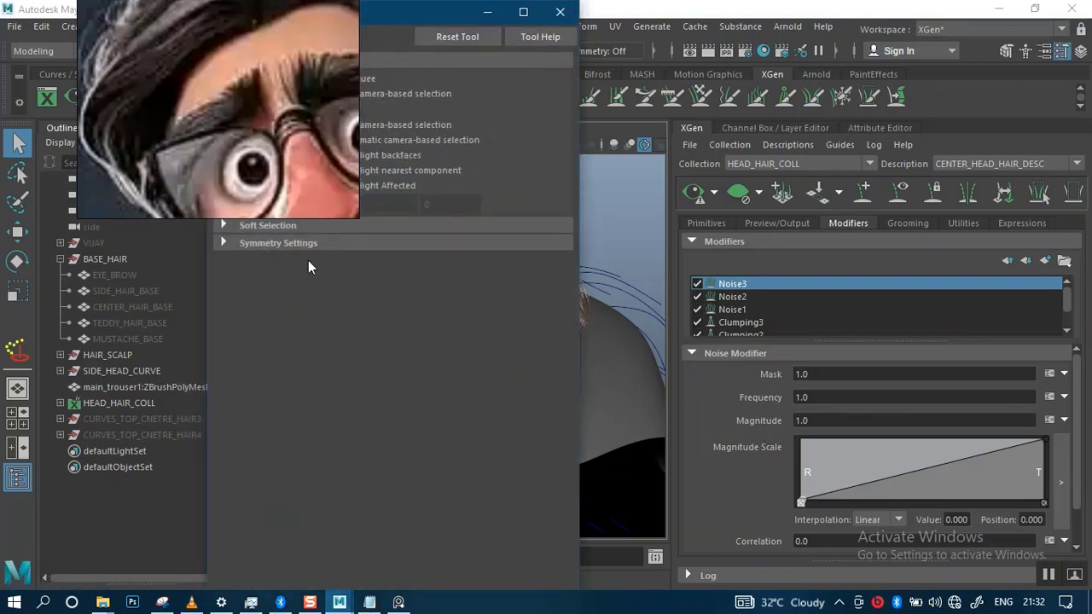
click(487, 12)
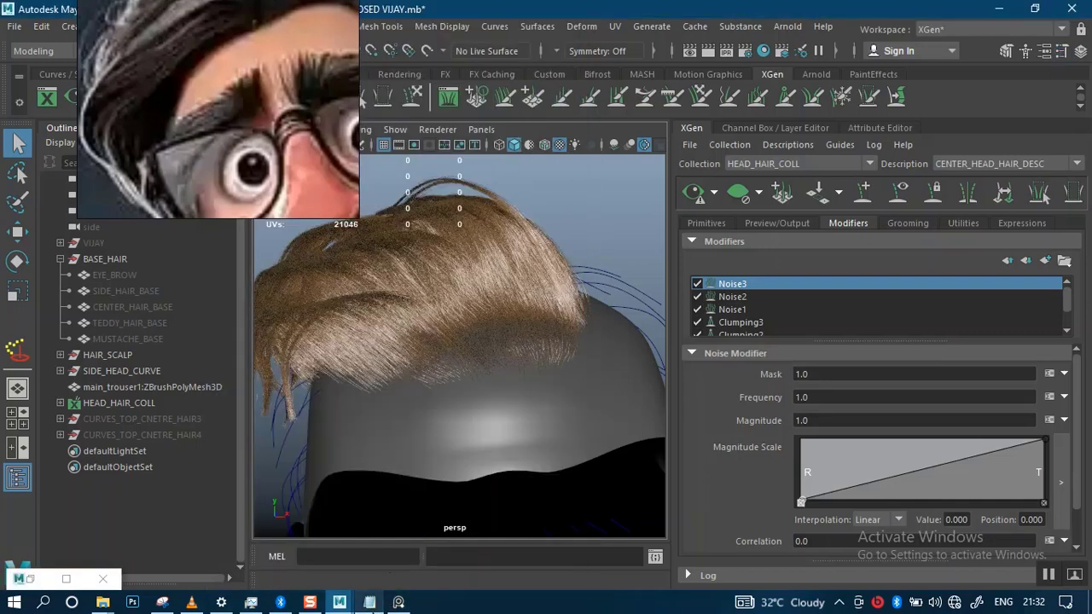
click(369, 602)
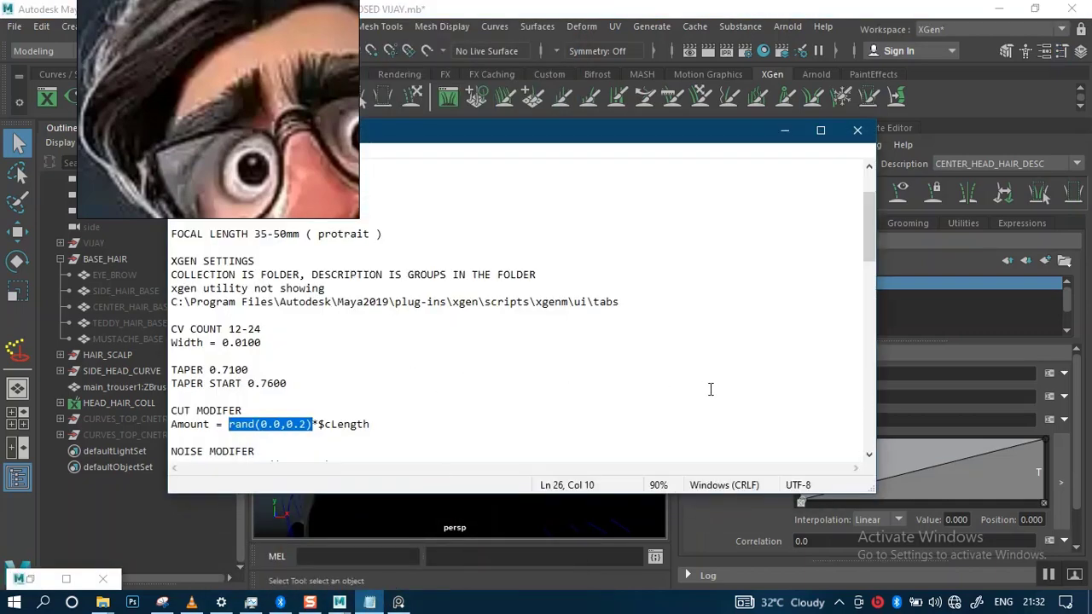
drag(868, 249, 863, 292)
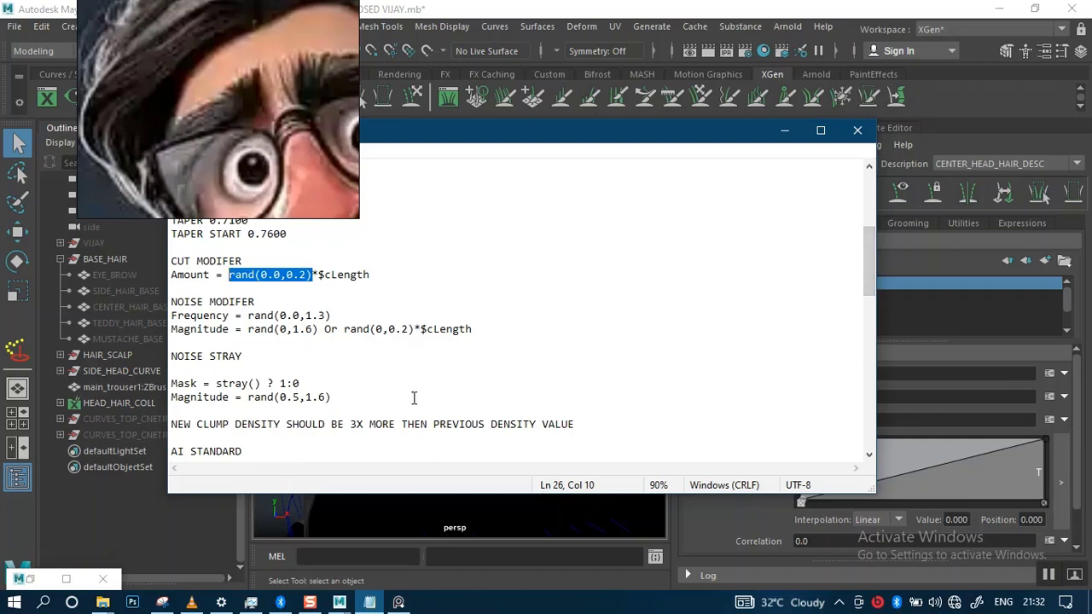
drag(347, 396, 251, 401)
key(ctrl+c)
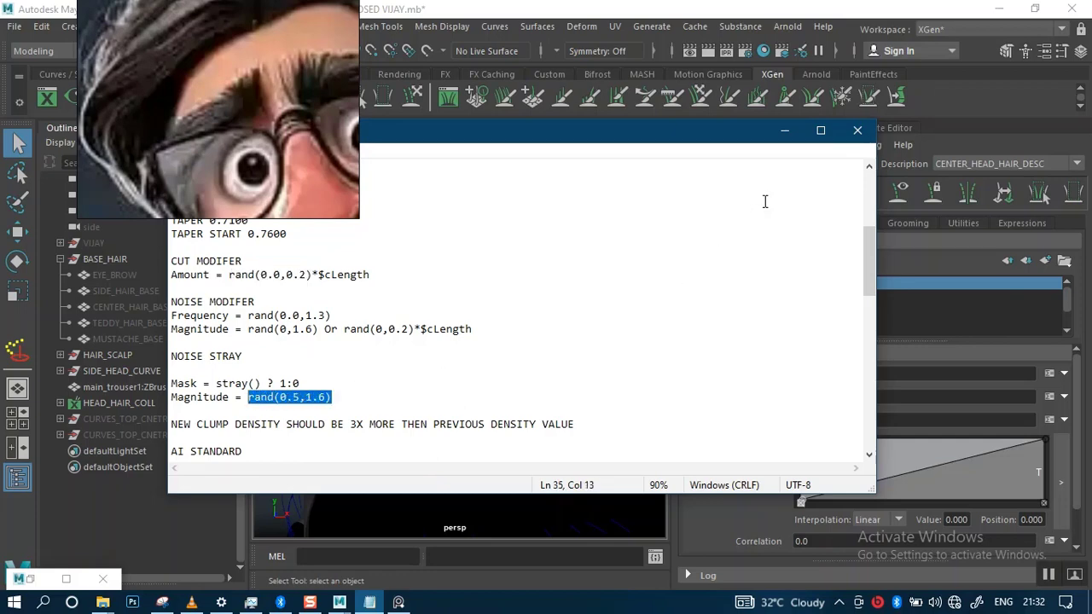
click(784, 130)
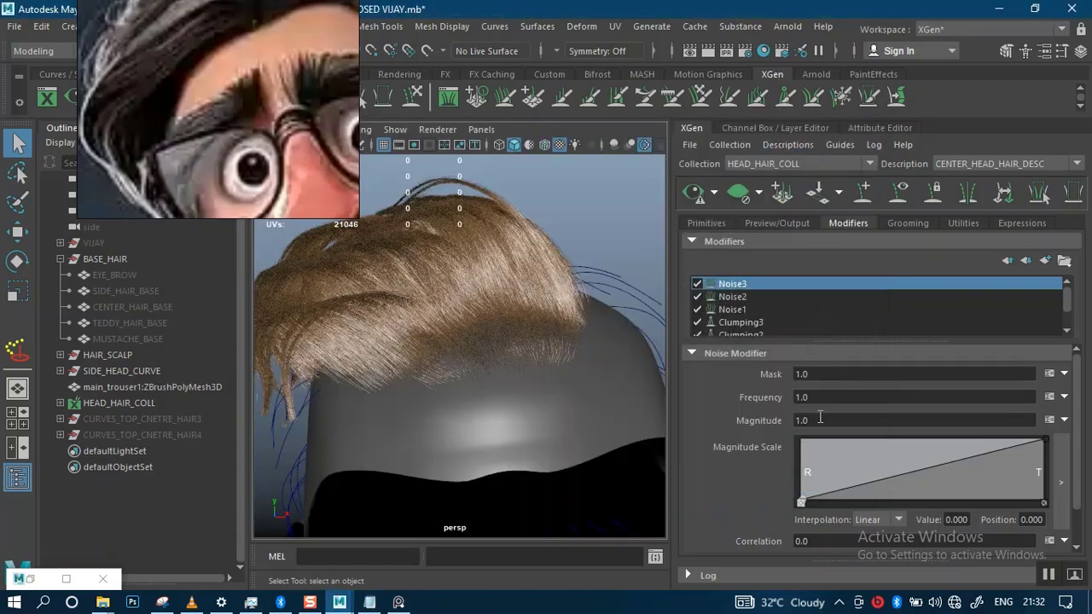
- Set Noise3's Magnitude to the copied rand(0.5,1.6) and refresh the hair preview
drag(815, 417, 779, 417)
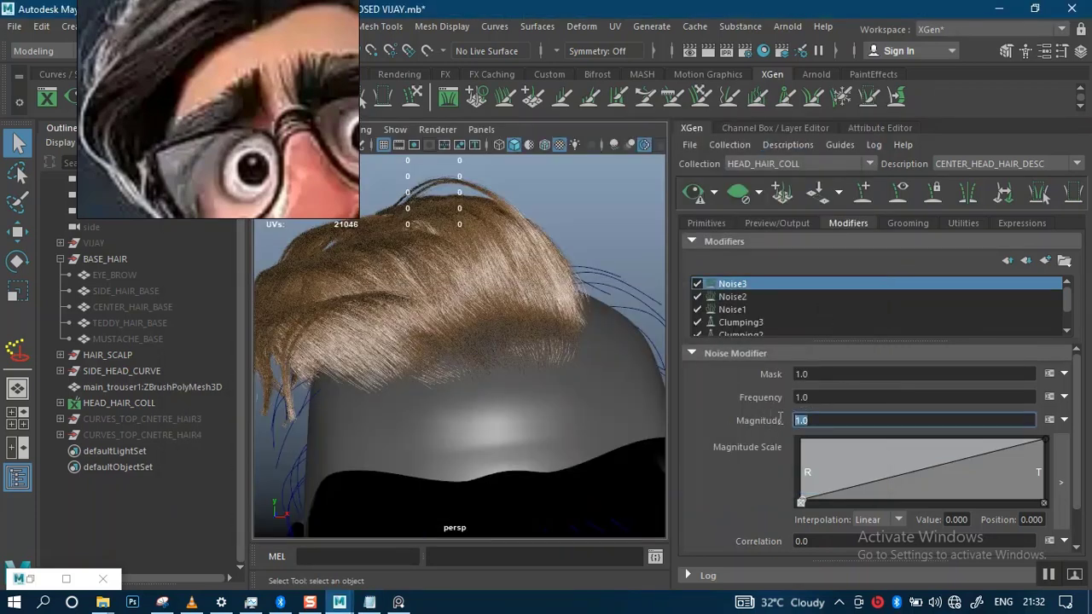
key(ctrl+v)
key(Return)
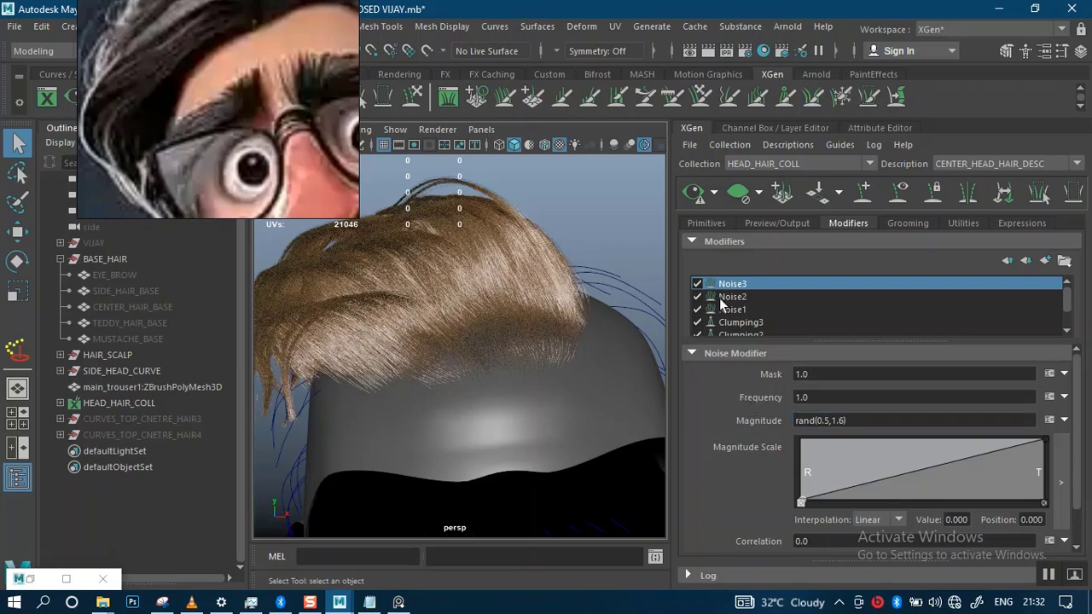
click(692, 192)
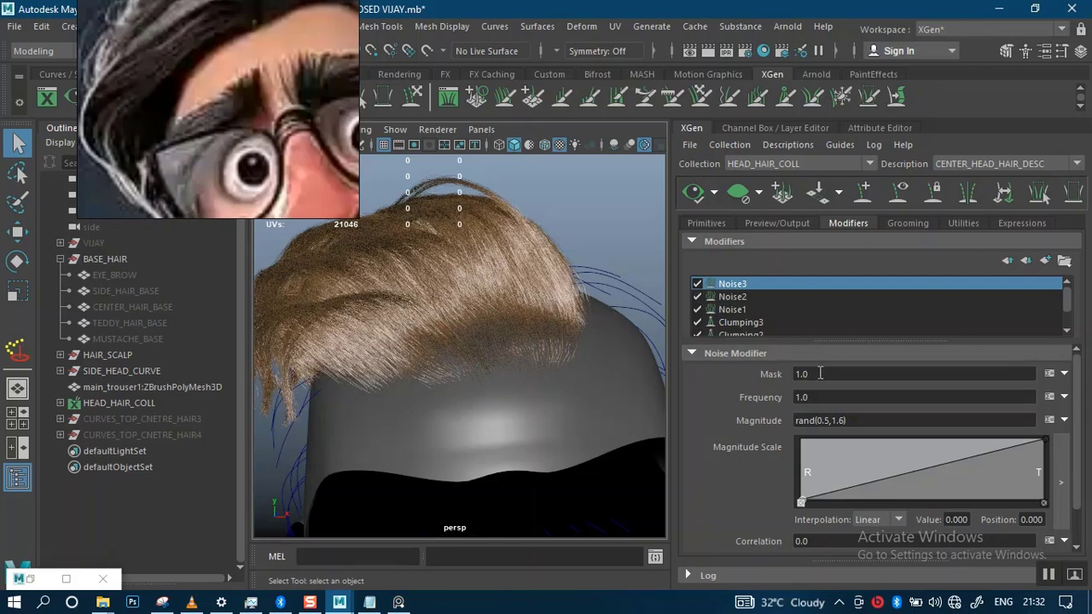
- Set Noise3's Mask to stray() ? 1:0, copied from the Notepad notes, and inspect the refreshed front hairline
click(369, 602)
drag(308, 383, 215, 385)
key(ctrl+c)
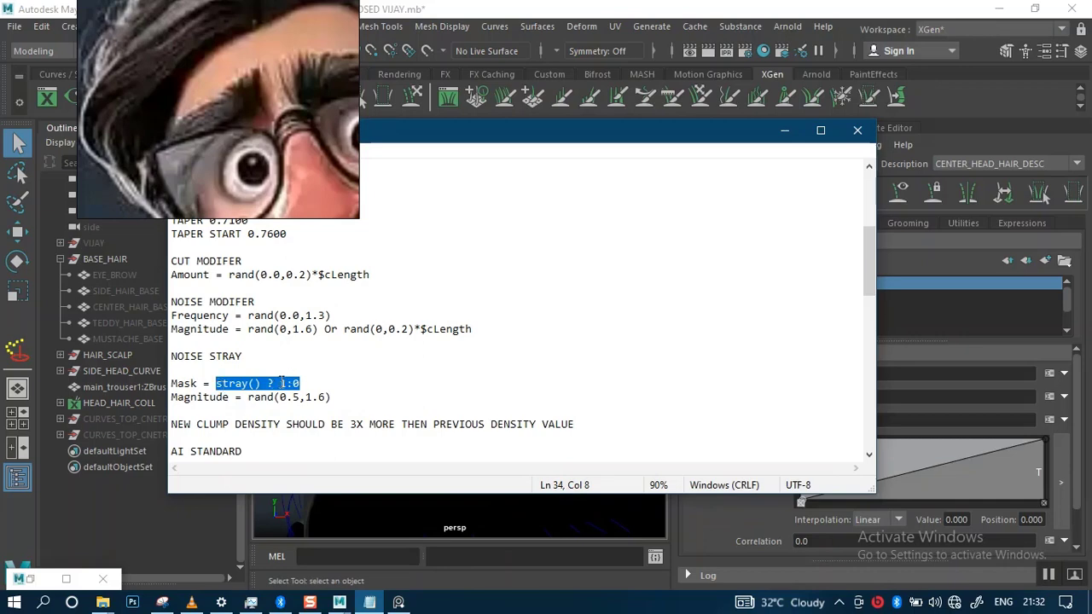
click(784, 130)
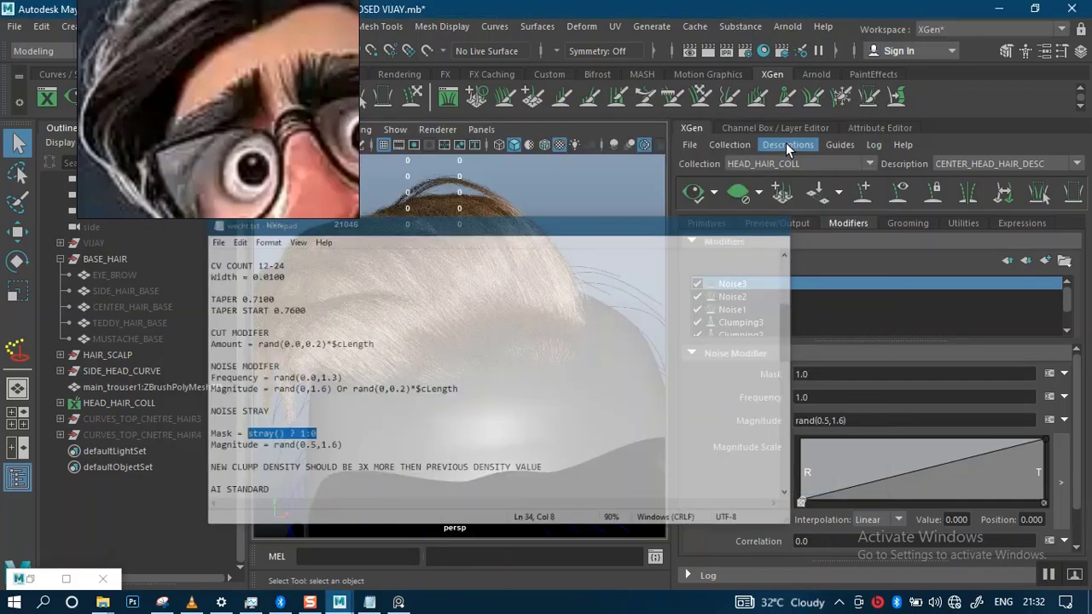
click(782, 374)
key(ctrl+v)
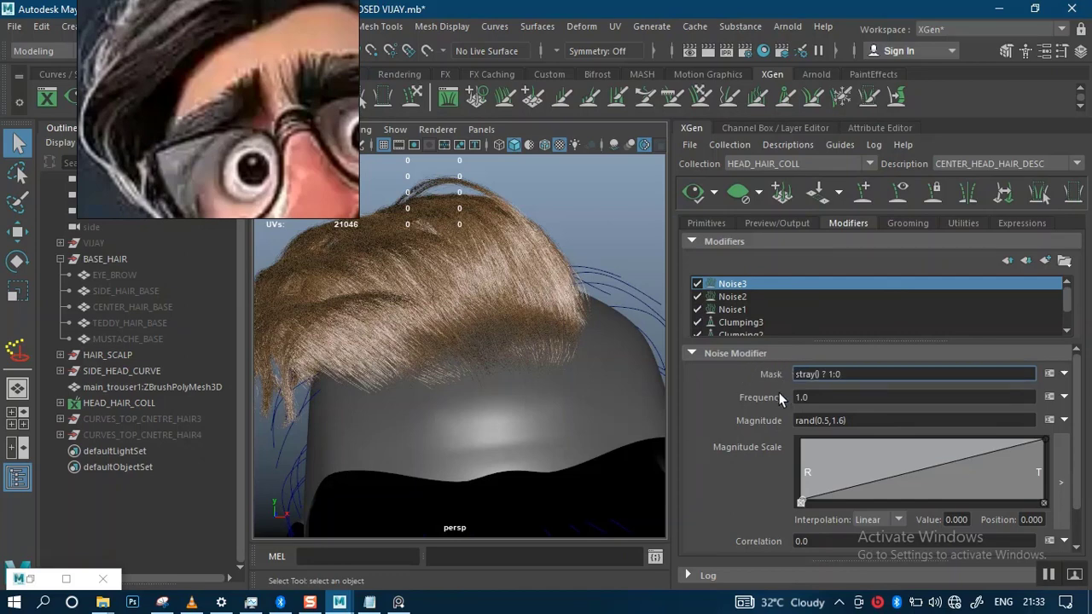
mouse_move(369, 602)
click(377, 554)
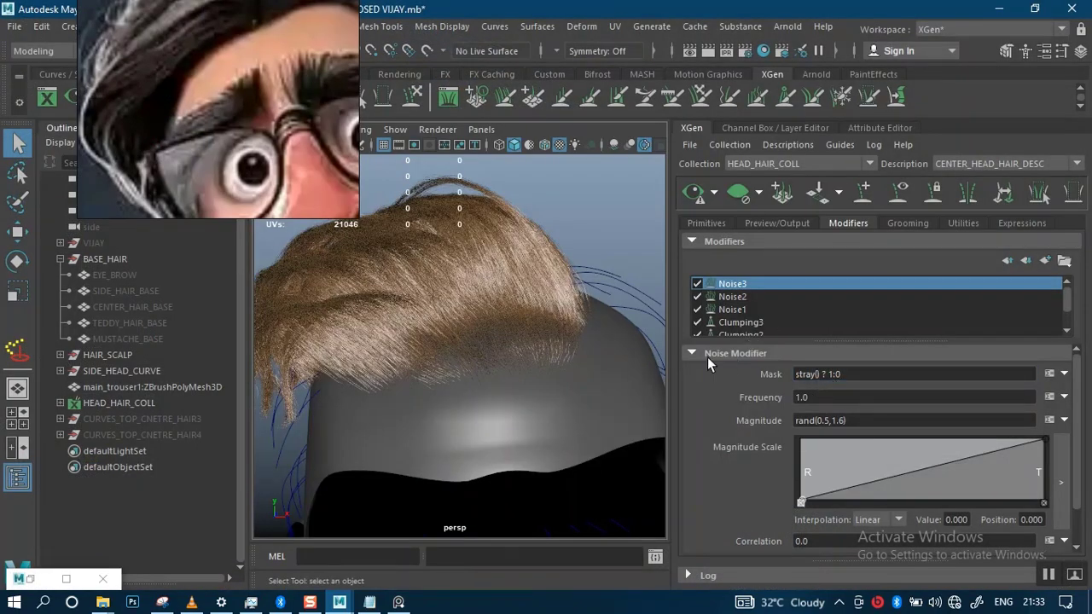
click(695, 203)
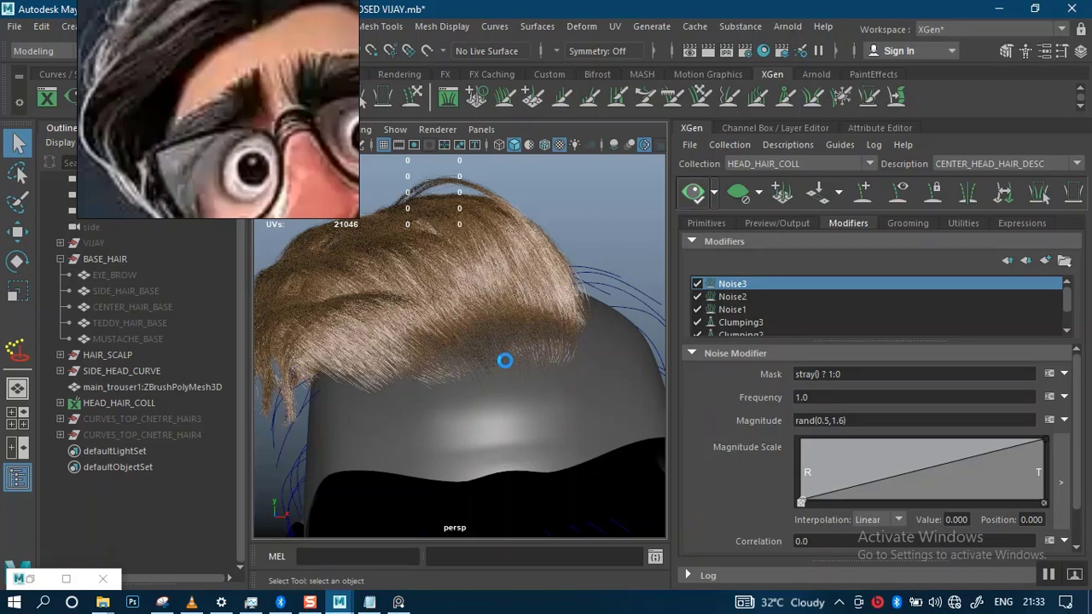
alt+right_drag(504, 360, 539, 437)
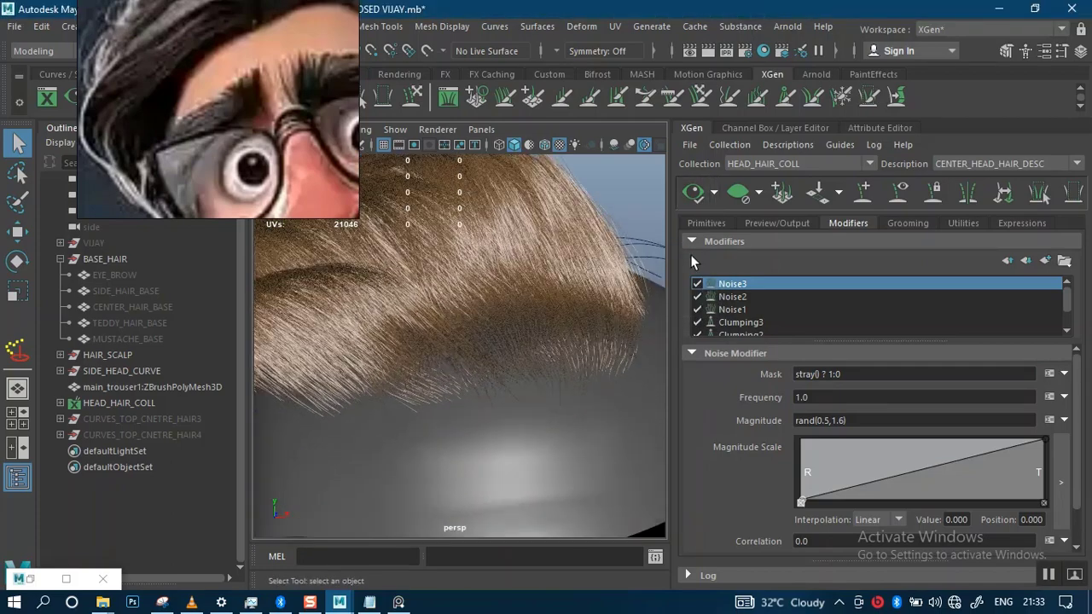
- Set the hair description's stray percentage to 20
click(776, 145)
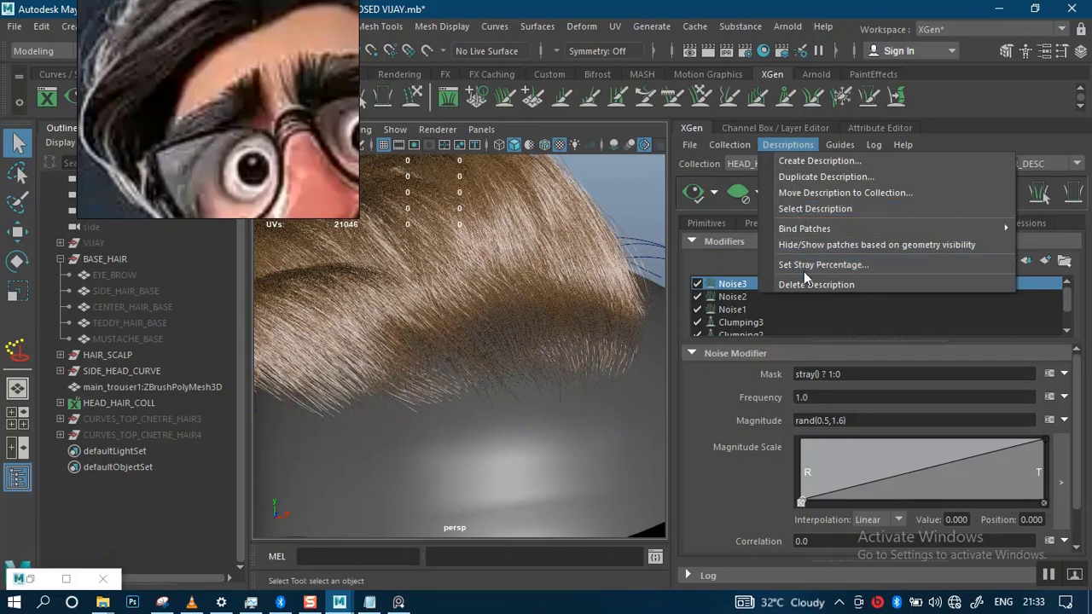
click(752, 287)
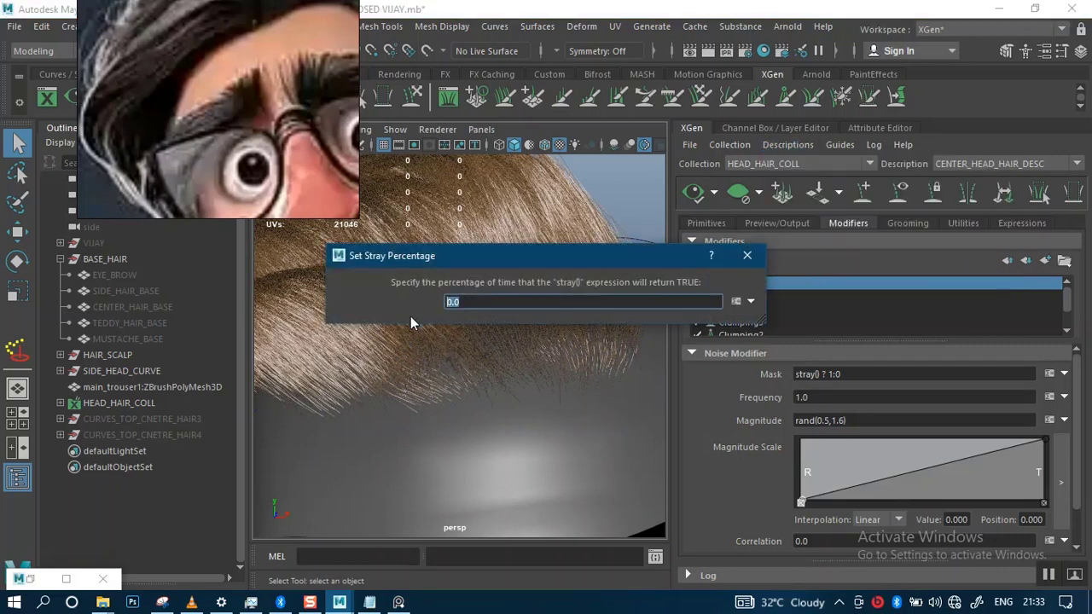
text(20)
key(Return)
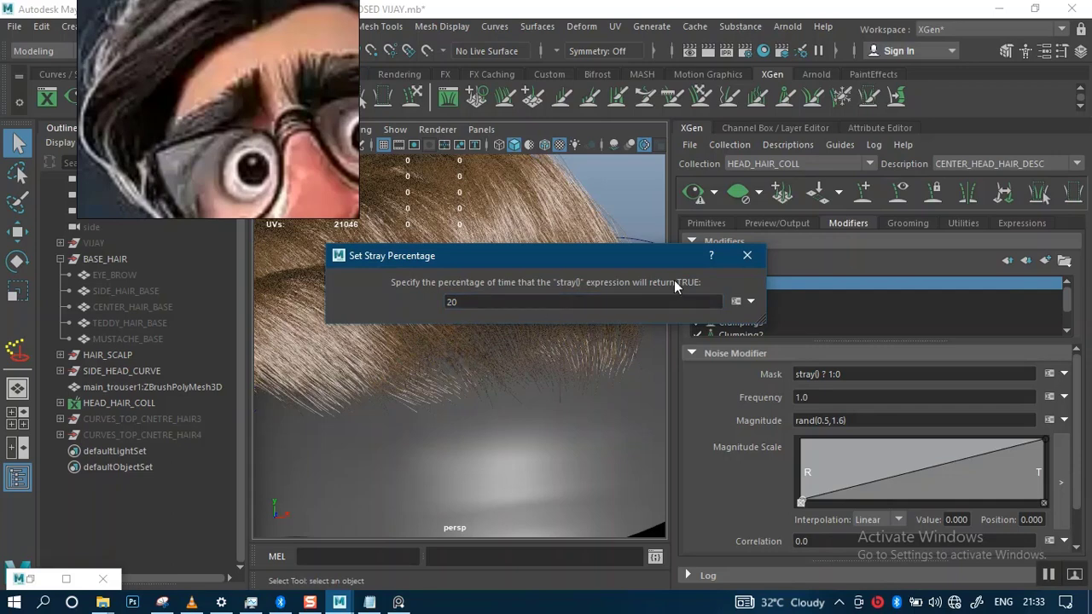
- Refresh the hair preview and compare the crown's stray hairs with Noise3 switched on and off
click(747, 260)
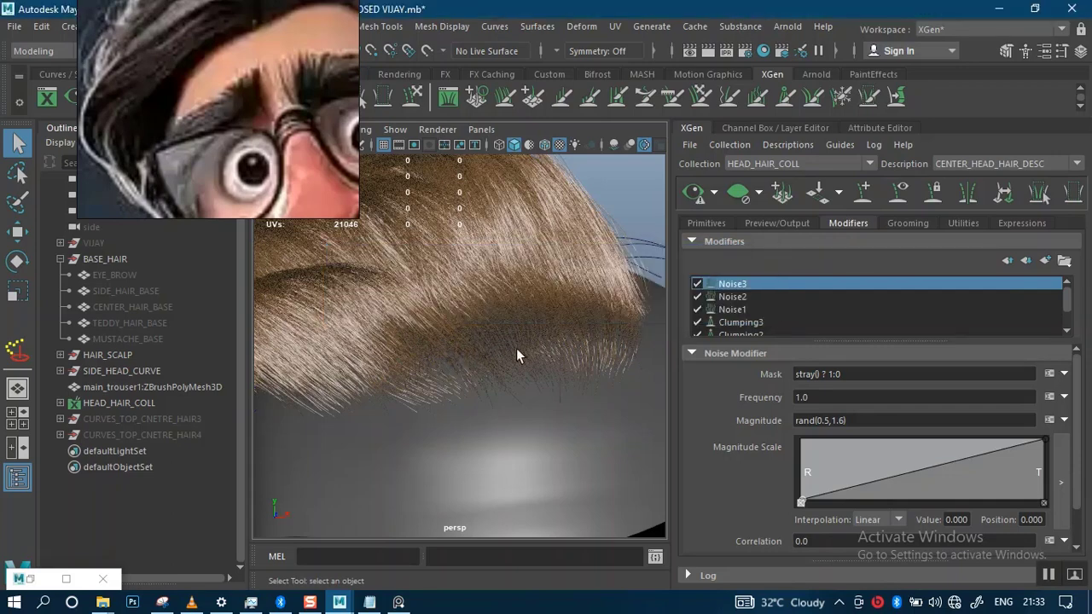
click(693, 192)
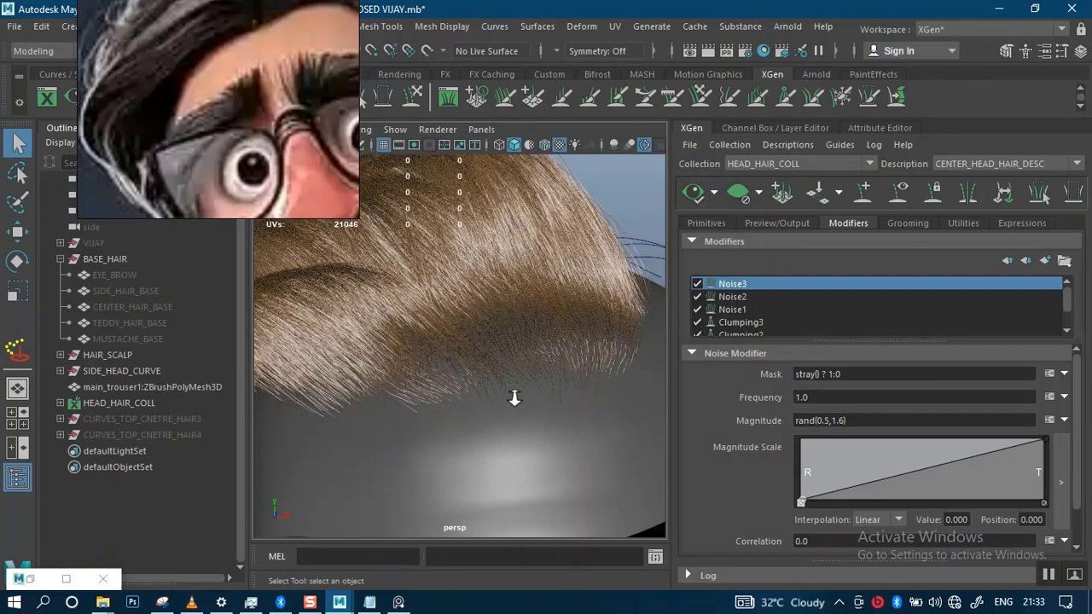
alt+drag(512, 389, 511, 312)
scroll(519, 361, up, 5)
alt+drag(520, 361, 517, 383)
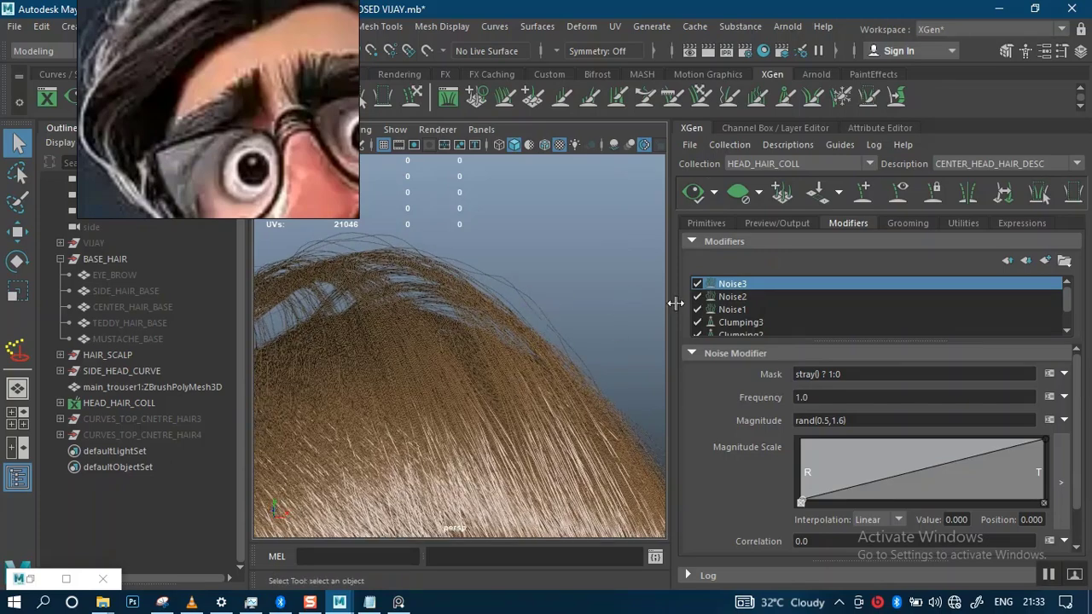
click(697, 284)
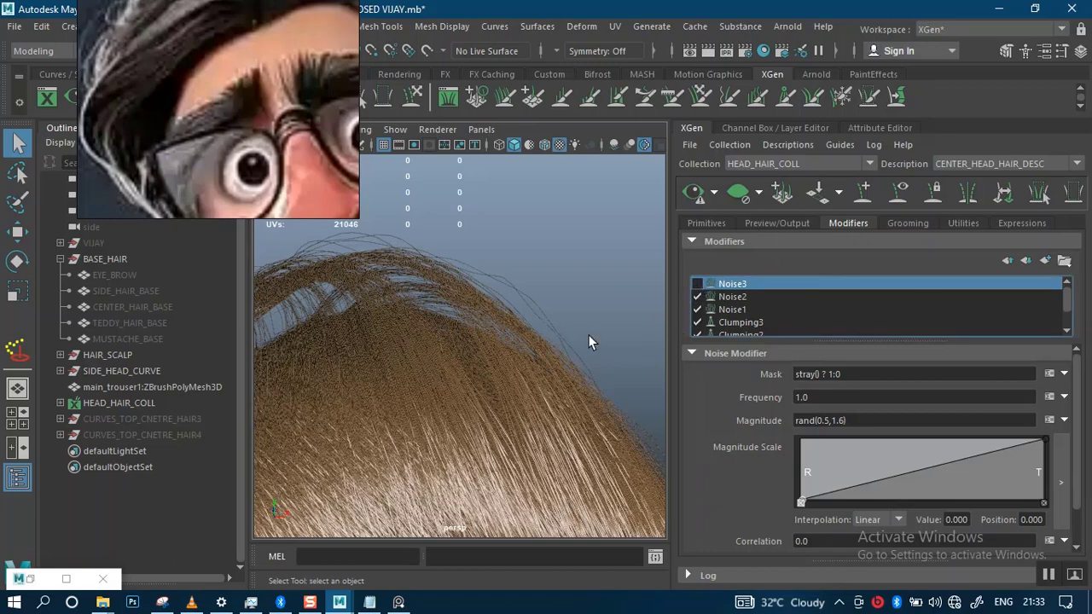
click(692, 192)
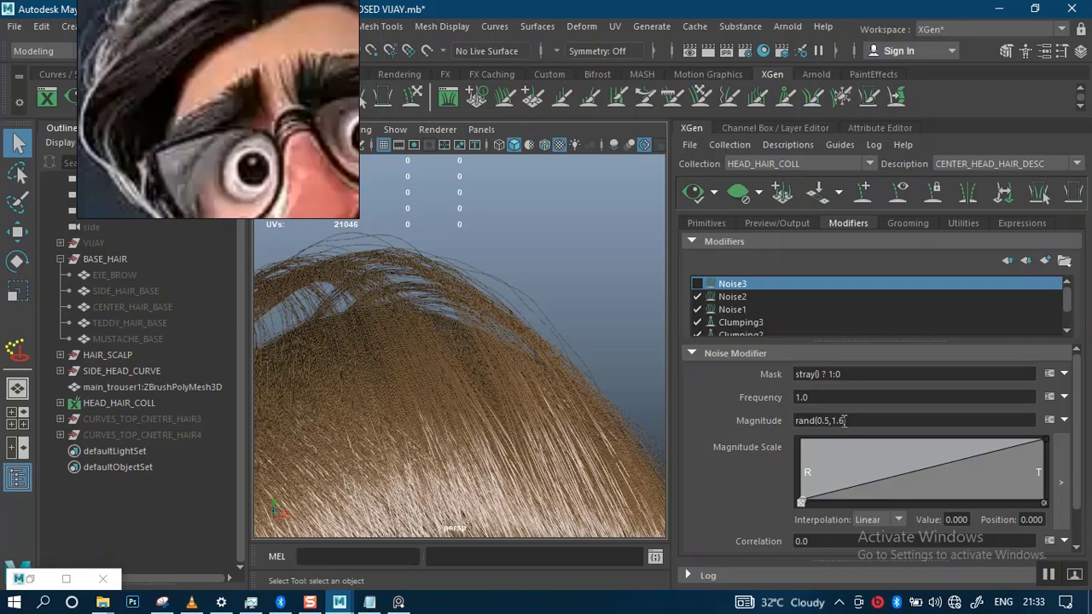
- Set Noise3's Magnitude to rand(0.5,9), raise its Magnitude Scale root value to 0.566, and preview the hair with the modifier re-enabled
click(843, 419)
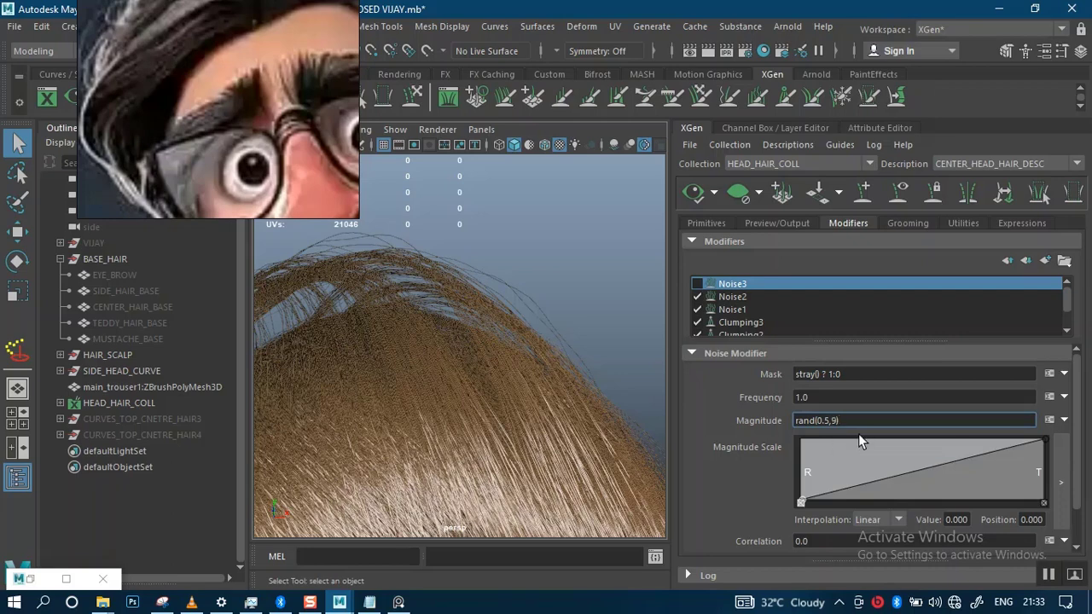
key(Return)
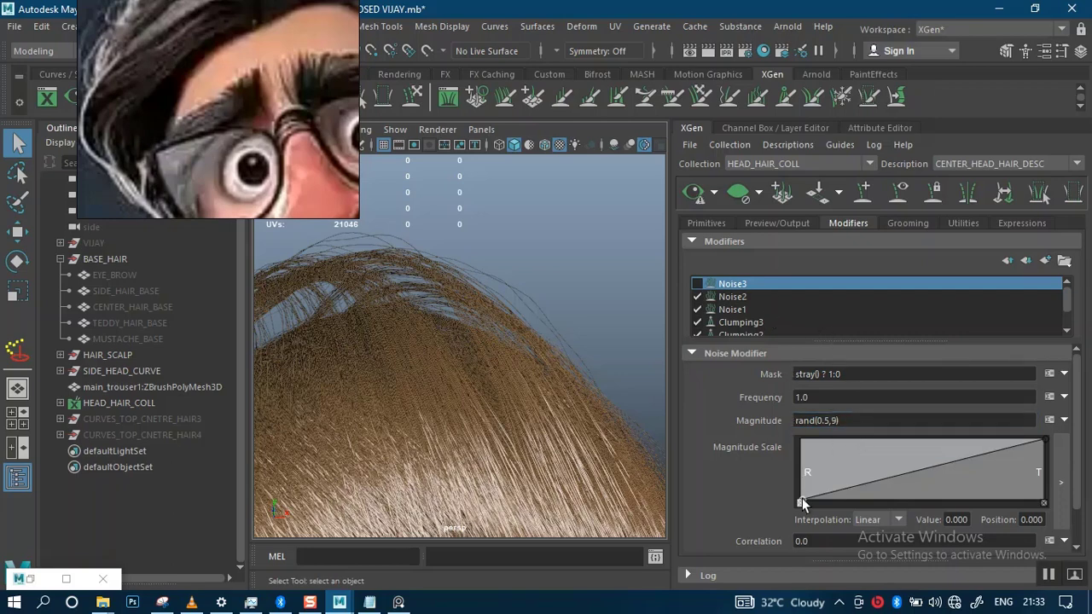
drag(800, 497, 787, 464)
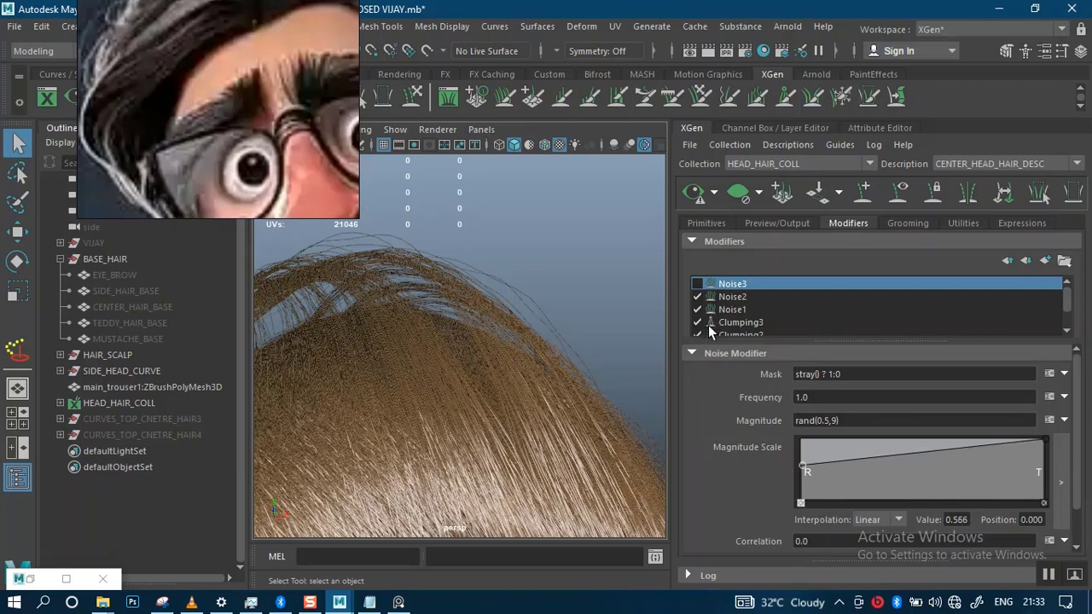
click(698, 284)
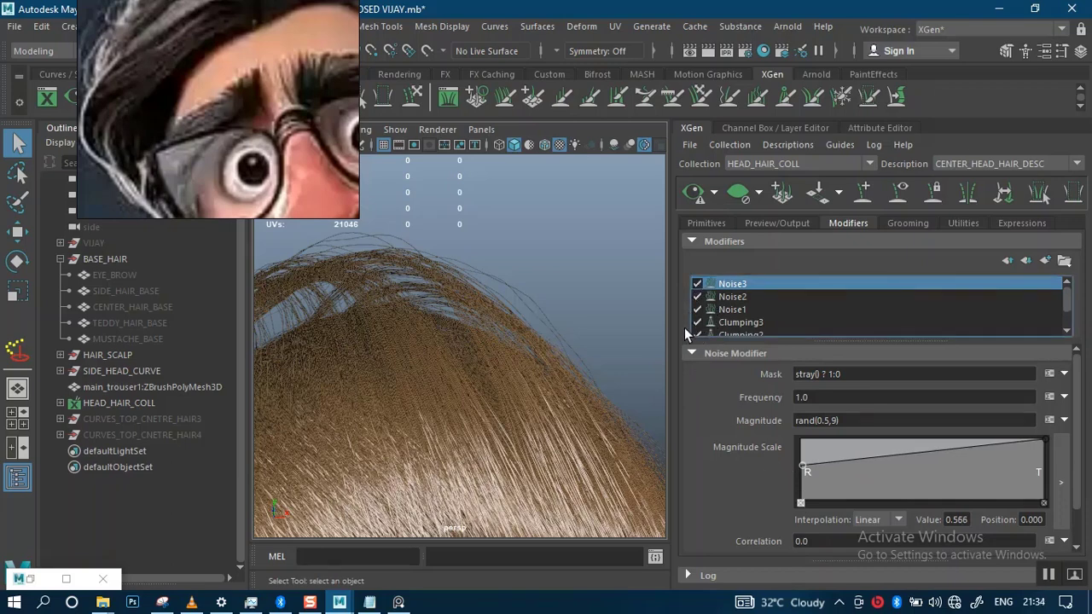
click(694, 195)
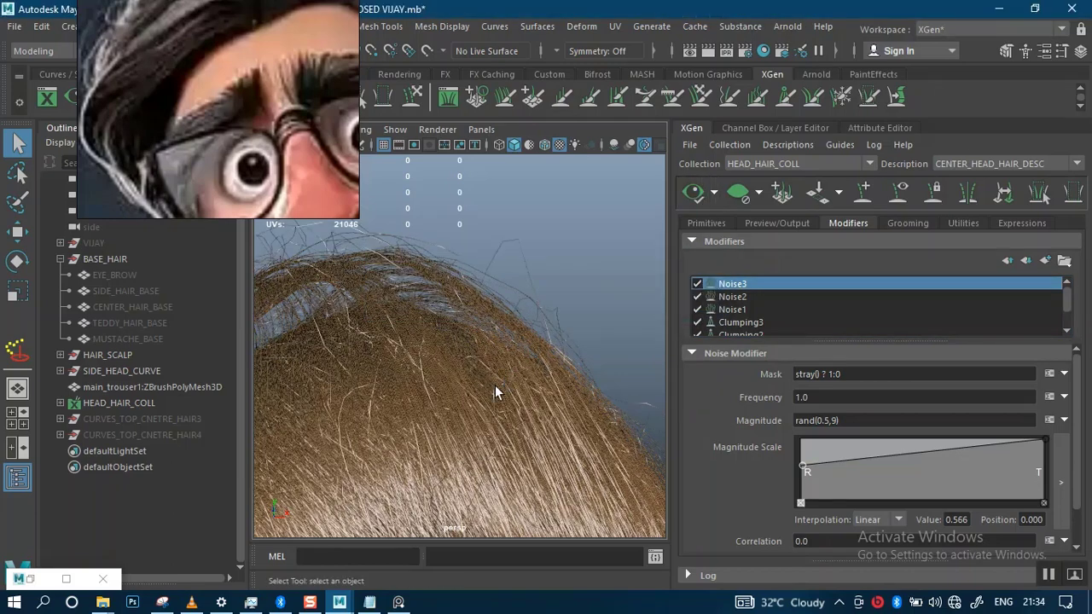
- Examine the stray hairs along the front hairline and over the crown from several angles and distances
alt+drag(500, 358, 558, 375)
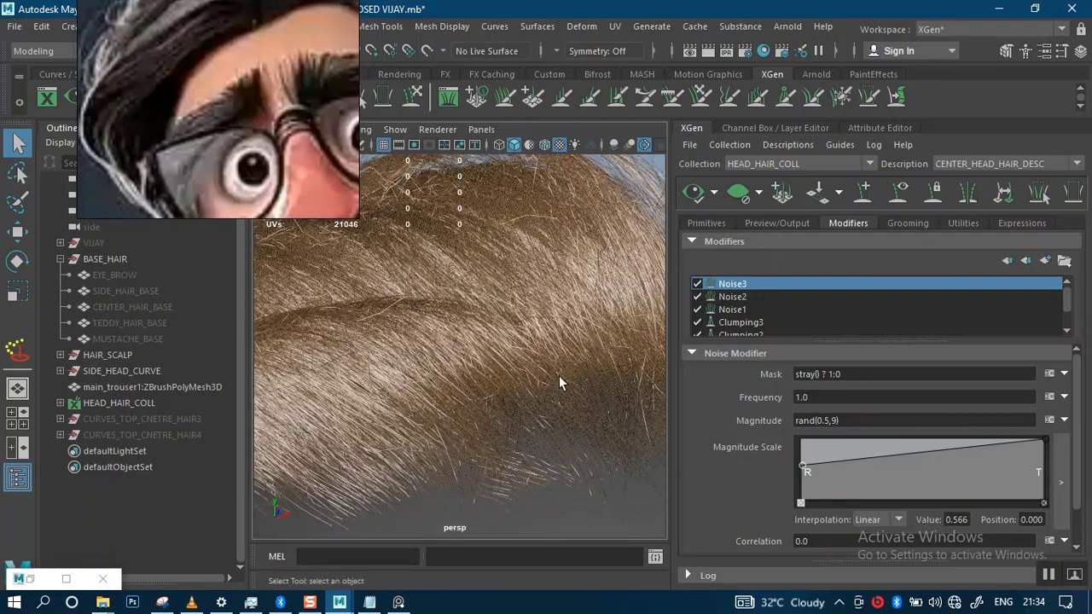
alt+right_drag(556, 376, 532, 278)
alt+drag(532, 279, 529, 359)
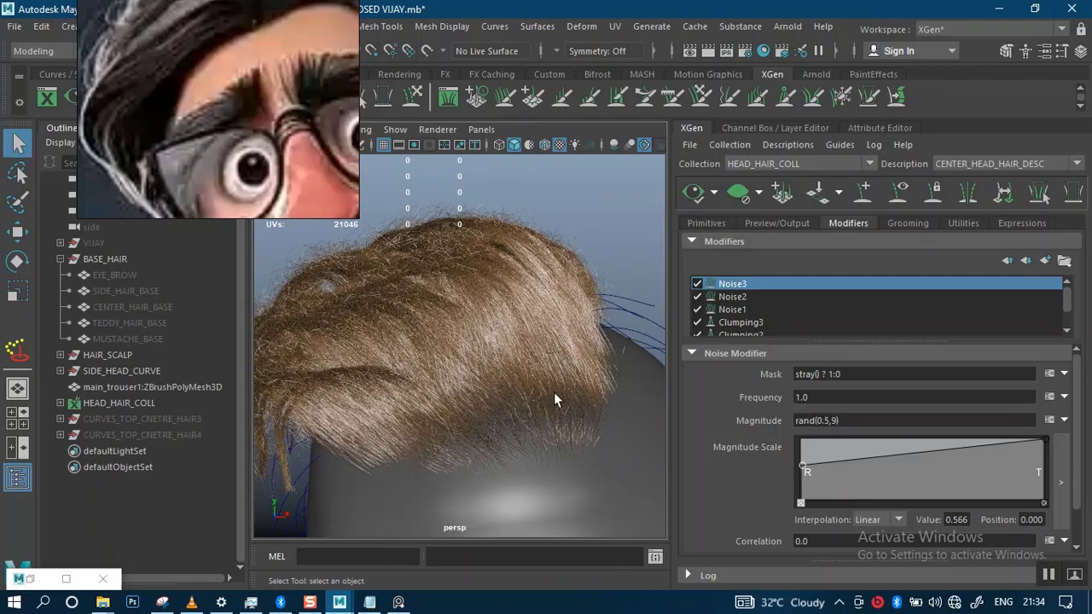
alt+right_drag(553, 395, 541, 372)
mouse_move(541, 373)
alt+mouse_down()
mouse_move(568, 344)
mouse_move(426, 390)
mouse_move(512, 370)
mouse_move(536, 383)
alt+mouse_up()
alt+right_drag(536, 383, 664, 281)
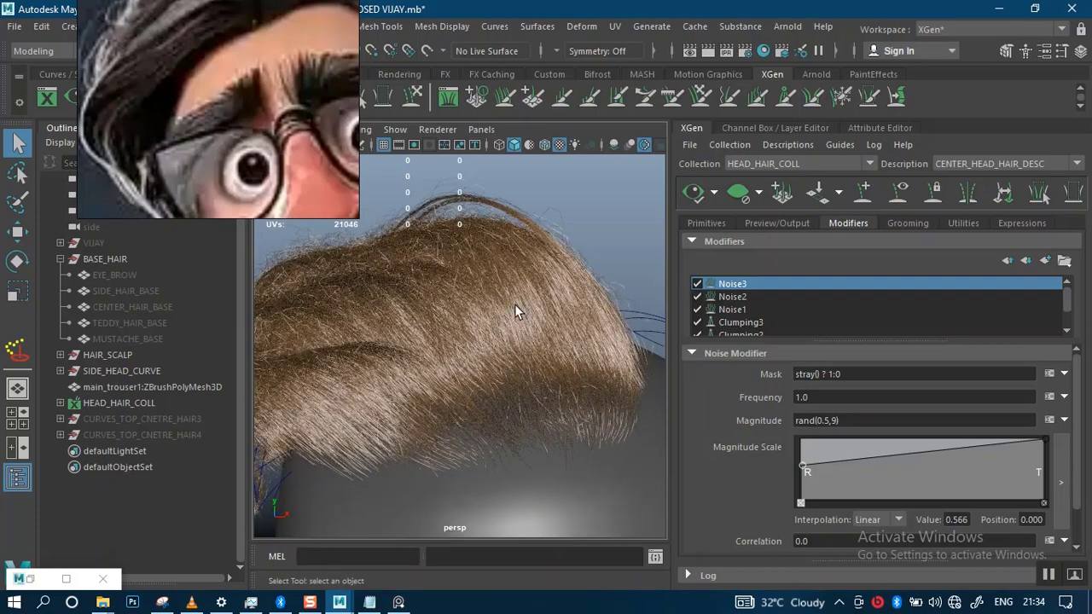
alt+right_drag(515, 304, 546, 401)
- Set the center head hair description's stray percentage to 5
click(786, 145)
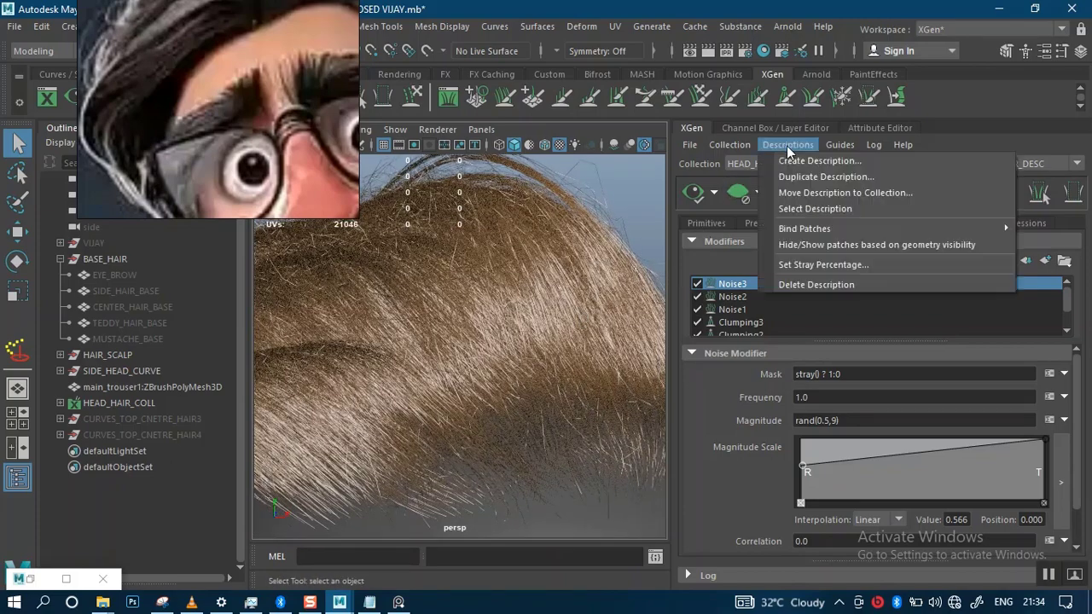
click(810, 259)
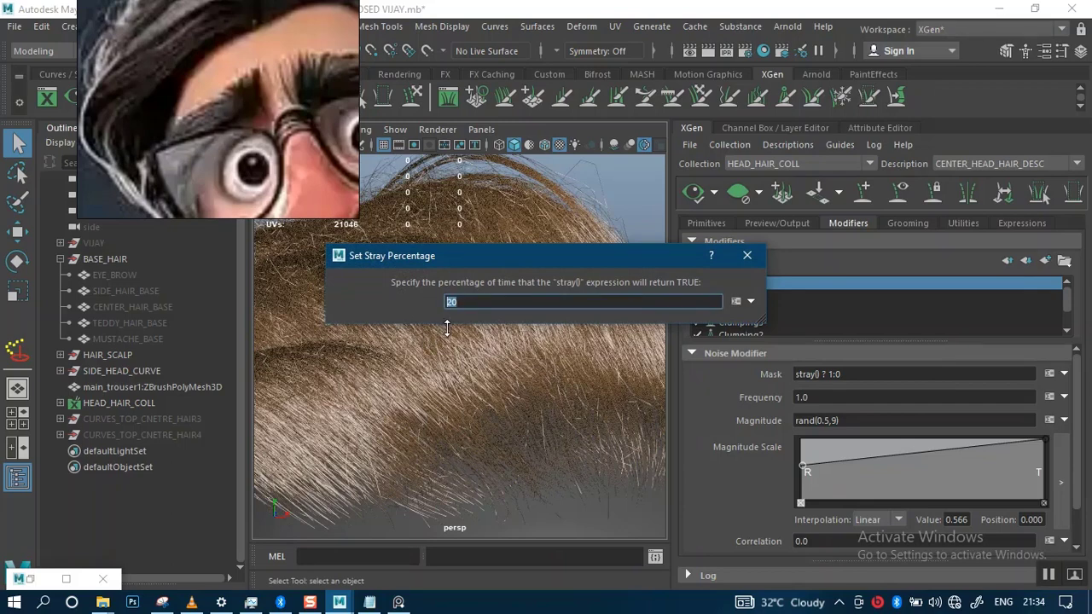
text(5)
key(Return)
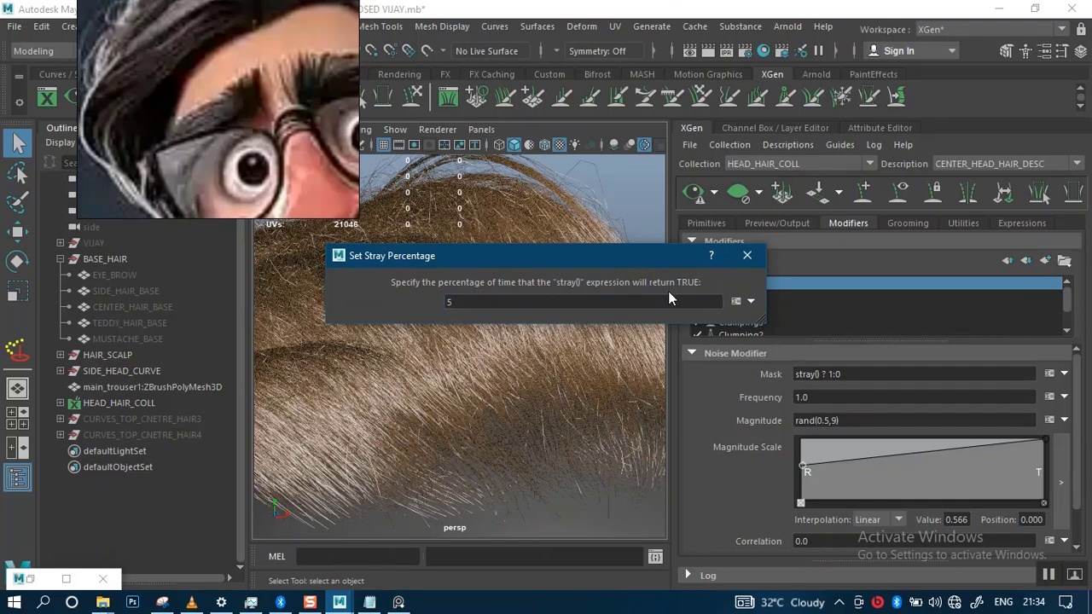
click(747, 257)
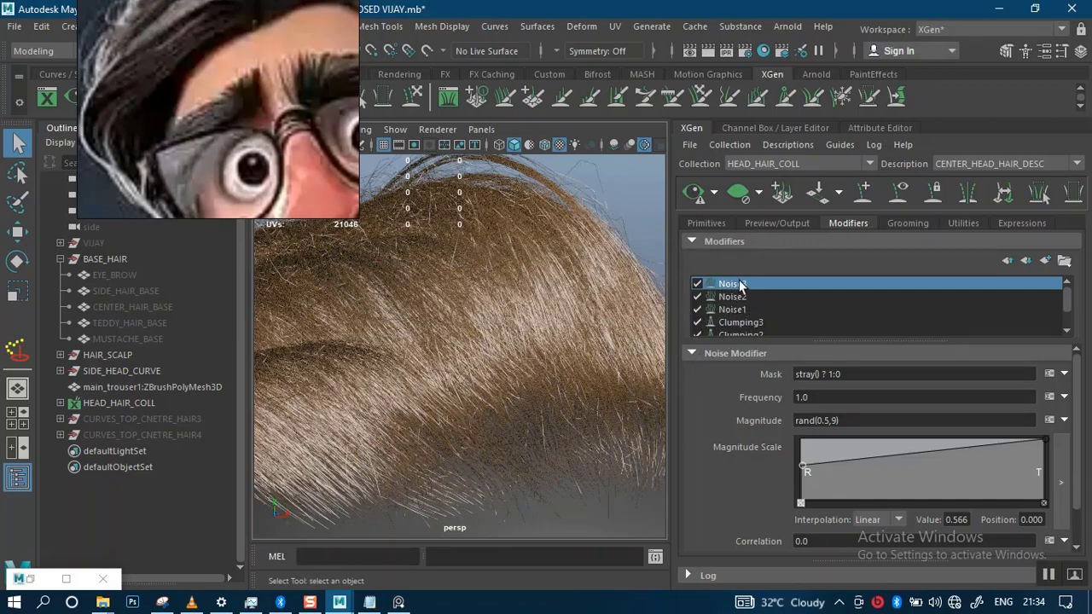
- Inspect the refreshed stray hairs up close at the hairline and across the whole hairstyle
alt+drag(469, 407, 588, 390)
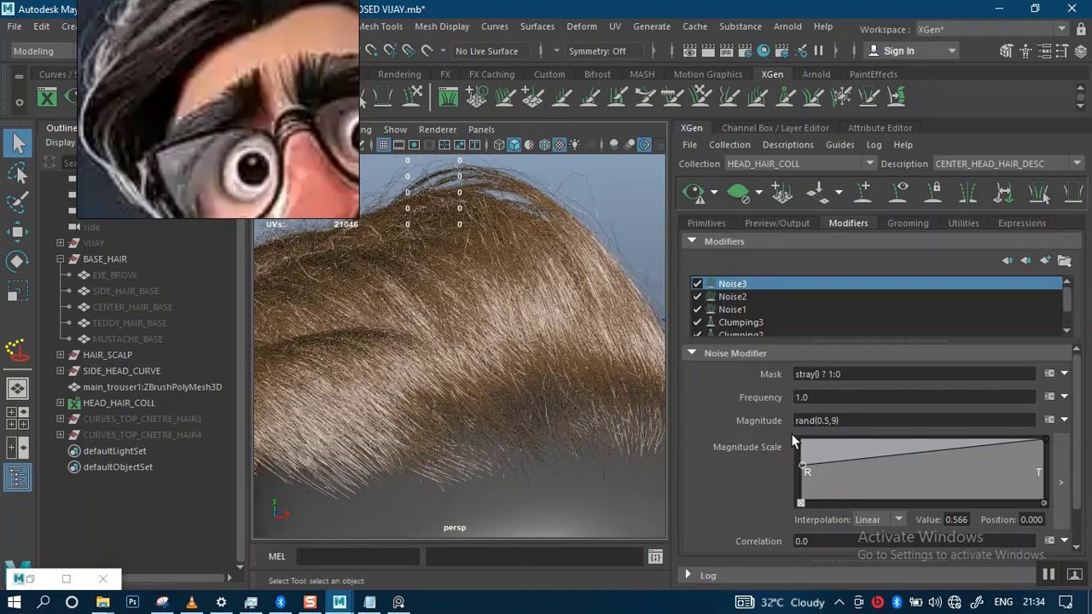
alt+right_drag(466, 411, 511, 431)
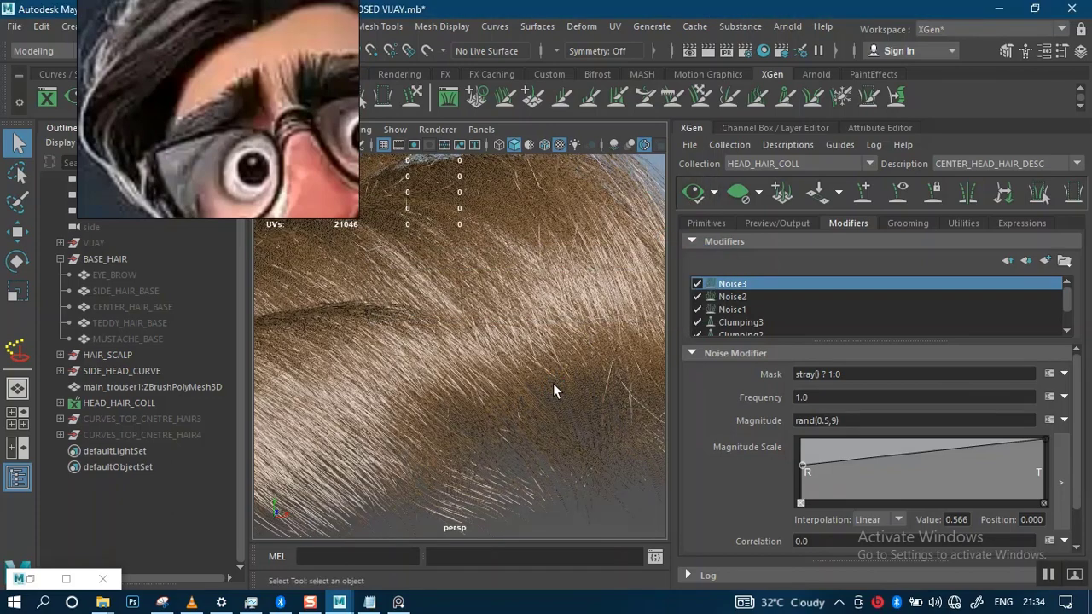
mouse_move(561, 362)
alt+right_down()
mouse_move(555, 312)
mouse_move(526, 314)
mouse_move(572, 350)
alt+right_up()
alt+drag(571, 349, 498, 323)
alt+drag(461, 367, 495, 312)
scroll(513, 419, up, 5)
alt+drag(513, 419, 660, 296)
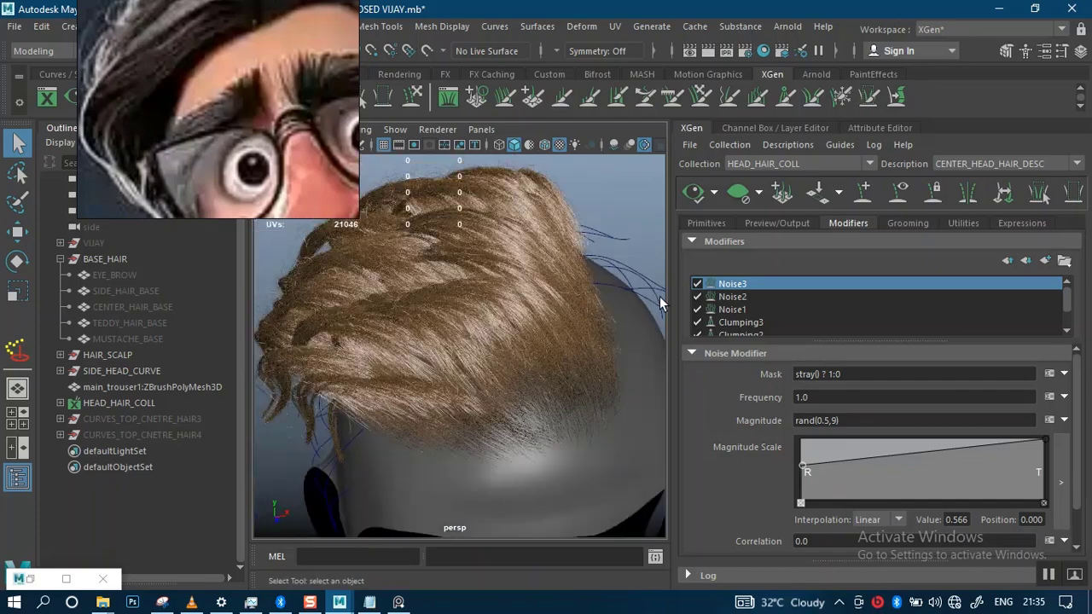
- Add a Cut modifier to the center head hair description
click(1044, 260)
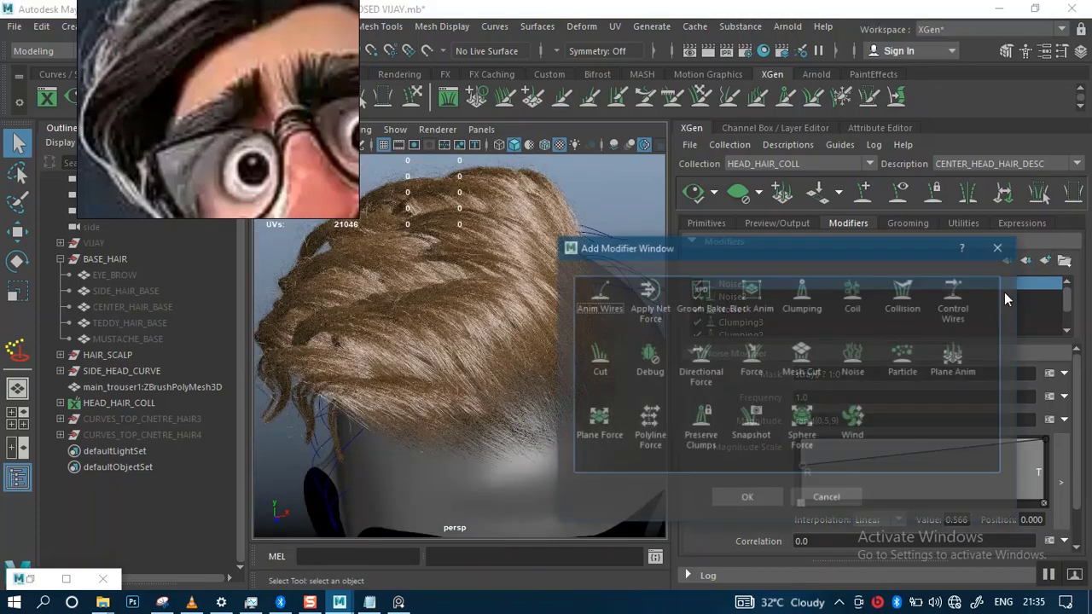
click(596, 362)
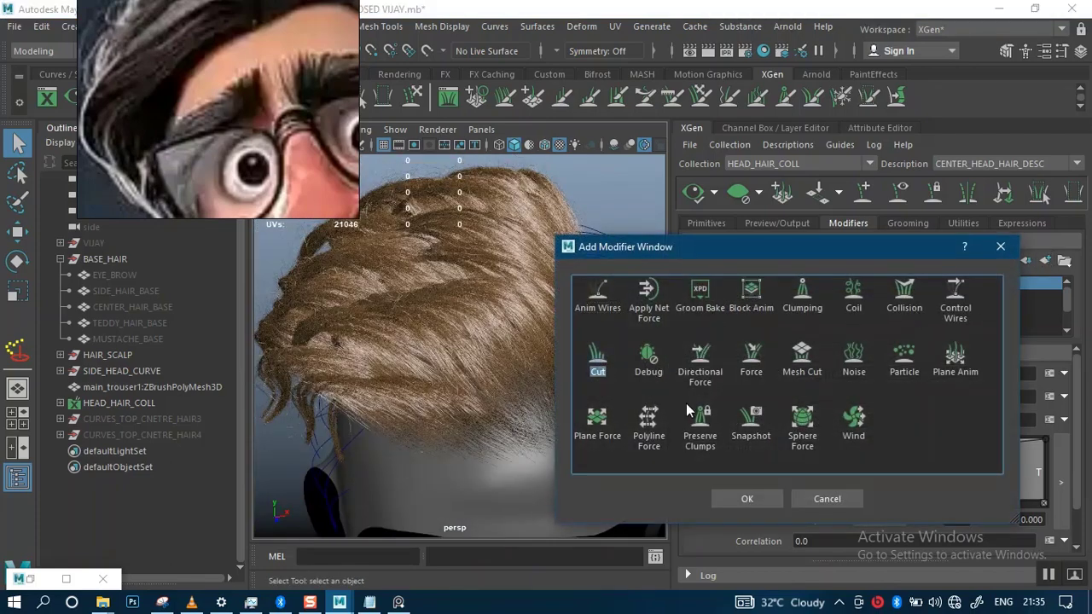
click(735, 499)
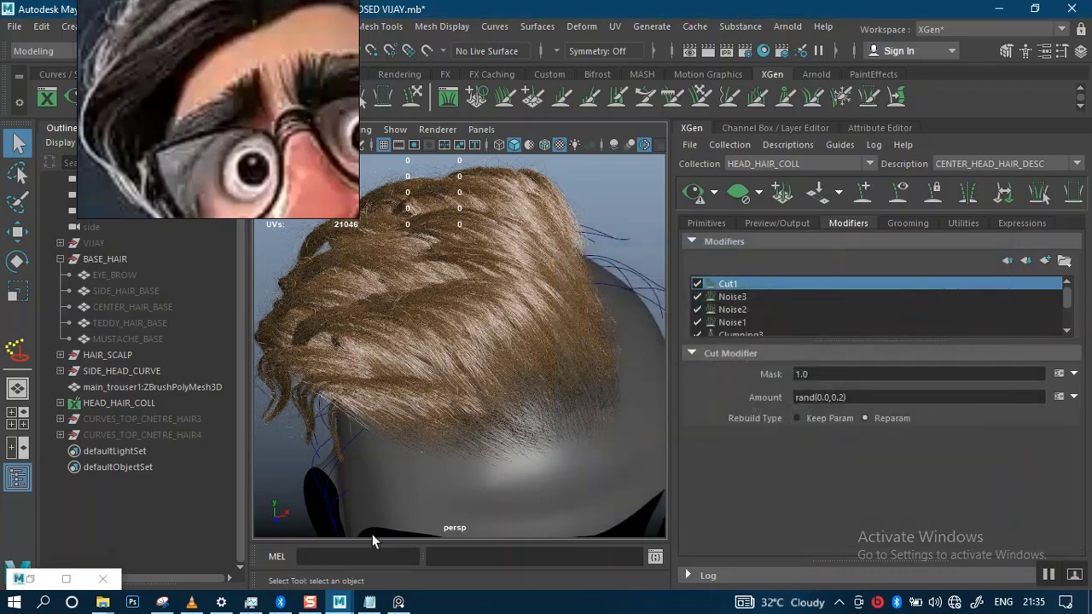
- Switch to the Notepad notes and copy the CUT MODIFER amount expression rand(0.0,0.2)*$cLength
click(370, 602)
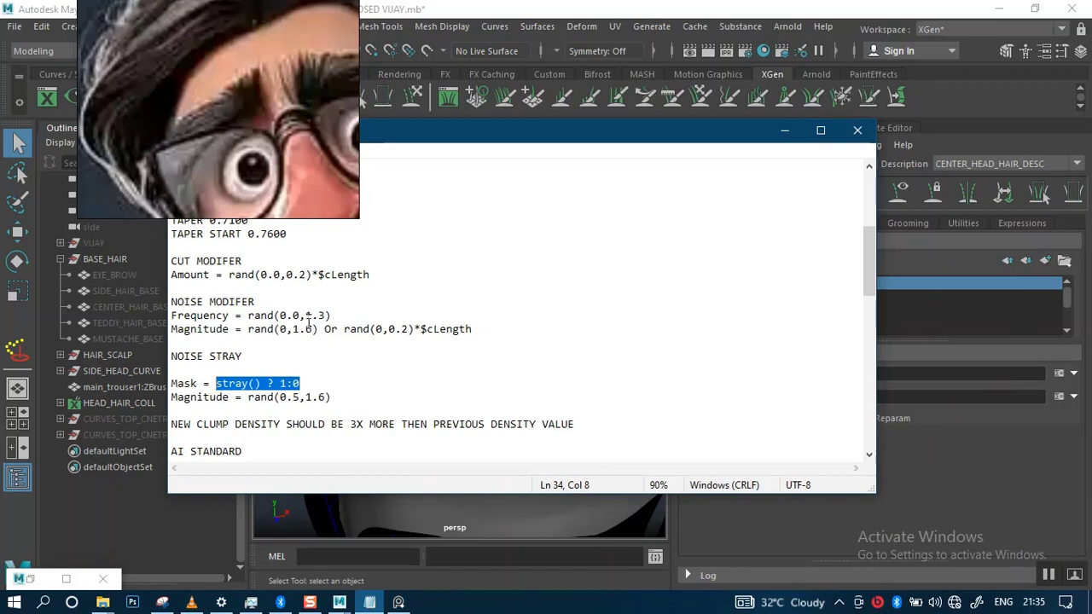
drag(372, 276, 241, 276)
drag(374, 274, 231, 282)
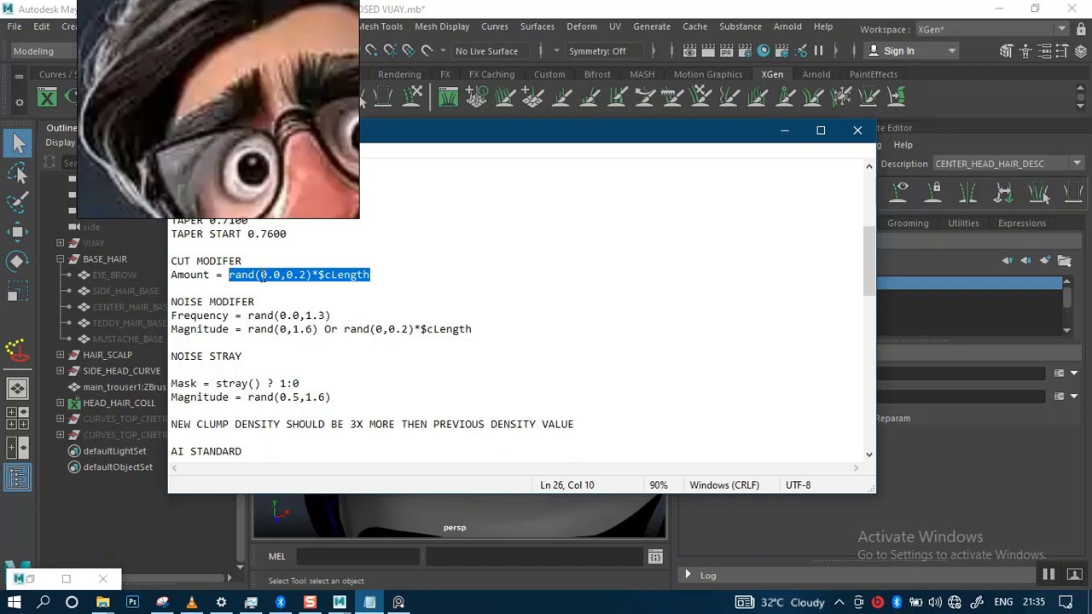
click(785, 132)
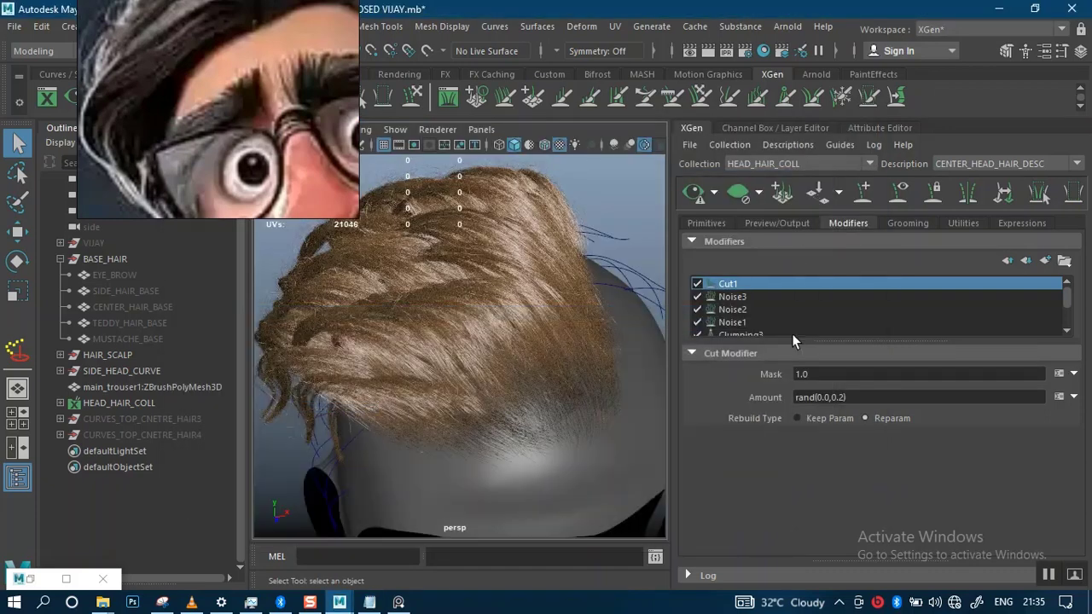
- Set the Cut modifier's Amount to the copied rand(0.0,0.2)*$cLength, refresh the hair preview and inspect the front hair
drag(858, 395, 785, 401)
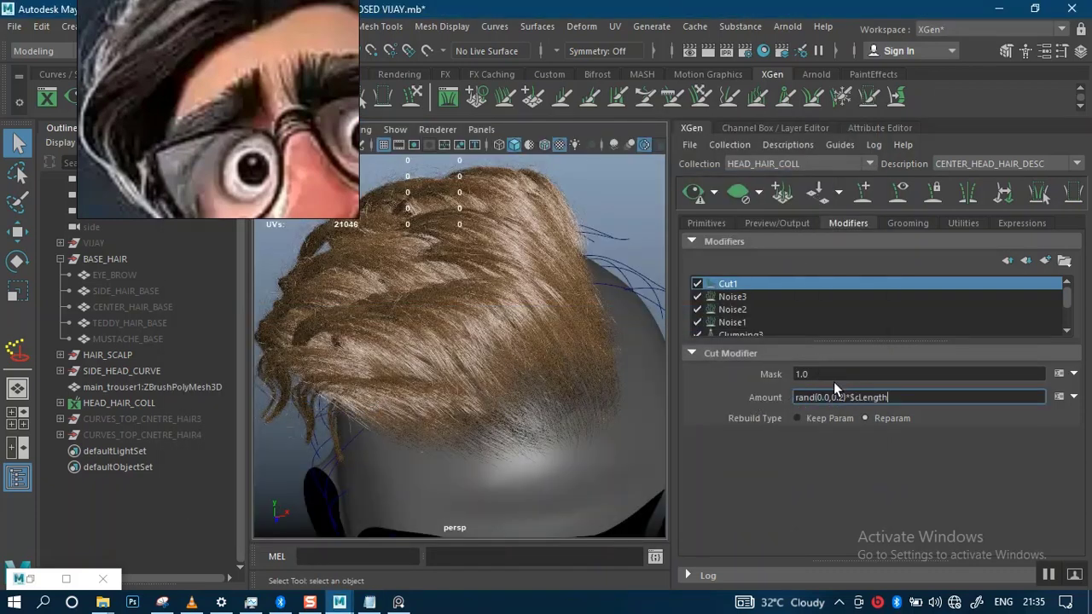
key(Return)
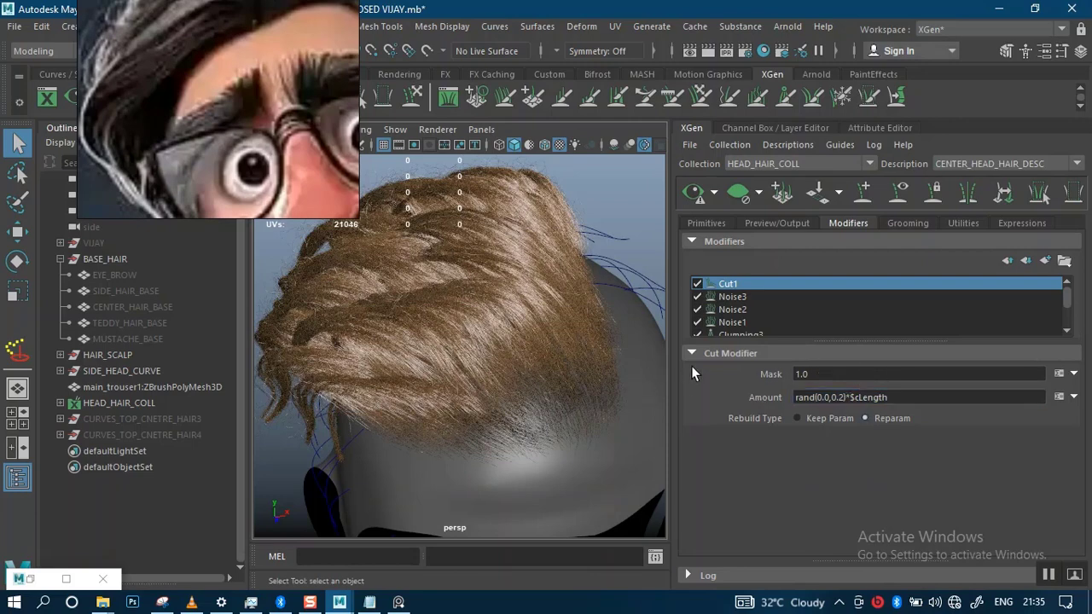
click(692, 191)
alt+drag(469, 392, 517, 367)
scroll(569, 410, up, 3)
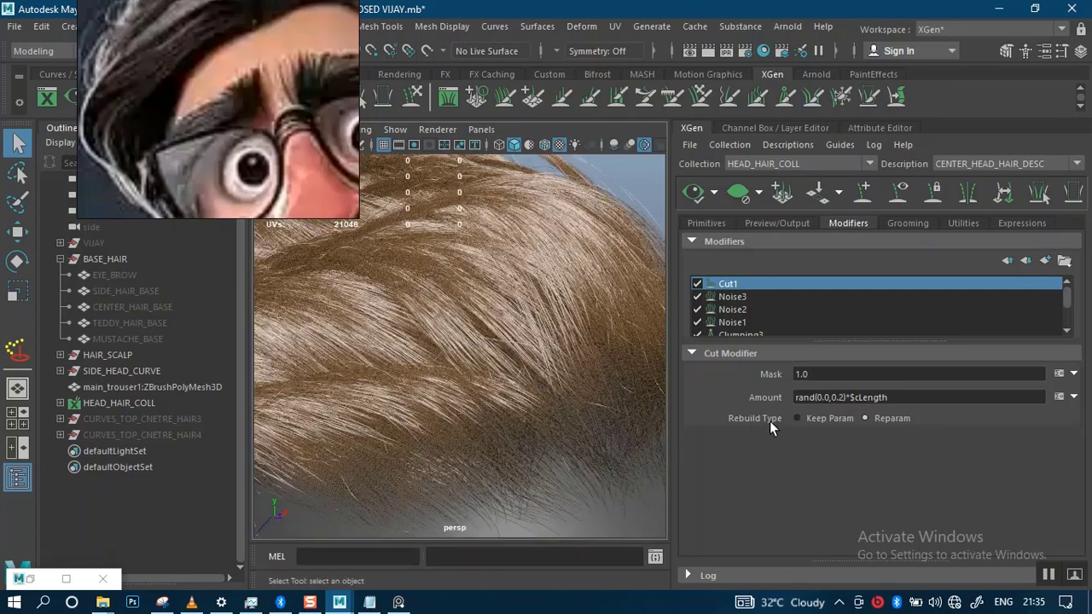
- Change the Cut modifier's Amount to rand(0.0,5)*$cLength, refresh the hair preview and inspect the cut strands
click(843, 399)
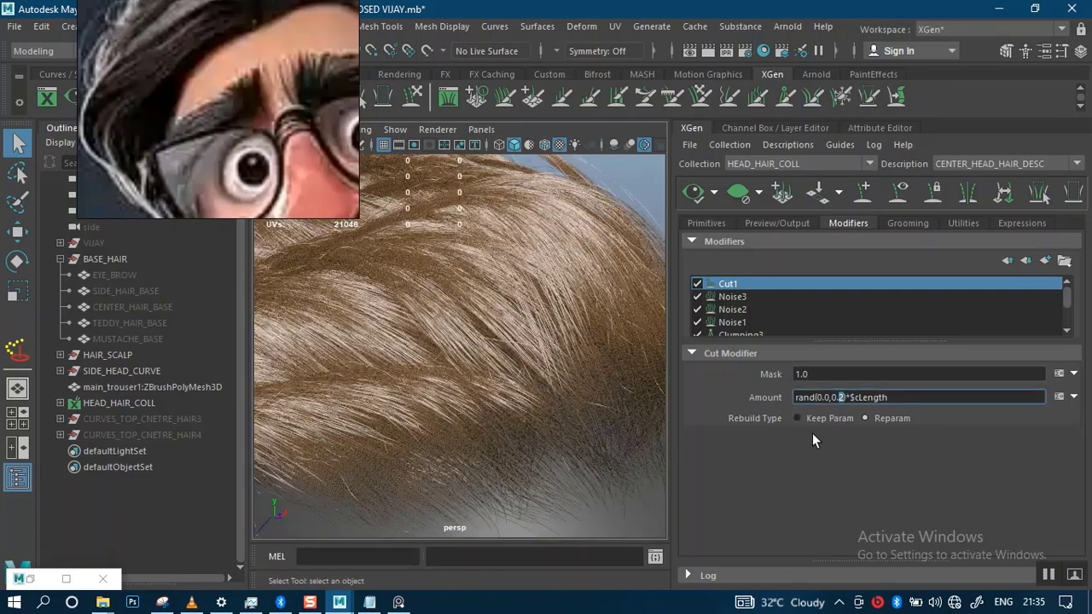
key(BackSpace)
key(BackSpace)
key(BackSpace)
text(5)
key(Return)
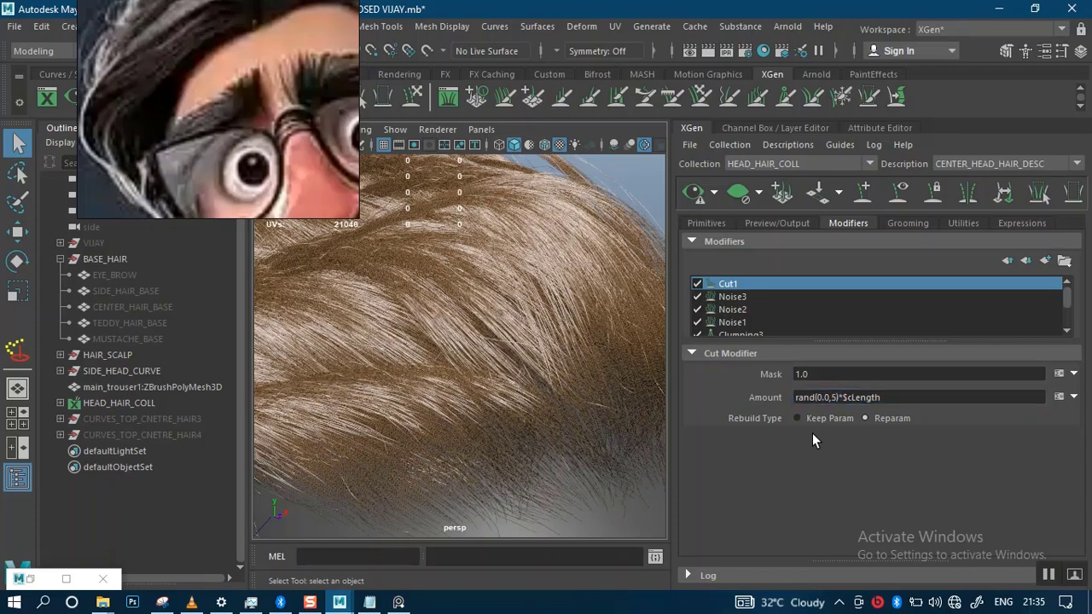
scroll(463, 331, down, 5)
alt+drag(463, 332, 495, 401)
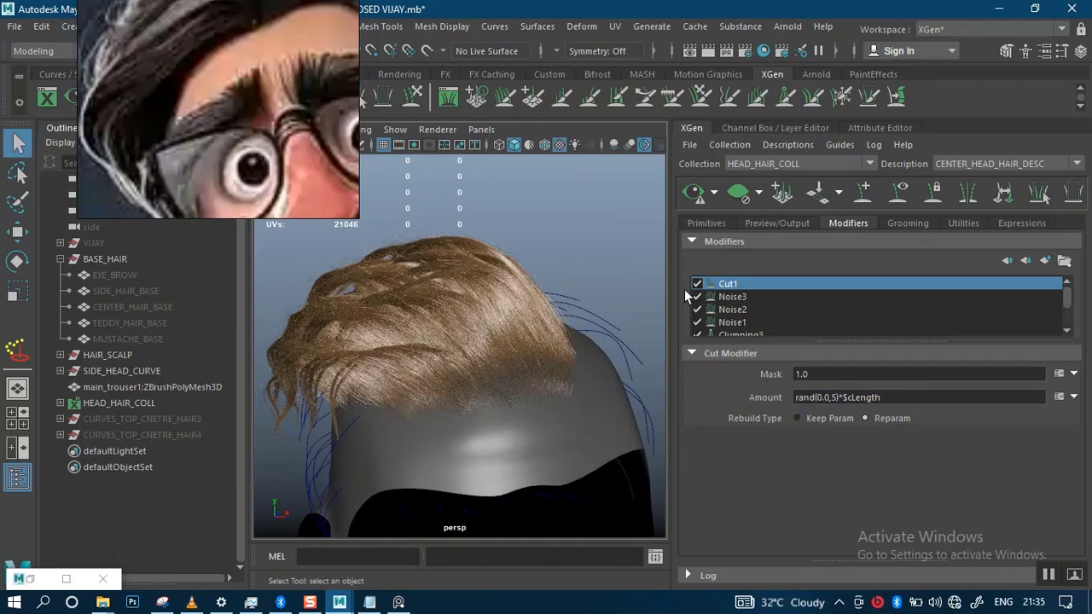
click(694, 192)
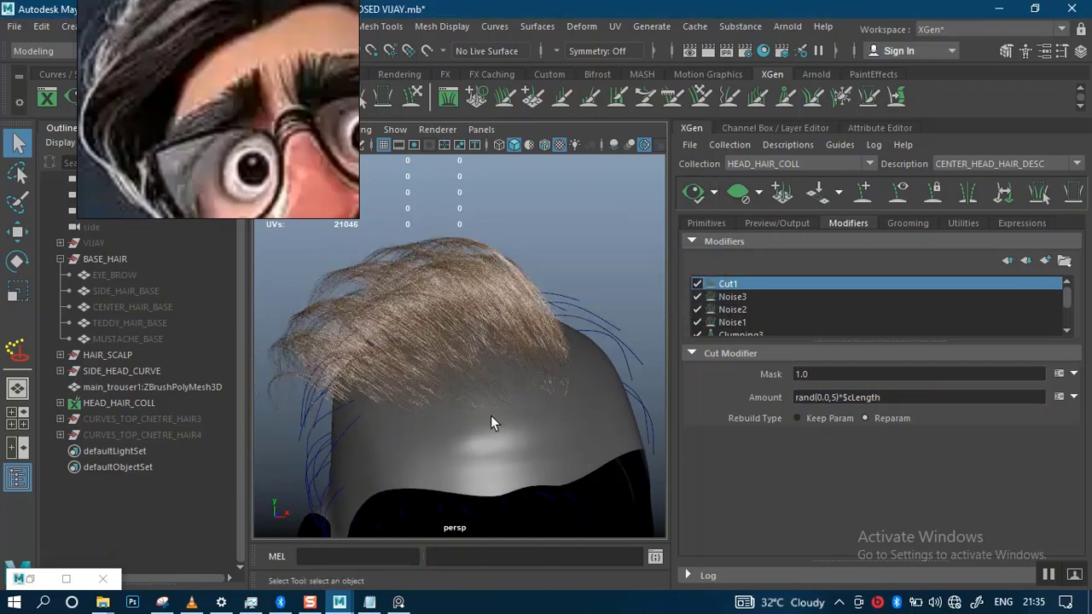
alt+drag(490, 415, 531, 365)
alt+right_drag(532, 365, 565, 378)
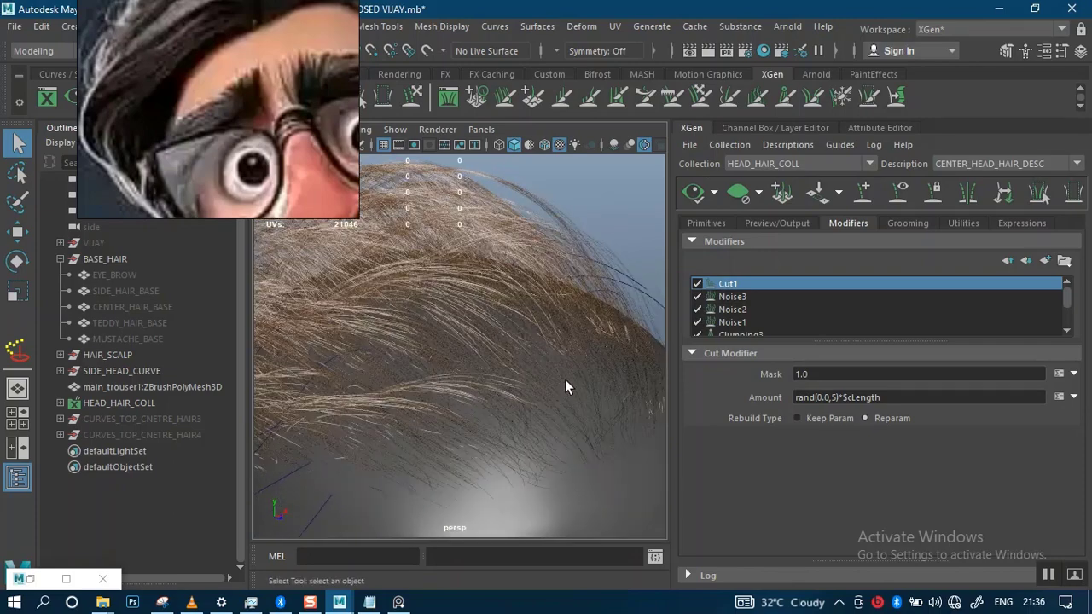
- Set the Cut modifier's Amount to rand(0.0,0.5)*$cLength and refresh the hair preview
click(837, 397)
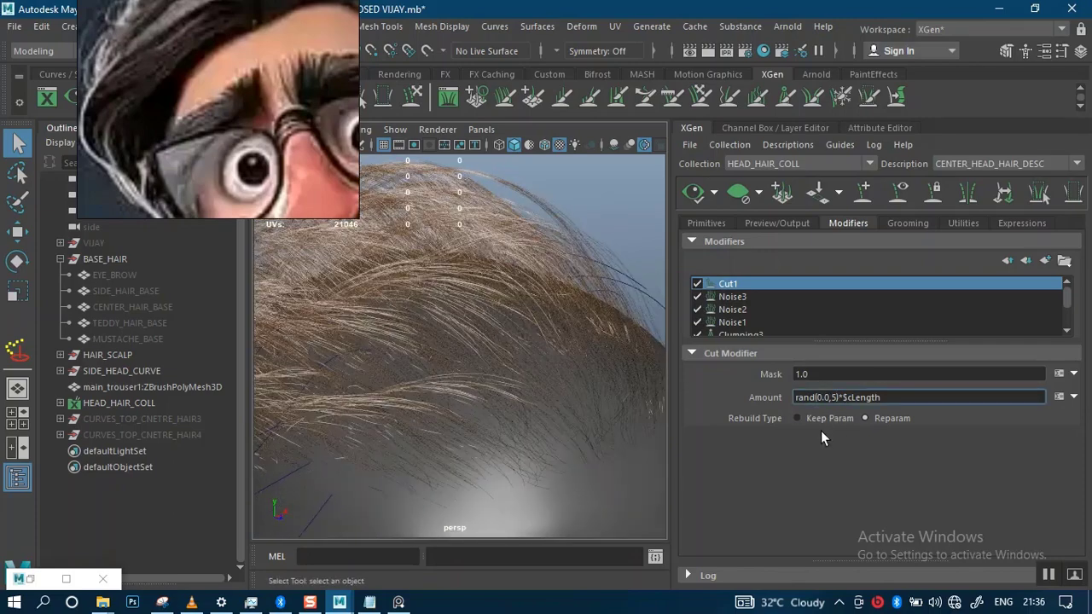
key(BackSpace)
text(0.5)
key(Return)
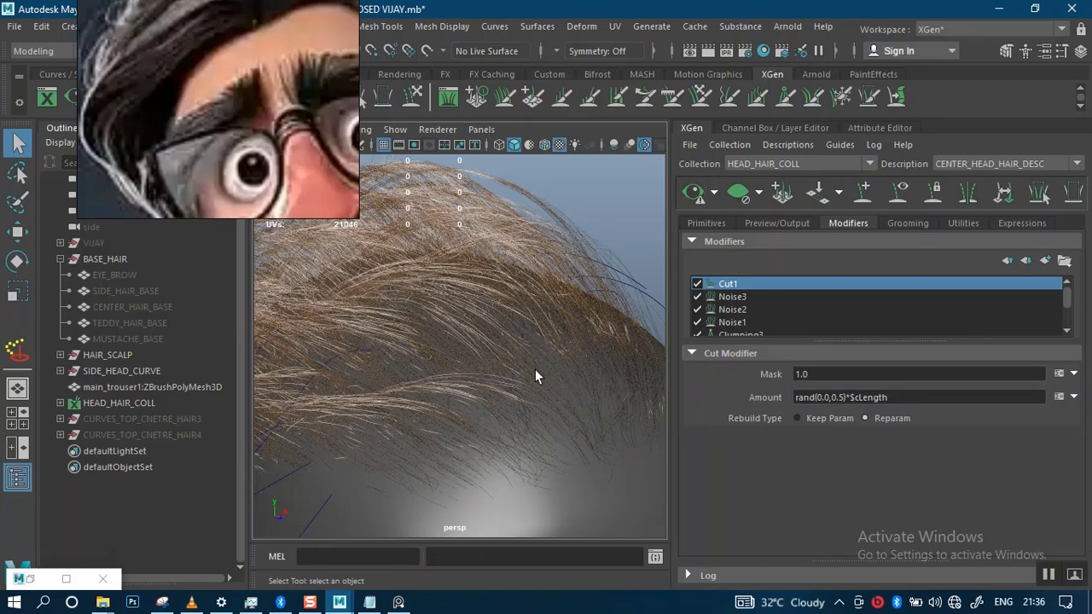
scroll(533, 365, down, 5)
click(692, 192)
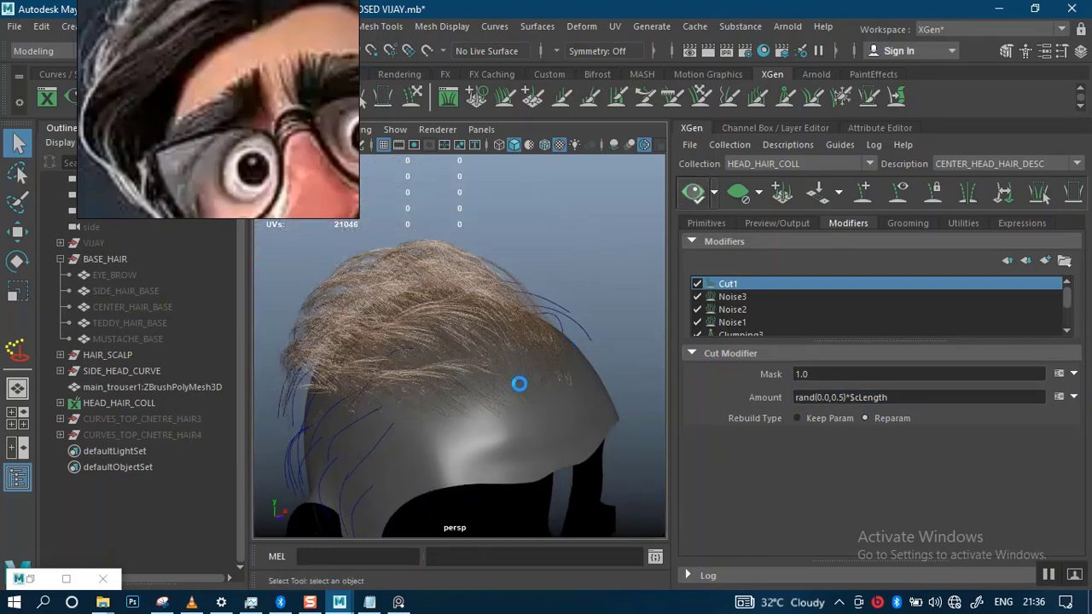
- Inspect the cut hair from the front and close up on the crown, and save the scene
alt+drag(516, 397, 521, 375)
alt+right_drag(521, 375, 539, 307)
alt+drag(538, 307, 518, 341)
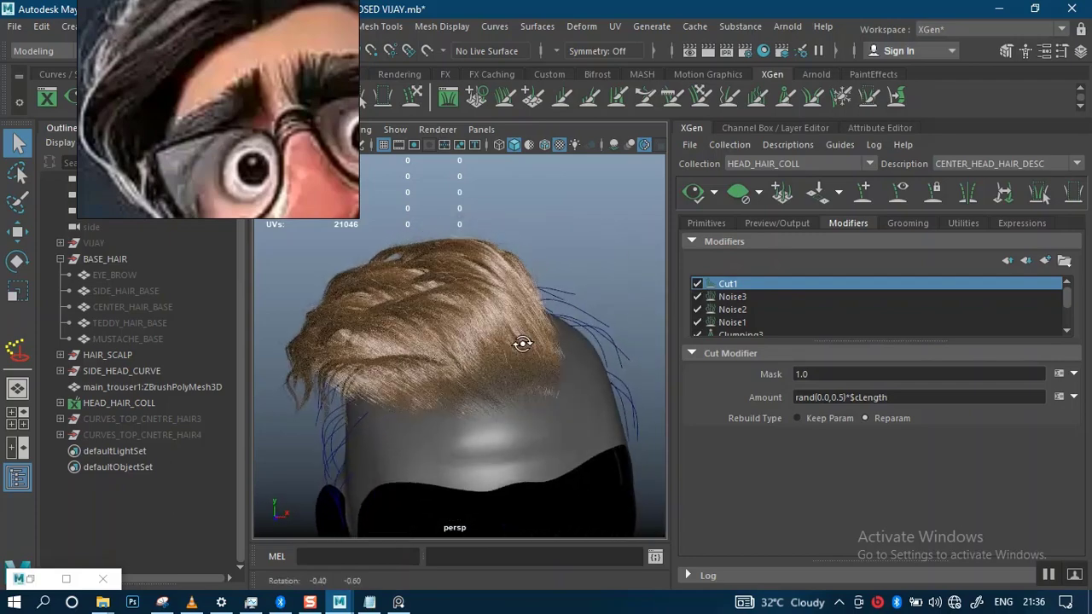
alt+right_drag(519, 341, 575, 384)
alt+drag(575, 384, 546, 371)
alt+right_drag(545, 371, 500, 414)
alt+drag(500, 414, 468, 363)
key(ctrl+s)
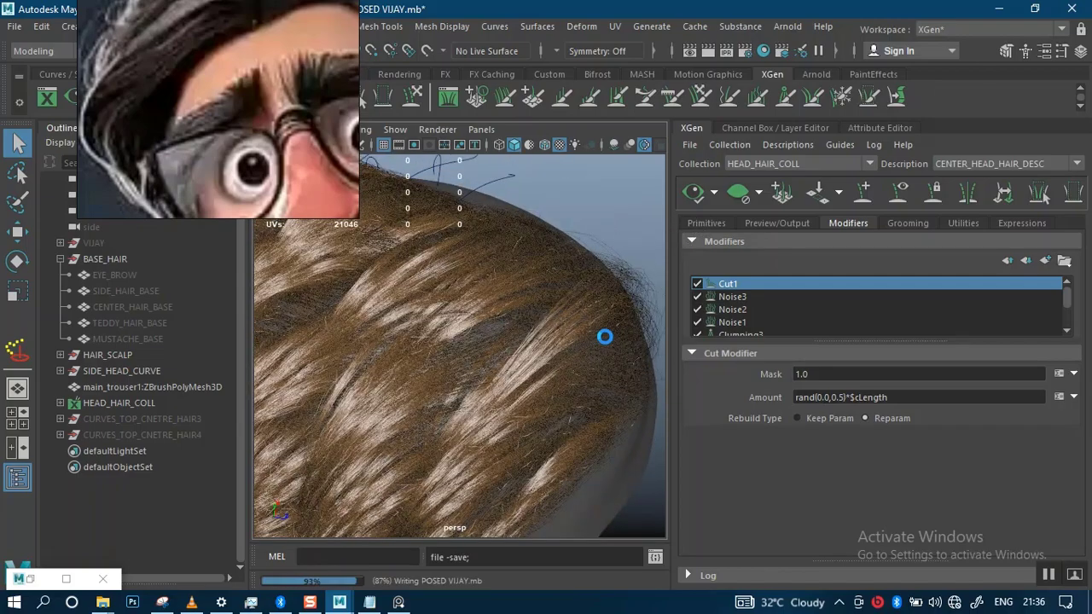
- Set the center head hair's generator Density to 90 and inspect the fuller hair from the side and front
click(705, 224)
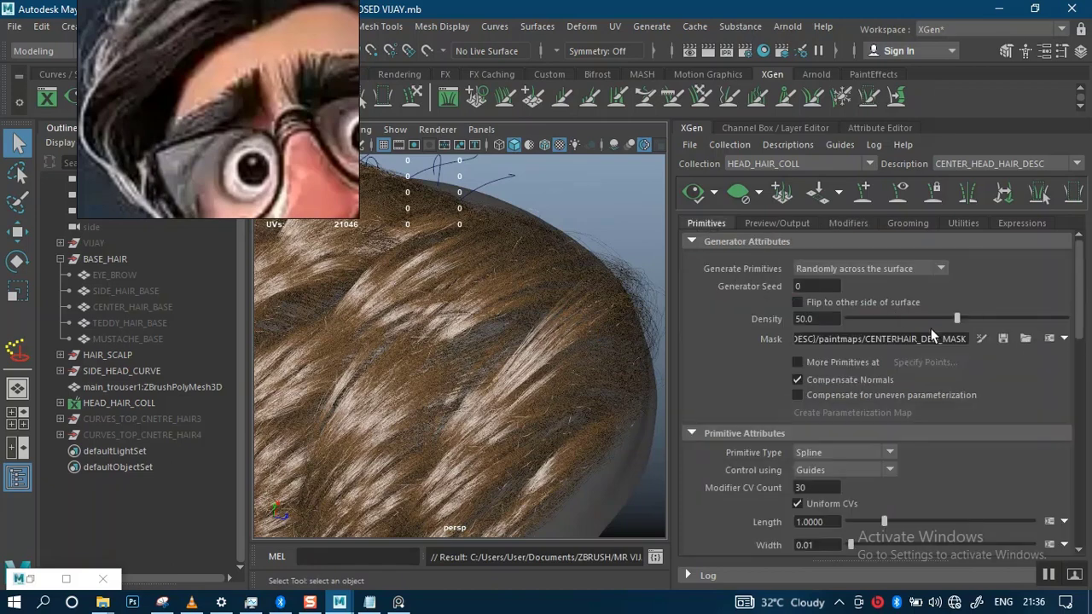
click(829, 319)
text(90)
key(Return)
scroll(583, 348, down, 5)
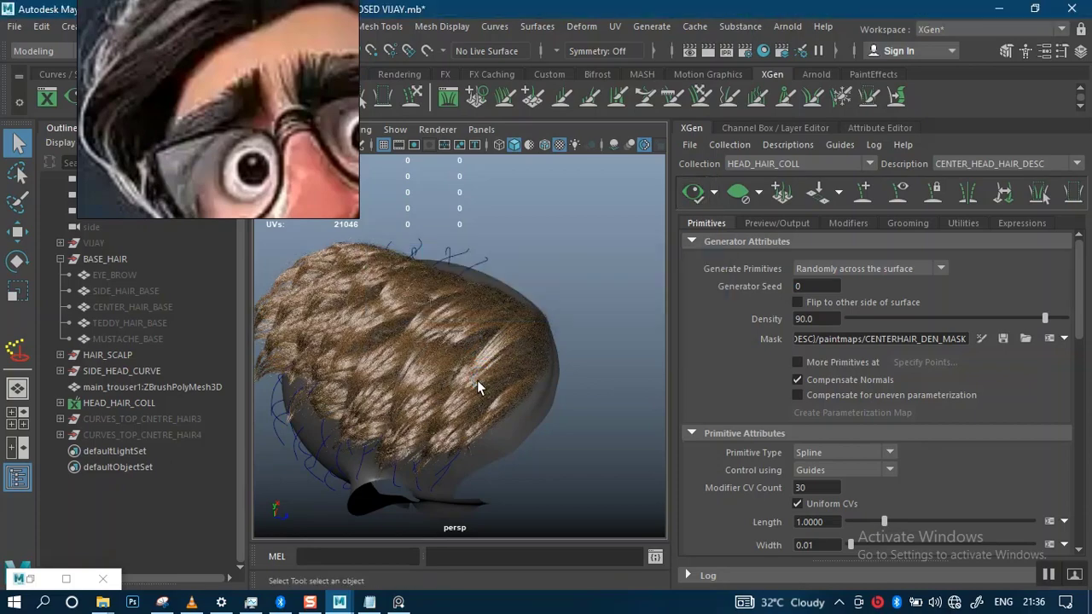
scroll(481, 375, up, 3)
alt+drag(491, 435, 565, 314)
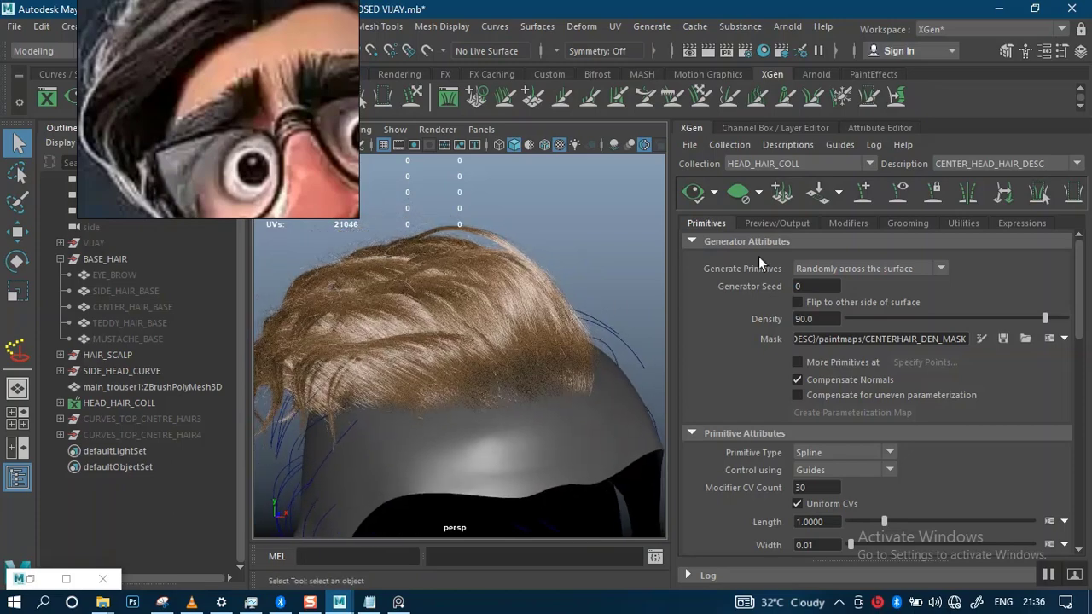
alt+drag(546, 378, 573, 361)
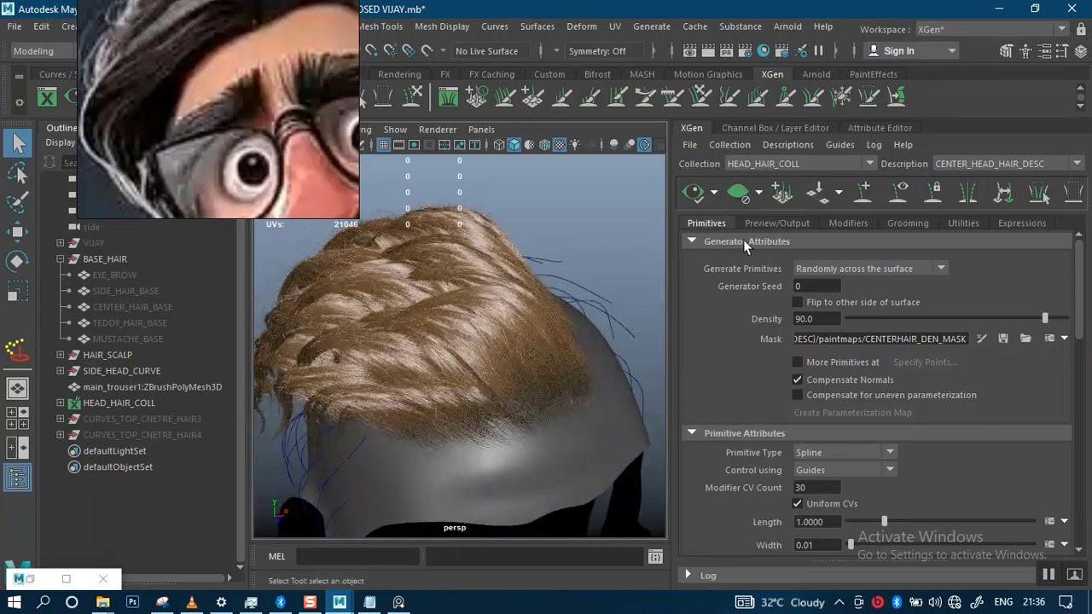
- Regenerate the Clumping1 points at density 0.1, save its clumping maps and refresh the hair preview
click(844, 223)
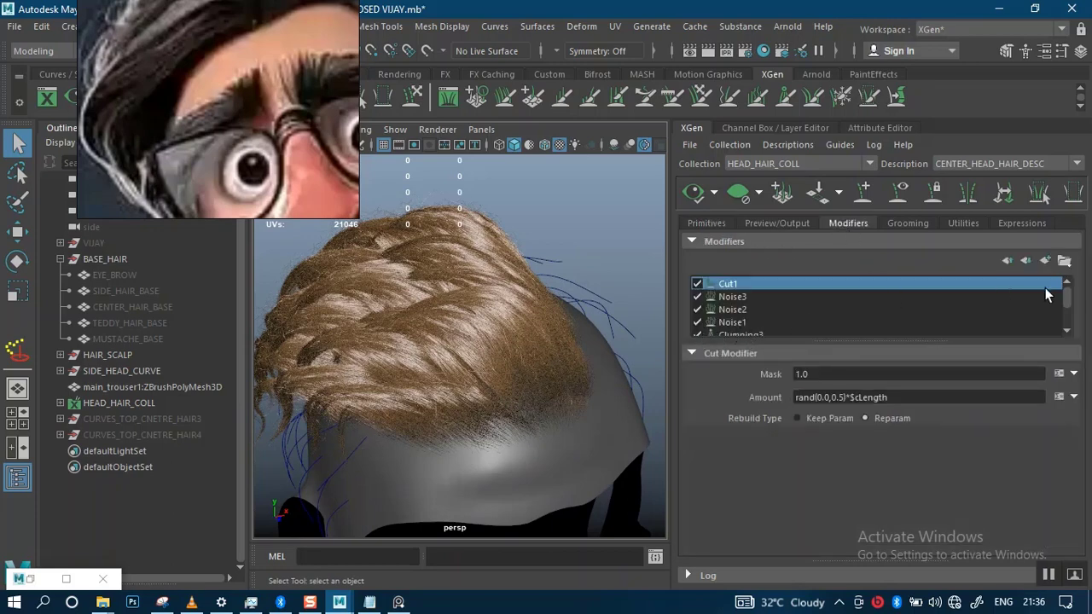
scroll(1067, 307, down, 1)
click(768, 325)
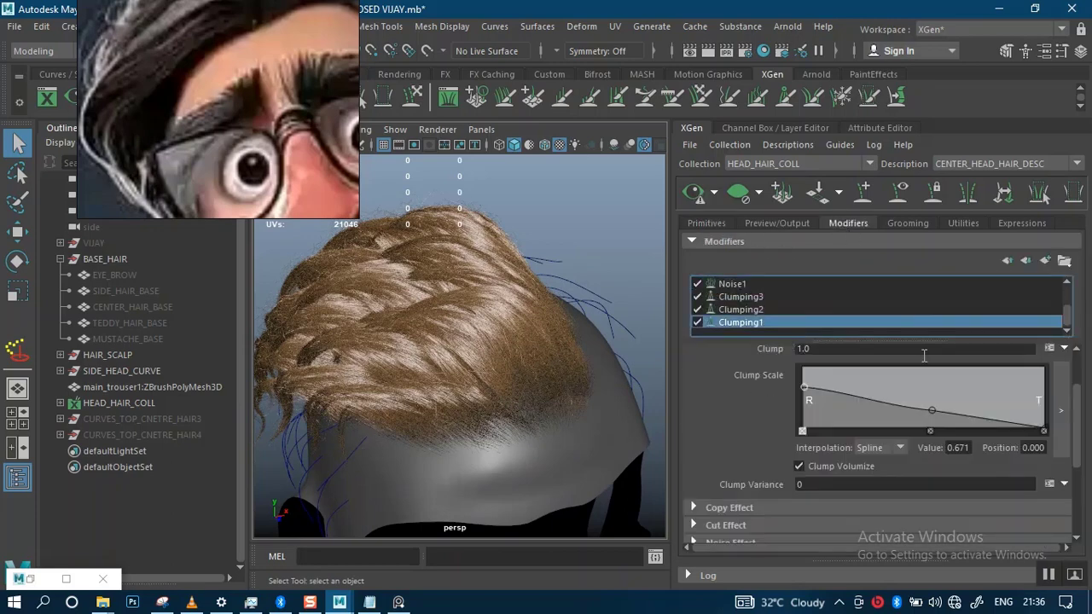
drag(1080, 464, 1079, 512)
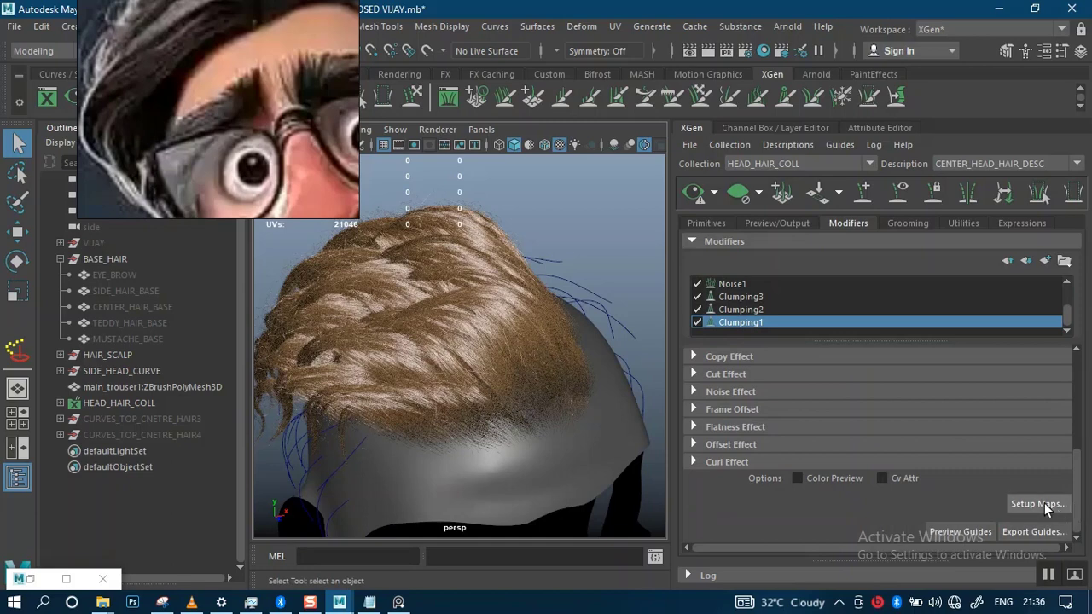
click(1042, 503)
click(592, 249)
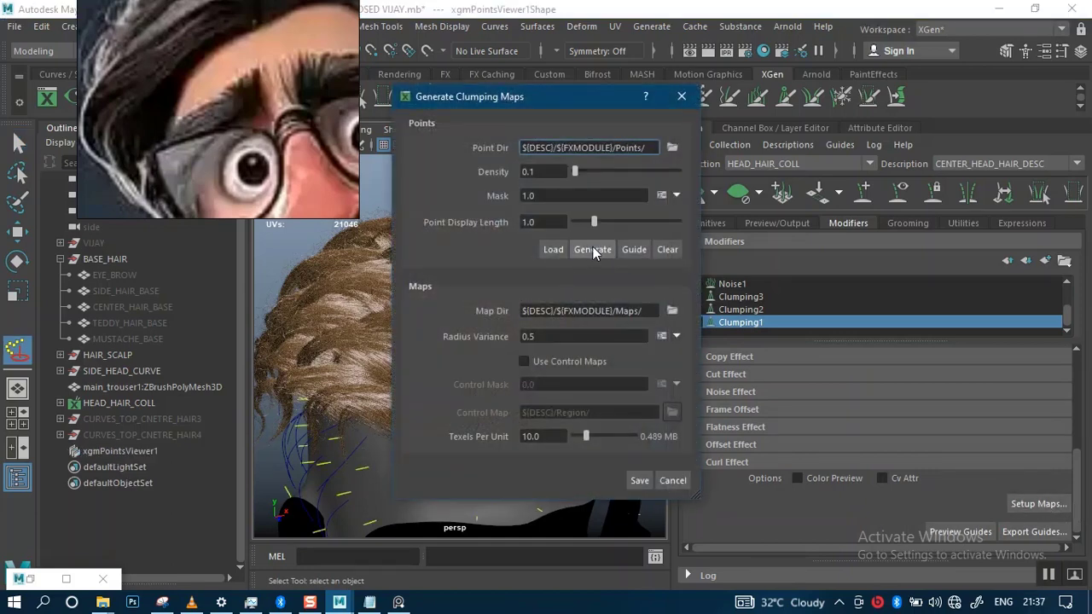
click(637, 480)
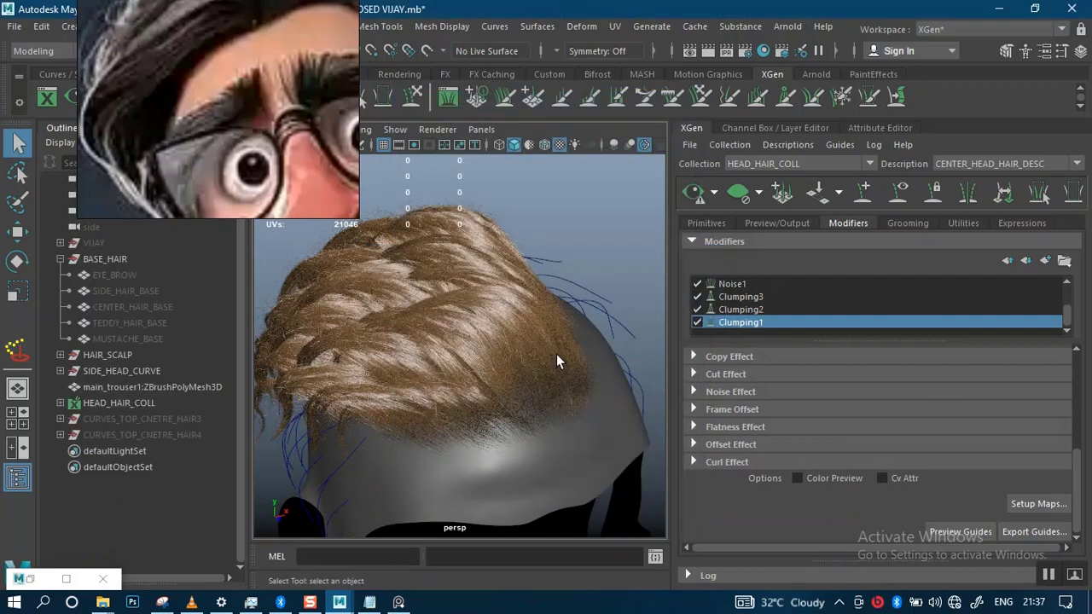
click(694, 193)
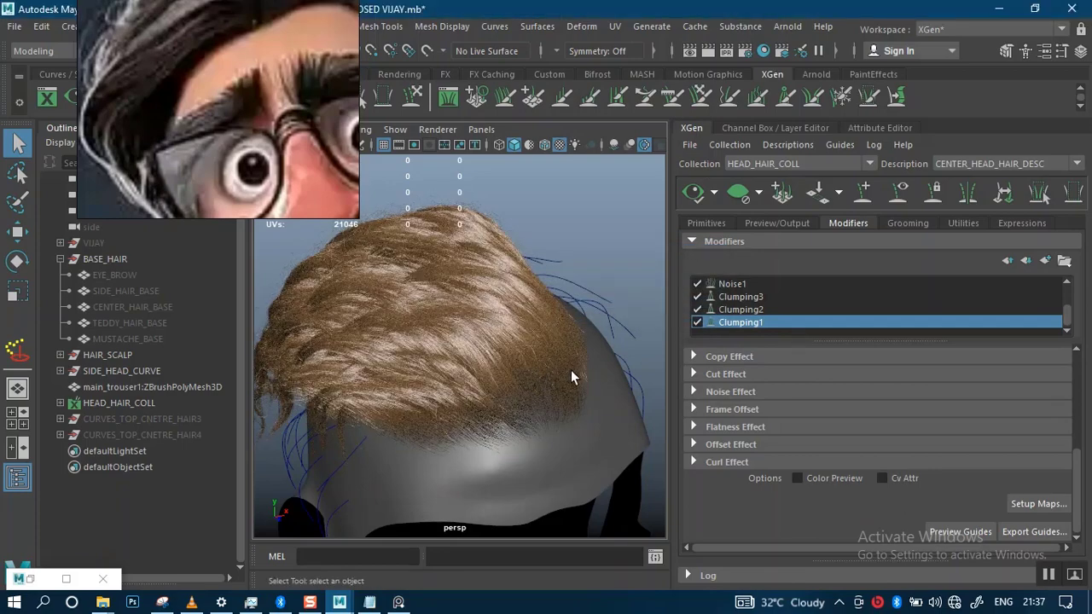
mouse_move(532, 378)
alt+mouse_down()
mouse_move(614, 370)
mouse_move(597, 415)
mouse_move(747, 372)
mouse_move(704, 418)
mouse_move(605, 431)
mouse_move(544, 397)
alt+mouse_up()
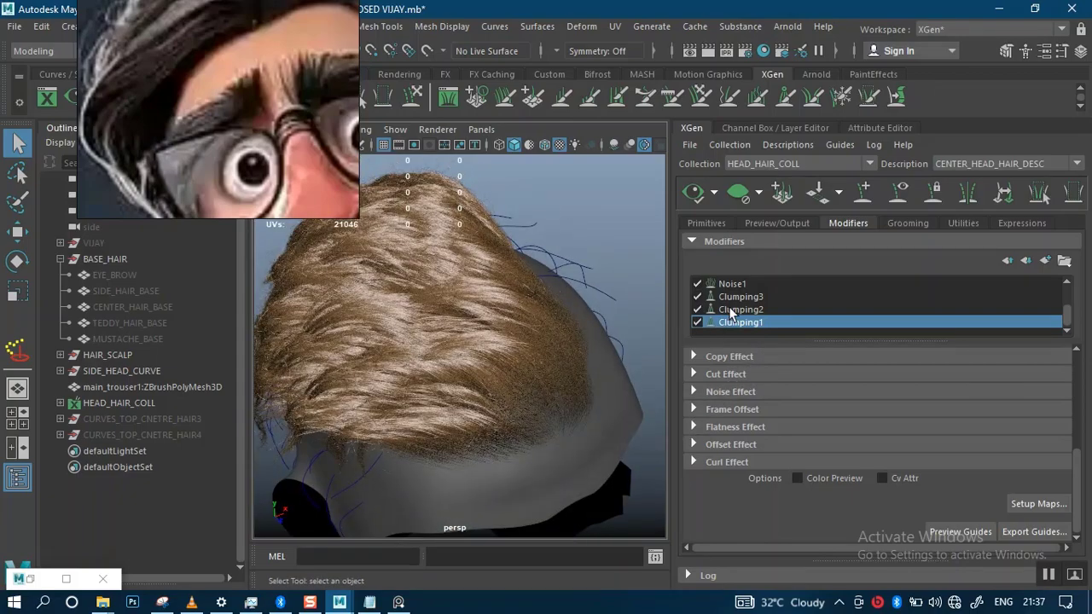
- Regenerate the Clumping2 points at density 1.0 and save its maps using the Clumping1 control maps
click(735, 308)
click(1038, 526)
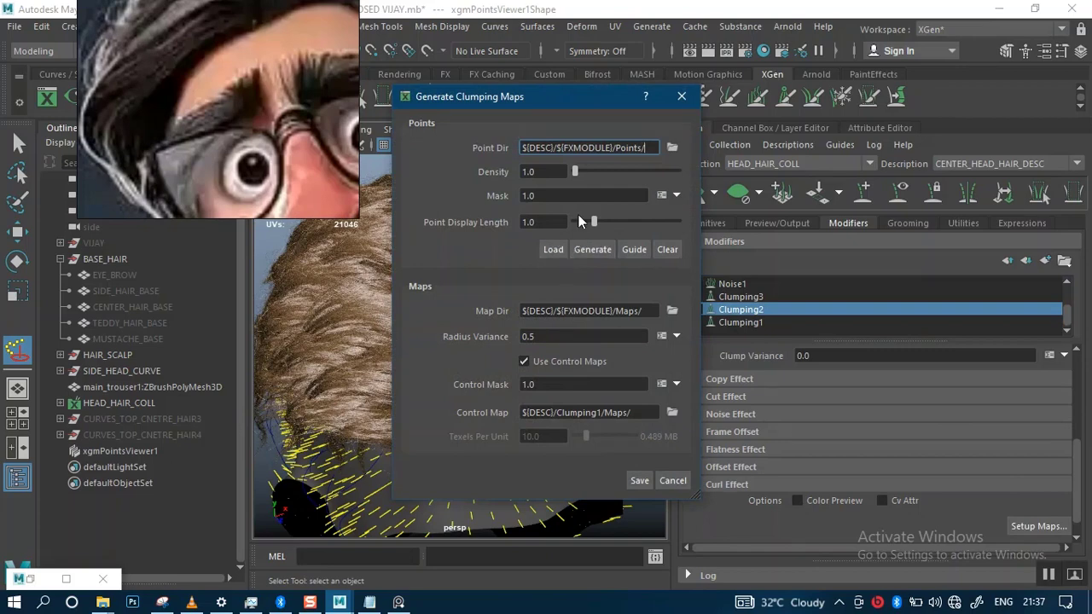
click(593, 249)
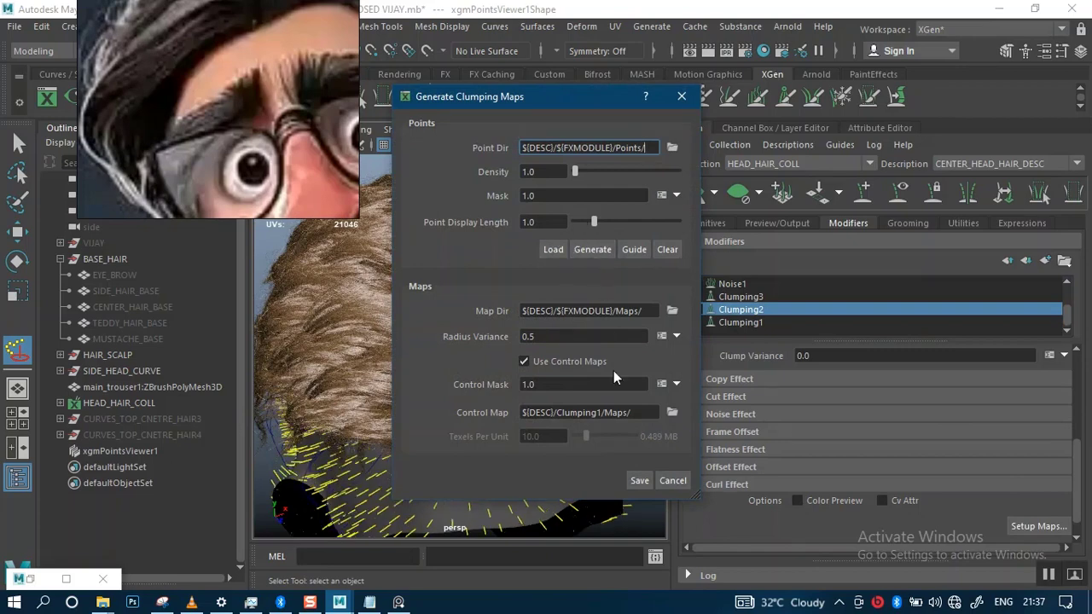
click(639, 481)
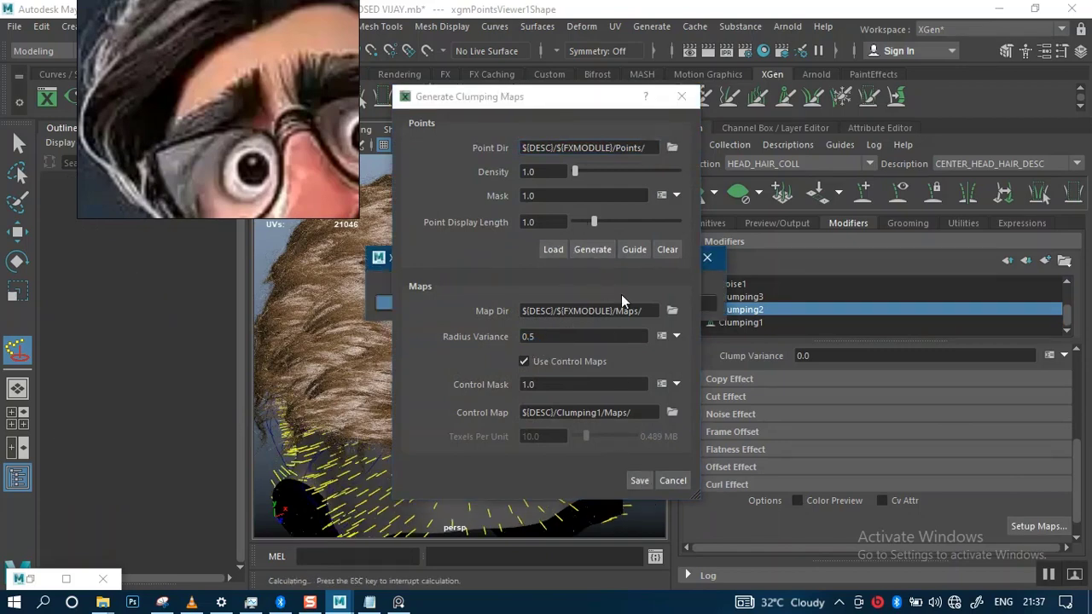
- Regenerate the clumping maps for Clumping3 and refresh the hair preview
click(744, 297)
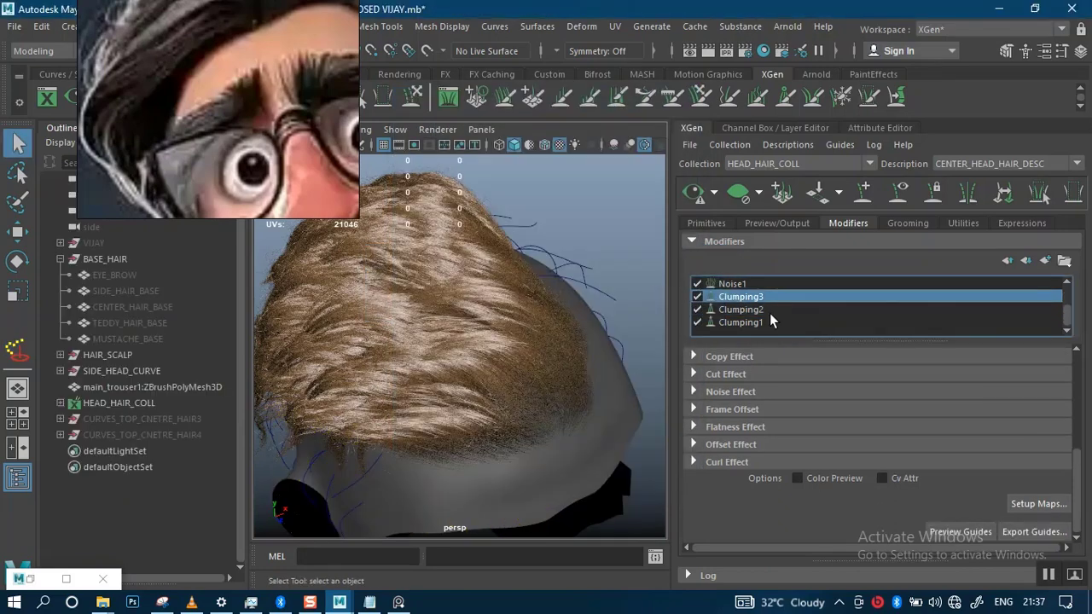
click(1024, 503)
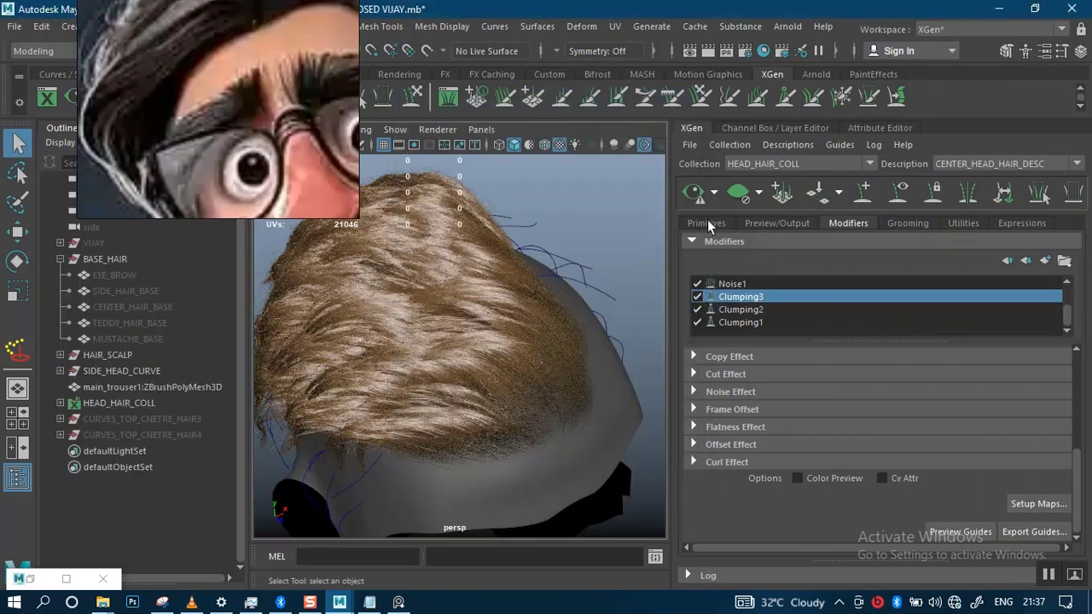
click(694, 194)
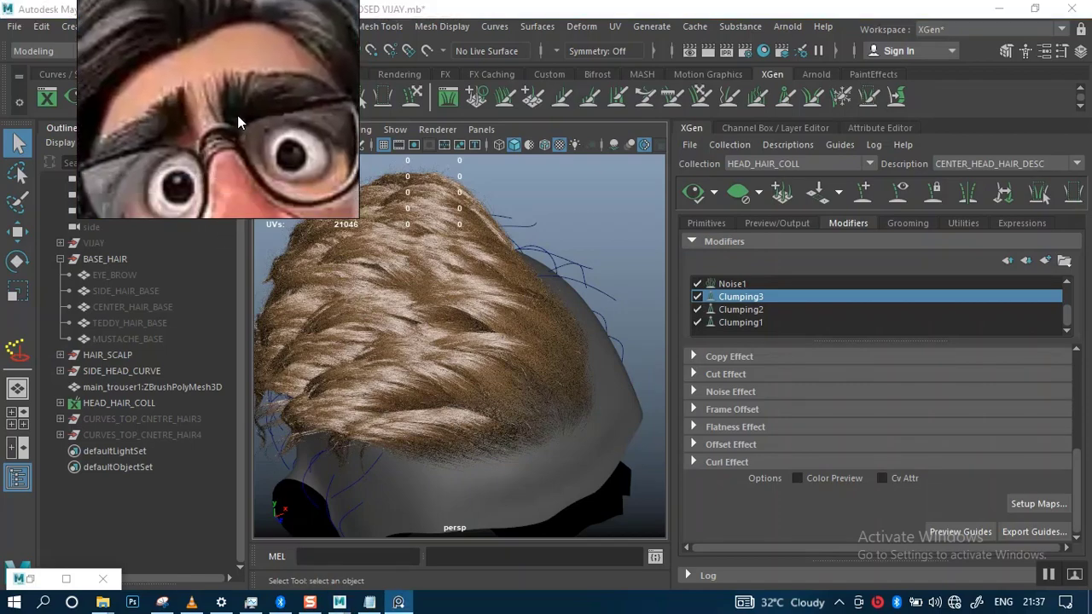
- Examine the reclumped hair's strands and hairline from the front, side and close up against the reference image
scroll(527, 433, up, 8)
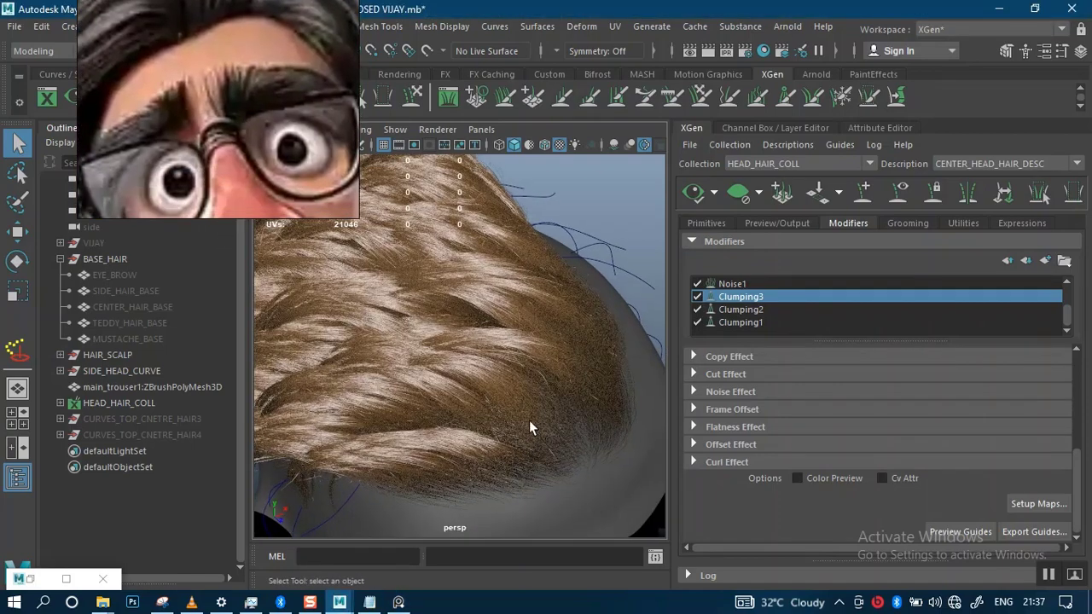
alt+drag(554, 369, 501, 328)
scroll(504, 367, down, 6)
scroll(550, 392, up, 3)
alt+drag(551, 394, 488, 346)
scroll(517, 402, down, 2)
scroll(517, 426, up, 2)
alt+drag(517, 426, 648, 307)
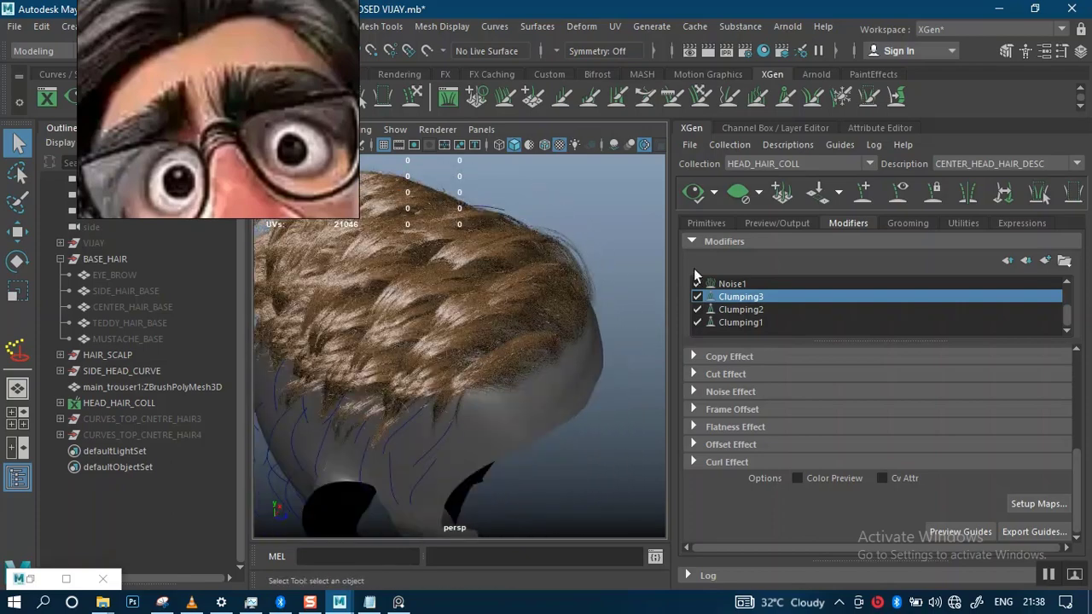
click(707, 222)
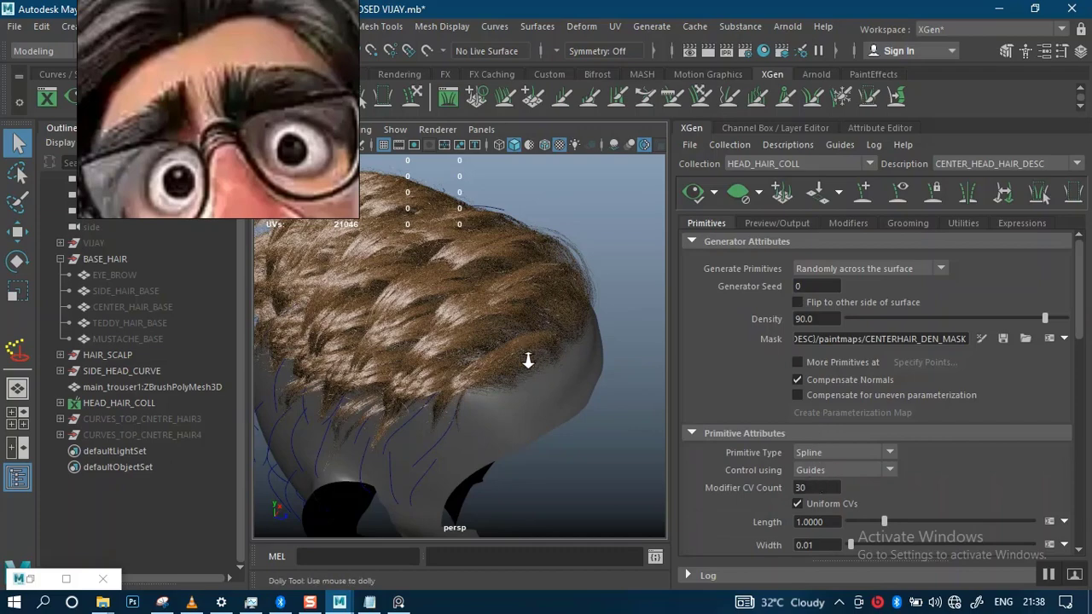
mouse_move(524, 361)
alt+mouse_down()
mouse_move(502, 372)
mouse_move(506, 354)
mouse_move(517, 350)
mouse_move(510, 365)
alt+mouse_up()
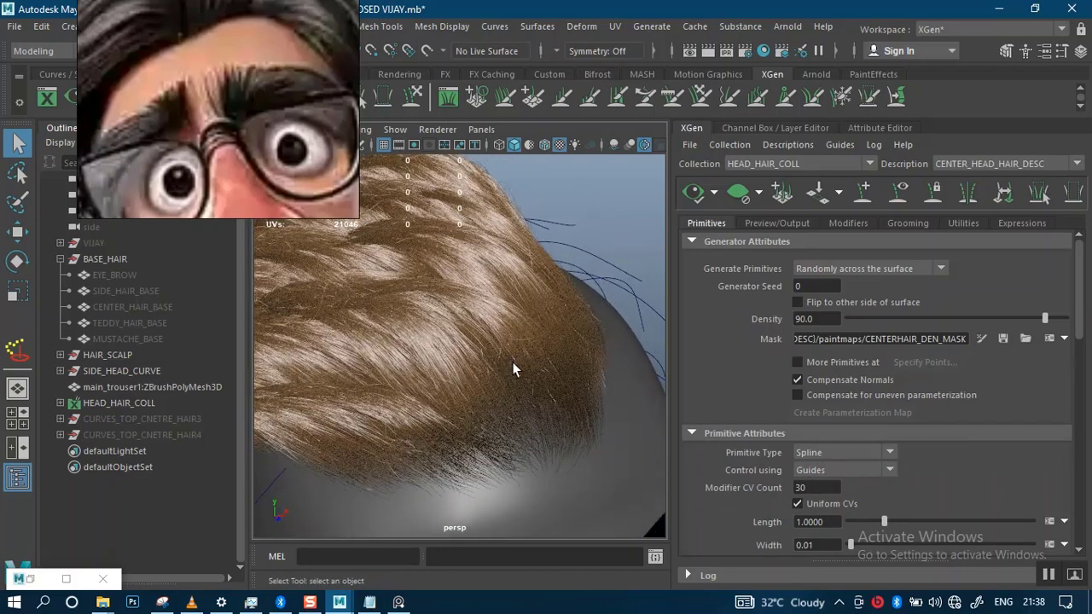
alt+right_drag(553, 341, 588, 348)
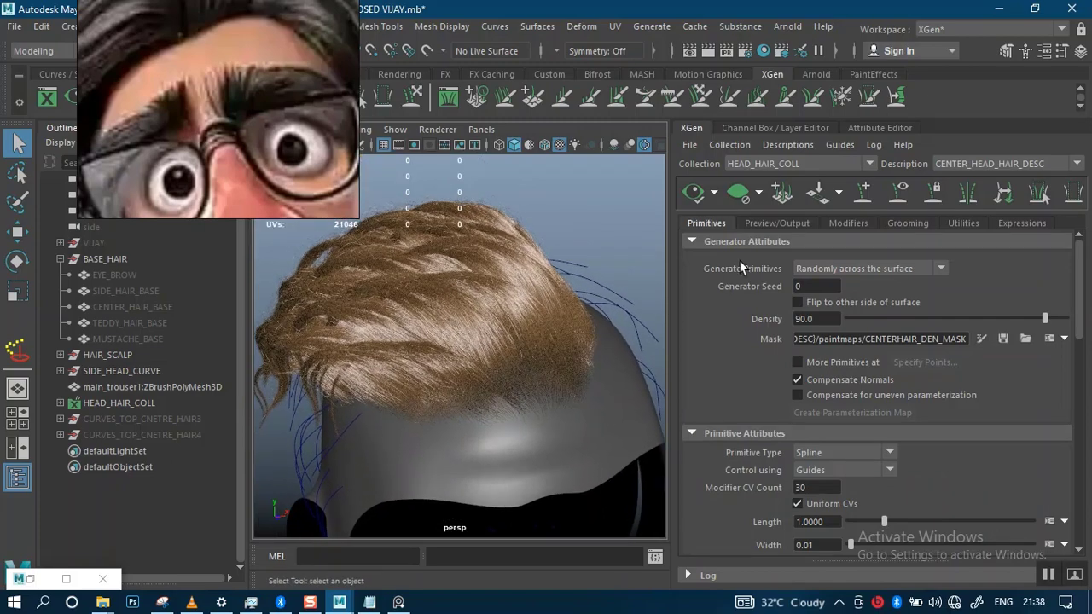
- Add a Coil modifier to the center head hair description, refresh the preview and compare the result with the reference image
click(862, 223)
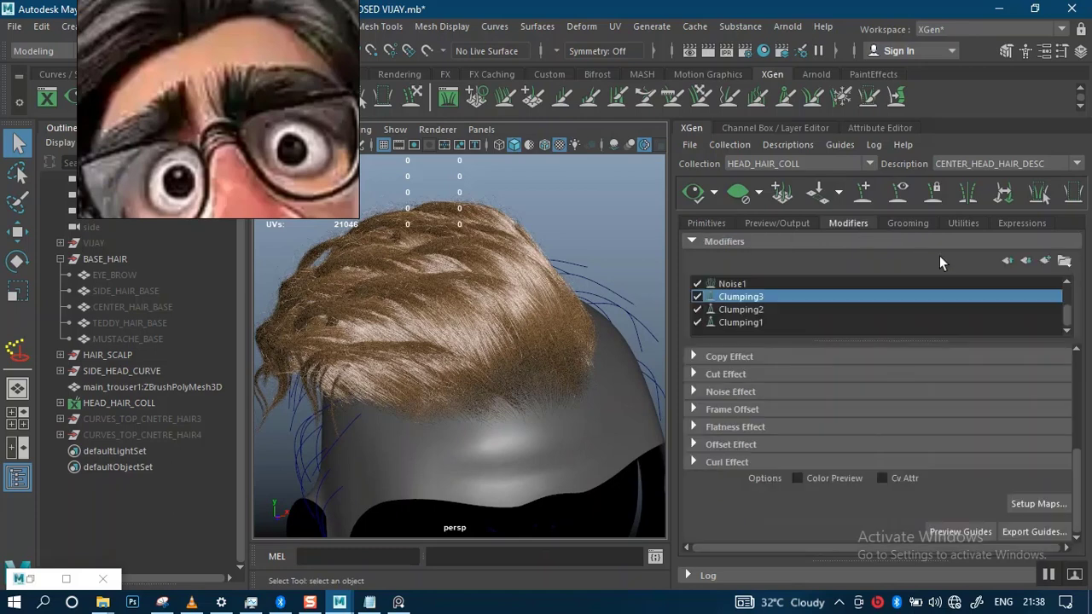
click(1043, 261)
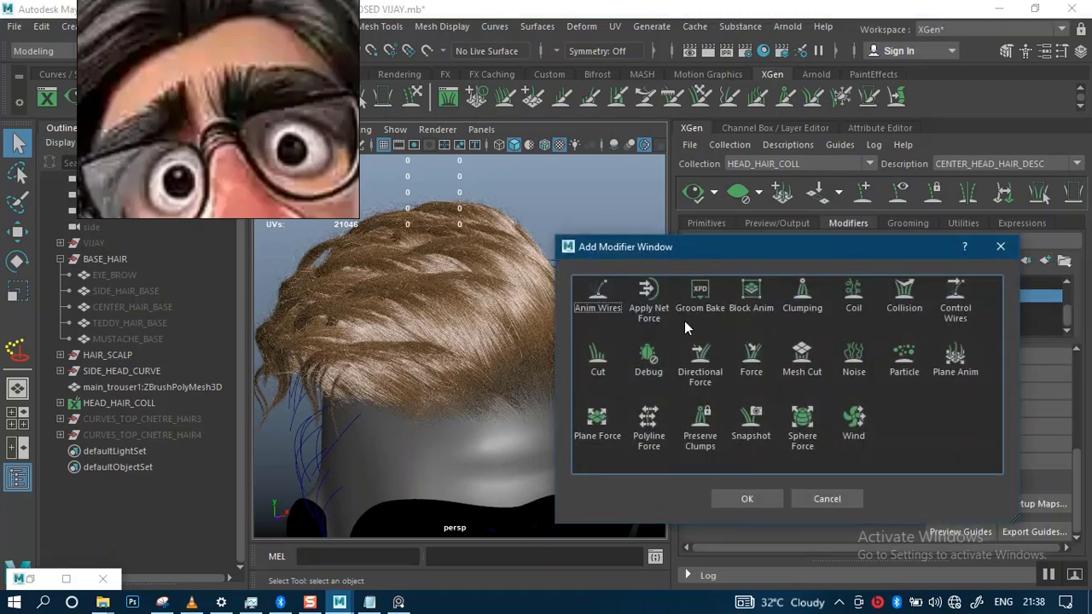
click(854, 309)
click(731, 497)
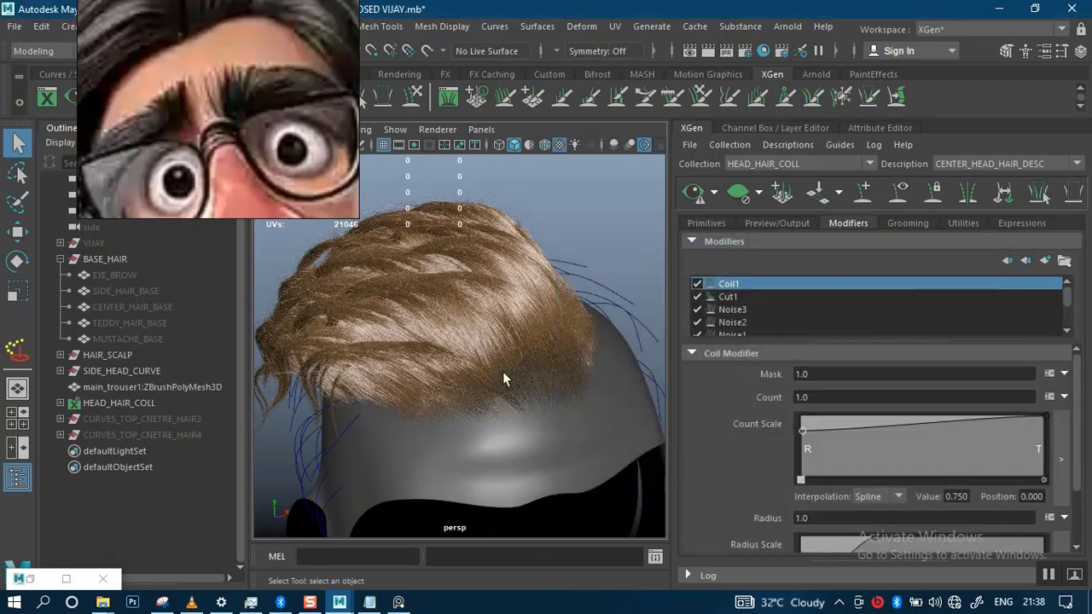
click(692, 191)
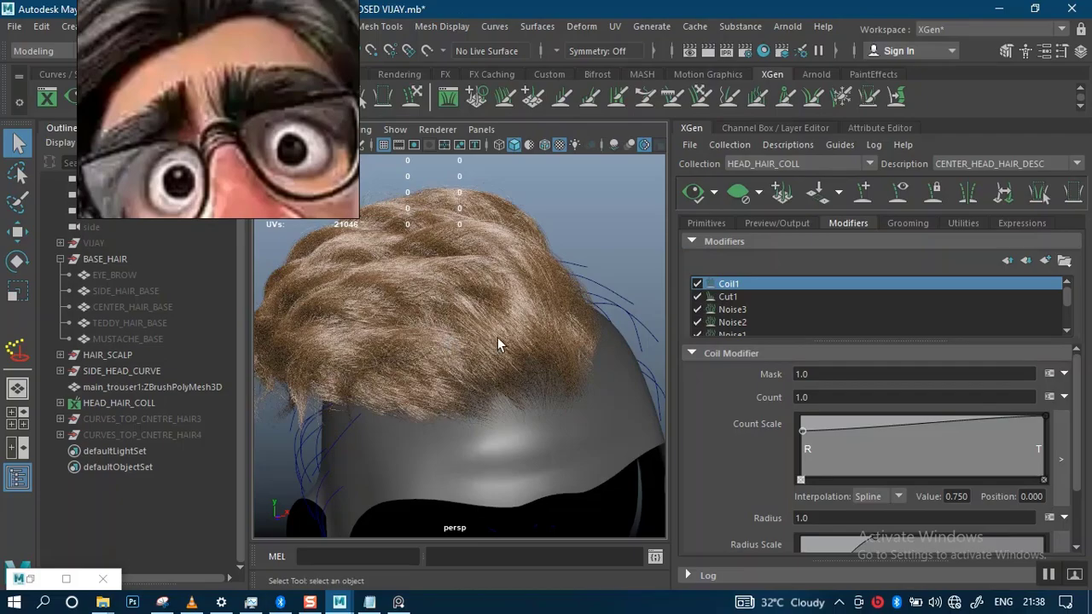
alt+drag(498, 338, 277, 276)
scroll(500, 367, up, 5)
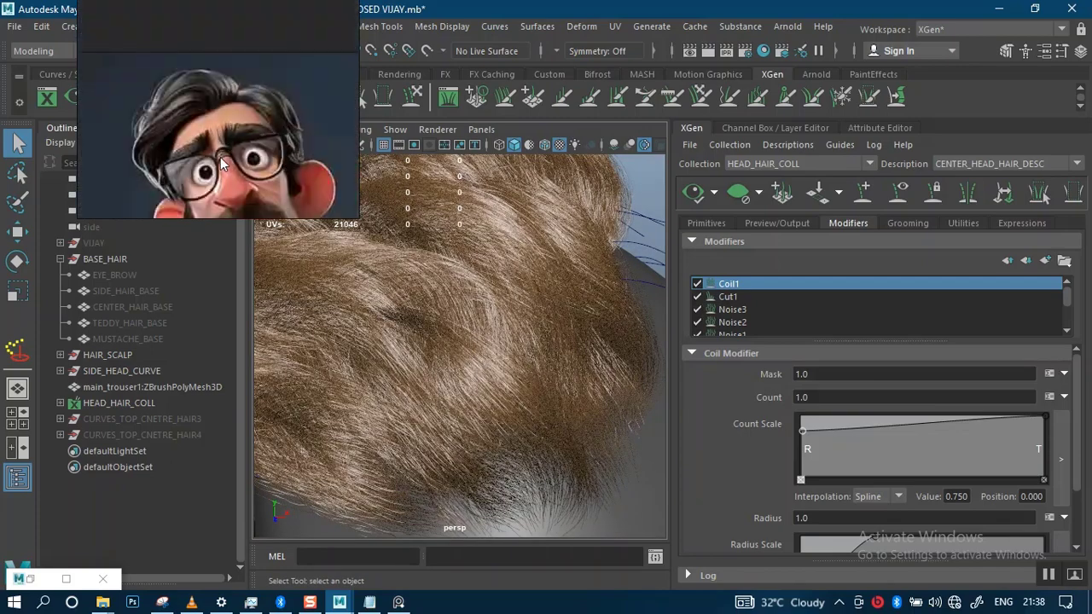
alt+right_drag(450, 334, 375, 294)
alt+drag(496, 351, 512, 380)
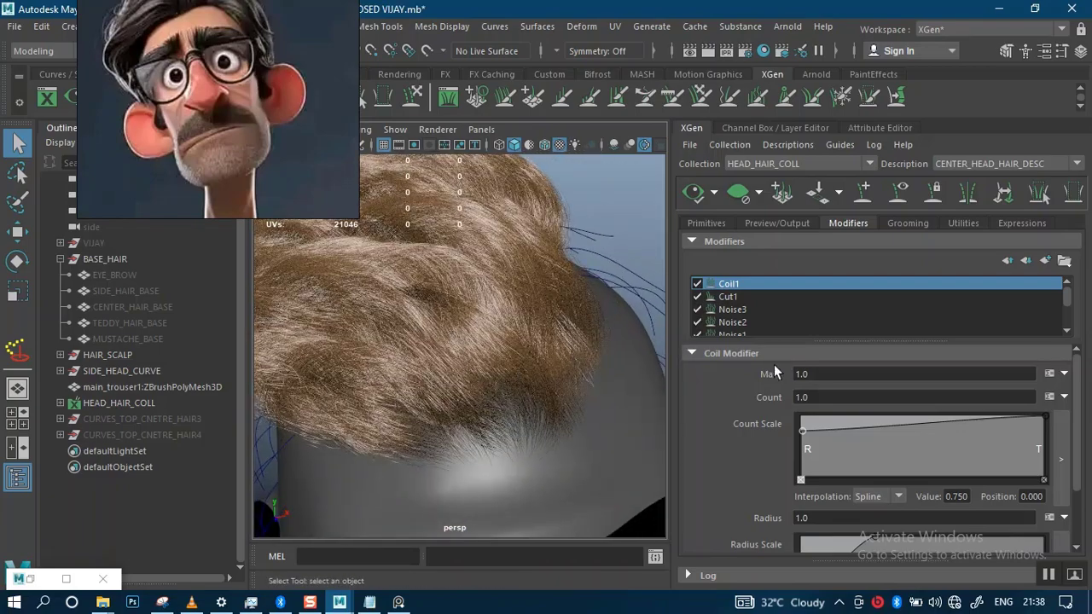
- Set the Coil1 mask expression to rand(0.0,0.5)*$cLength and inspect the center hair's strands
drag(819, 373, 757, 381)
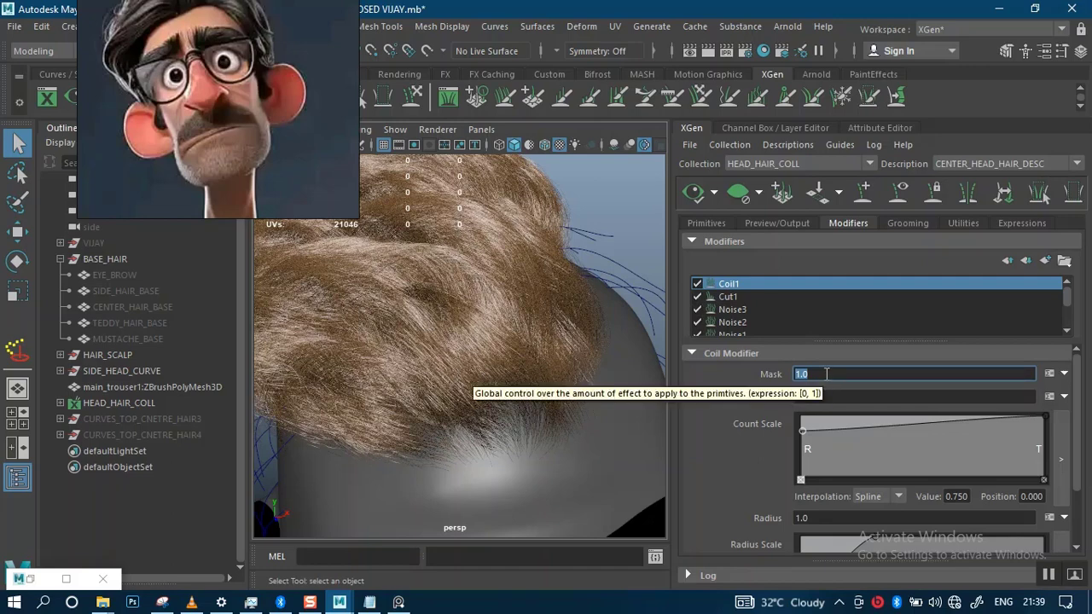
text(rand(0.0,0.2)*$cLength)
key(BackSpace)
key(BackSpace)
key(BackSpace)
key(BackSpace)
key(BackSpace)
key(BackSpace)
key(BackSpace)
key(BackSpace)
key(BackSpace)
key(BackSpace)
key(BackSpace)
key(BackSpace)
key(BackSpace)
key(BackSpace)
key(BackSpace)
key(BackSpace)
key(BackSpace)
key(BackSpace)
key(BackSpace)
text(rand(0.0,0.2)*$cLength)
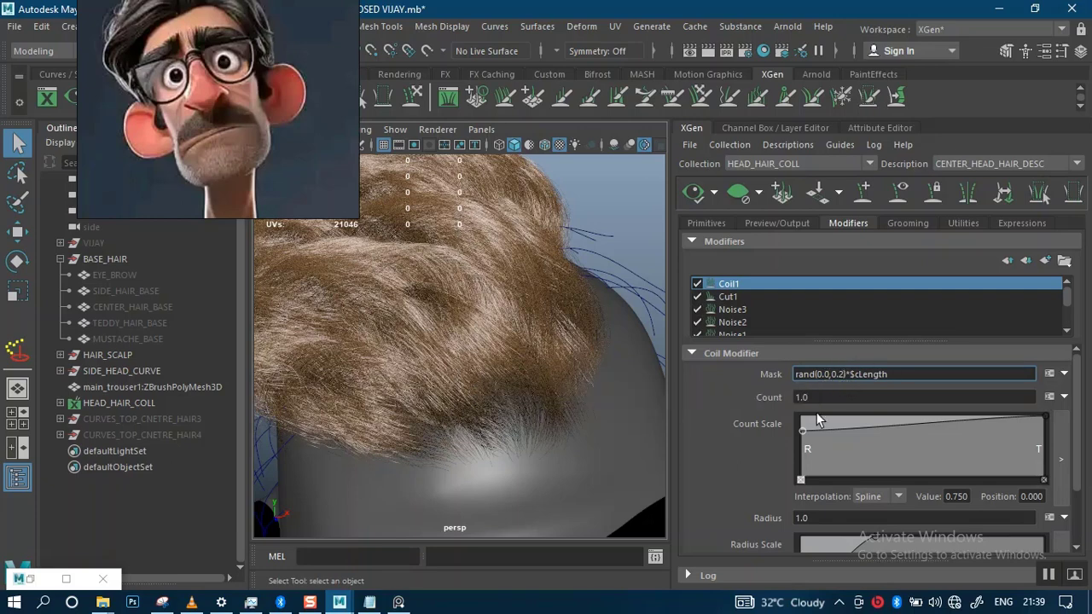
key(BackSpace)
text(5)
key(Return)
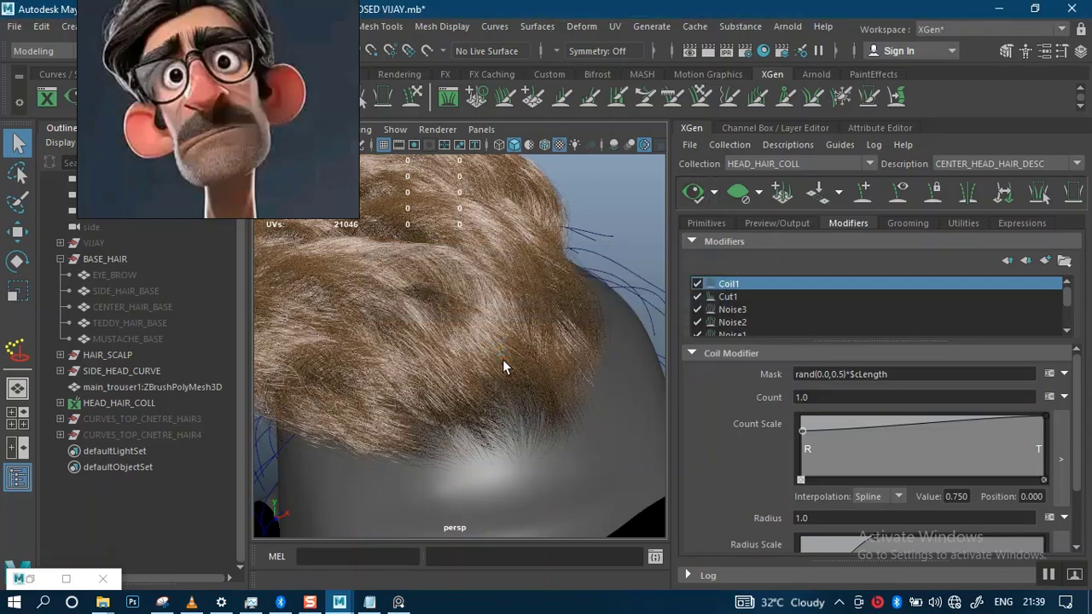
alt+drag(505, 381, 517, 348)
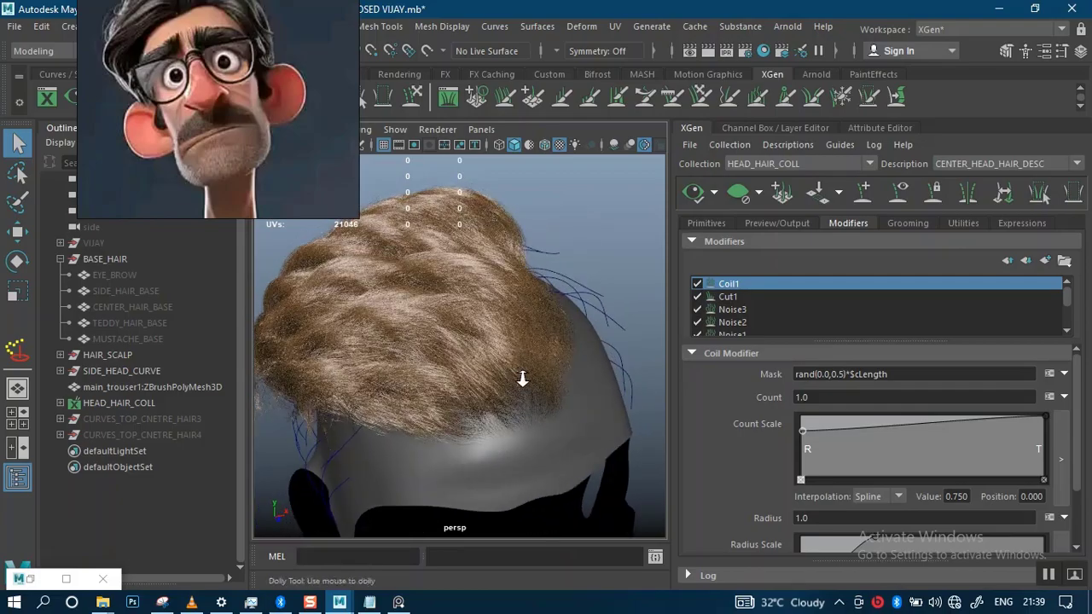
scroll(520, 391, up, 3)
alt+drag(560, 383, 545, 365)
scroll(563, 388, up, 2)
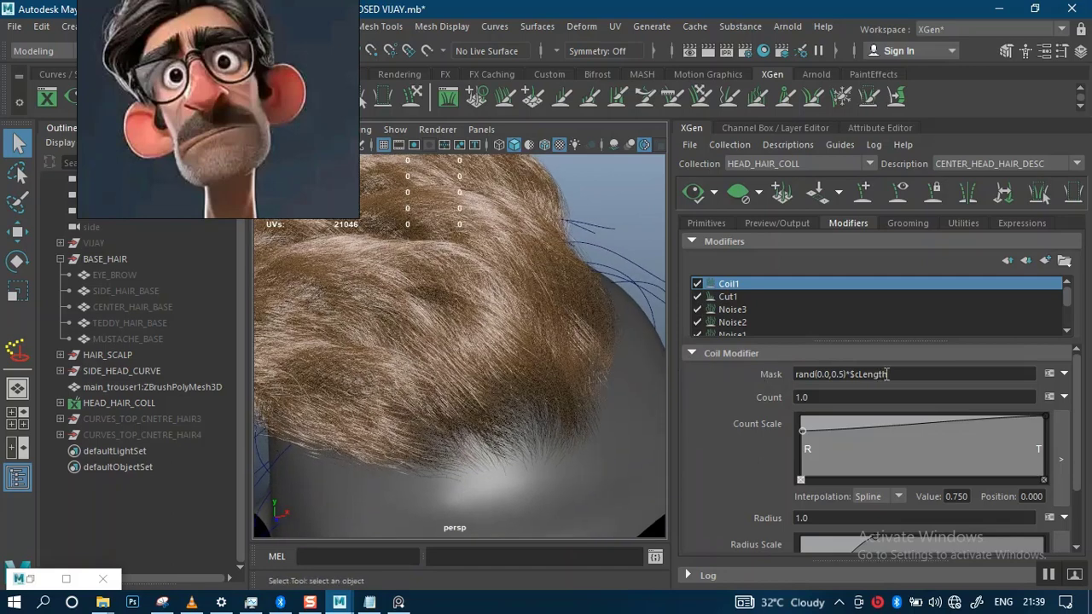
- Change the Coil1 mask expression to rand(0.3,0.5), refresh the hair preview and inspect the hairline
click(894, 373)
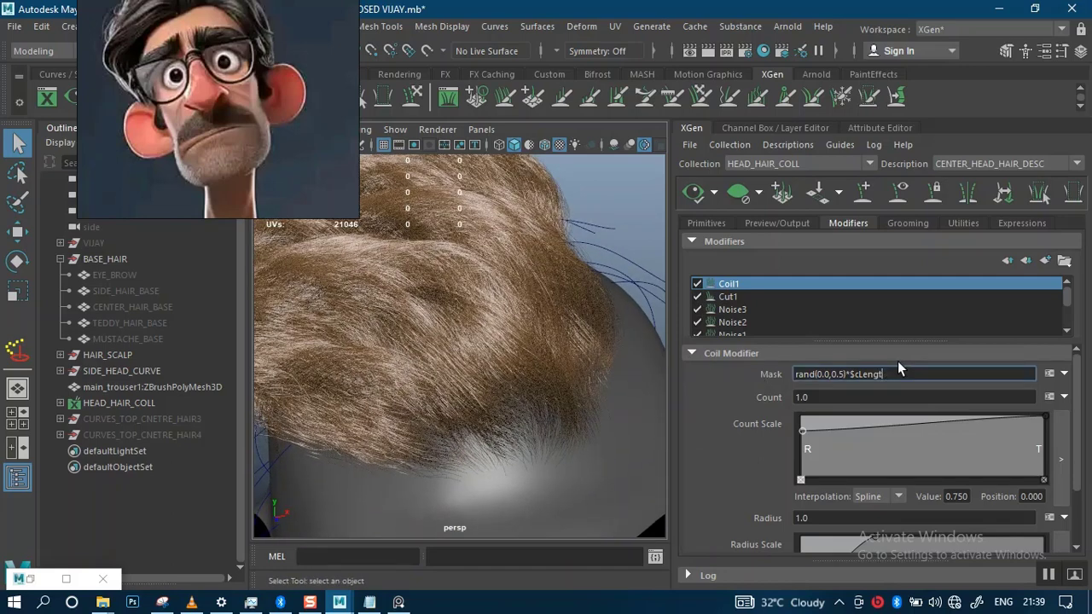
key(BackSpace)
key(BackSpace)
key(BackSpace)
key(BackSpace)
key(BackSpace)
key(BackSpace)
key(BackSpace)
key(BackSpace)
key(BackSpace)
key(BackSpace)
text(3)
key(Return)
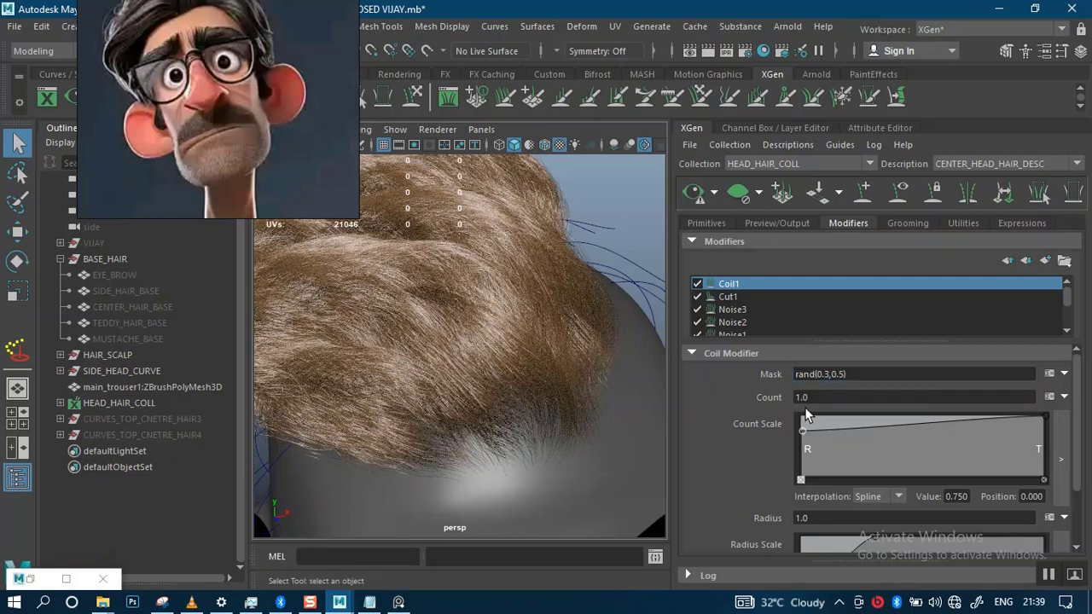
click(692, 192)
scroll(509, 371, up, 2)
scroll(473, 362, down, 5)
scroll(482, 407, up, 8)
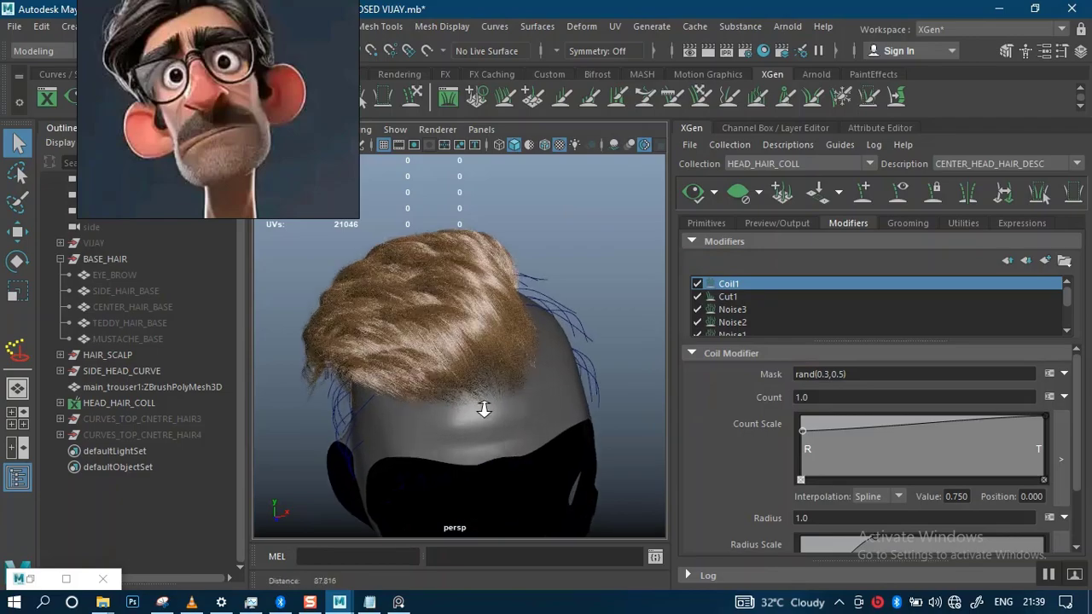
alt+drag(534, 362, 601, 367)
- Compare the center head hair with Coil1 disabled and enabled, refreshing the preview for each state and leaving it enabled
click(697, 284)
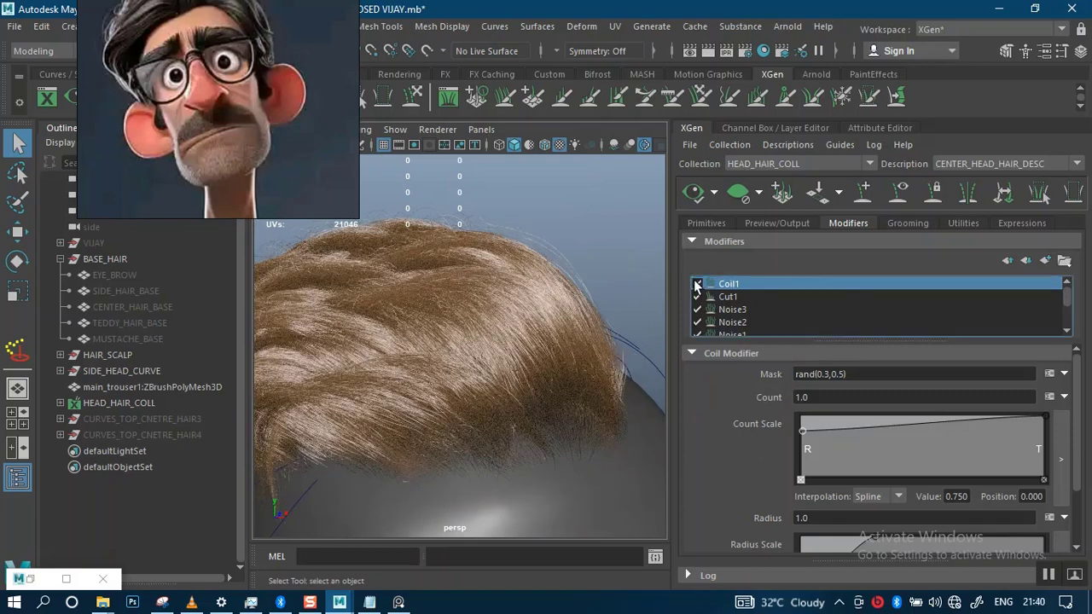
click(697, 284)
click(693, 192)
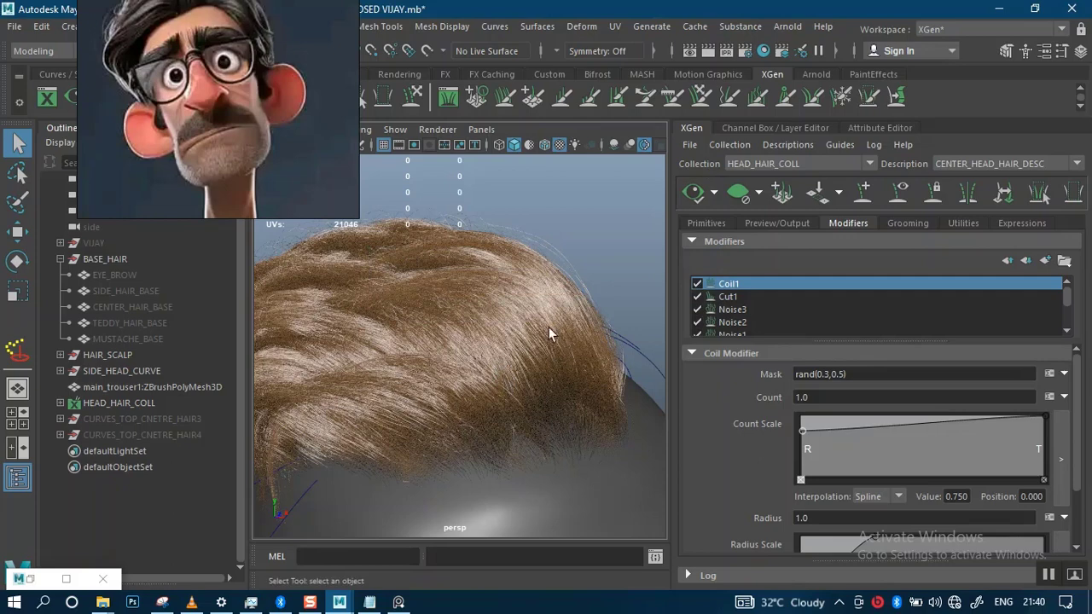
click(697, 283)
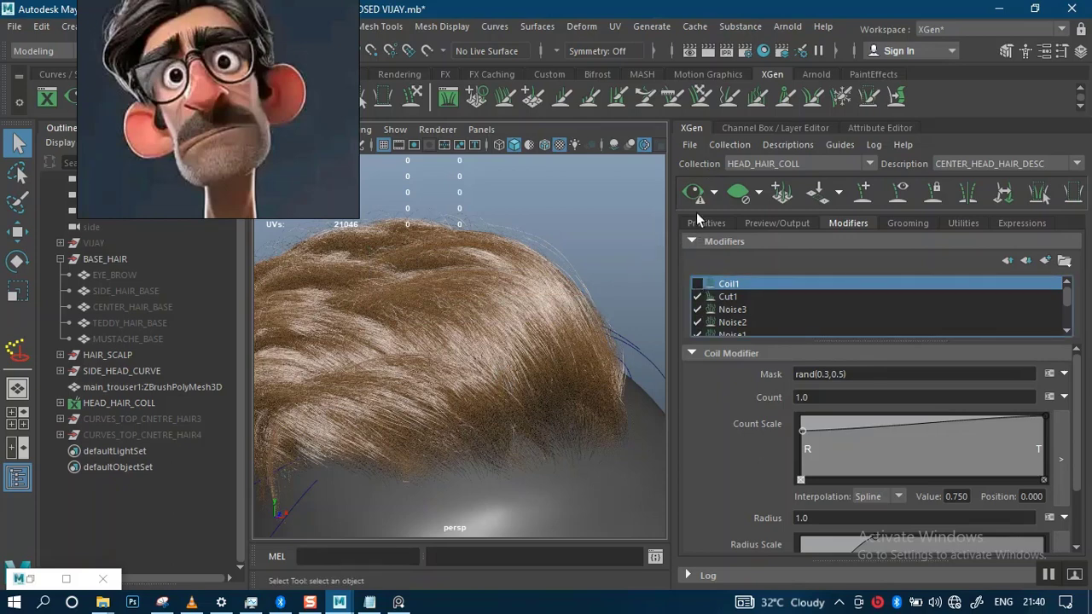
click(692, 193)
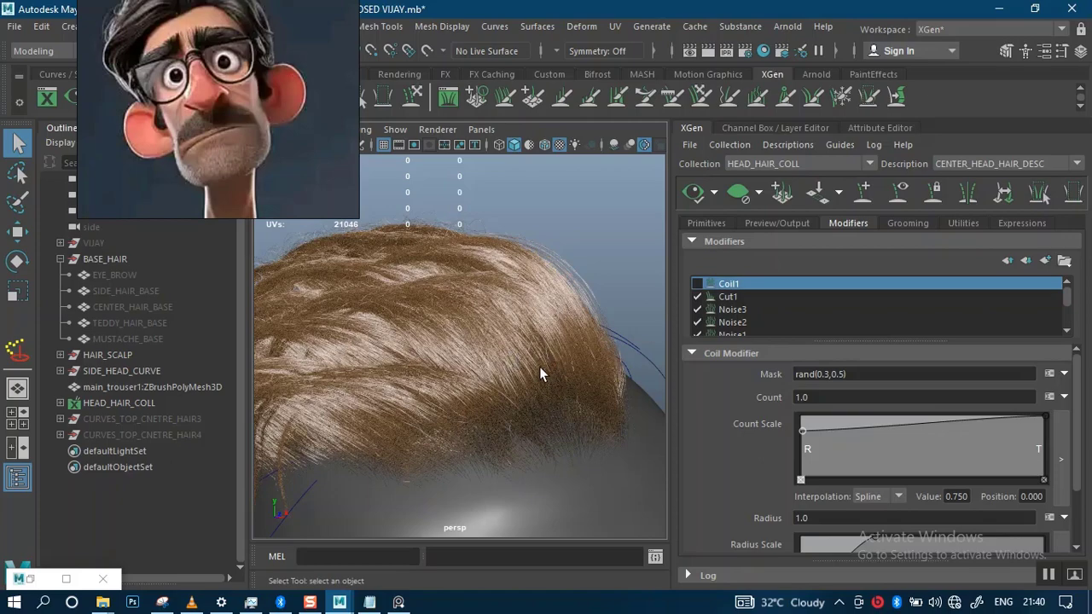
mouse_move(515, 396)
alt+mouse_down()
mouse_move(520, 329)
mouse_move(507, 383)
mouse_move(528, 341)
mouse_move(527, 385)
alt+mouse_up()
alt+right_drag(527, 385, 598, 404)
click(697, 283)
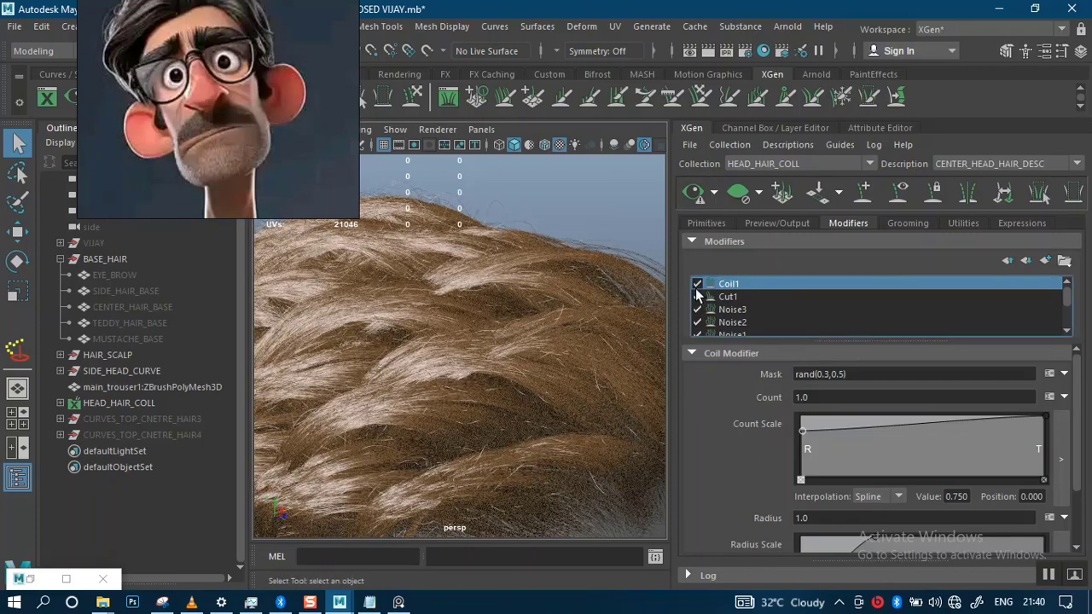
click(693, 192)
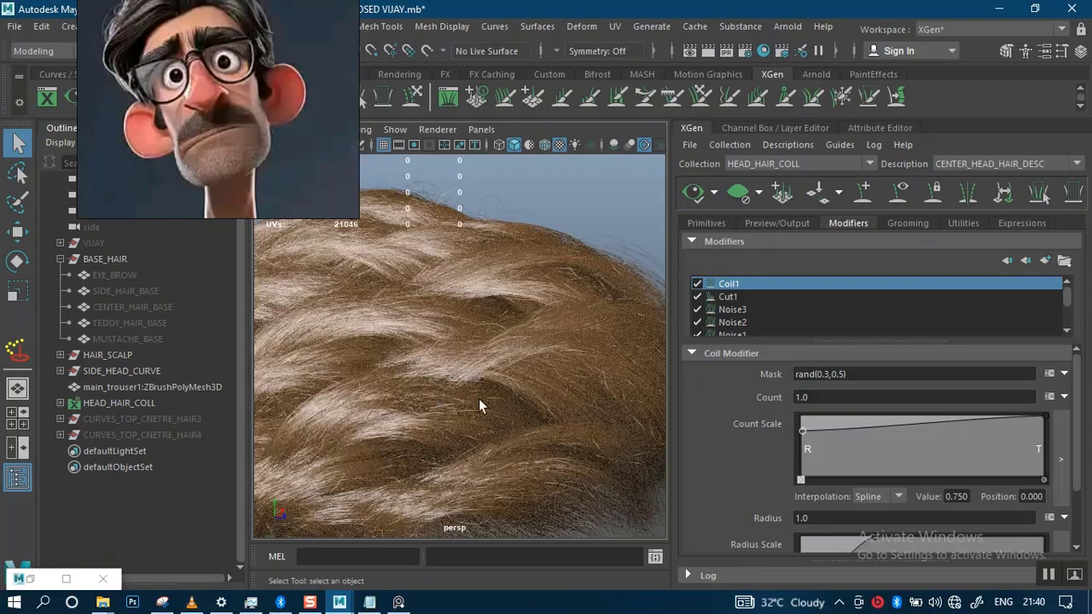
alt+drag(500, 298, 509, 276)
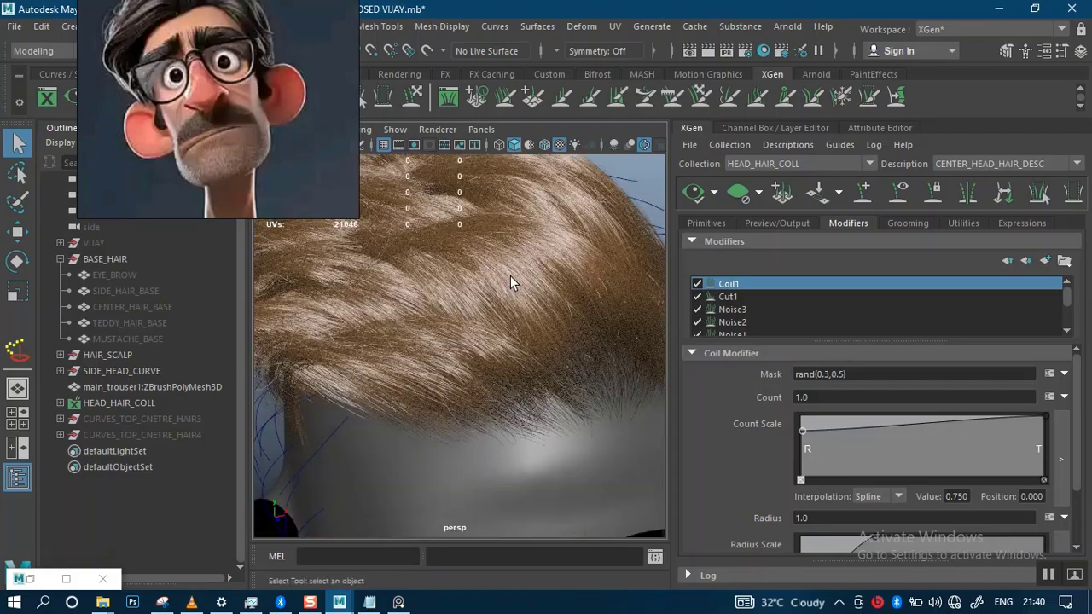
scroll(510, 276, down, 10)
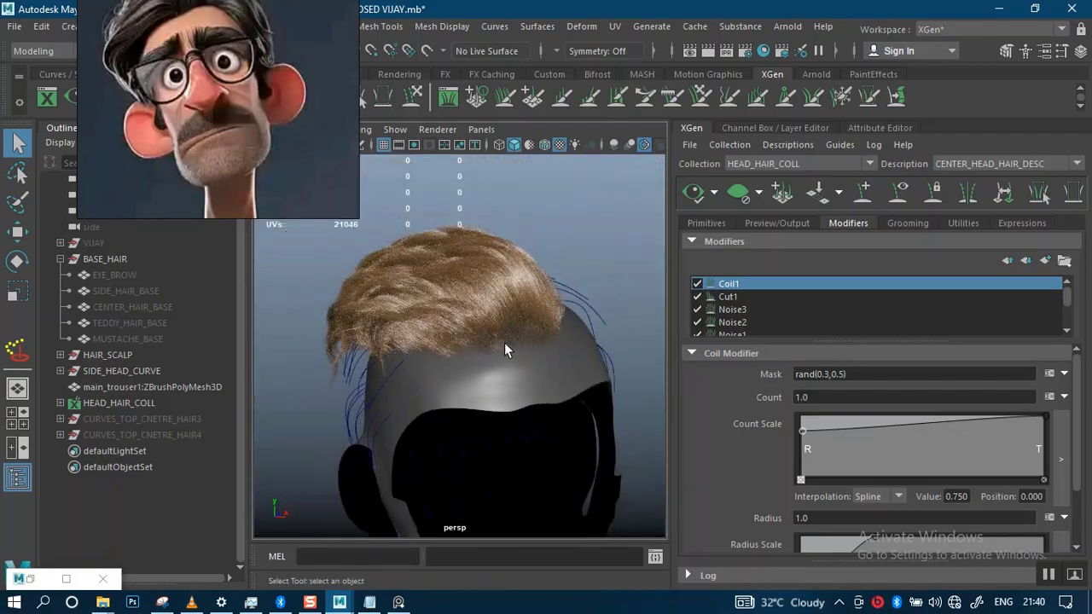
alt+drag(504, 343, 596, 365)
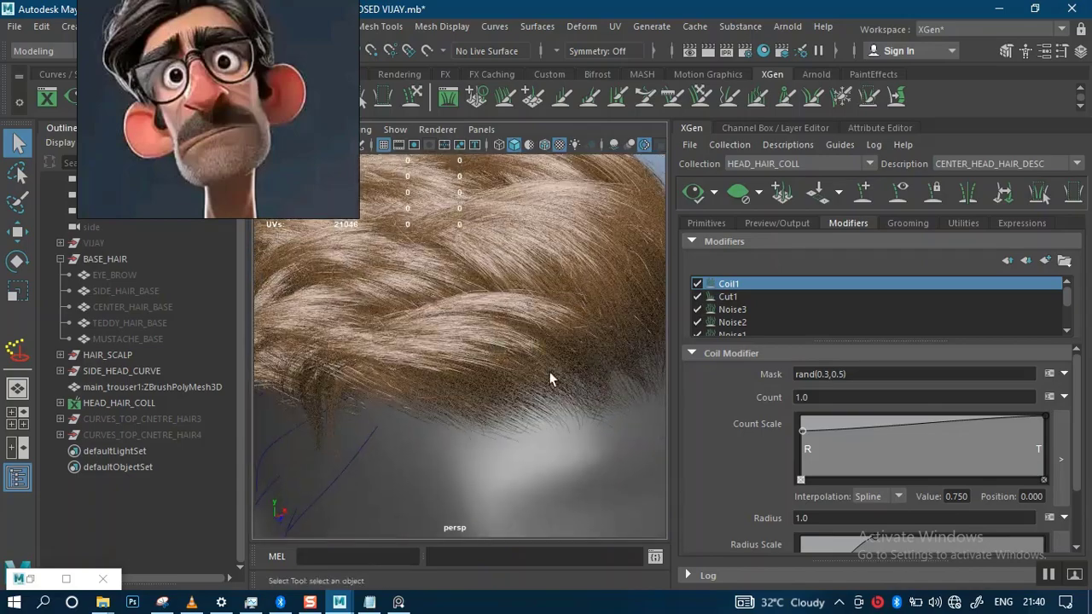
- Copy the Coil1 mask expression rand(0.3,0.5) into the modifier's radius and refresh the hair preview
click(819, 516)
drag(866, 370, 762, 375)
key(ctrl+c)
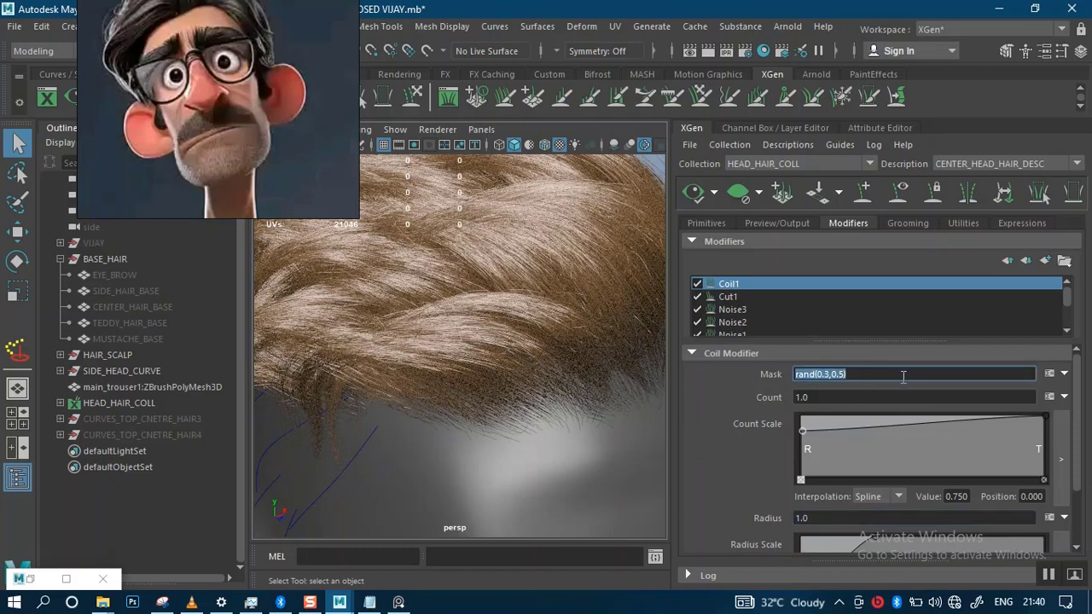
drag(1078, 475, 1079, 529)
drag(824, 442, 759, 445)
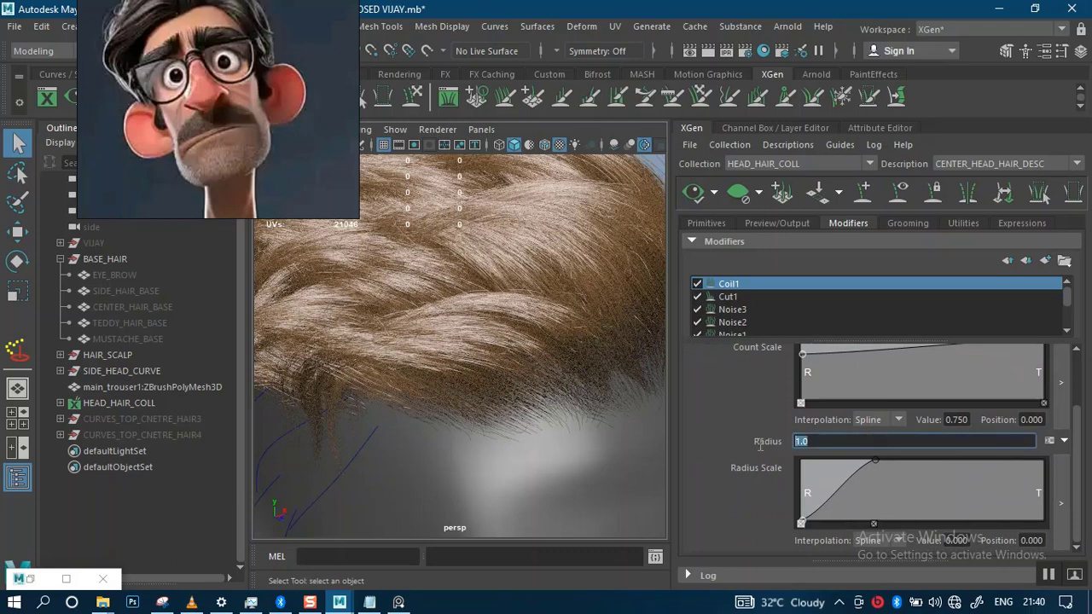
key(ctrl+v)
key(Return)
click(692, 192)
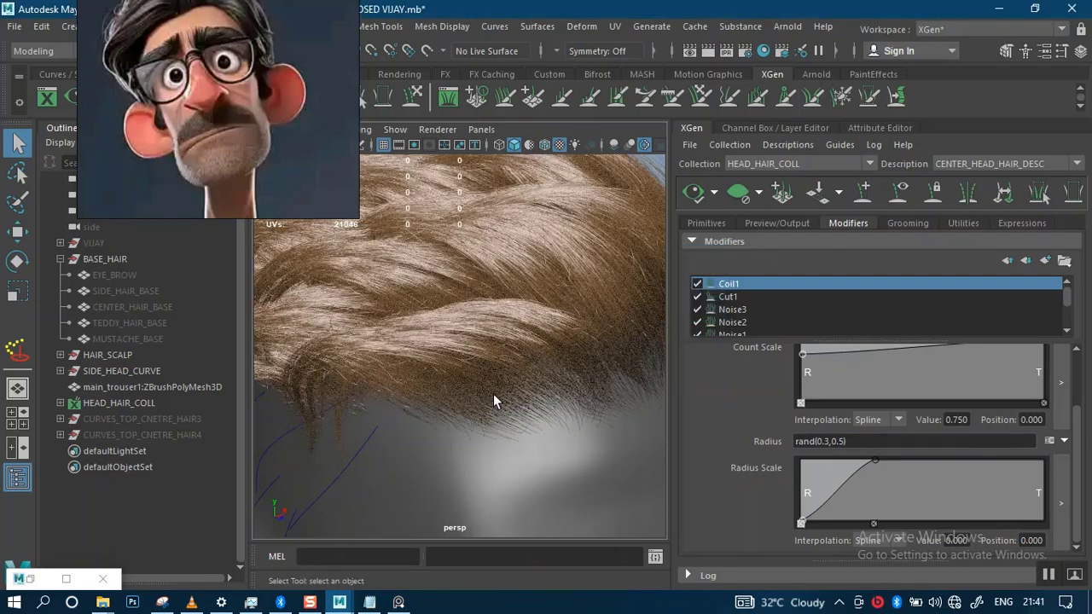
alt+drag(502, 422, 499, 383)
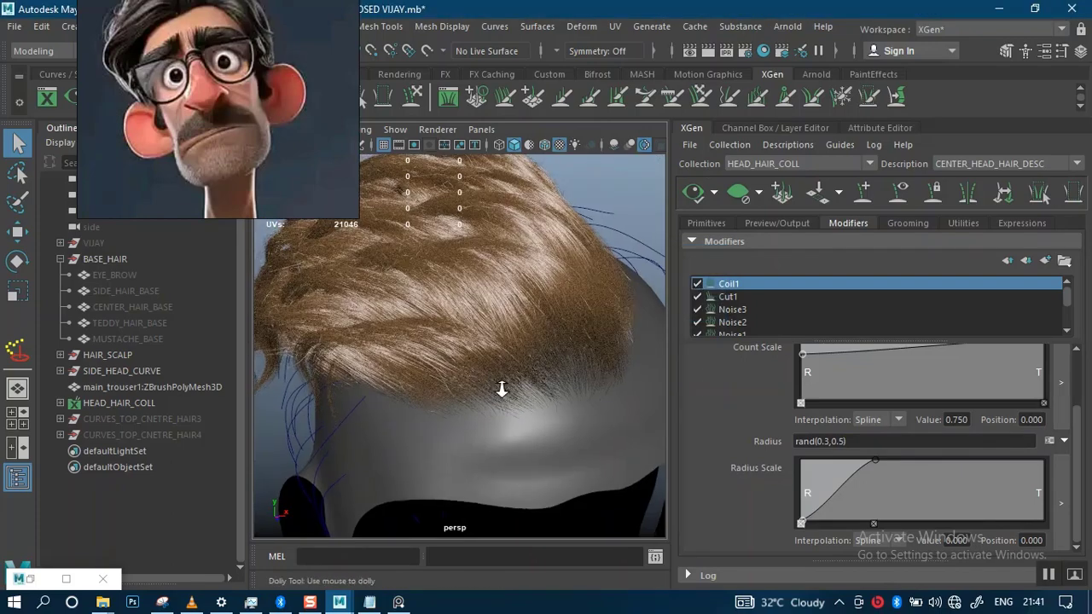
alt+right_drag(500, 383, 601, 390)
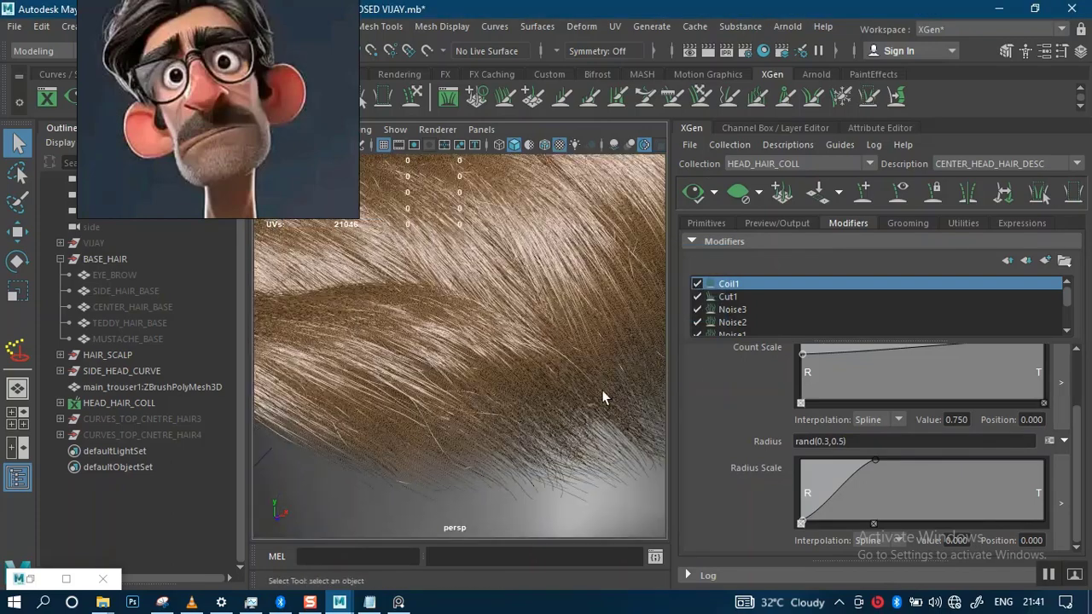
- Change the Coil1 radius expression to rand(0.3,5) and refresh the hair preview
click(845, 441)
key(BackSpace)
key(BackSpace)
key(BackSpace)
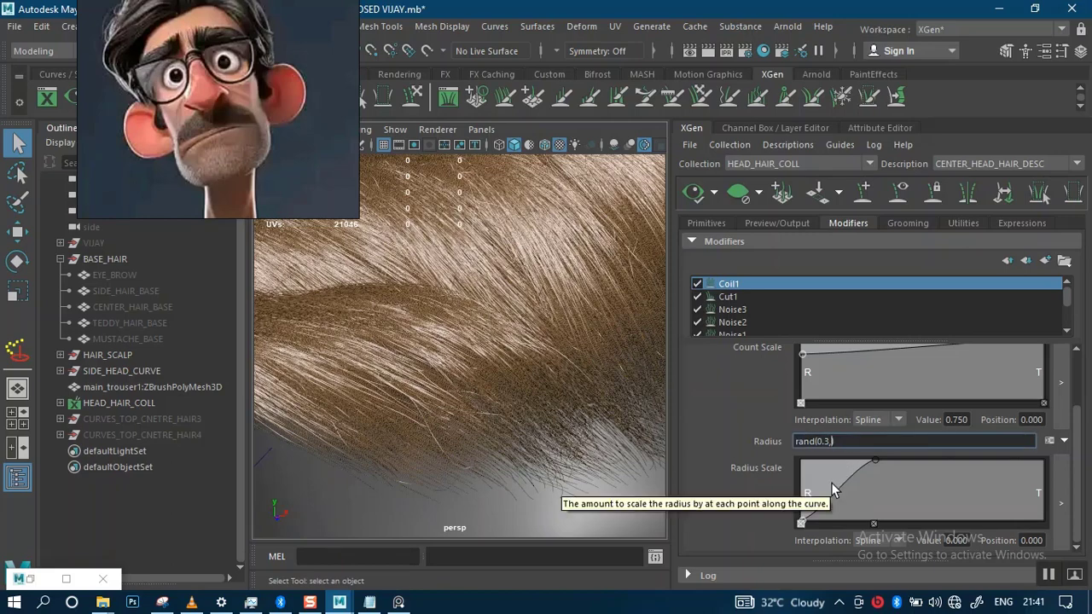
text(5)
key(Return)
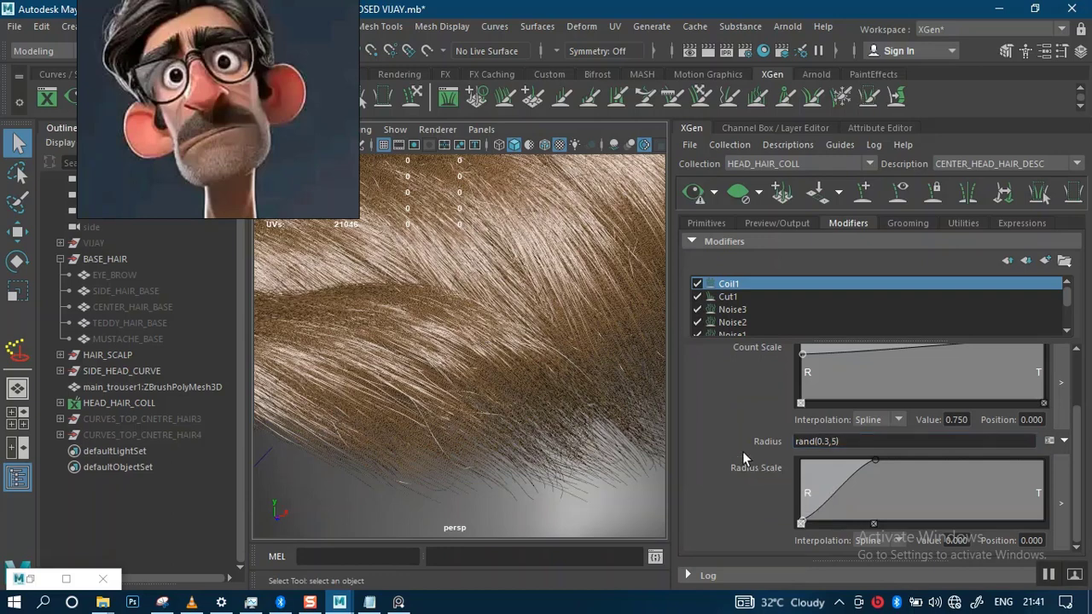
click(695, 196)
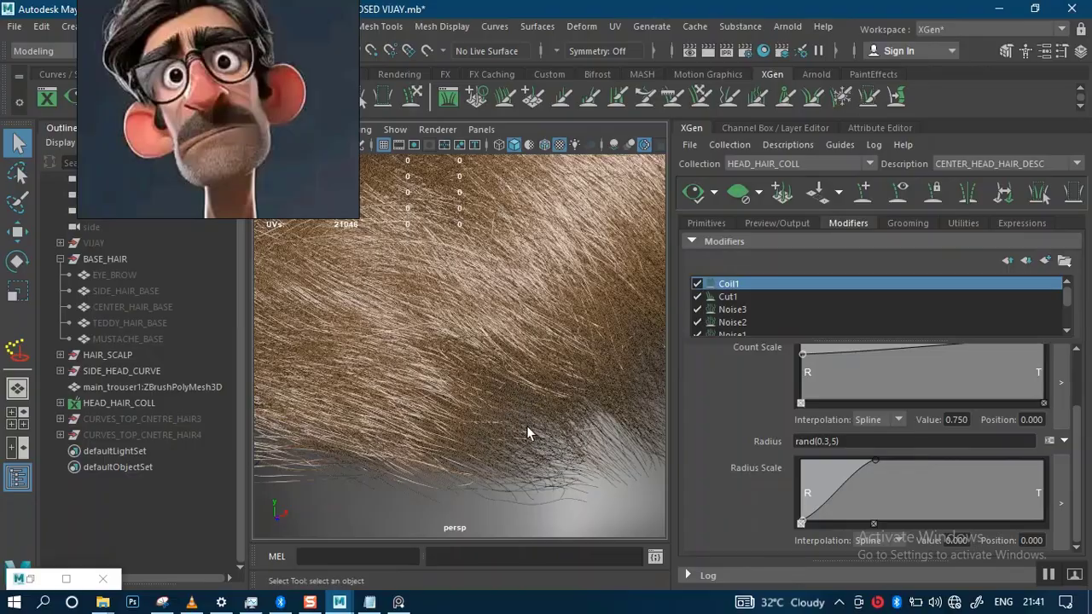
- Inspect the coiled hair and front hairline from several distances and save the scene
scroll(483, 236, down, 5)
alt+drag(483, 236, 463, 305)
scroll(500, 380, up, 5)
alt+drag(499, 381, 487, 324)
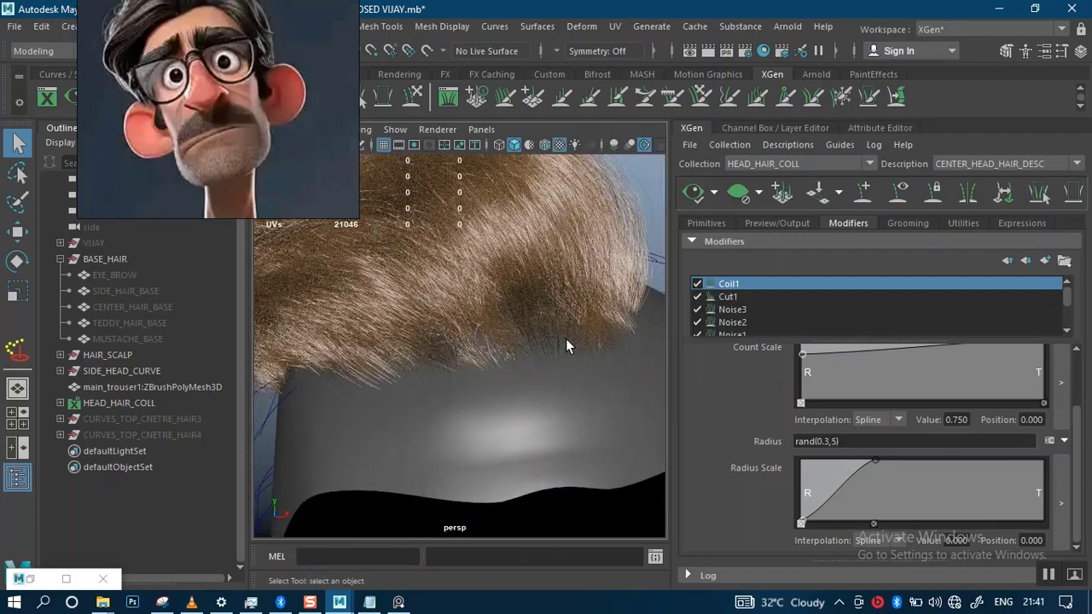
key(ctrl+s)
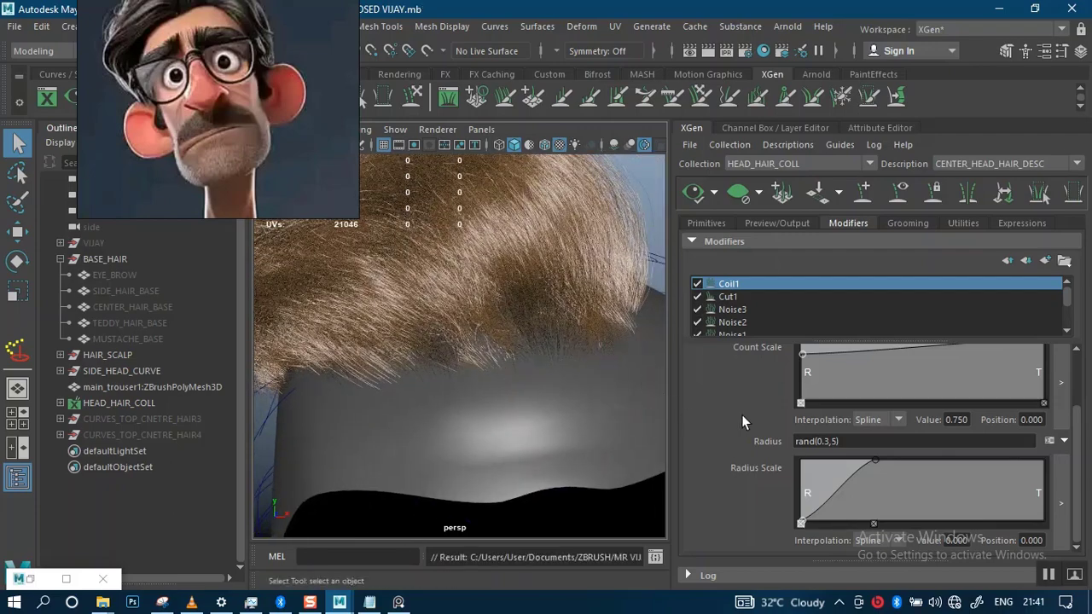
- Set the Coil1 radius expression to rand(0,1), refresh the preview and check the hair from the front and side
click(838, 441)
key(BackSpace)
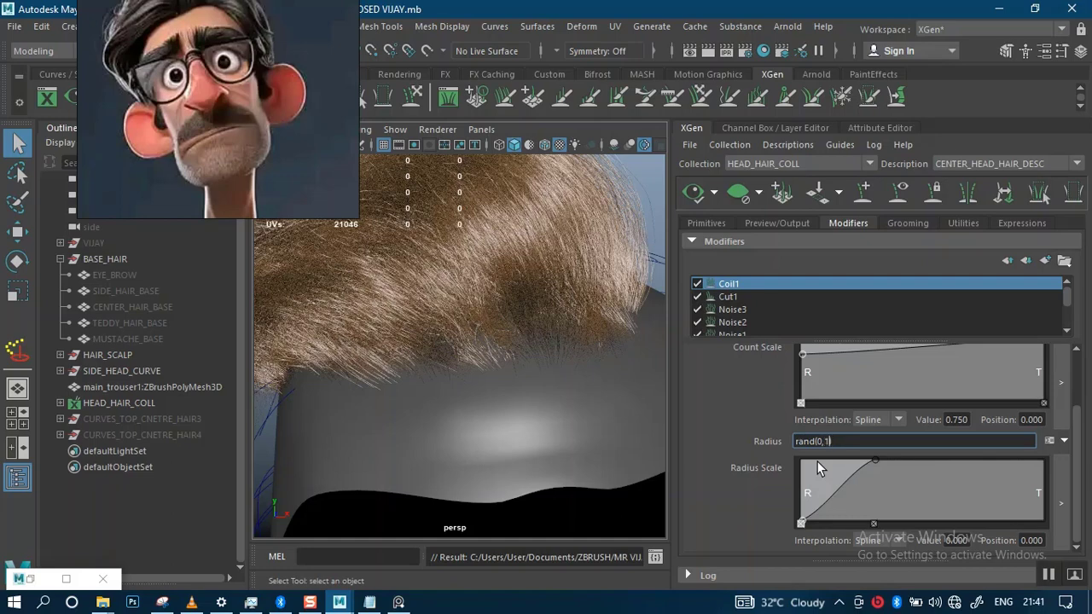
key(Return)
click(694, 193)
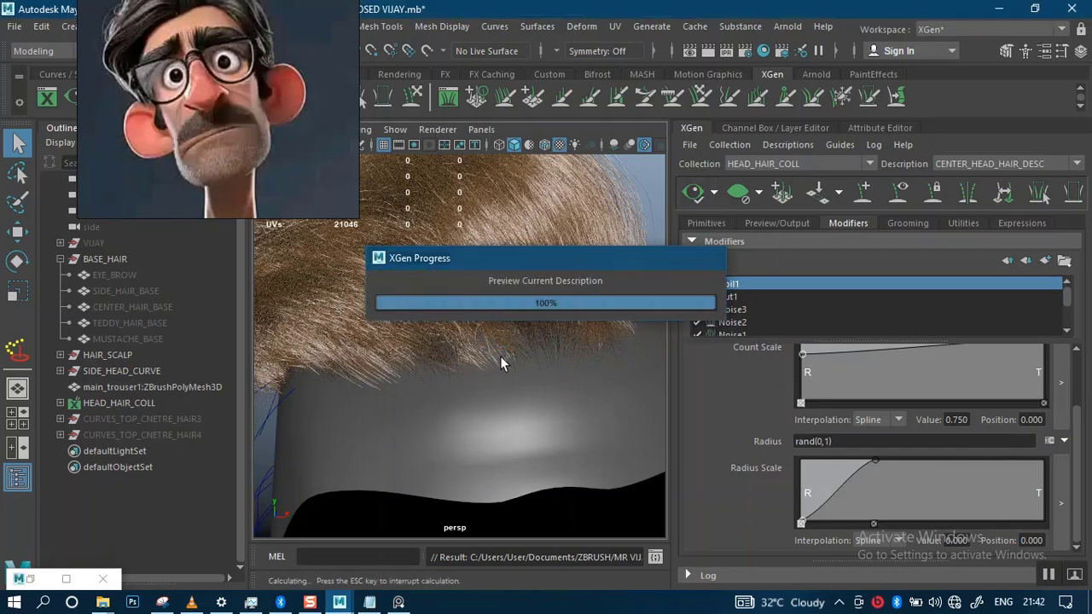
alt+right_drag(528, 393, 507, 344)
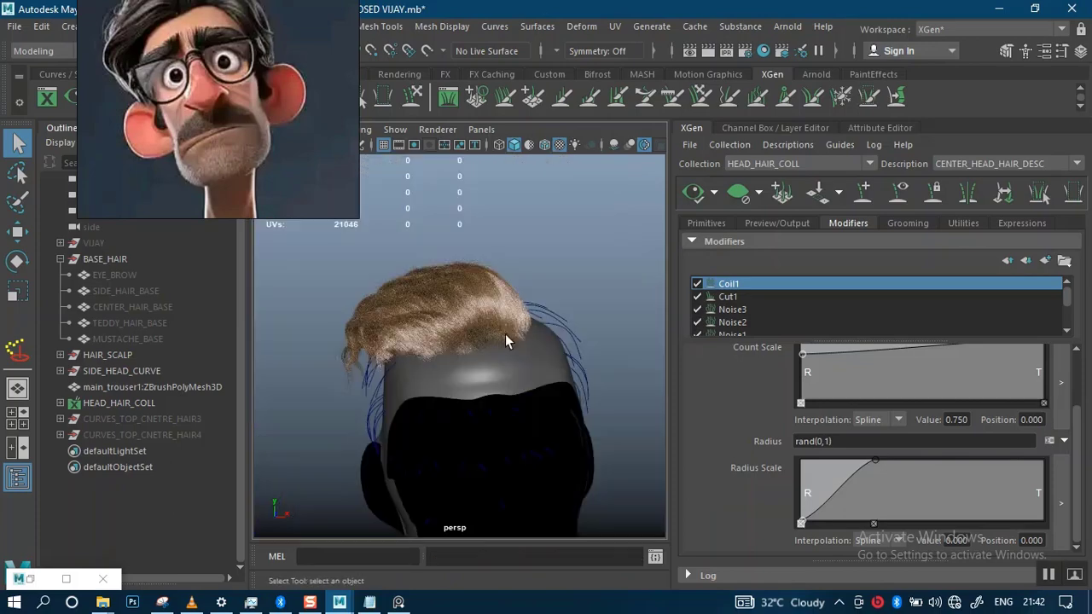
alt+drag(558, 360, 520, 360)
alt+right_drag(519, 360, 550, 389)
alt+drag(549, 390, 611, 390)
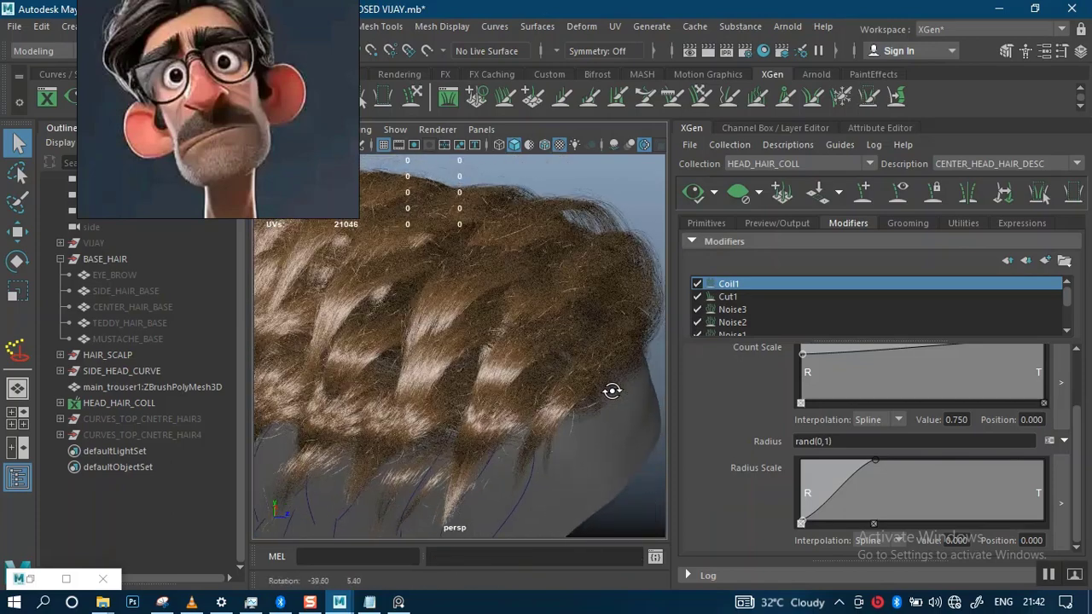
- Compare the back and side hair clumps with Coil1 switched off and back on, refreshing the preview each time
click(696, 283)
click(689, 199)
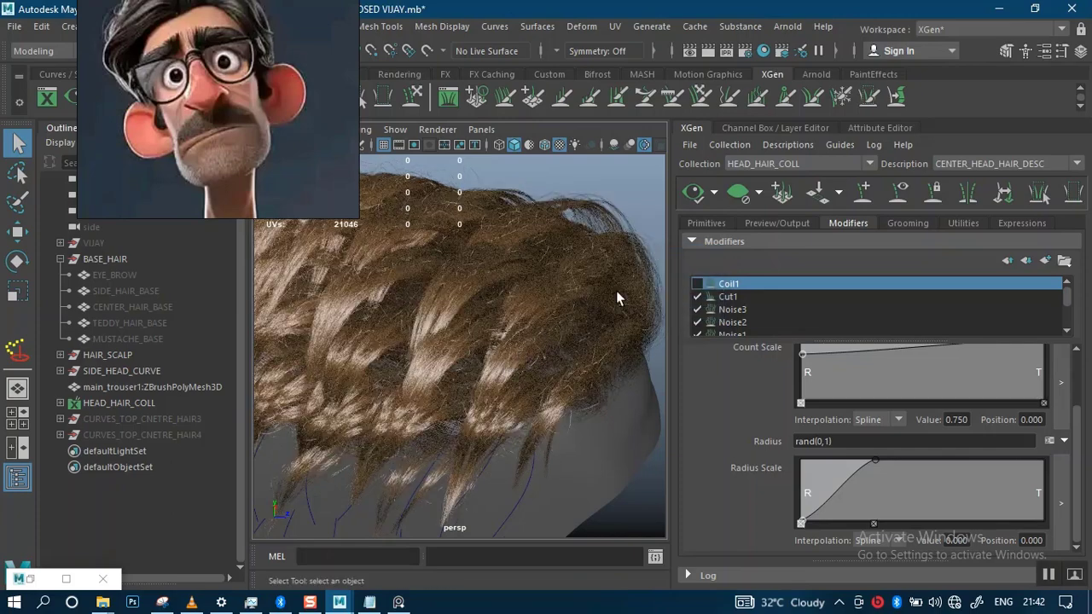
alt+right_drag(621, 293, 568, 324)
alt+drag(568, 324, 602, 287)
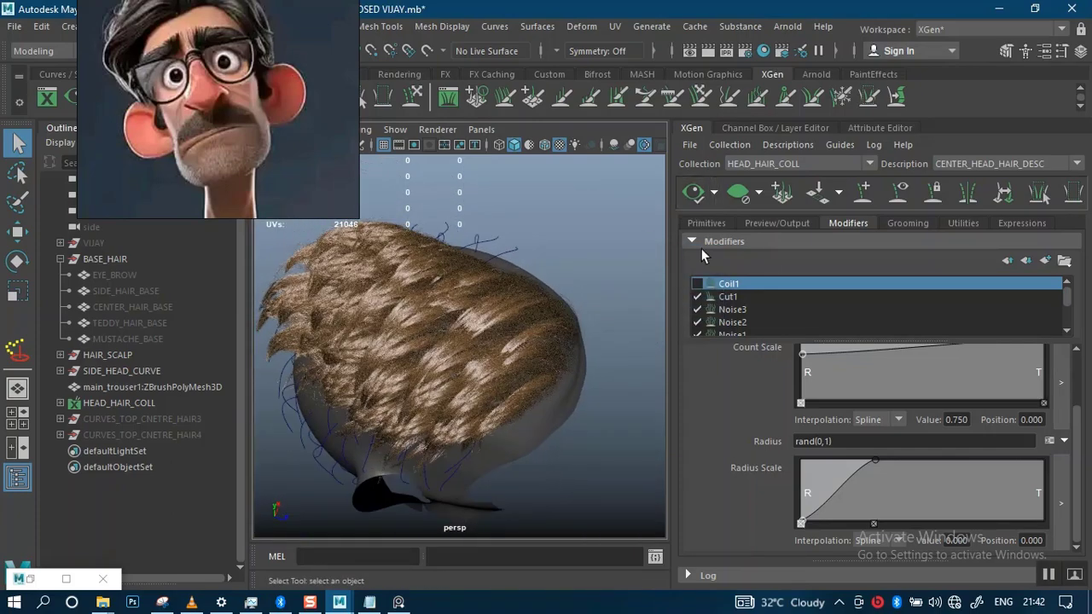
click(697, 283)
click(693, 192)
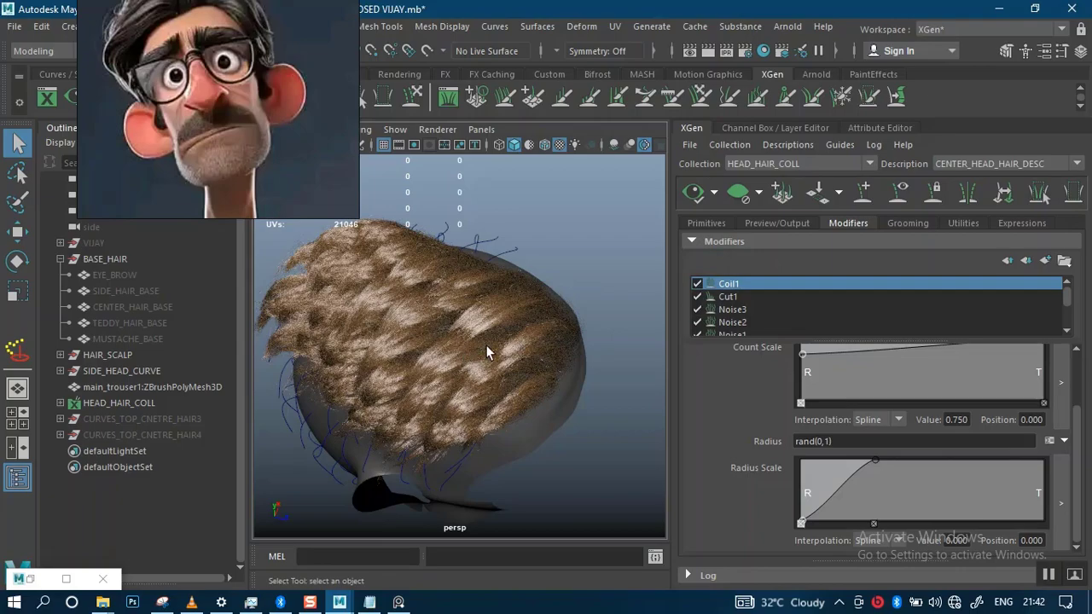
alt+drag(487, 350, 483, 317)
alt+right_drag(482, 316, 507, 341)
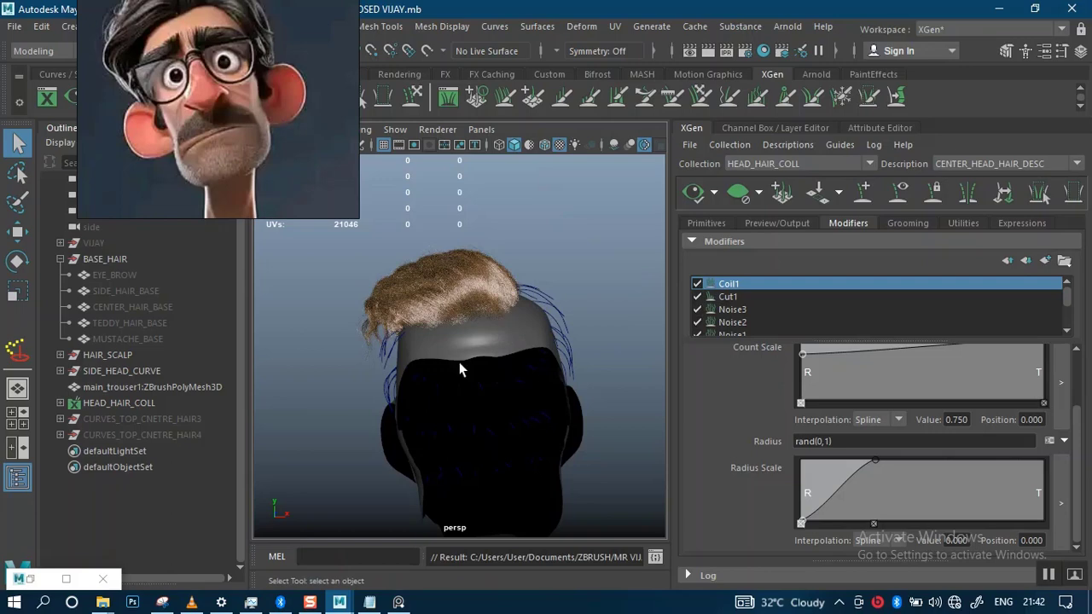
- Inspect the center head hair from the front, side and back at several distances and save the scene
alt+right_drag(499, 330, 531, 370)
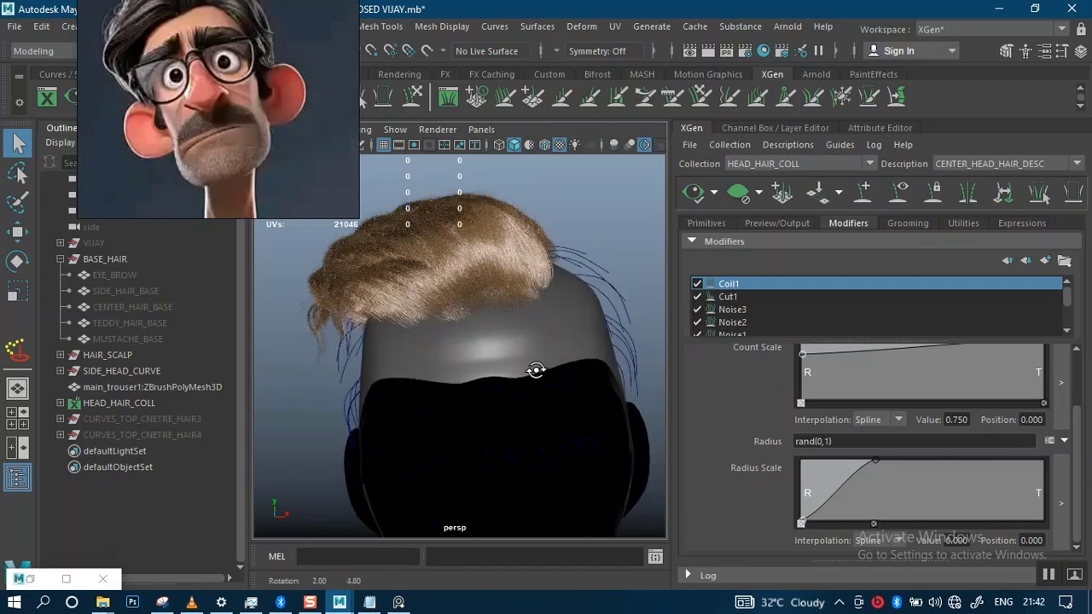
alt+drag(531, 370, 378, 385)
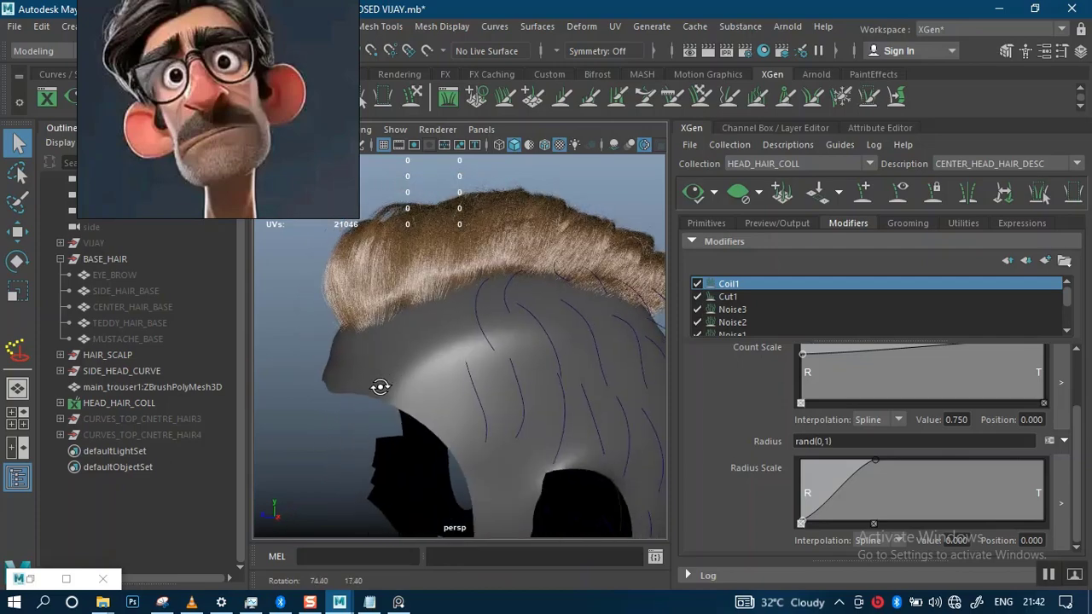
alt+right_drag(378, 385, 522, 372)
alt+drag(522, 371, 500, 305)
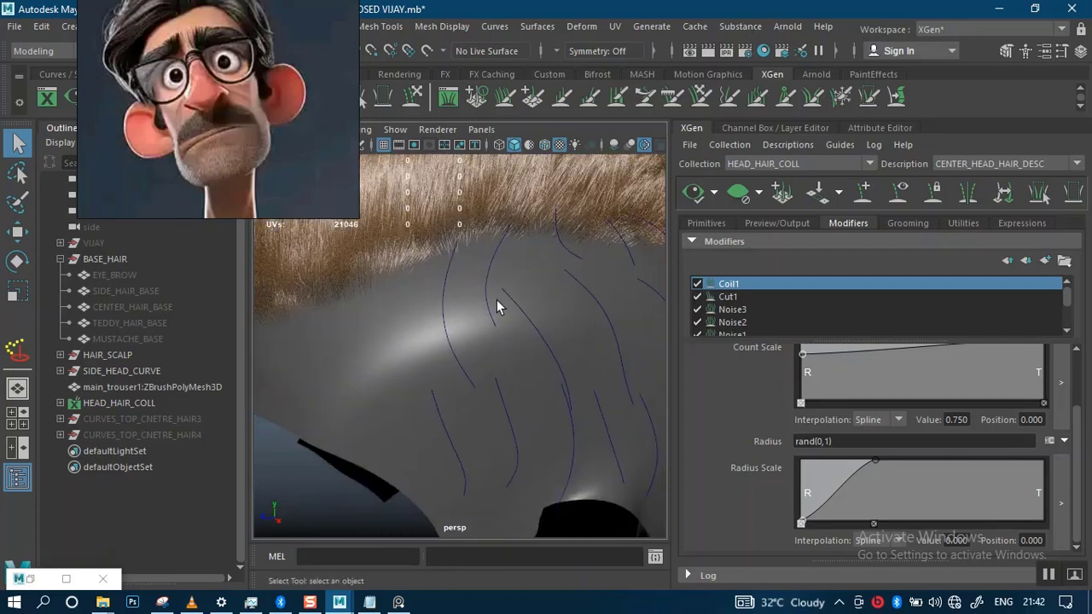
alt+right_drag(463, 381, 429, 313)
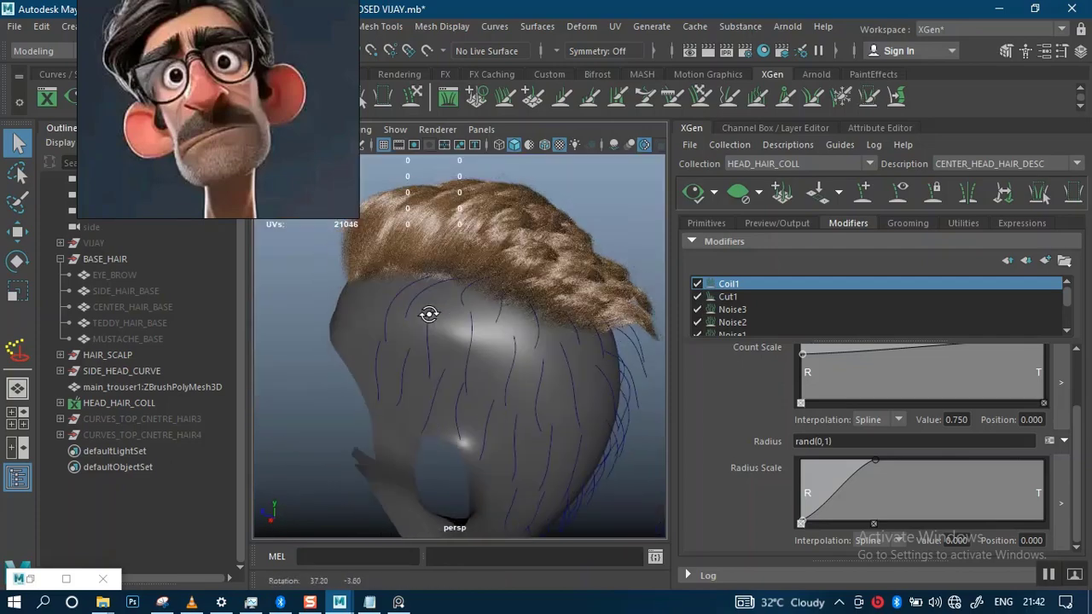
alt+drag(429, 312, 415, 284)
alt+right_drag(415, 283, 465, 332)
alt+drag(465, 333, 488, 305)
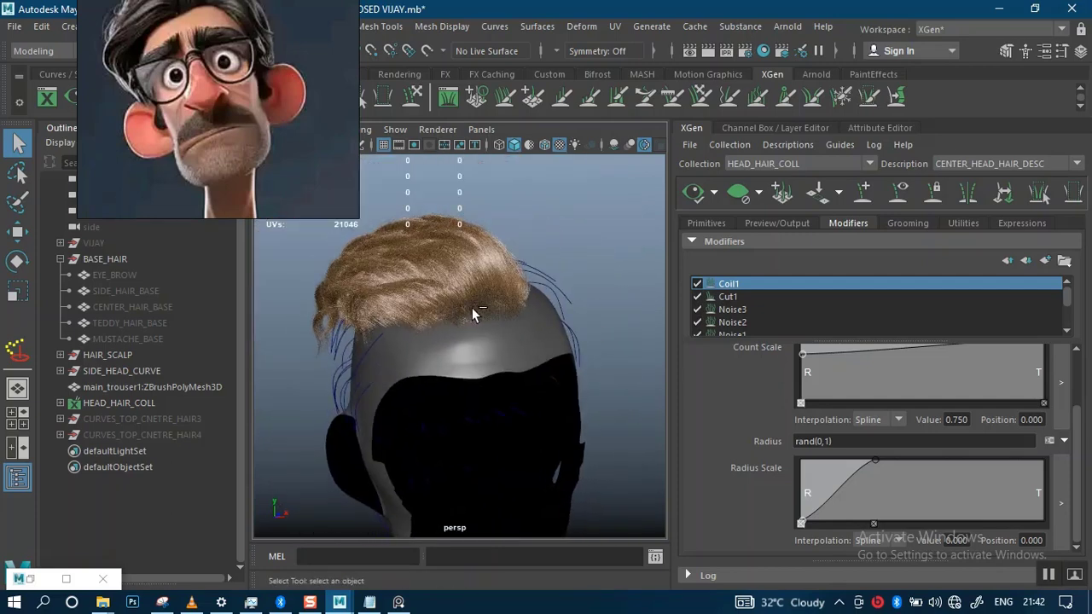
click(474, 309)
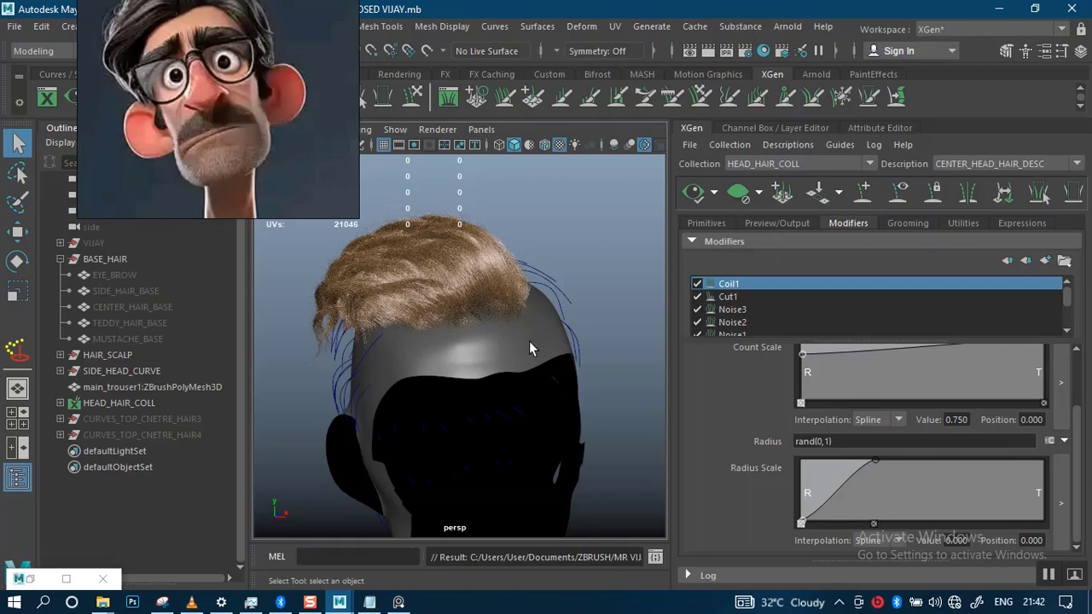
alt+drag(518, 325, 381, 362)
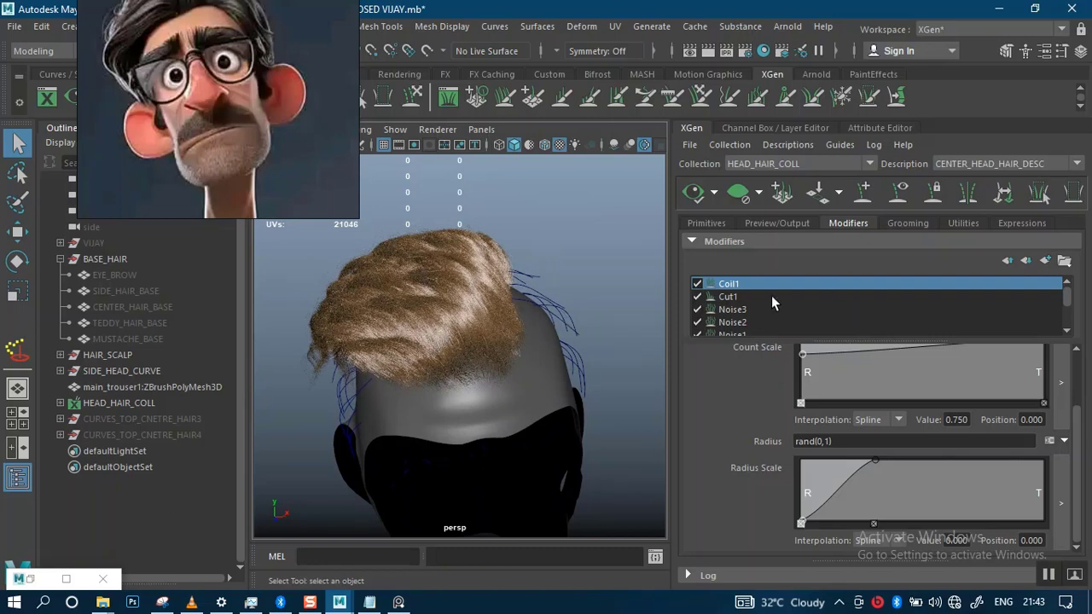
- Select the Clumping1 modifier and open the file dialog for saving it as a preset in the fxmodules folder
drag(1066, 296, 1066, 315)
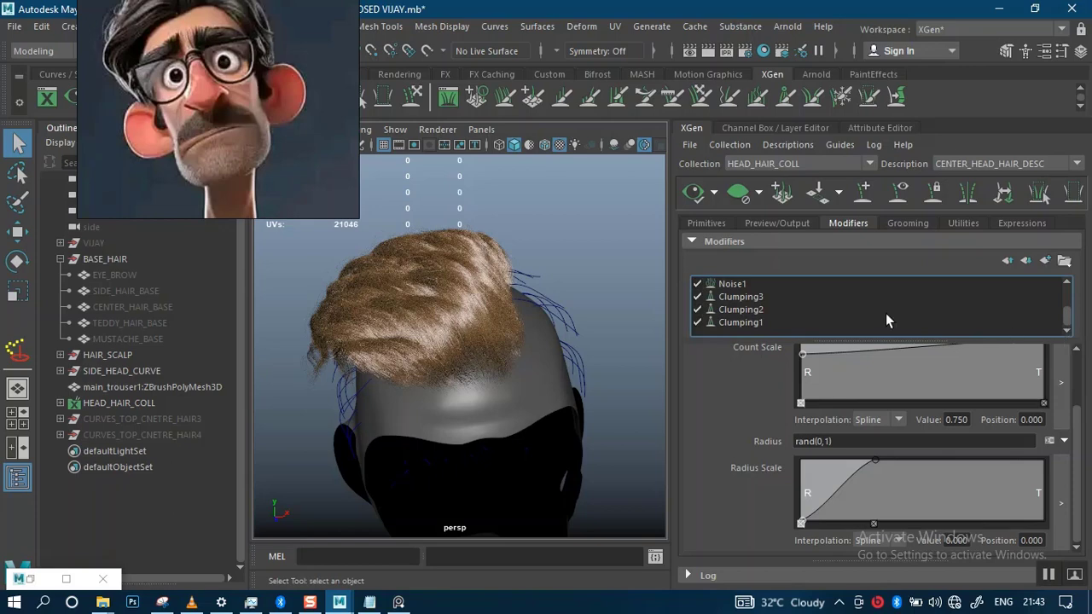
click(737, 323)
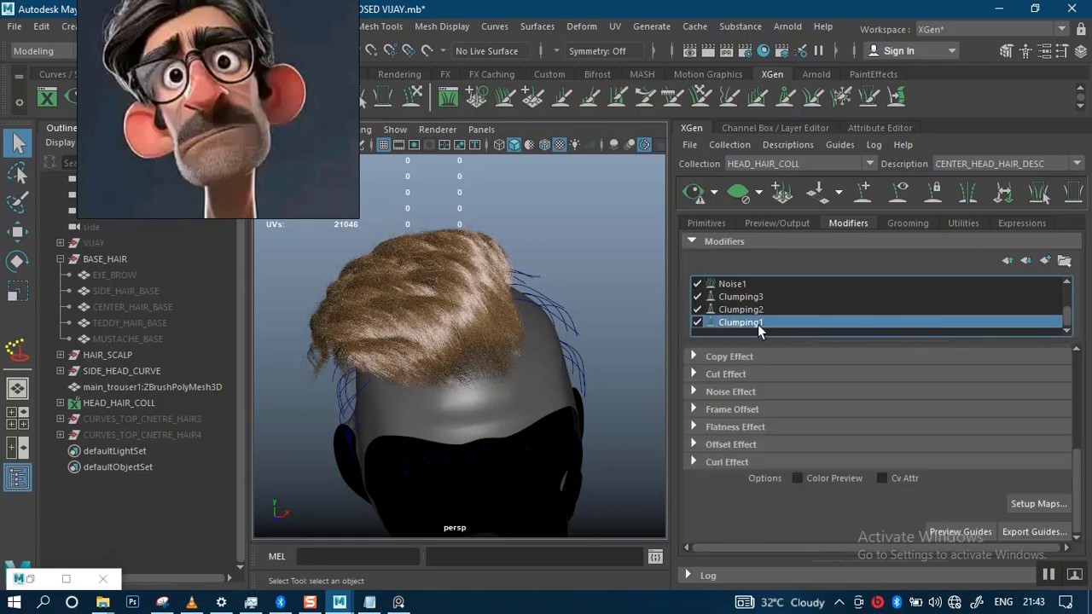
click(1063, 261)
click(1024, 281)
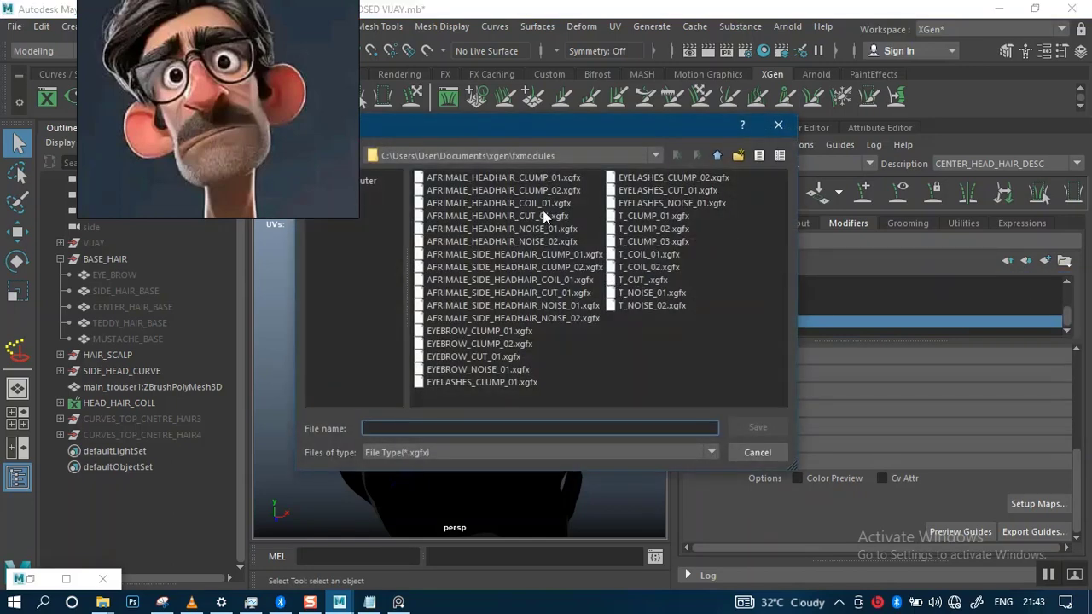
drag(519, 125, 605, 134)
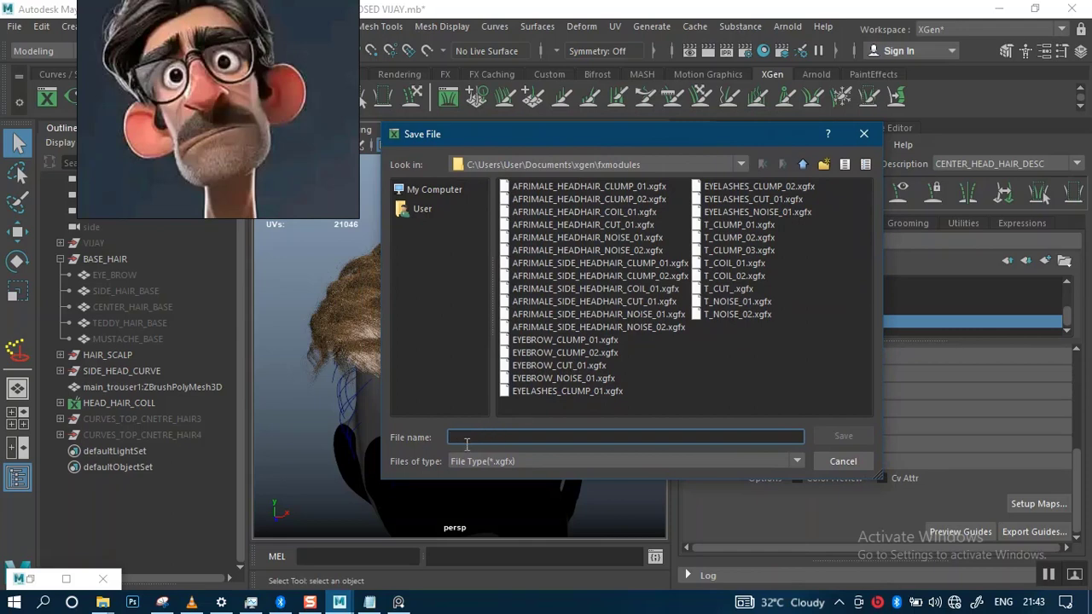
text(WHITE)
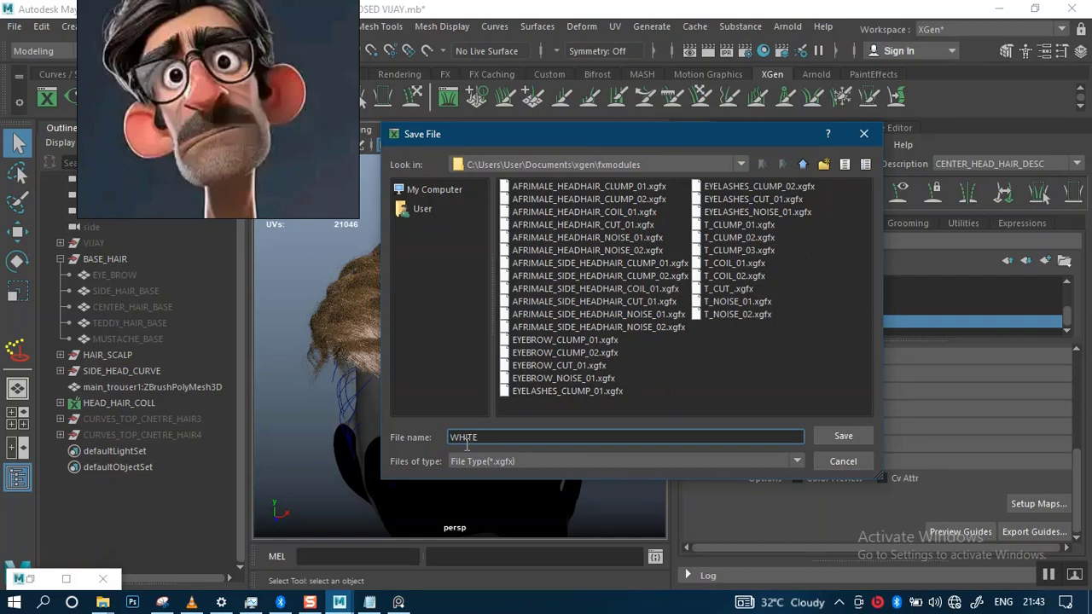
key(BackSpace)
key(BackSpace)
key(BackSpace)
key(BackSpace)
key(BackSpace)
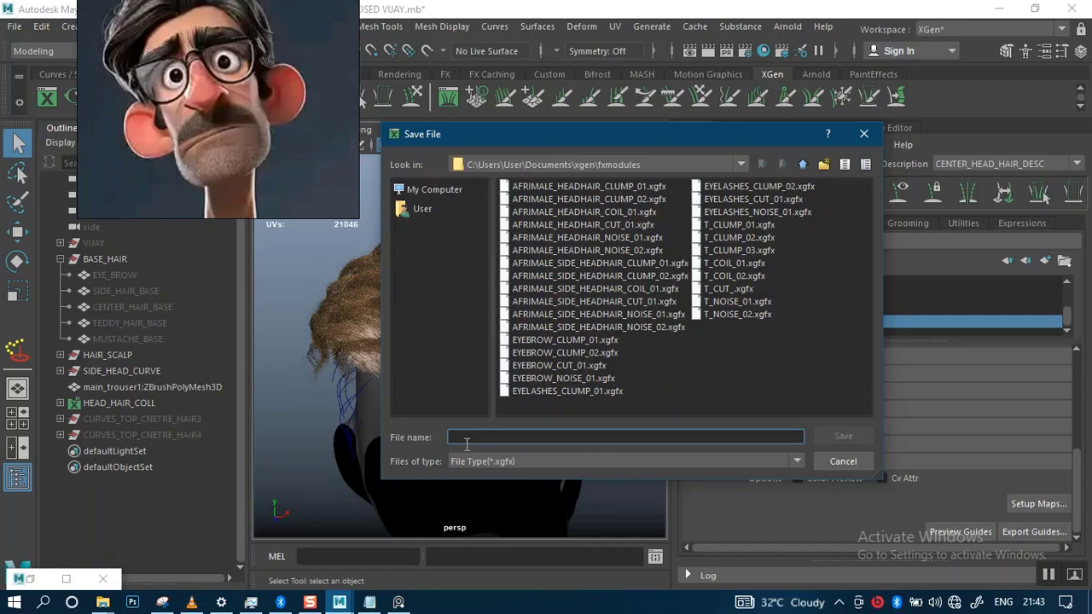
- Save the Clumping1 modifier preset in the fxmodules folder as SHORT_HAIR_CLUMP 01
text(SHI)
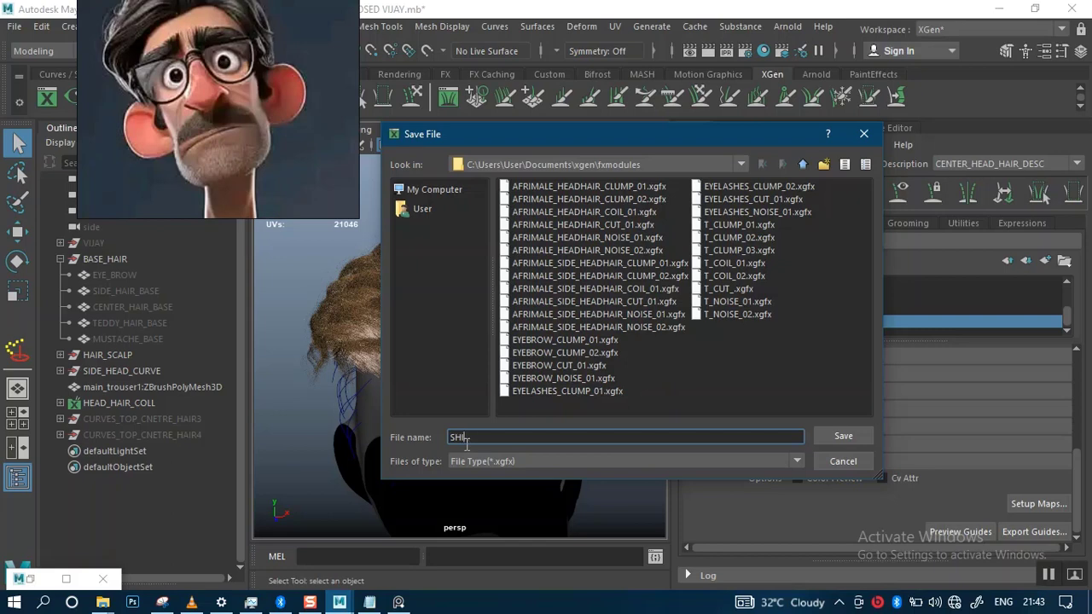
text(HORT HAIR)
key(BackSpace)
key(BackSpace)
key(Return)
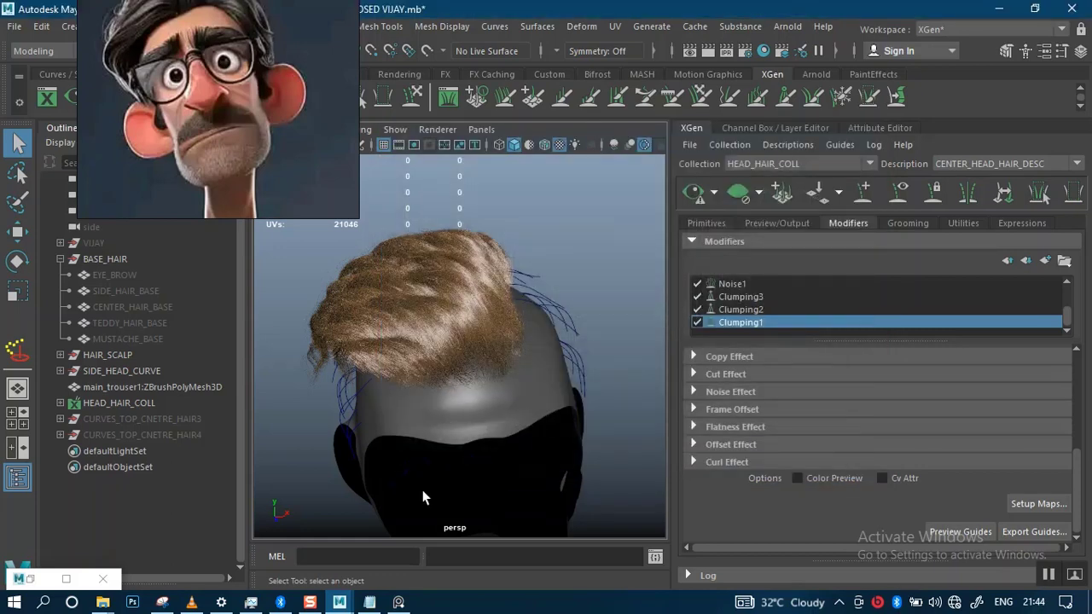
- Switch to File Explorer and open the fxmodules folder inside Documents > xgen
mouse_move(100, 605)
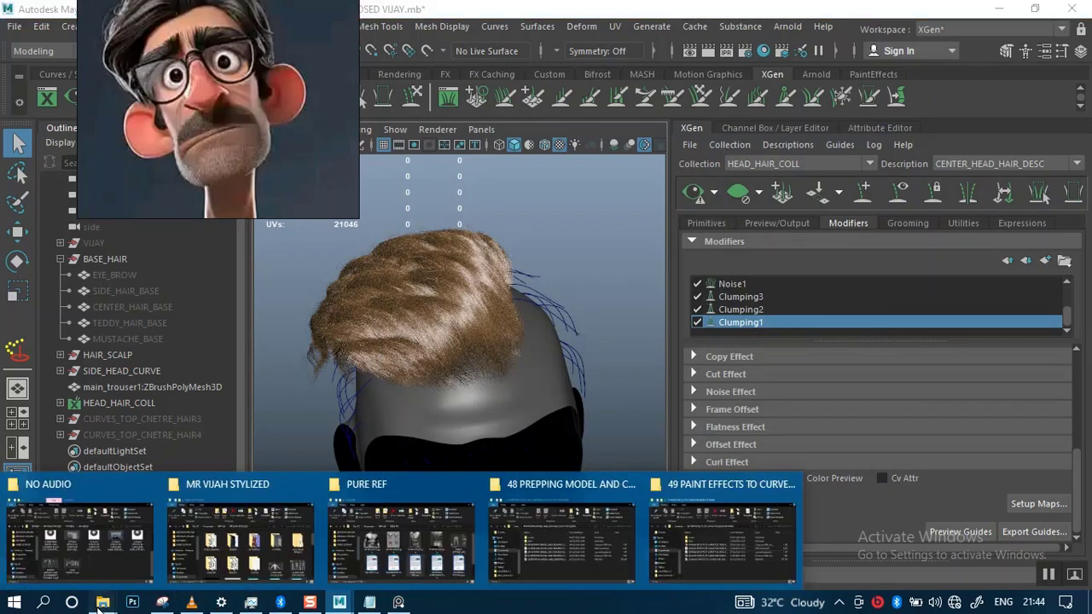
click(564, 540)
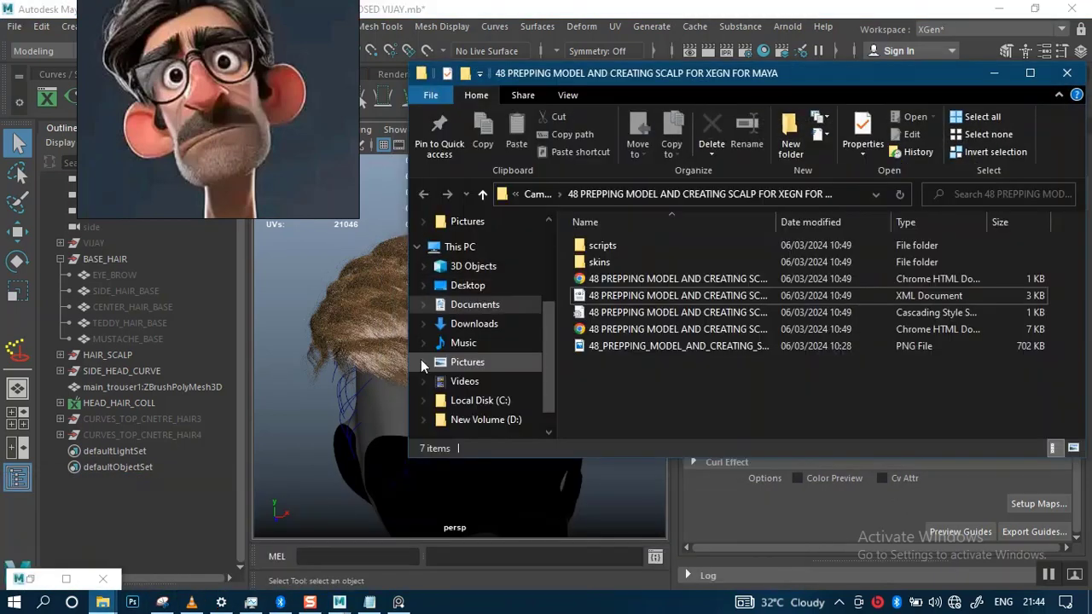
click(475, 305)
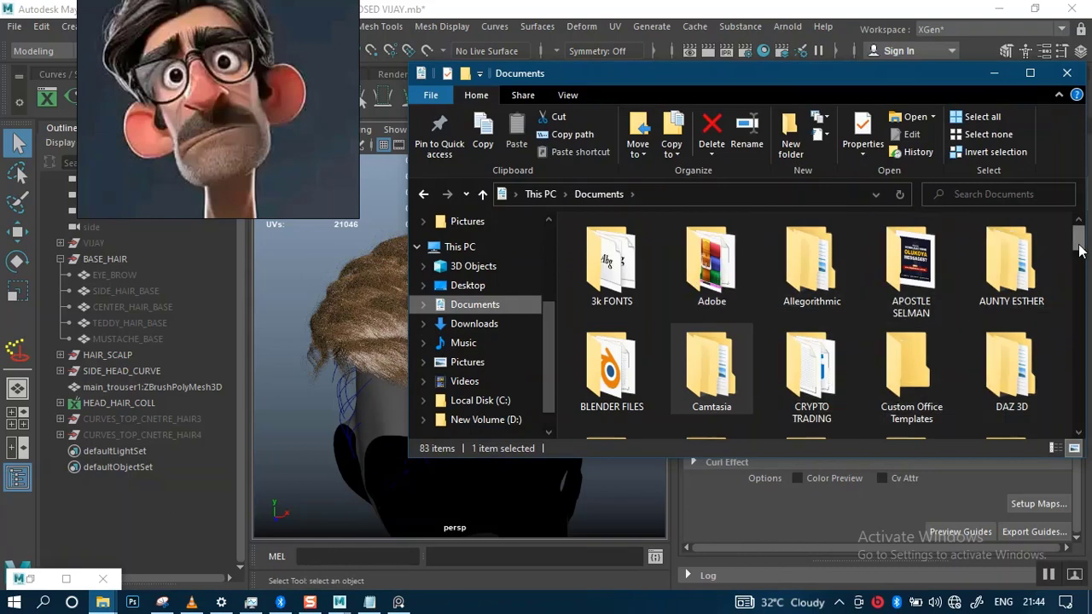
drag(1079, 250, 1076, 320)
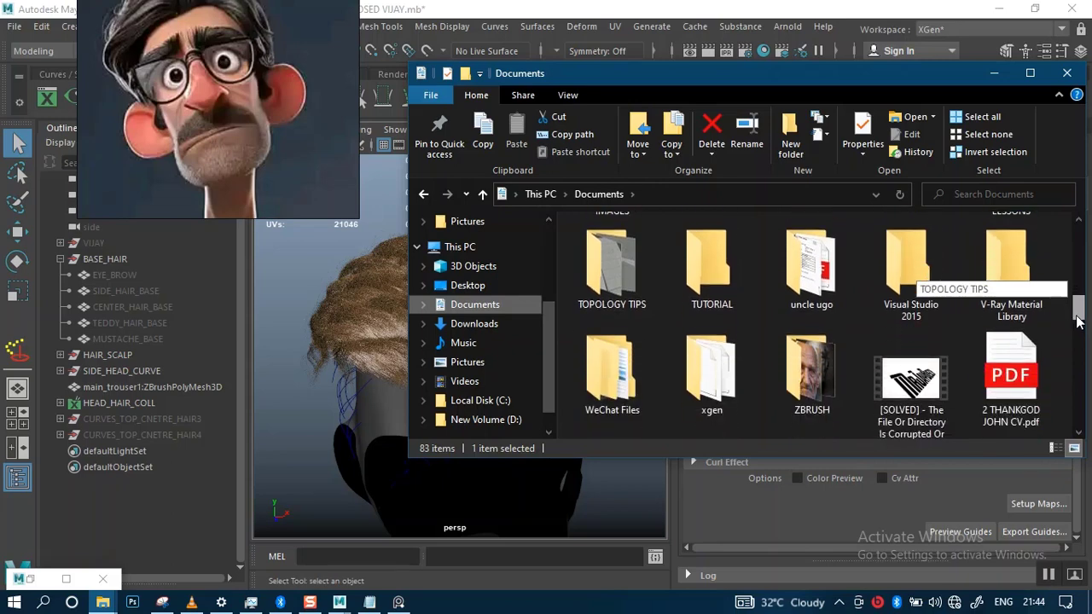
double_click(714, 382)
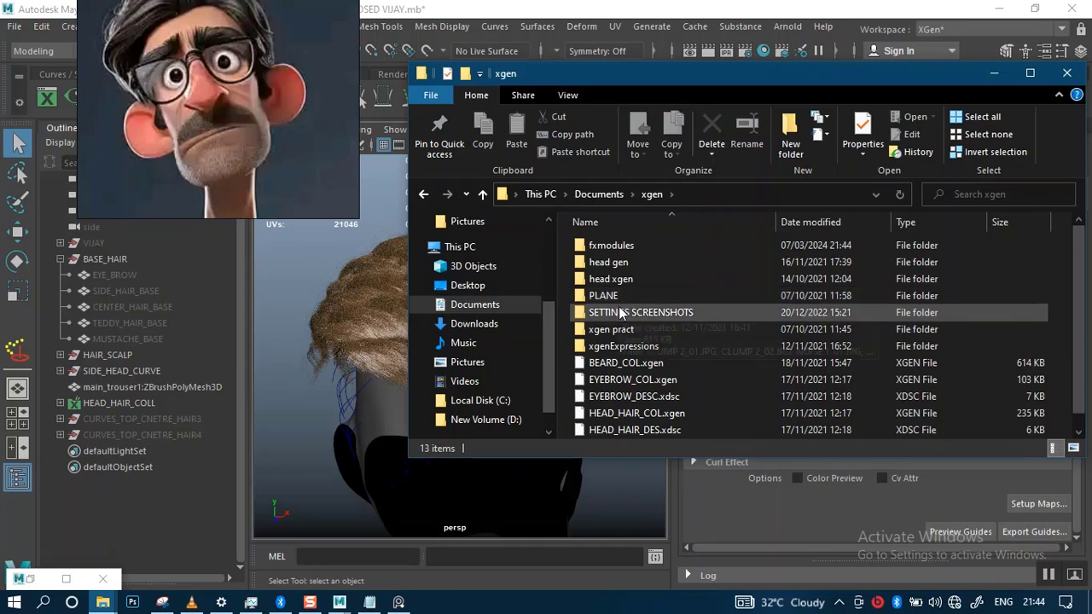
double_click(639, 247)
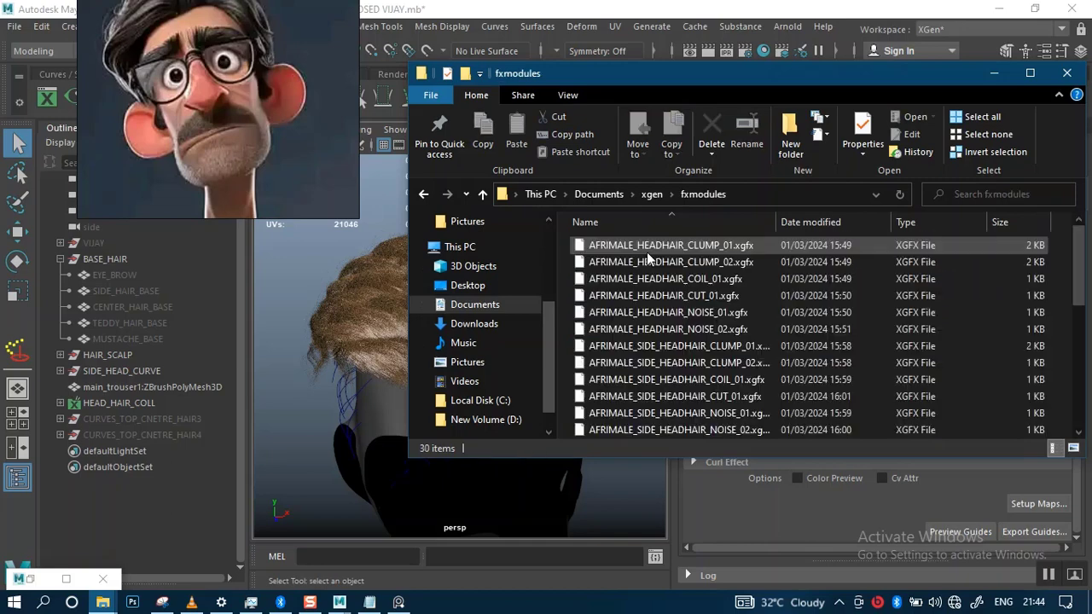
- Look through the saved .xgfx modifier presets in the fxmodules folder, return to Maya and view the hair from the front
drag(1070, 291, 1087, 411)
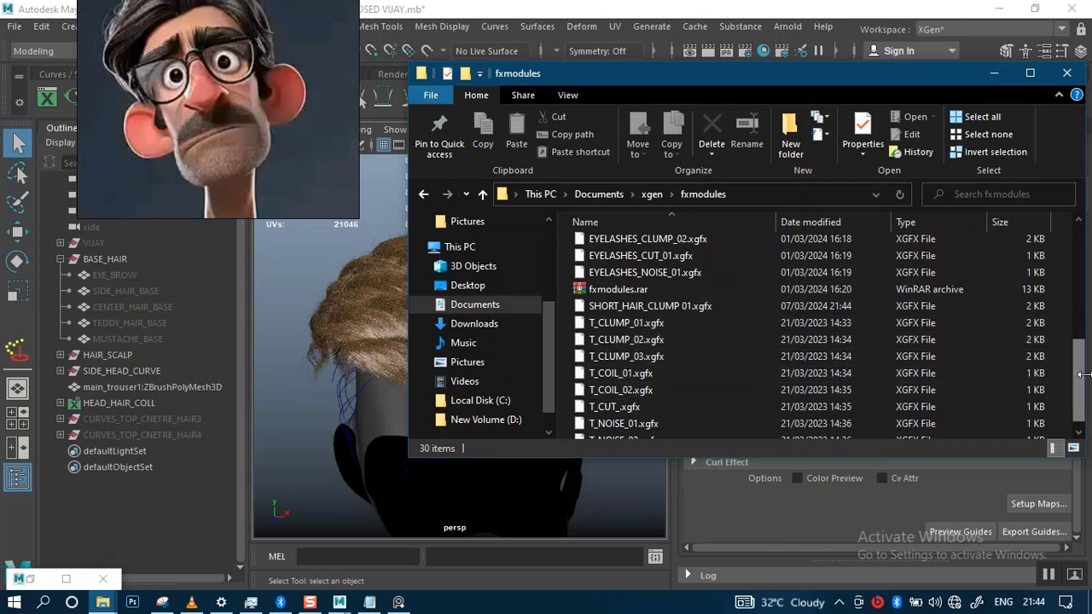
drag(1081, 387, 1081, 271)
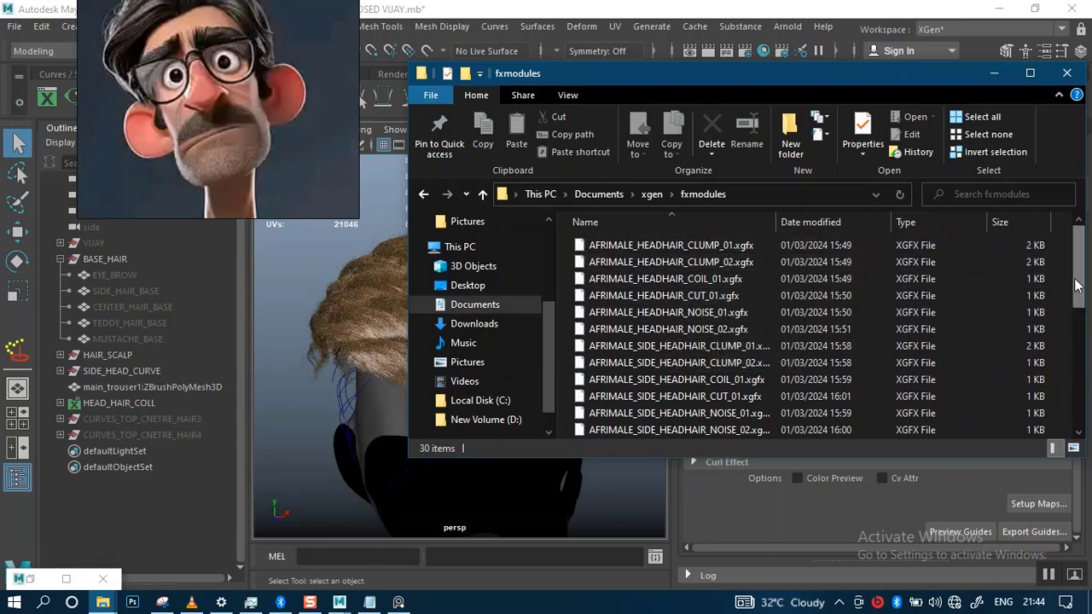
scroll(1077, 280, down, 2)
scroll(1077, 280, up, 2)
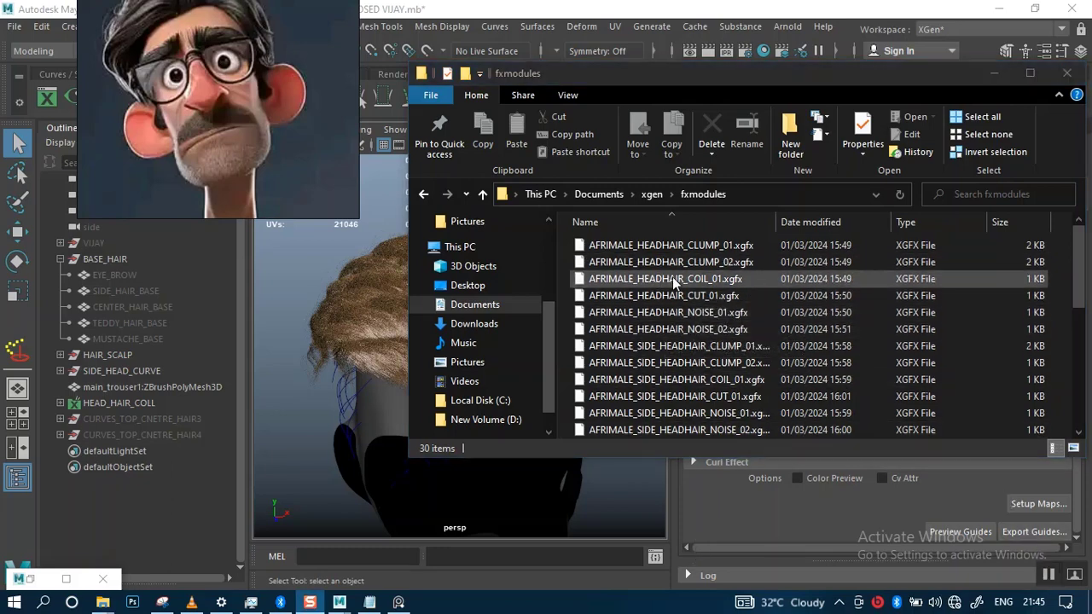
click(992, 76)
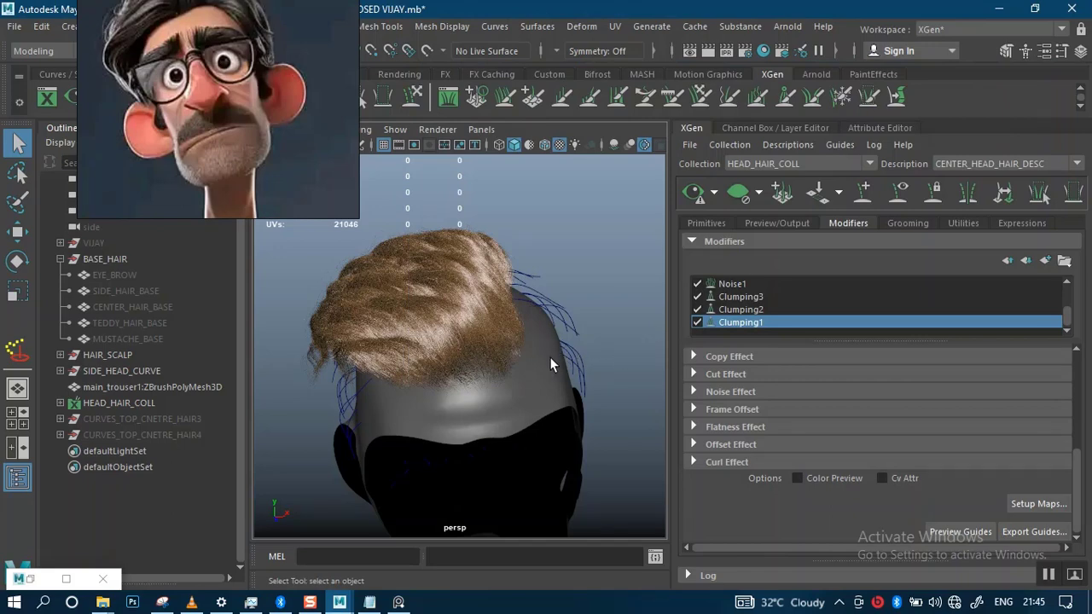
alt+drag(549, 356, 563, 310)
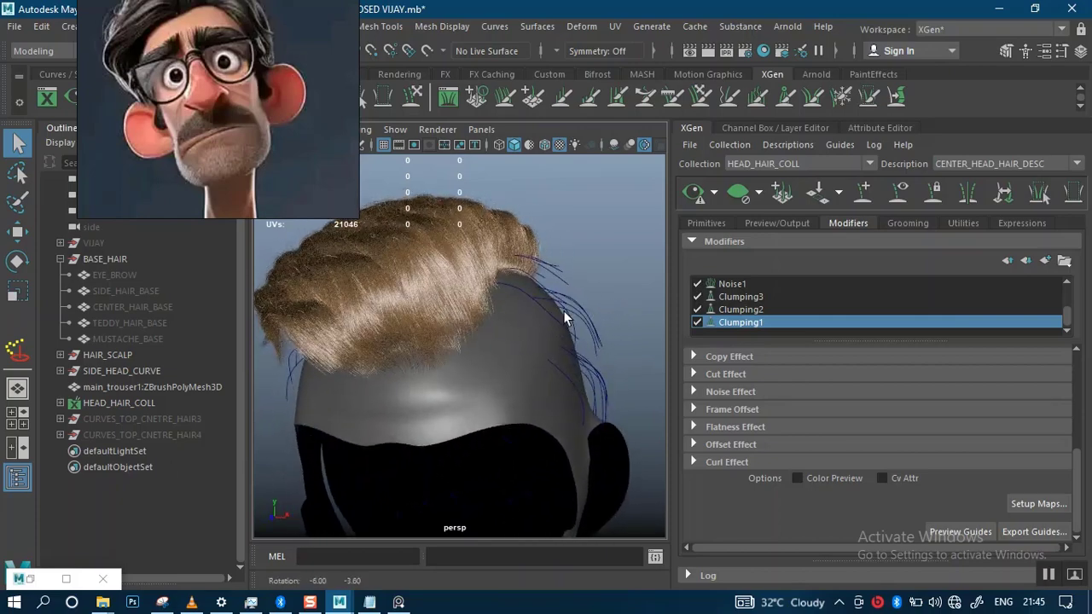